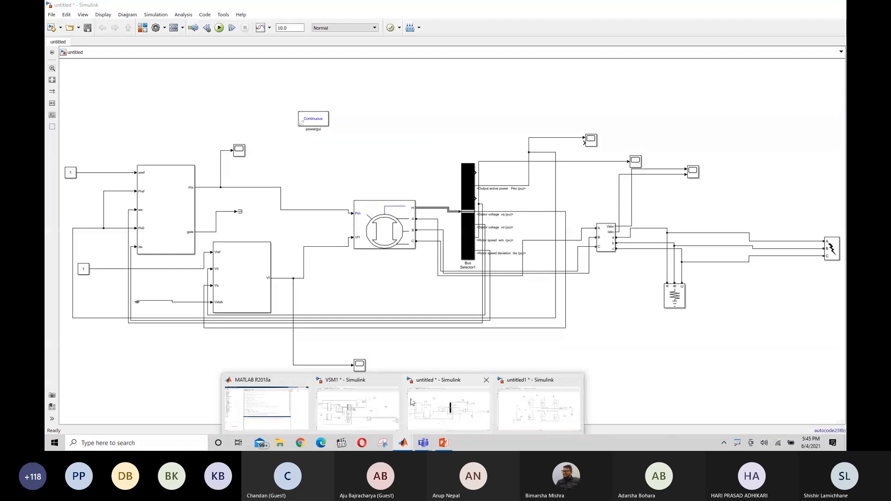
# - Create a new blank Simulink model and maximize its window
pyautogui.click(427, 400)
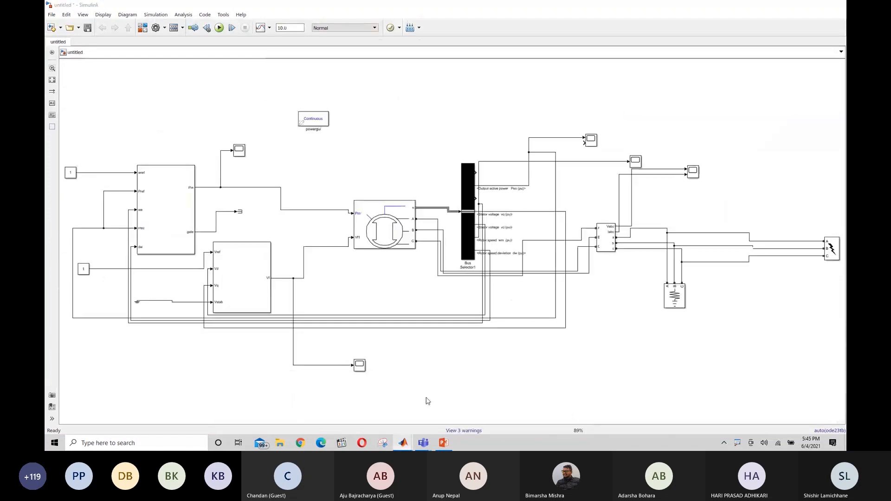
pyautogui.click(52, 28)
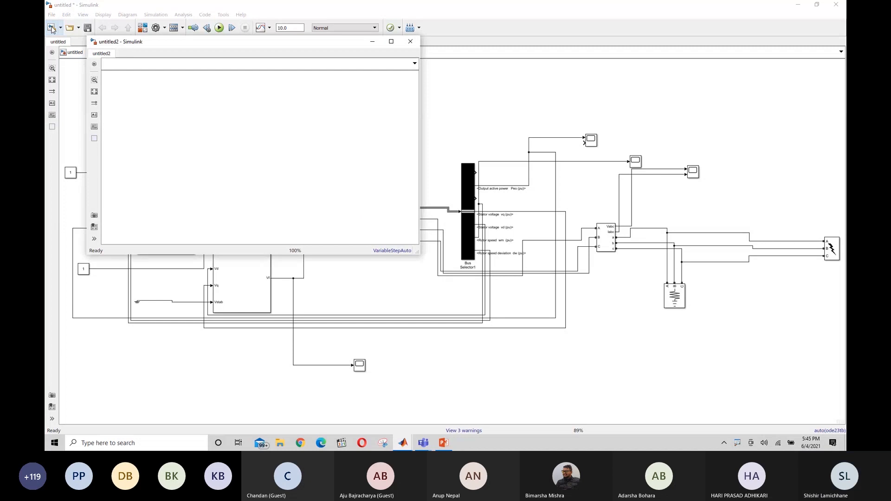
pyautogui.click(392, 43)
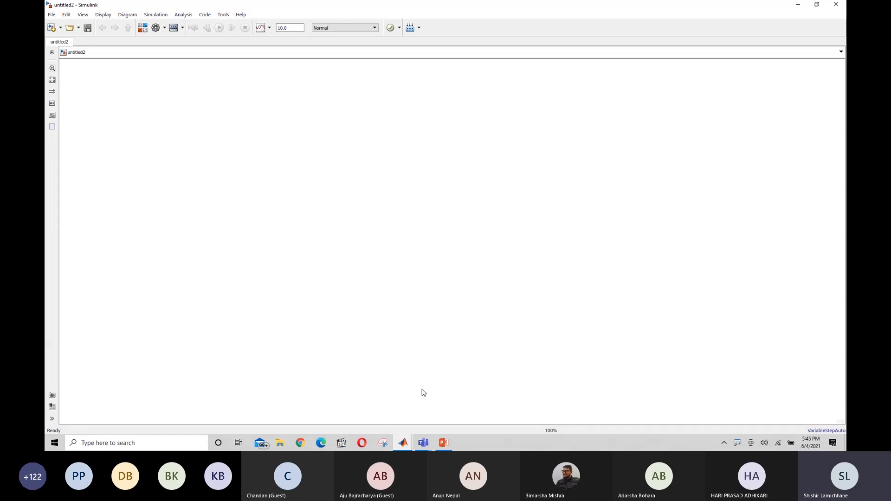
# - Check the attendee list in the Microsoft Teams meeting, and return to the blank untitled2 model in Simulink
pyautogui.moveTo(427, 444)
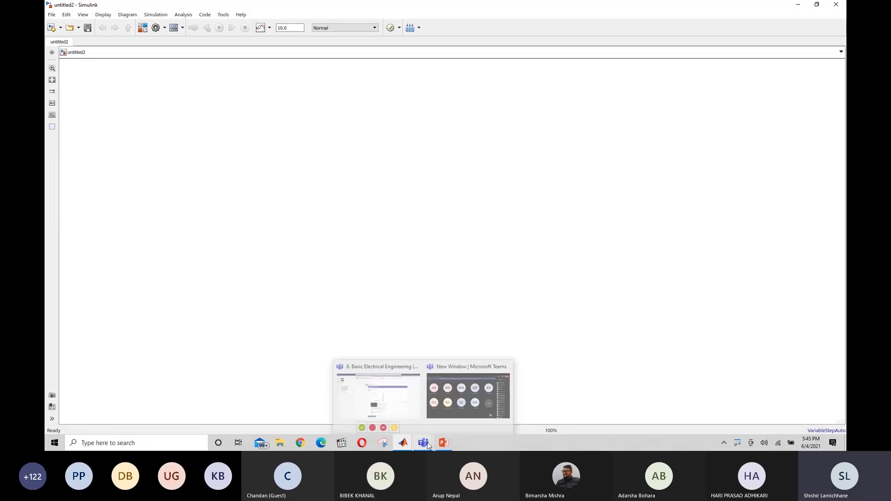
pyautogui.click(455, 401)
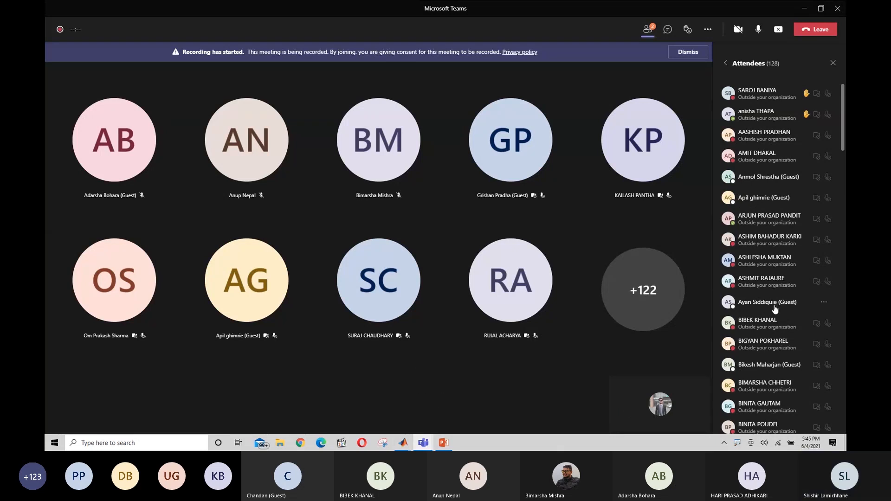
pyautogui.scroll(-3, 784, 302)
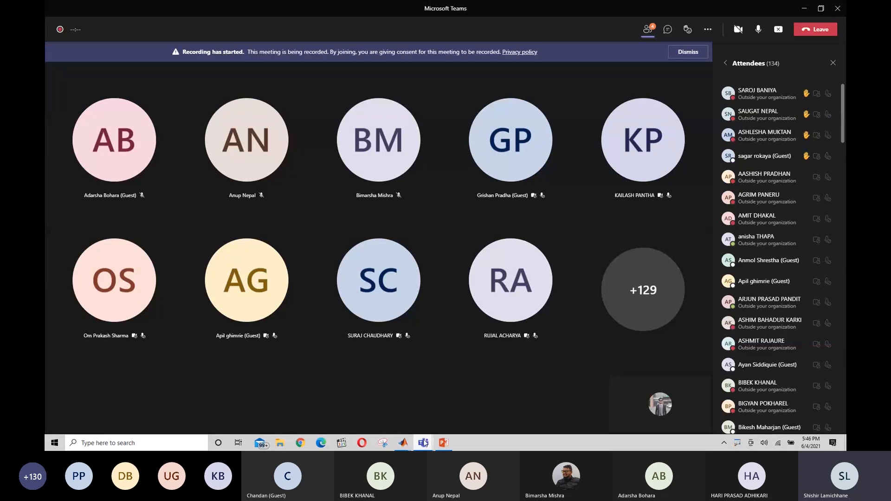
pyautogui.moveTo(425, 443)
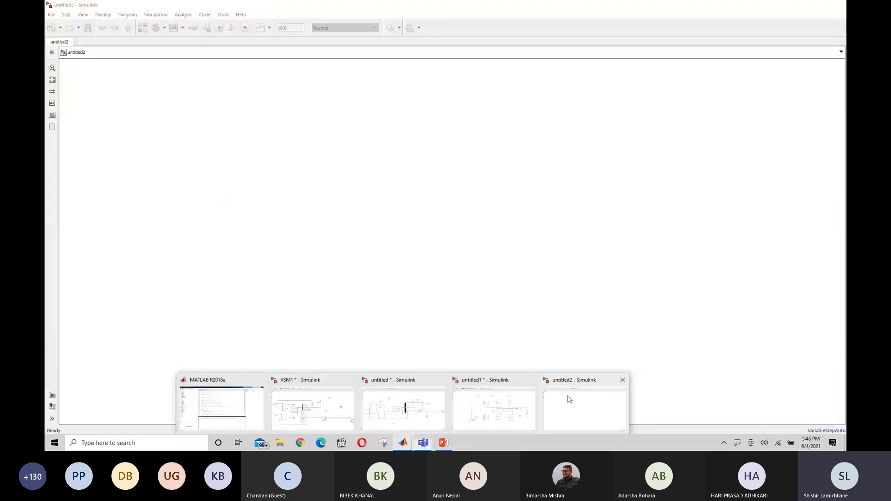
pyautogui.click(569, 401)
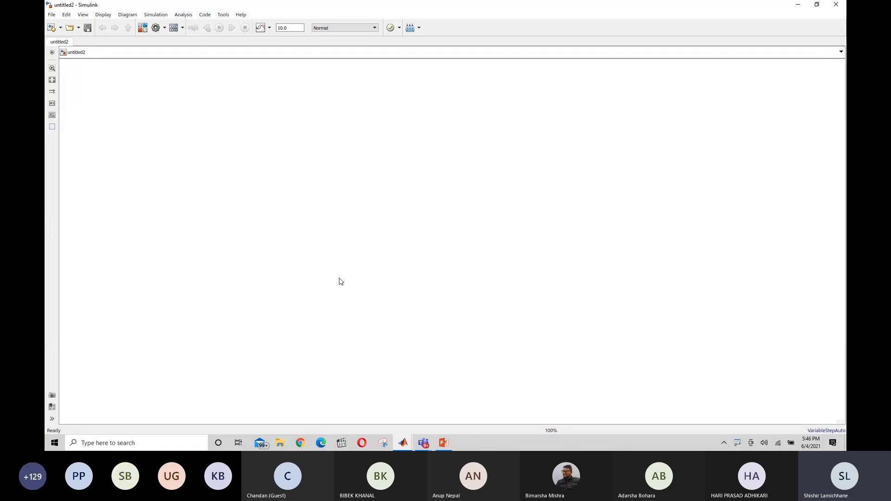
pyautogui.doubleClick(306, 258)
pyautogui.write('sy')
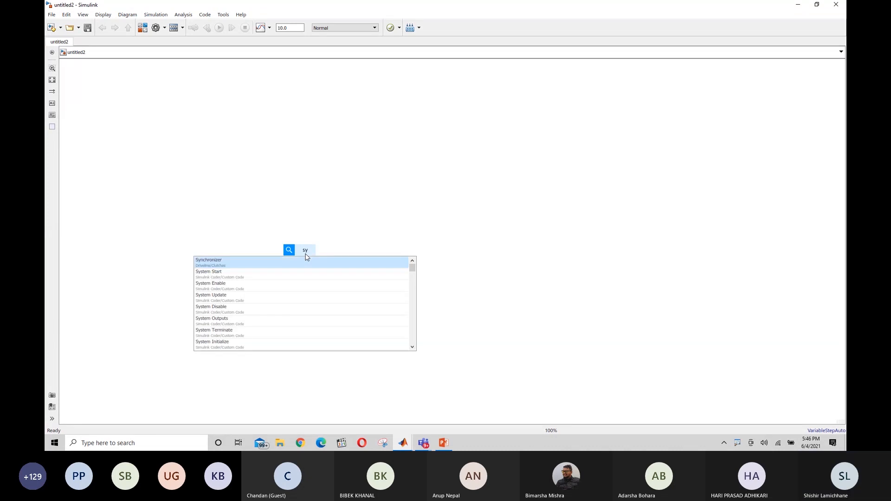
pyautogui.write('nc')
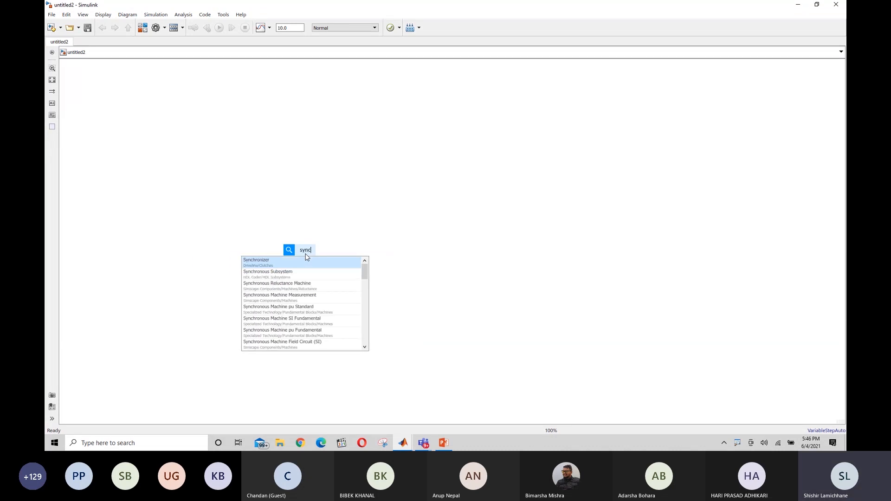
pyautogui.write('hronous')
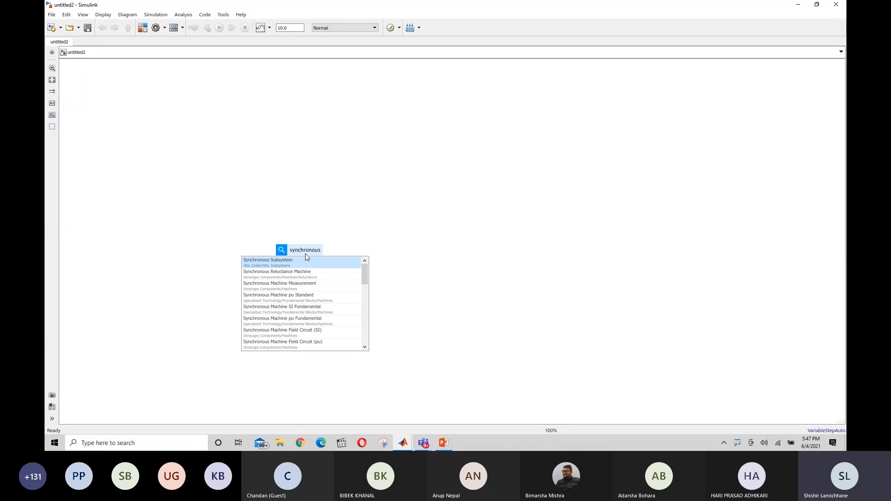
pyautogui.scroll(-1, 288, 290)
pyautogui.scroll(1, 287, 291)
pyautogui.click(431, 247)
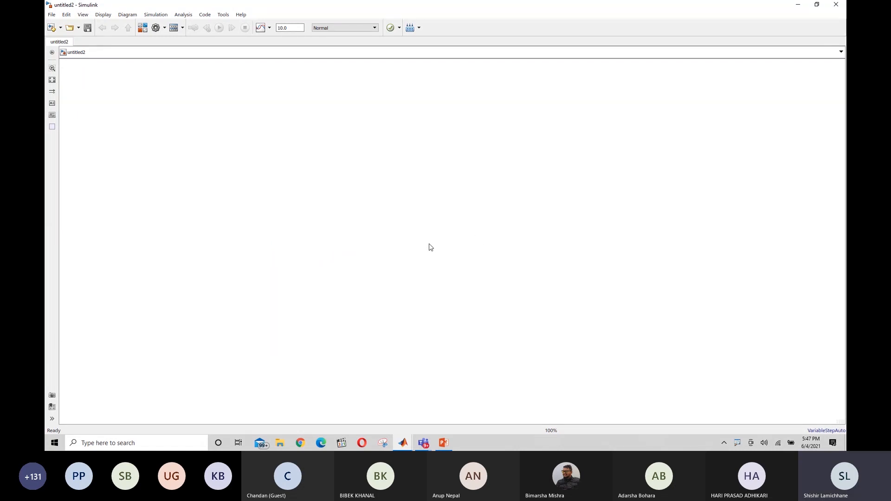
# - Search for "synchronous" on the canvas and insert a Synchronous Machine pu Standard block
pyautogui.doubleClick(323, 243)
pyautogui.write('syn')
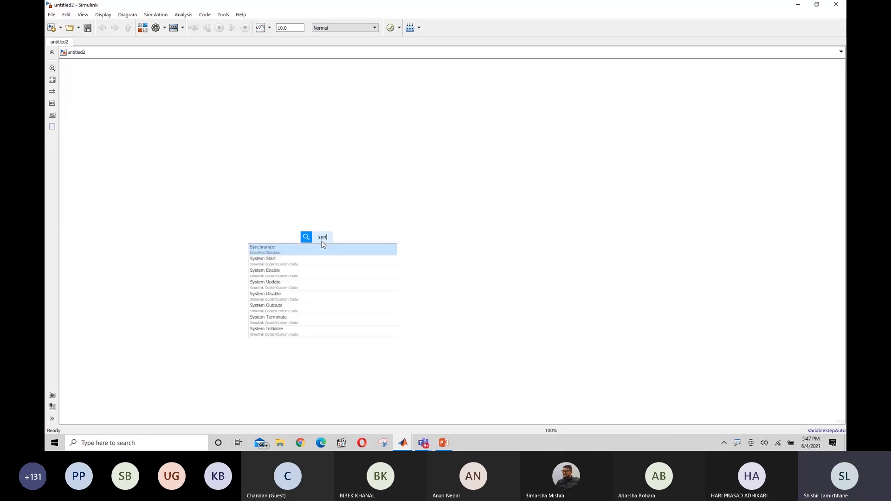
pyautogui.write('chronous')
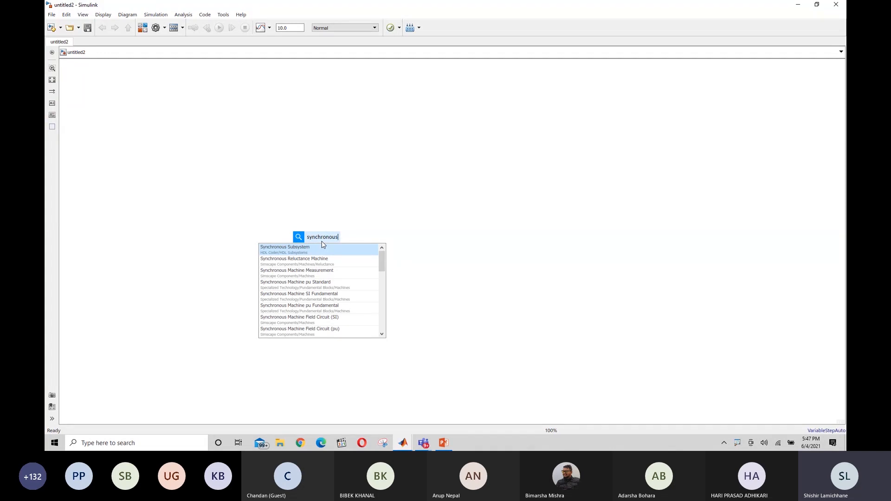
pyautogui.click(346, 286)
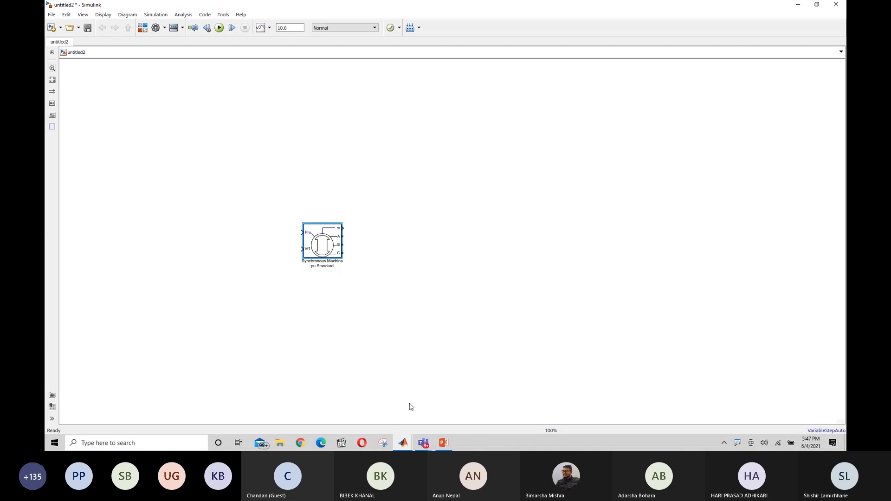
# - View the synchronous machine setup in the VSM1 model, and return to the untitled2 model
pyautogui.moveTo(407, 447)
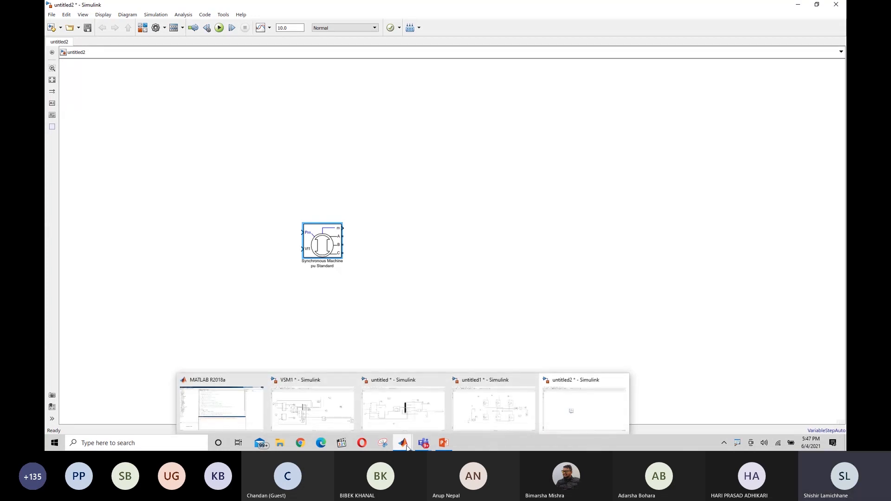
pyautogui.click(318, 405)
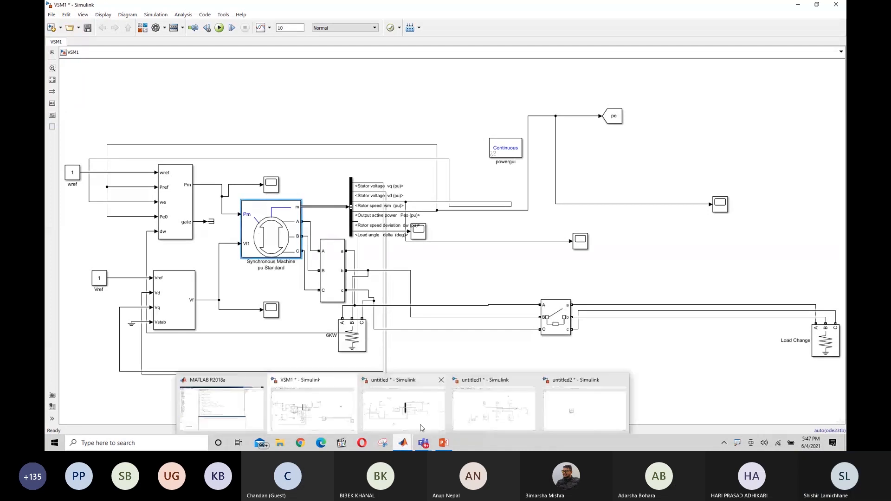
pyautogui.click(588, 399)
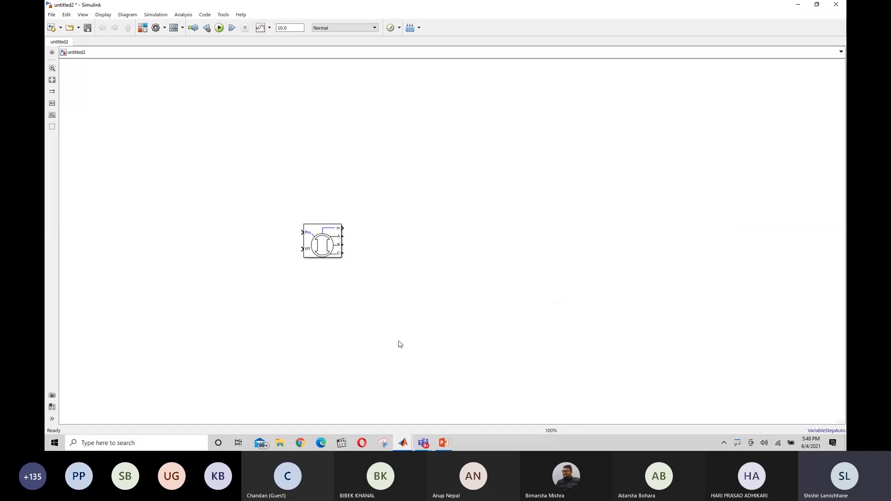
# - Check the Microsoft Teams meeting for attendees with raised hands, and return to the untitled2 model in Simulink
pyautogui.moveTo(420, 439)
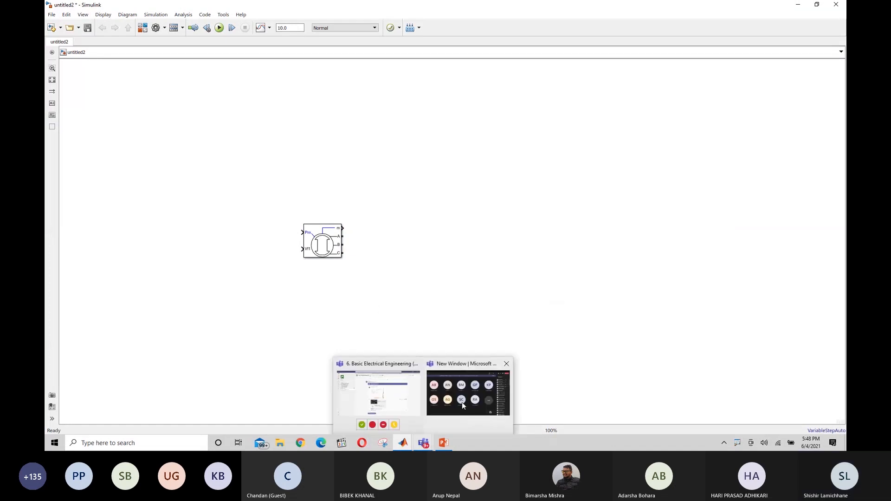
pyautogui.click(462, 402)
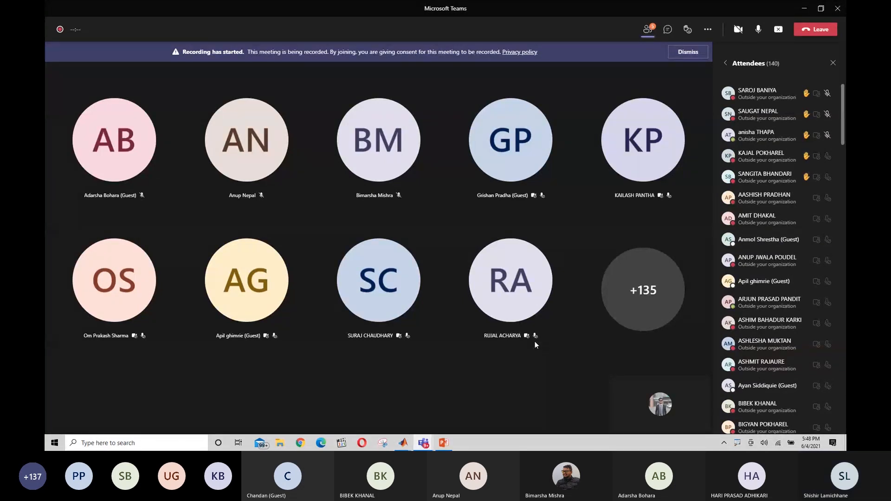
pyautogui.moveTo(523, 331)
pyautogui.moveTo(427, 447)
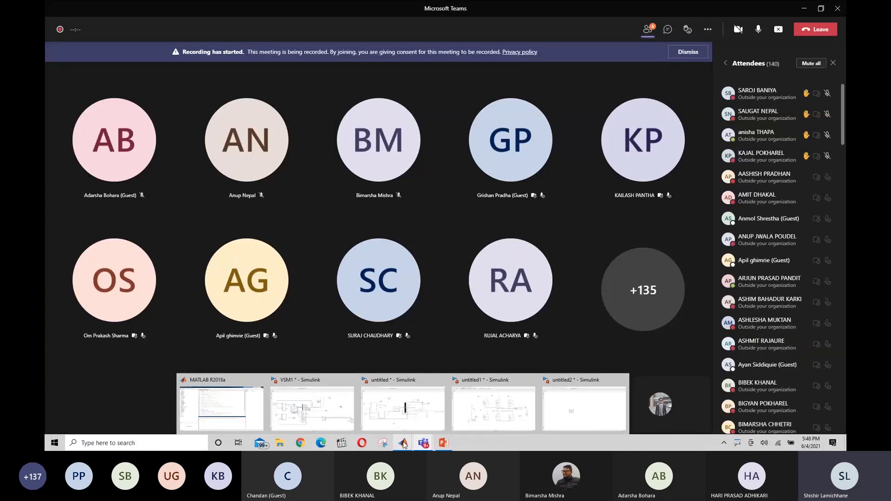
pyautogui.moveTo(559, 407)
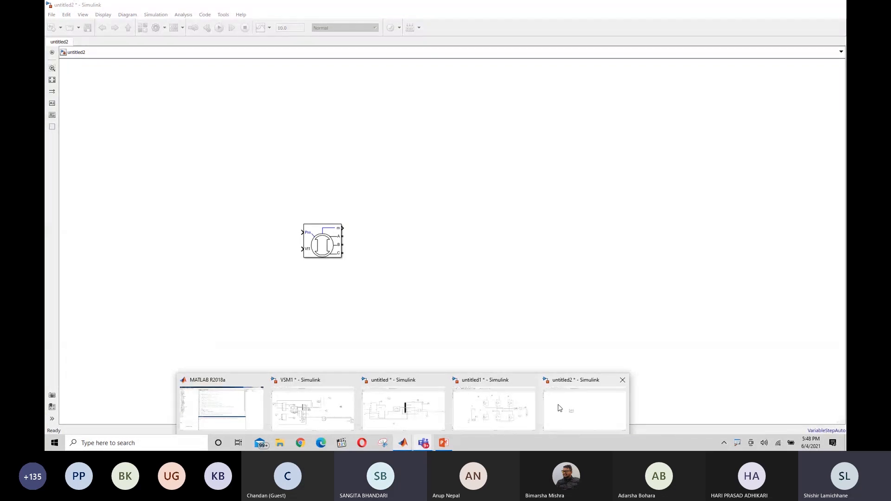
pyautogui.click(560, 408)
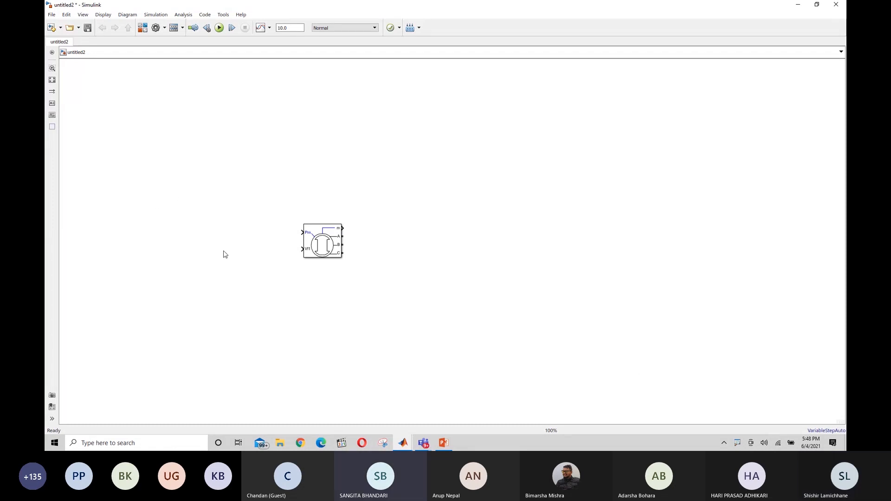
pyautogui.click(322, 243)
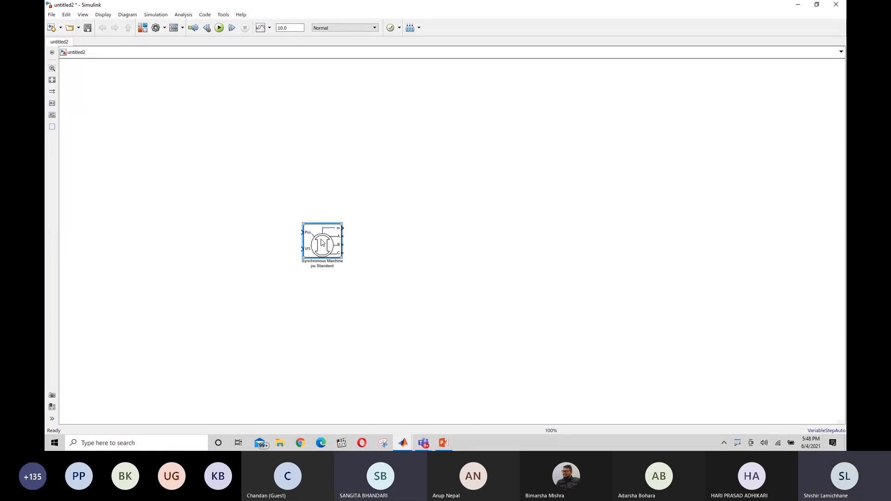
pyautogui.click(231, 205)
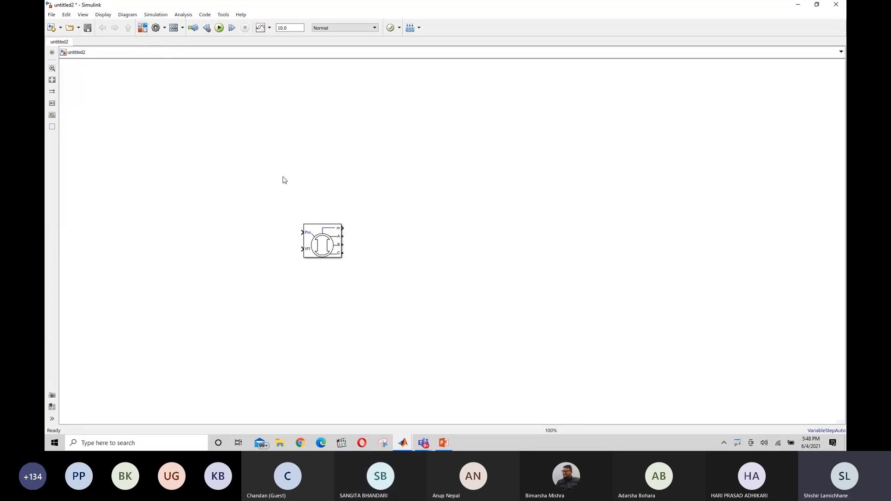
pyautogui.moveTo(266, 124); pyautogui.dragTo(321, 173)
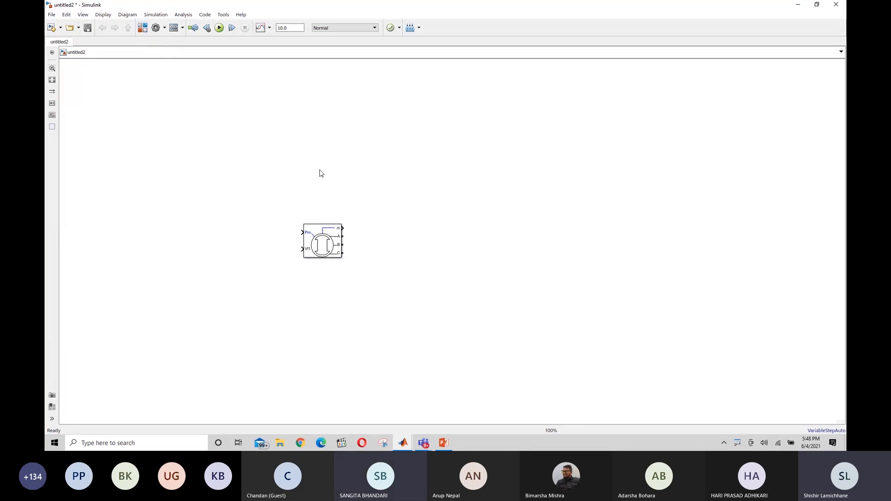
pyautogui.click(325, 247)
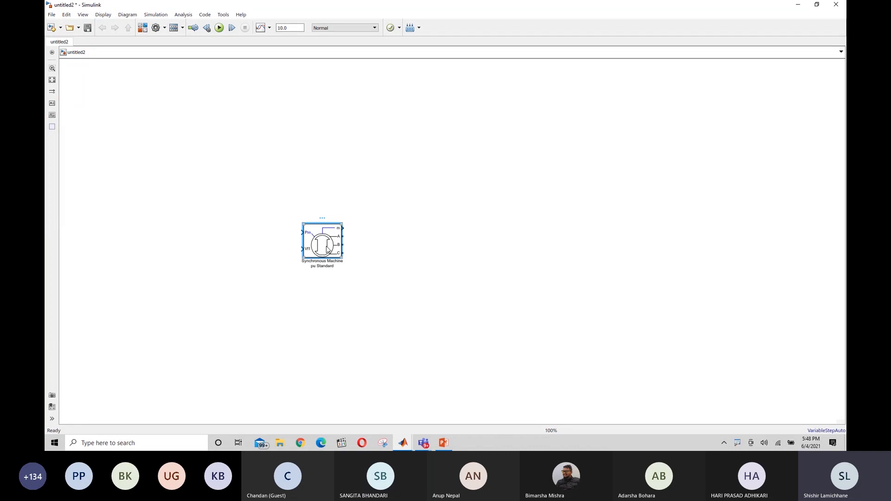
pyautogui.click(259, 187)
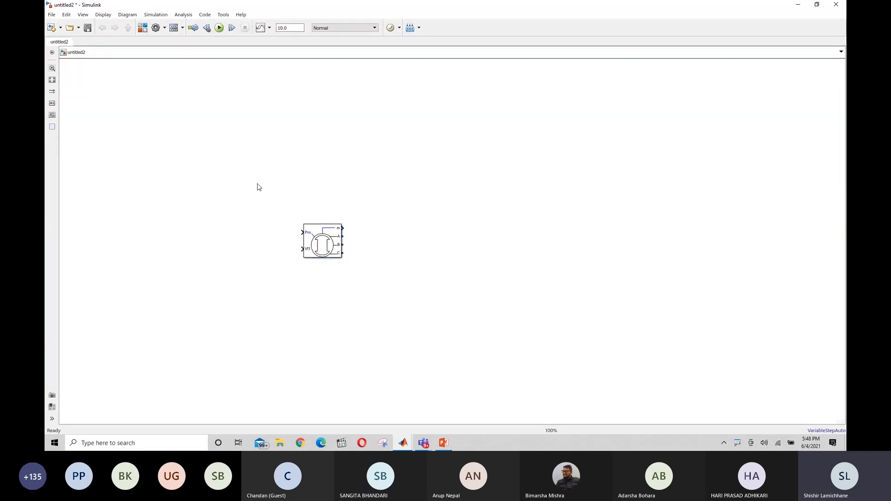
# - Open the Machines library under Simscape/Power Systems/Specialized Technology/Fundamental Blocks in the Simulink Library Browser
pyautogui.click(143, 28)
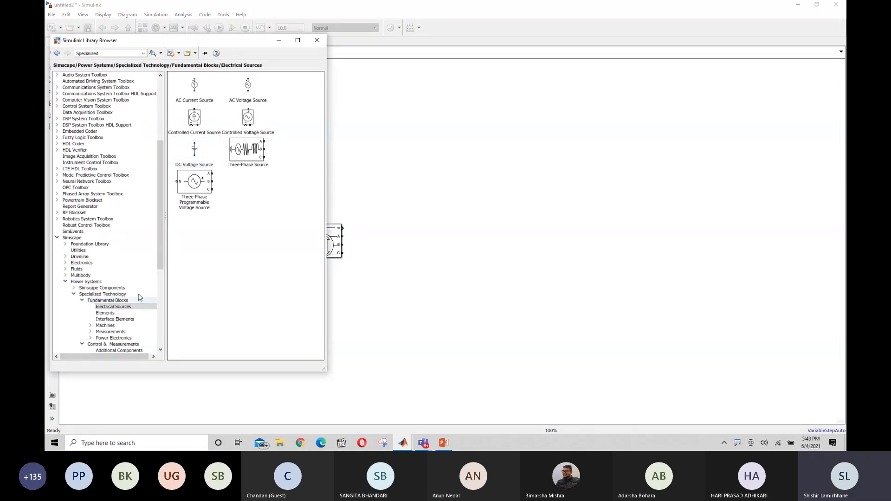
pyautogui.scroll(-4, 105, 254)
pyautogui.scroll(-1, 105, 253)
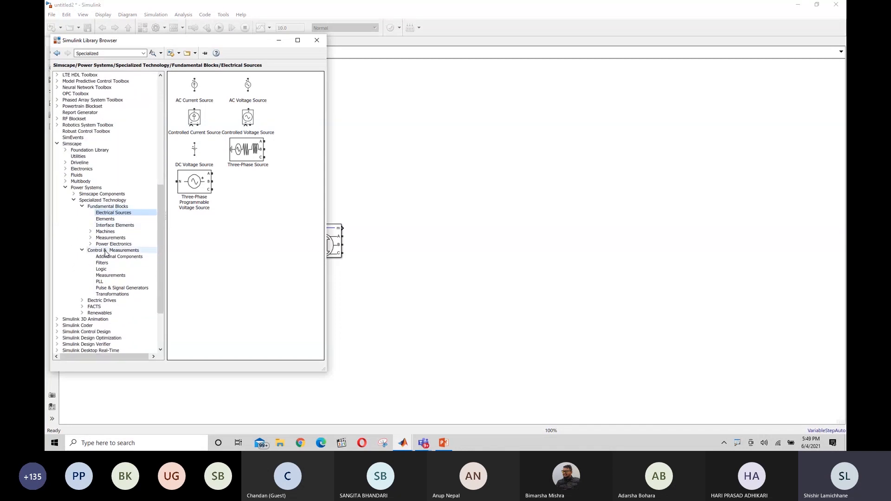
pyautogui.click(83, 201)
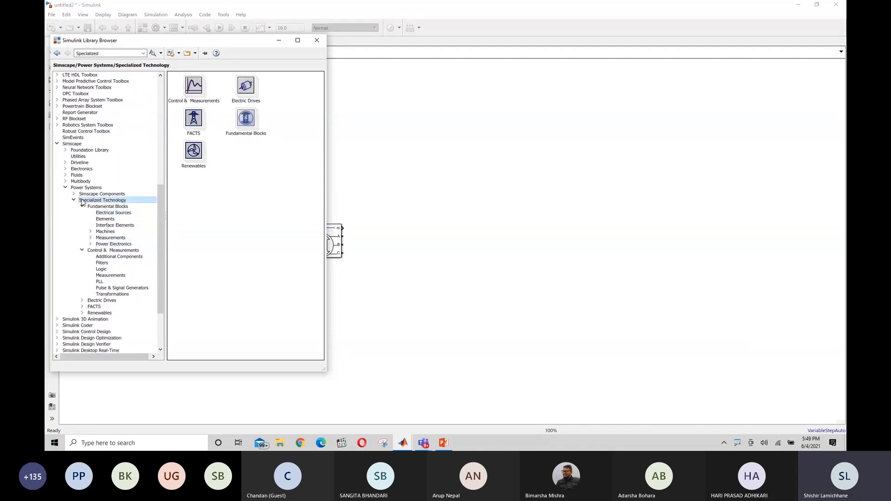
pyautogui.click(254, 214)
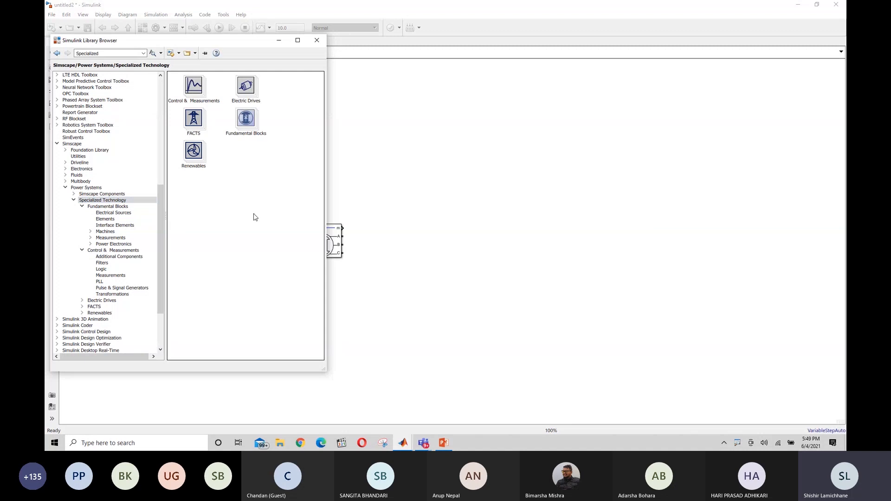
pyautogui.doubleClick(247, 121)
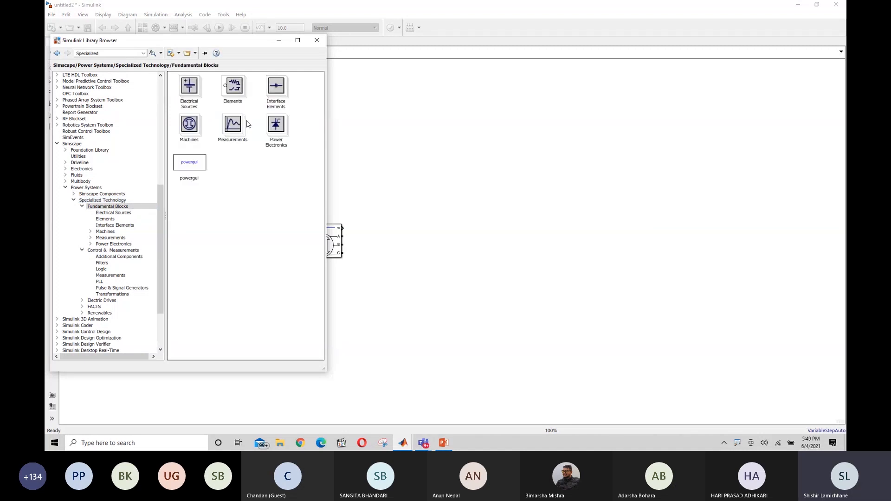
pyautogui.click(189, 129)
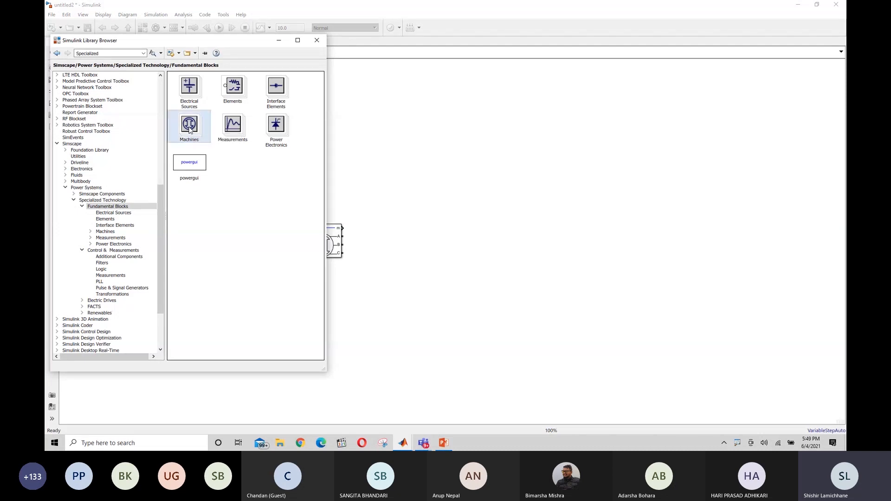
pyautogui.doubleClick(189, 129)
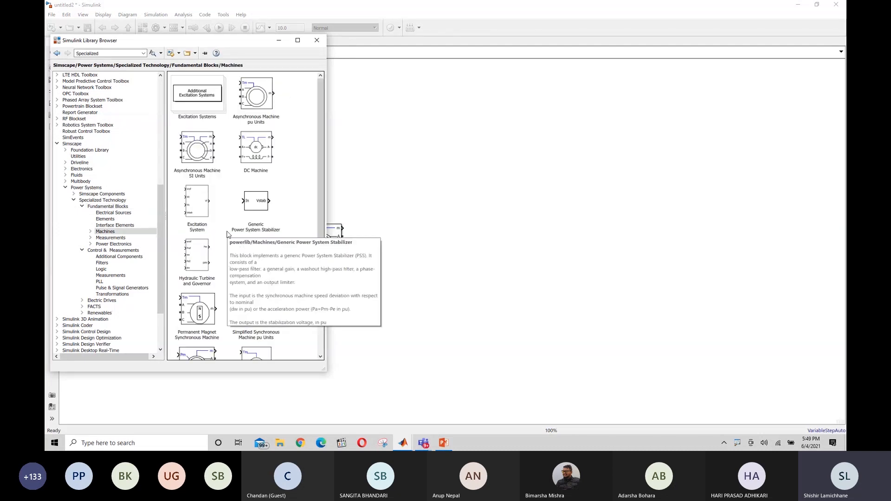
# - Maximize the Simulink Library Browser and browse from Specialized Technology through Fundamental Blocks to the Machines library
pyautogui.click(298, 41)
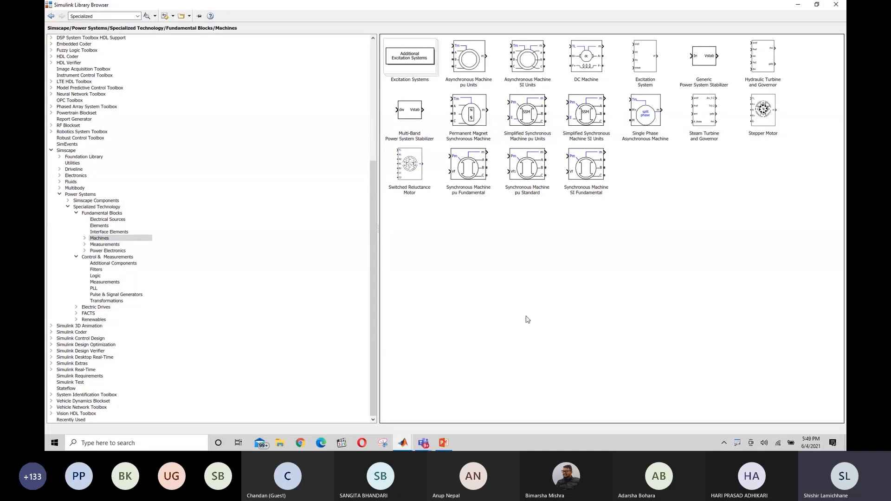
pyautogui.click(522, 176)
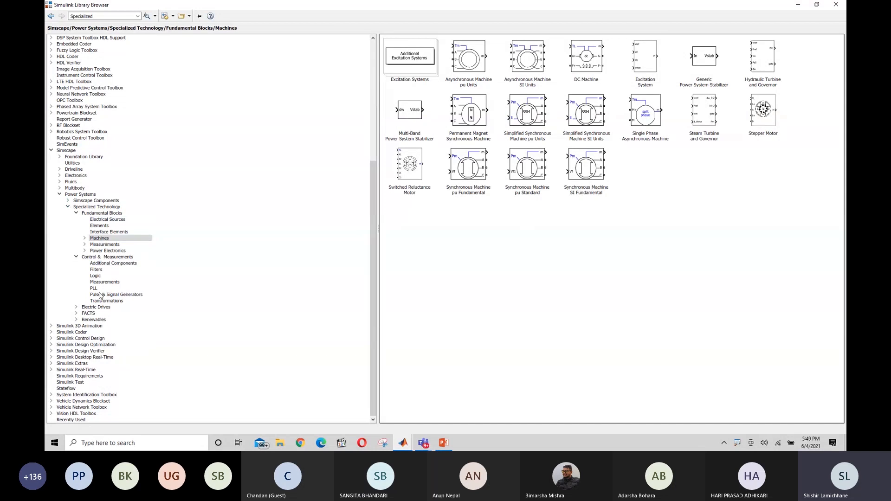
pyautogui.click(83, 209)
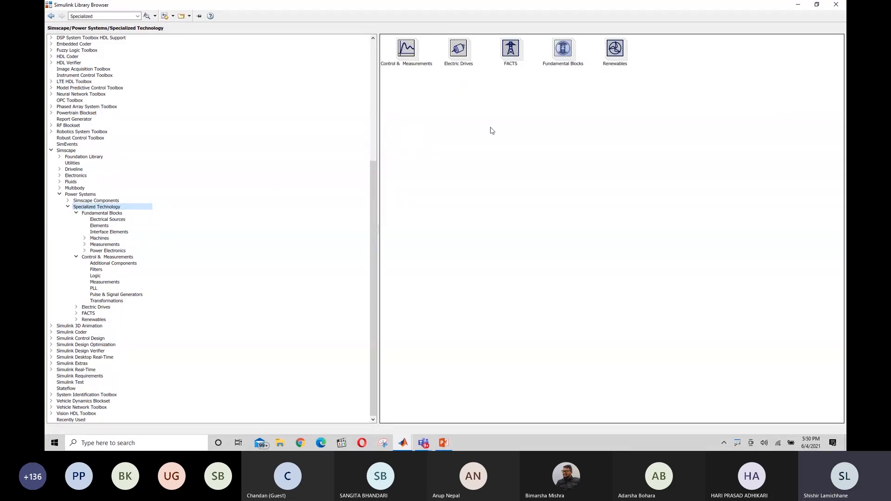
pyautogui.doubleClick(564, 50)
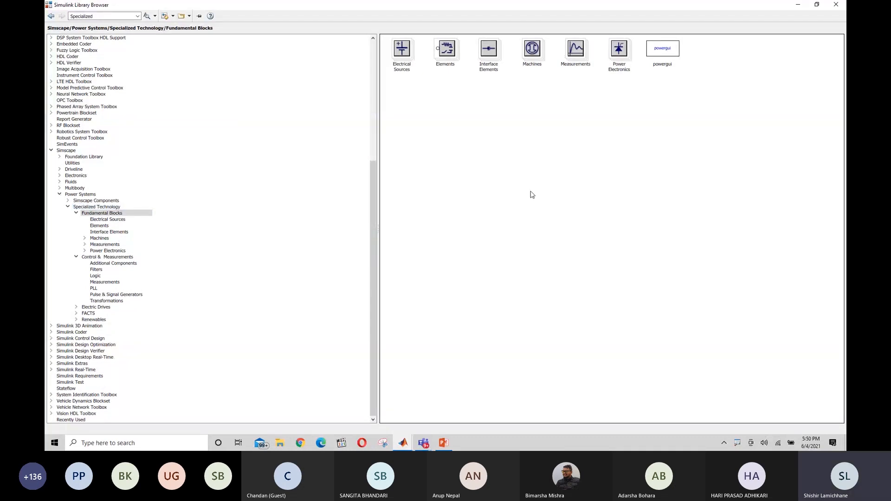
pyautogui.click(532, 55)
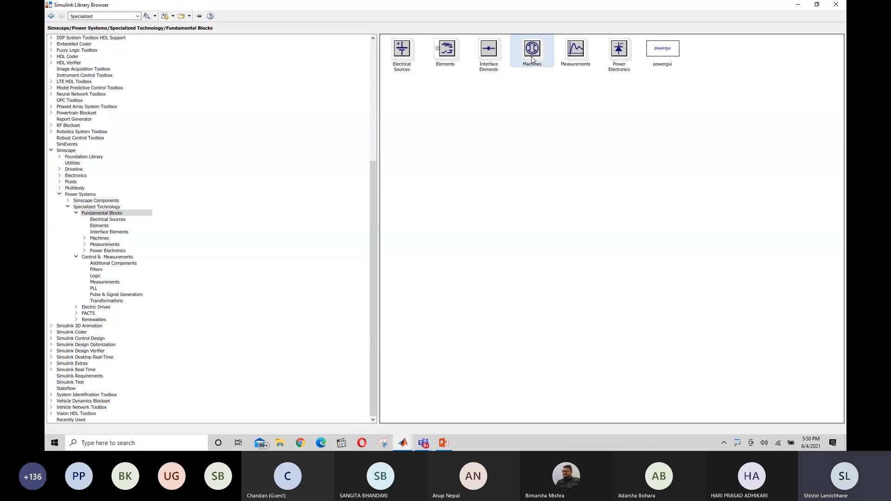
pyautogui.doubleClick(533, 56)
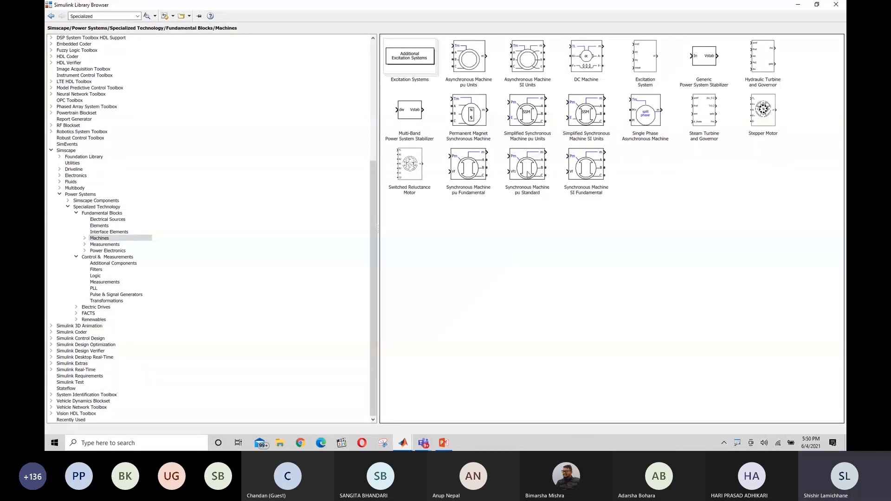
# - Examine the Synchronous Machine pu Standard, pu Fundamental, SI Fundamental and Simplified SI Units blocks in the Machines library
pyautogui.click(527, 168)
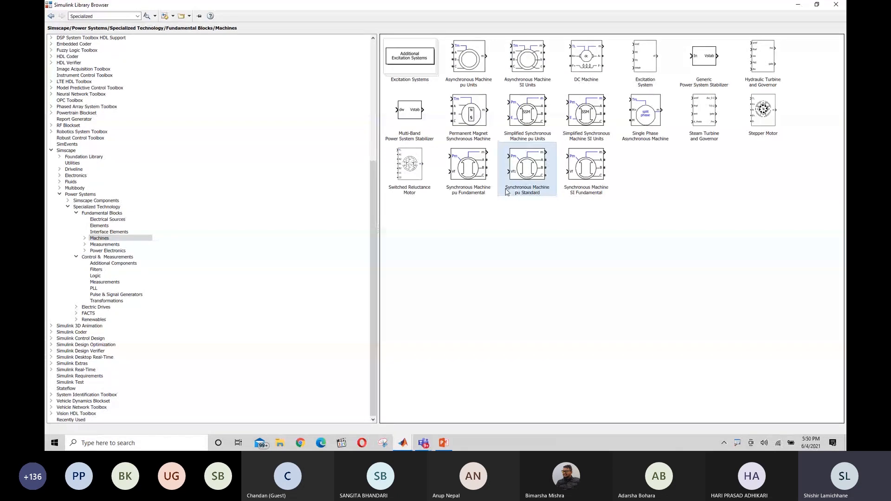
pyautogui.click(530, 277)
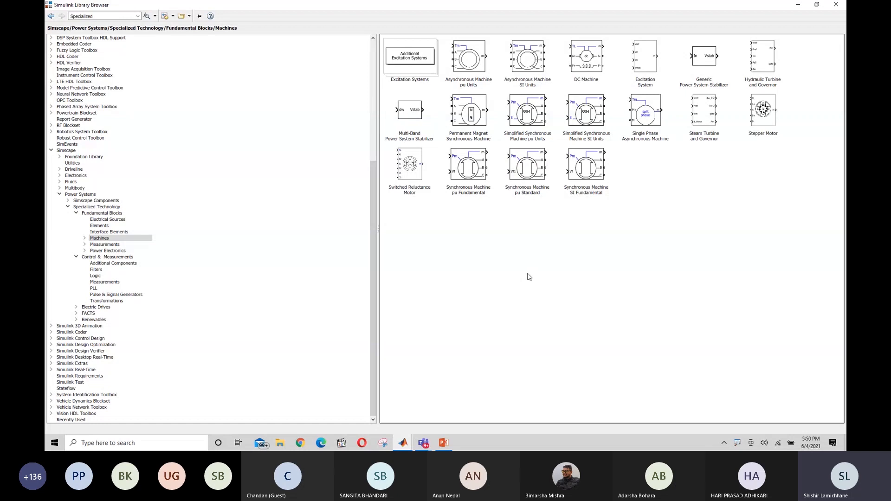
pyautogui.click(458, 166)
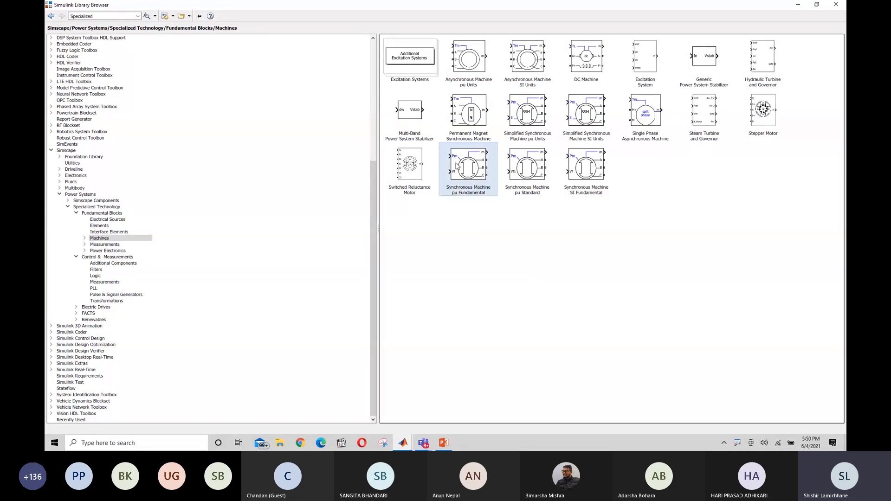
pyautogui.click(491, 252)
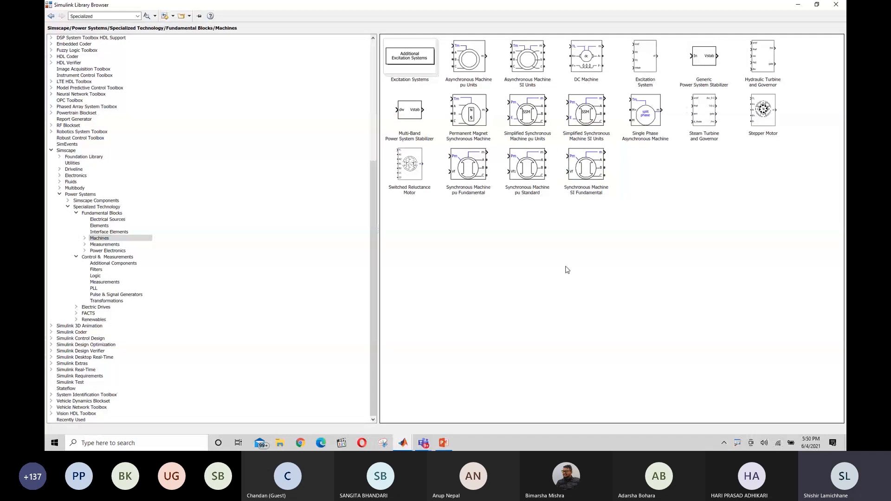
pyautogui.click(580, 179)
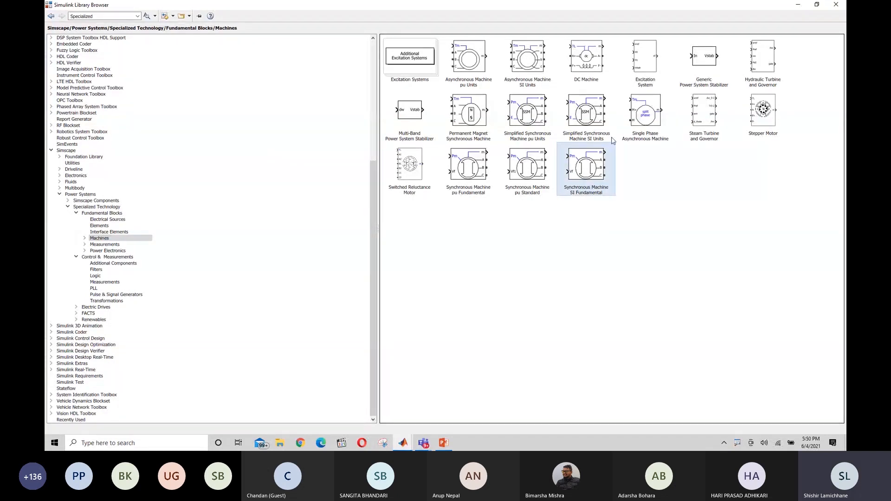
pyautogui.click(599, 124)
pyautogui.click(518, 285)
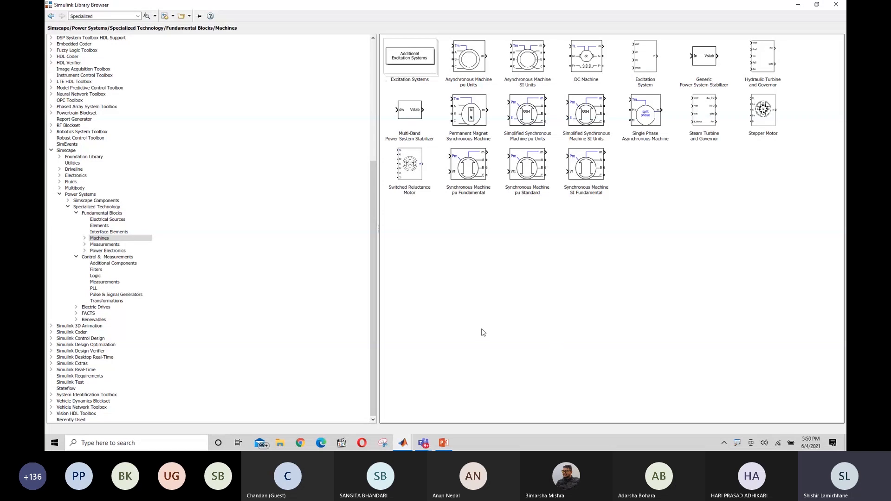
pyautogui.click(468, 193)
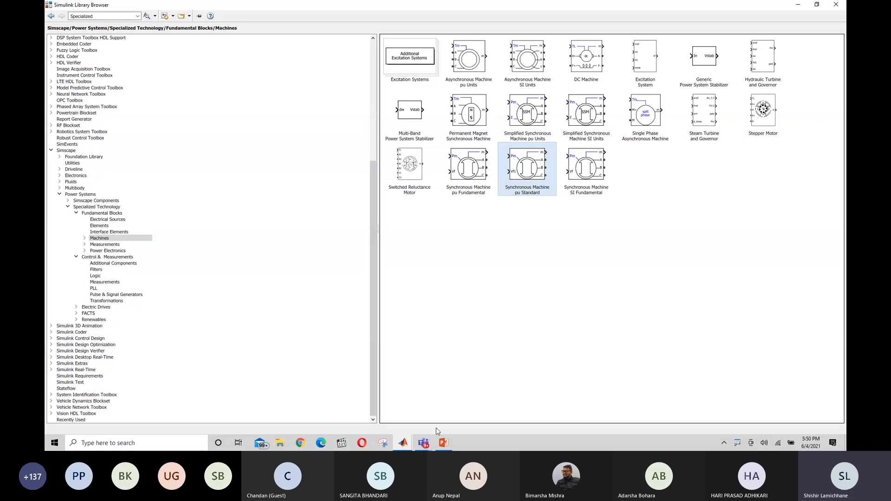
# - Return to the untitled2 model and enlarge the Synchronous Machine pu Standard block to roughly twice its size
pyautogui.moveTo(424, 449)
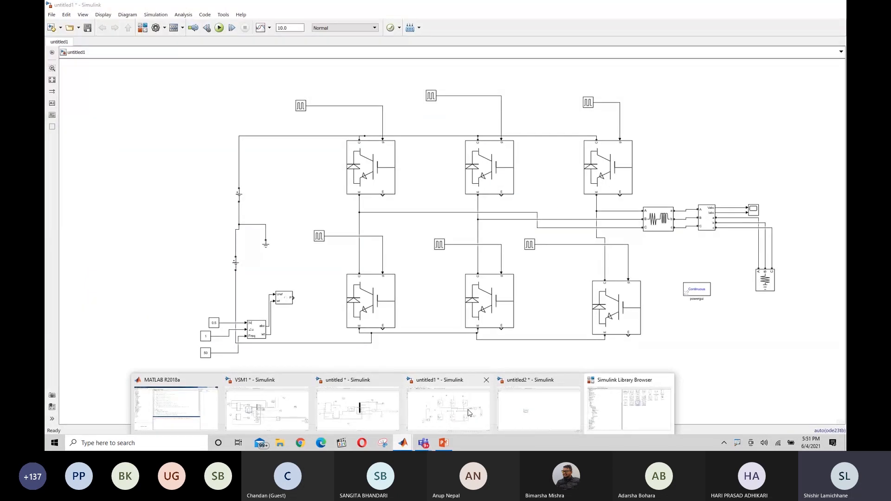
pyautogui.moveTo(536, 401)
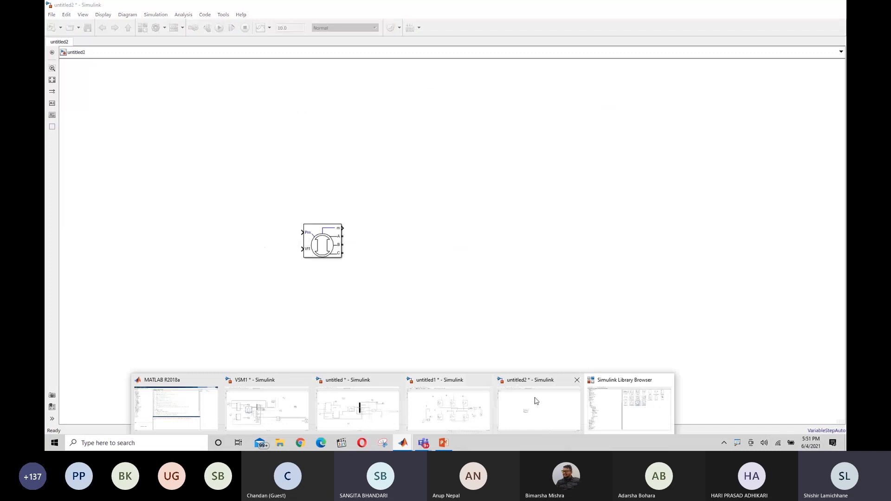
pyautogui.click(537, 401)
pyautogui.click(329, 249)
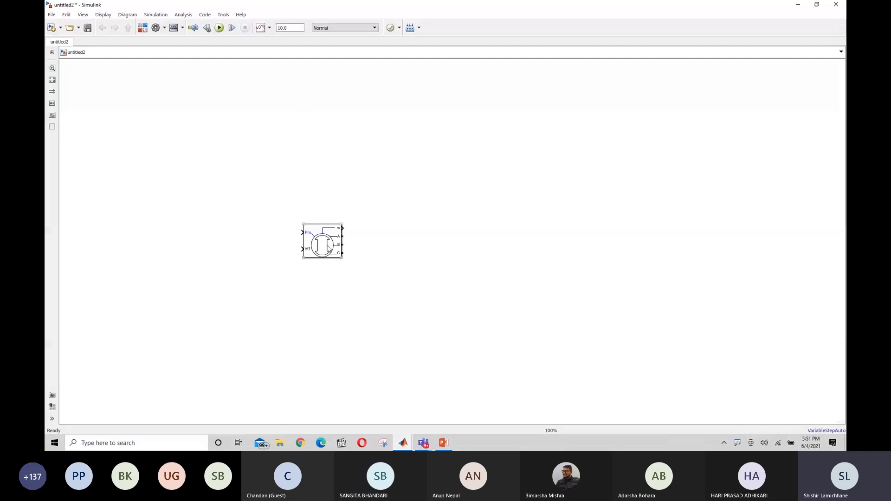
pyautogui.moveTo(343, 259); pyautogui.dragTo(351, 268)
pyautogui.click(383, 296)
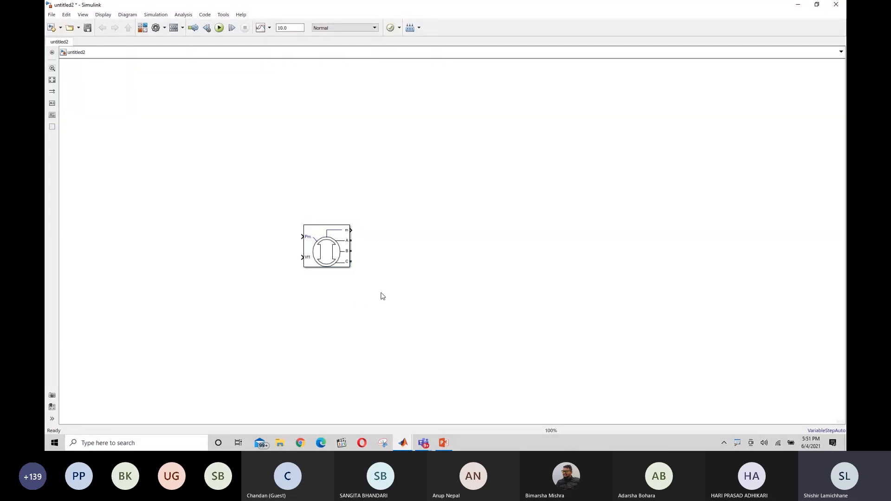
pyautogui.click(326, 253)
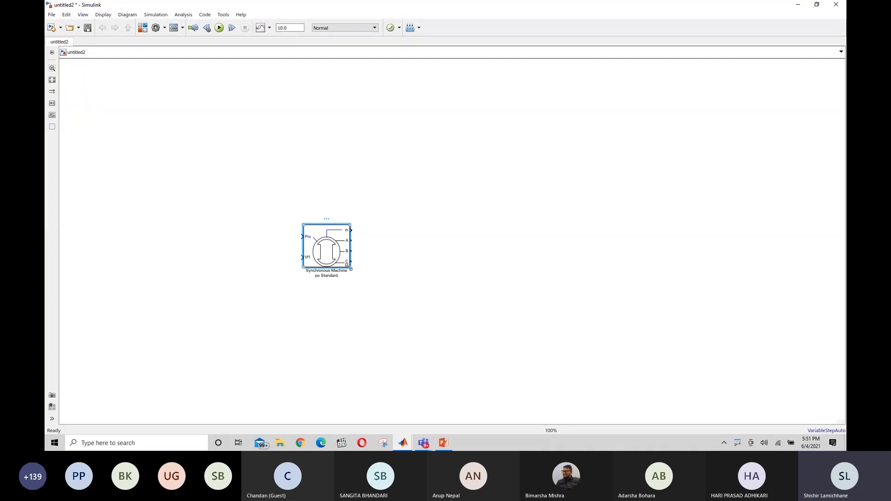
pyautogui.moveTo(348, 265); pyautogui.dragTo(369, 291)
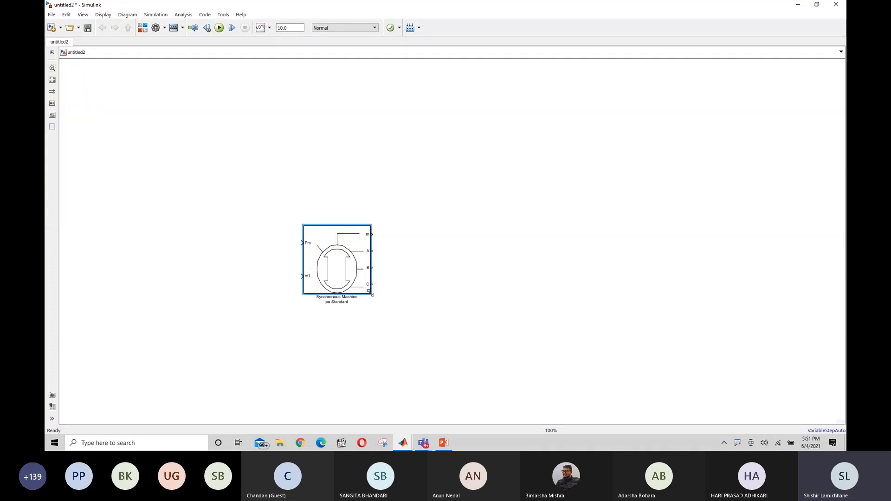
pyautogui.click(502, 285)
pyautogui.click(331, 282)
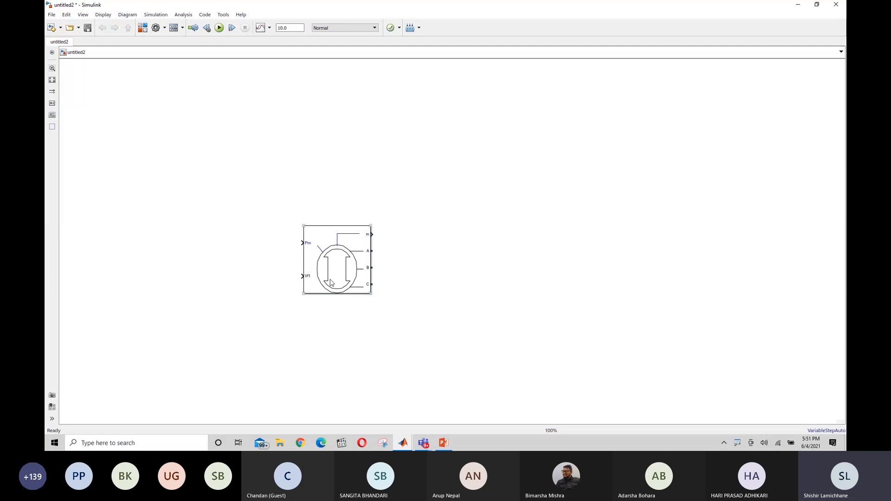
pyautogui.click(334, 255)
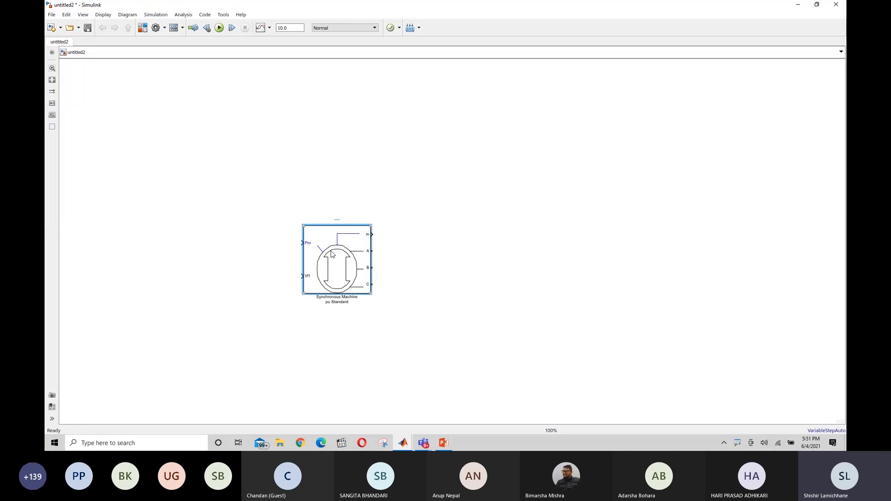
pyautogui.click(281, 351)
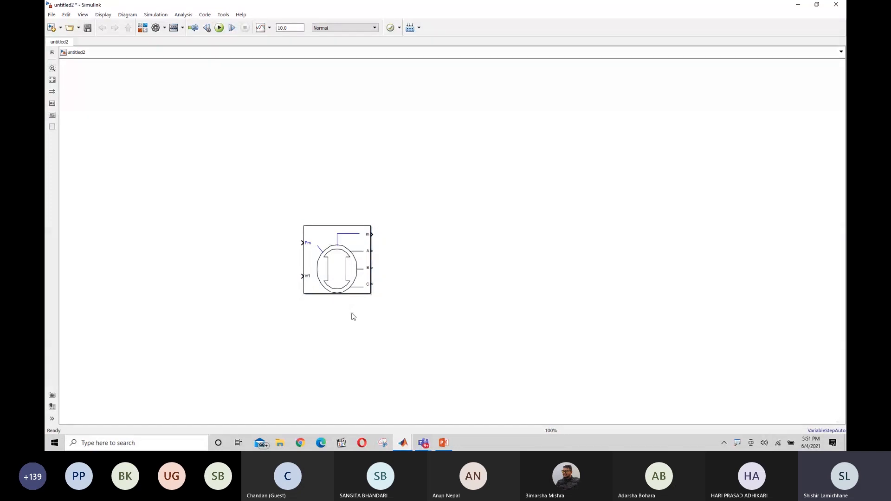
# - Search for "turbine" on the canvas and insert a Hydraulic Turbine and Governor block below the synchronous machine
pyautogui.doubleClick(467, 324)
pyautogui.write('turbune')
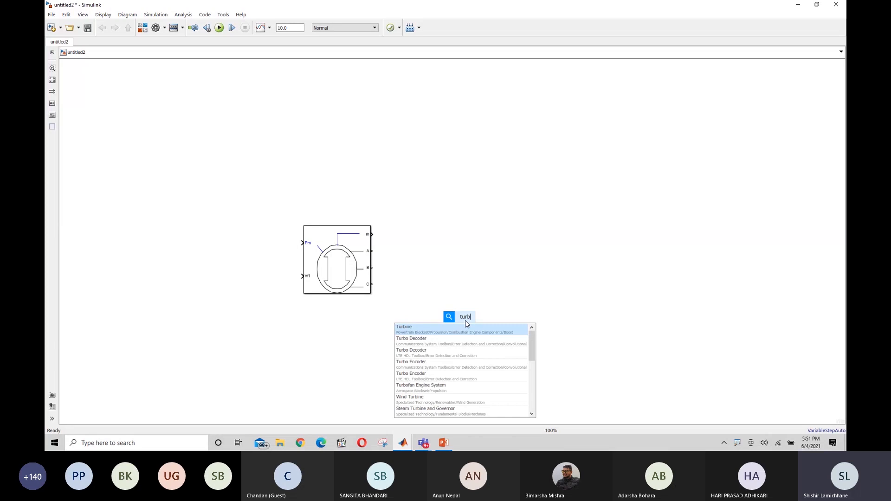
pyautogui.press('BackSpace')
pyautogui.press('BackSpace')
pyautogui.press('BackSpace')
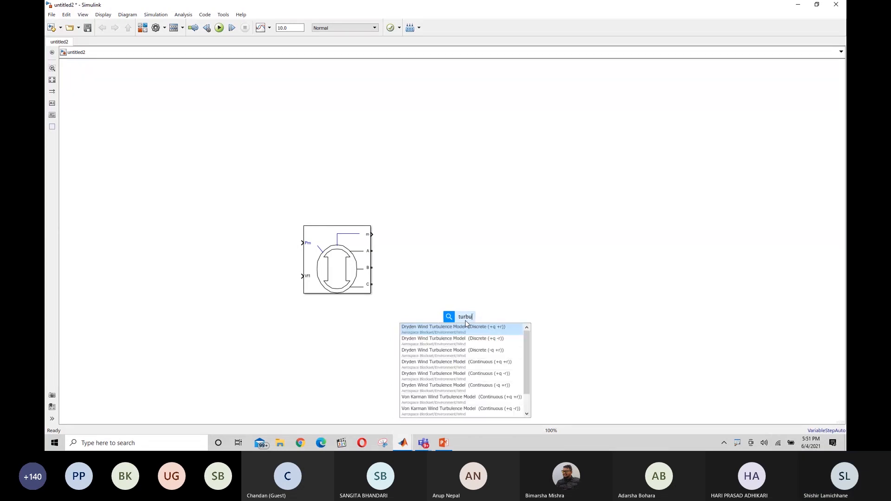
pyautogui.write('ine')
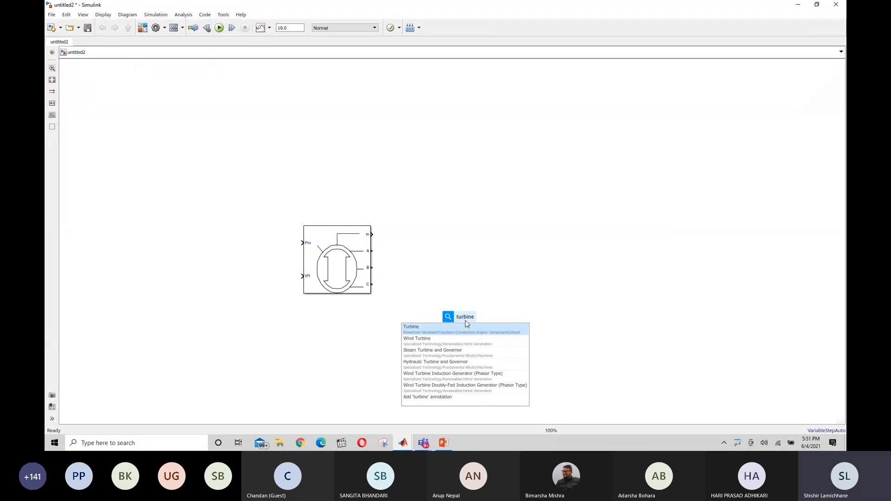
pyautogui.click(449, 369)
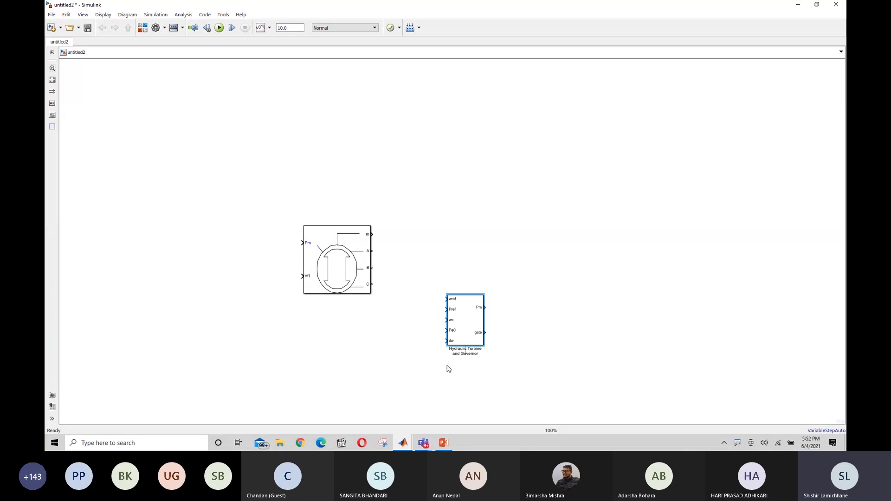
pyautogui.click(541, 362)
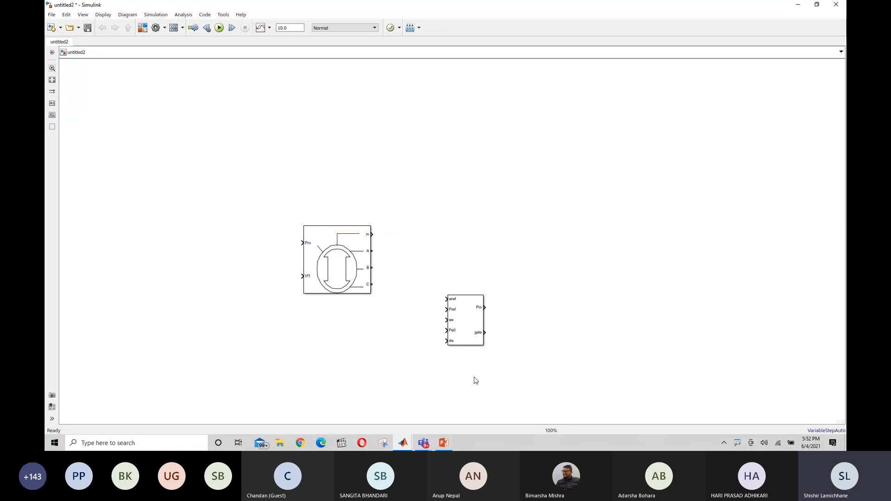
# - Check the attendees in the Microsoft Teams meeting, and return to the untitled2 model in Simulink
pyautogui.click(487, 387)
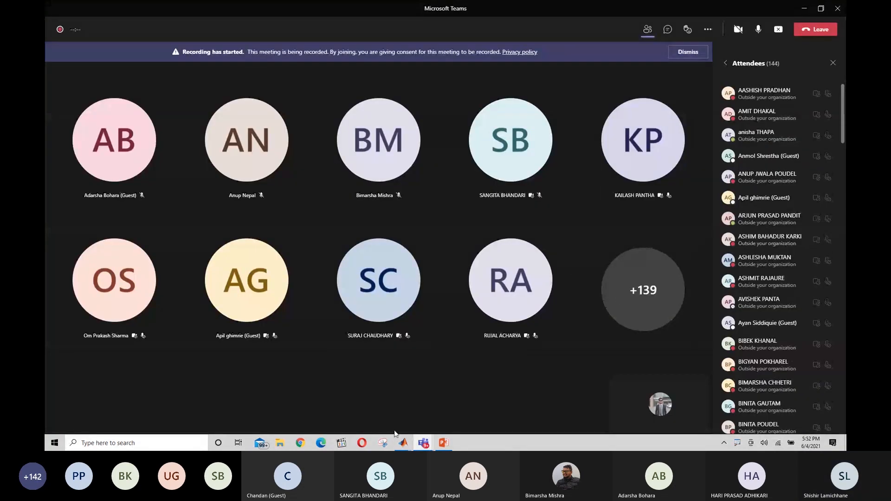
pyautogui.moveTo(403, 442)
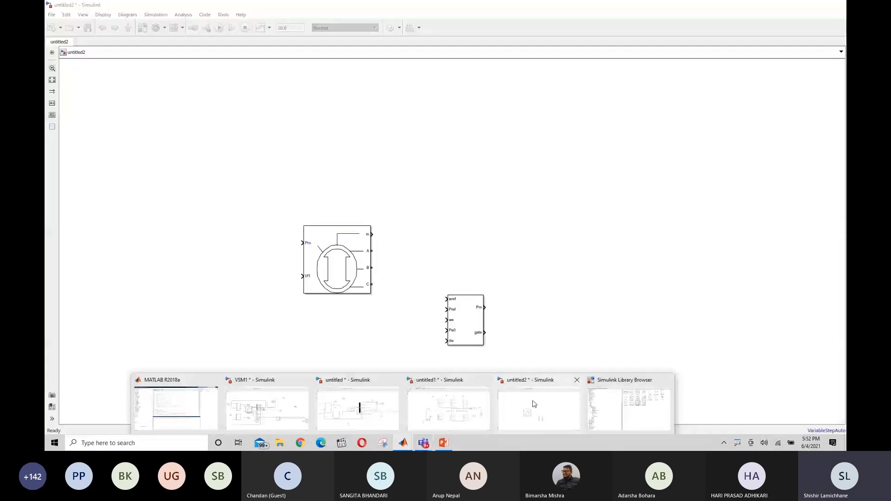
pyautogui.click(534, 404)
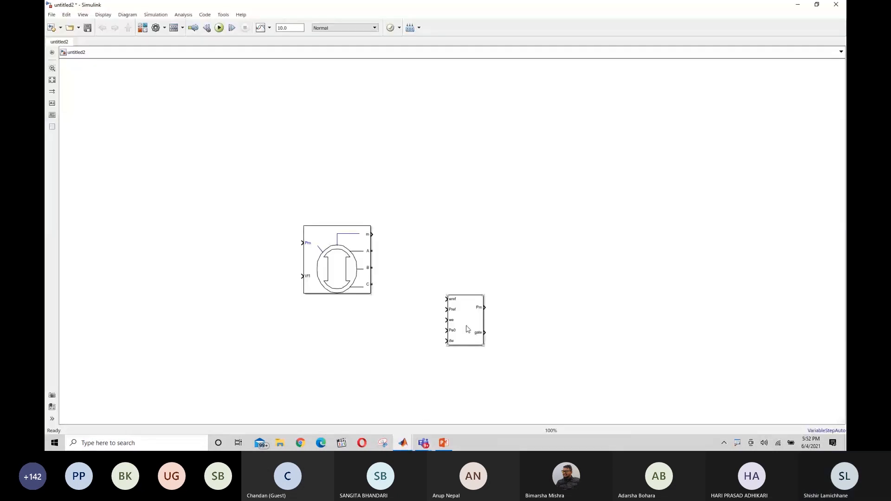
# - Place the Hydraulic Turbine and Governor block to the left of the synchronous machine, and move the machine up level with it
pyautogui.moveTo(468, 328); pyautogui.dragTo(156, 215)
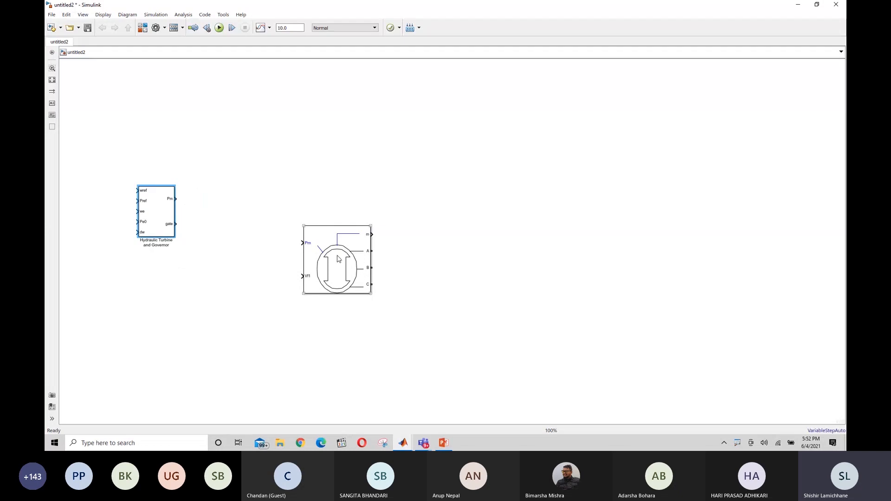
pyautogui.moveTo(338, 256); pyautogui.dragTo(333, 209)
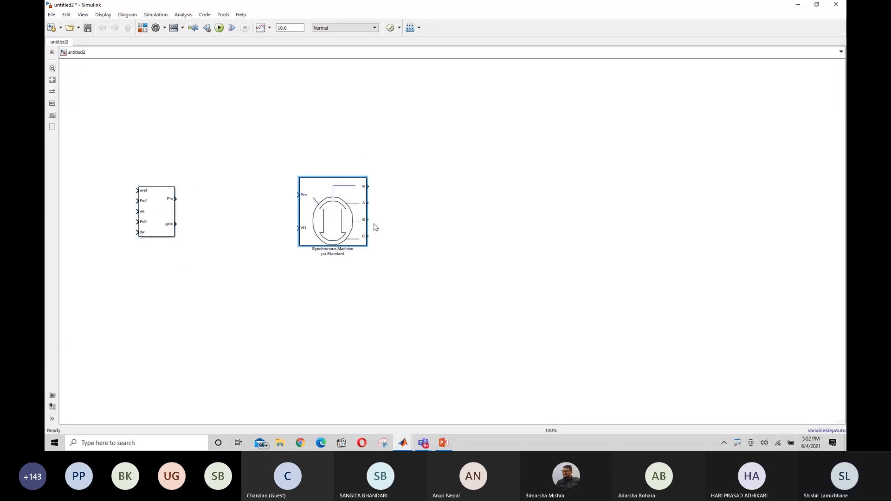
pyautogui.click(575, 311)
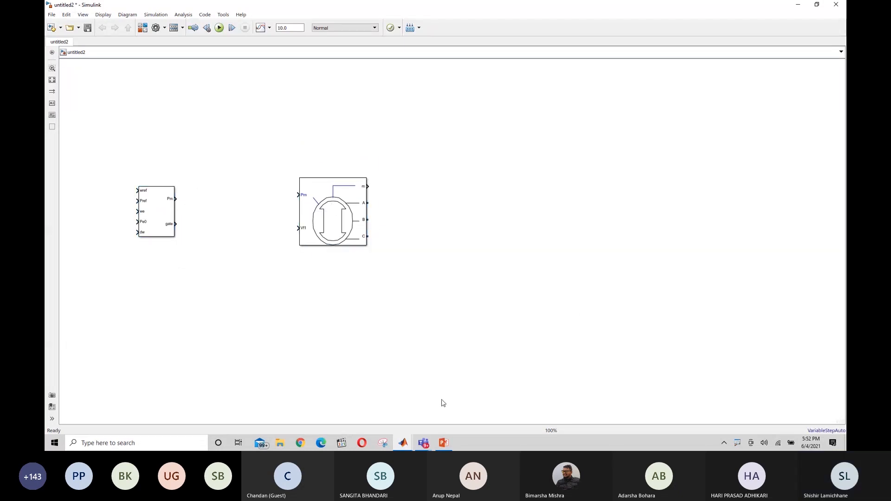
# - Switch to the Microsoft Teams meeting window to view its attendees
pyautogui.moveTo(425, 443)
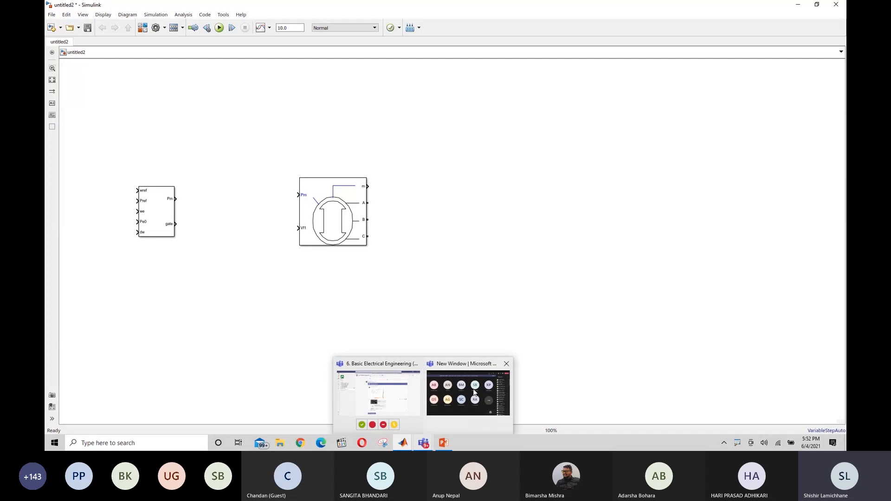
pyautogui.click(473, 395)
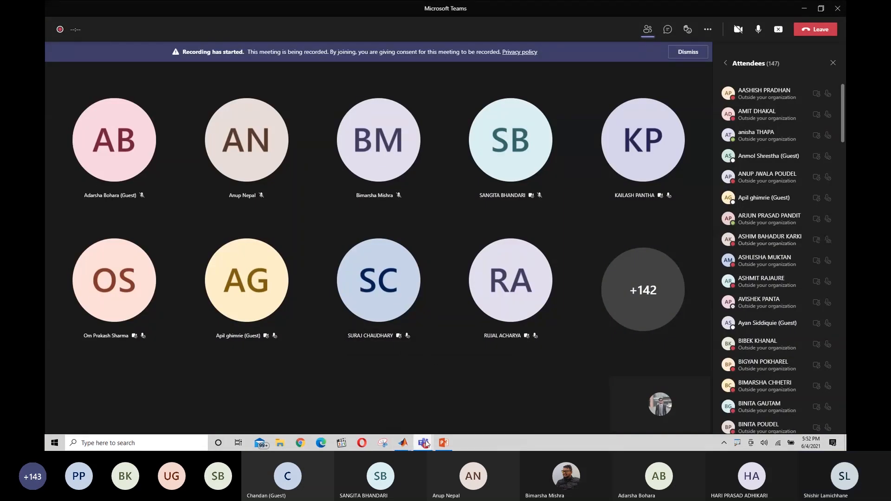
# - Return to the untitled2 model in Simulink and search the canvas for "synchronous" blocks, dismissing the search without inserting any
pyautogui.moveTo(425, 445)
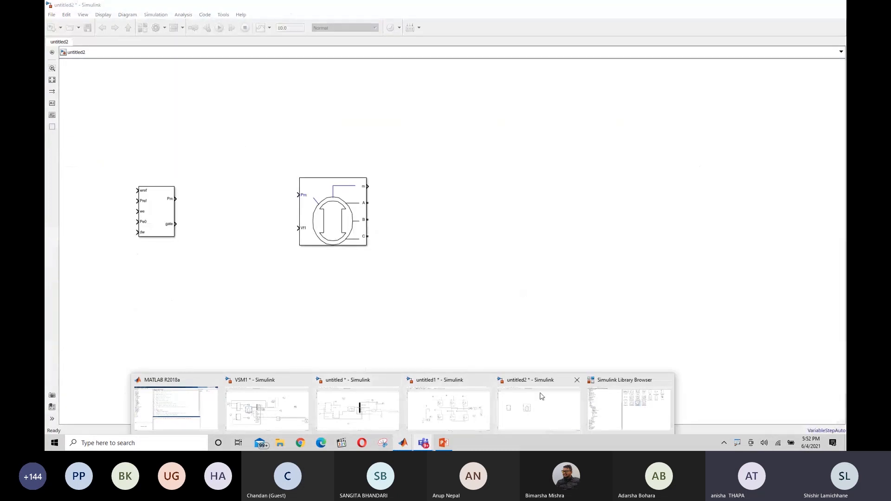
pyautogui.click(542, 396)
pyautogui.doubleClick(520, 288)
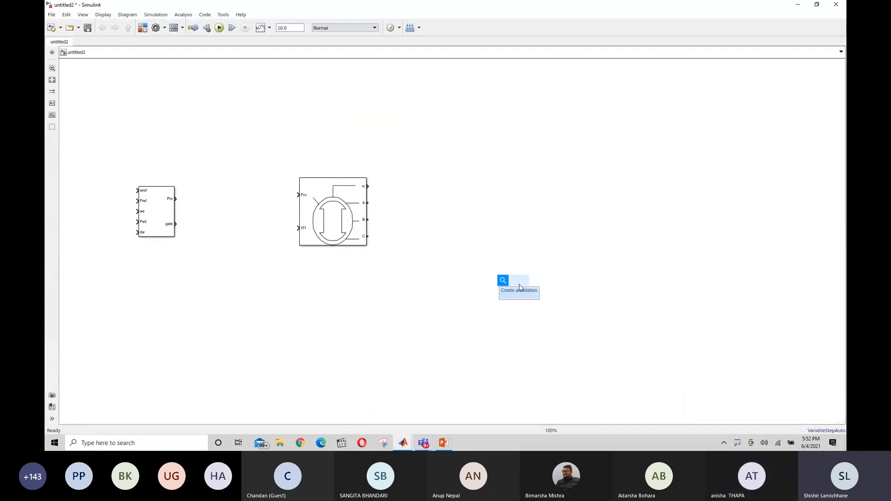
pyautogui.write('sy')
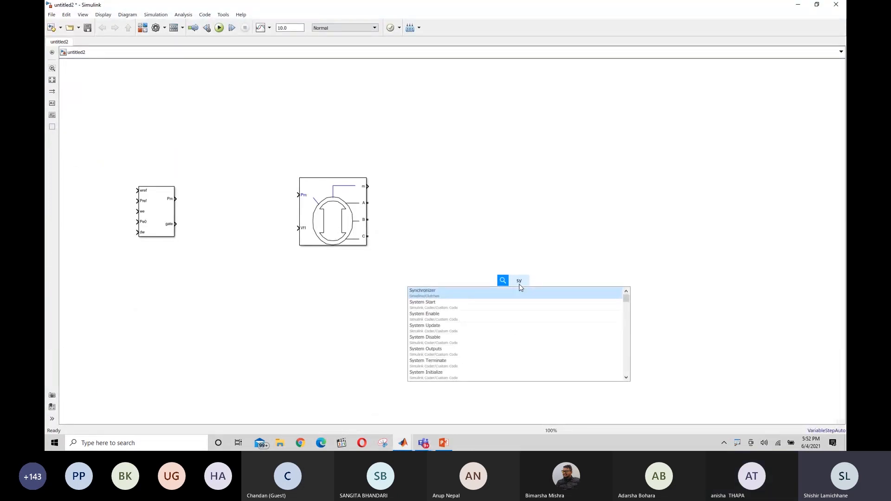
pyautogui.write('nchrono')
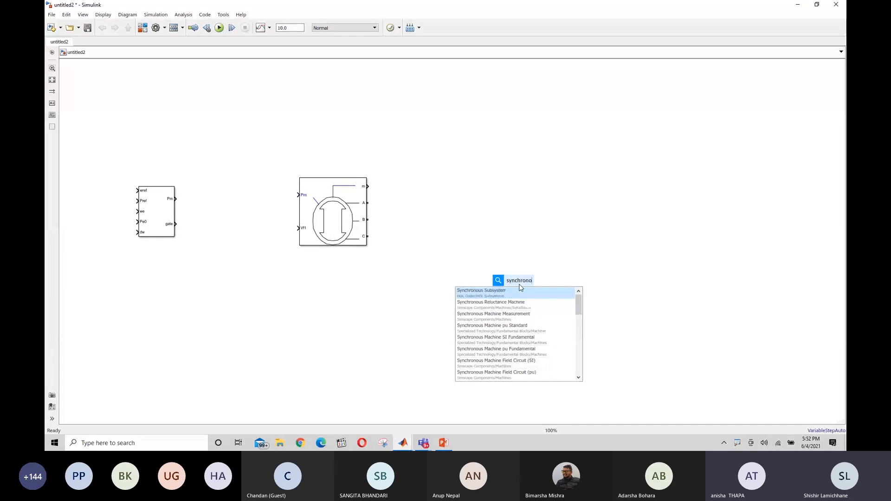
pyautogui.write('us')
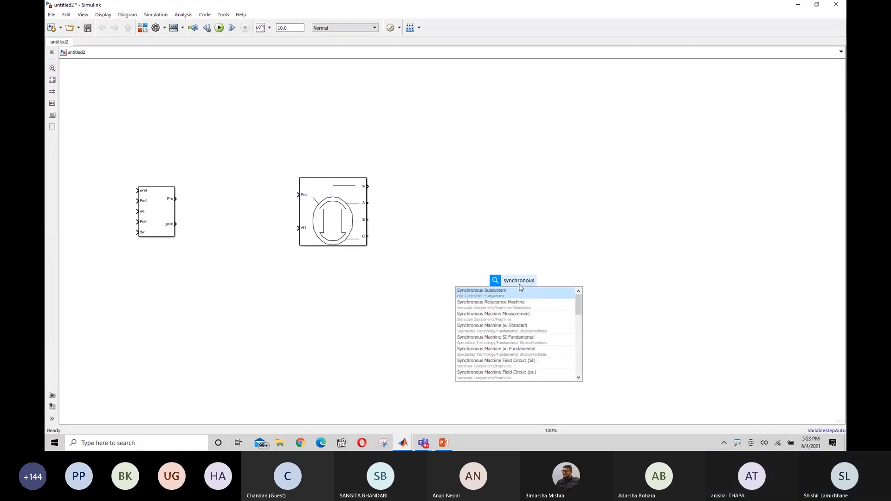
pyautogui.press('BackSpace')
pyautogui.press('BackSpace')
pyautogui.press('BackSpace')
pyautogui.press('BackSpace')
pyautogui.press('BackSpace')
pyautogui.press('BackSpace')
pyautogui.press('BackSpace')
pyautogui.press('BackSpace')
pyautogui.press('BackSpace')
pyautogui.press('BackSpace')
pyautogui.press('BackSpace')
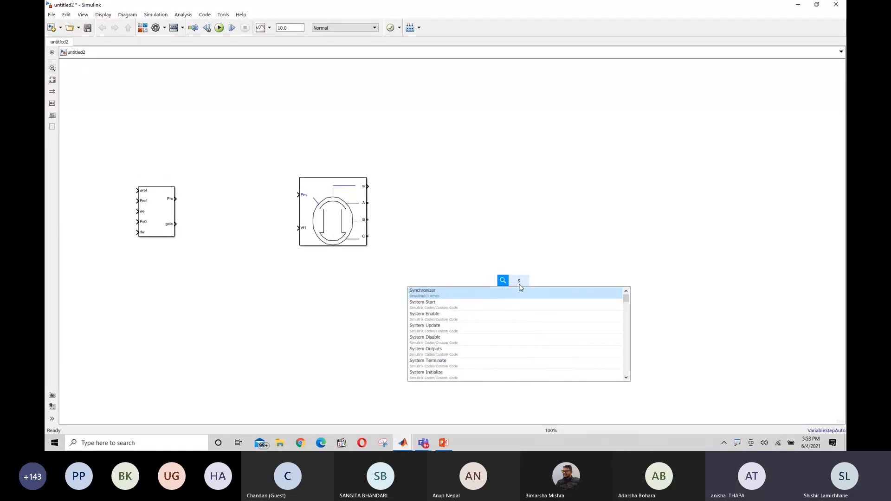
pyautogui.press('Escape')
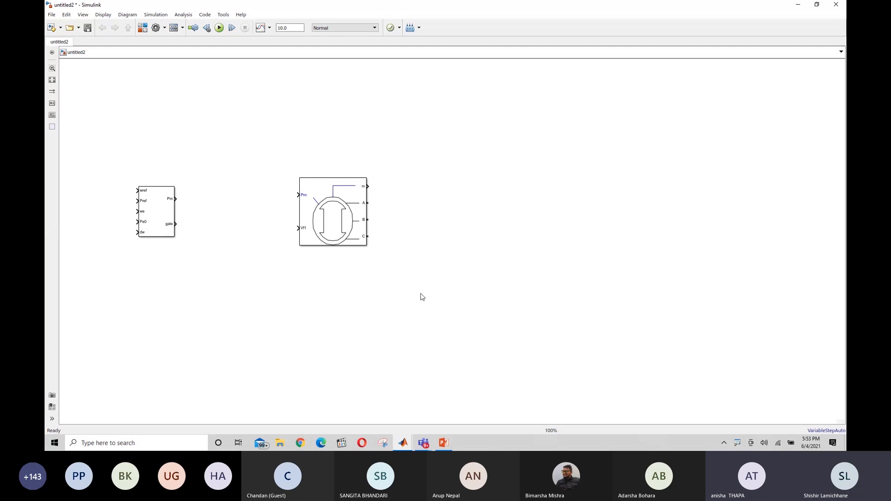
# - Create a new blank Simulink model and close it again
pyautogui.click(148, 196)
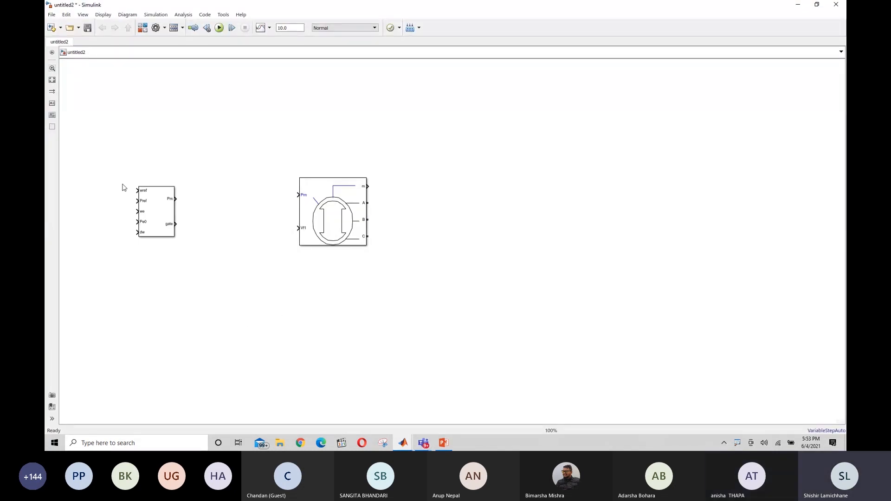
pyautogui.click(51, 28)
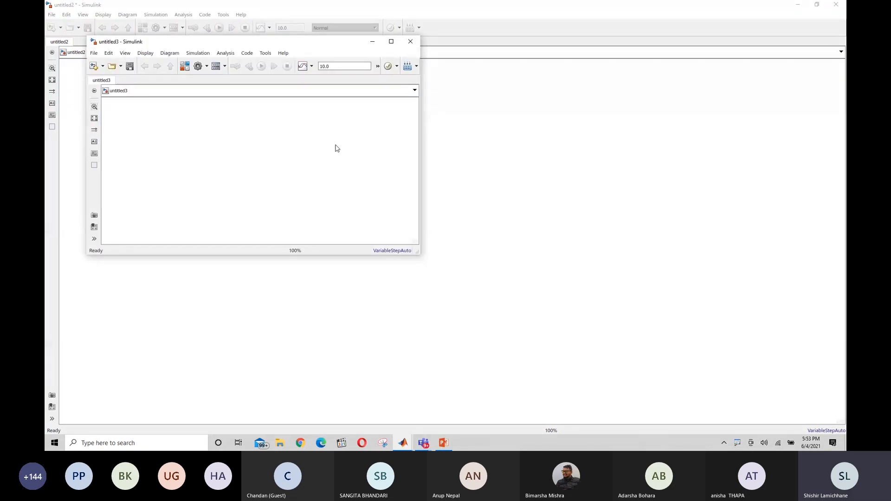
pyautogui.click(409, 43)
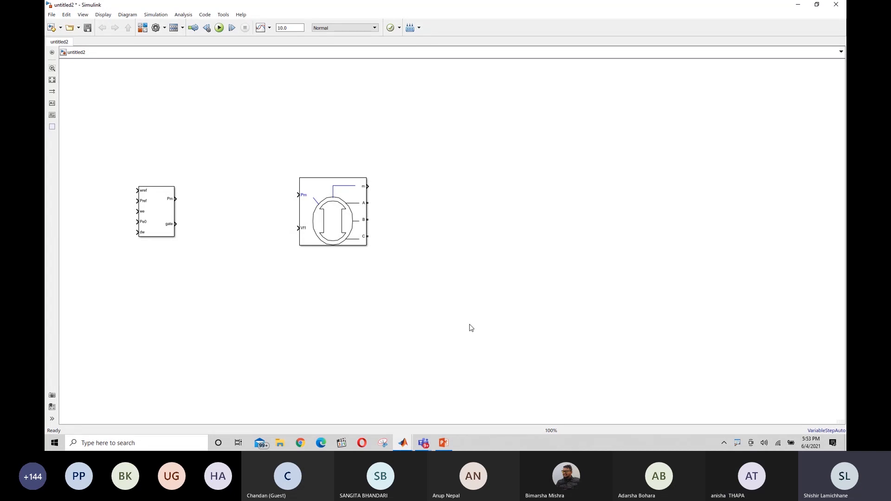
# - Search for "synchronous" on the canvas, insert a second Synchronous Machine pu Standard block, and delete it
pyautogui.doubleClick(520, 299)
pyautogui.write('sy')
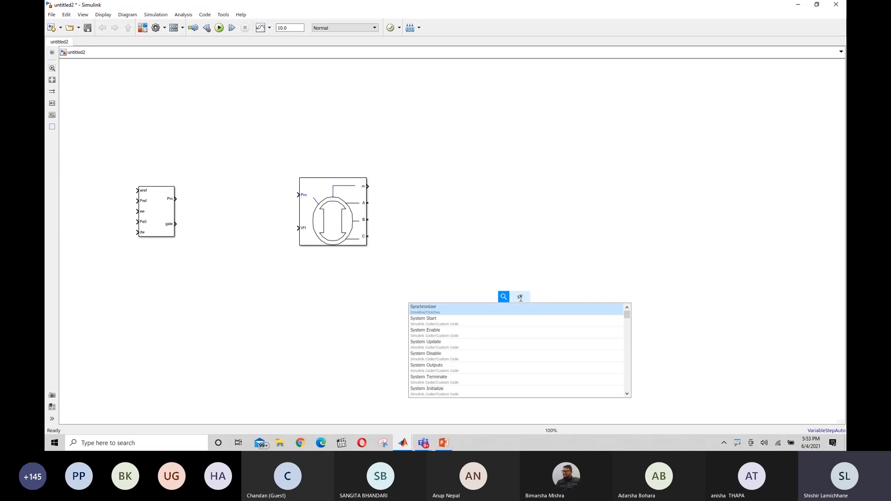
pyautogui.write('nchronous')
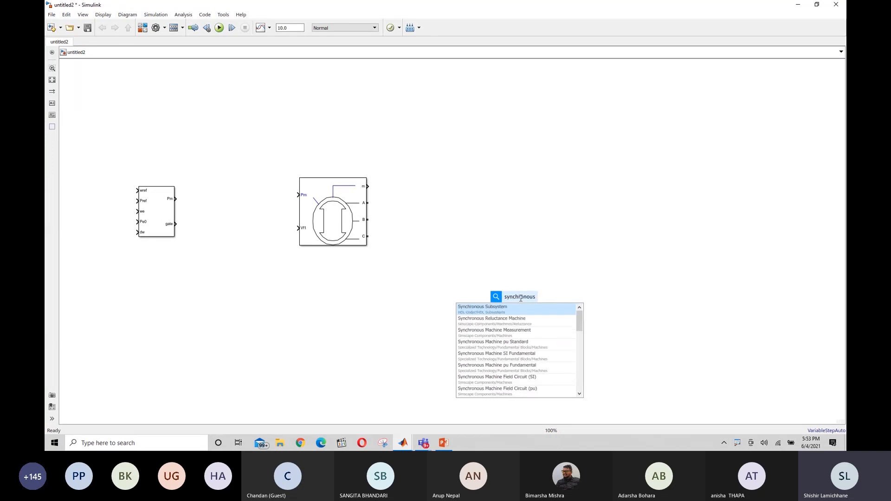
pyautogui.click(517, 350)
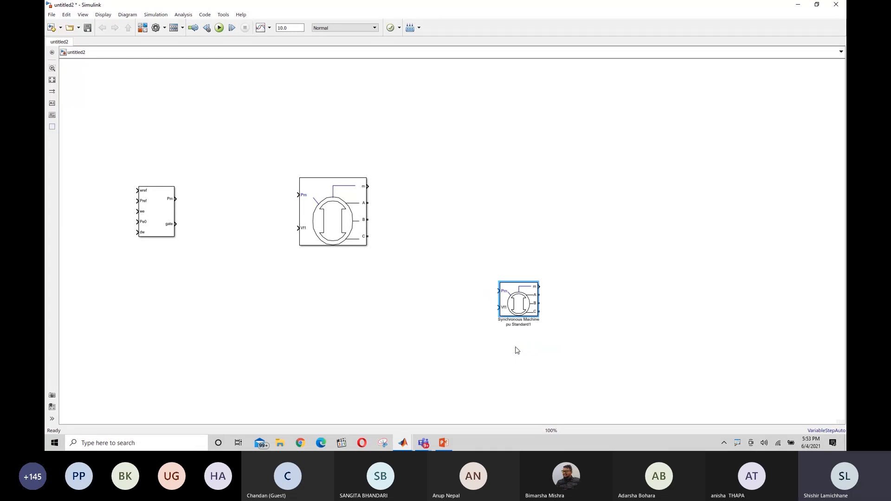
pyautogui.press('Delete')
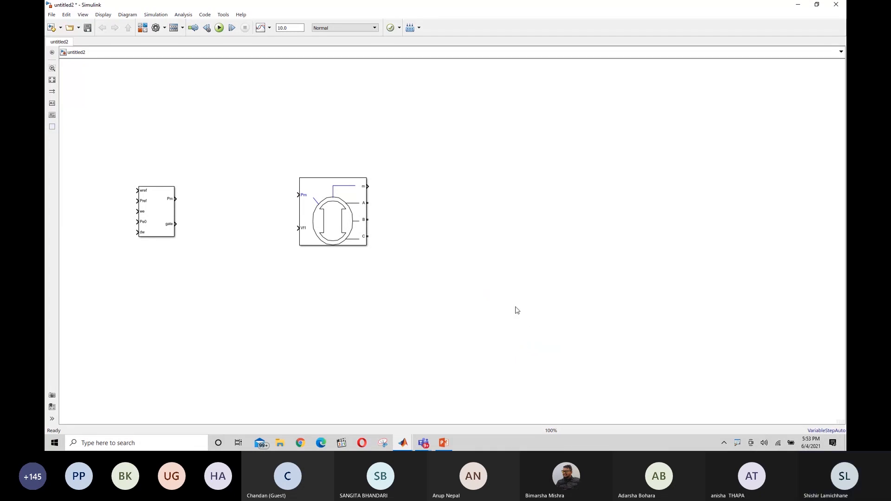
# - Search for "turbine" on the canvas, insert a second Hydraulic Turbine and Governor block, and delete it
pyautogui.doubleClick(500, 263)
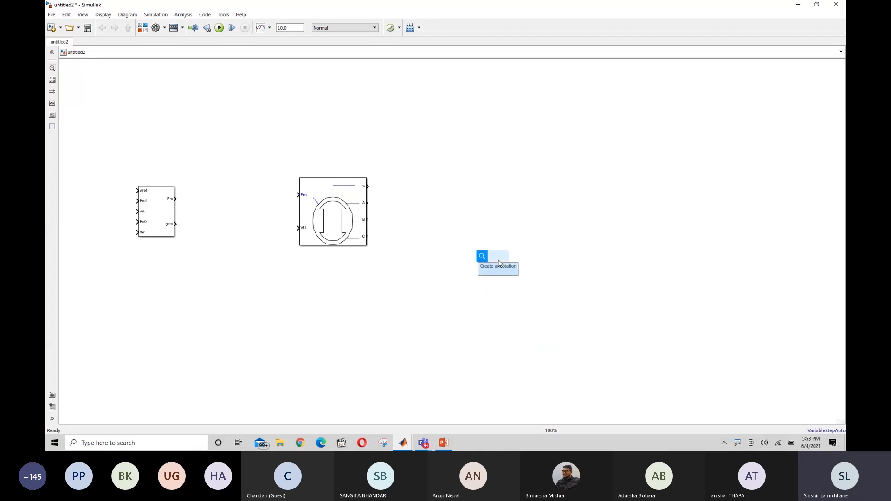
pyautogui.write('turbu')
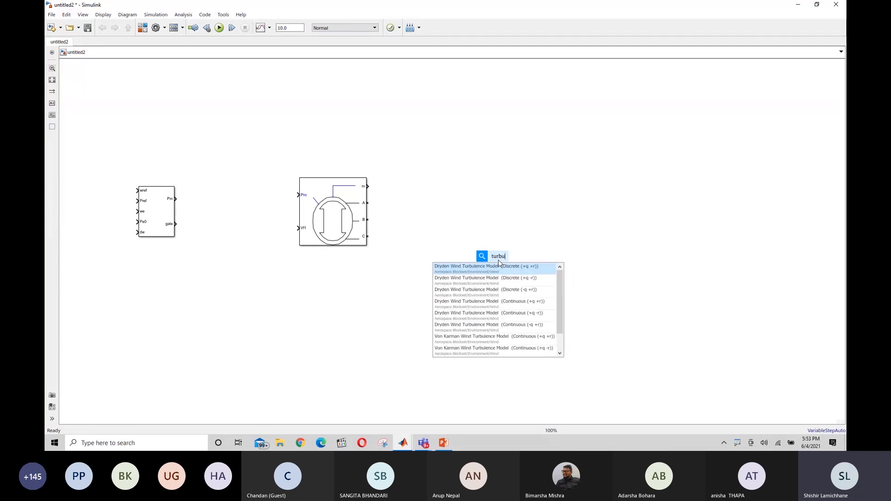
pyautogui.press('BackSpace')
pyautogui.write('ine')
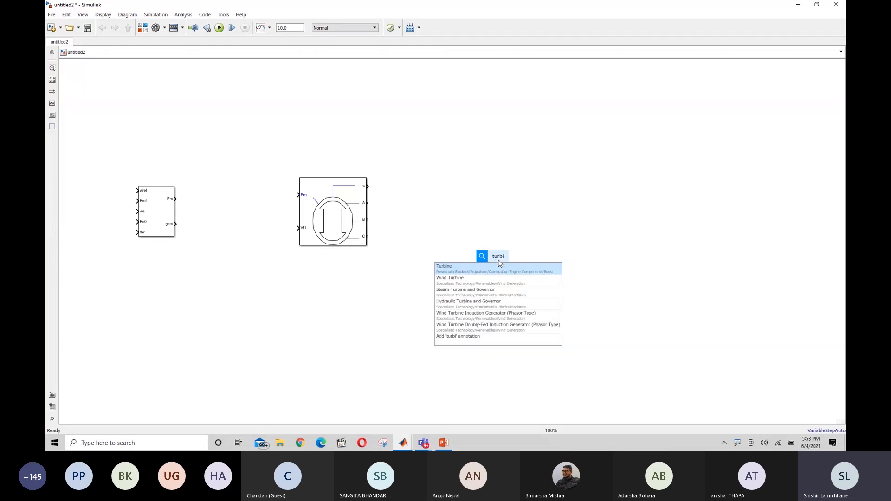
pyautogui.click(488, 307)
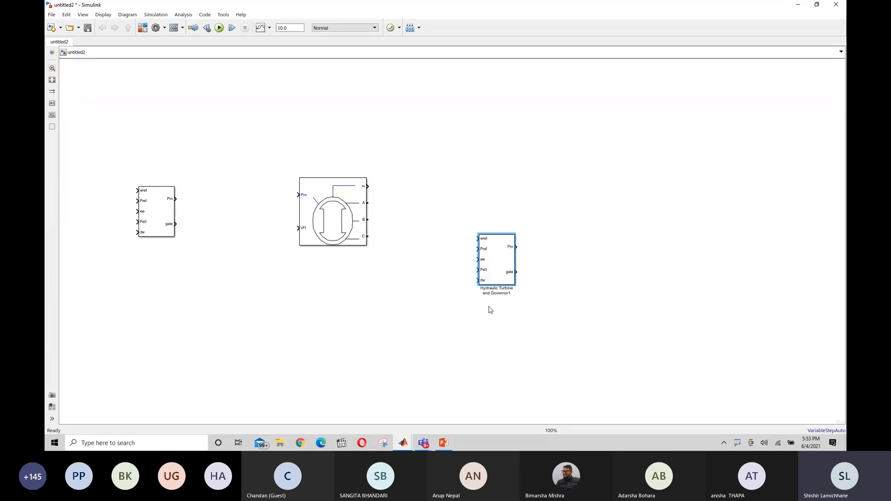
pyautogui.click(604, 267)
pyautogui.click(495, 266)
pyautogui.press('Delete')
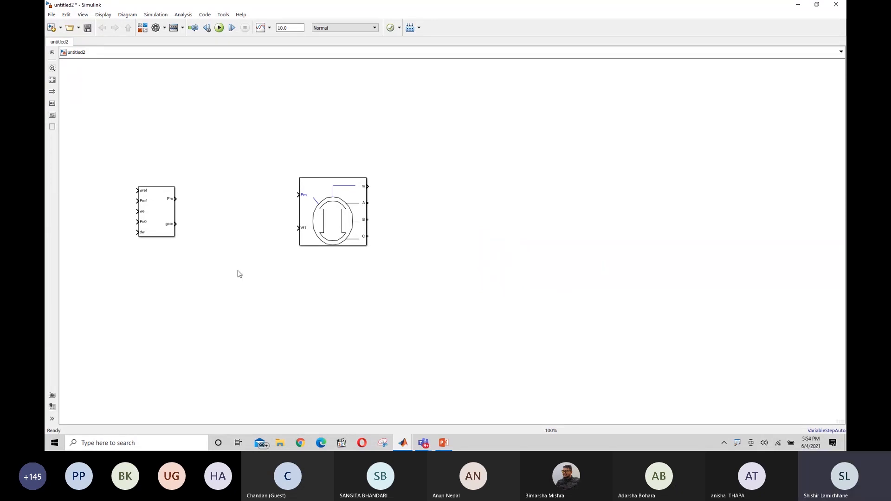
pyautogui.click(143, 216)
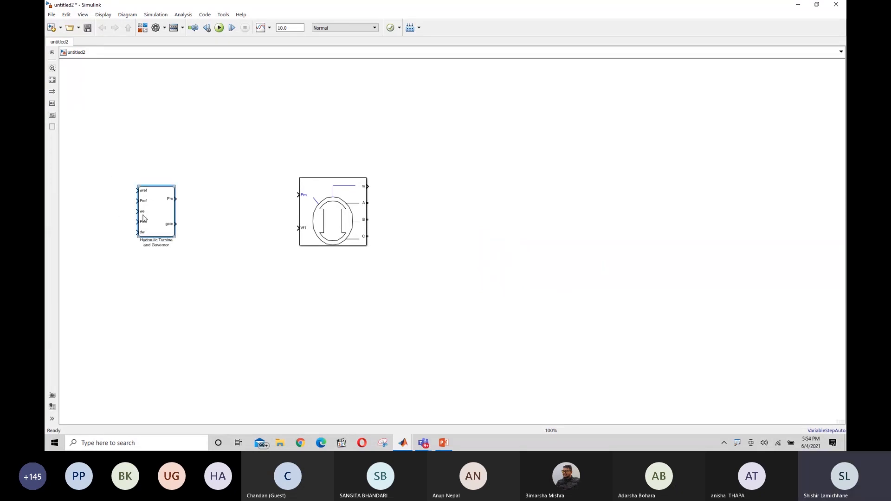
pyautogui.click(224, 303)
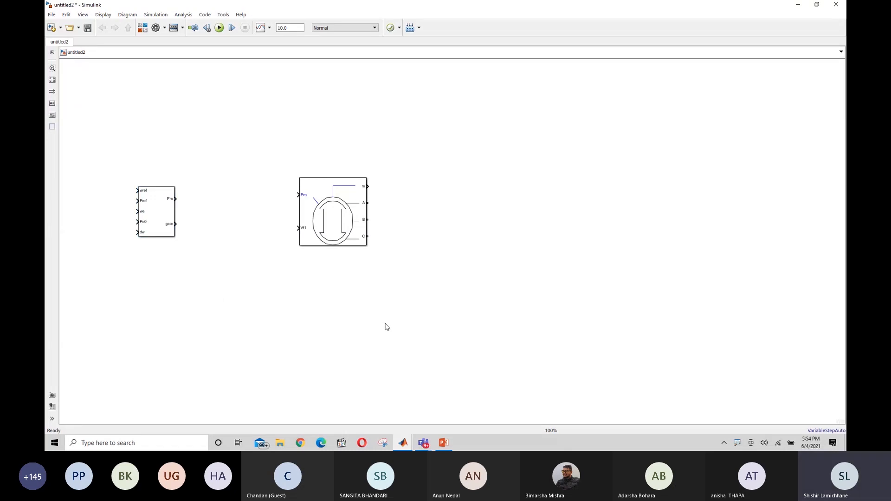
# - Search for "excitation" on the canvas and insert the Excitation System block from Fundamental Blocks/Machines, leaving its prompted time constant unfilled
pyautogui.doubleClick(446, 326)
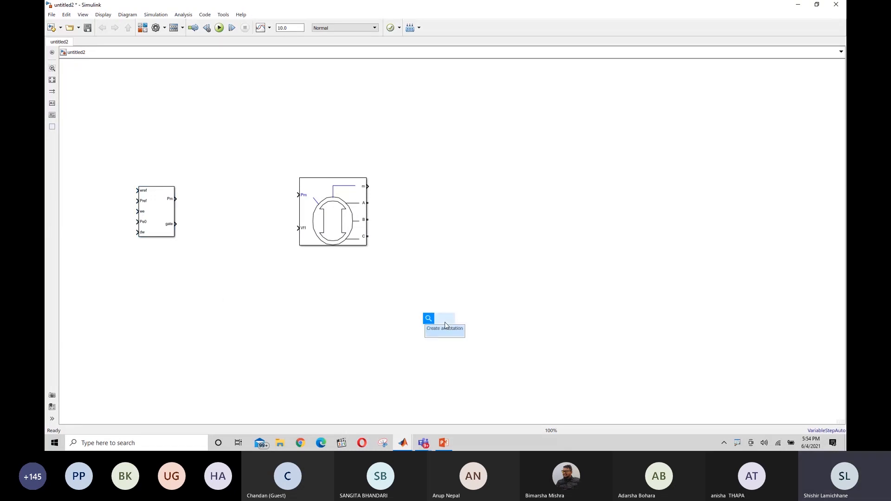
pyautogui.write('exci')
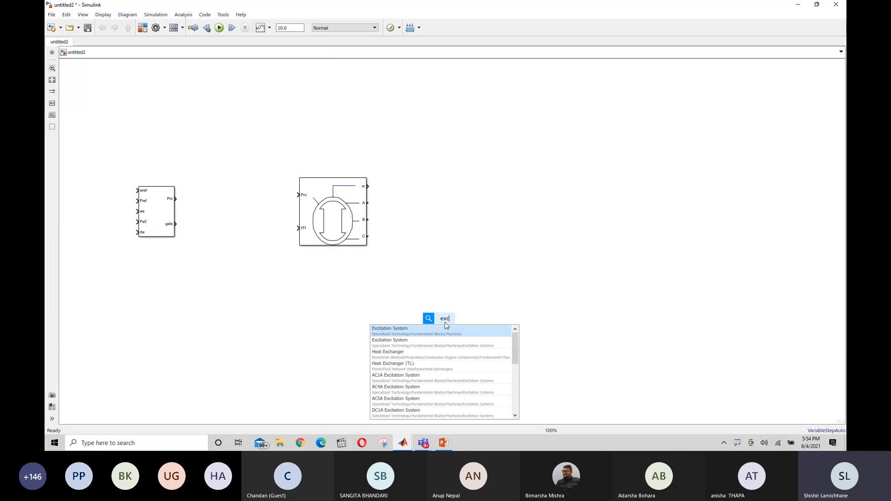
pyautogui.write('tation')
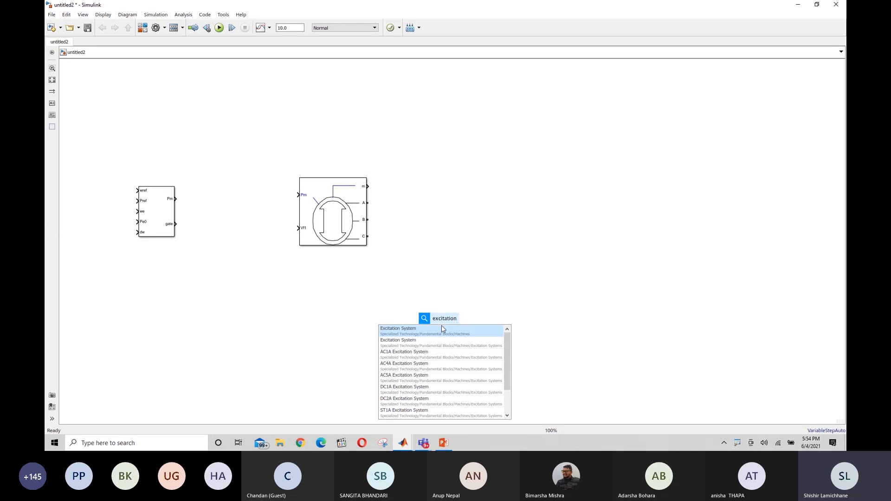
pyautogui.click(442, 332)
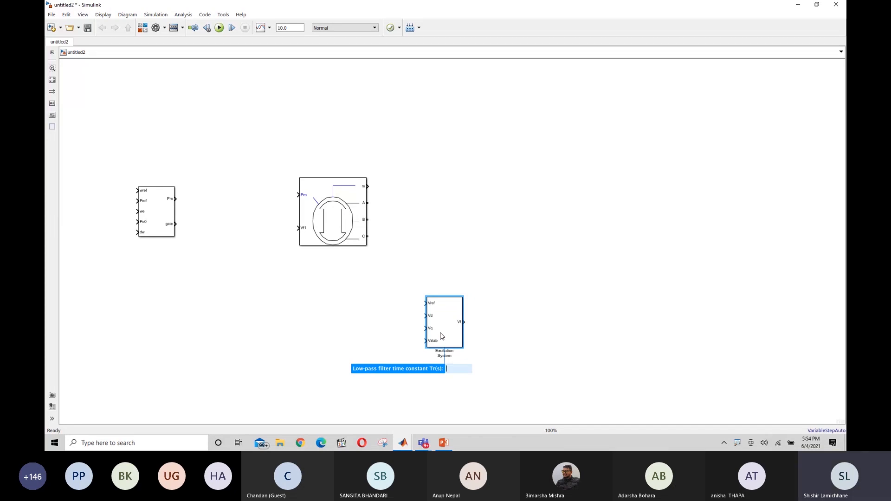
pyautogui.click(525, 348)
# - Move the Excitation System block below the Hydraulic Turbine and Governor block
pyautogui.click(443, 329)
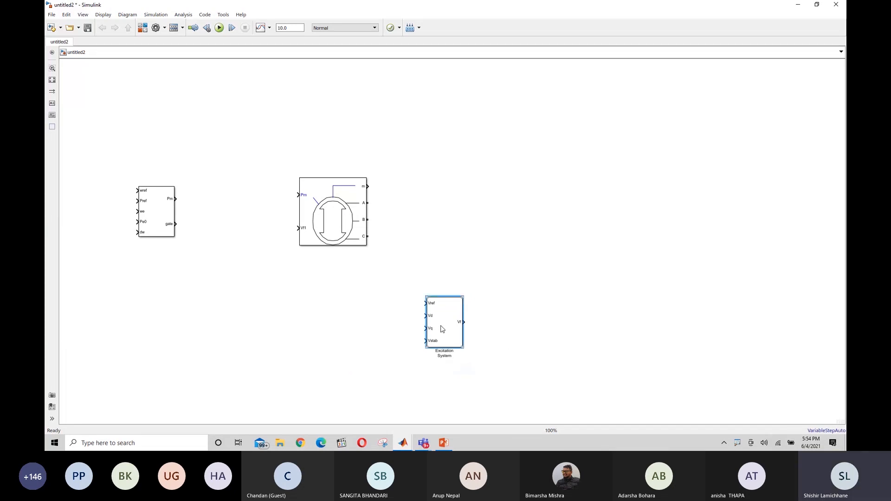
pyautogui.moveTo(443, 328); pyautogui.dragTo(180, 304)
pyautogui.click(317, 302)
pyautogui.click(178, 313)
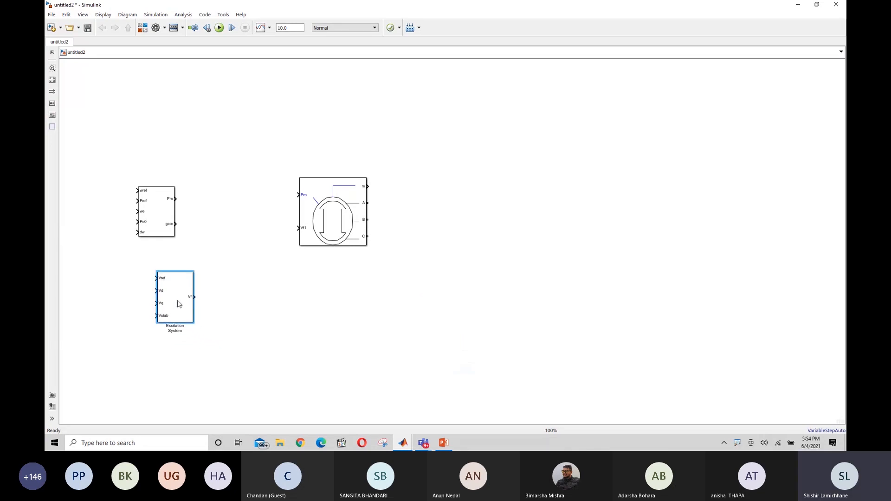
pyautogui.click(276, 283)
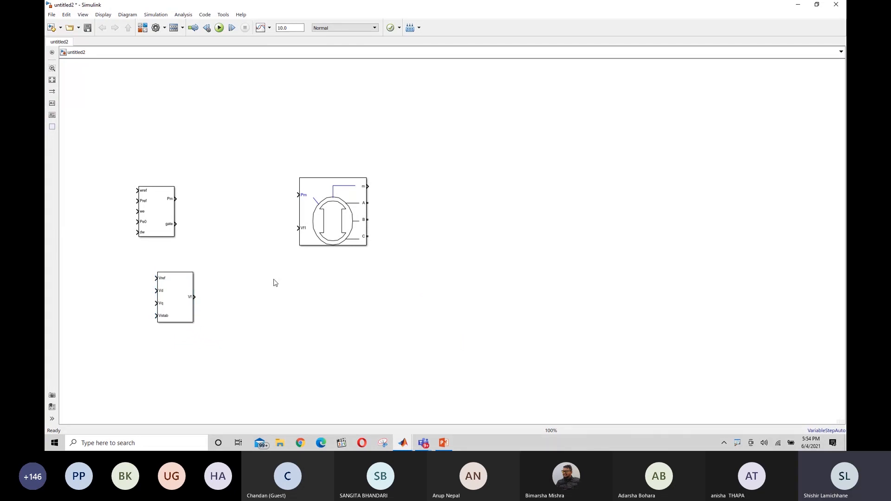
# - Locate the Excitation System and Synchronous Machine pu Standard blocks in the library's Machines category, and minimize the Simulink Library Browser
pyautogui.click(143, 28)
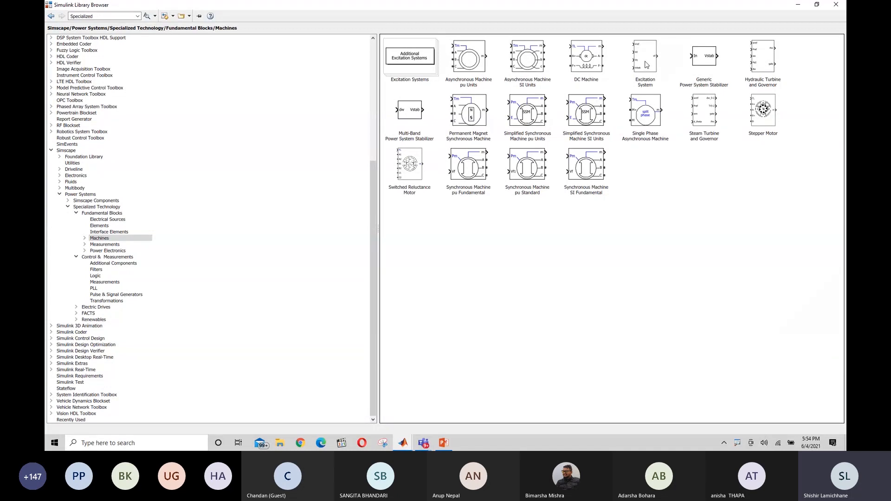
pyautogui.click(646, 63)
pyautogui.click(677, 270)
pyautogui.click(530, 167)
pyautogui.click(539, 255)
pyautogui.click(643, 61)
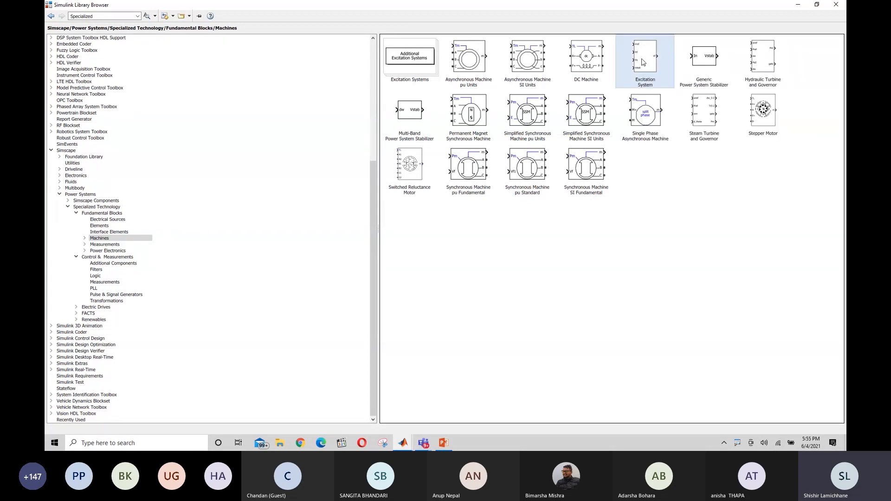
pyautogui.click(798, 5)
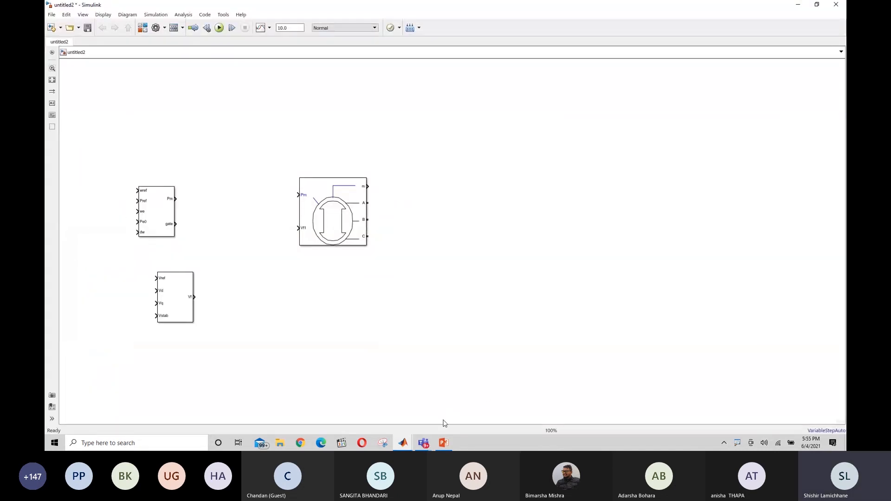
# - Check the attendees in the Microsoft Teams meeting window, and return to the untitled2 model in Simulink
pyautogui.moveTo(423, 443)
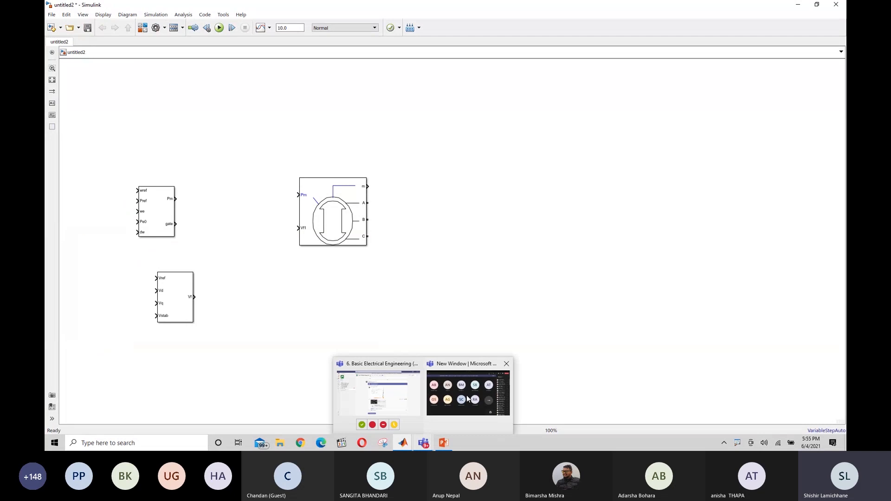
pyautogui.click(469, 400)
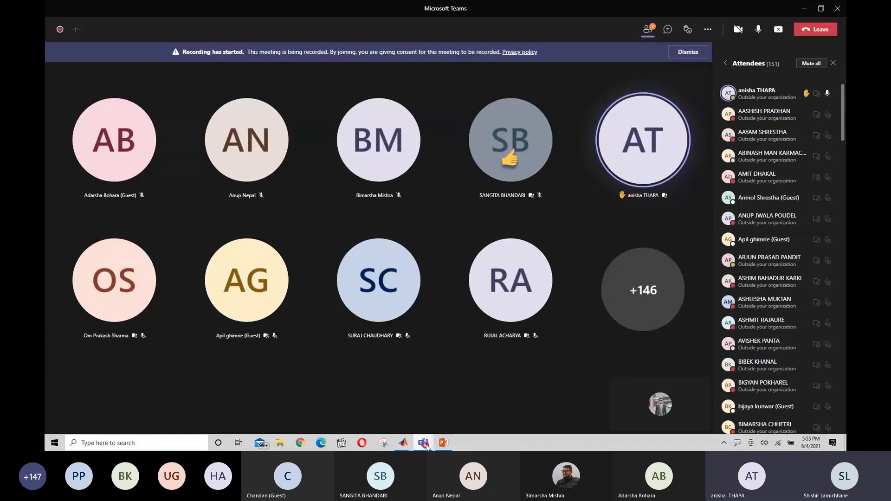
pyautogui.moveTo(426, 445)
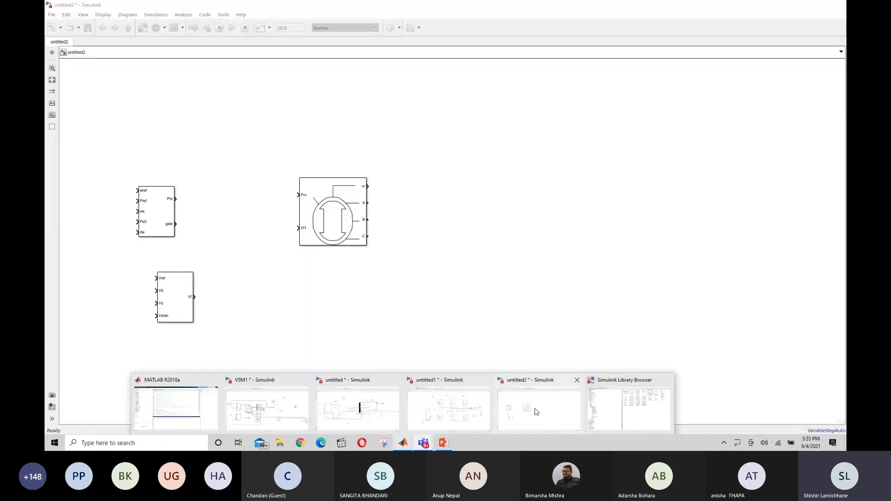
pyautogui.click(507, 394)
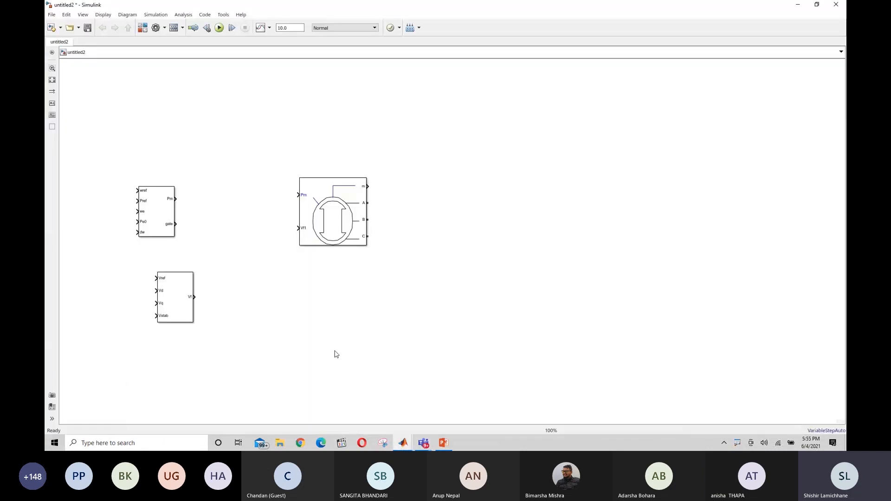
pyautogui.click(181, 311)
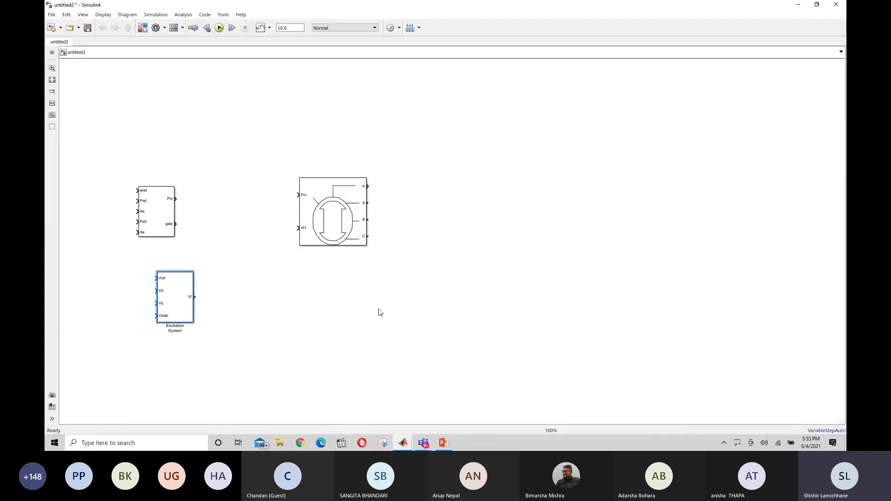
pyautogui.doubleClick(436, 311)
pyautogui.write('ex')
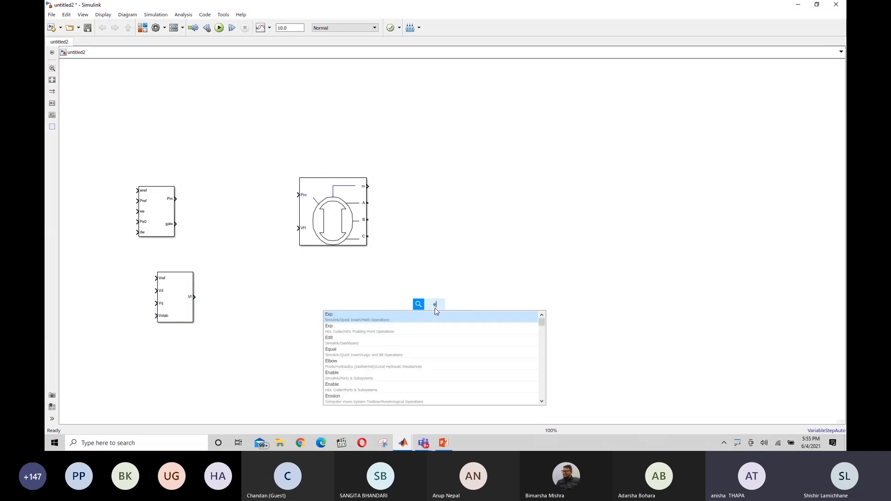
pyautogui.press('BackSpace')
pyautogui.press('BackSpace')
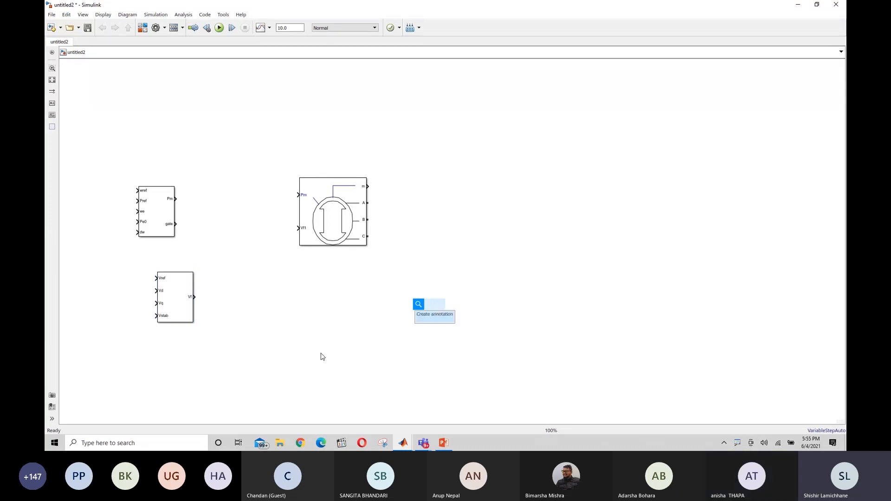
pyautogui.click(288, 341)
pyautogui.click(179, 303)
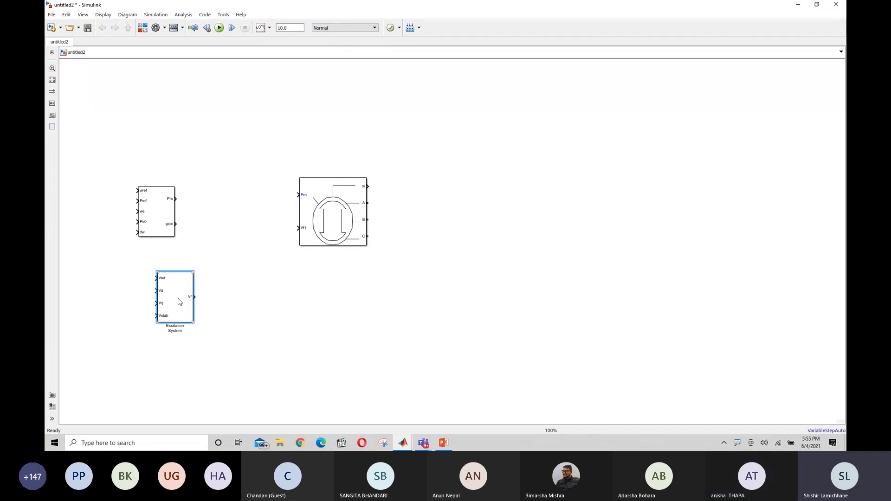
pyautogui.click(293, 319)
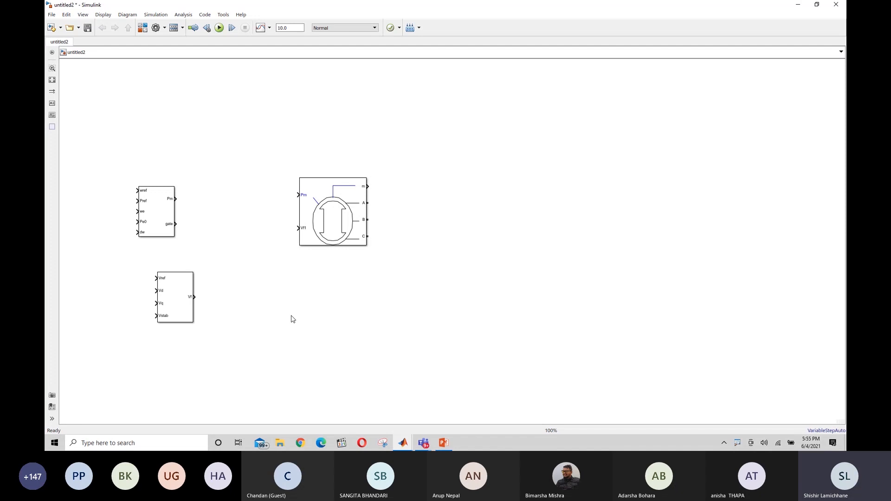
# - Enlarge the Hydraulic Turbine and Governor block and move the Excitation System block further down below it
pyautogui.click(155, 216)
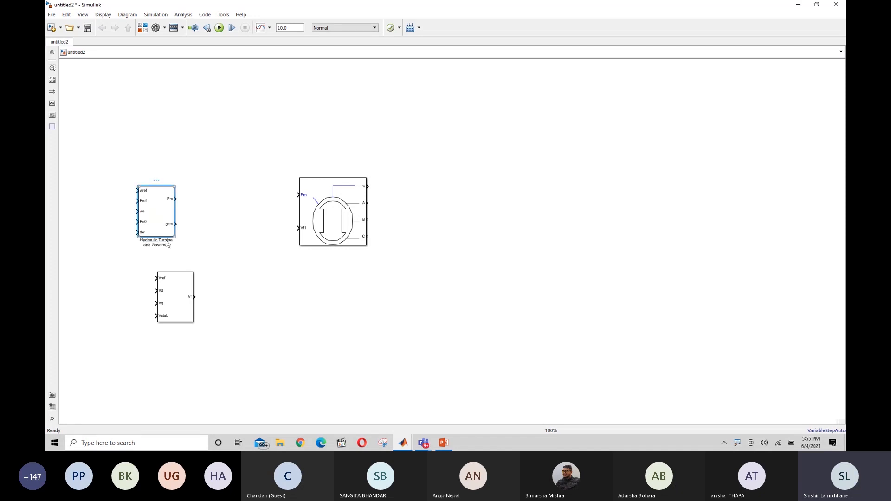
pyautogui.moveTo(169, 310); pyautogui.dragTo(146, 340)
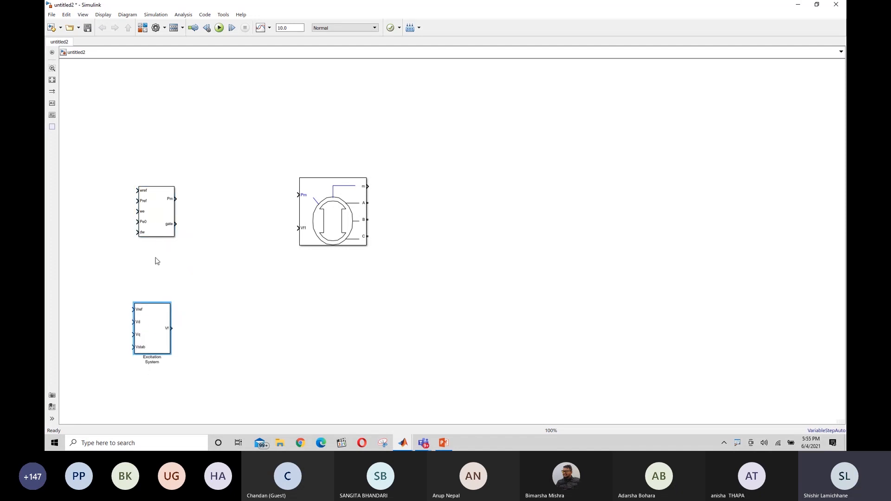
pyautogui.click(151, 214)
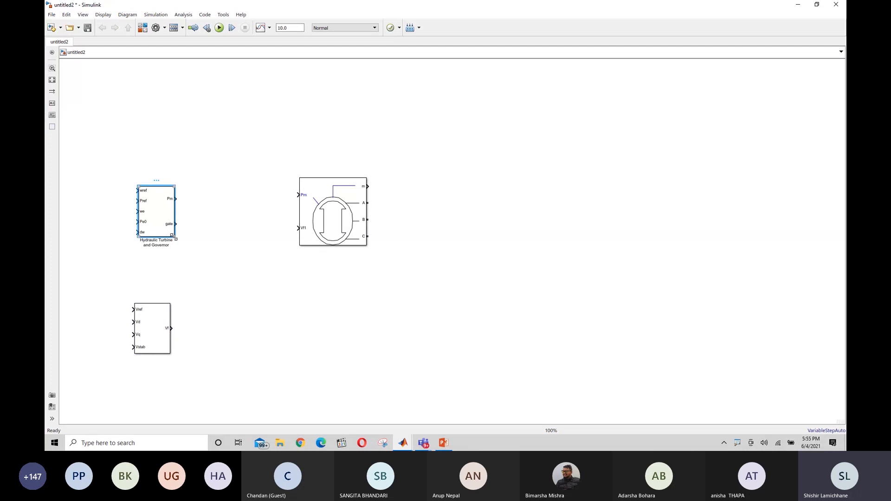
pyautogui.moveTo(173, 236); pyautogui.dragTo(244, 290)
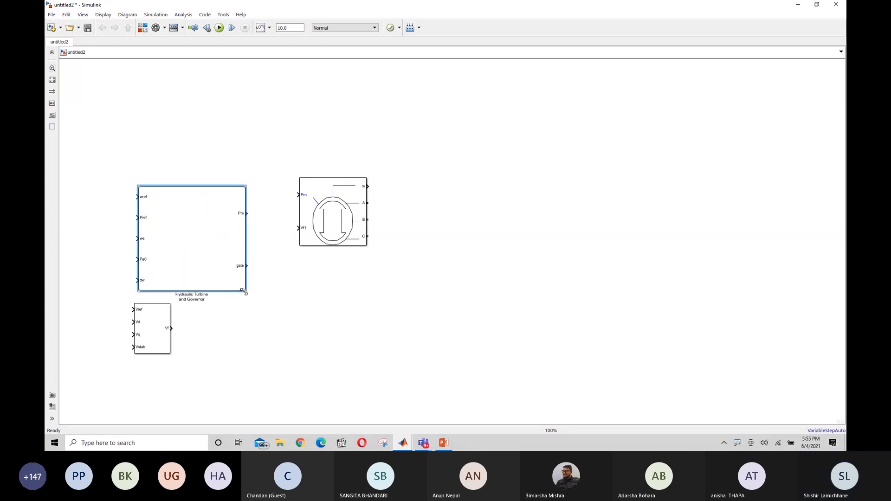
pyautogui.moveTo(158, 322); pyautogui.dragTo(145, 375)
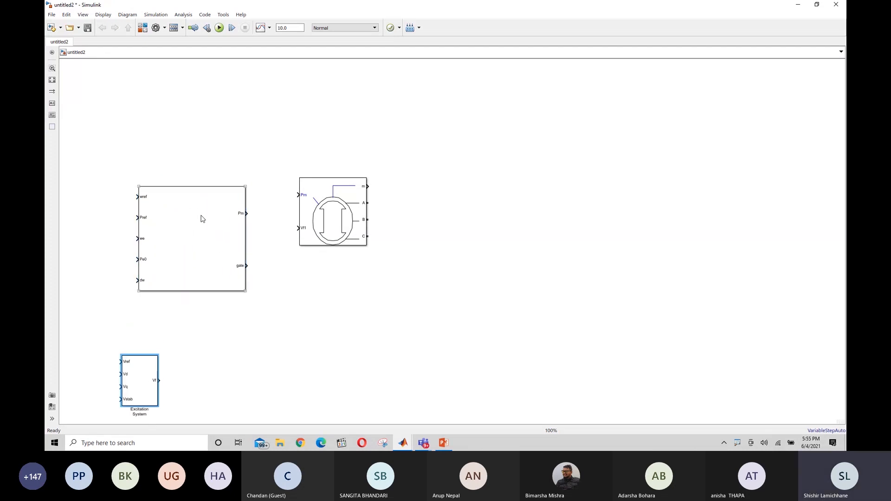
pyautogui.click(199, 215)
pyautogui.moveTo(247, 291); pyautogui.dragTo(257, 327)
# - Examine the input and output ports of the Hydraulic Turbine and Governor block
pyautogui.scroll(-3, 276, 351)
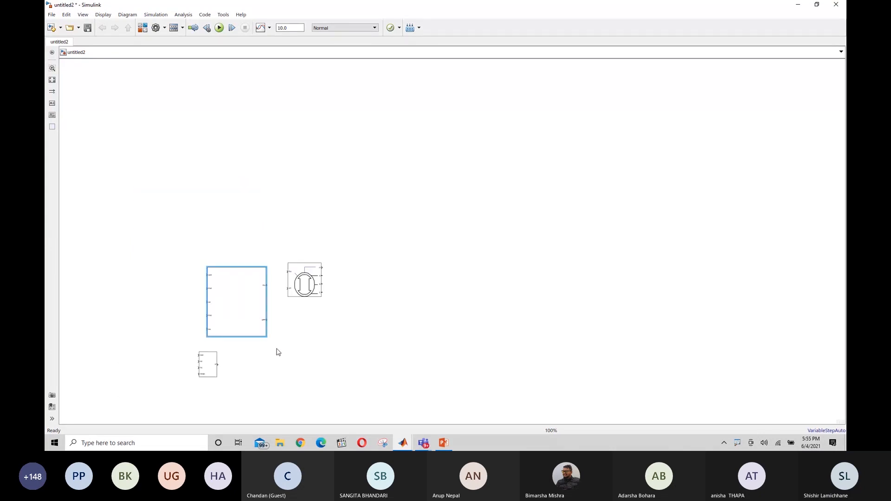
pyautogui.scroll(6, 276, 350)
pyautogui.scroll(-2, 278, 352)
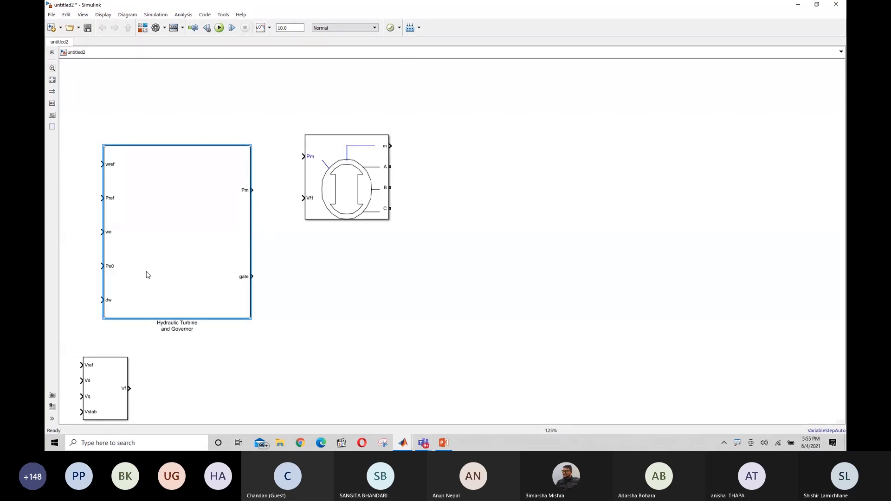
pyautogui.scroll(-3, 146, 275)
pyautogui.scroll(6, 146, 275)
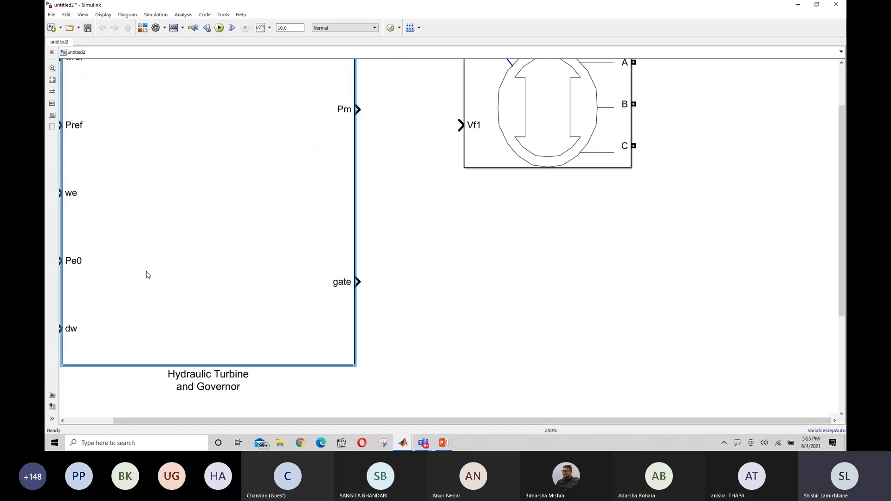
pyautogui.scroll(-3, 271, 291)
pyautogui.scroll(1, 271, 291)
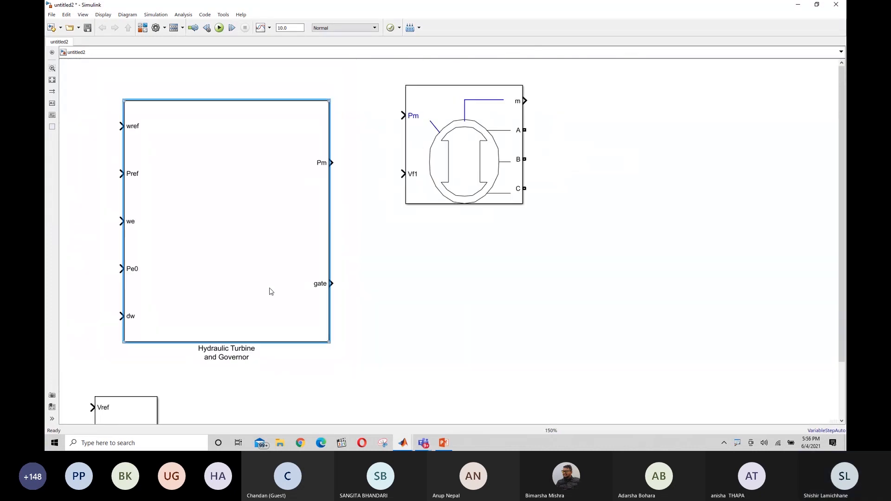
pyautogui.scroll(2, 271, 292)
pyautogui.scroll(-1, 280, 296)
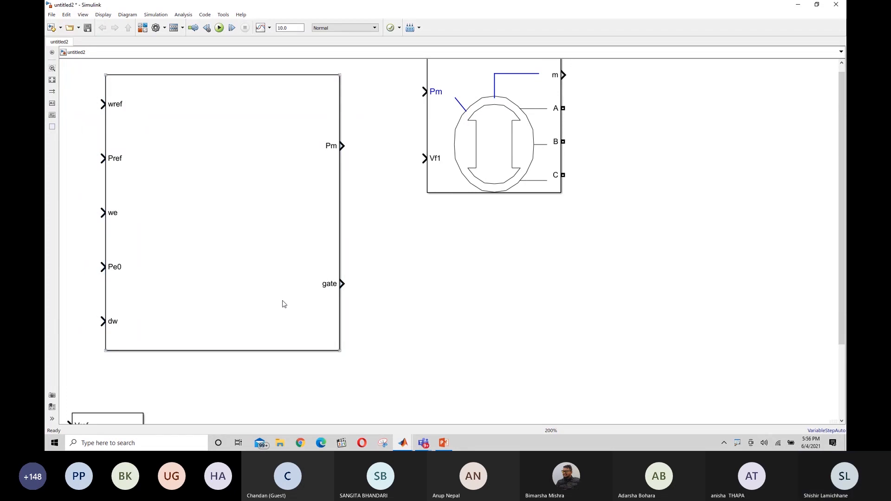
pyautogui.click(281, 302)
pyautogui.click(497, 371)
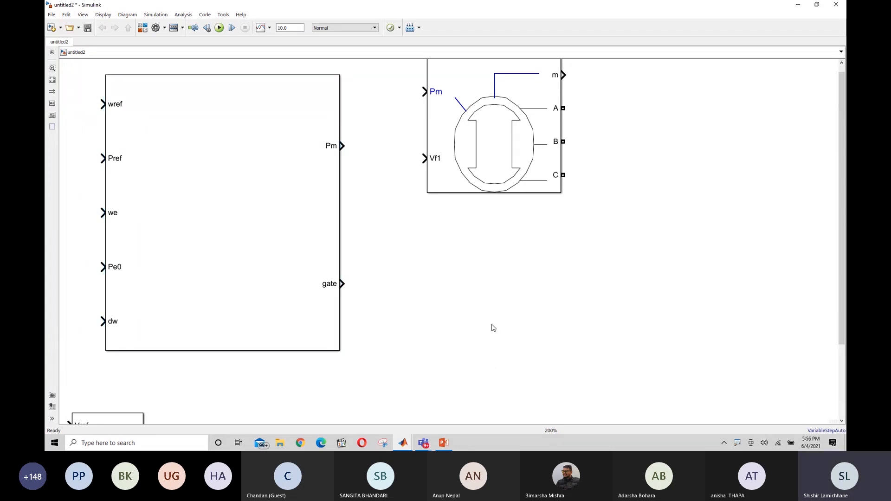
pyautogui.click(300, 197)
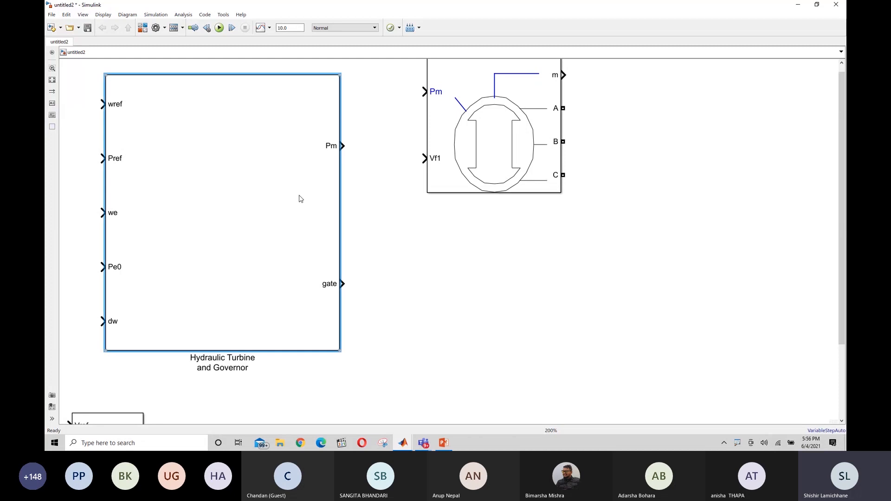
pyautogui.click(561, 390)
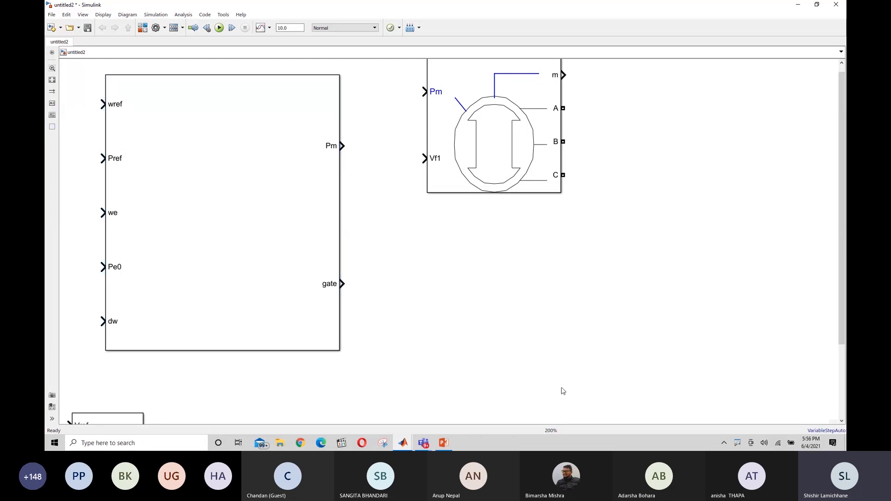
pyautogui.click(157, 210)
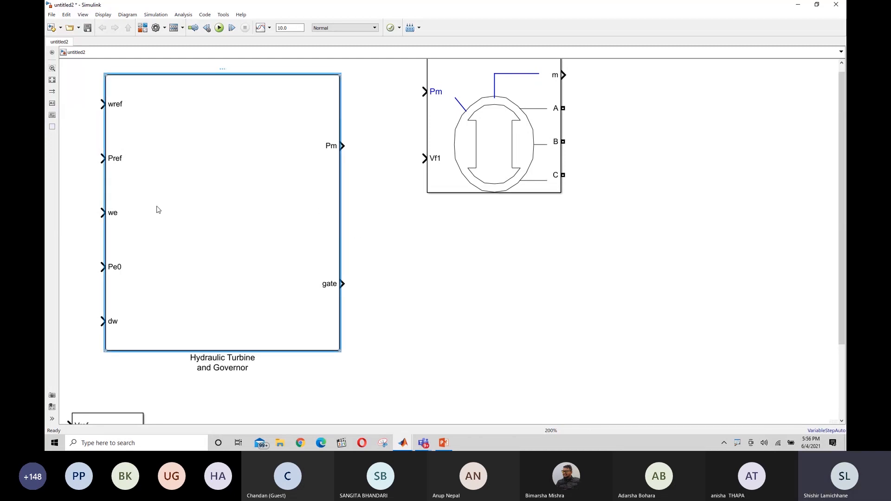
pyautogui.click(577, 302)
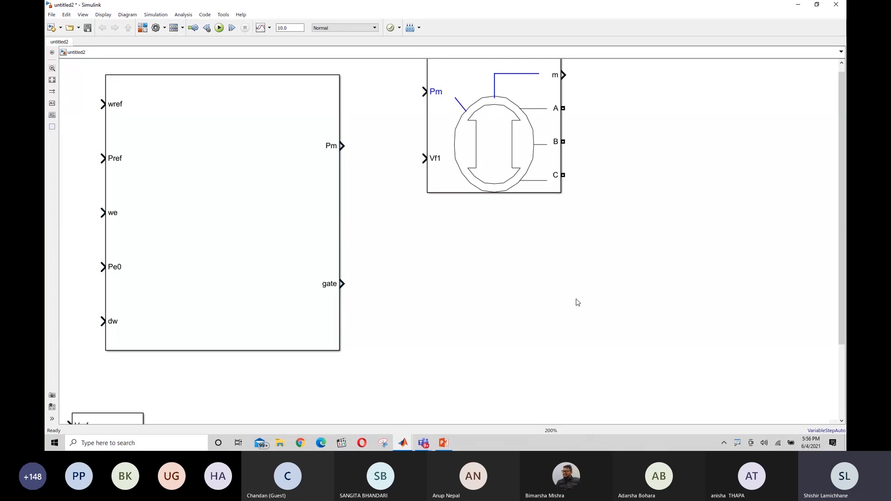
# - Open the Synchronous Machine pu Standard block's parameters and review its mechanical input and rotor type settings
pyautogui.click(500, 160)
pyautogui.moveTo(471, 212)
pyautogui.mouseDown()
pyautogui.moveTo(510, 215)
pyautogui.moveTo(466, 215)
pyautogui.moveTo(469, 223)
pyautogui.mouseUp()
pyautogui.click(508, 319)
pyautogui.press('space')
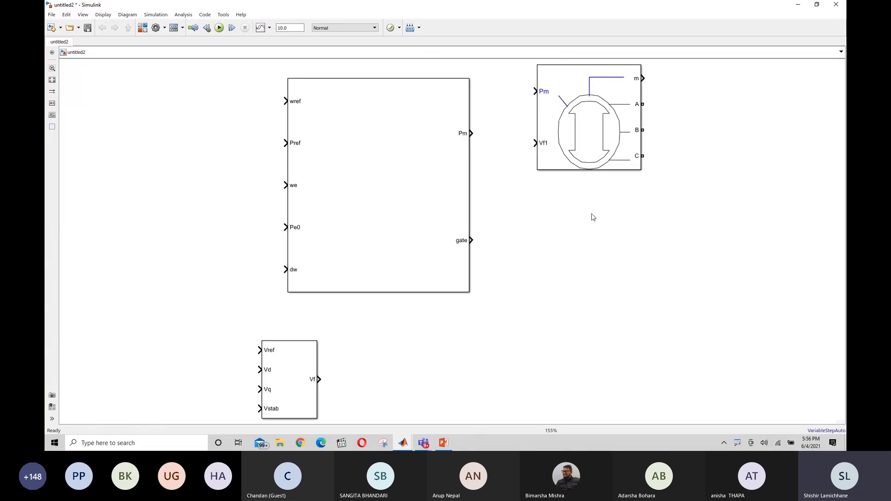
pyautogui.click(569, 142)
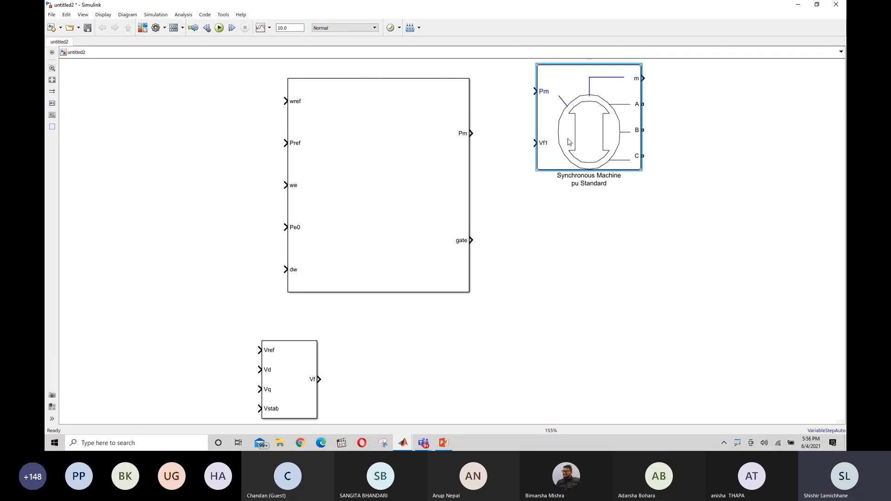
pyautogui.doubleClick(591, 128)
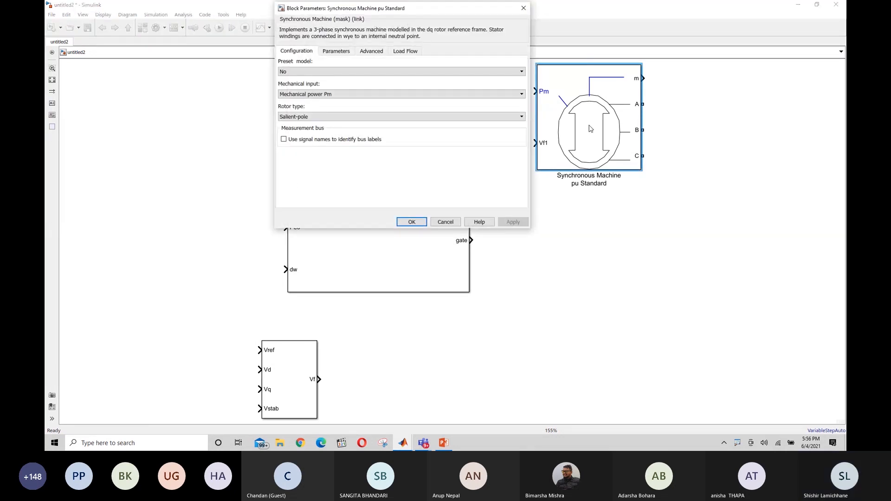
pyautogui.moveTo(437, 11); pyautogui.dragTo(373, 88)
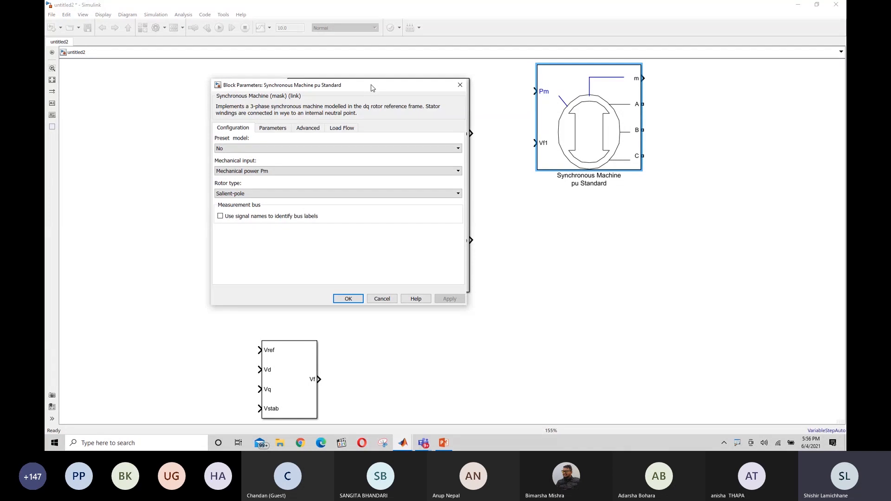
pyautogui.click(278, 172)
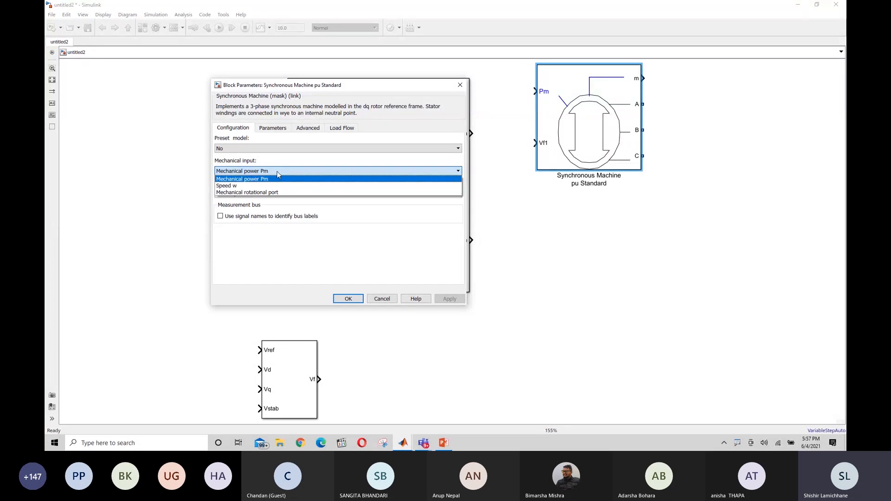
pyautogui.click(278, 173)
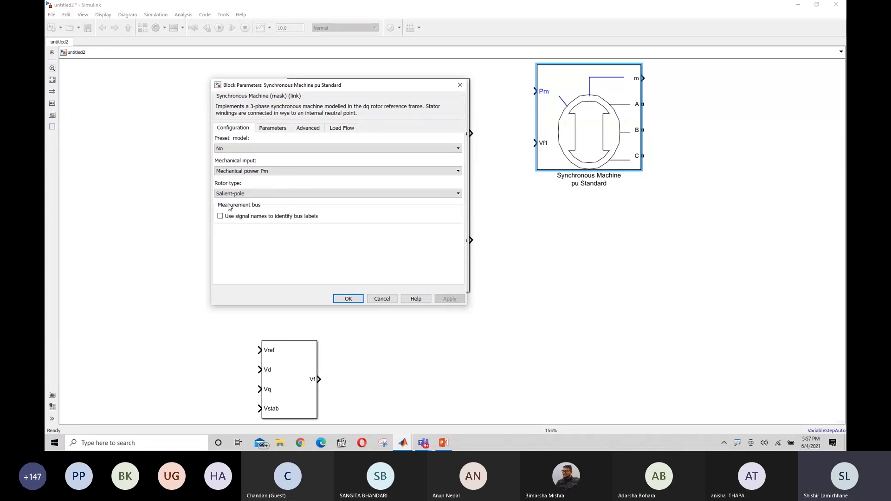
pyautogui.click(252, 196)
pyautogui.click(252, 197)
# - Set the nominal power of the synchronous machine to 15000 VA in its parameters
pyautogui.click(272, 131)
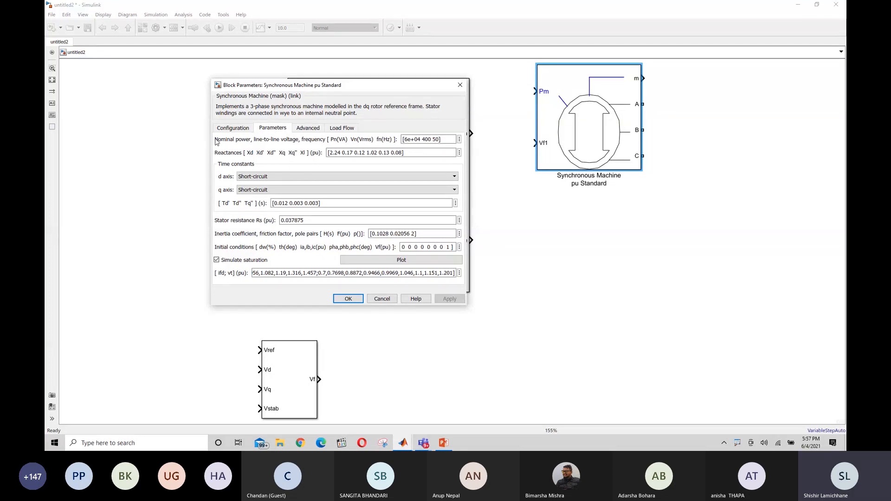
pyautogui.moveTo(215, 141); pyautogui.dragTo(254, 144)
pyautogui.click(253, 139)
pyautogui.click(253, 145)
pyautogui.moveTo(216, 141); pyautogui.dragTo(238, 144)
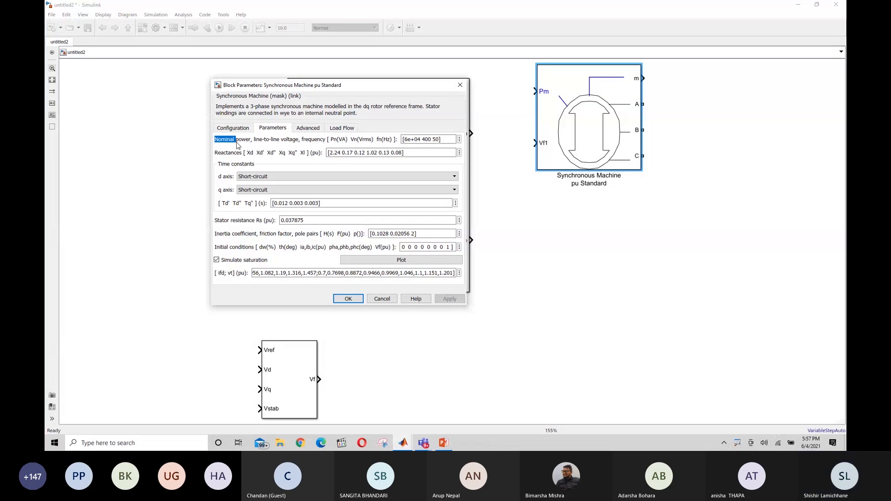
pyautogui.doubleClick(417, 140)
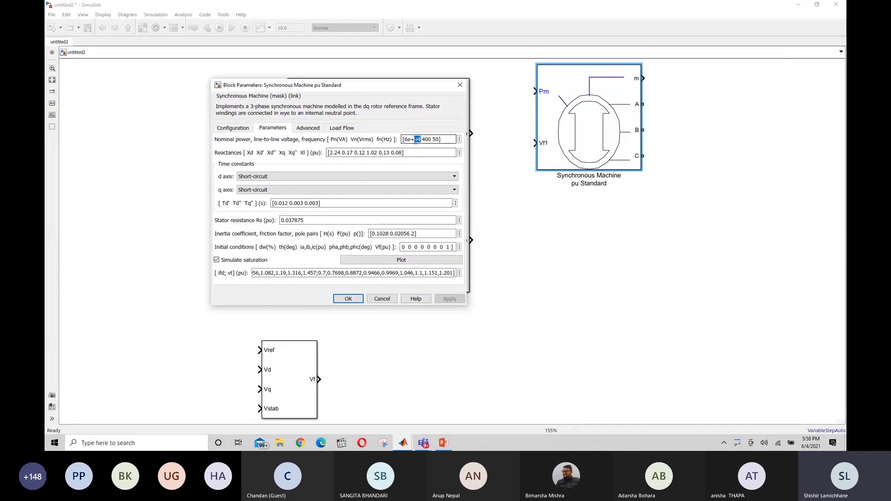
pyautogui.write('14')
pyautogui.press('BackSpace')
pyautogui.press('BackSpace')
pyautogui.press('BackSpace')
pyautogui.press('BackSpace')
pyautogui.press('BackSpace')
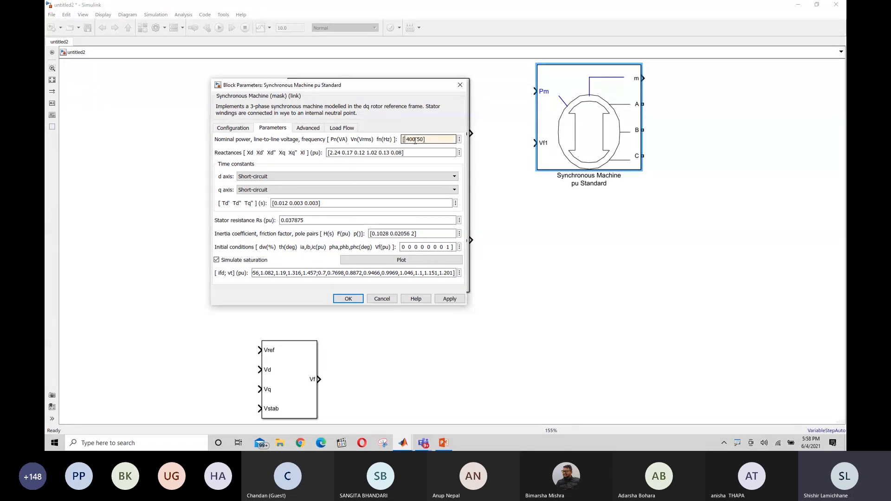
pyautogui.write('15000')
pyautogui.write('0')
# - Review the synchronous machine's nominal line-to-line voltage, frequency and reactance parameters
pyautogui.moveTo(421, 140); pyautogui.dragTo(426, 140)
pyautogui.moveTo(362, 140); pyautogui.dragTo(371, 143)
pyautogui.click(371, 143)
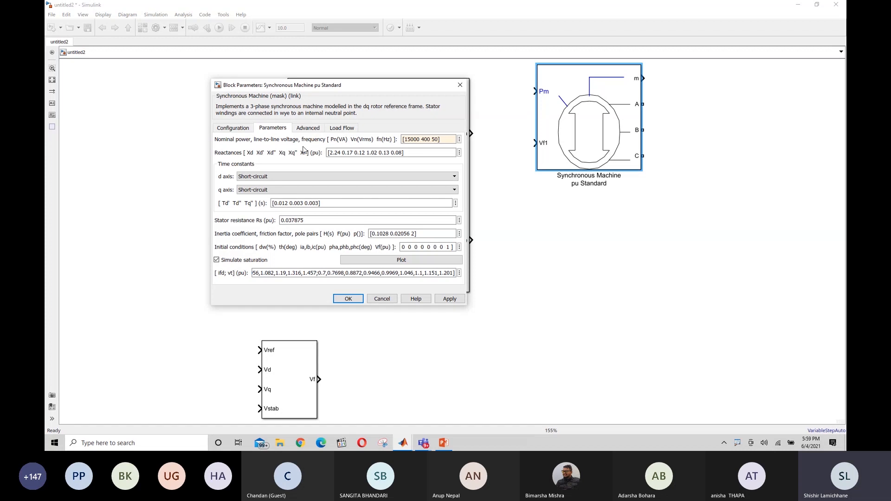
pyautogui.doubleClick(426, 139)
pyautogui.click(429, 139)
pyautogui.moveTo(405, 139); pyautogui.dragTo(441, 139)
pyautogui.click(441, 138)
pyautogui.tripleClick(352, 153)
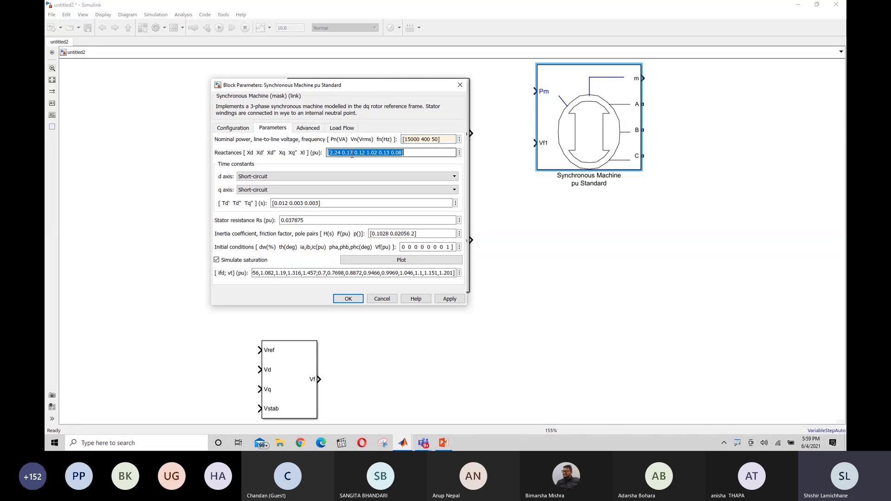
pyautogui.click(416, 154)
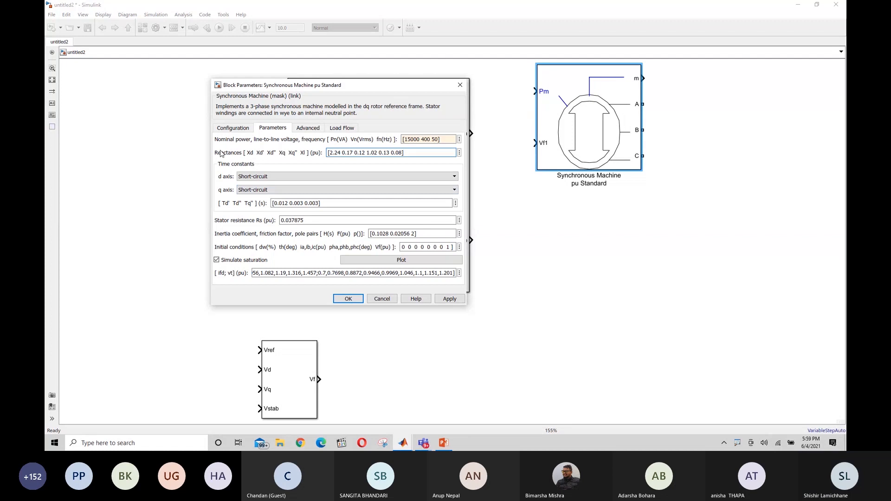
pyautogui.moveTo(218, 152); pyautogui.dragTo(237, 155)
pyautogui.click(237, 154)
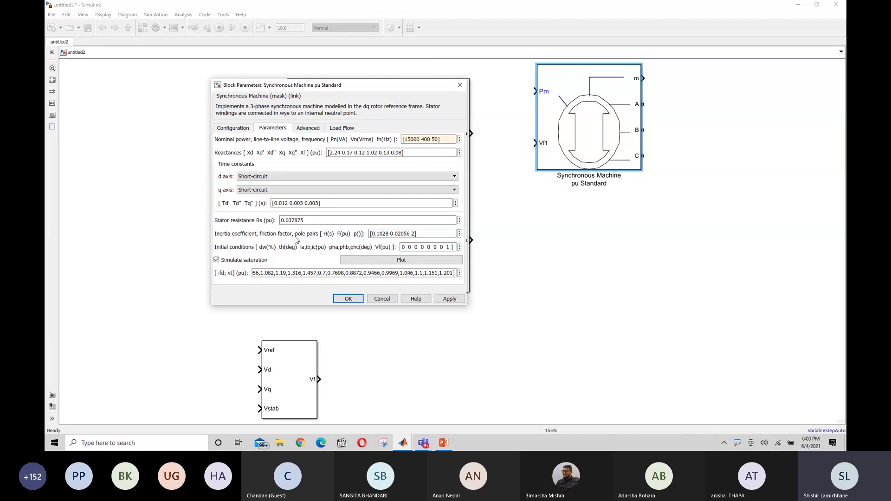
# - Apply the synchronous machine's parameters after checking its pole pairs entry, and show its advanced settings
pyautogui.moveTo(296, 236); pyautogui.dragTo(319, 237)
pyautogui.click(312, 237)
pyautogui.click(416, 236)
pyautogui.click(416, 235)
pyautogui.moveTo(415, 235); pyautogui.dragTo(412, 234)
pyautogui.click(414, 234)
pyautogui.click(450, 299)
pyautogui.click(311, 132)
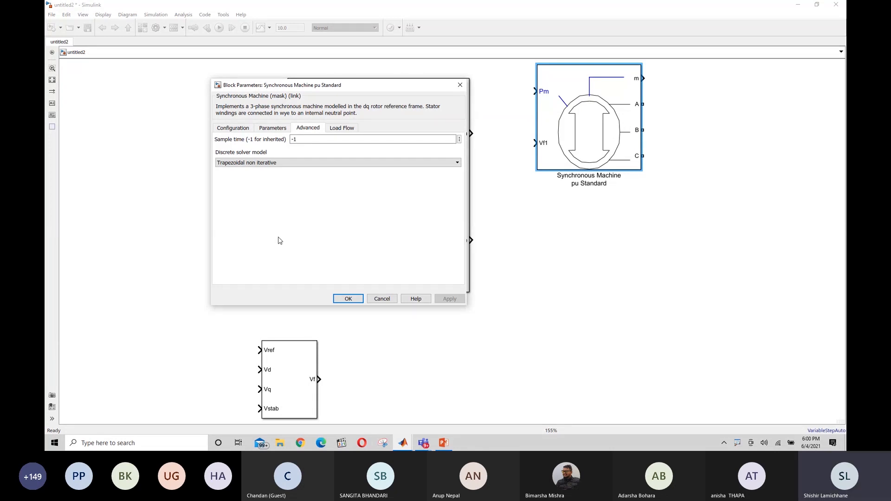
# - Review the synchronous machine's discrete solver model and its load flow generator type options
pyautogui.click(283, 165)
pyautogui.click(283, 165)
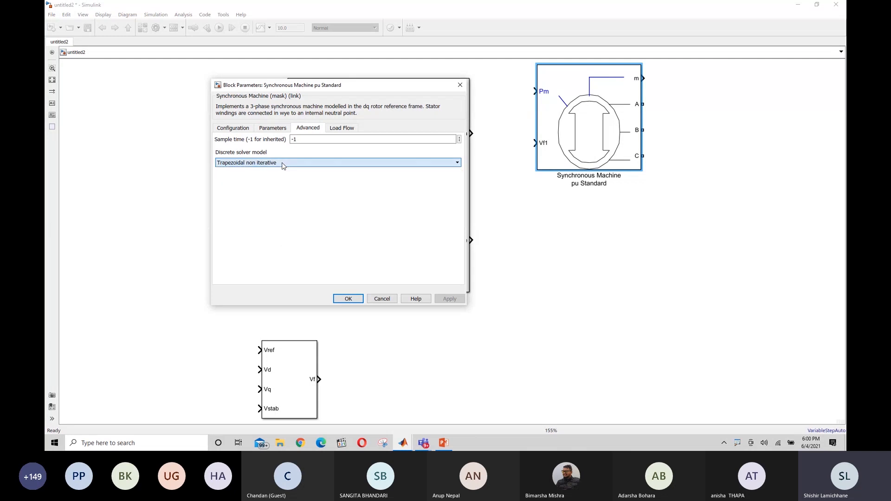
pyautogui.click(341, 131)
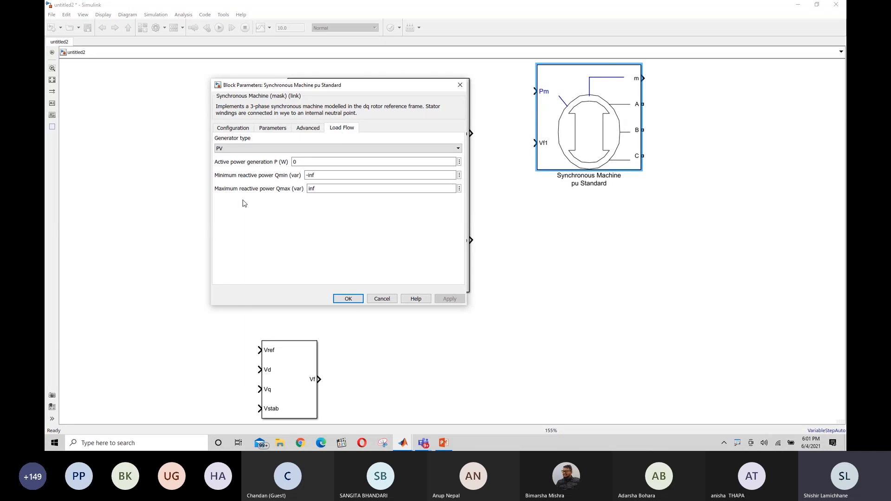
pyautogui.click(254, 149)
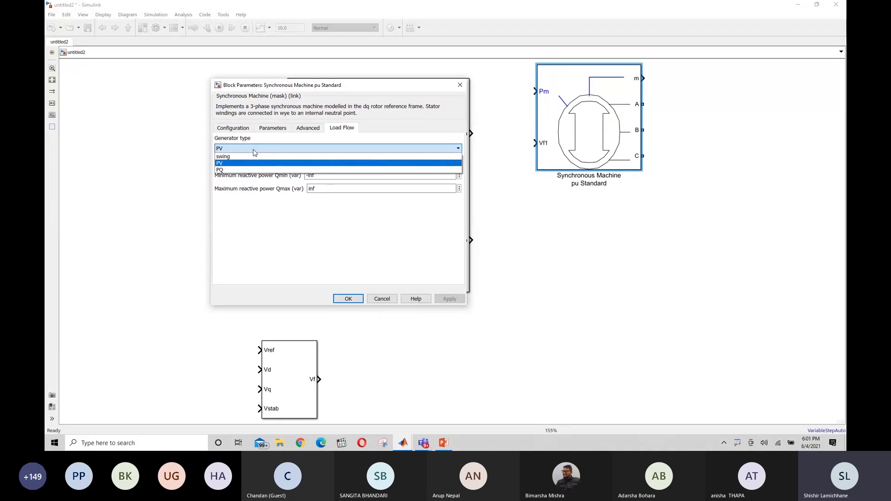
pyautogui.click(271, 217)
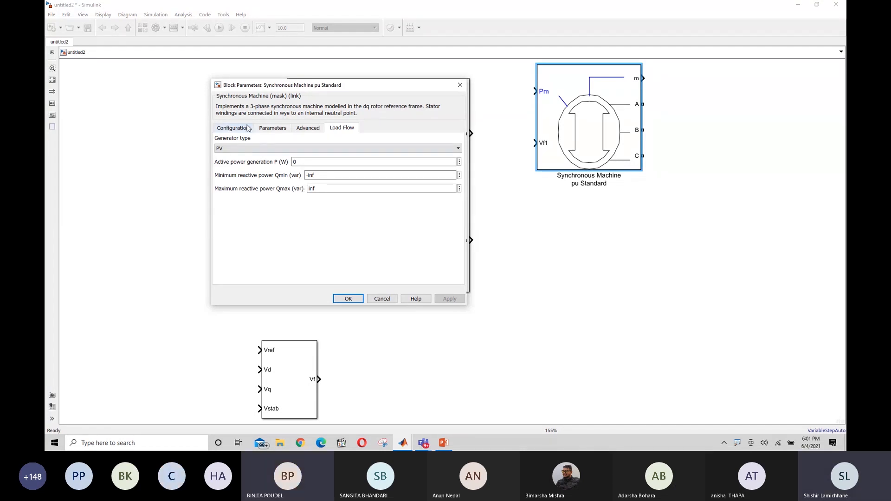
# - Recheck the synchronous machine's nominal power, voltage and frequency entry and close its parameters with the settings accepted
pyautogui.click(230, 128)
pyautogui.click(273, 128)
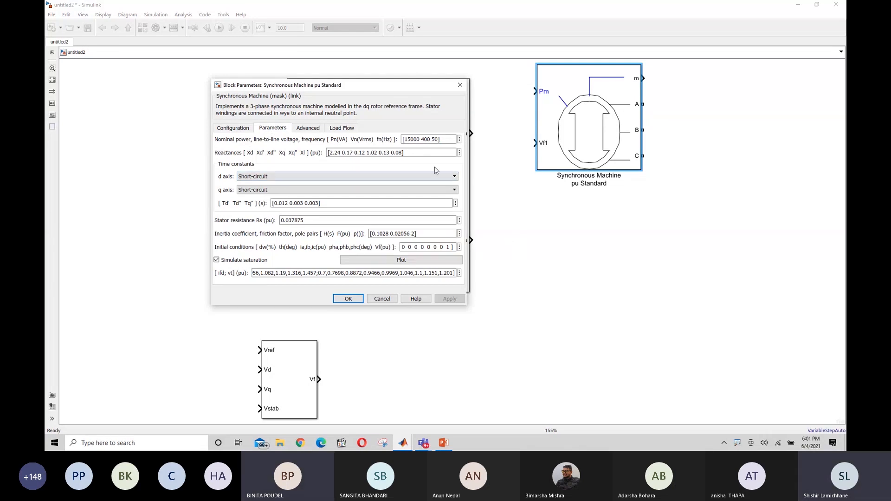
pyautogui.tripleClick(409, 140)
pyautogui.doubleClick(410, 139)
pyautogui.click(409, 139)
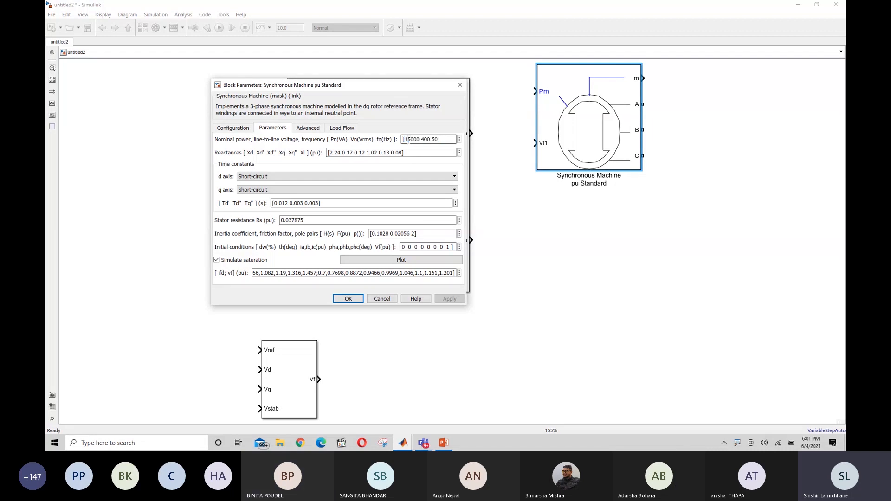
pyautogui.moveTo(405, 139); pyautogui.dragTo(420, 140)
pyautogui.click(348, 298)
pyautogui.click(608, 194)
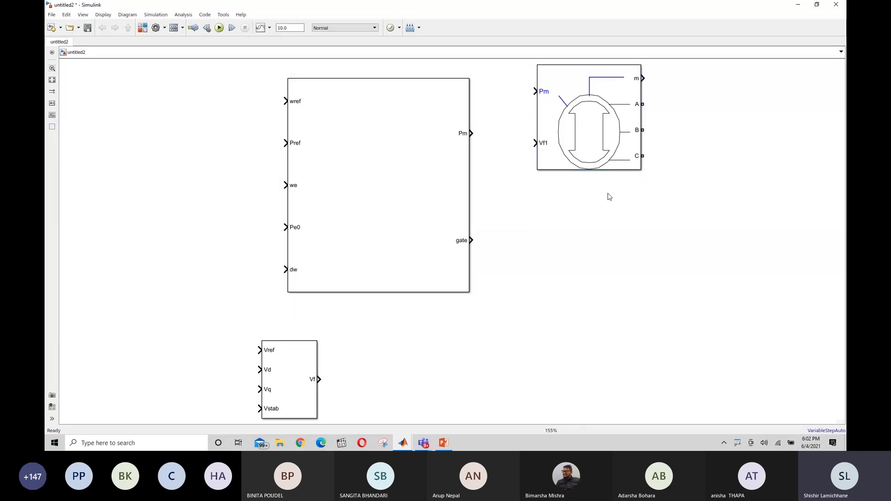
# - Reopen the synchronous machine's parameters, inspect the nominal power value once more and close them
pyautogui.click(583, 135)
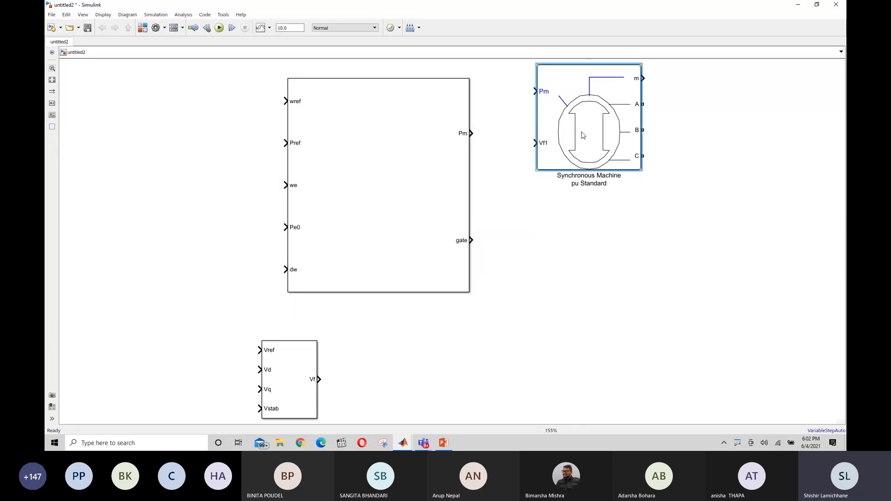
pyautogui.doubleClick(584, 135)
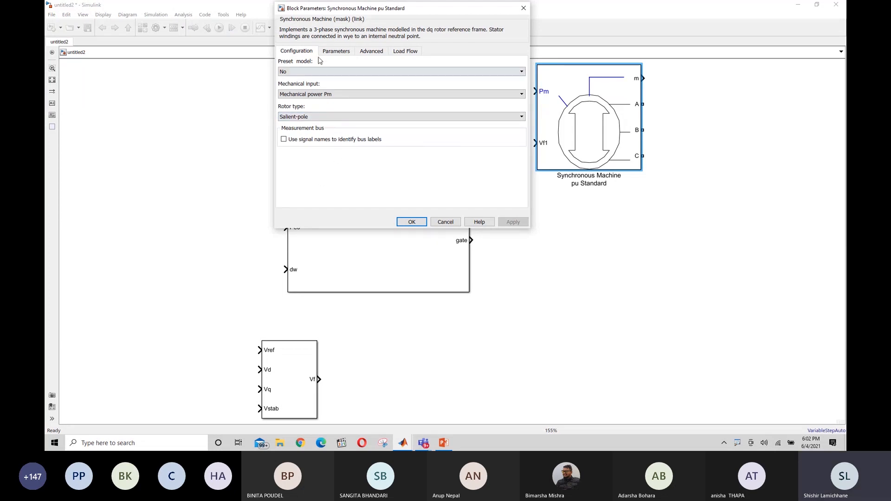
pyautogui.click(334, 51)
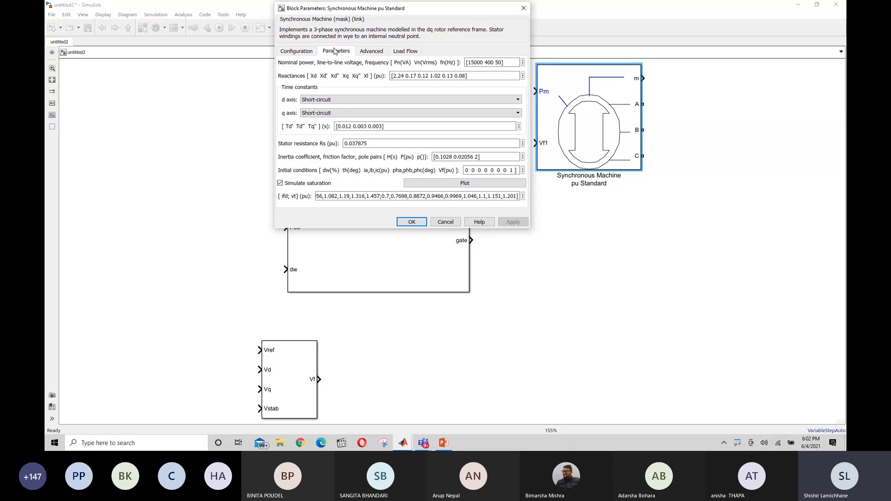
pyautogui.moveTo(431, 14); pyautogui.dragTo(362, 72)
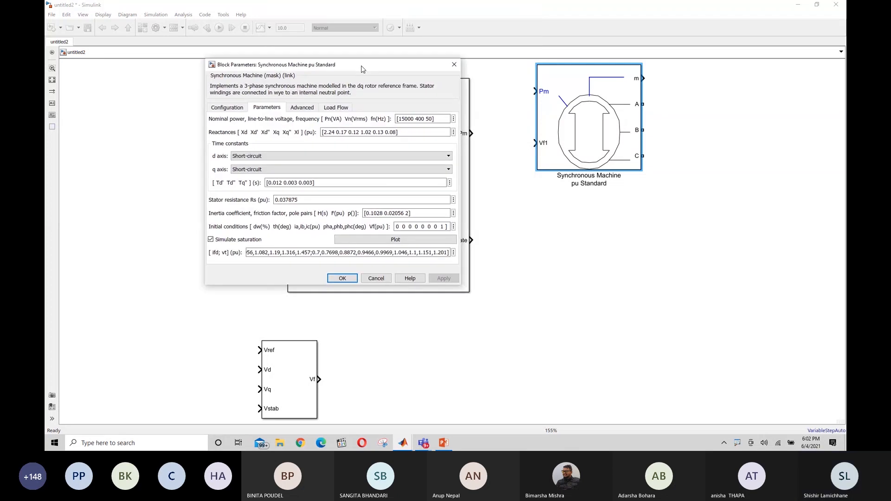
pyautogui.click(405, 119)
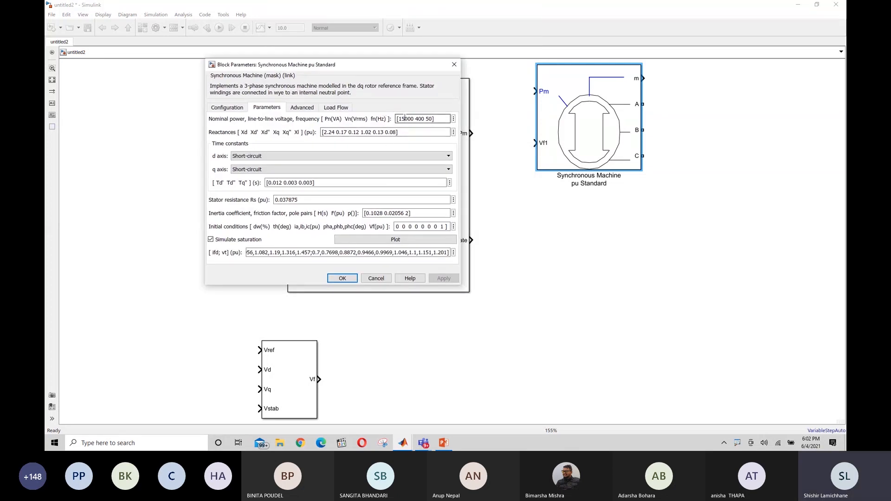
pyautogui.tripleClick(404, 119)
pyautogui.click(405, 119)
pyautogui.click(343, 278)
# - Move the Synchronous Machine pu Standard block slightly down and to the right, away from the turbine and governor block
pyautogui.click(514, 275)
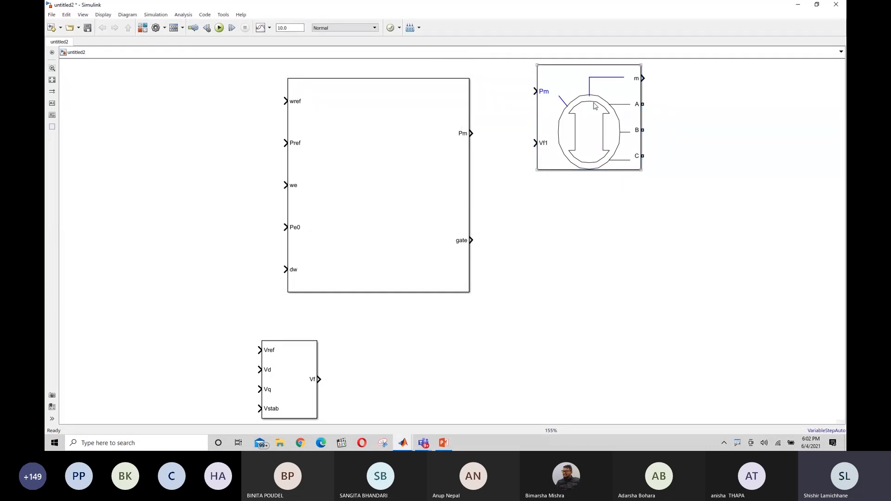
pyautogui.moveTo(595, 105); pyautogui.dragTo(617, 138)
pyautogui.click(568, 275)
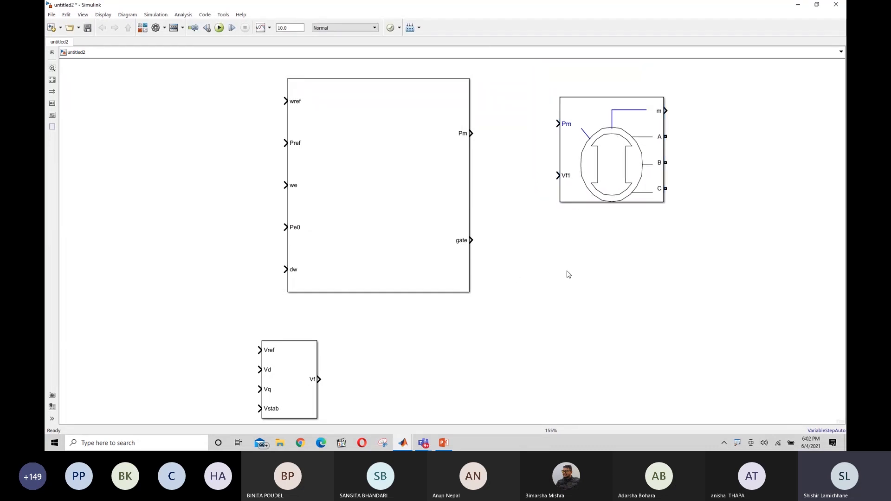
pyautogui.click(381, 252)
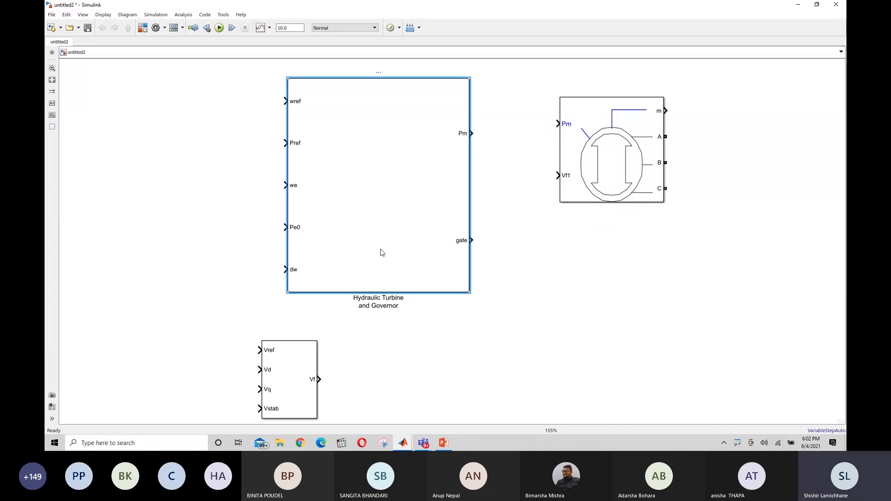
pyautogui.click(204, 202)
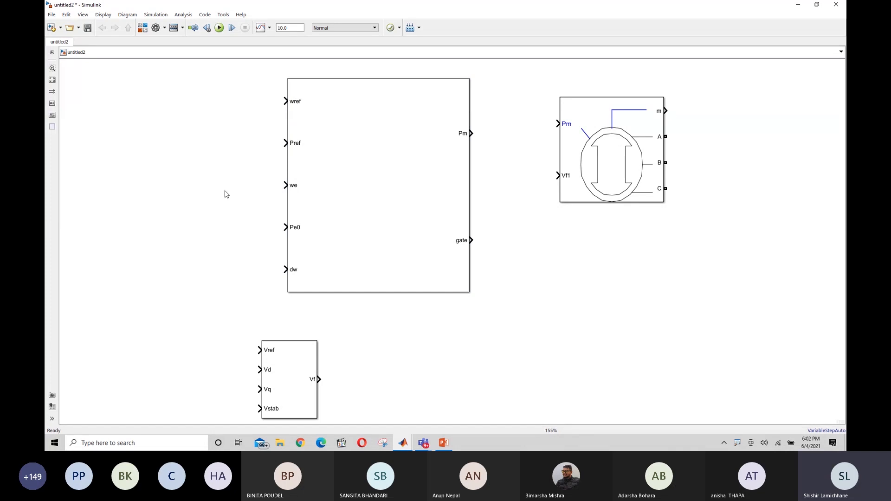
pyautogui.click(365, 117)
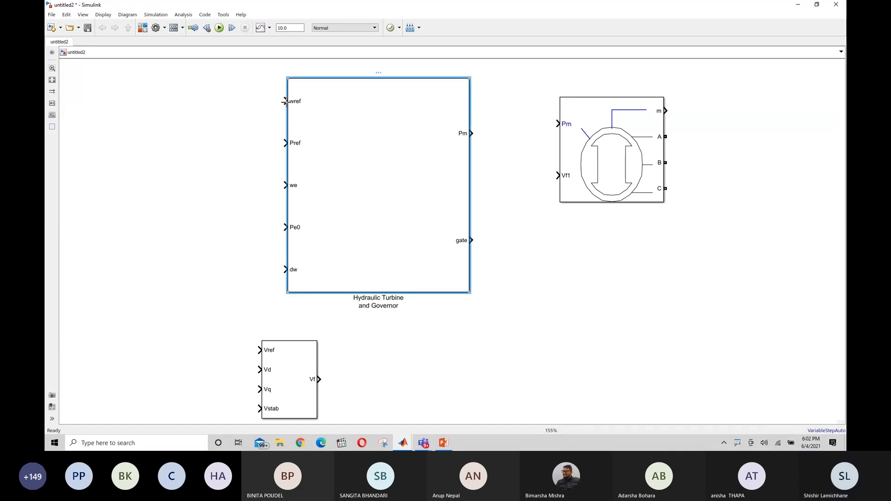
pyautogui.click(235, 132)
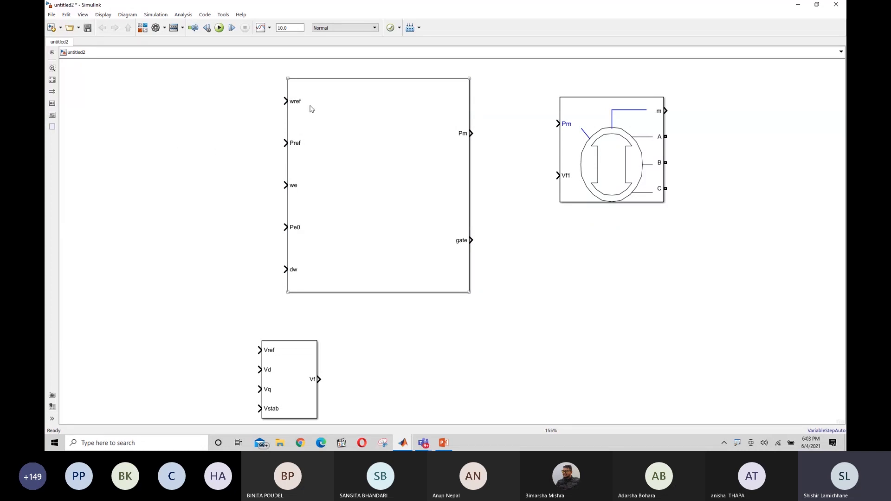
pyautogui.click(324, 109)
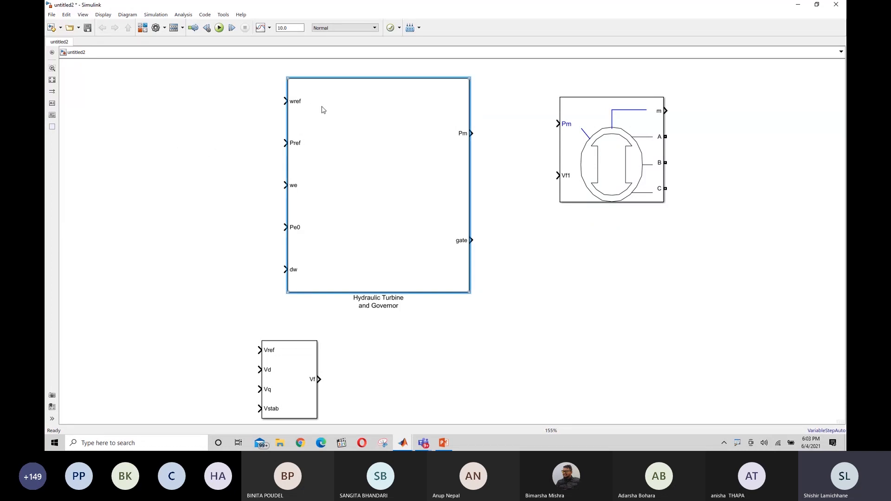
pyautogui.click(253, 104)
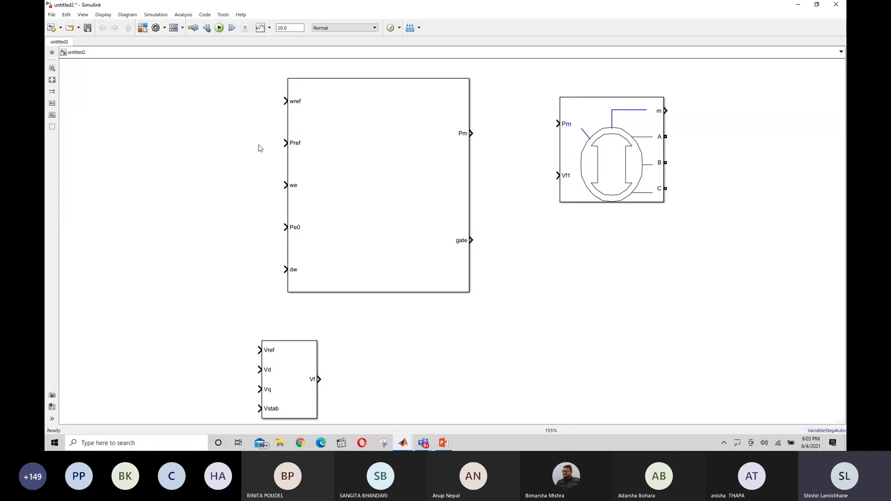
pyautogui.click(338, 179)
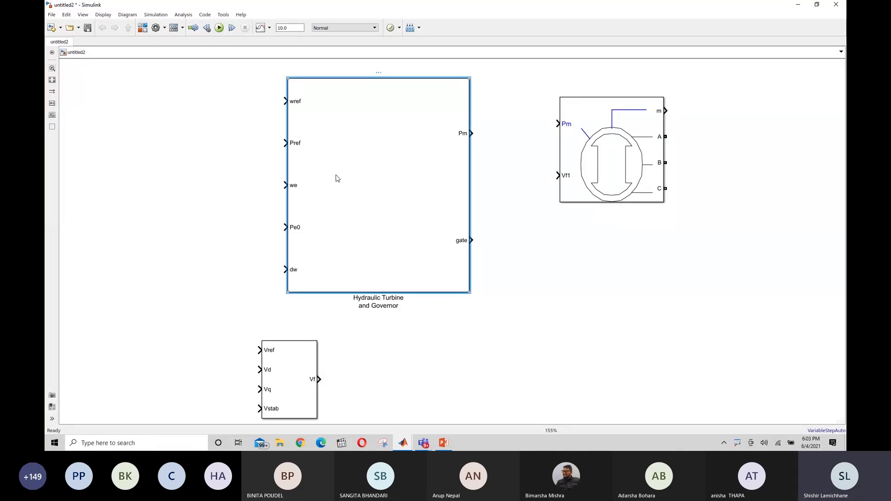
pyautogui.click(441, 360)
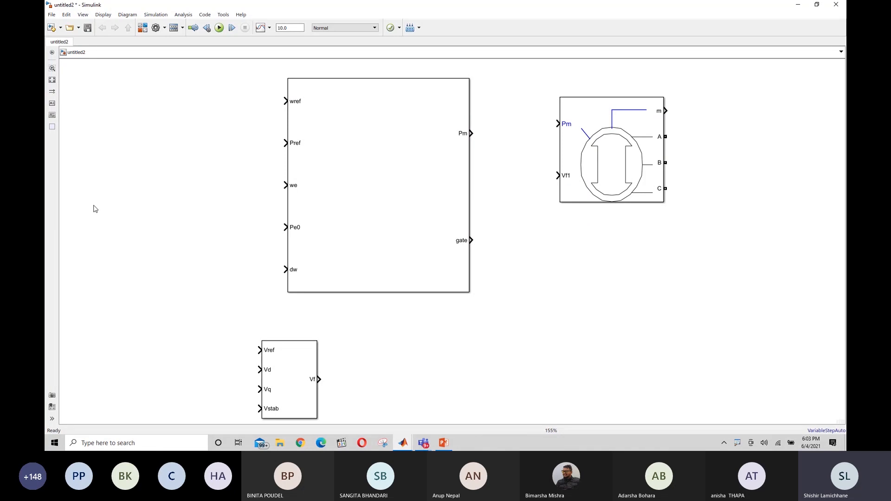
pyautogui.click(377, 169)
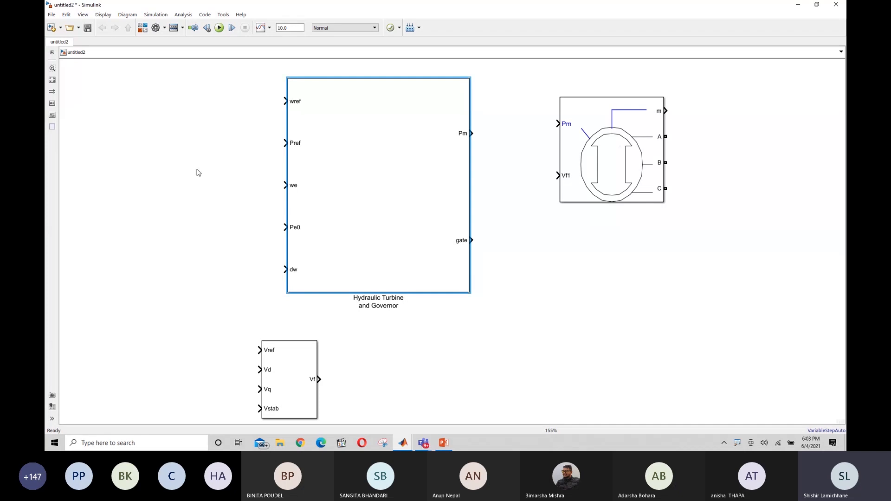
pyautogui.click(197, 170)
pyautogui.click(367, 171)
pyautogui.click(174, 161)
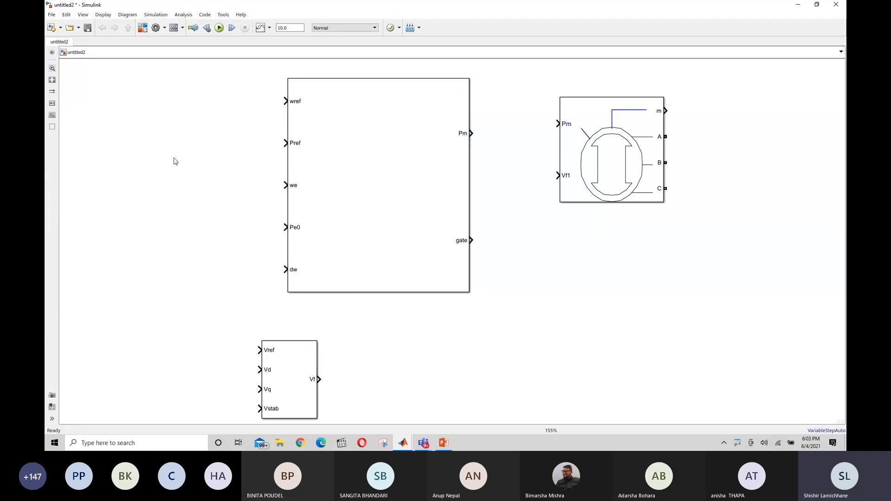
pyautogui.click(321, 120)
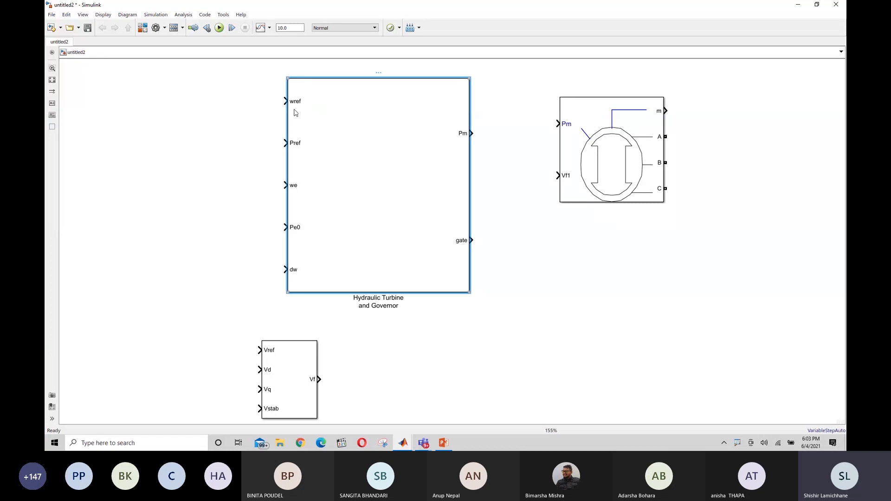
pyautogui.click(147, 173)
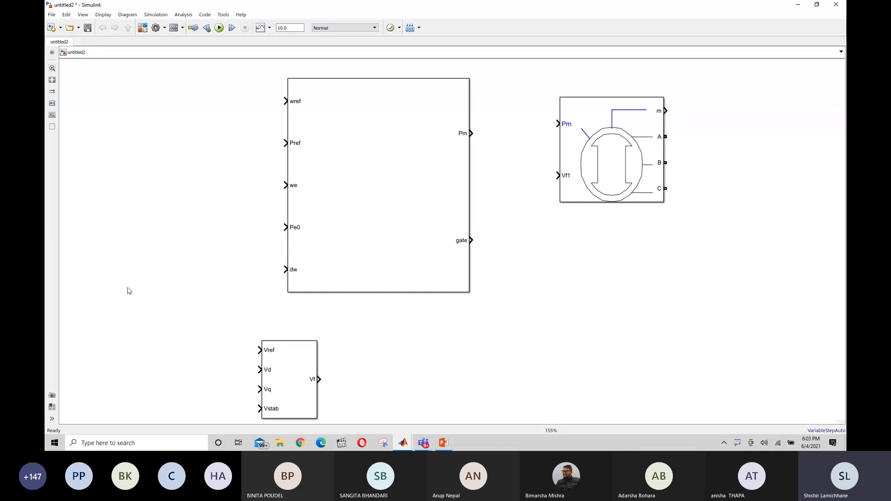
# - Add a Constant block from Simulink/Sources in the empty area left of the Hydraulic Turbine and Governor block
pyautogui.doubleClick(119, 238)
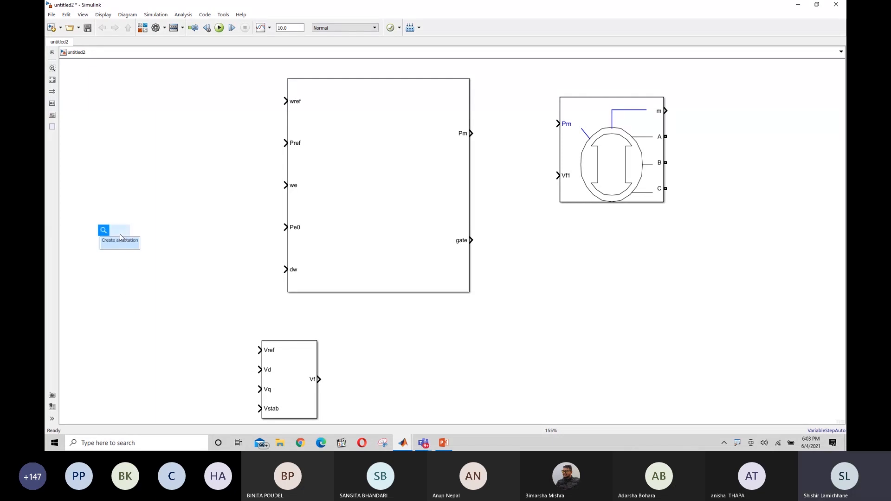
pyautogui.write('co')
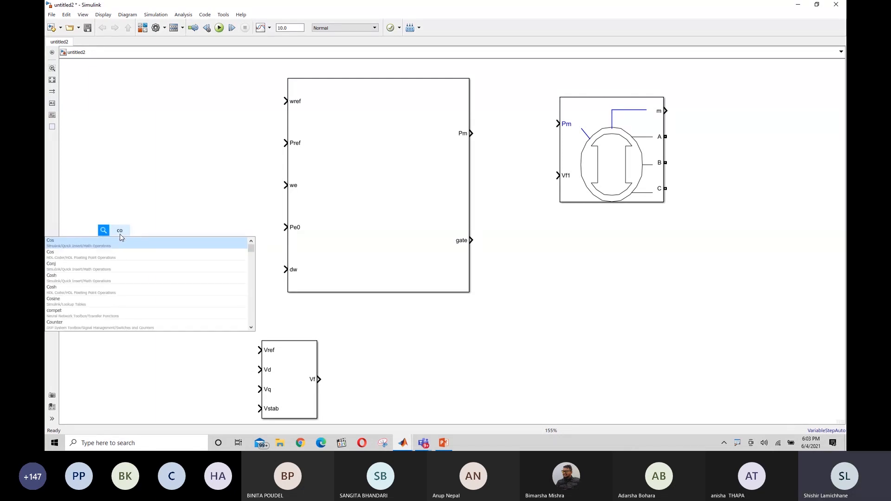
pyautogui.write('nstant')
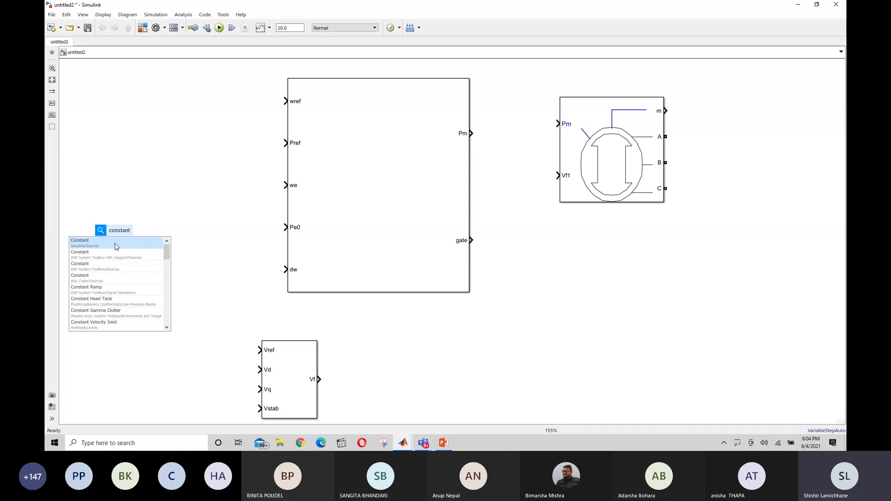
pyautogui.press('Return')
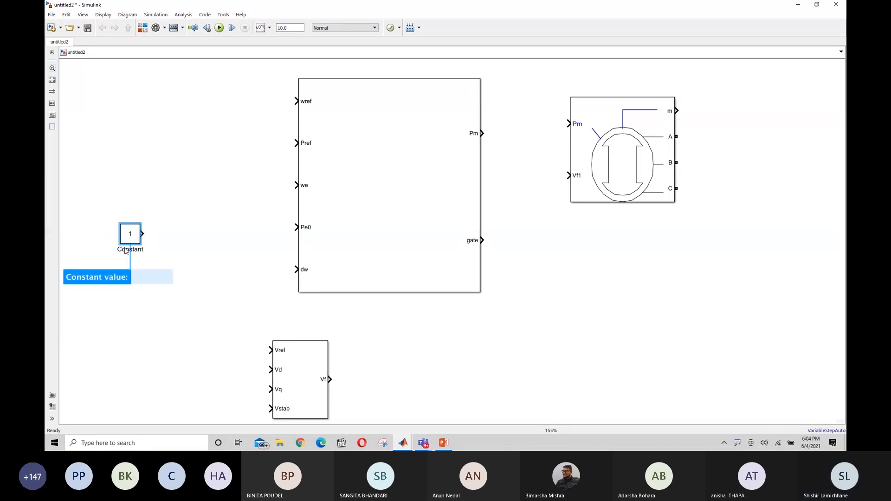
pyautogui.click(199, 337)
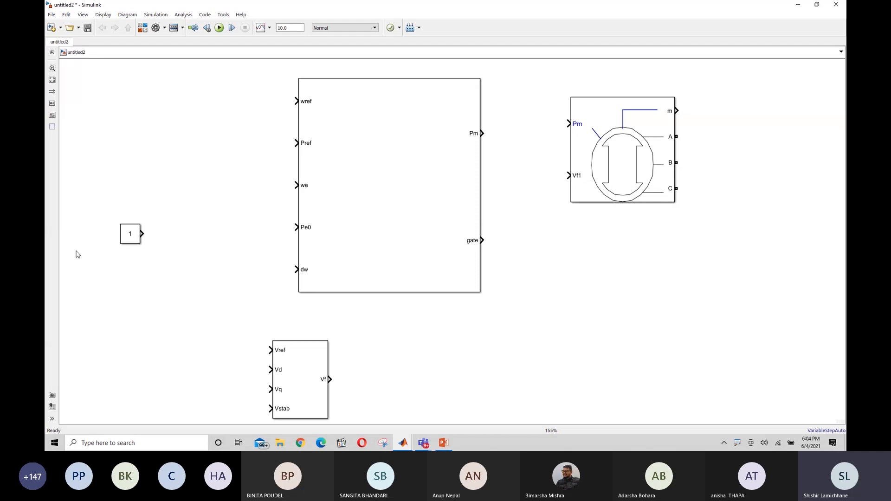
# - Move the Constant block level with the wref input of the Hydraulic Turbine and Governor block and connect it to that input
pyautogui.click(132, 222)
pyautogui.moveTo(131, 237); pyautogui.dragTo(174, 103)
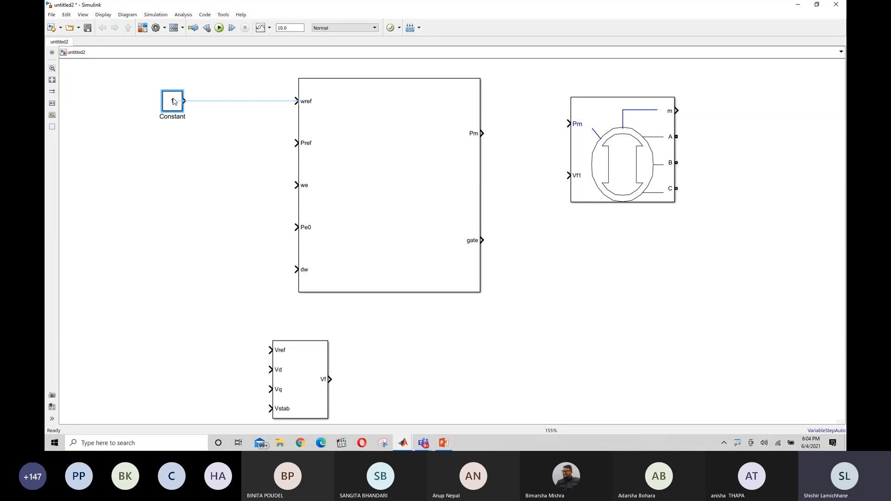
pyautogui.click(234, 101)
pyautogui.click(98, 235)
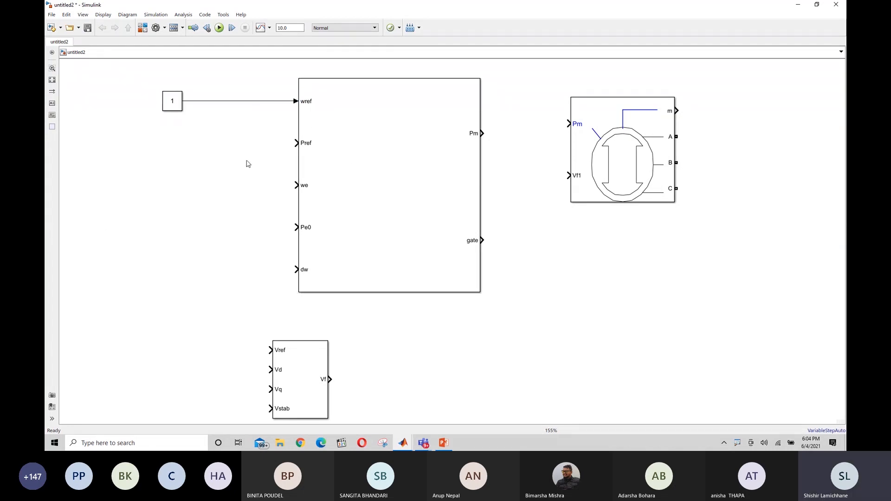
# - Check the constant value and sample time of the Constant block feeding wref and close its parameters
pyautogui.click(176, 107)
pyautogui.click(159, 179)
pyautogui.doubleClick(172, 105)
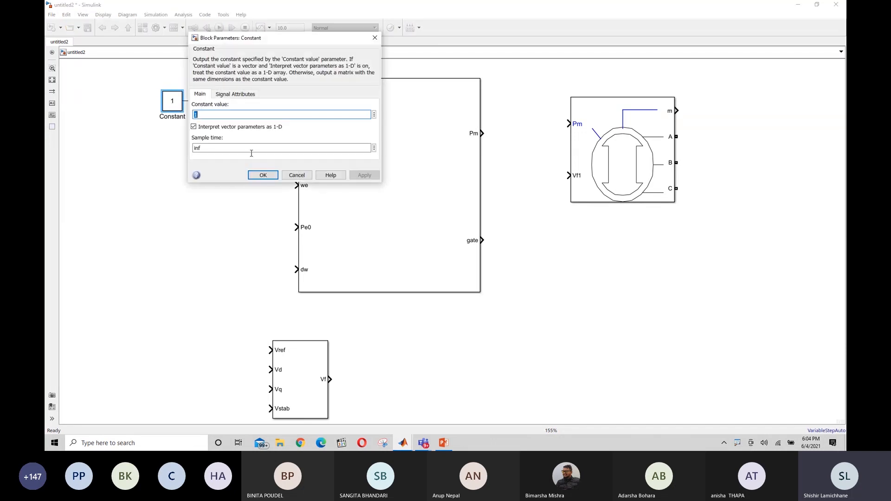
pyautogui.click(256, 178)
pyautogui.click(151, 221)
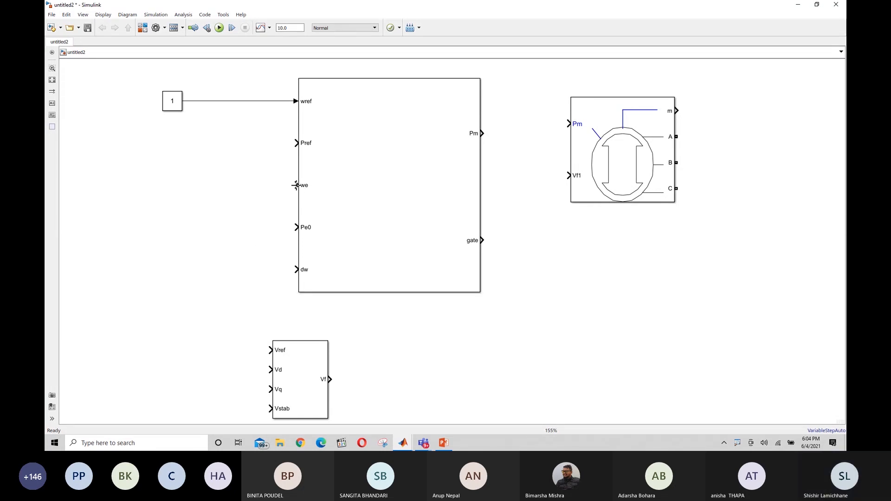
pyautogui.moveTo(296, 186); pyautogui.dragTo(285, 190)
pyautogui.press('Delete')
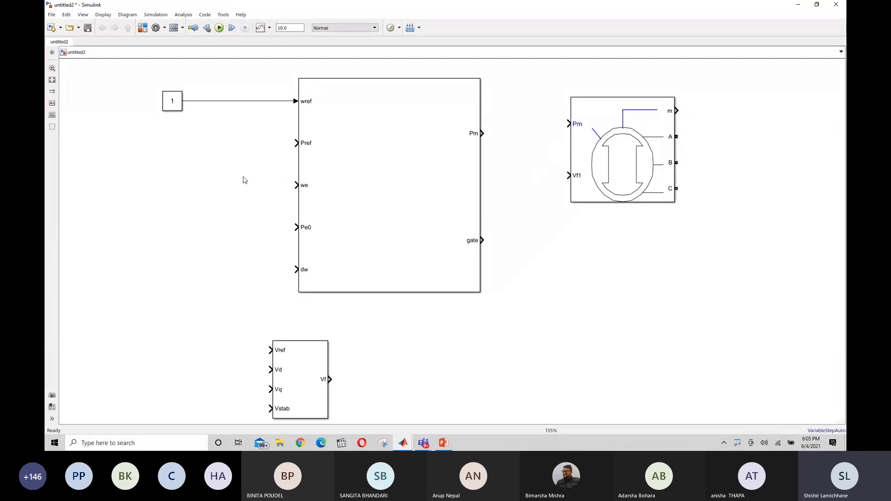
pyautogui.moveTo(154, 124); pyautogui.dragTo(205, 86)
pyautogui.click(221, 189)
pyautogui.moveTo(296, 185); pyautogui.dragTo(253, 188)
pyautogui.click(267, 186)
pyautogui.press('Delete')
# - Move the Synchronous Machine pu Standard block slightly down and to the left, nearer the Hydraulic Turbine and Governor block
pyautogui.click(614, 162)
pyautogui.click(636, 320)
pyautogui.click(641, 150)
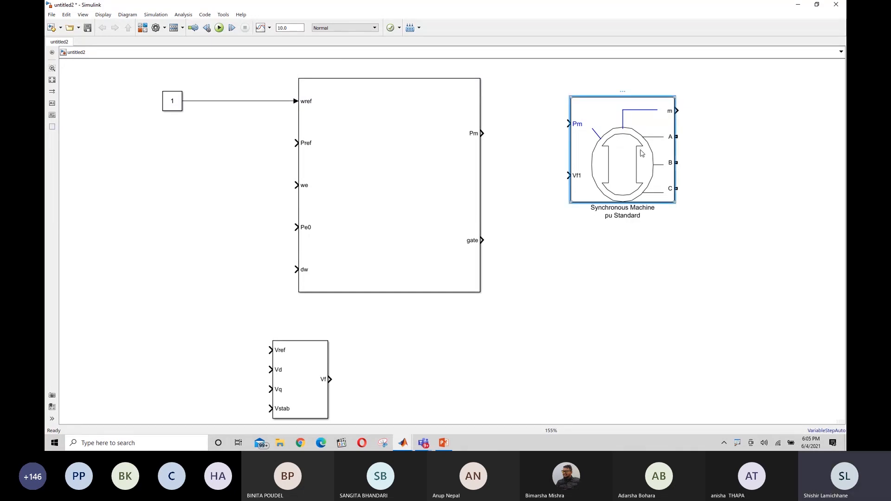
pyautogui.click(703, 125)
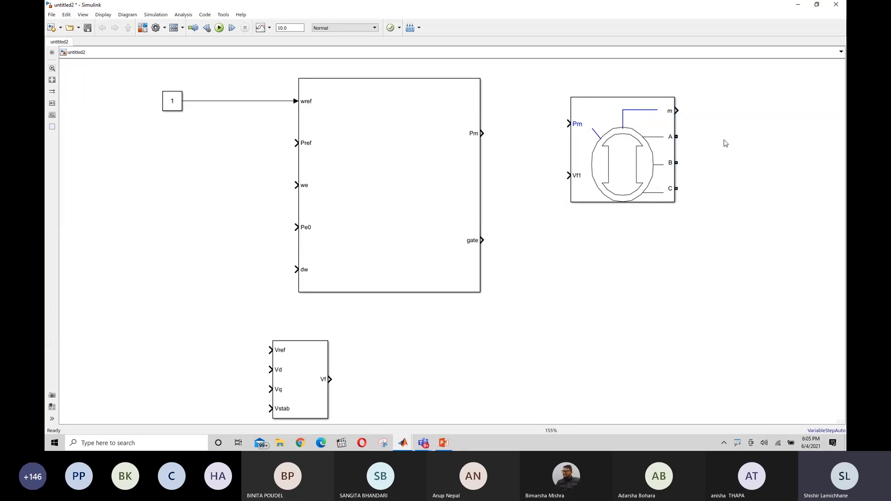
pyautogui.click(641, 148)
pyautogui.moveTo(641, 148); pyautogui.dragTo(622, 165)
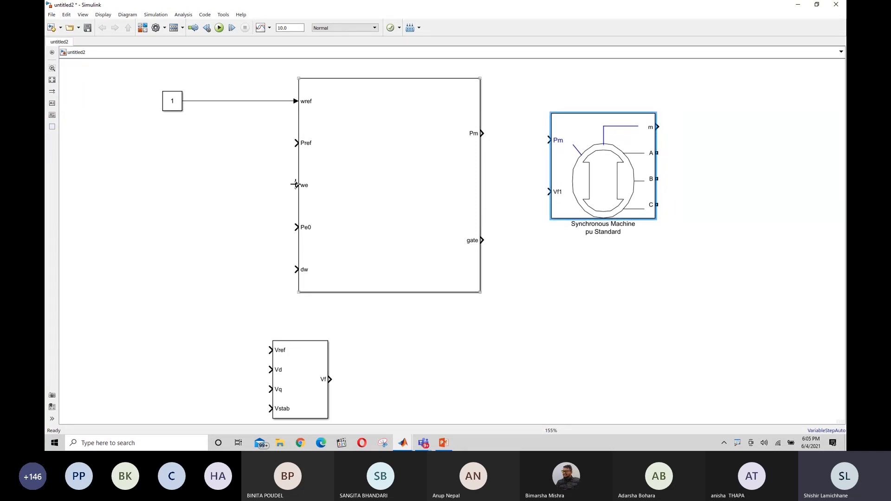
pyautogui.click(245, 208)
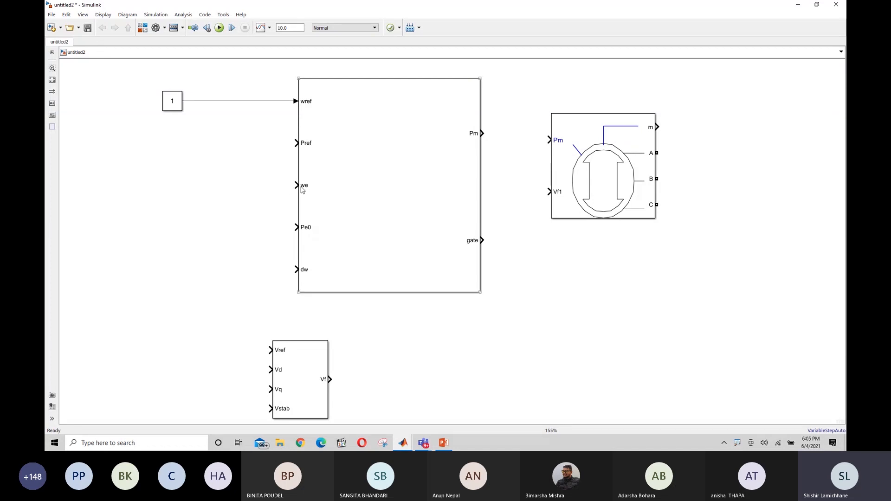
pyautogui.moveTo(619, 168); pyautogui.dragTo(625, 162)
pyautogui.click(623, 269)
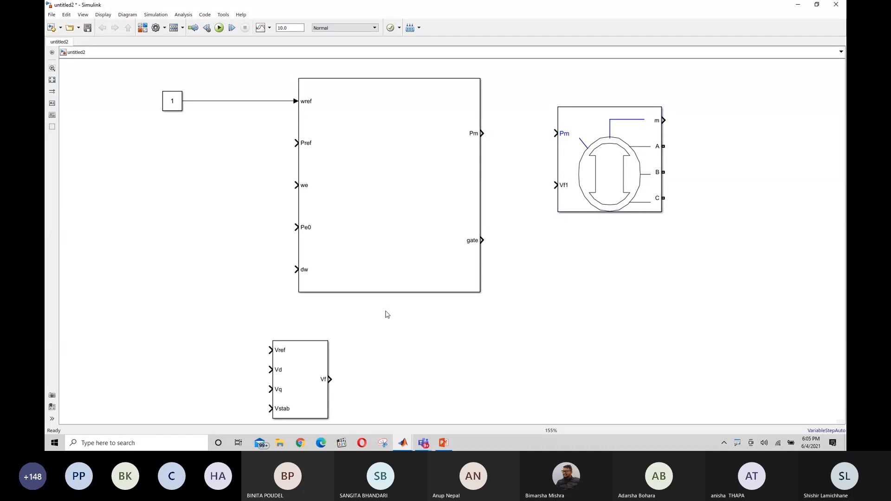
pyautogui.click(325, 259)
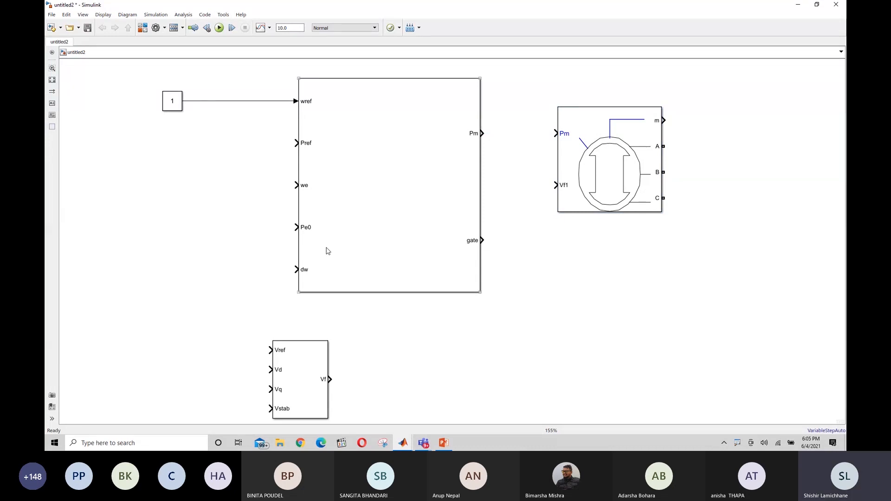
pyautogui.click(305, 231)
pyautogui.click(630, 163)
pyautogui.click(602, 241)
pyautogui.click(310, 232)
pyautogui.click(232, 176)
# - Start on-screen drawing and sketch a bus below the synchronous machine with a grounded load labelled 0.2 and a second switched load branch
pyautogui.click(737, 443)
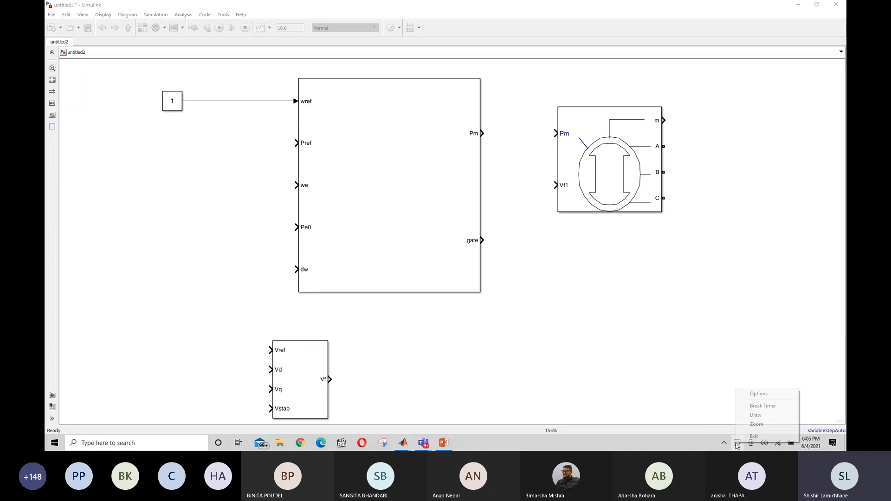
pyautogui.click(754, 415)
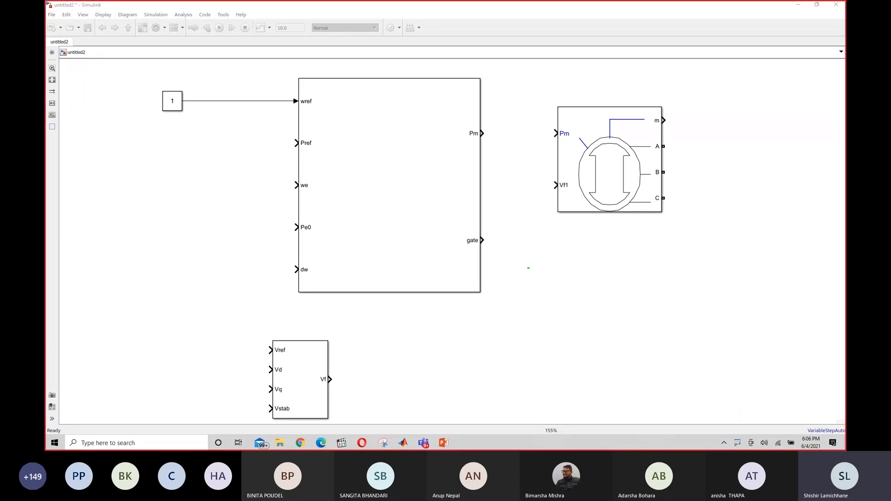
pyautogui.moveTo(529, 268)
pyautogui.mouseDown()
pyautogui.moveTo(632, 263)
pyautogui.moveTo(589, 297)
pyautogui.moveTo(592, 348)
pyautogui.moveTo(634, 344)
pyautogui.mouseUp()
pyautogui.moveTo(561, 364)
pyautogui.mouseDown()
pyautogui.moveTo(563, 381)
pyautogui.moveTo(562, 366)
pyautogui.moveTo(603, 367)
pyautogui.moveTo(589, 386)
pyautogui.moveTo(611, 384)
pyautogui.mouseUp()
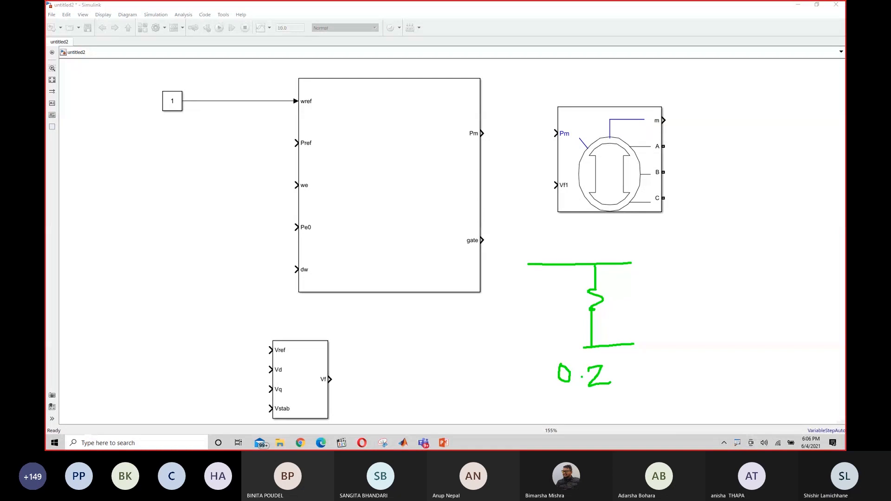
pyautogui.click(749, 261)
pyautogui.moveTo(632, 263)
pyautogui.mouseDown()
pyautogui.moveTo(742, 259)
pyautogui.moveTo(733, 372)
pyautogui.moveTo(760, 370)
pyautogui.moveTo(741, 380)
pyautogui.mouseUp()
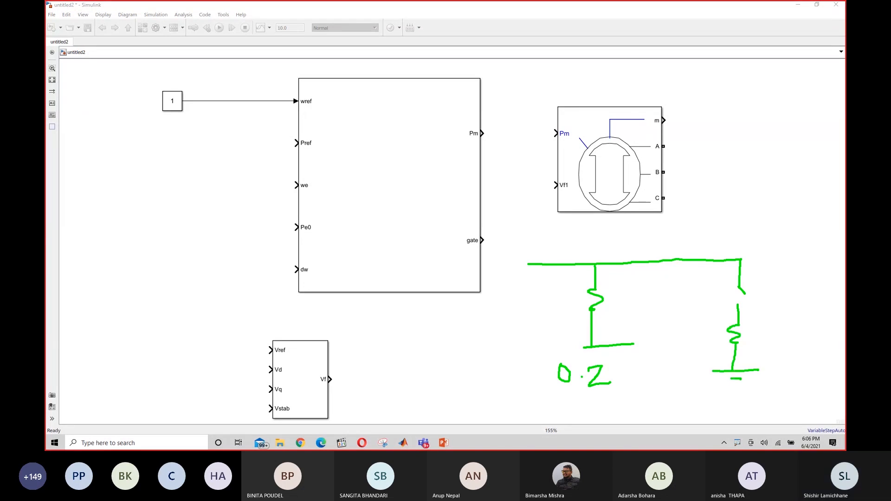
# - Complete the load sketch with the labels pu, 0.4 and t=2, plus arrows for the switching and the machine's supply to the first load
pyautogui.click(591, 358)
pyautogui.moveTo(592, 352)
pyautogui.mouseDown()
pyautogui.moveTo(608, 352)
pyautogui.moveTo(617, 403)
pyautogui.moveTo(631, 380)
pyautogui.moveTo(621, 388)
pyautogui.moveTo(643, 389)
pyautogui.mouseUp()
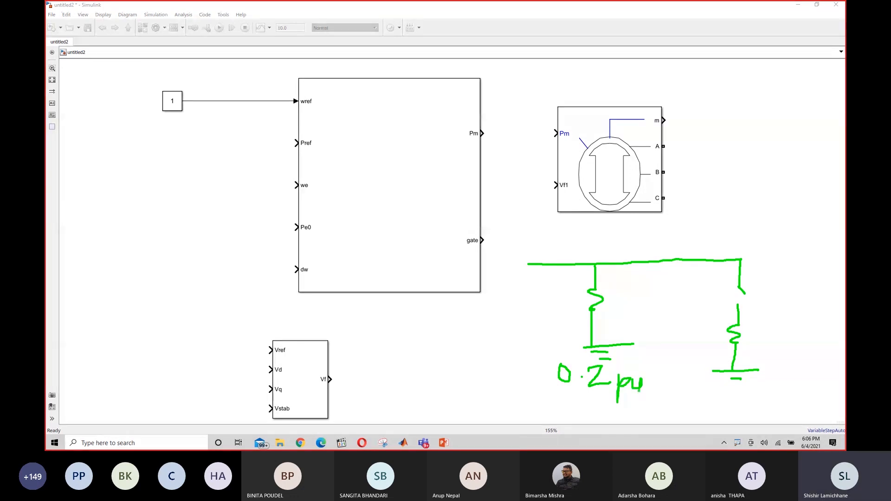
pyautogui.moveTo(708, 384)
pyautogui.mouseDown()
pyautogui.moveTo(762, 398)
pyautogui.moveTo(759, 414)
pyautogui.mouseUp()
pyautogui.moveTo(765, 283); pyautogui.dragTo(816, 292)
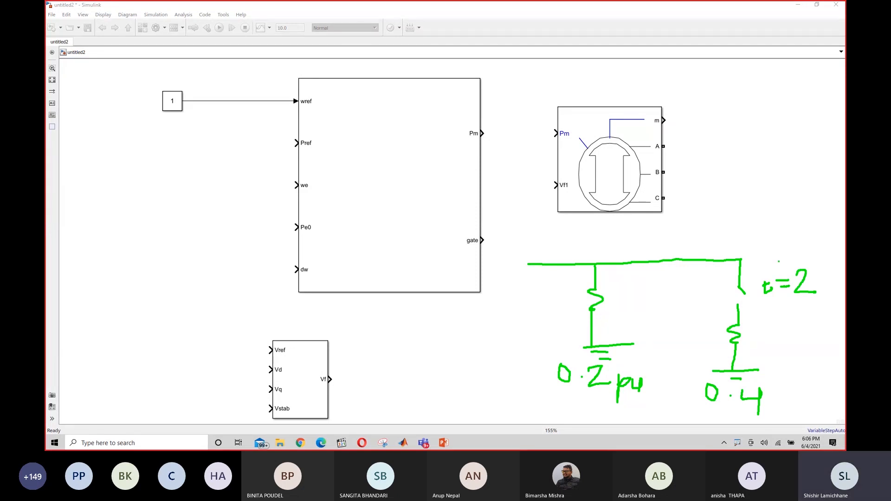
pyautogui.moveTo(779, 253)
pyautogui.mouseDown()
pyautogui.moveTo(705, 241)
pyautogui.moveTo(681, 252)
pyautogui.moveTo(694, 253)
pyautogui.mouseUp()
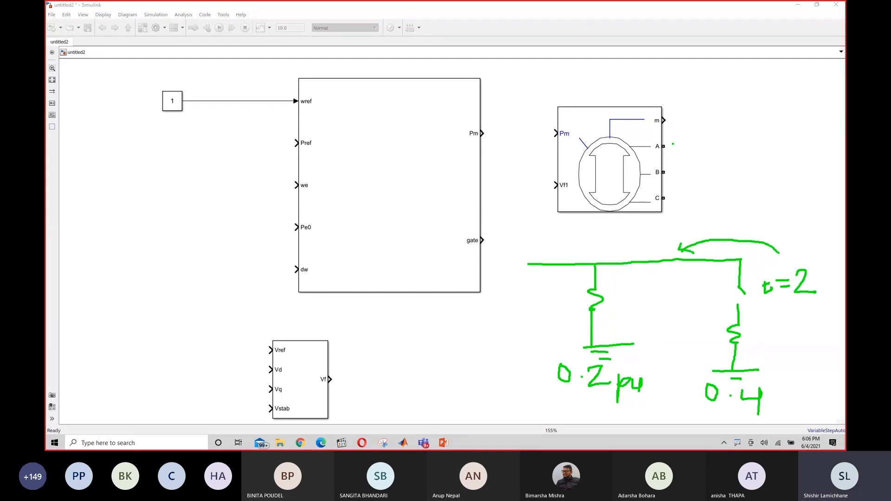
pyautogui.moveTo(673, 145)
pyautogui.mouseDown()
pyautogui.moveTo(684, 152)
pyautogui.moveTo(615, 324)
pyautogui.moveTo(626, 316)
pyautogui.mouseUp()
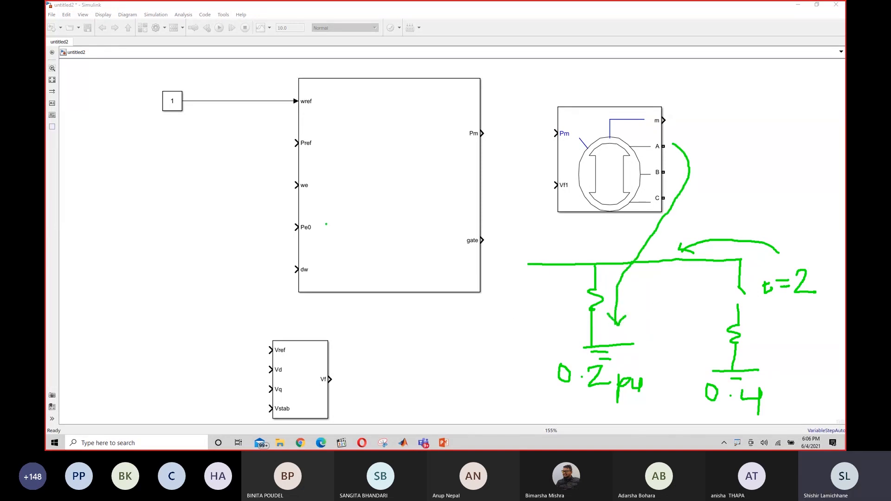
# - Write "upto t = 2" beside the machine, circle the 0.2 pu load and draw an arrow from the machine to the bus
pyautogui.moveTo(731, 132)
pyautogui.mouseDown()
pyautogui.moveTo(731, 152)
pyautogui.moveTo(744, 149)
pyautogui.moveTo(746, 136)
pyautogui.moveTo(780, 142)
pyautogui.moveTo(815, 125)
pyautogui.moveTo(800, 148)
pyautogui.moveTo(825, 146)
pyautogui.mouseUp()
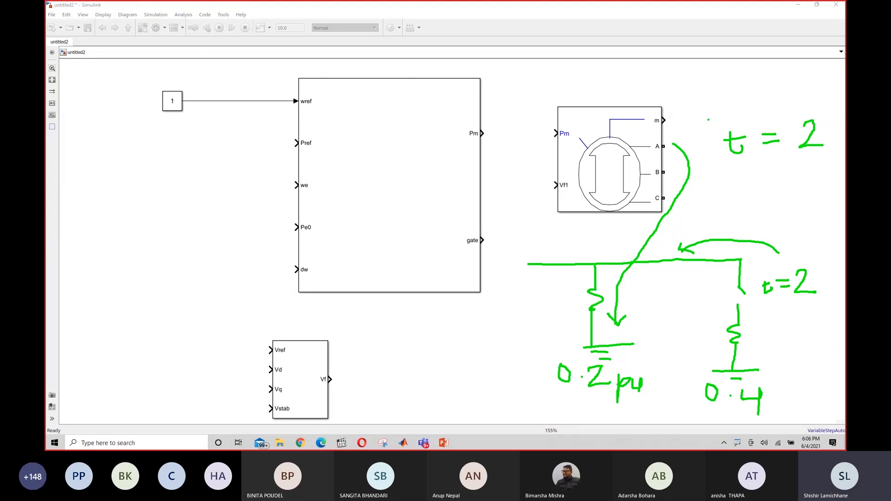
pyautogui.moveTo(696, 105)
pyautogui.mouseDown()
pyautogui.moveTo(708, 143)
pyautogui.moveTo(710, 122)
pyautogui.mouseUp()
pyautogui.moveTo(726, 88)
pyautogui.mouseDown()
pyautogui.moveTo(737, 107)
pyautogui.moveTo(735, 94)
pyautogui.moveTo(744, 97)
pyautogui.mouseUp()
pyautogui.click(743, 96)
pyautogui.moveTo(547, 392)
pyautogui.mouseDown()
pyautogui.moveTo(667, 364)
pyautogui.moveTo(594, 327)
pyautogui.moveTo(534, 369)
pyautogui.moveTo(562, 391)
pyautogui.mouseUp()
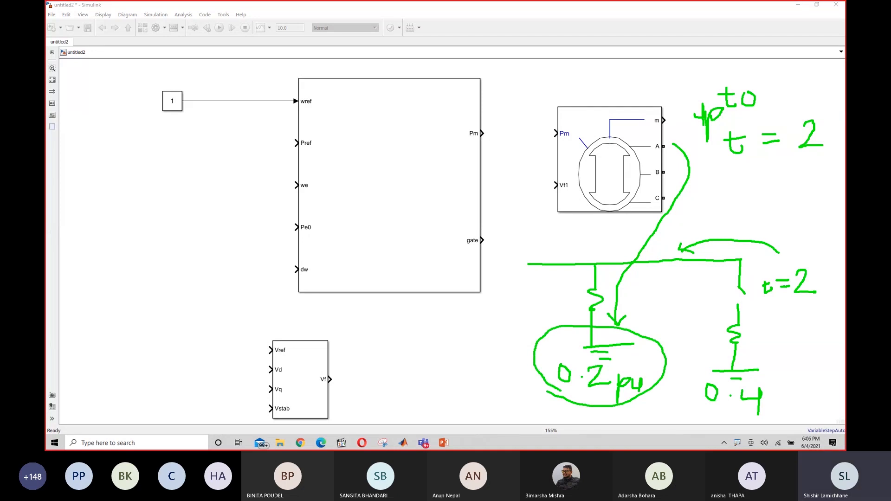
pyautogui.moveTo(569, 213); pyautogui.dragTo(570, 269)
# - Sketch a constant block with a value inside, feeding the Pref input of the Hydraulic Turbine and Governor block
pyautogui.moveTo(278, 143)
pyautogui.mouseDown()
pyautogui.moveTo(298, 144)
pyautogui.moveTo(242, 143)
pyautogui.moveTo(216, 128)
pyautogui.moveTo(229, 158)
pyautogui.moveTo(185, 145)
pyautogui.moveTo(220, 125)
pyautogui.moveTo(198, 142)
pyautogui.mouseUp()
pyautogui.click(205, 149)
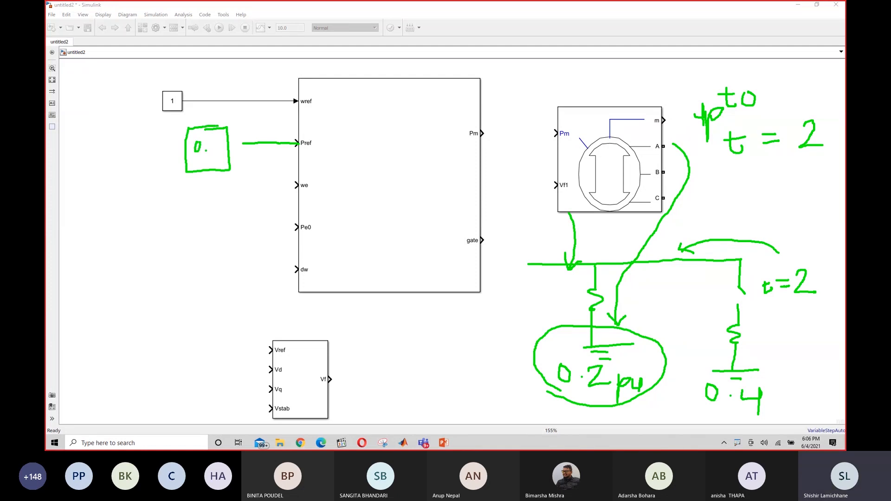
pyautogui.moveTo(209, 143); pyautogui.dragTo(227, 159)
pyautogui.moveTo(247, 124)
pyautogui.mouseDown()
pyautogui.moveTo(255, 134)
pyautogui.moveTo(243, 120)
pyautogui.mouseUp()
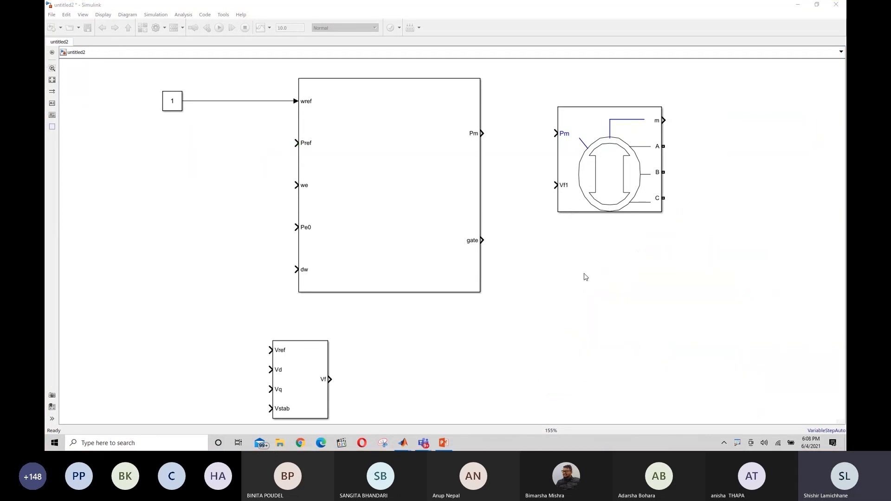
# - Restart on-screen drawing and sketch graph axes below the machine and a bus with a grounded load beside it
pyautogui.rightClick(738, 444)
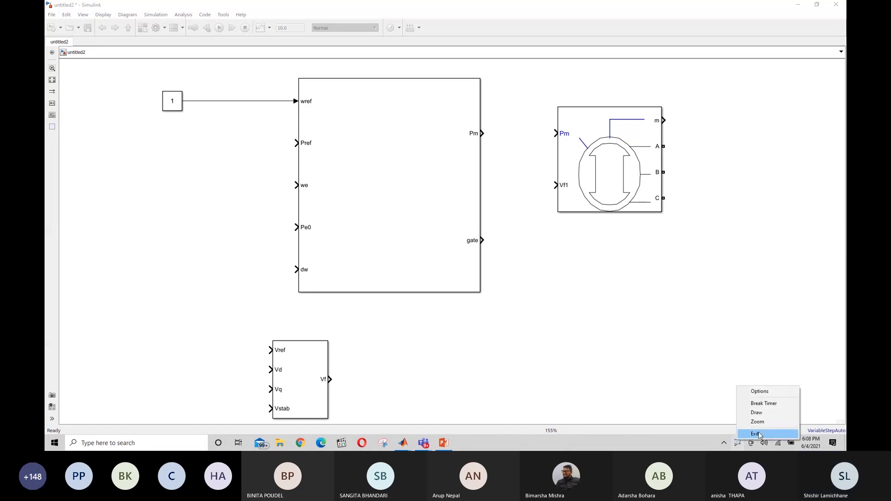
pyautogui.click(753, 413)
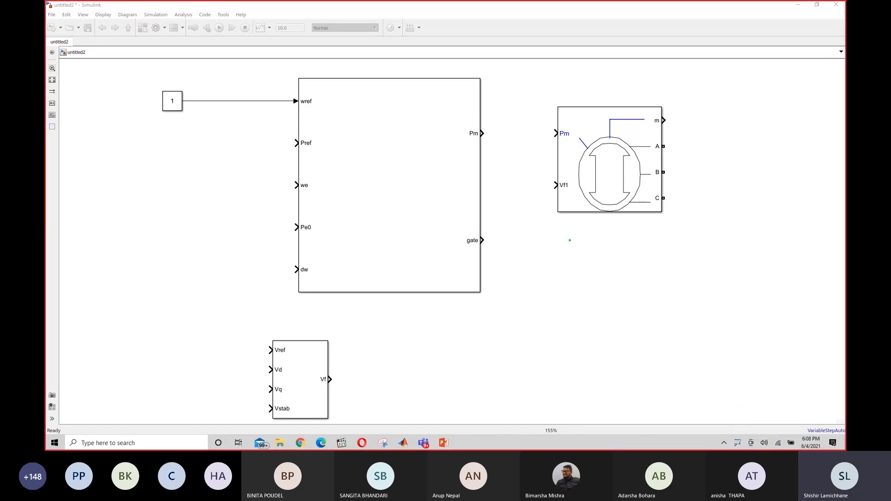
pyautogui.moveTo(569, 240)
pyautogui.mouseDown()
pyautogui.moveTo(572, 301)
pyautogui.moveTo(641, 370)
pyautogui.moveTo(757, 367)
pyautogui.moveTo(742, 378)
pyautogui.mouseUp()
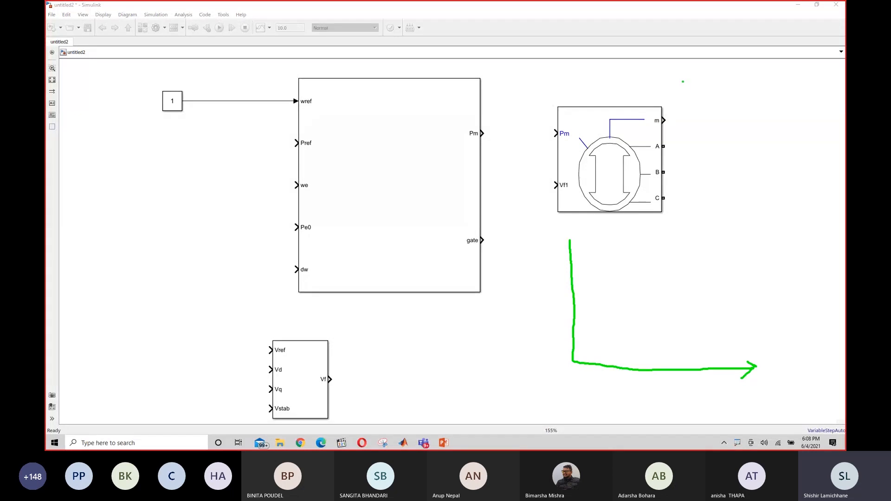
pyautogui.moveTo(683, 82)
pyautogui.mouseDown()
pyautogui.moveTo(783, 87)
pyautogui.moveTo(724, 119)
pyautogui.moveTo(740, 139)
pyautogui.moveTo(738, 181)
pyautogui.mouseUp()
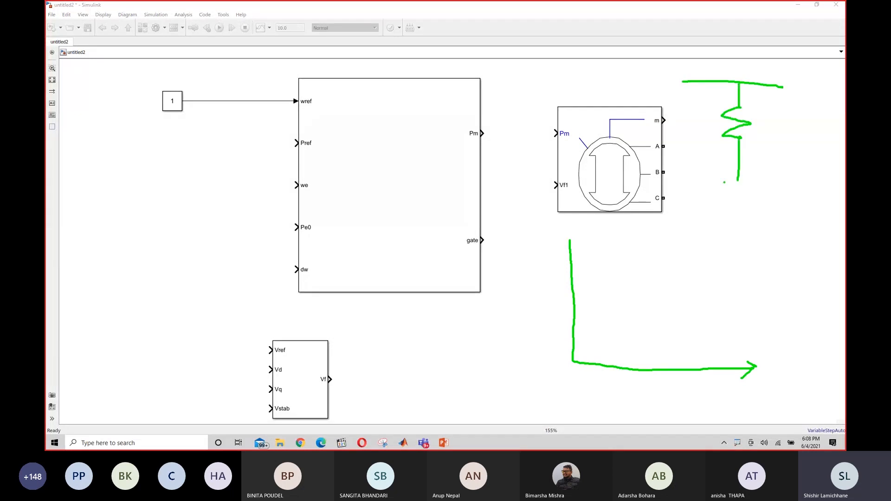
pyautogui.moveTo(725, 182); pyautogui.dragTo(761, 188)
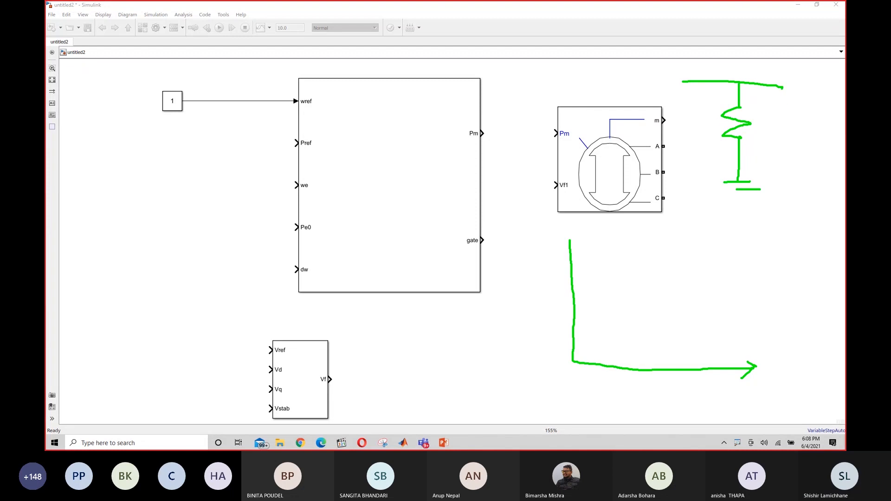
# - Sketch a second switched, grounded load branch on the bus and label its switching time t=2
pyautogui.moveTo(790, 88)
pyautogui.mouseDown()
pyautogui.moveTo(792, 115)
pyautogui.moveTo(803, 102)
pyautogui.moveTo(789, 139)
pyautogui.moveTo(793, 183)
pyautogui.moveTo(815, 184)
pyautogui.moveTo(810, 195)
pyautogui.mouseUp()
pyautogui.click(792, 124)
pyautogui.click(783, 186)
pyautogui.click(795, 196)
pyautogui.moveTo(812, 127)
pyautogui.mouseDown()
pyautogui.moveTo(807, 145)
pyautogui.moveTo(817, 135)
pyautogui.mouseUp()
pyautogui.click(824, 142)
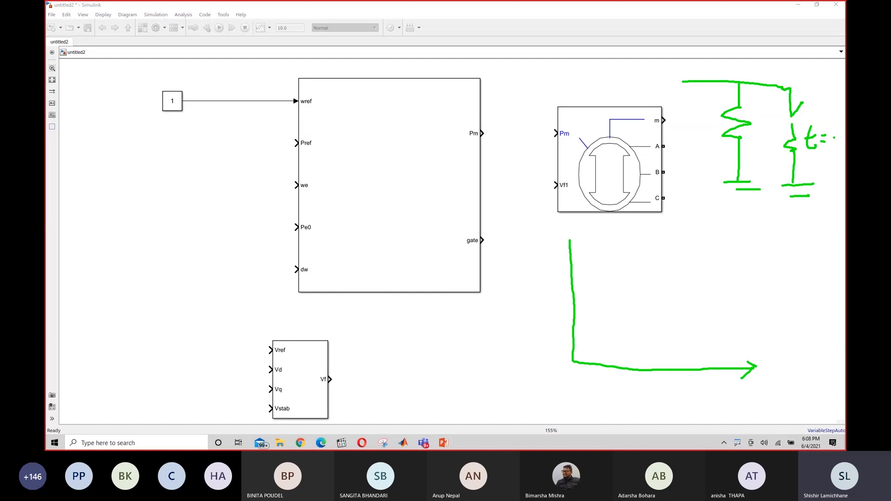
pyautogui.moveTo(834, 132)
pyautogui.mouseDown()
pyautogui.moveTo(832, 148)
pyautogui.moveTo(846, 146)
pyautogui.mouseUp()
# - Label the graph's vertical axis Pe0 and draw the initial horizontal power level marked 0.2
pyautogui.moveTo(562, 257)
pyautogui.mouseDown()
pyautogui.moveTo(570, 241)
pyautogui.moveTo(589, 261)
pyautogui.mouseUp()
pyautogui.moveTo(523, 231)
pyautogui.mouseDown()
pyautogui.moveTo(525, 249)
pyautogui.moveTo(549, 246)
pyautogui.mouseUp()
pyautogui.click(544, 252)
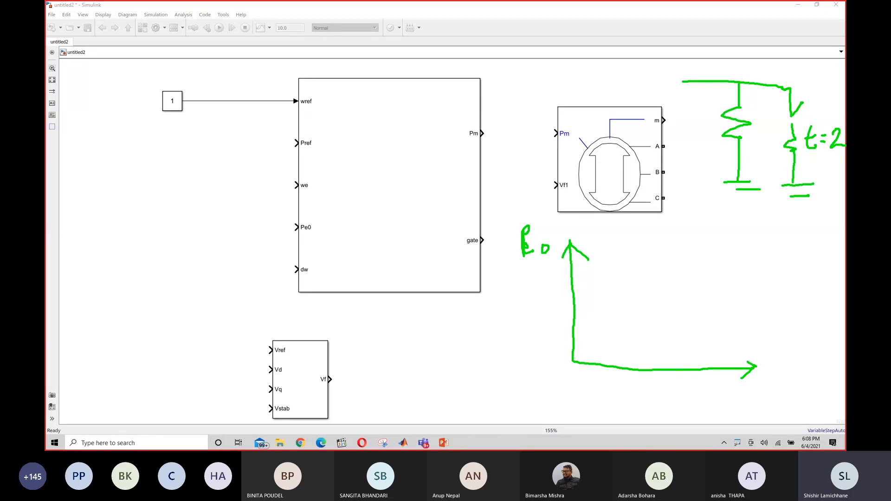
pyautogui.moveTo(575, 309); pyautogui.dragTo(652, 311)
pyautogui.moveTo(544, 303); pyautogui.dragTo(564, 314)
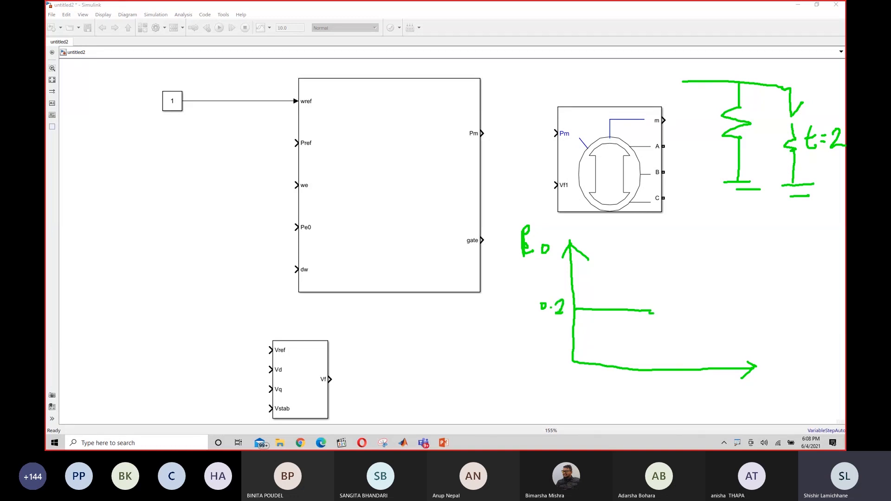
# - Draw the power graph stepping up at time 2 to a level labelled 0.6 and circle that label
pyautogui.moveTo(650, 319)
pyautogui.mouseDown()
pyautogui.moveTo(650, 379)
pyautogui.moveTo(668, 391)
pyautogui.mouseUp()
pyautogui.moveTo(651, 311)
pyautogui.mouseDown()
pyautogui.moveTo(649, 258)
pyautogui.moveTo(694, 255)
pyautogui.mouseUp()
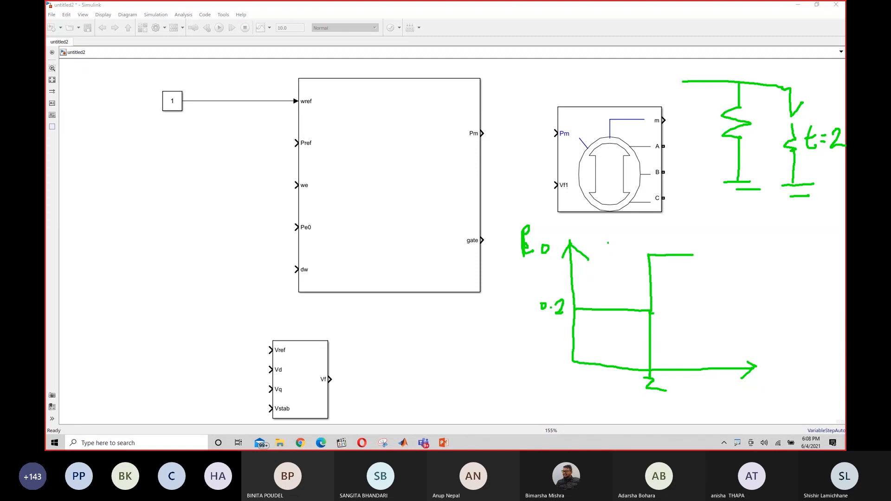
pyautogui.moveTo(630, 233)
pyautogui.mouseDown()
pyautogui.moveTo(628, 245)
pyautogui.moveTo(632, 235)
pyautogui.moveTo(645, 249)
pyautogui.moveTo(644, 238)
pyautogui.mouseUp()
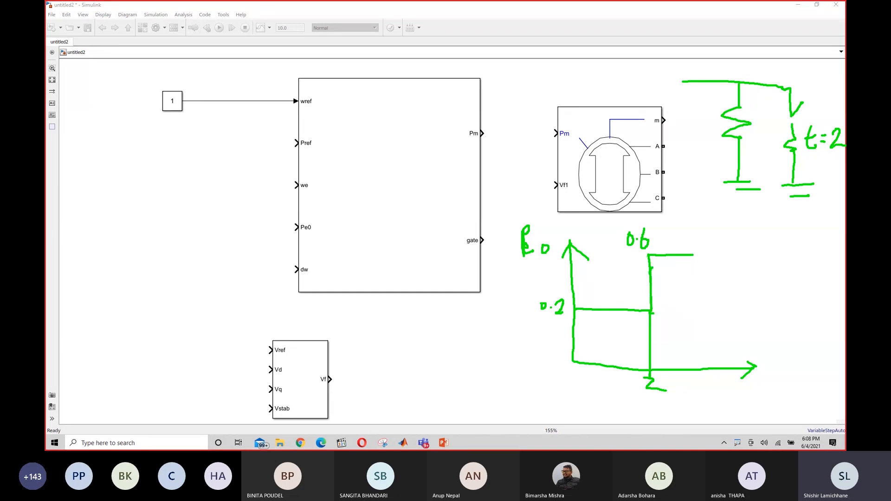
pyautogui.moveTo(652, 268)
pyautogui.mouseDown()
pyautogui.moveTo(652, 300)
pyautogui.moveTo(652, 269)
pyautogui.mouseUp()
pyautogui.moveTo(663, 226)
pyautogui.mouseDown()
pyautogui.moveTo(639, 217)
pyautogui.moveTo(617, 253)
pyautogui.moveTo(661, 218)
pyautogui.mouseUp()
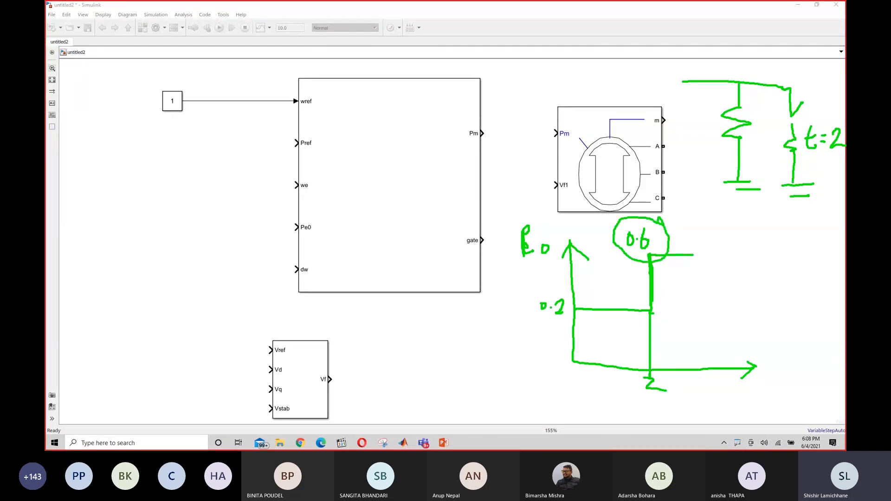
# - Write the load sum 0.2 + 0.4 above the machine and sketch an empty box beside the Pref input
pyautogui.moveTo(533, 72); pyautogui.dragTo(535, 92)
pyautogui.moveTo(554, 80)
pyautogui.mouseDown()
pyautogui.moveTo(585, 94)
pyautogui.moveTo(618, 82)
pyautogui.moveTo(604, 95)
pyautogui.moveTo(634, 78)
pyautogui.moveTo(666, 89)
pyautogui.moveTo(664, 103)
pyautogui.moveTo(665, 73)
pyautogui.moveTo(680, 87)
pyautogui.mouseUp()
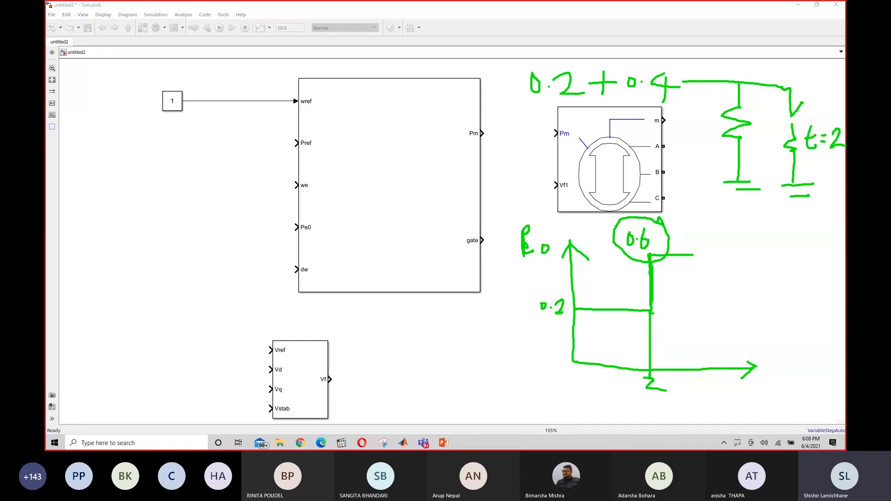
pyautogui.moveTo(222, 127)
pyautogui.mouseDown()
pyautogui.moveTo(235, 178)
pyautogui.moveTo(223, 130)
pyautogui.mouseUp()
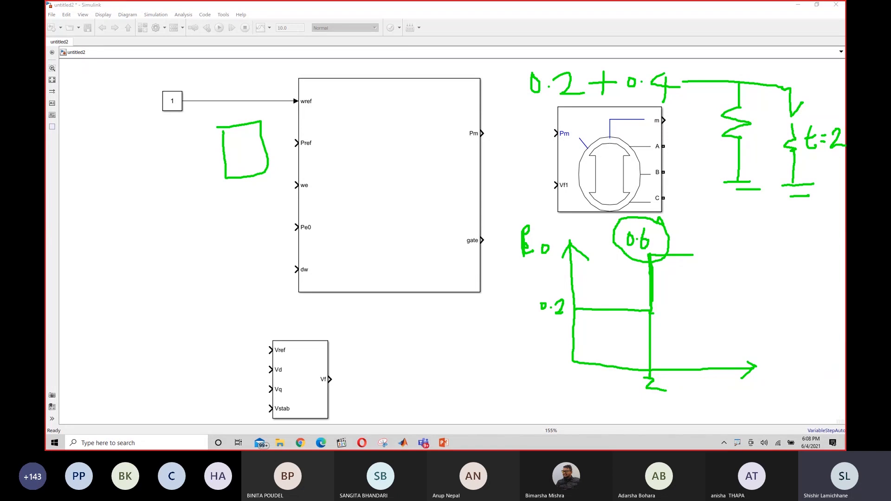
# - Circle the two grounded loads and the graph's 0.6 level, and mark the turbine block's Pe0 and Pref inputs
pyautogui.moveTo(792, 154)
pyautogui.mouseDown()
pyautogui.moveTo(718, 229)
pyautogui.moveTo(747, 155)
pyautogui.mouseUp()
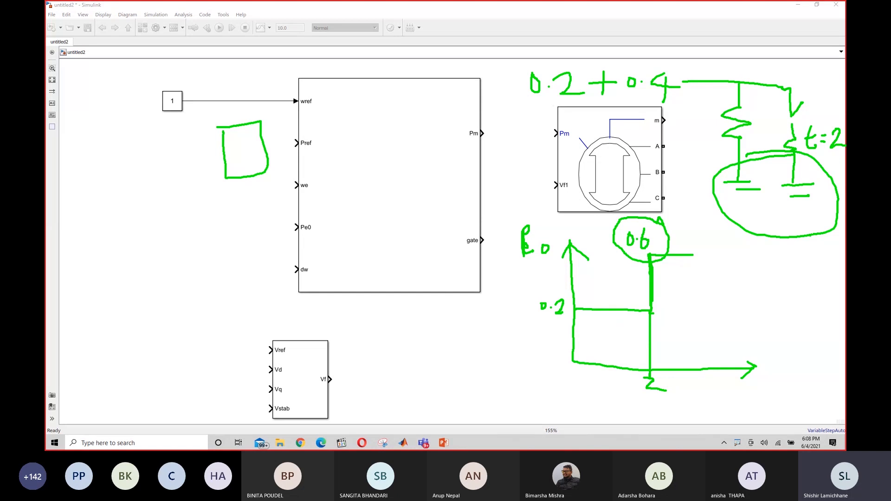
pyautogui.moveTo(811, 236)
pyautogui.mouseDown()
pyautogui.moveTo(805, 266)
pyautogui.moveTo(813, 259)
pyautogui.mouseUp()
pyautogui.moveTo(664, 251)
pyautogui.mouseDown()
pyautogui.moveTo(666, 260)
pyautogui.moveTo(653, 253)
pyautogui.mouseUp()
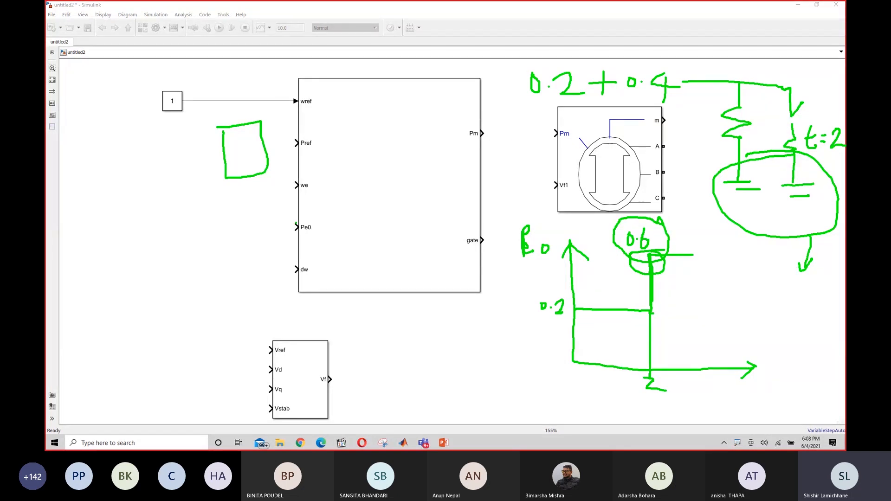
pyautogui.moveTo(296, 226)
pyautogui.mouseDown()
pyautogui.moveTo(281, 148)
pyautogui.moveTo(316, 150)
pyautogui.mouseUp()
pyautogui.moveTo(306, 243); pyautogui.dragTo(318, 229)
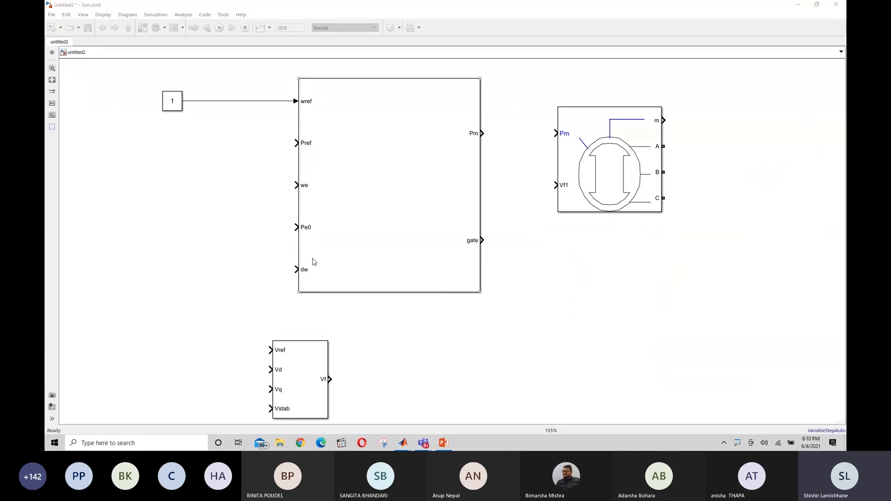
pyautogui.click(606, 198)
pyautogui.click(413, 194)
pyautogui.click(275, 231)
pyautogui.click(307, 237)
pyautogui.moveTo(424, 443)
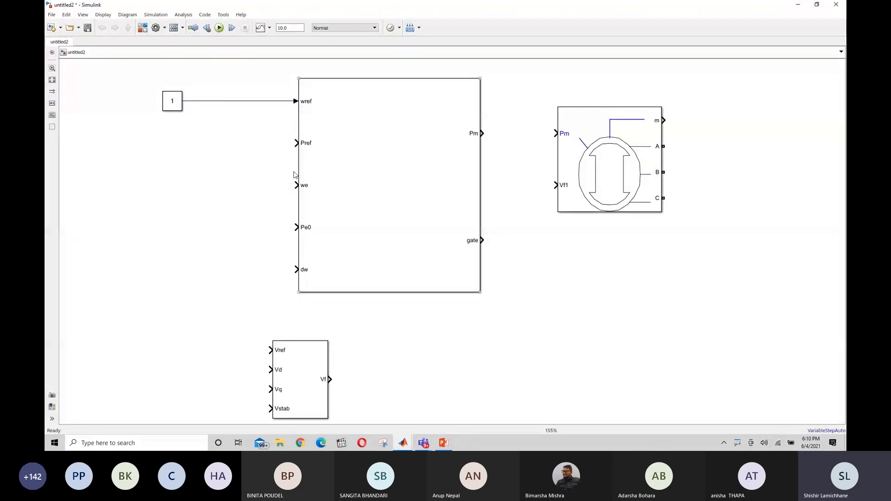
pyautogui.moveTo(296, 143)
pyautogui.mouseDown()
pyautogui.moveTo(281, 143)
pyautogui.moveTo(274, 193)
pyautogui.moveTo(295, 226)
pyautogui.moveTo(267, 205)
pyautogui.moveTo(283, 227)
pyautogui.mouseUp()
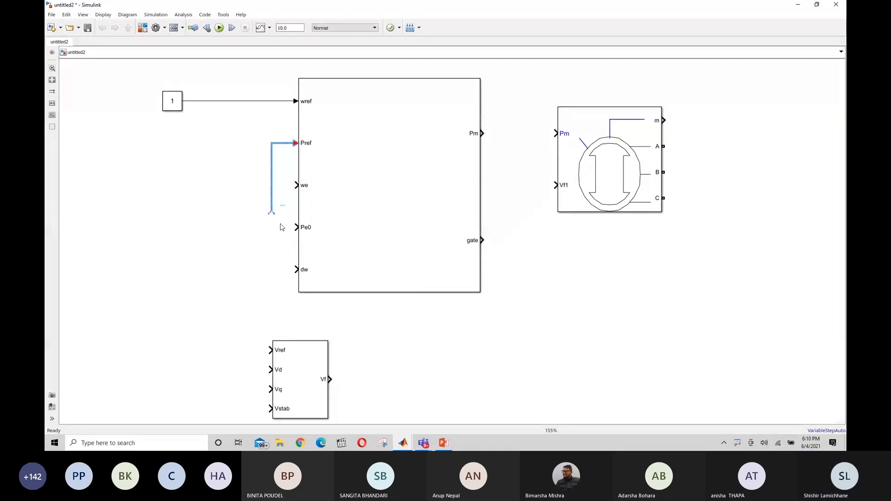
pyautogui.click(296, 227)
pyautogui.click(272, 211)
pyautogui.press('Delete')
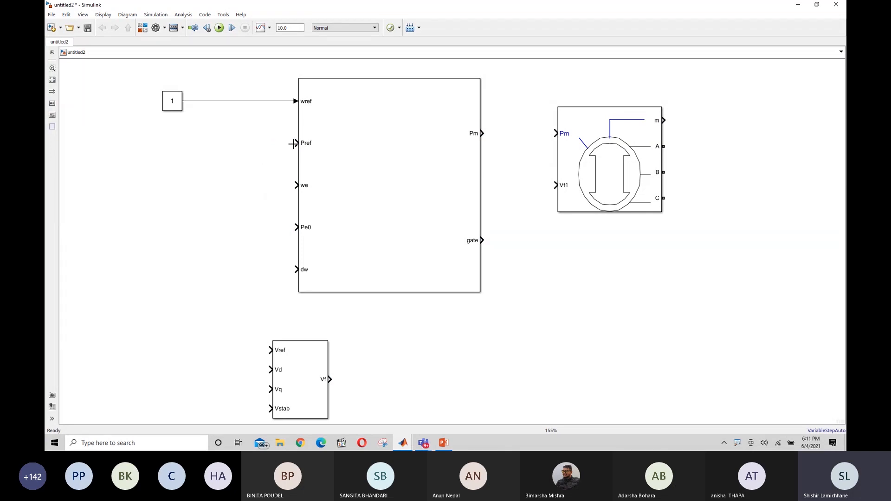
pyautogui.moveTo(295, 142)
pyautogui.mouseDown()
pyautogui.moveTo(281, 146)
pyautogui.moveTo(290, 227)
pyautogui.moveTo(260, 172)
pyautogui.mouseUp()
pyautogui.press('Delete')
# - Move the Synchronous Machine pu Standard block slightly down and to the left in the model
pyautogui.click(314, 269)
pyautogui.click(246, 292)
pyautogui.click(369, 219)
pyautogui.click(556, 311)
pyautogui.moveTo(601, 173); pyautogui.dragTo(593, 179)
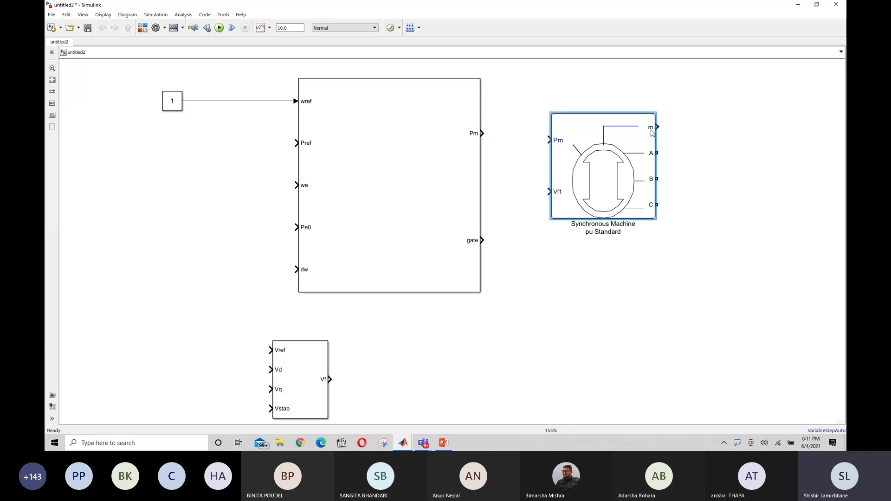
pyautogui.click(734, 134)
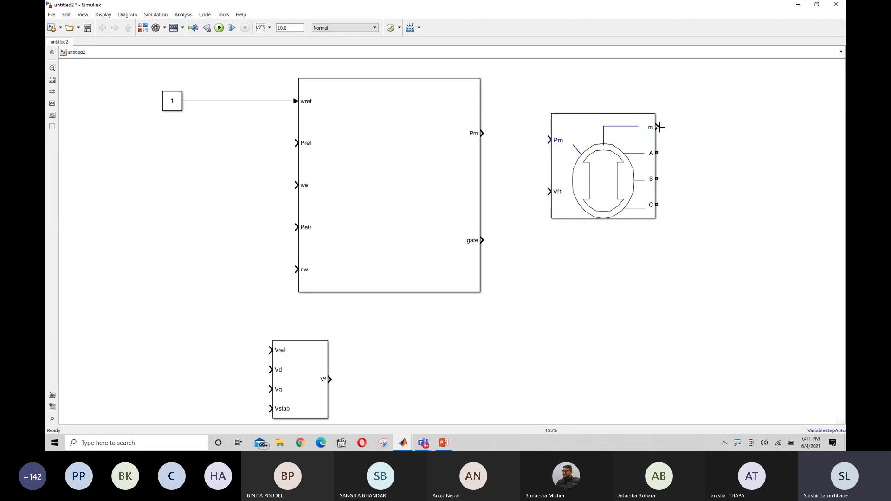
pyautogui.click(627, 167)
pyautogui.click(711, 165)
pyautogui.click(557, 204)
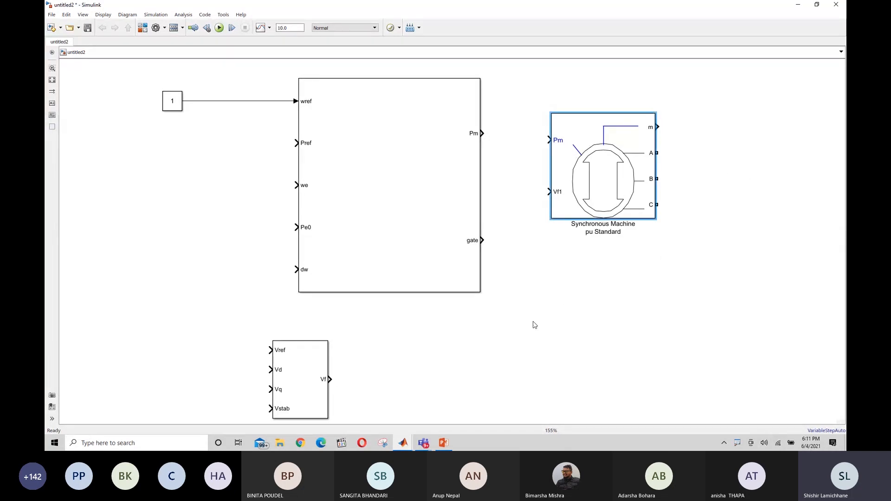
pyautogui.click(580, 333)
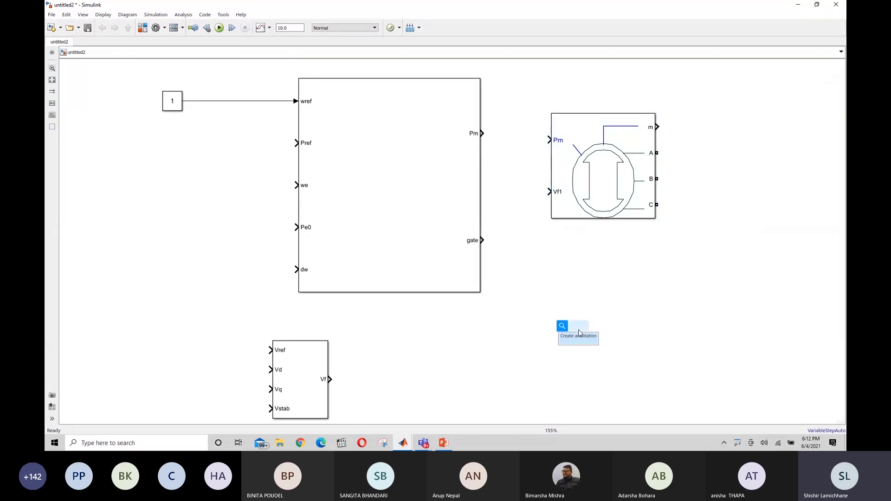
pyautogui.write('bus')
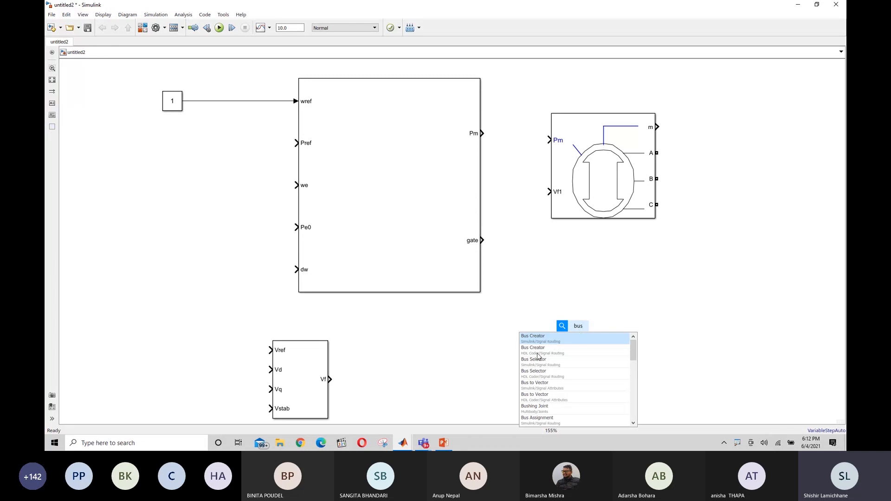
pyautogui.click(565, 365)
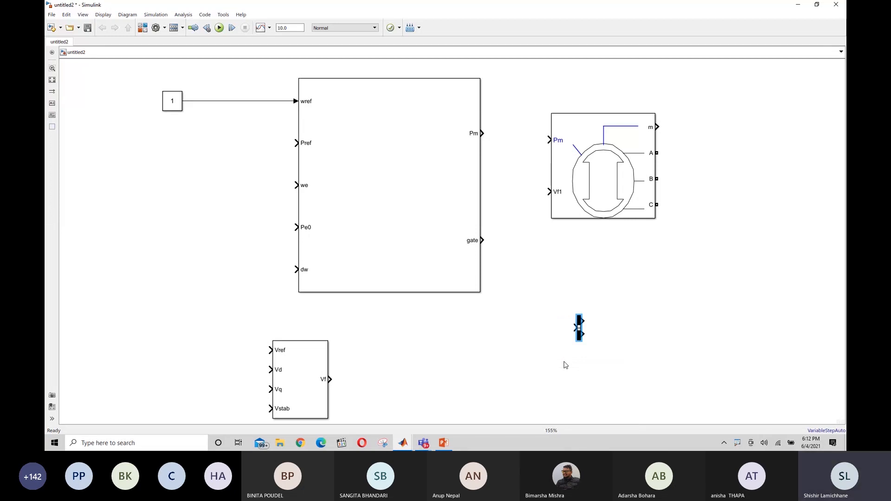
pyautogui.press('Delete')
# - Add a Simulink Bus Selector block and place it to the right of the synchronous machine, level with its m output
pyautogui.doubleClick(581, 334)
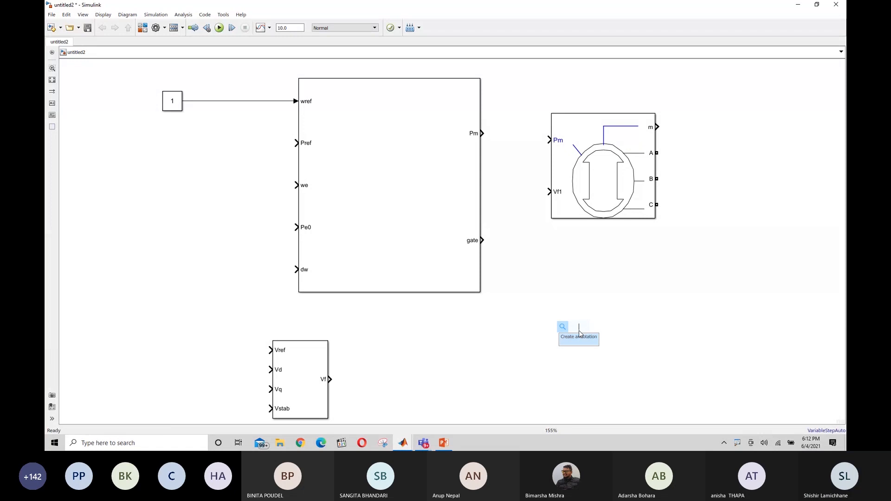
pyautogui.write('bus')
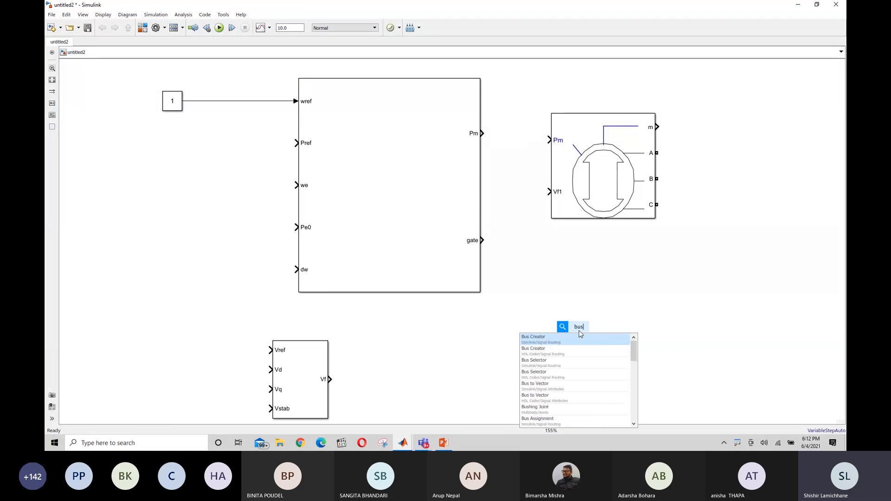
pyautogui.click(545, 365)
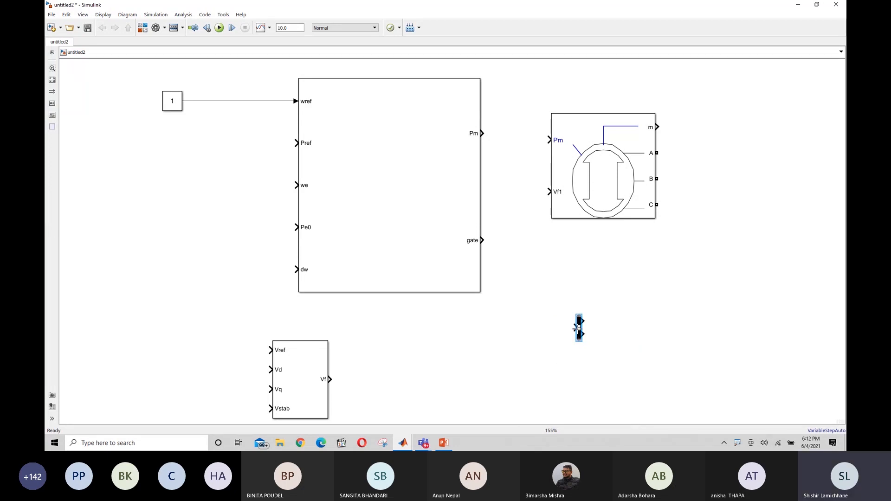
pyautogui.moveTo(580, 335); pyautogui.dragTo(714, 132)
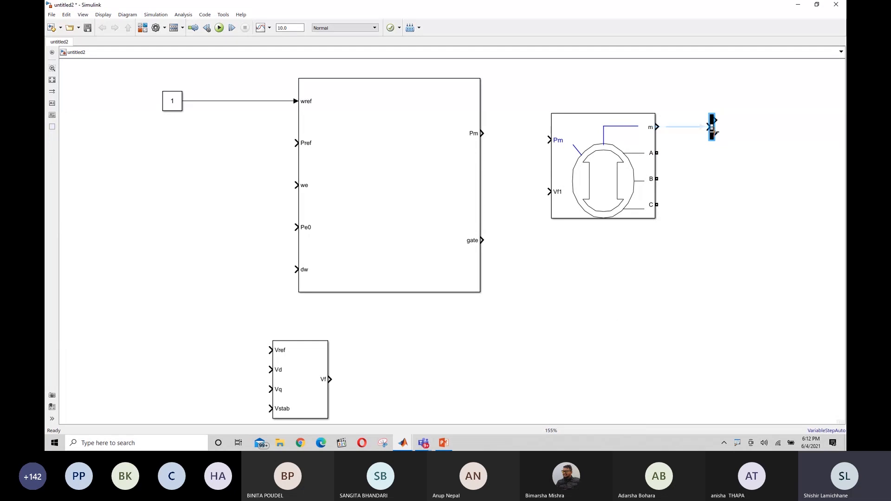
pyautogui.click(708, 195)
pyautogui.click(713, 132)
pyautogui.moveTo(296, 227)
pyautogui.mouseDown()
pyautogui.moveTo(258, 175)
pyautogui.moveTo(291, 135)
pyautogui.moveTo(297, 143)
pyautogui.moveTo(263, 169)
pyautogui.moveTo(291, 237)
pyautogui.mouseUp()
pyautogui.press('Delete')
pyautogui.moveTo(657, 127); pyautogui.dragTo(706, 127)
pyautogui.click(689, 130)
pyautogui.press('Delete')
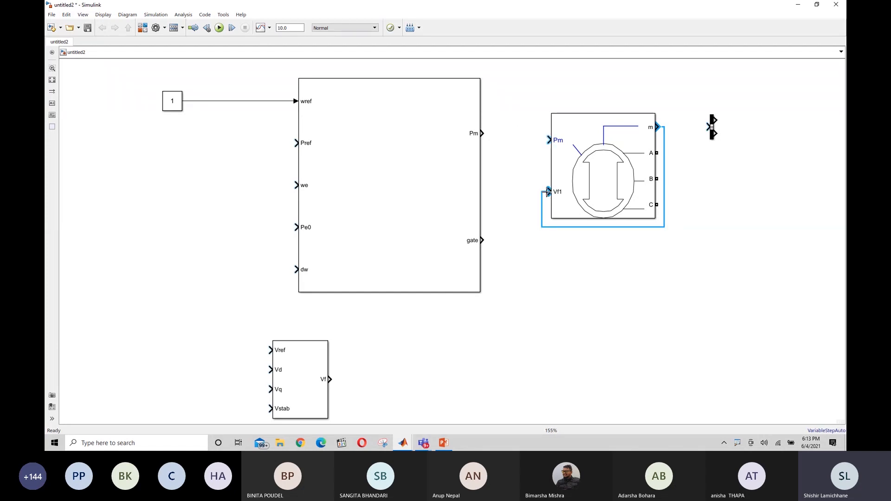
# - Connect the synchronous machine's m output to the Bus Selector, and enlarge that block while keeping it aligned with m
pyautogui.click(709, 127)
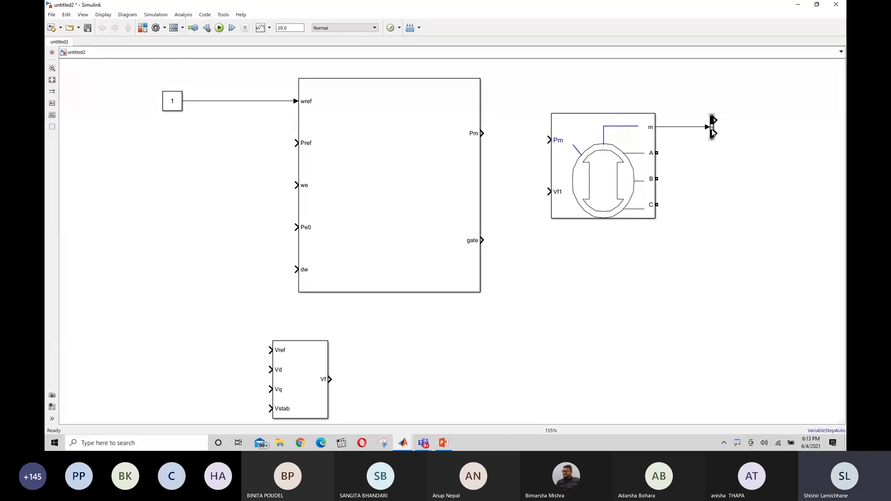
pyautogui.click(713, 135)
pyautogui.moveTo(715, 141); pyautogui.dragTo(732, 182)
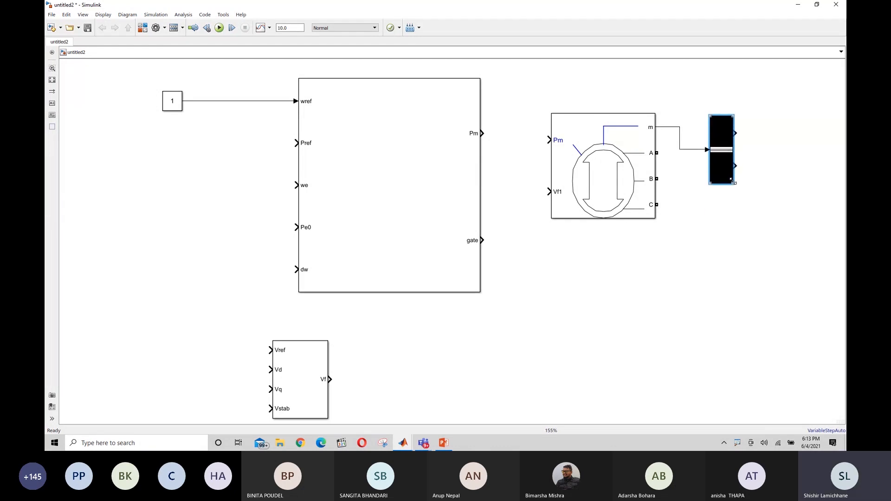
pyautogui.click(721, 256)
pyautogui.moveTo(718, 154); pyautogui.dragTo(728, 131)
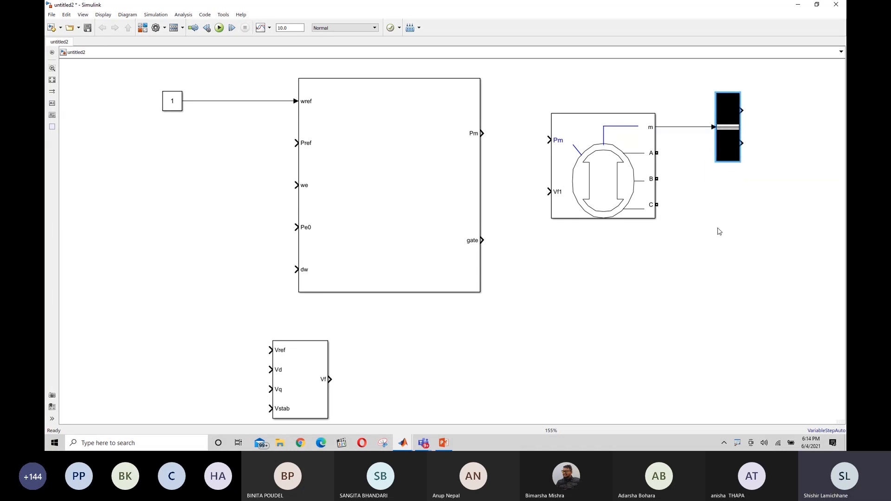
pyautogui.click(719, 231)
# - Remove the default entries signal1 and signal2 from the Bus Selector's selected signals
pyautogui.click(728, 139)
pyautogui.click(728, 140)
pyautogui.doubleClick(728, 139)
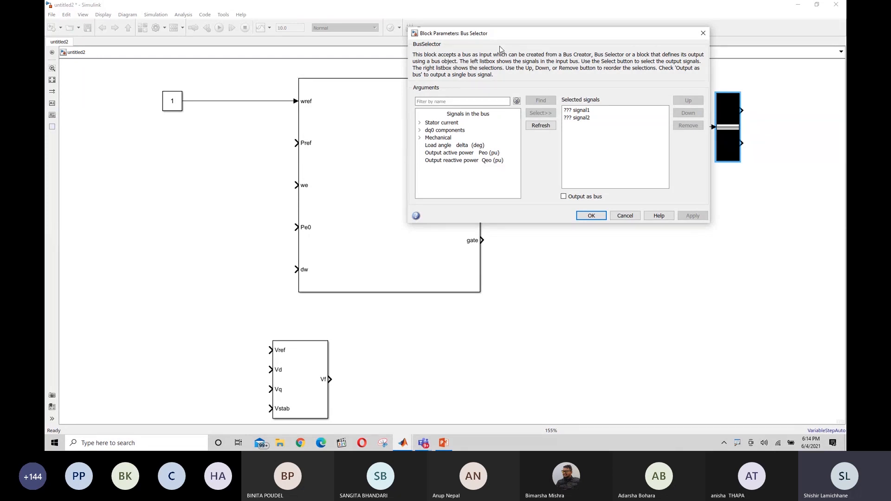
pyautogui.moveTo(562, 35); pyautogui.dragTo(514, 52)
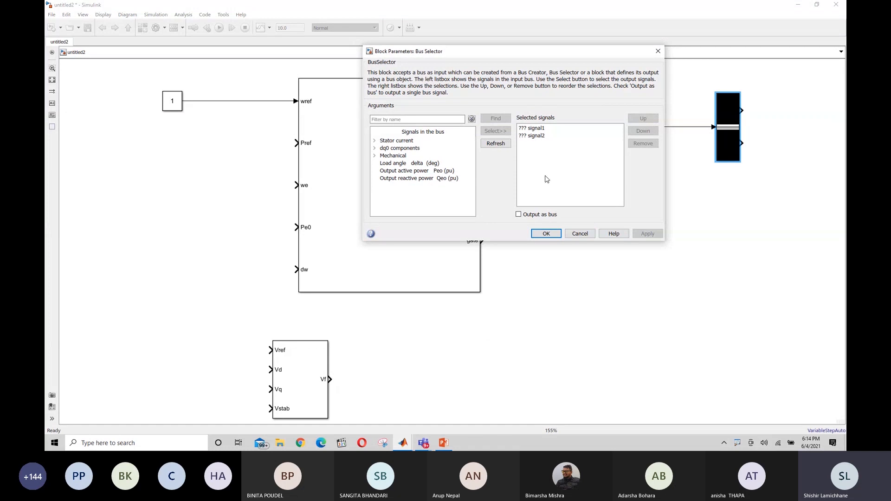
pyautogui.click(535, 128)
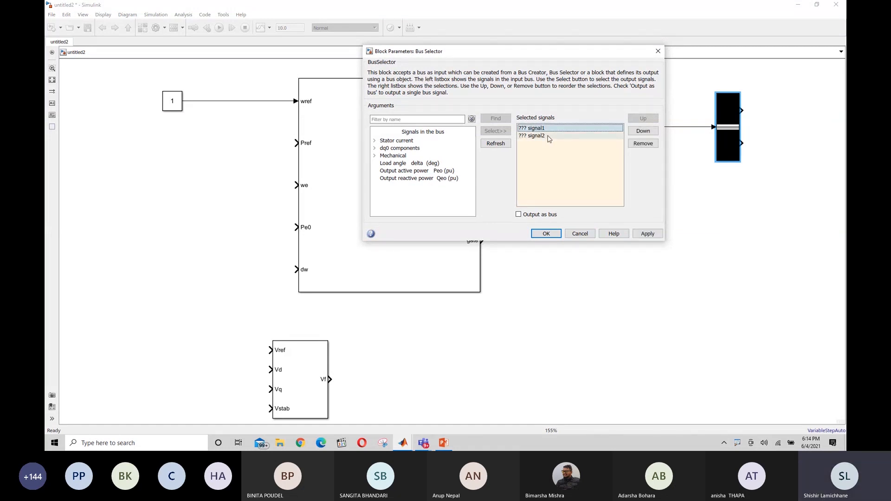
pyautogui.click(548, 137)
pyautogui.click(543, 129)
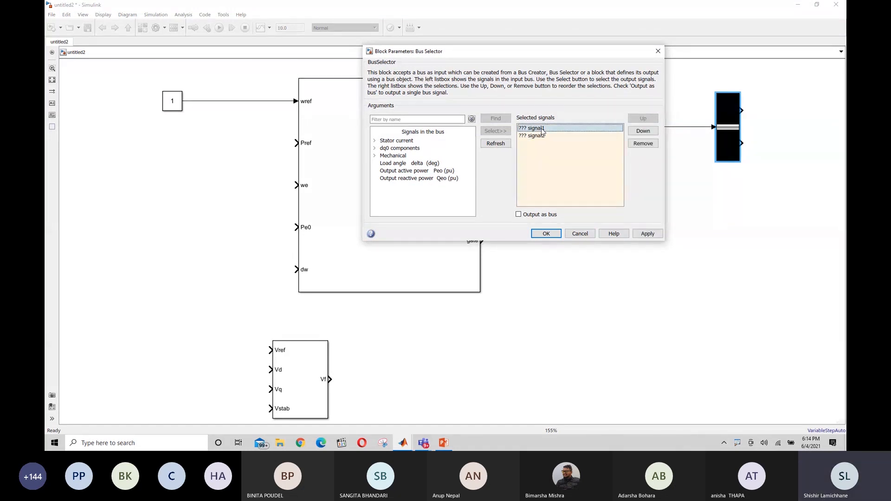
pyautogui.click(646, 144)
pyautogui.click(643, 144)
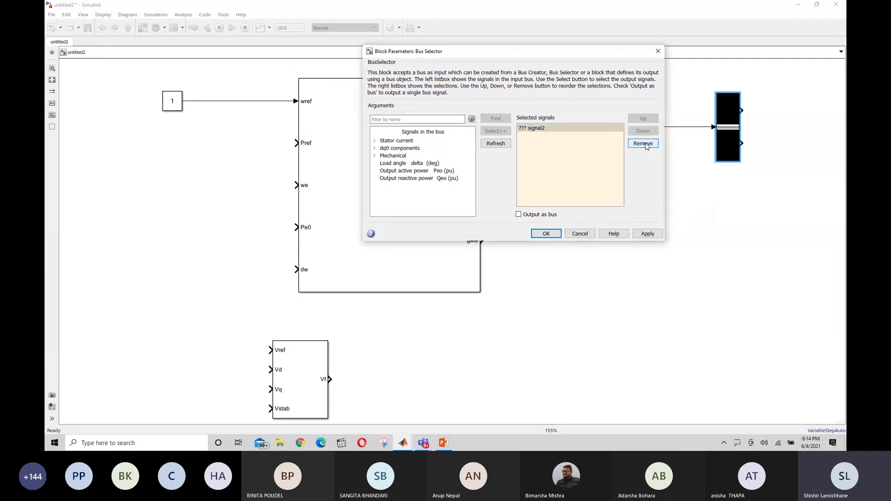
pyautogui.click(560, 130)
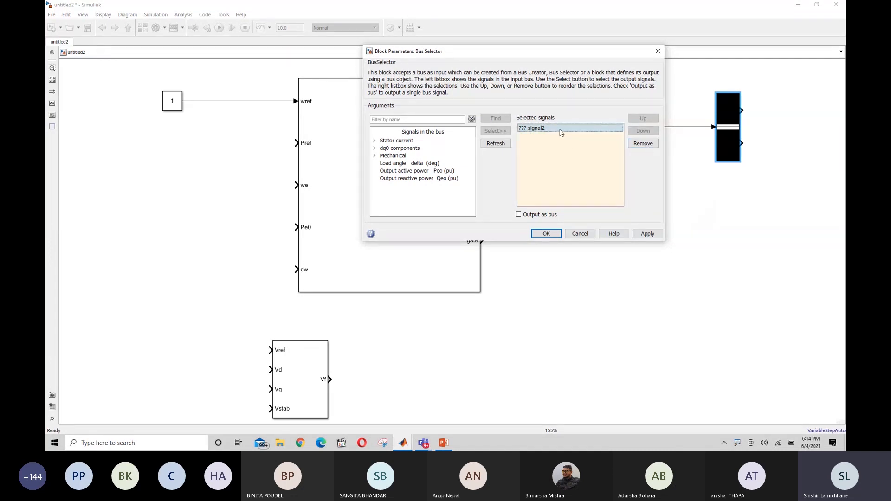
pyautogui.click(648, 145)
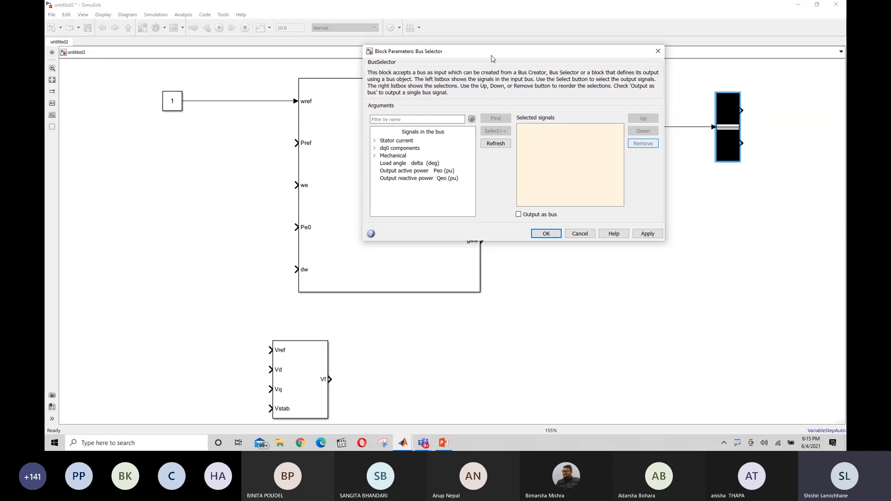
# - Examine which signals the Stator current and dq0 components groups offer in the Bus Selector
pyautogui.moveTo(513, 94); pyautogui.dragTo(521, 61)
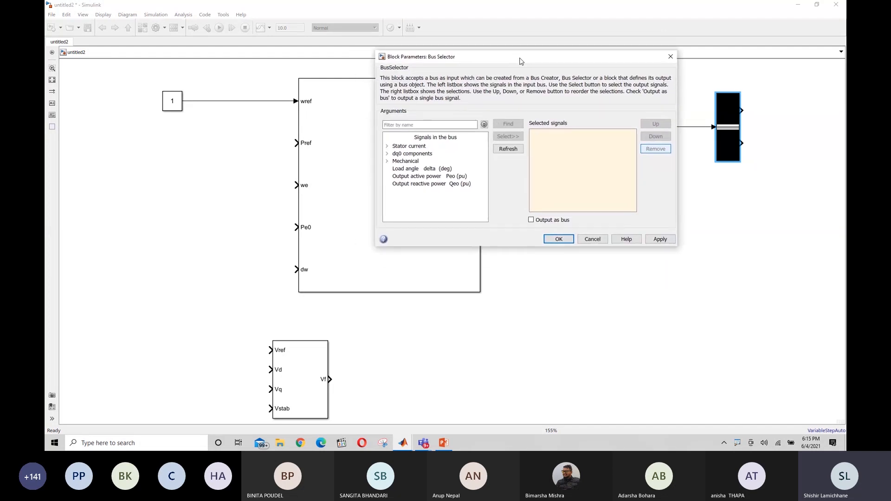
pyautogui.click(388, 148)
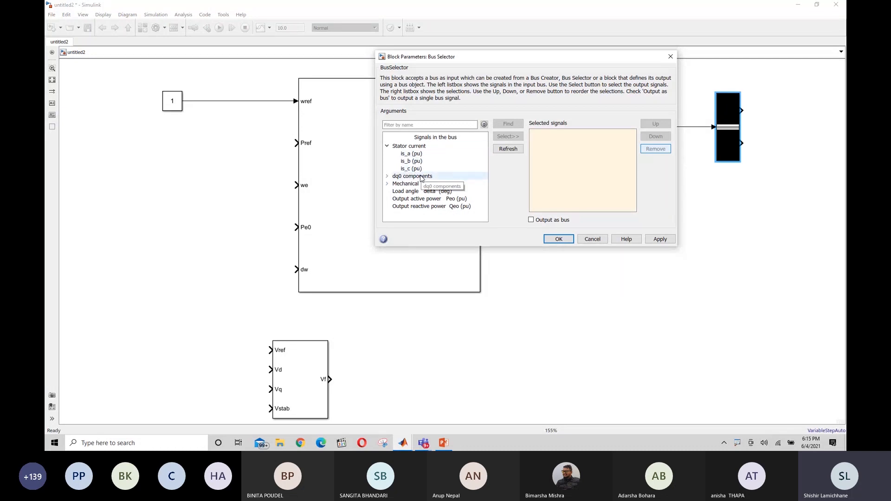
pyautogui.click(388, 146)
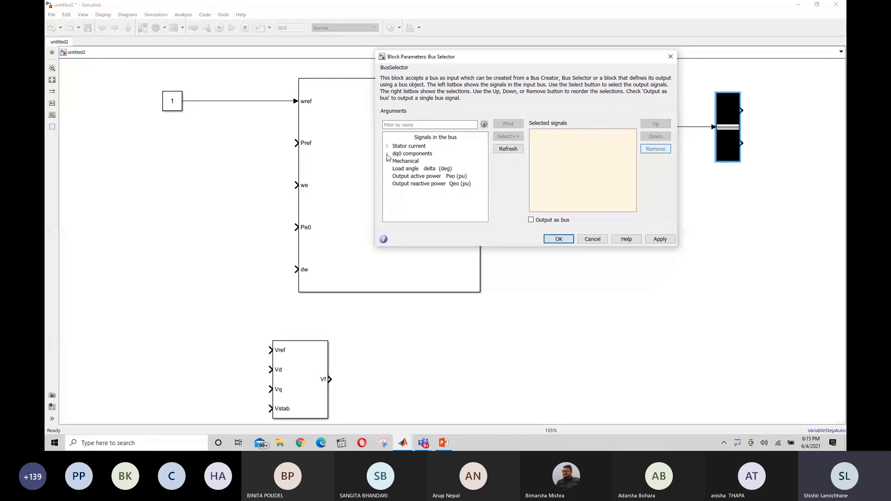
pyautogui.click(388, 154)
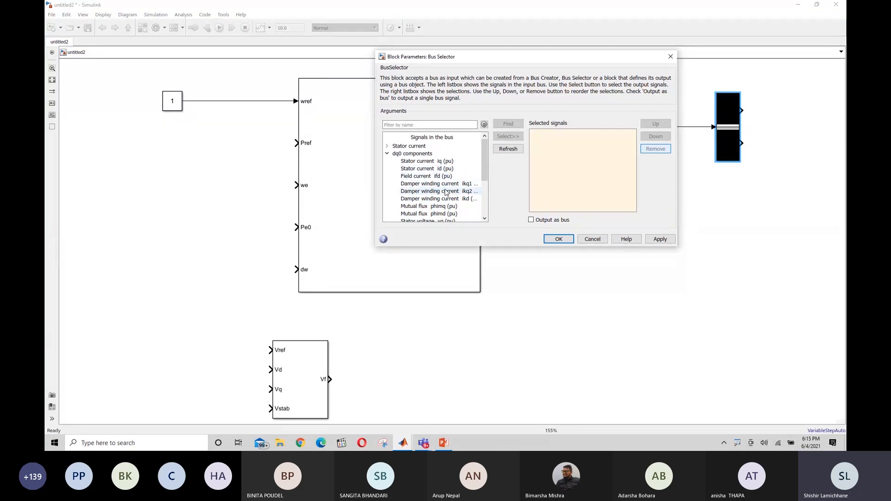
pyautogui.moveTo(486, 166); pyautogui.dragTo(487, 181)
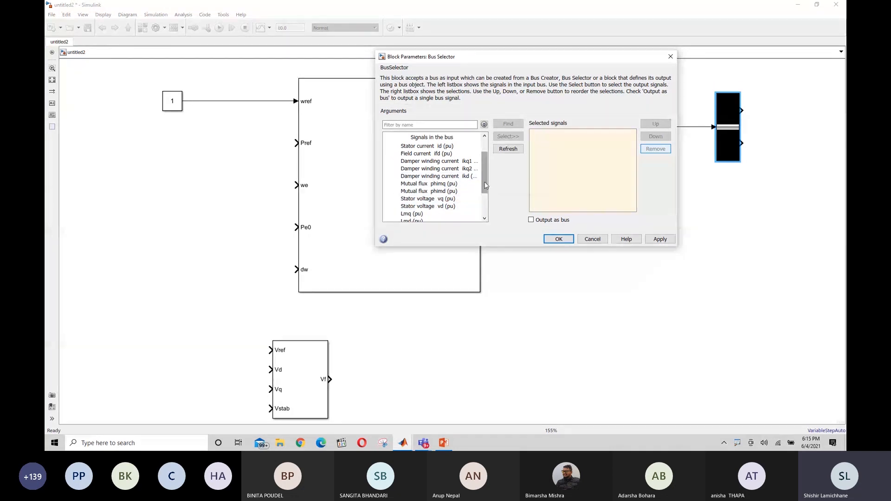
pyautogui.moveTo(485, 187); pyautogui.dragTo(484, 201)
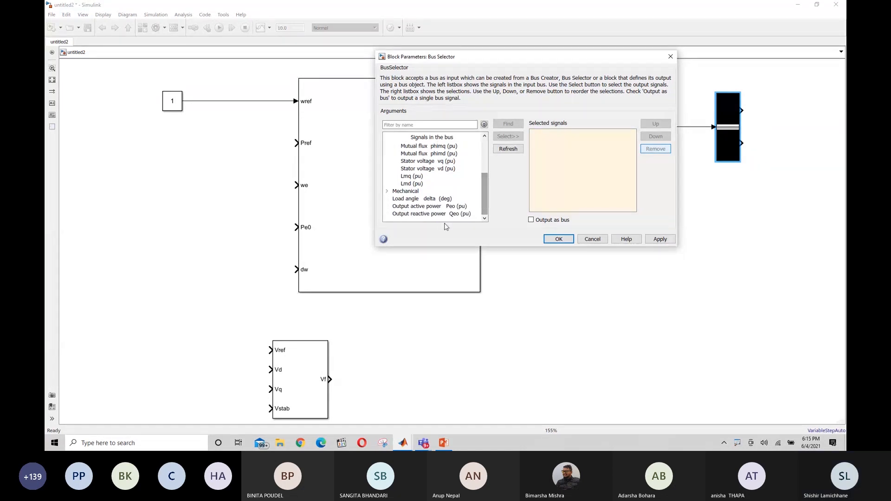
# - Add Rotor speed wm (pu) and Electrical power Pe (pu) from the Mechanical group to the Bus Selector's selected signals
pyautogui.click(388, 191)
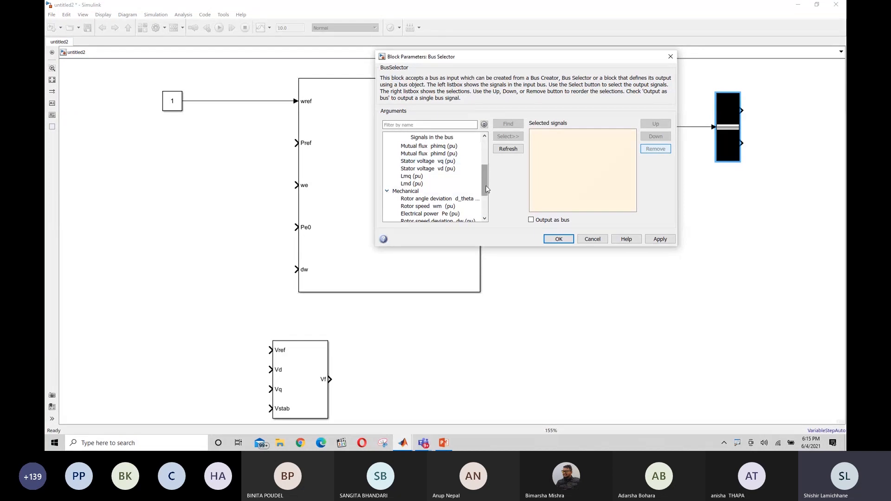
pyautogui.moveTo(486, 191); pyautogui.dragTo(487, 203)
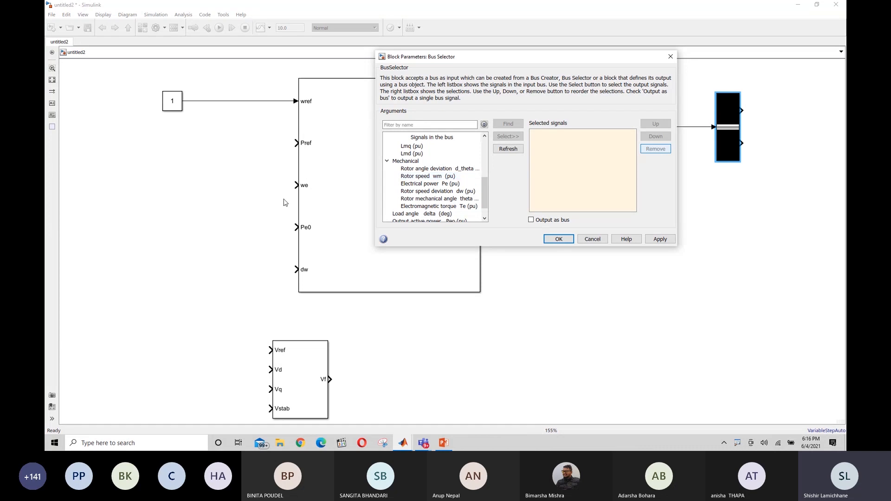
pyautogui.click(435, 179)
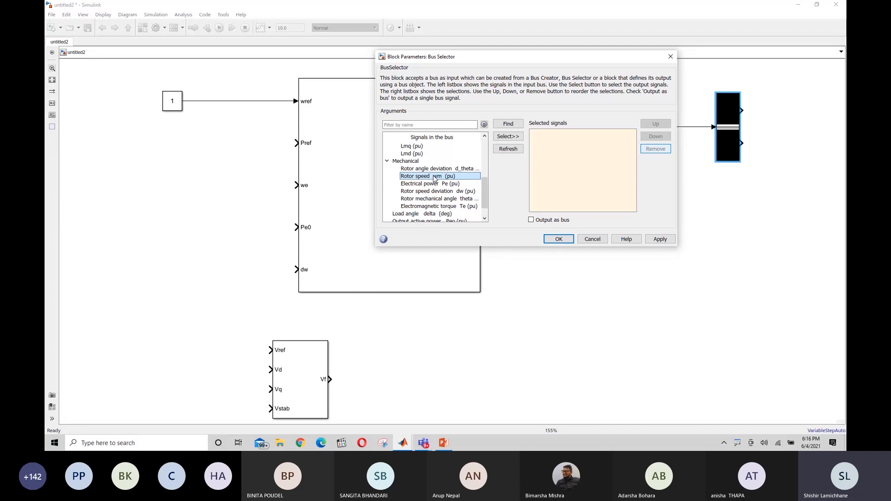
pyautogui.click(509, 139)
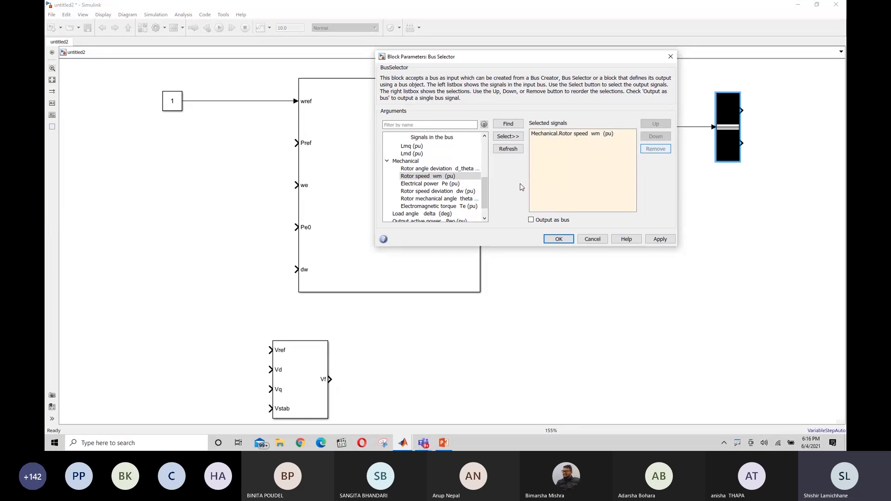
pyautogui.click(428, 186)
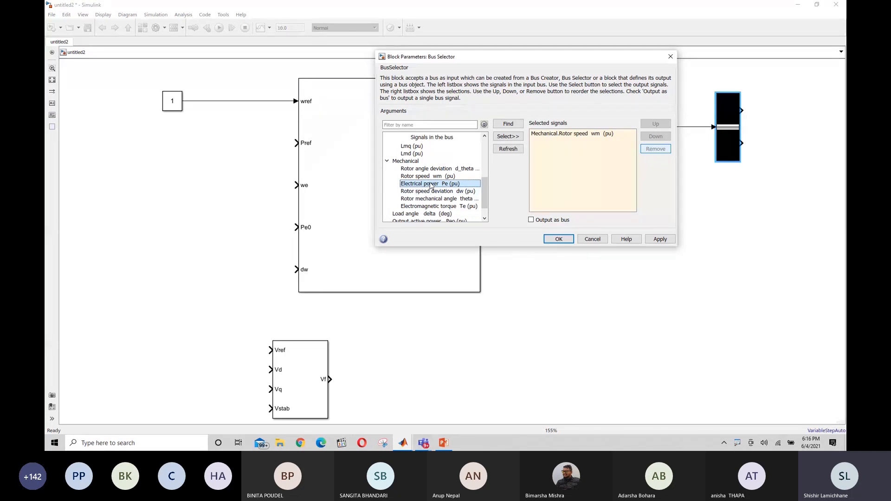
pyautogui.click(508, 138)
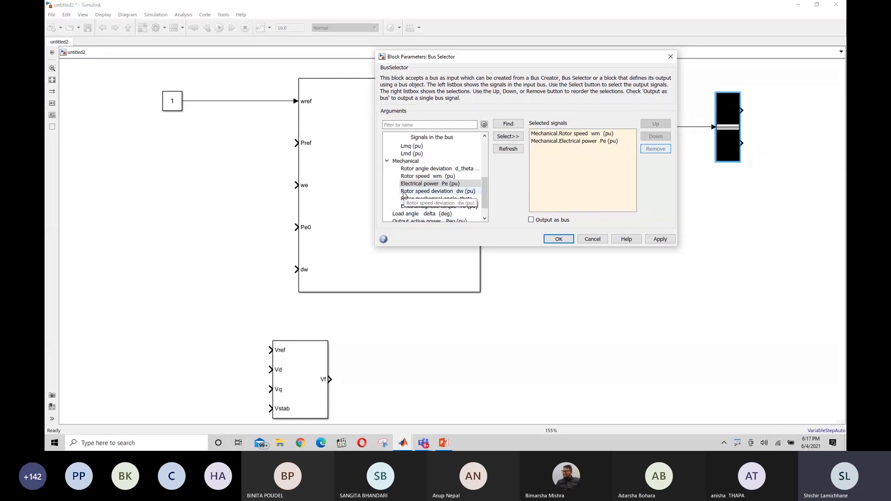
# - Add the Mechanical signal Rotor speed deviation dw (pu) to the Bus Selector's outputs and apply the selection
pyautogui.click(441, 184)
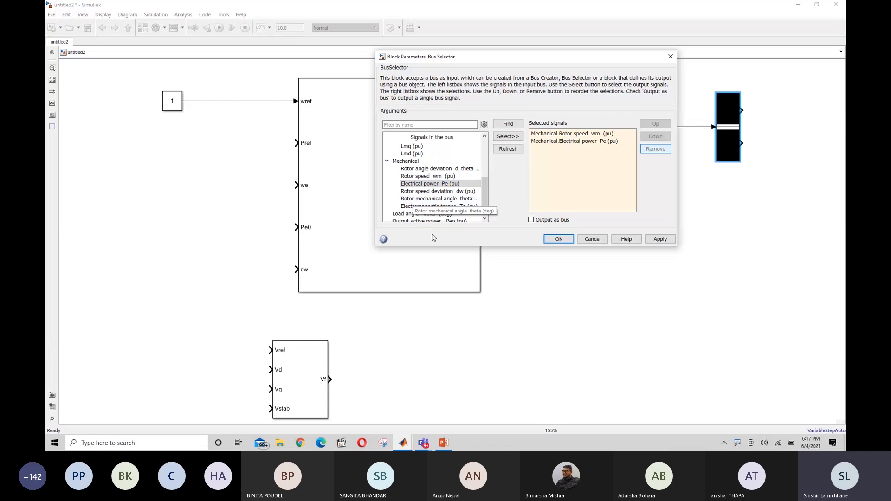
pyautogui.click(424, 192)
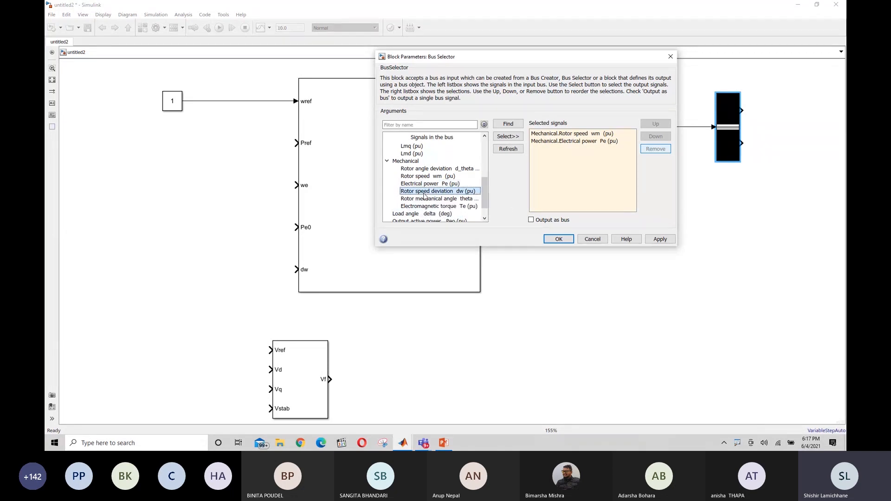
pyautogui.click(511, 139)
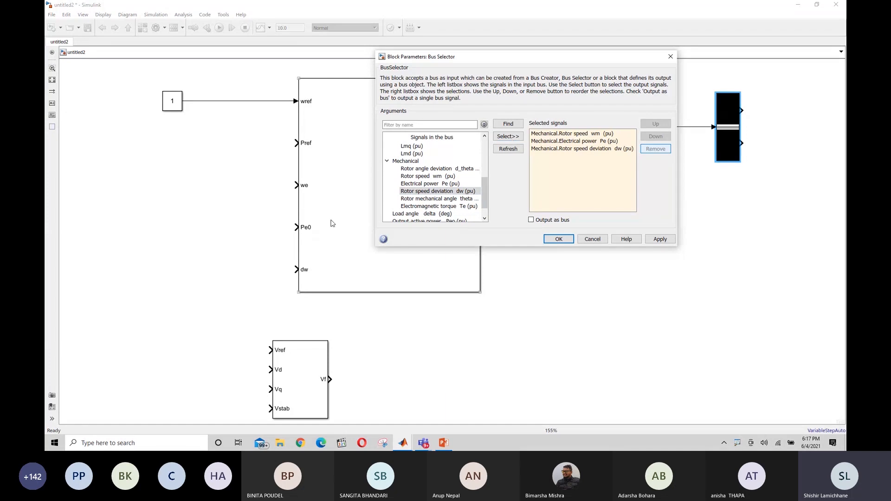
pyautogui.click(661, 239)
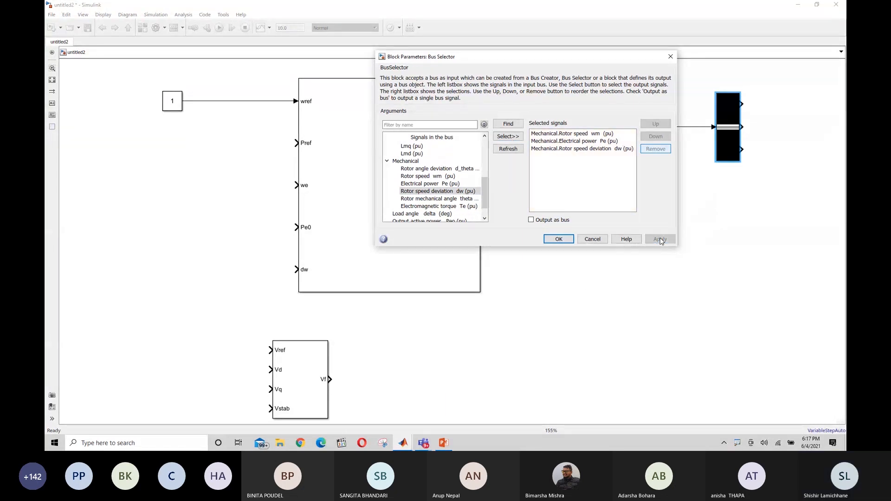
pyautogui.click(559, 239)
pyautogui.click(764, 163)
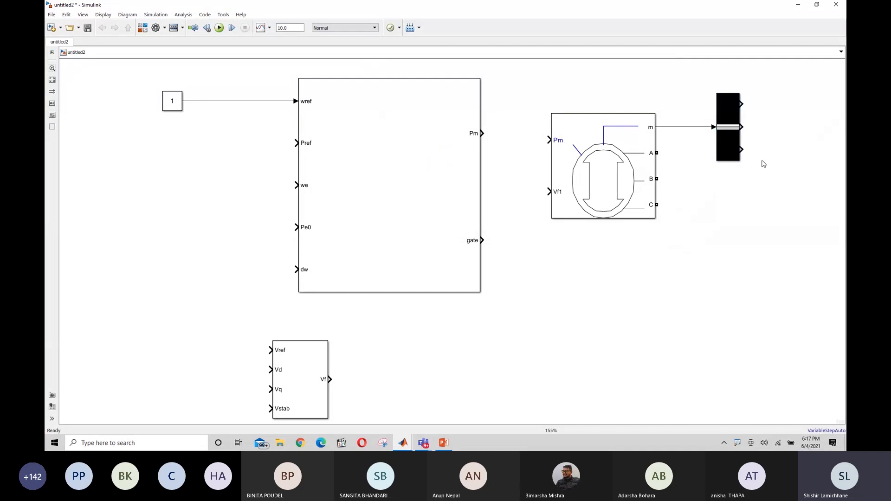
# - Shrink the Hydraulic Turbine and Governor block in both width and height, keeping its upper-left corner in place
pyautogui.click(729, 114)
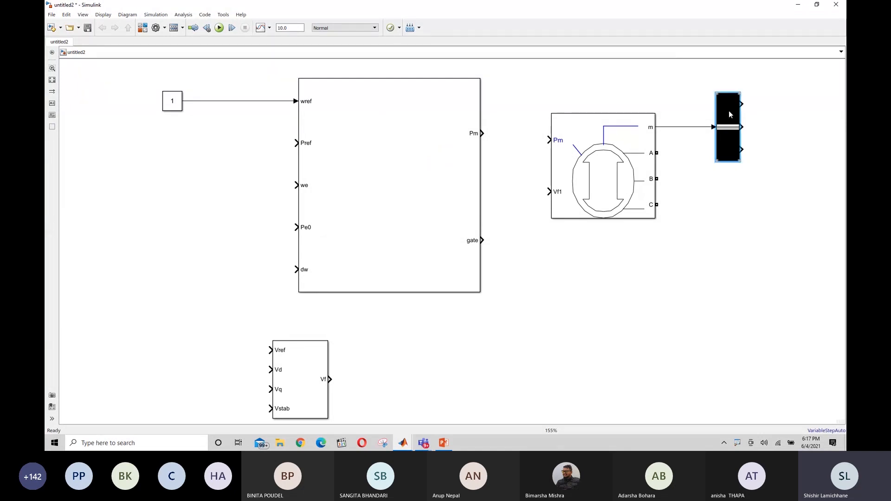
pyautogui.click(342, 255)
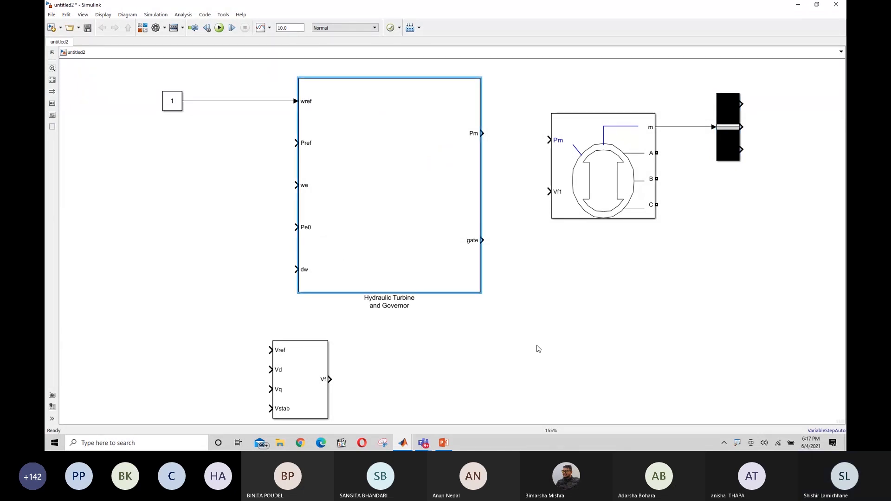
pyautogui.click(538, 345)
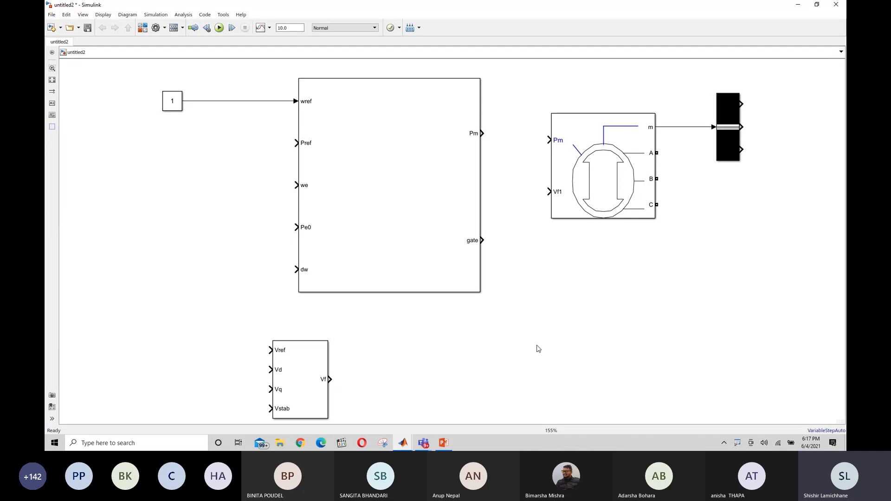
pyautogui.click(433, 252)
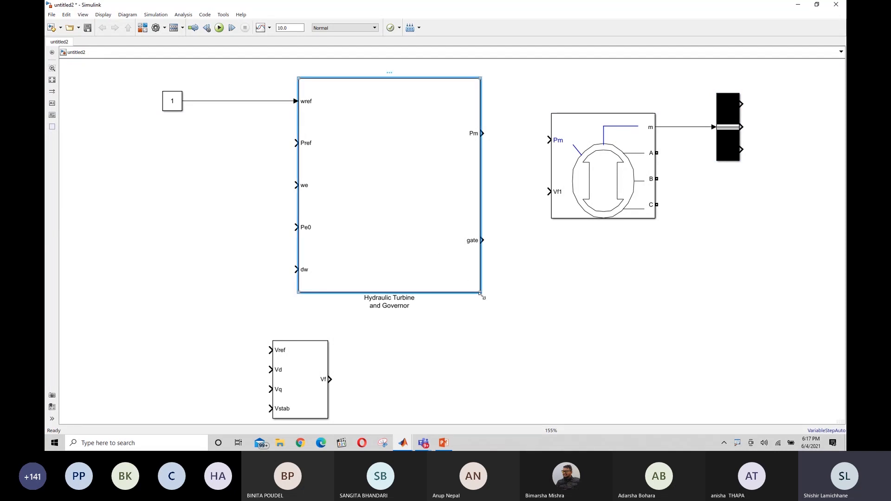
pyautogui.moveTo(481, 293); pyautogui.dragTo(363, 221)
# - Move the Excitation System block up beneath the governor block and enlarge it to about twice its width and height
pyautogui.moveTo(298, 368); pyautogui.dragTo(292, 279)
pyautogui.click(478, 318)
pyautogui.click(292, 286)
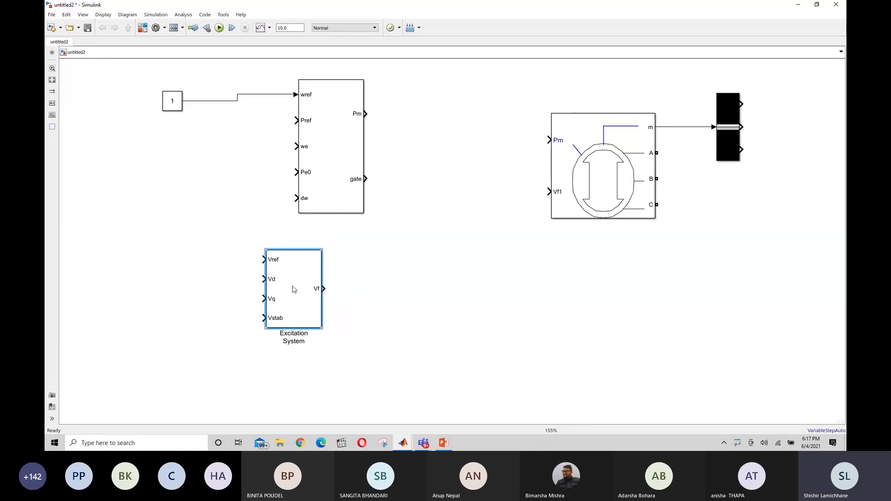
pyautogui.moveTo(323, 328); pyautogui.dragTo(384, 407)
# - Switch to Microsoft Teams to check the meeting participants, and return to the untitled2 Simulink model
pyautogui.moveTo(422, 447)
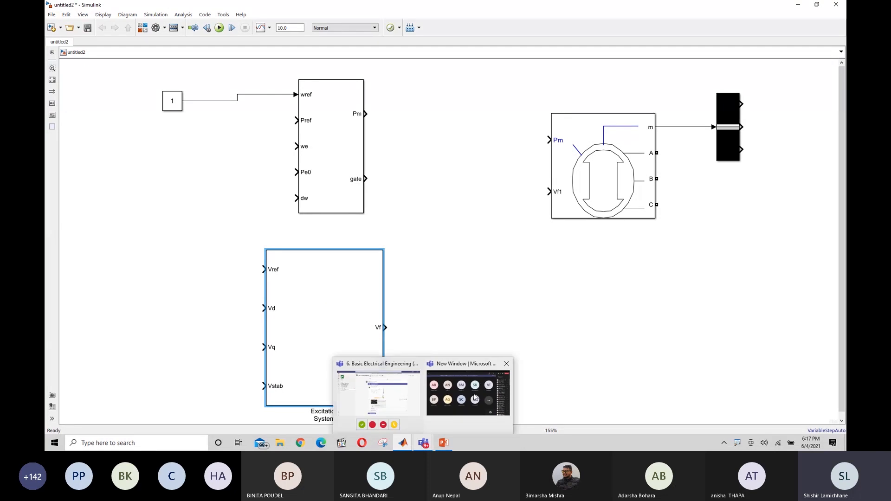
pyautogui.click(474, 398)
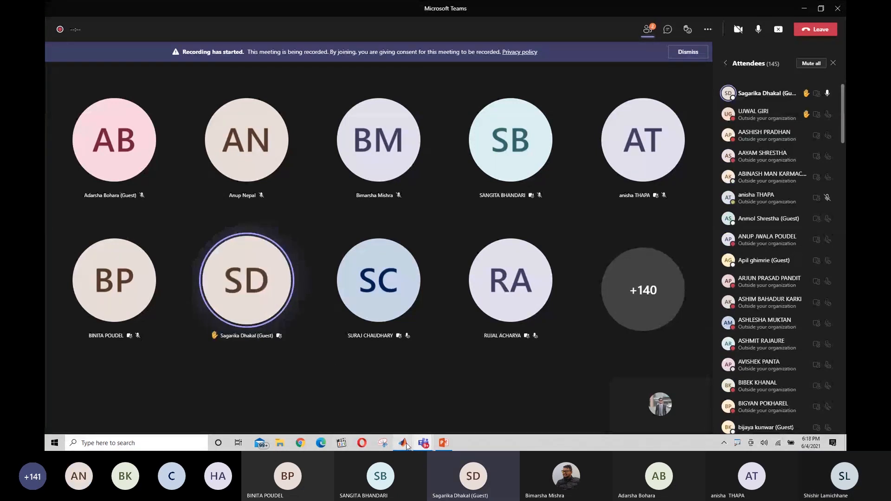
pyautogui.moveTo(407, 446)
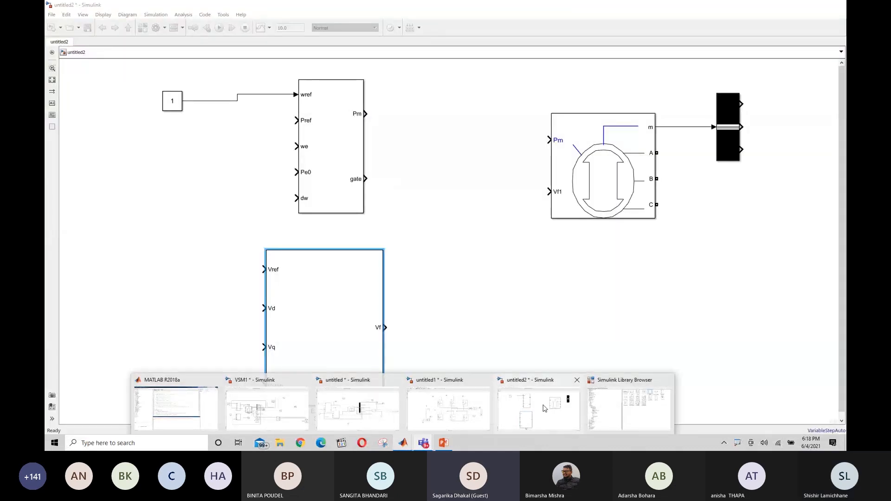
pyautogui.click(545, 408)
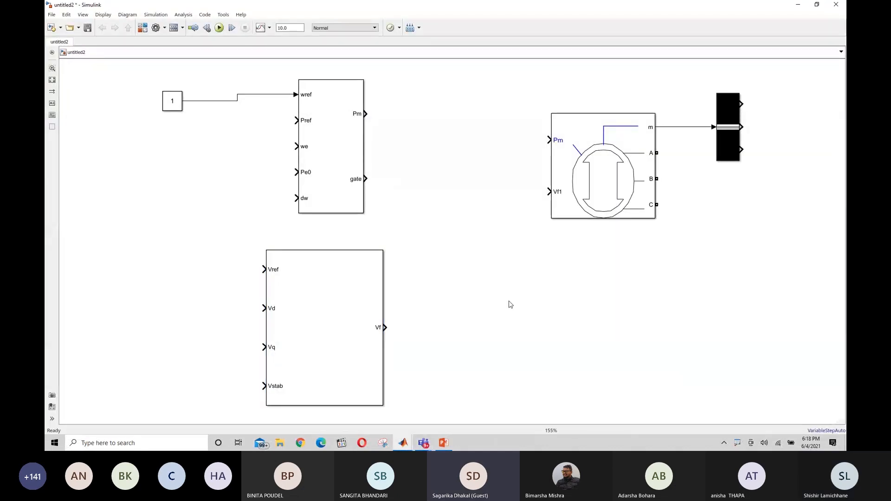
# - Review the Bus Selector's selected signals and the available Load angle delta and Output active power Peo signals
pyautogui.doubleClick(722, 132)
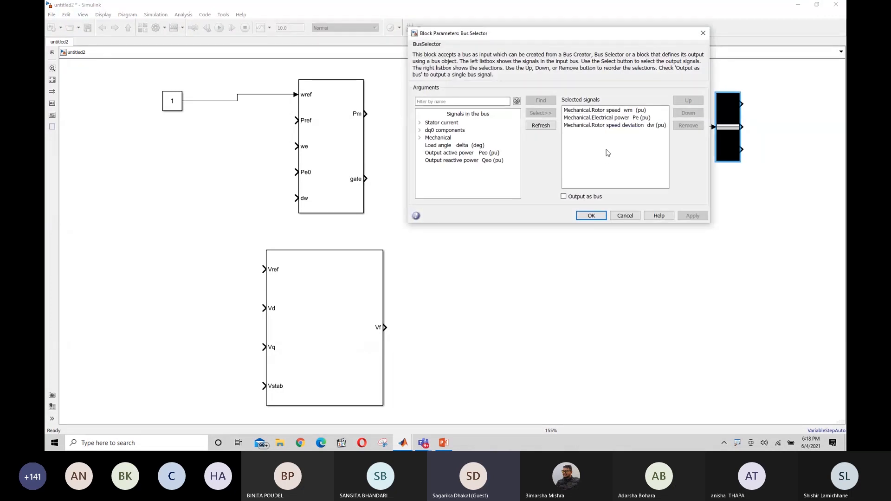
pyautogui.click(432, 147)
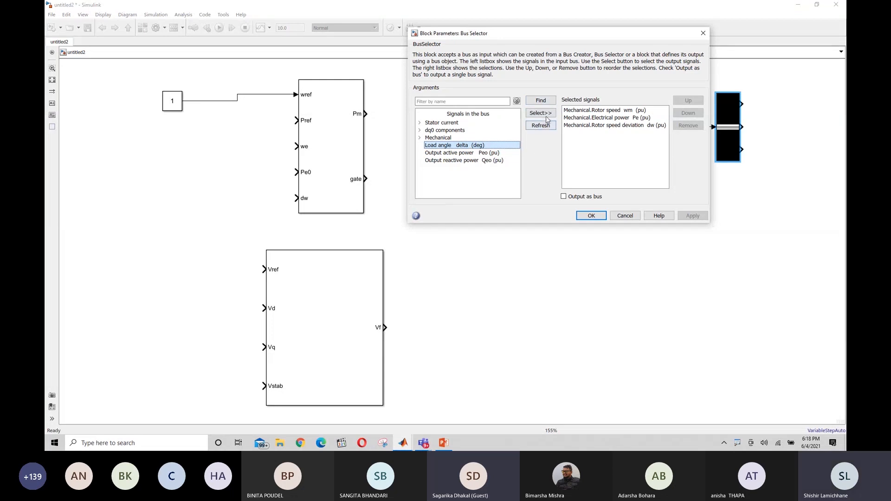
pyautogui.click(539, 173)
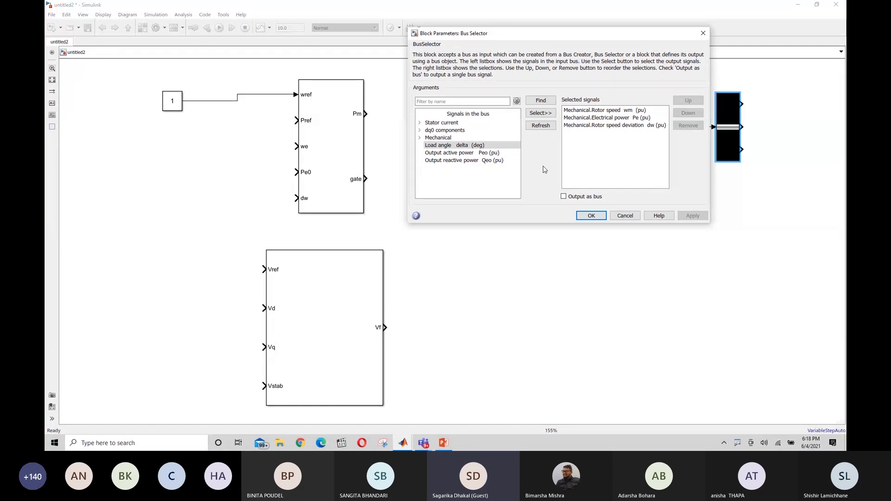
pyautogui.click(463, 153)
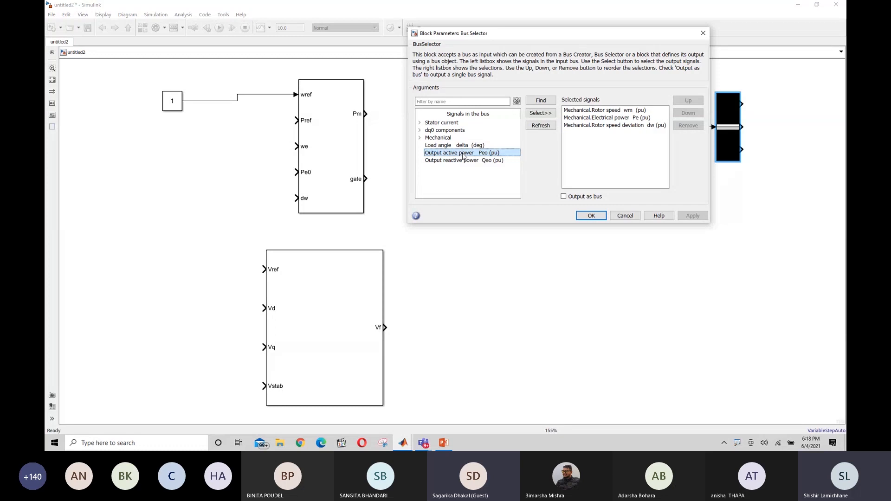
pyautogui.click(458, 184)
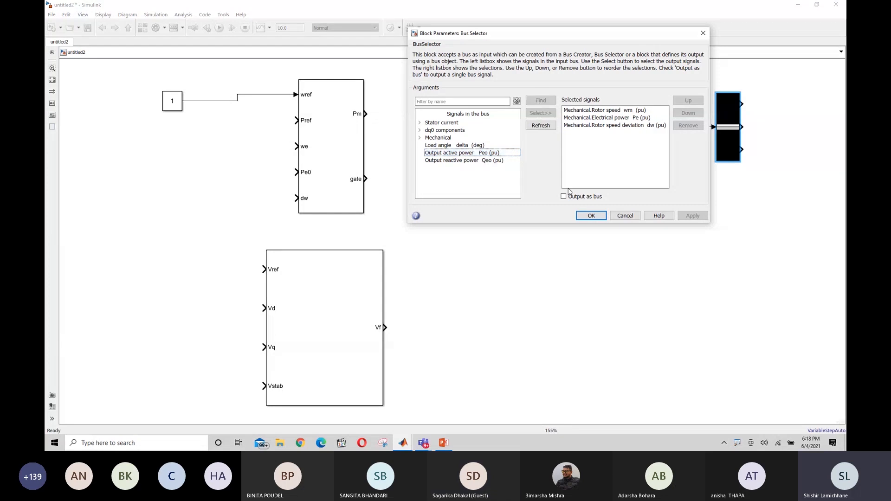
pyautogui.click(440, 156)
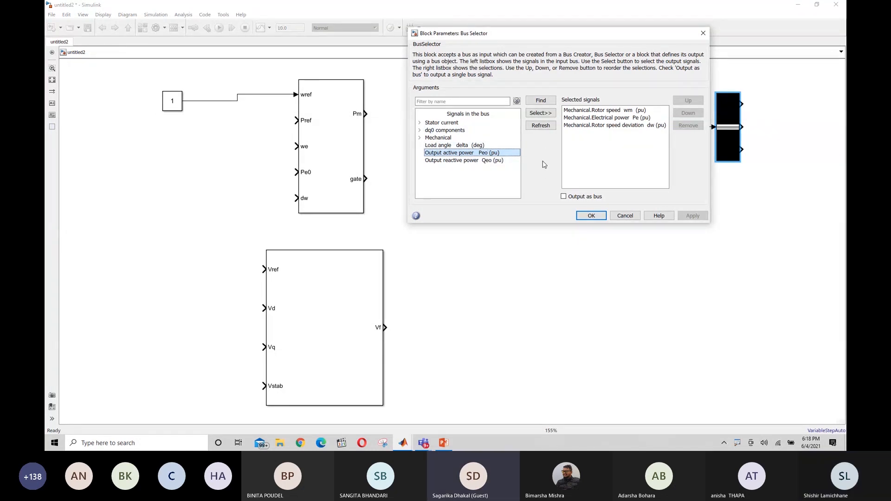
pyautogui.click(546, 148)
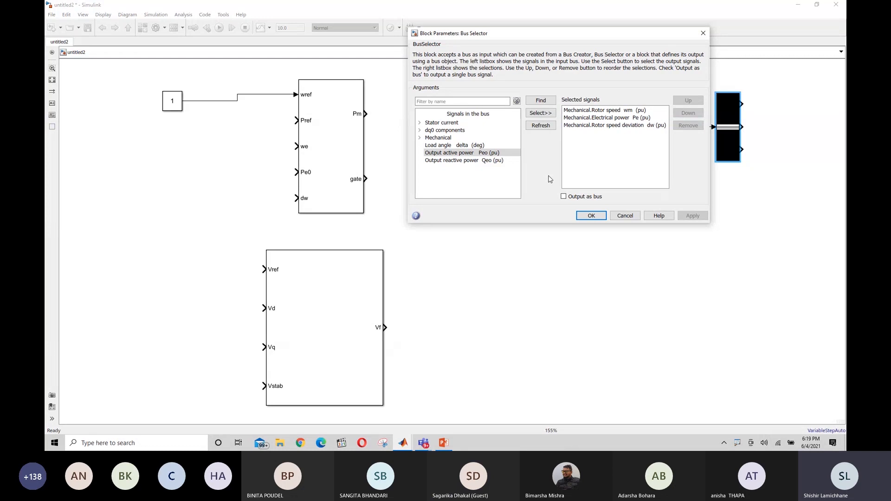
pyautogui.click(593, 217)
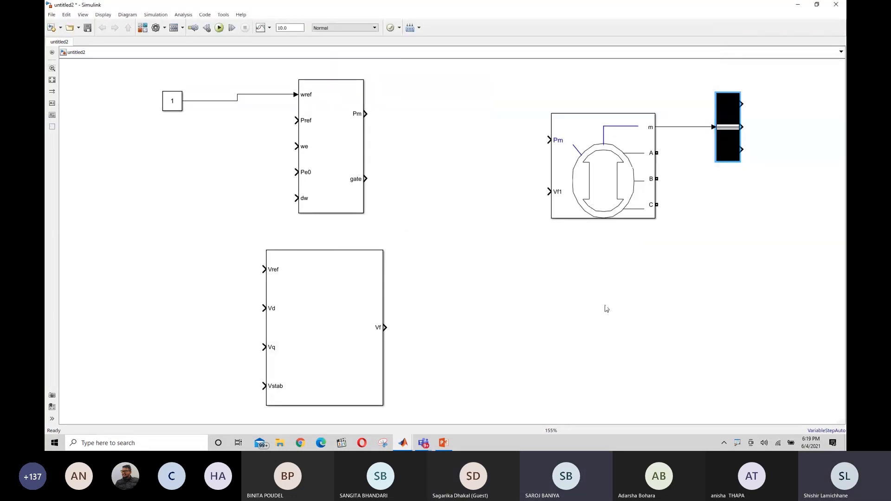
pyautogui.click(555, 333)
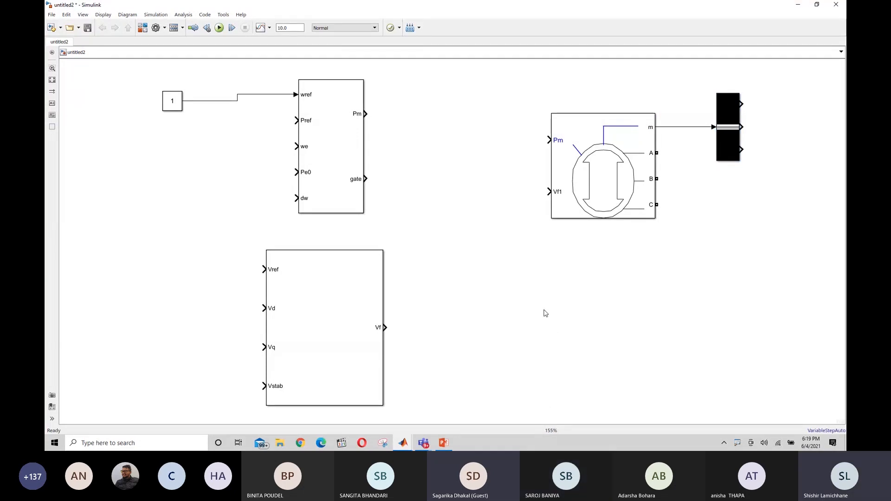
pyautogui.doubleClick(579, 292)
pyautogui.click(686, 346)
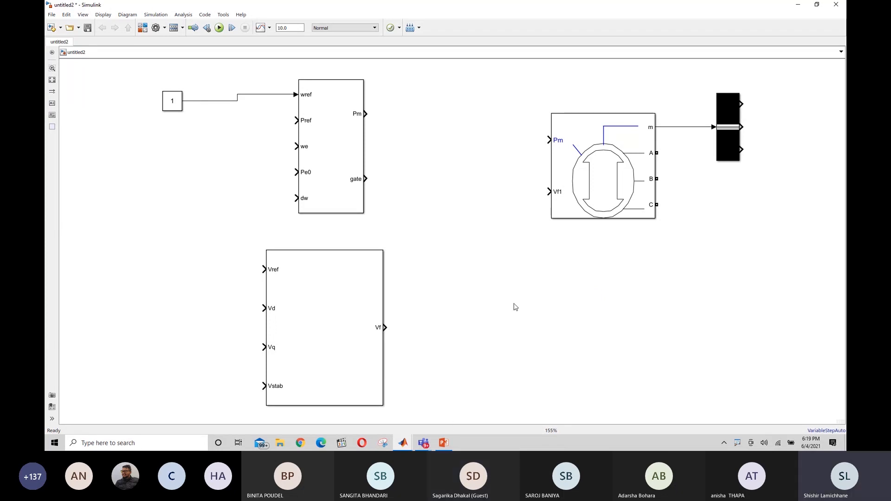
pyautogui.moveTo(513, 303); pyautogui.dragTo(561, 329)
pyautogui.moveTo(532, 297); pyautogui.dragTo(551, 338)
# - Stretch the Bus Selector block slightly downward to make it a little taller
pyautogui.click(724, 134)
pyautogui.moveTo(740, 162)
pyautogui.mouseDown()
pyautogui.moveTo(736, 183)
pyautogui.moveTo(740, 168)
pyautogui.mouseUp()
pyautogui.click(549, 293)
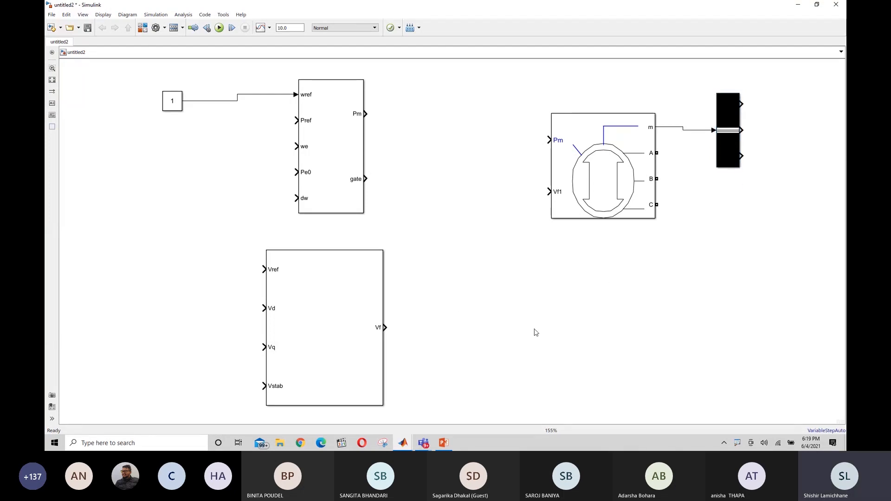
# - Reduce the Hydraulic Turbine and Governor block slightly further in width and height
pyautogui.click(357, 198)
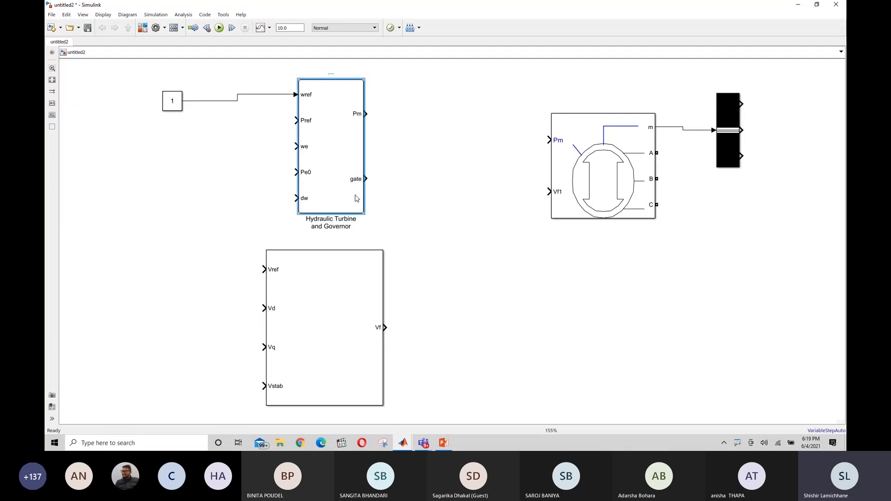
pyautogui.moveTo(365, 214); pyautogui.dragTo(357, 203)
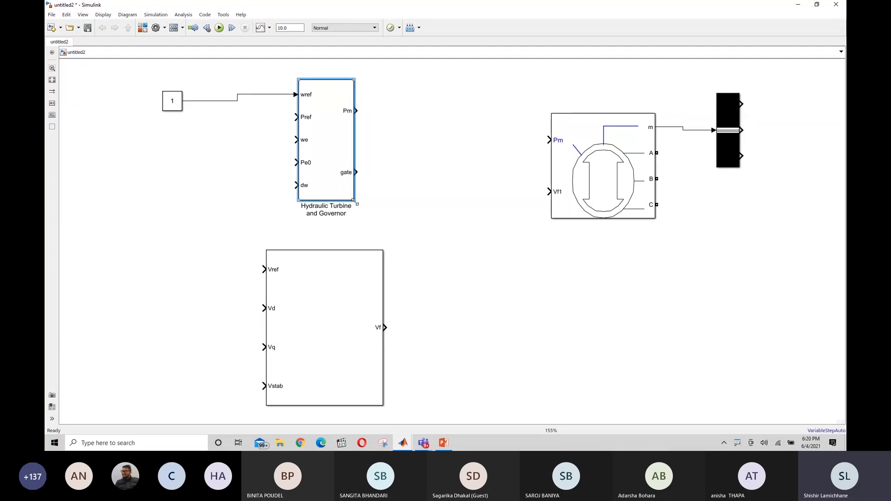
pyautogui.click(461, 241)
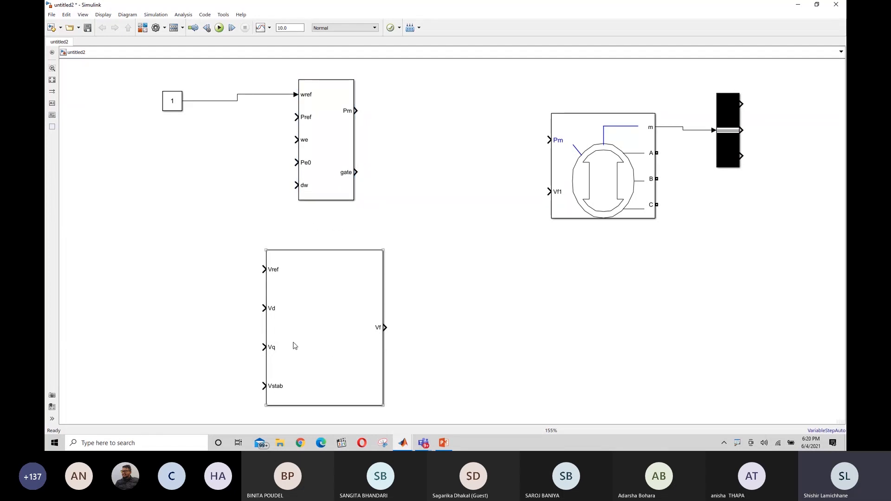
# - Move the Excitation System block up beneath the Hydraulic Turbine and Governor block and enlarge it slightly
pyautogui.moveTo(295, 346); pyautogui.dragTo(317, 305)
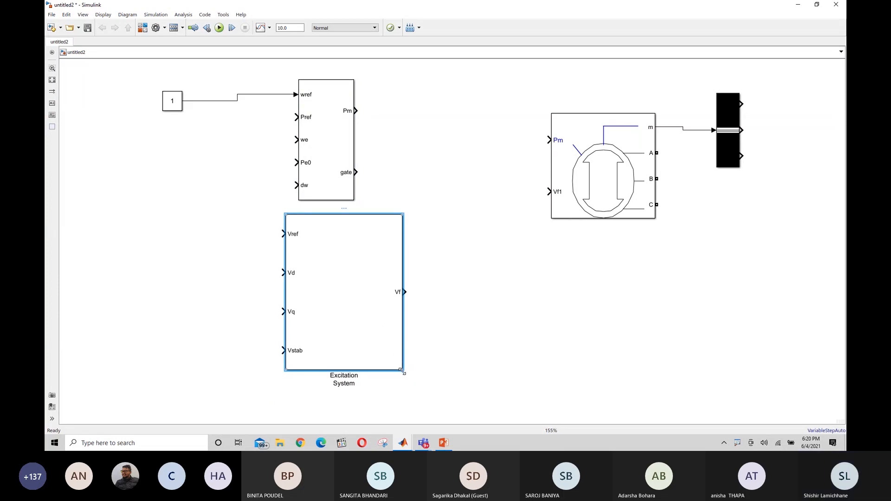
pyautogui.moveTo(404, 371); pyautogui.dragTo(419, 394)
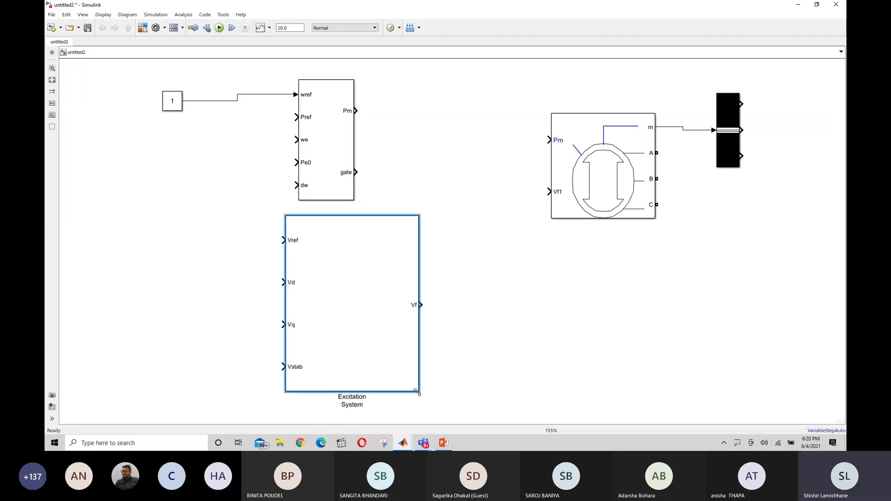
pyautogui.click(270, 245)
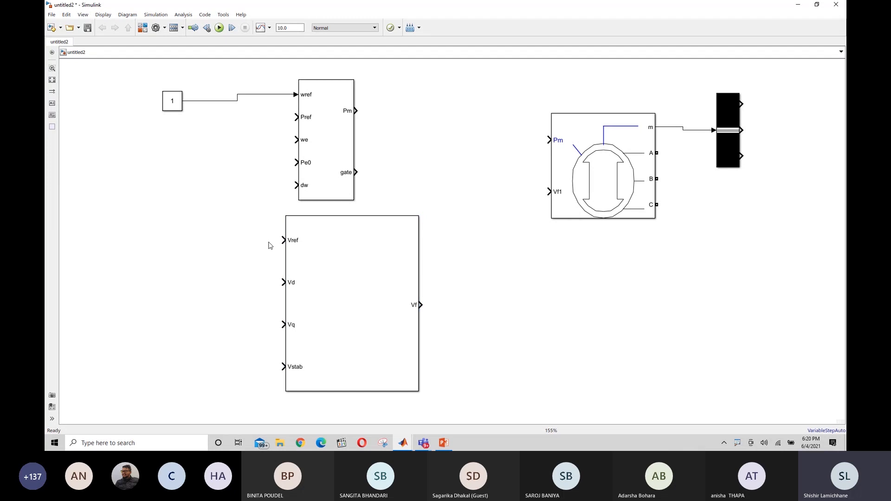
pyautogui.doubleClick(184, 247)
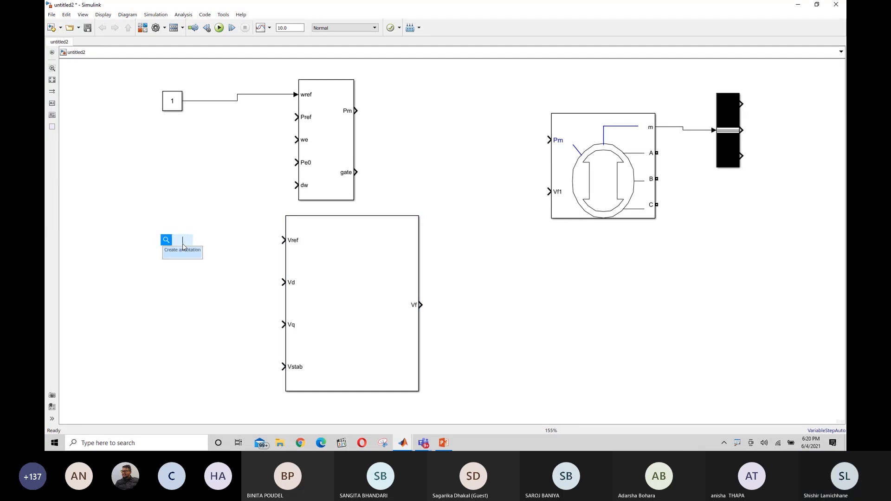
pyautogui.click(183, 169)
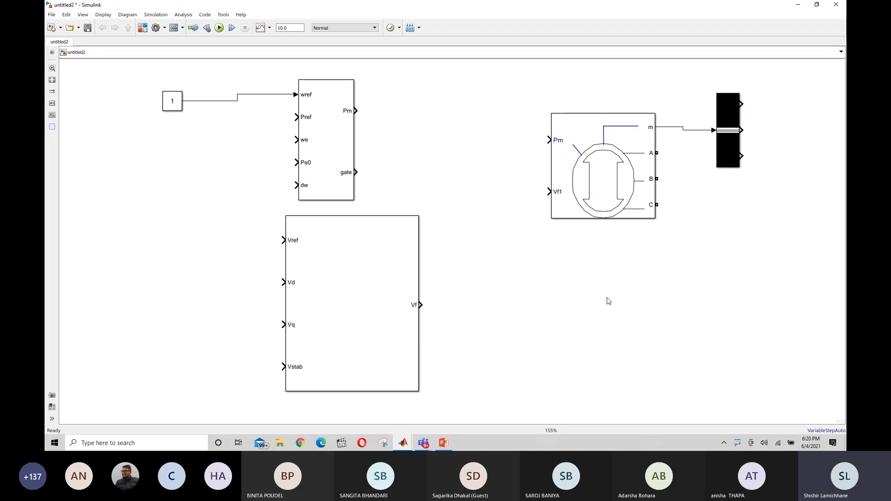
pyautogui.moveTo(530, 248); pyautogui.dragTo(575, 302)
pyautogui.click(171, 99)
pyautogui.doubleClick(137, 236)
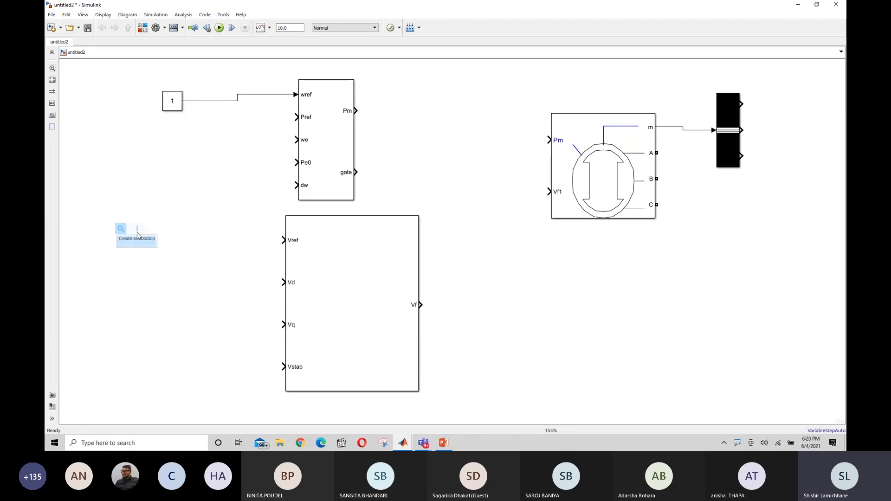
pyautogui.write('c')
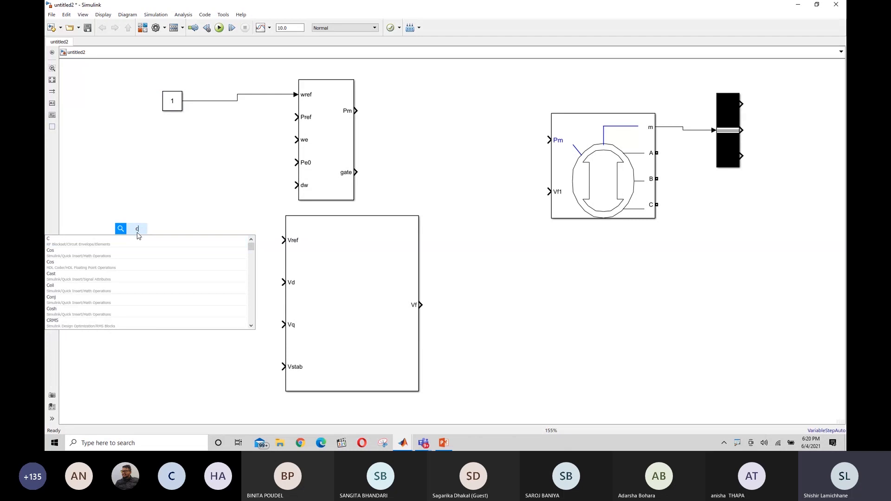
pyautogui.click(163, 182)
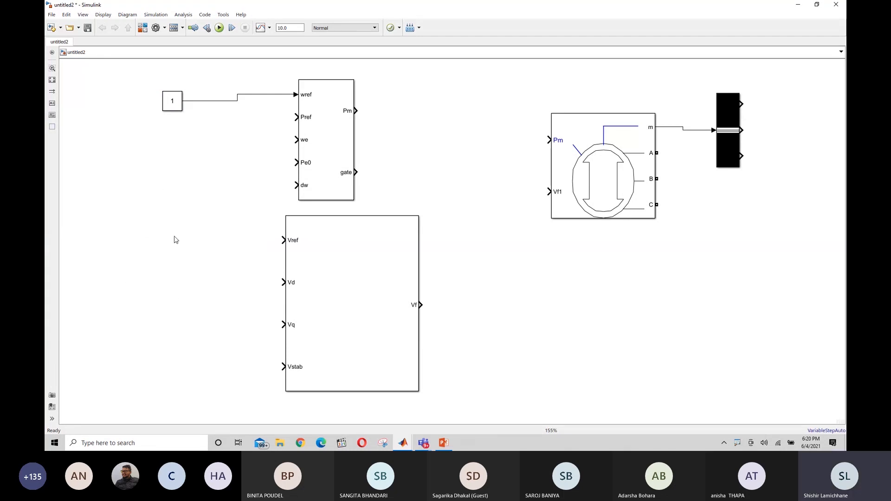
pyautogui.click(173, 105)
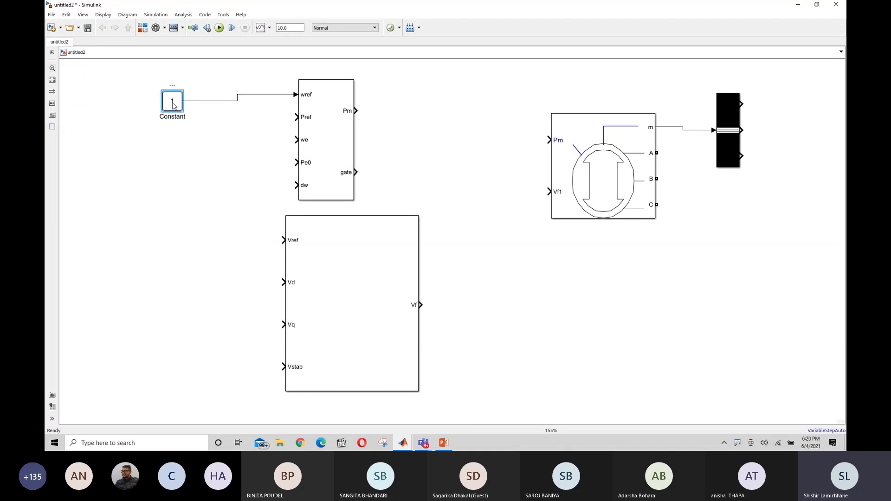
pyautogui.click(160, 201)
# - Paste a copy of the Constant block in line with the Excitation System's Vref input, and delete that copy
pyautogui.click(172, 104)
pyautogui.rightClick(172, 105)
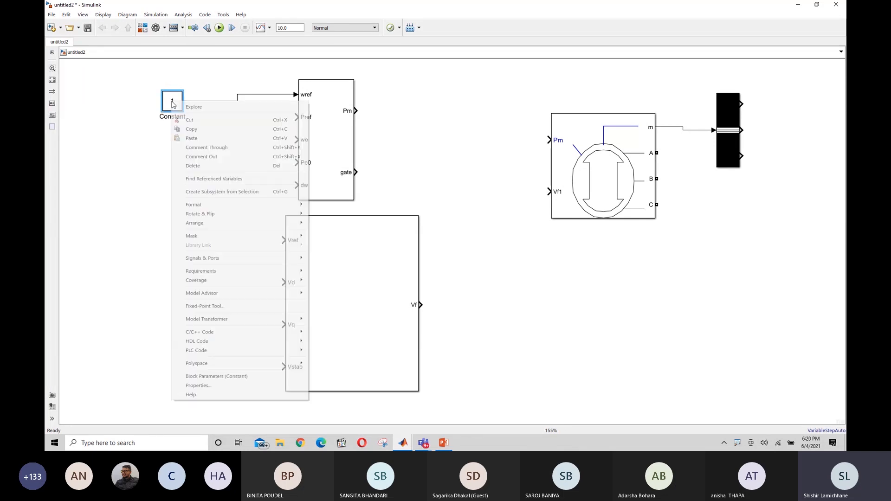
pyautogui.click(199, 129)
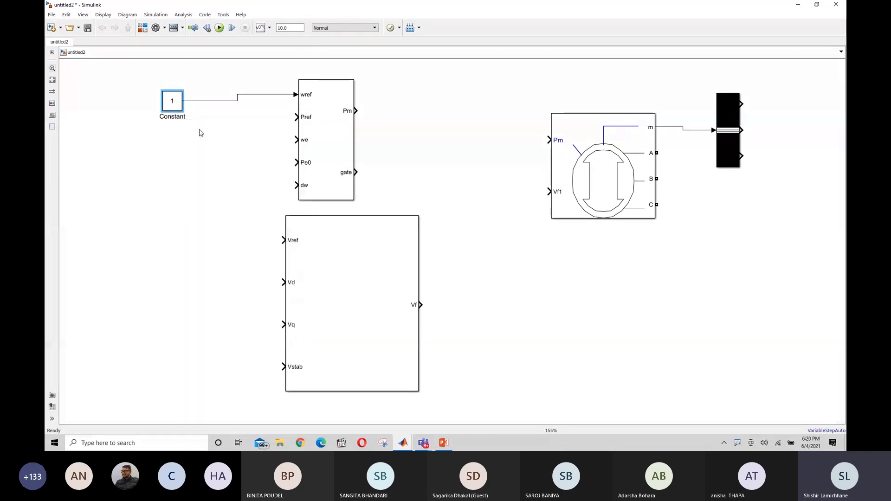
pyautogui.click(150, 237)
pyautogui.rightClick(150, 237)
pyautogui.click(188, 43)
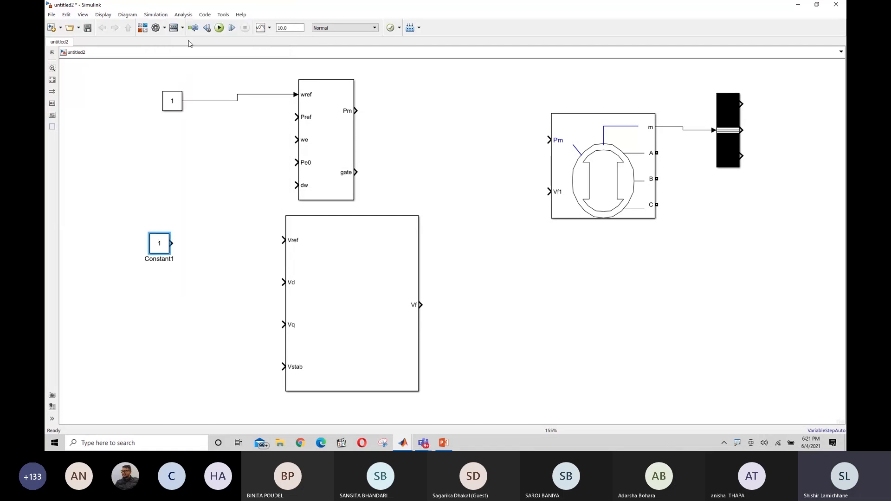
pyautogui.click(181, 280)
pyautogui.moveTo(159, 241); pyautogui.dragTo(194, 244)
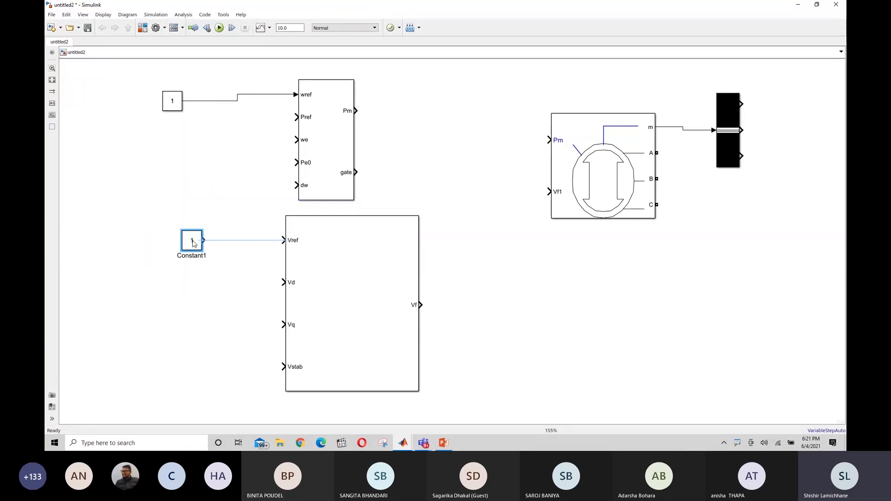
pyautogui.click(196, 311)
pyautogui.click(195, 241)
pyautogui.press('Delete')
# - Duplicate the Constant block with value 1, connect it to the Excitation System's Vref input, and place it close to that block
pyautogui.click(170, 98)
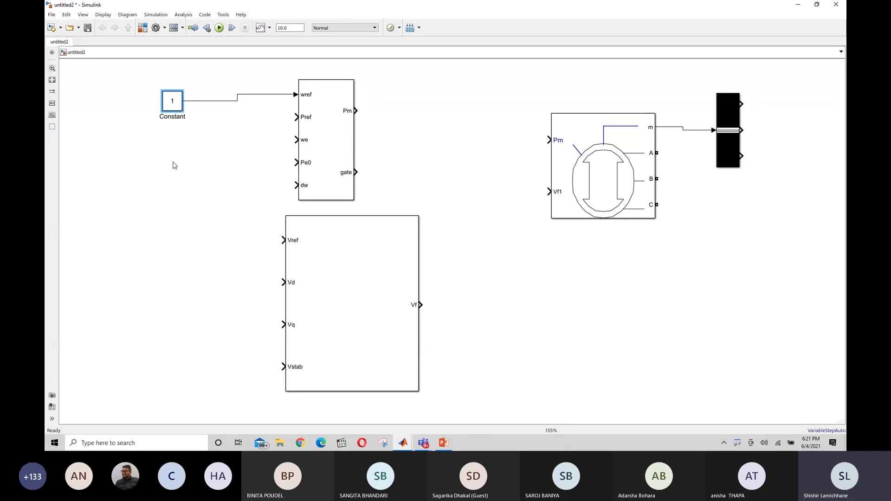
pyautogui.click(174, 166)
pyautogui.click(171, 98)
pyautogui.moveTo(174, 106); pyautogui.dragTo(143, 245)
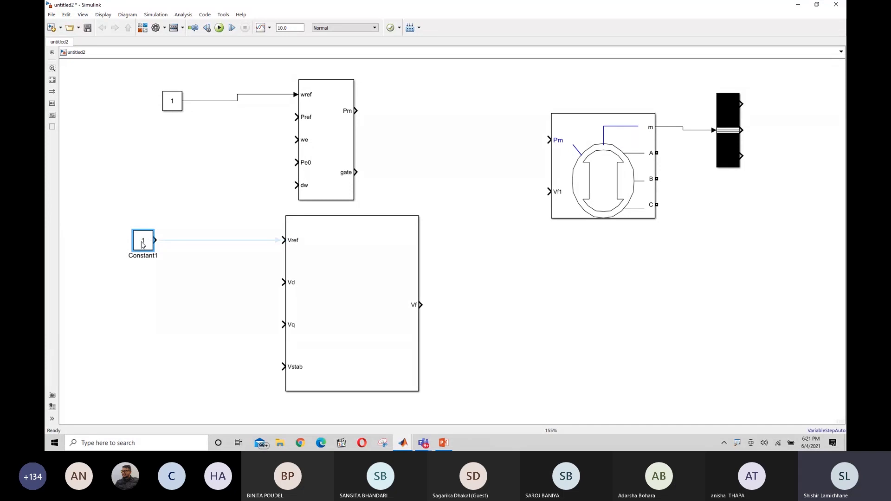
pyautogui.click(200, 240)
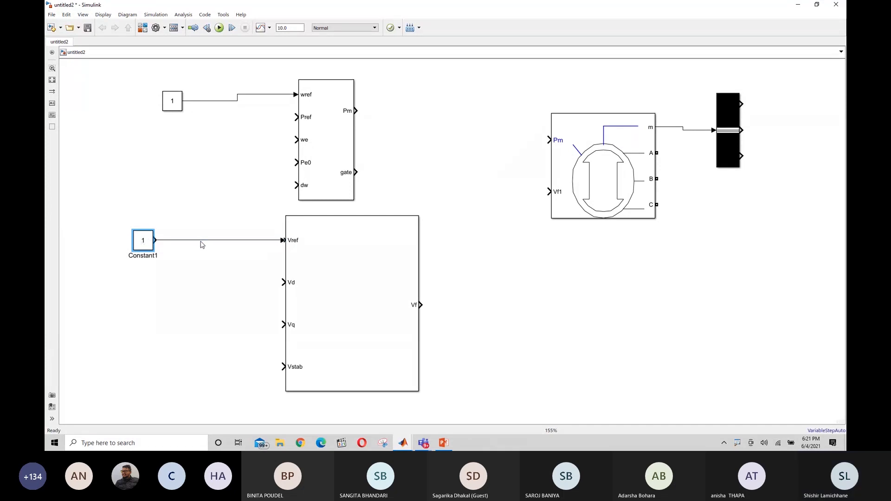
pyautogui.moveTo(142, 241); pyautogui.dragTo(214, 241)
pyautogui.click(250, 333)
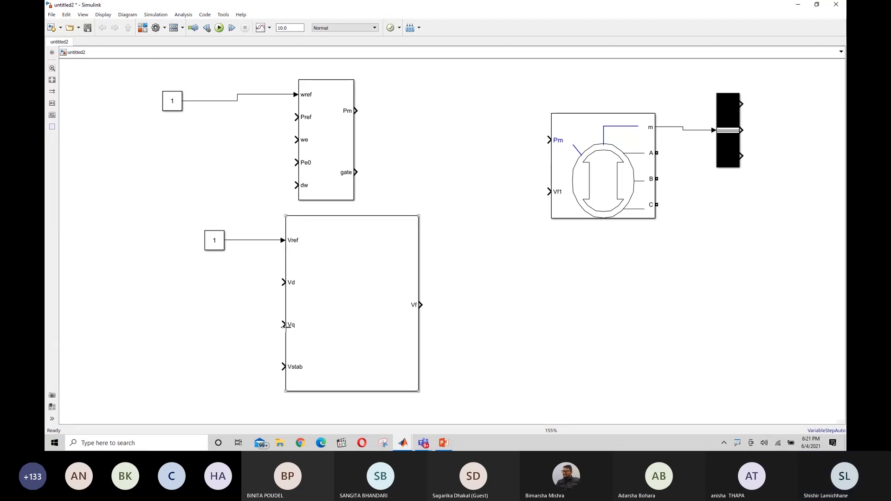
pyautogui.click(566, 299)
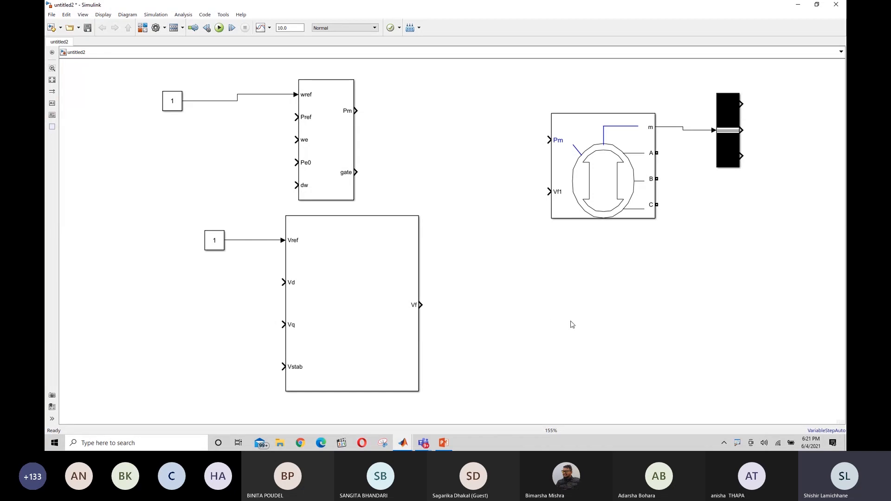
pyautogui.click(295, 287)
pyautogui.moveTo(510, 273); pyautogui.dragTo(657, 369)
pyautogui.moveTo(527, 252); pyautogui.dragTo(620, 333)
pyautogui.click(315, 284)
pyautogui.moveTo(515, 252); pyautogui.dragTo(597, 320)
pyautogui.moveTo(505, 248); pyautogui.dragTo(566, 304)
pyautogui.click(733, 131)
pyautogui.click(723, 245)
# - Shift the Synchronous Machine pu Standard block slightly down to straighten the line from m to the Bus Selector
pyautogui.click(606, 192)
pyautogui.moveTo(606, 192); pyautogui.dragTo(606, 195)
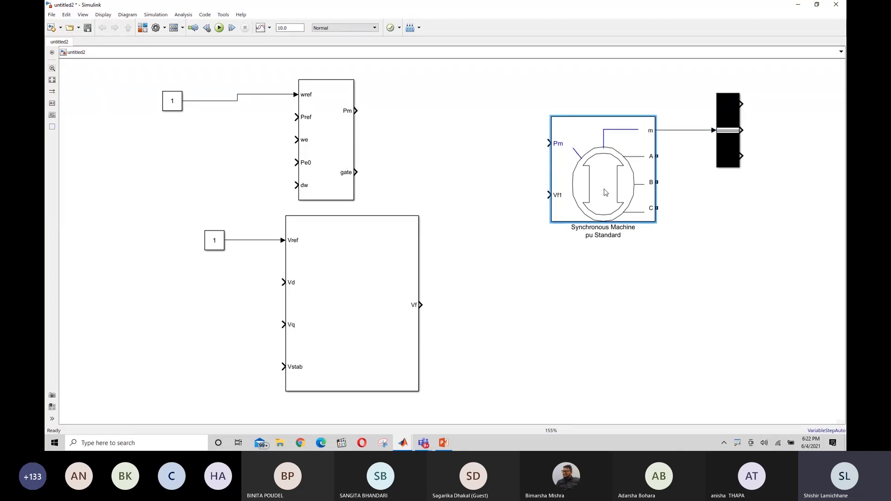
pyautogui.click(737, 240)
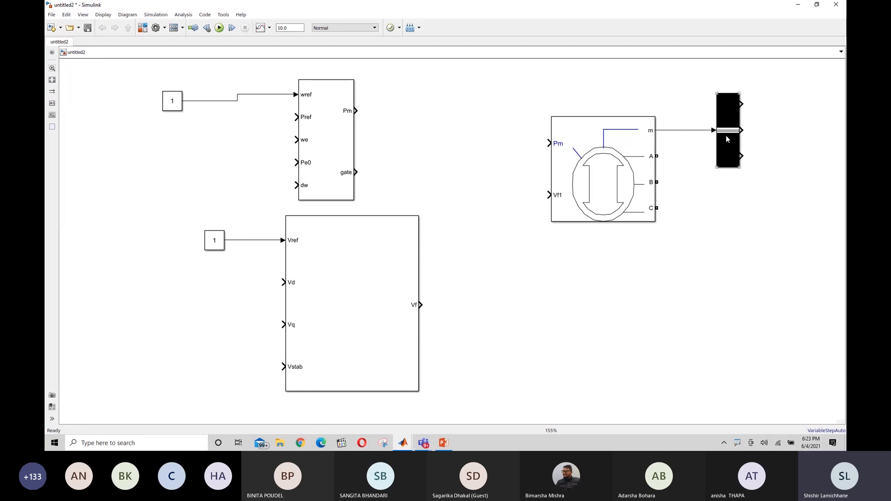
# - Add the dq0 component Stator voltage vq (pu) to the Bus Selector's selected signals
pyautogui.moveTo(727, 136)
pyautogui.click(728, 142)
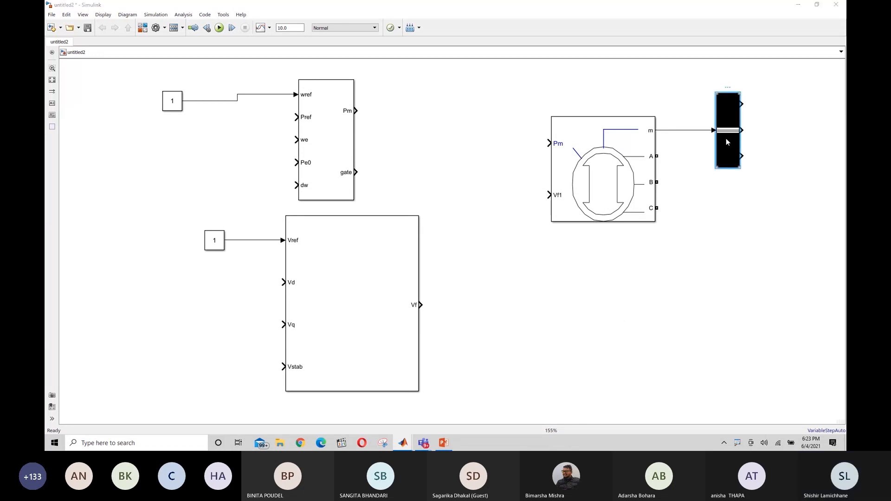
pyautogui.doubleClick(728, 142)
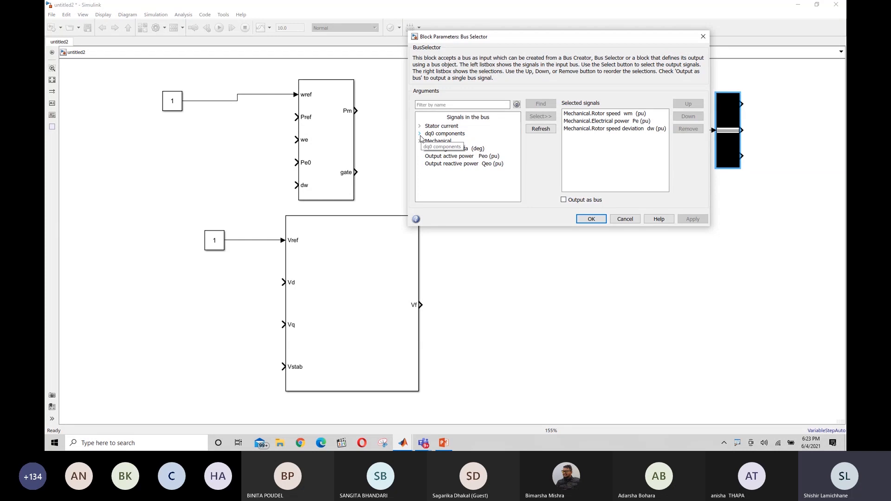
pyautogui.click(421, 137)
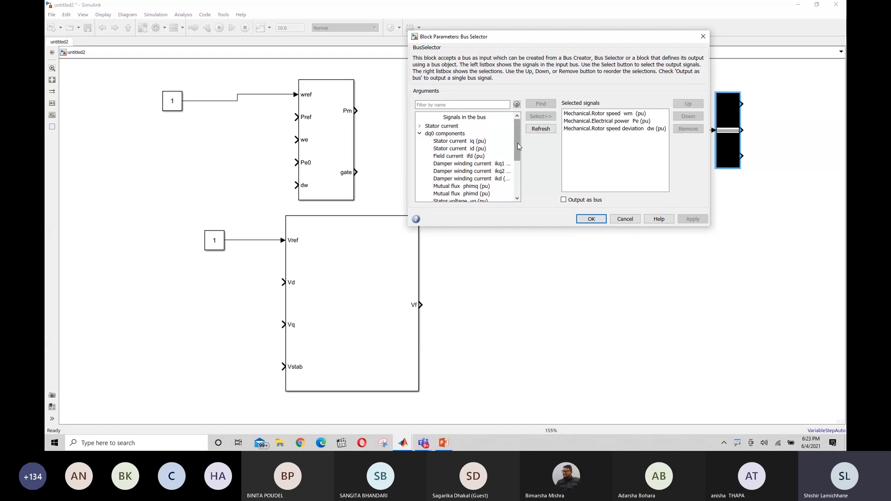
pyautogui.moveTo(520, 147); pyautogui.dragTo(517, 160)
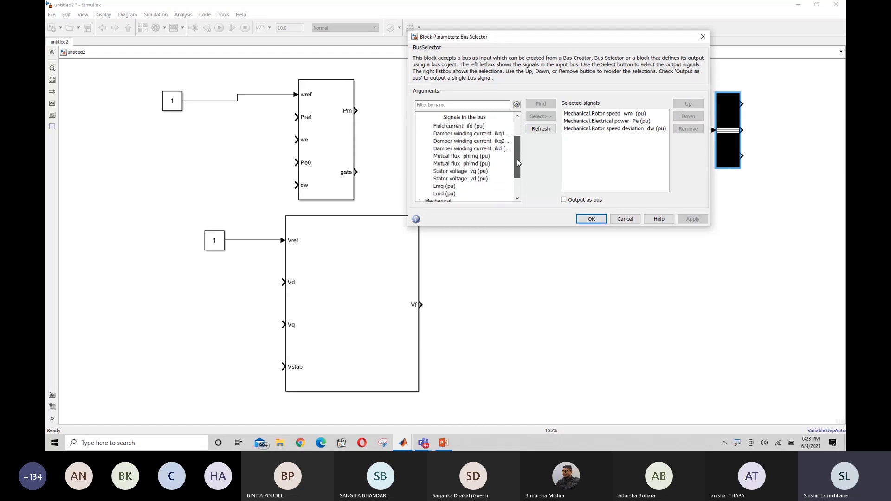
pyautogui.click(452, 172)
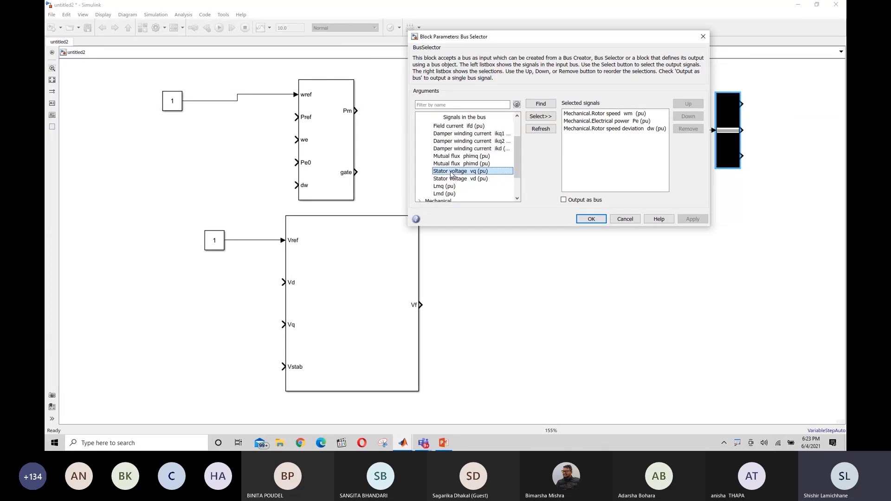
pyautogui.click(542, 117)
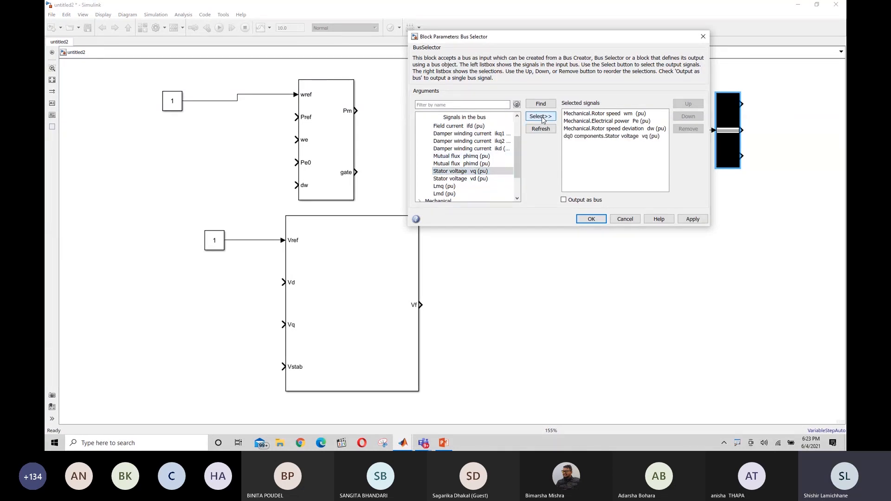
# - Add Stator voltage vd (pu) to the Bus Selector's selected signals and apply the changes
pyautogui.click(456, 180)
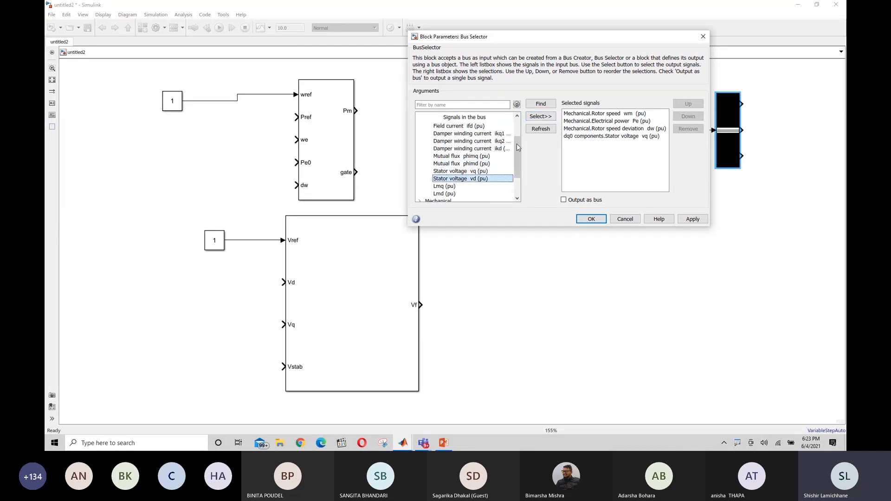
pyautogui.click(541, 129)
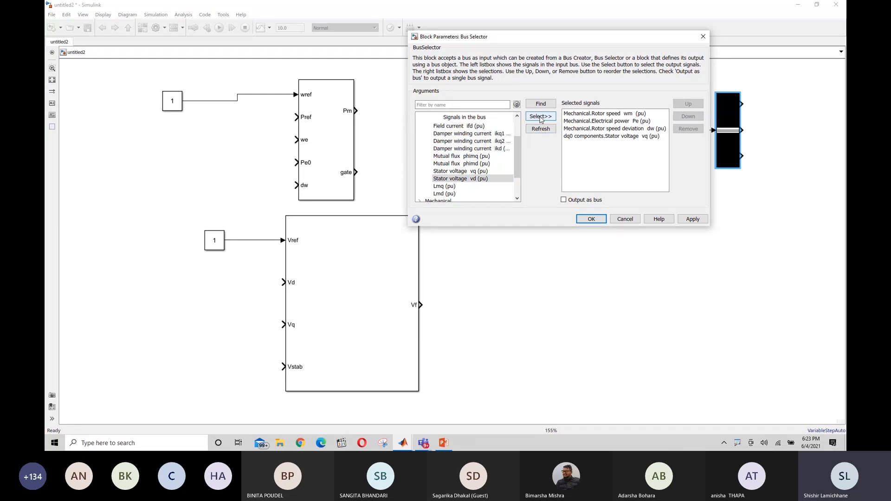
pyautogui.click(541, 116)
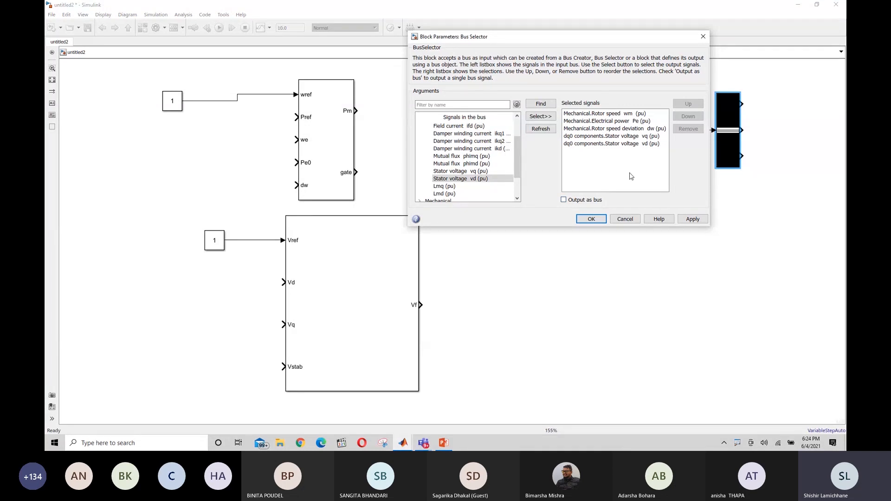
pyautogui.click(693, 219)
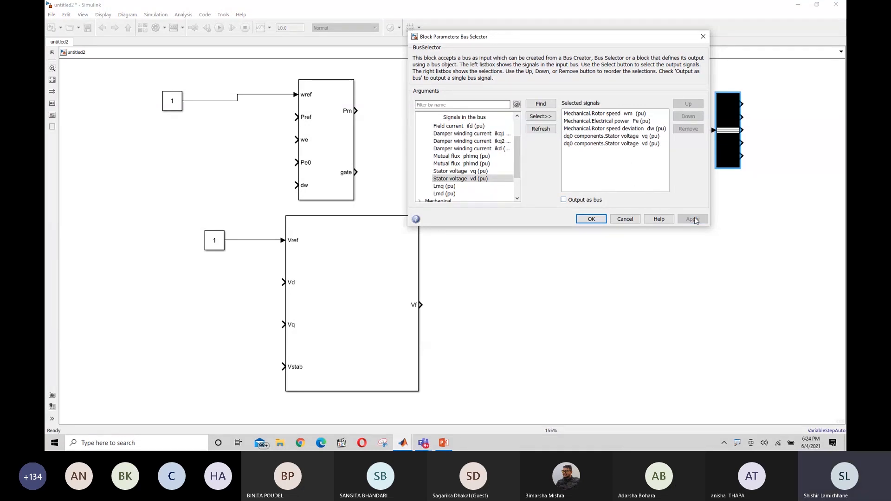
pyautogui.click(592, 219)
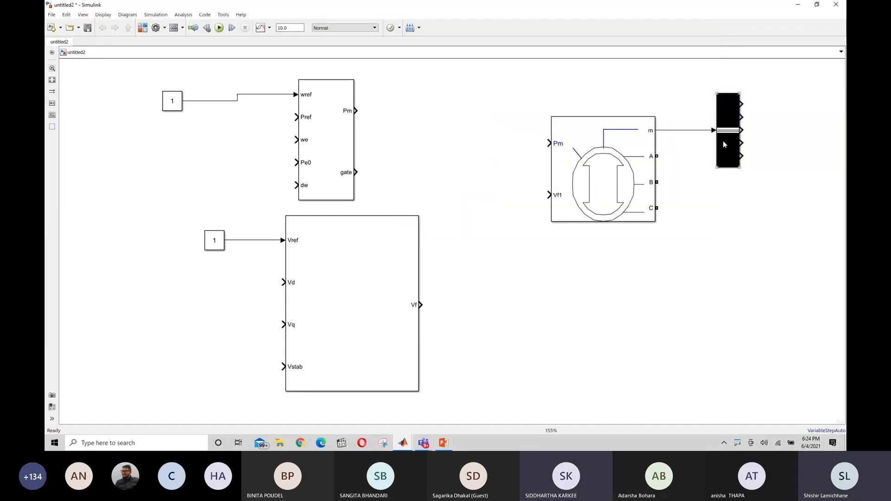
# - Review the order of the Bus Selector's selected signals and close its parameters
pyautogui.click(723, 144)
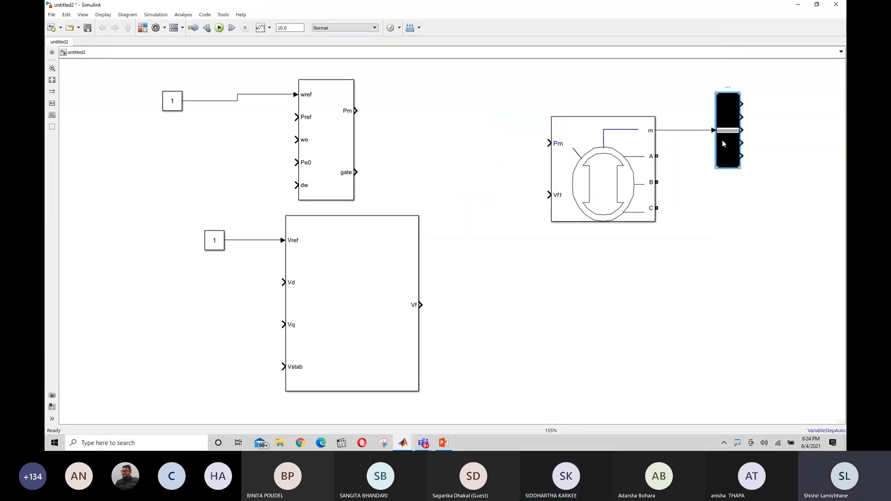
pyautogui.doubleClick(722, 141)
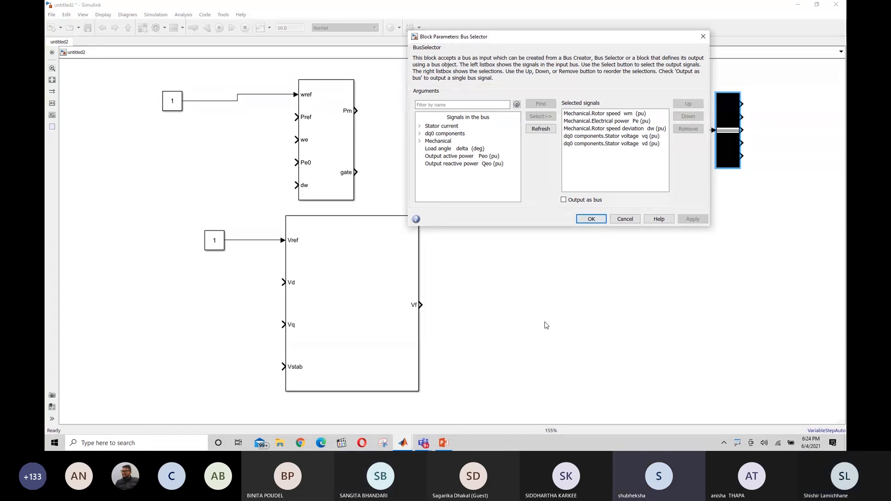
pyautogui.click(592, 219)
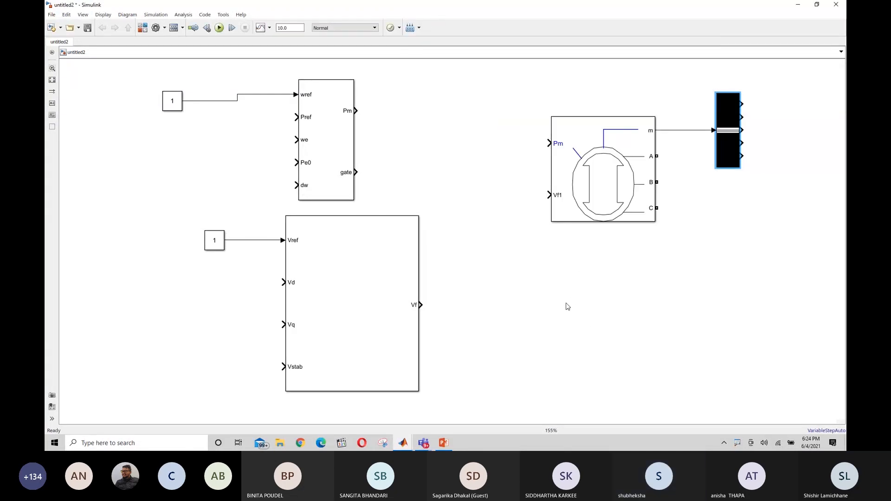
pyautogui.click(660, 291)
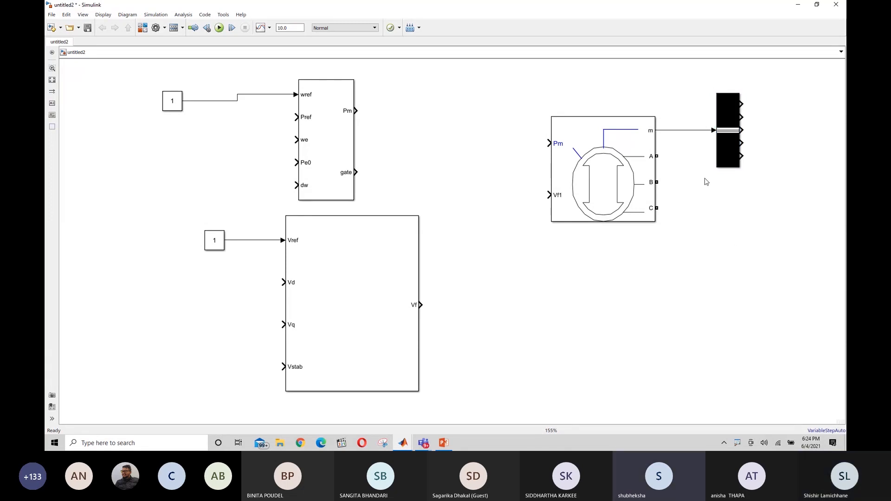
# - Reopen the Bus Selector's parameters and examine Stator voltage vq and vd among the dq0 component signals
pyautogui.click(730, 132)
pyautogui.doubleClick(730, 132)
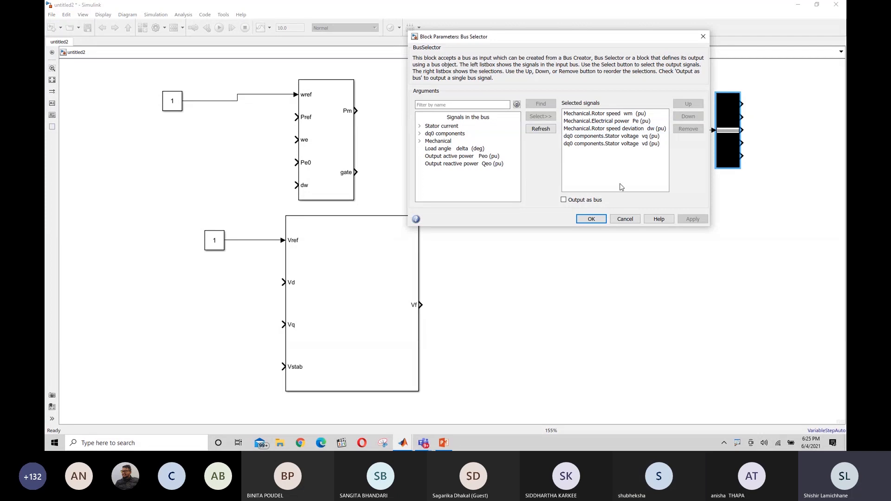
pyautogui.click(601, 115)
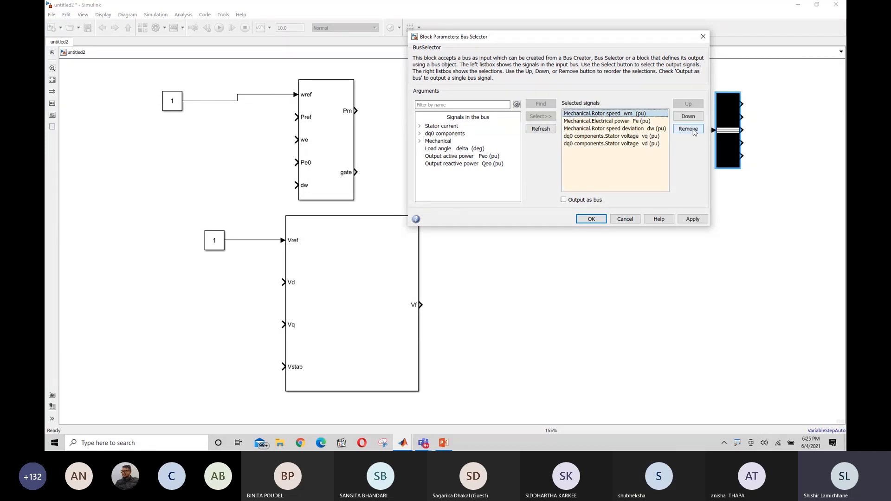
pyautogui.click(619, 173)
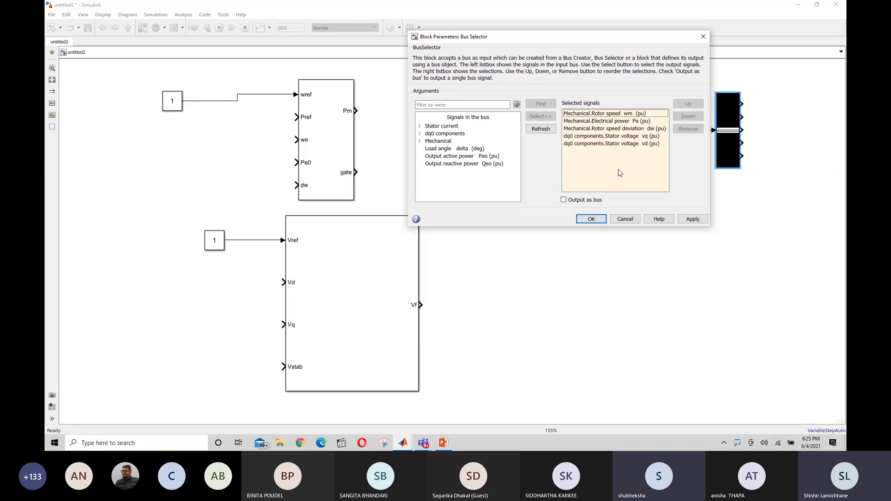
pyautogui.click(420, 134)
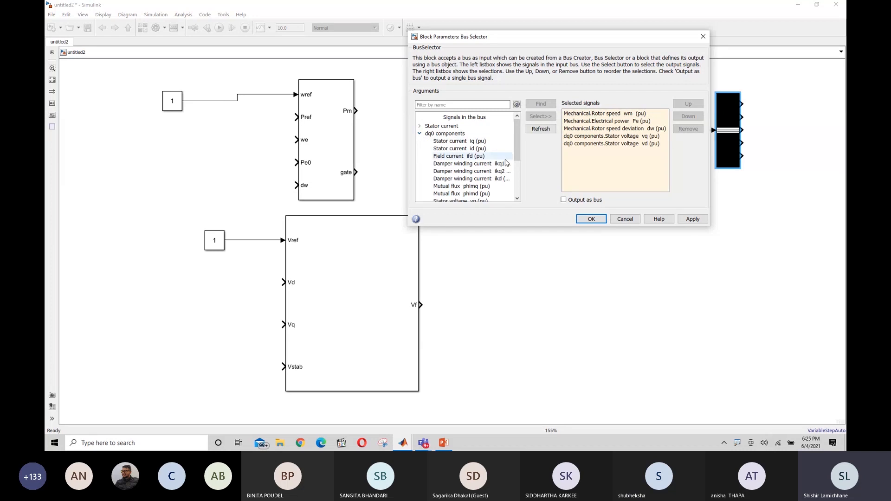
pyautogui.moveTo(517, 146); pyautogui.dragTo(516, 167)
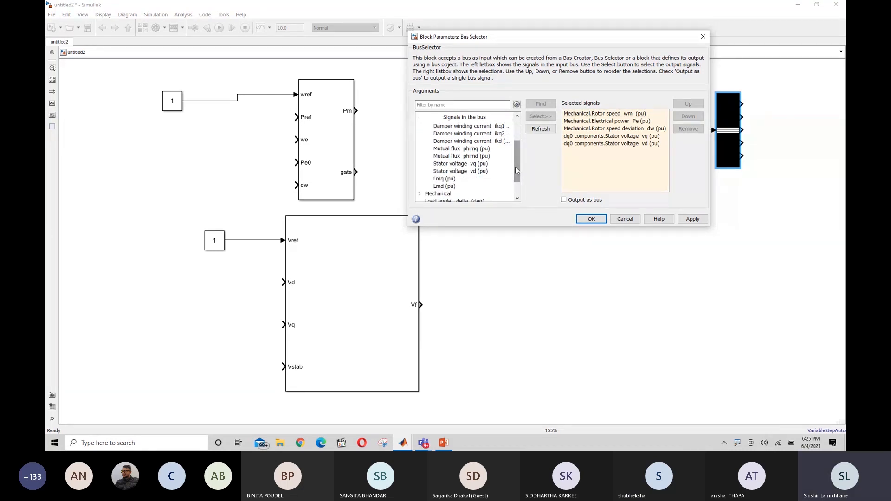
pyautogui.click(453, 165)
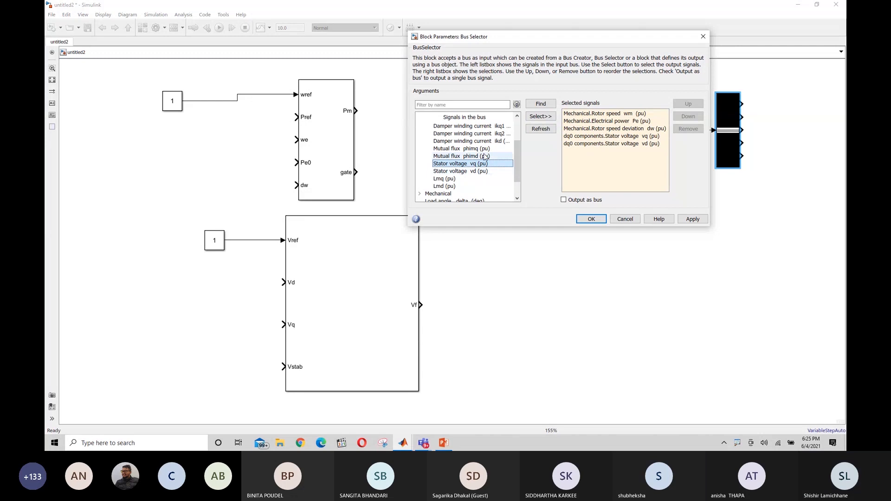
pyautogui.click(476, 171)
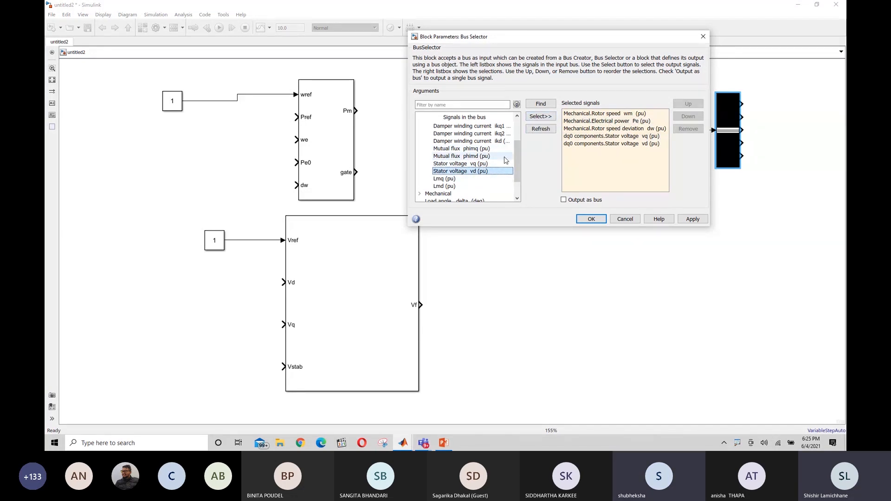
pyautogui.scroll(2, 505, 161)
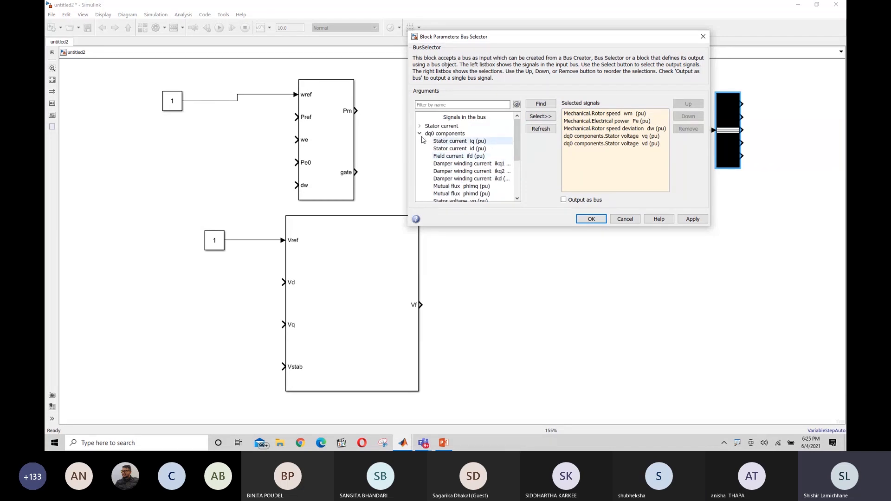
pyautogui.click(420, 134)
# - Examine the Mechanical signals Rotor speed, Electrical power and Rotor speed deviation, and apply and close the Bus Selector's parameters
pyautogui.moveTo(429, 163); pyautogui.dragTo(427, 154)
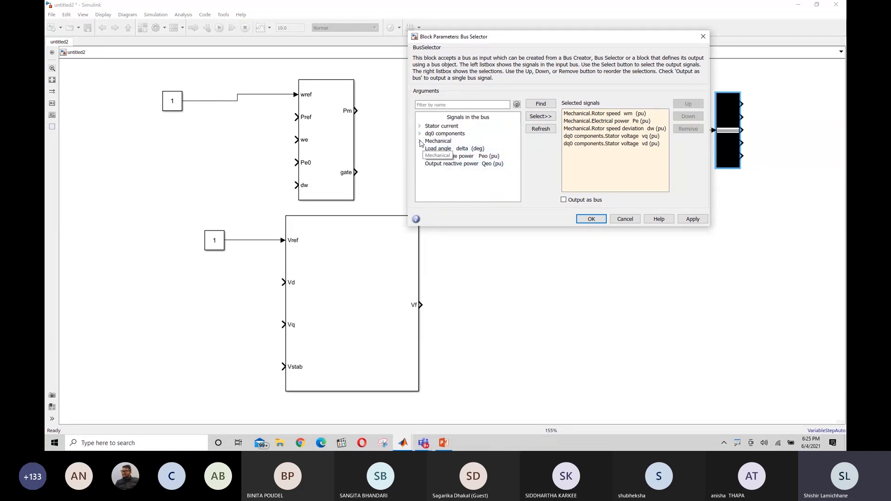
pyautogui.click(421, 142)
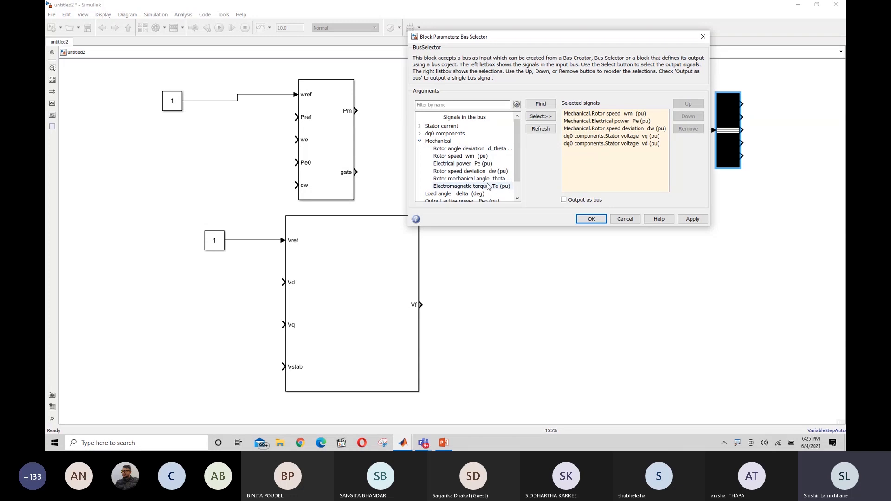
pyautogui.click(455, 158)
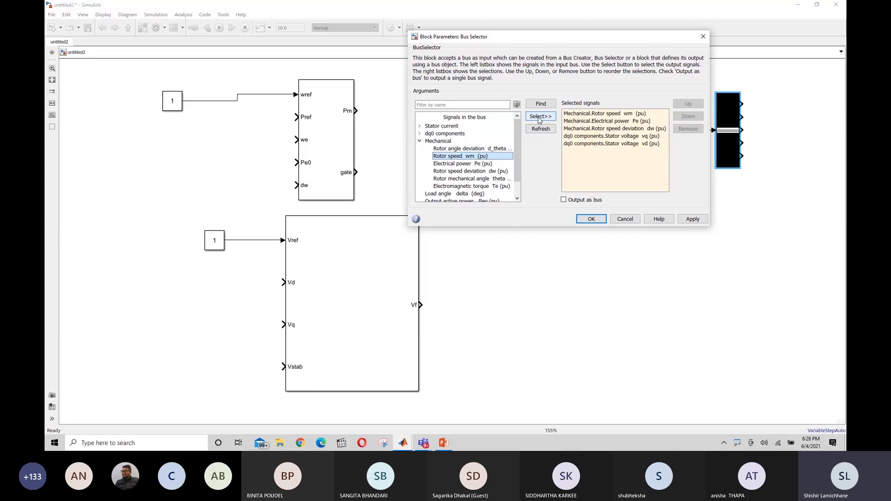
pyautogui.click(472, 165)
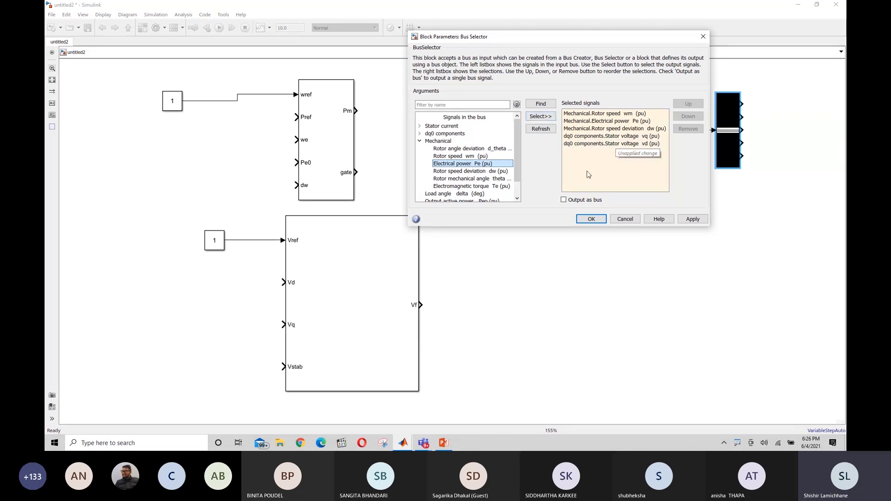
pyautogui.click(539, 169)
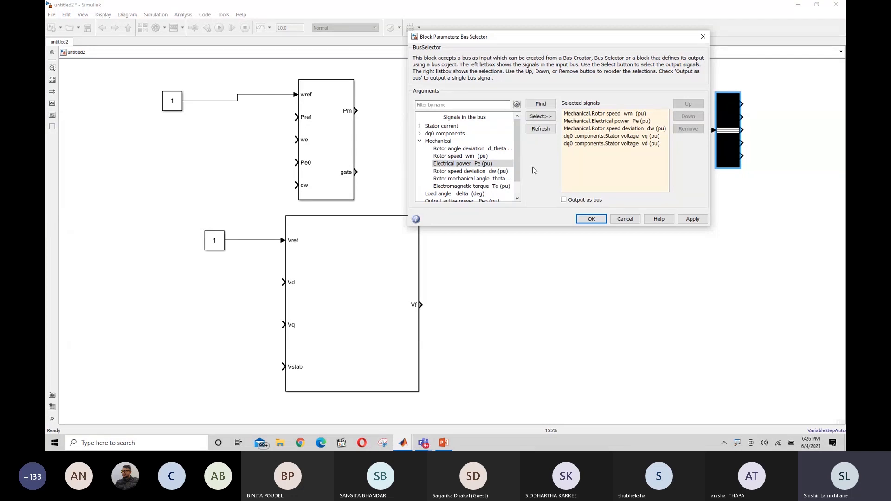
pyautogui.click(490, 172)
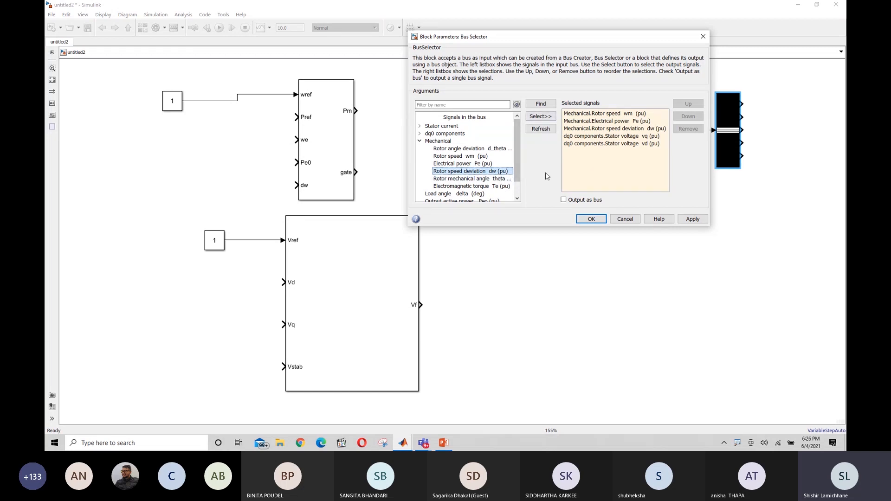
pyautogui.click(545, 191)
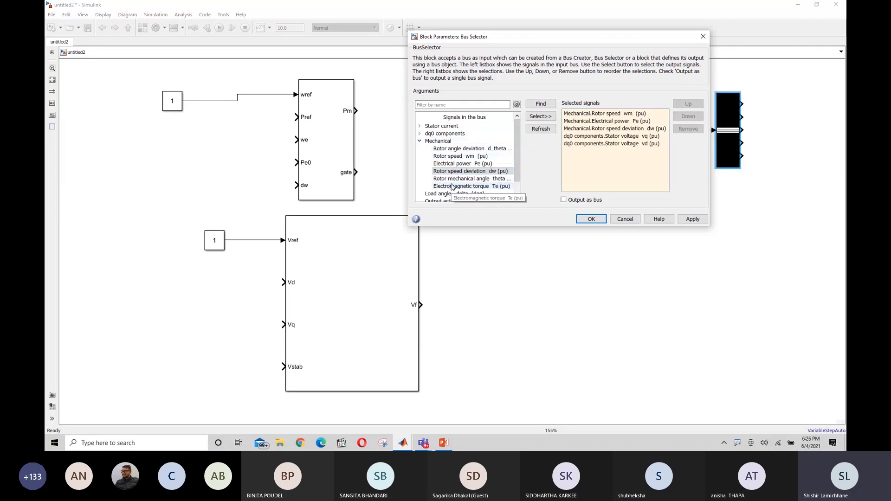
pyautogui.click(421, 142)
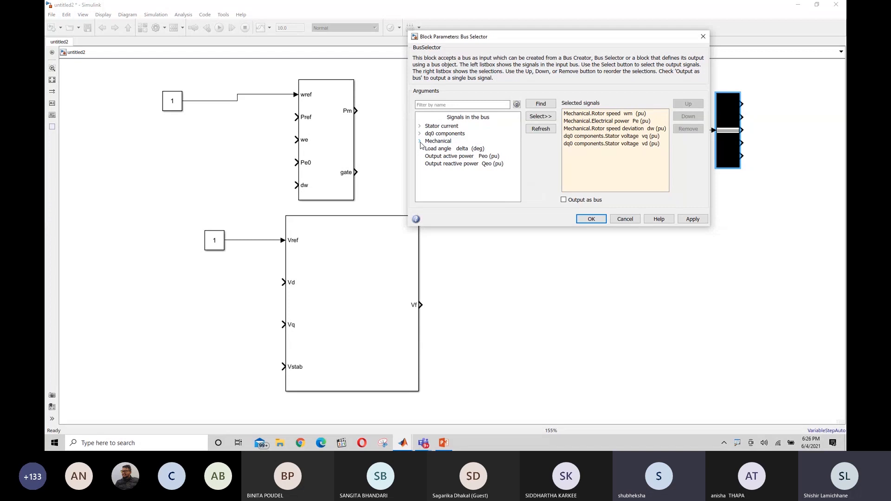
pyautogui.click(420, 142)
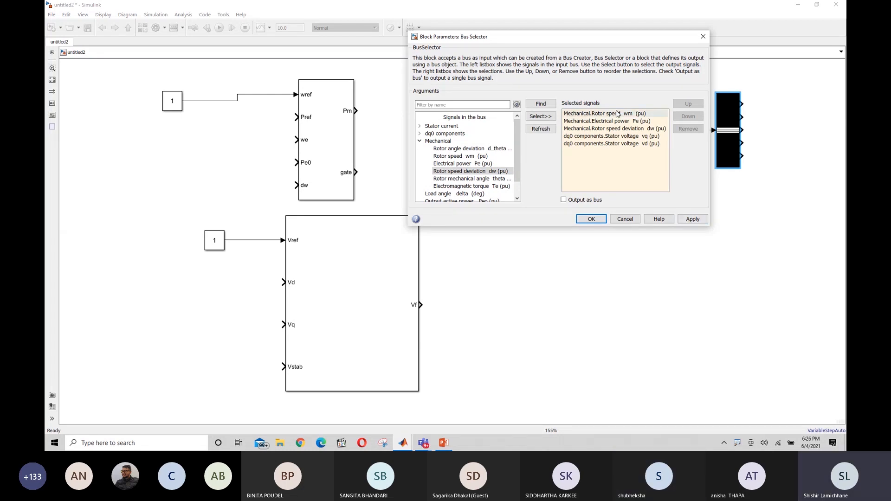
pyautogui.click(694, 220)
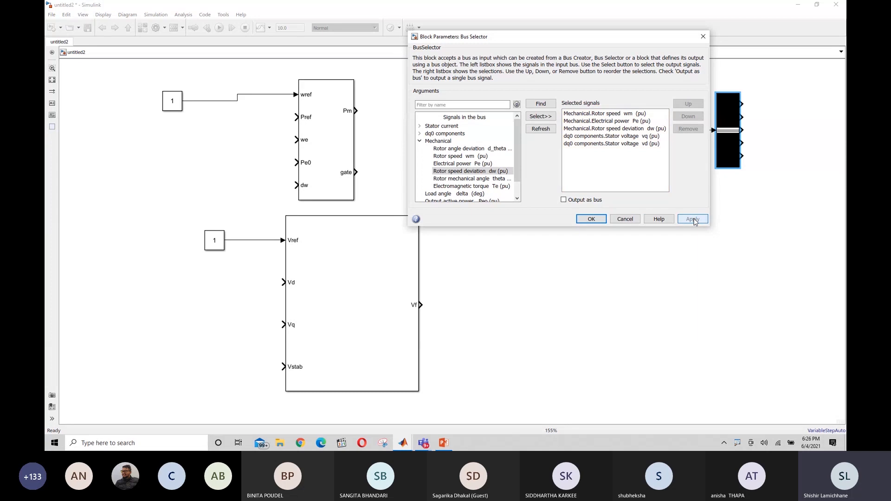
pyautogui.click(591, 219)
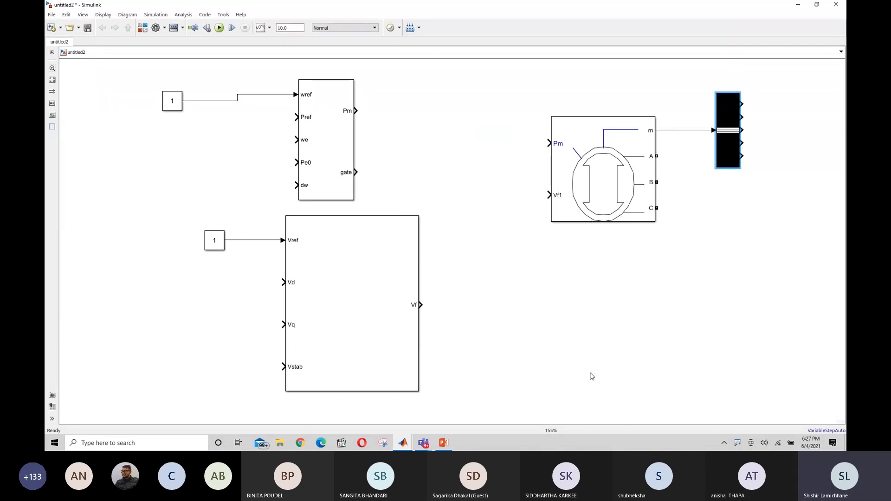
# - Move the Bus Selector closer to the Synchronous Machine block, keeping it level with output m
pyautogui.click(679, 358)
pyautogui.moveTo(725, 151); pyautogui.dragTo(700, 156)
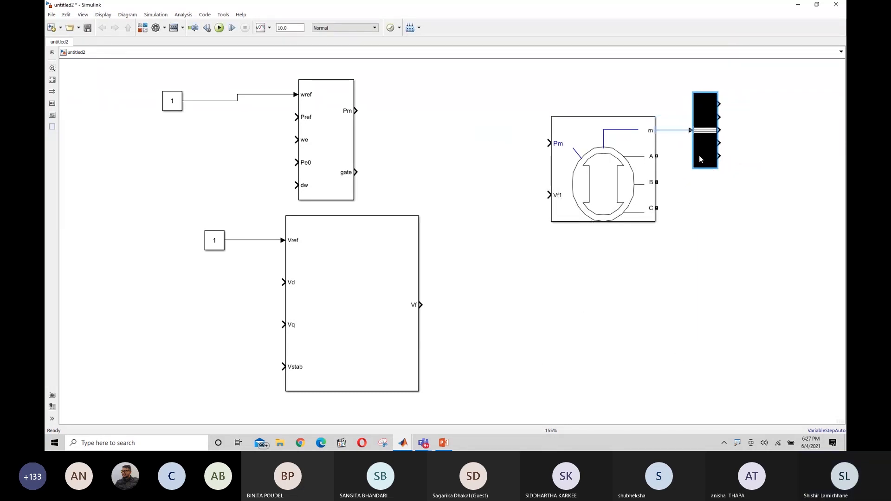
pyautogui.click(769, 251)
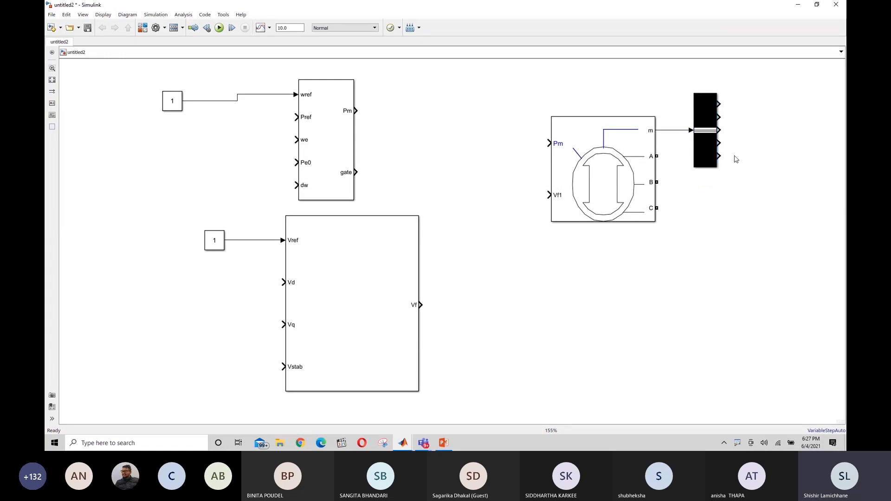
# - Connect the Bus Selector's first output, Rotor speed wm (pu), to the governor block's we input
pyautogui.moveTo(710, 156)
pyautogui.click(703, 162)
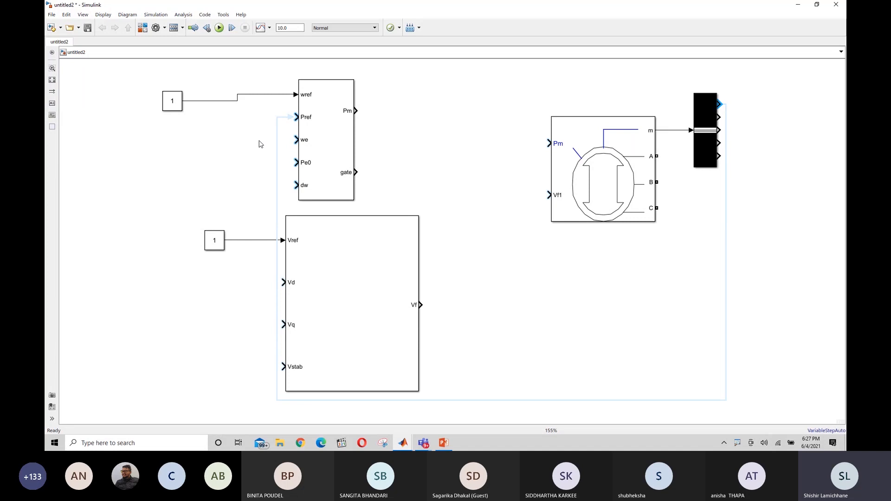
pyautogui.click(296, 140)
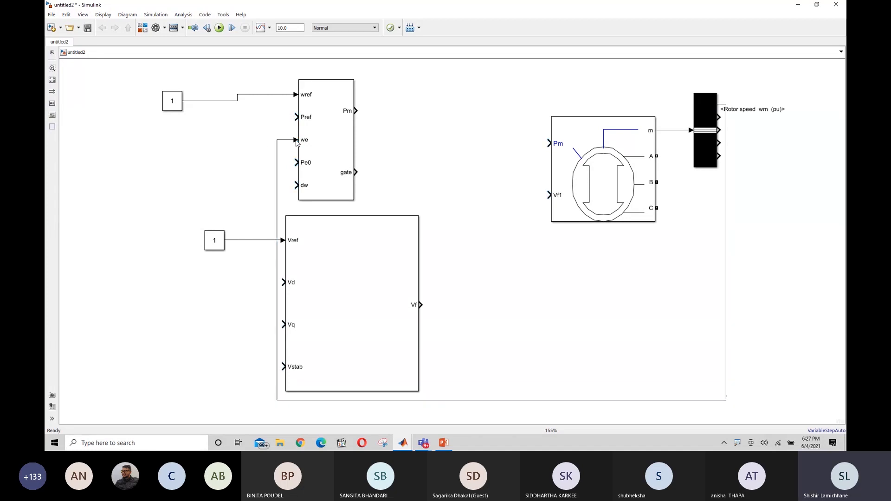
pyautogui.click(726, 280)
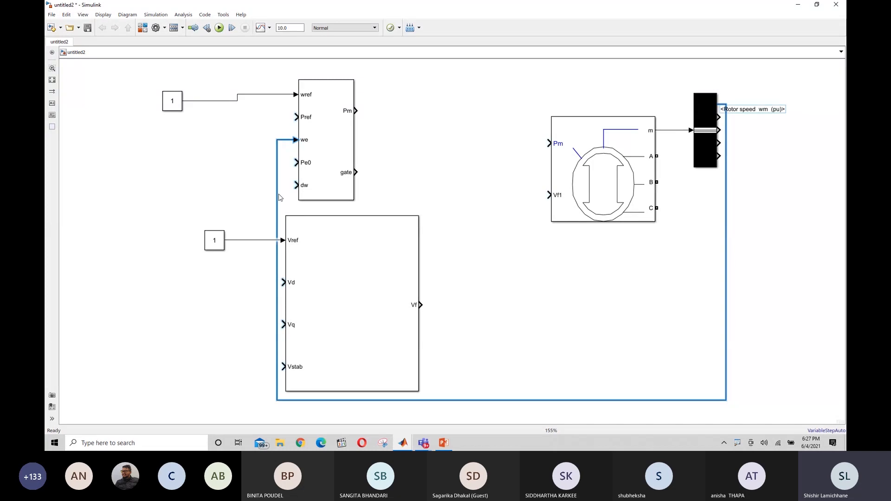
pyautogui.click(481, 188)
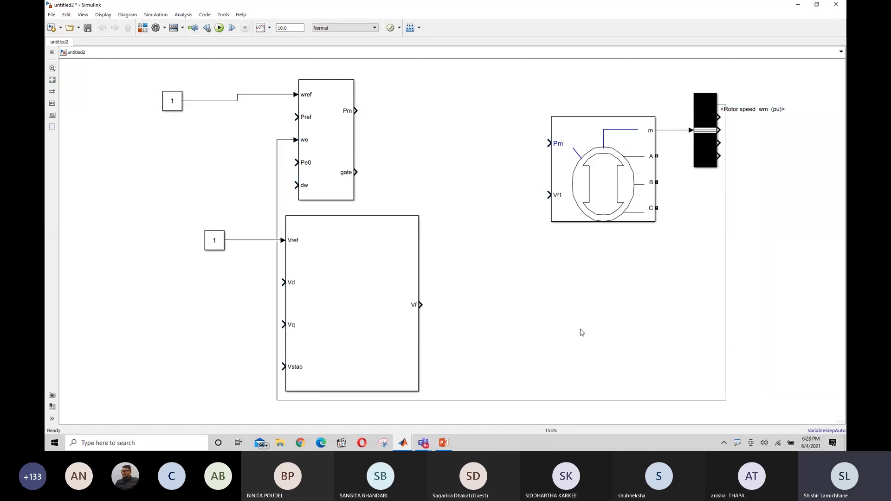
# - Delete the Rotor speed line between the Bus Selector and the governor's we input
pyautogui.click(710, 133)
pyautogui.moveTo(710, 133)
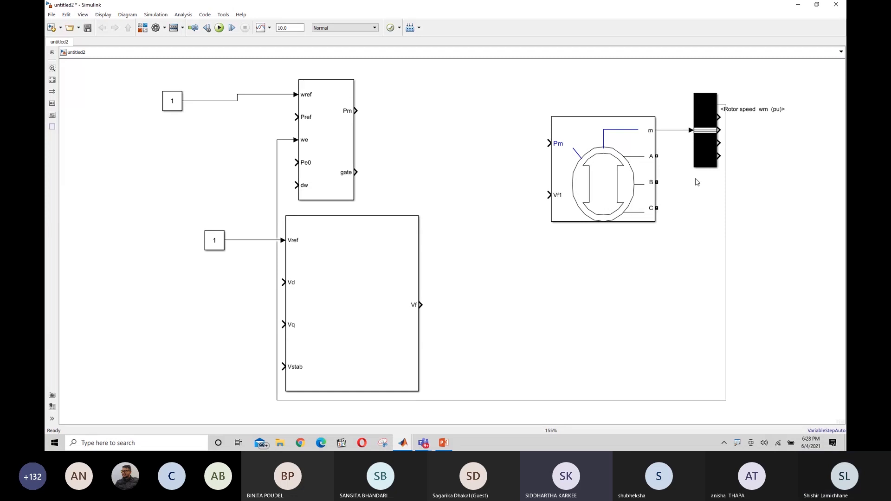
pyautogui.click(726, 259)
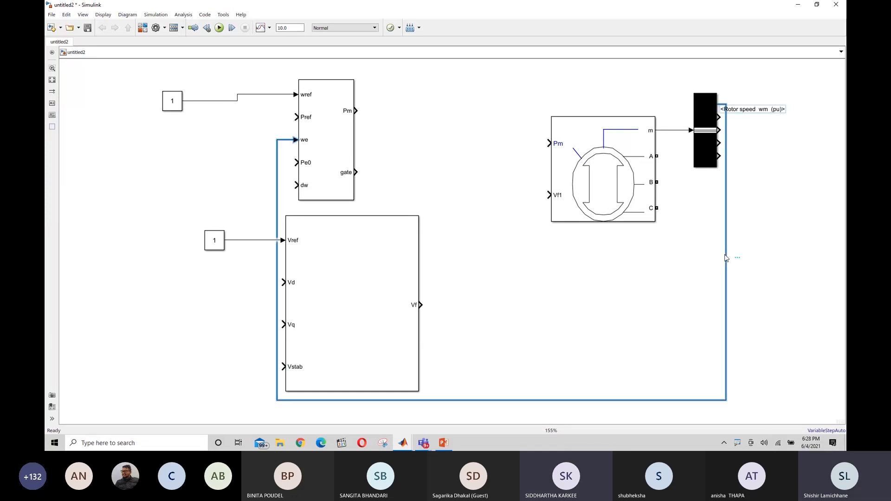
pyautogui.press('Delete')
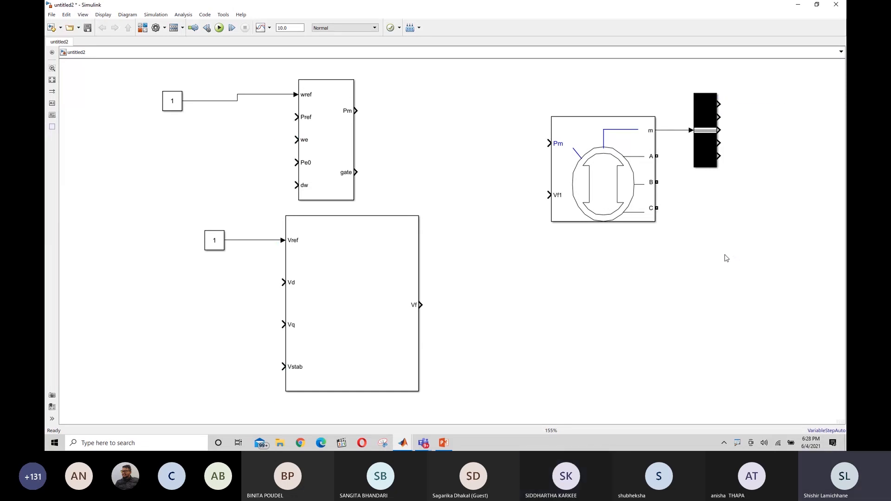
# - Check the order of the selected signals in the Bus Selector's parameters and close them
pyautogui.click(704, 153)
pyautogui.doubleClick(704, 154)
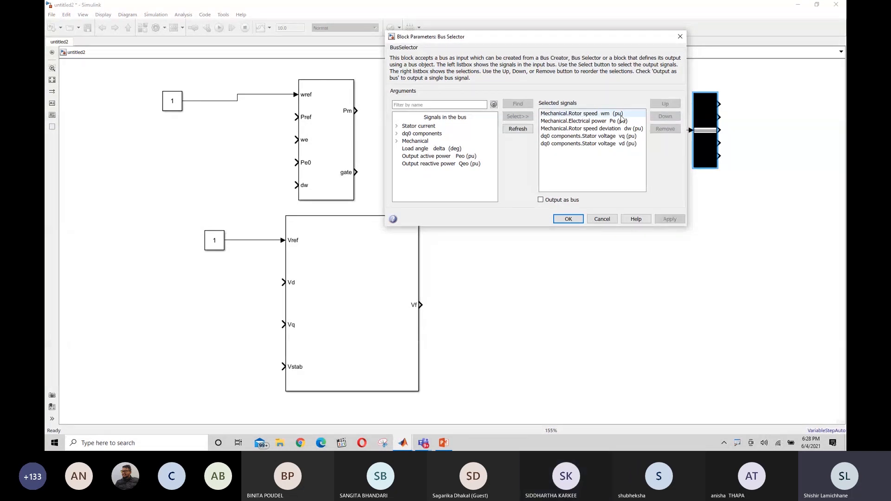
pyautogui.click(570, 220)
pyautogui.click(729, 278)
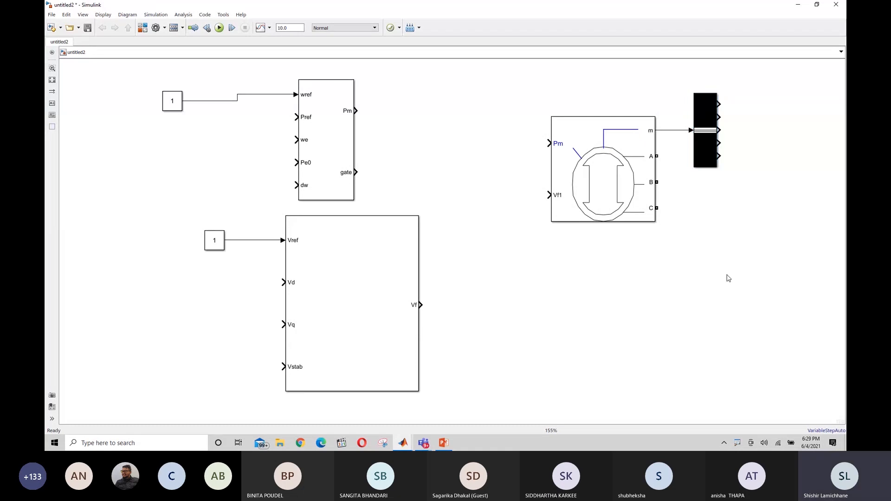
# - Wire the Bus Selector's Rotor speed wm (pu) output to the we input of the governor block
pyautogui.click(721, 105)
pyautogui.click(710, 121)
pyautogui.click(785, 138)
pyautogui.moveTo(701, 161)
pyautogui.moveTo(719, 104)
pyautogui.mouseDown()
pyautogui.moveTo(741, 143)
pyautogui.moveTo(461, 149)
pyautogui.moveTo(270, 185)
pyautogui.mouseUp()
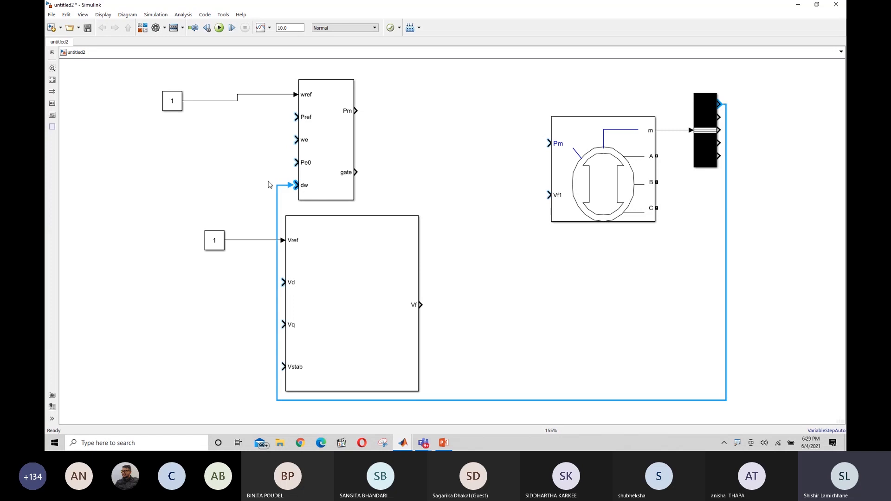
pyautogui.moveTo(249, 149); pyautogui.dragTo(297, 140)
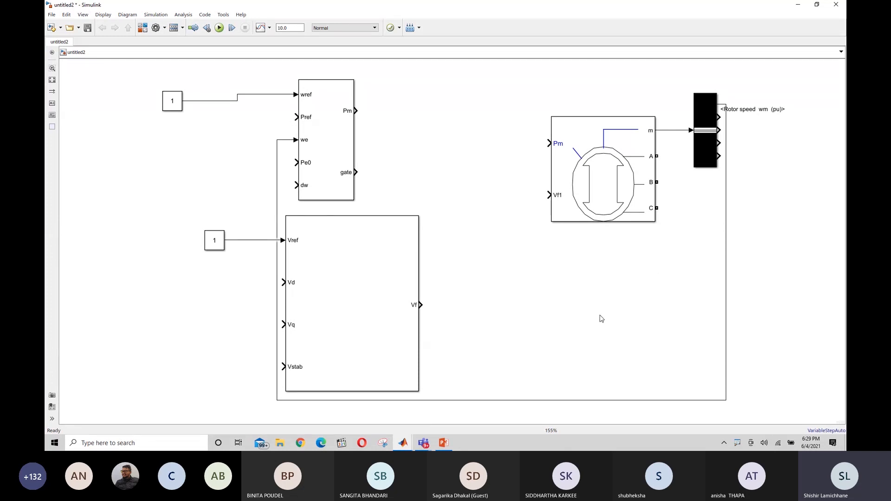
# - Connect the Bus Selector's Electrical power Pe (pu) output to the governor's Pe0 input and branch that line to Pref
pyautogui.click(701, 145)
pyautogui.moveTo(719, 115)
pyautogui.mouseDown()
pyautogui.moveTo(732, 123)
pyautogui.moveTo(464, 292)
pyautogui.moveTo(283, 282)
pyautogui.mouseUp()
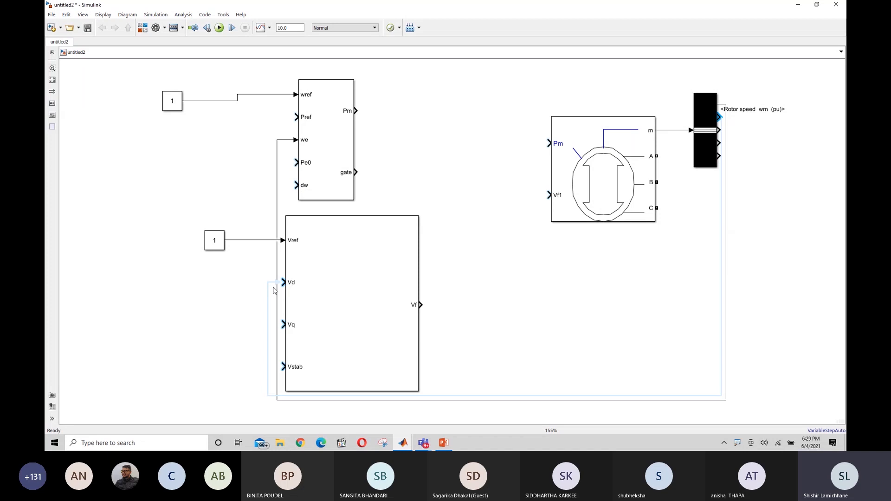
pyautogui.moveTo(168, 217); pyautogui.dragTo(295, 165)
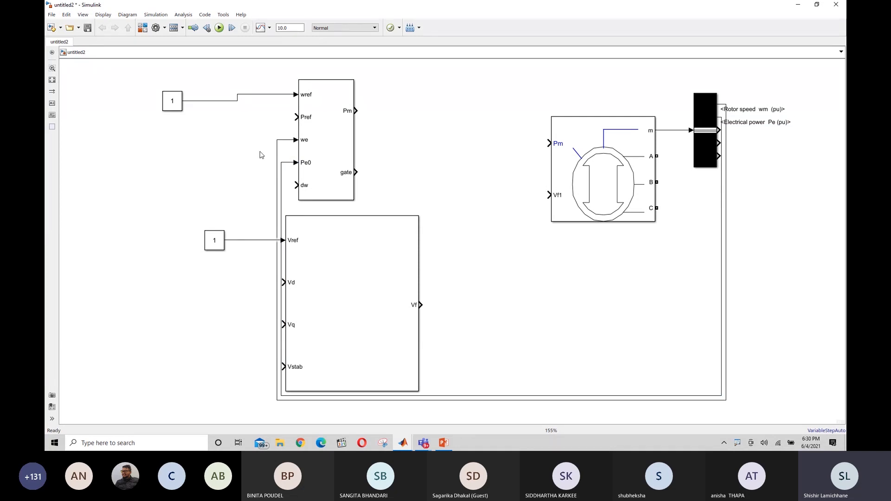
pyautogui.click(282, 181)
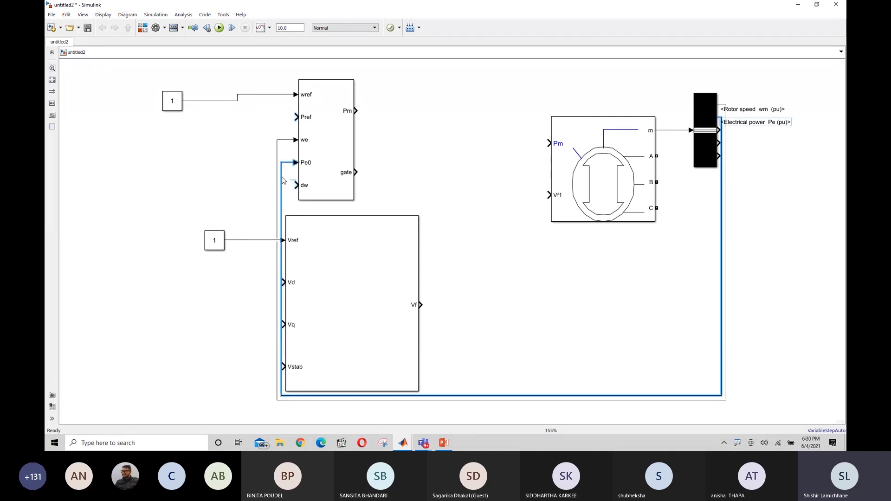
pyautogui.click(513, 296)
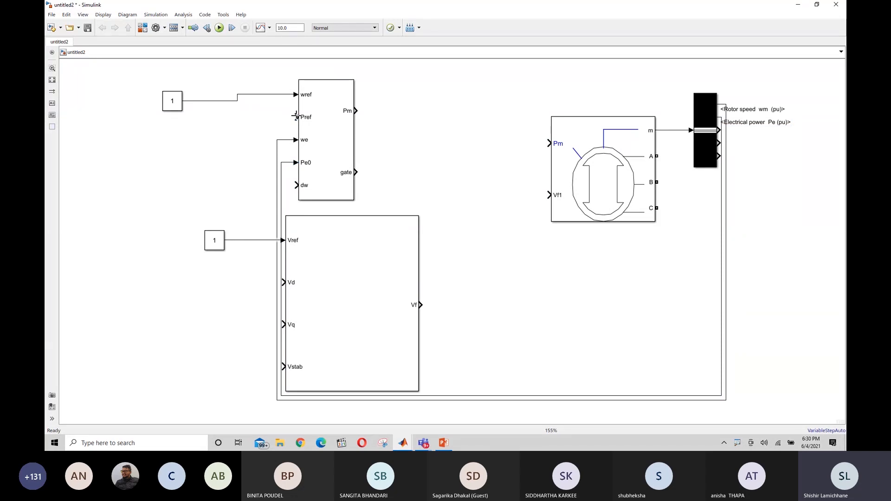
pyautogui.moveTo(297, 116); pyautogui.dragTo(287, 162)
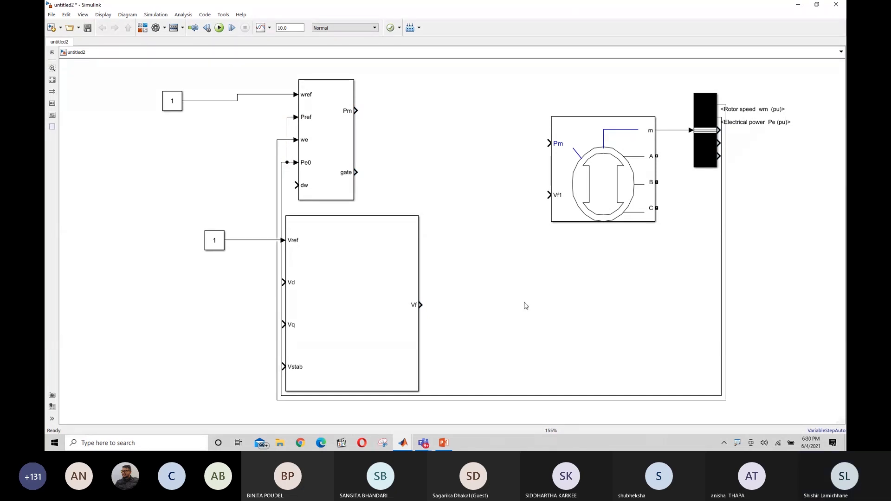
# - Connect the Bus Selector's Rotor speed deviation dw (pu) output to the governor's dw input
pyautogui.moveTo(703, 143)
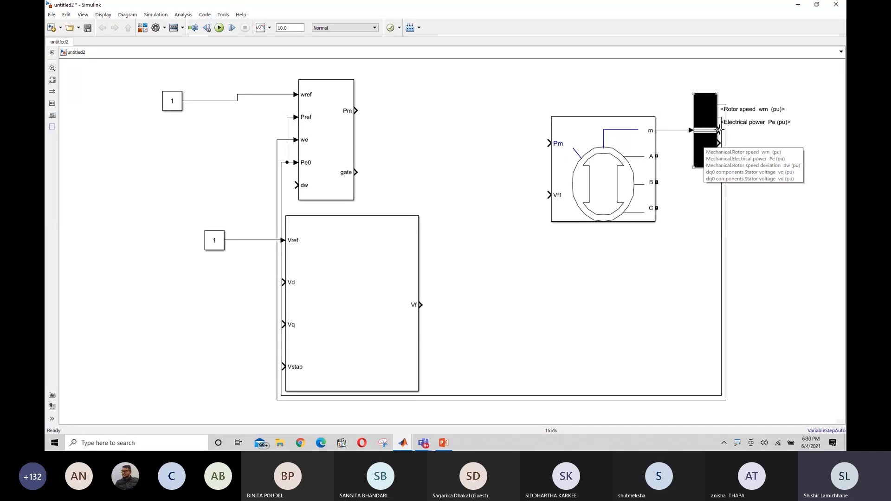
pyautogui.moveTo(719, 130); pyautogui.dragTo(297, 188)
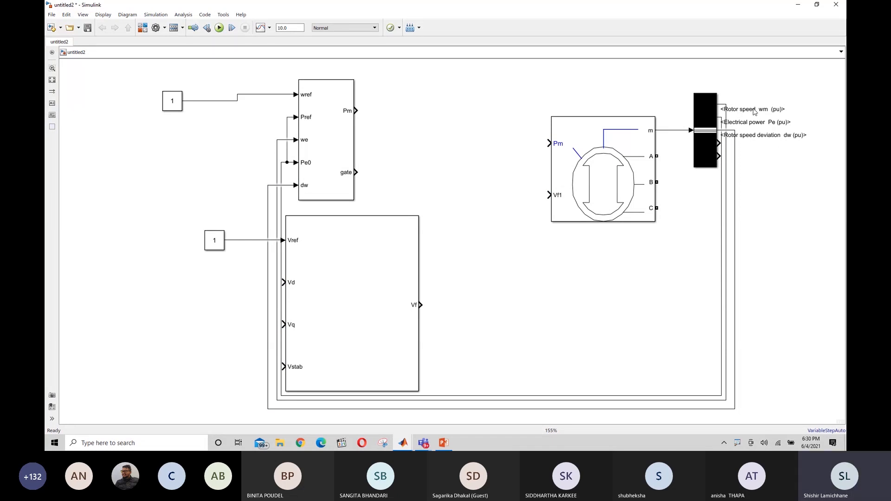
# - Connect the bus selector's stator voltage vq and vd outputs to the Vq and Vd inputs of the Excitation System block
pyautogui.click(717, 151)
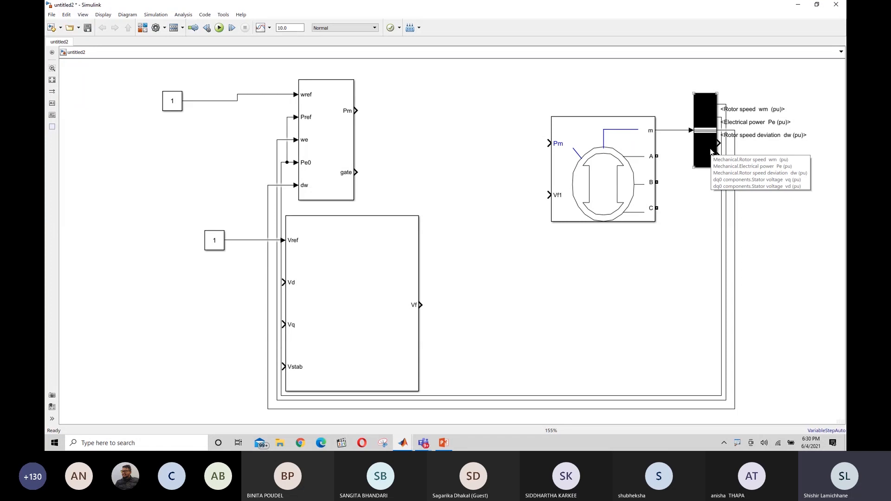
pyautogui.click(813, 169)
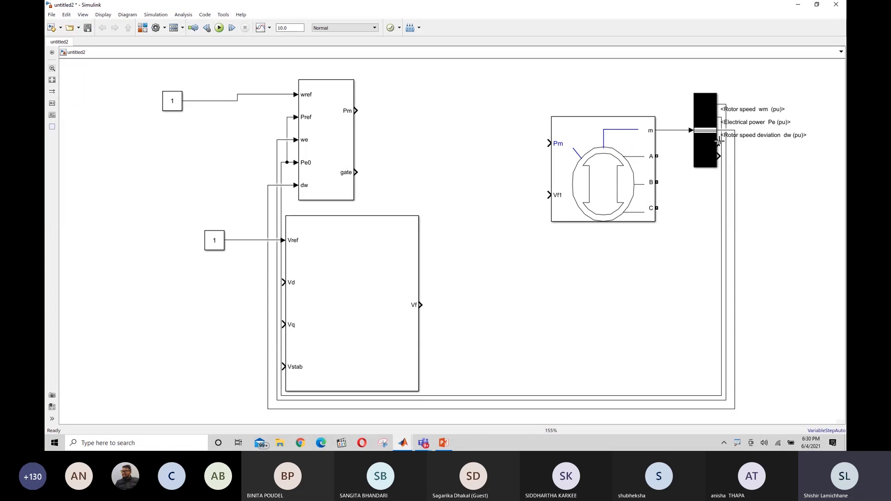
pyautogui.click(315, 310)
pyautogui.click(281, 324)
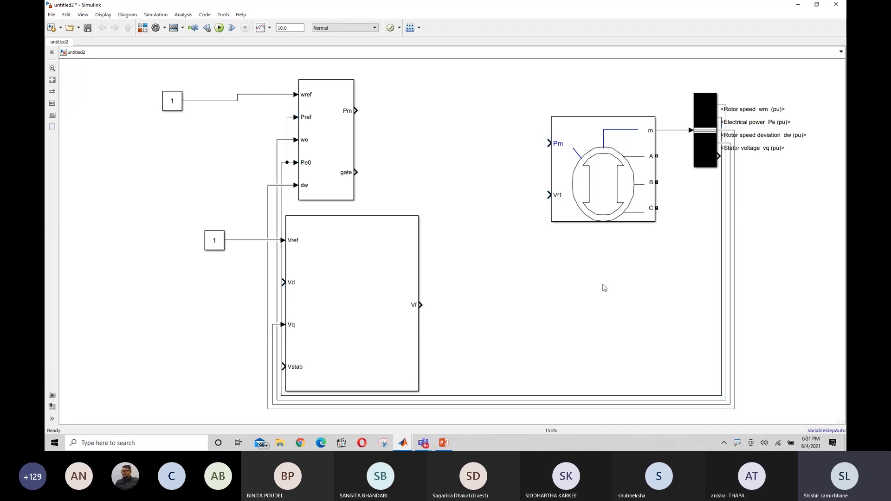
pyautogui.click(718, 158)
pyautogui.moveTo(718, 158); pyautogui.dragTo(283, 283)
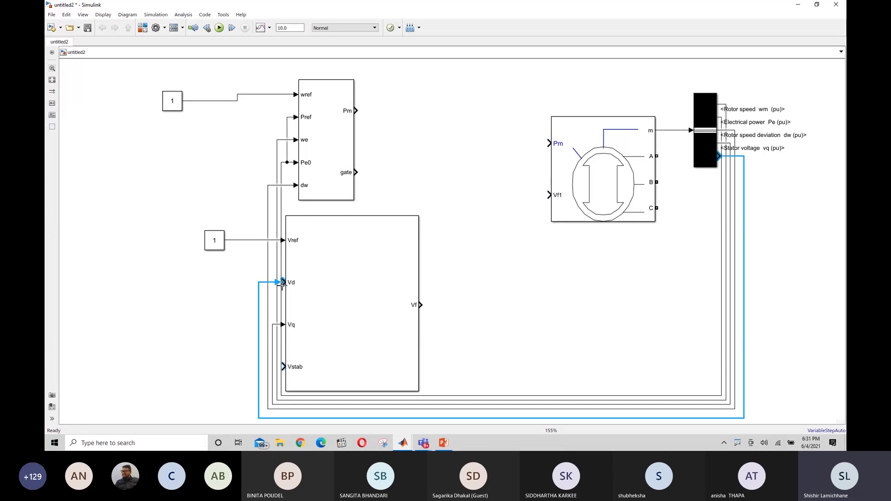
pyautogui.click(364, 358)
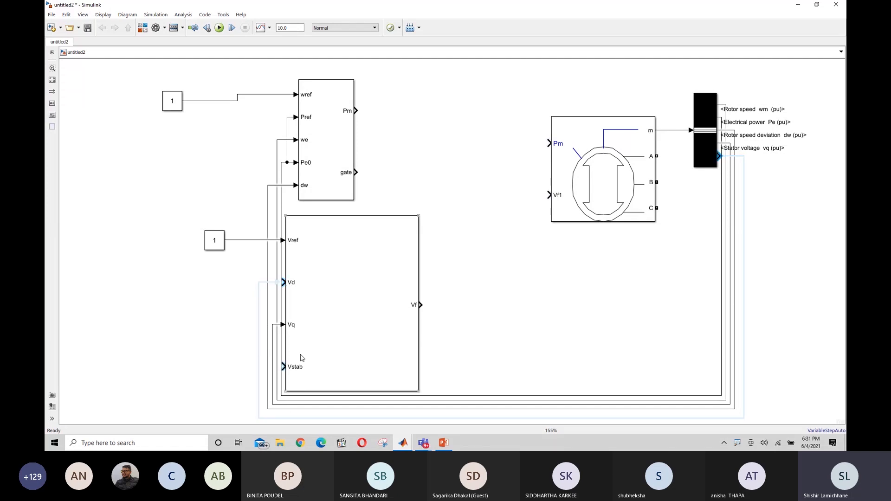
pyautogui.click(284, 284)
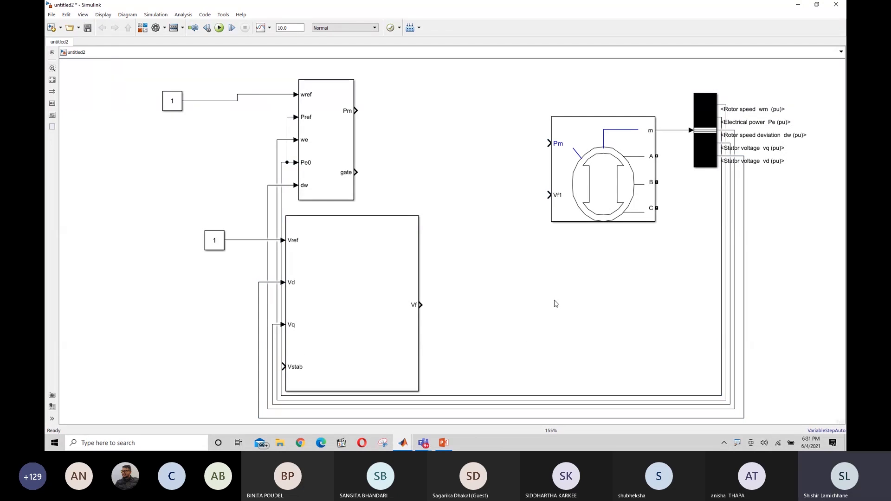
# - Make the Excitation System block slightly smaller and delete all five signal lines leaving the bus selector
pyautogui.click(390, 243)
pyautogui.click(498, 298)
pyautogui.click(354, 318)
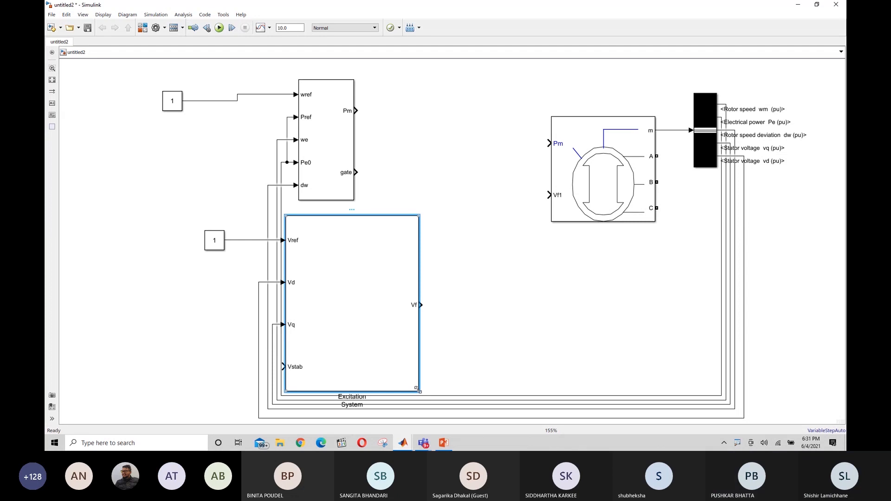
pyautogui.moveTo(418, 389); pyautogui.dragTo(403, 384)
pyautogui.moveTo(566, 339); pyautogui.dragTo(759, 393)
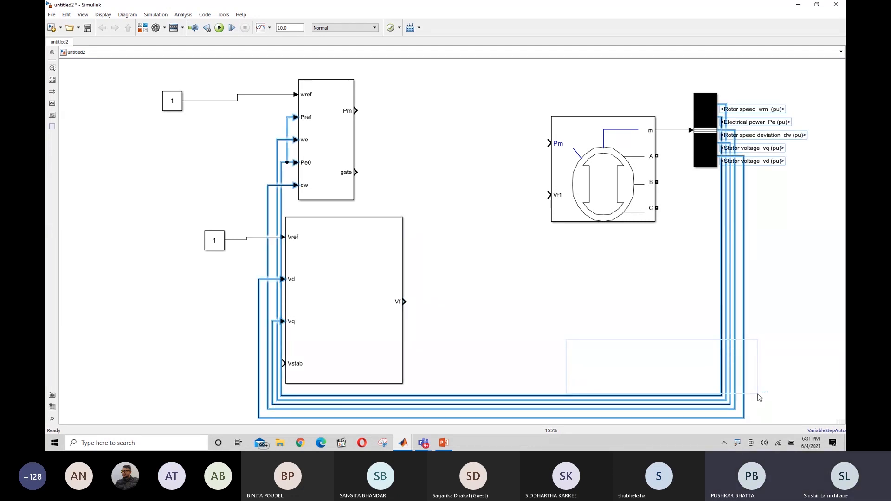
pyautogui.press('Delete')
# - Connect the bus selector's rotor speed wm output to the we input of the upper control block
pyautogui.click(700, 149)
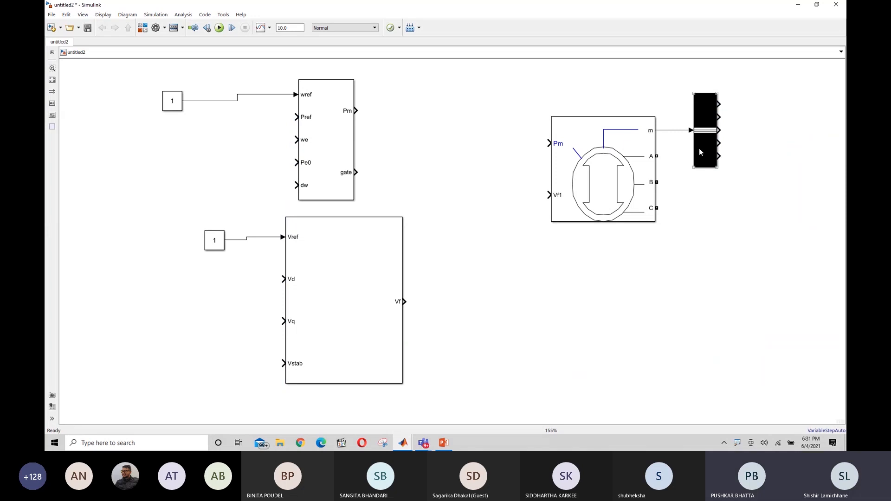
pyautogui.click(754, 159)
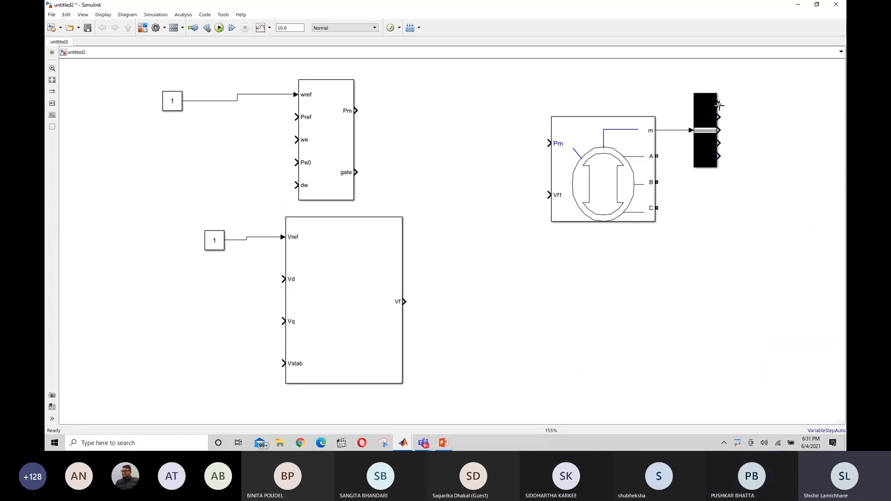
pyautogui.moveTo(719, 105); pyautogui.dragTo(742, 108)
pyautogui.press('Escape')
pyautogui.moveTo(720, 101); pyautogui.dragTo(758, 107)
pyautogui.click(755, 104)
pyautogui.moveTo(755, 105); pyautogui.dragTo(297, 140)
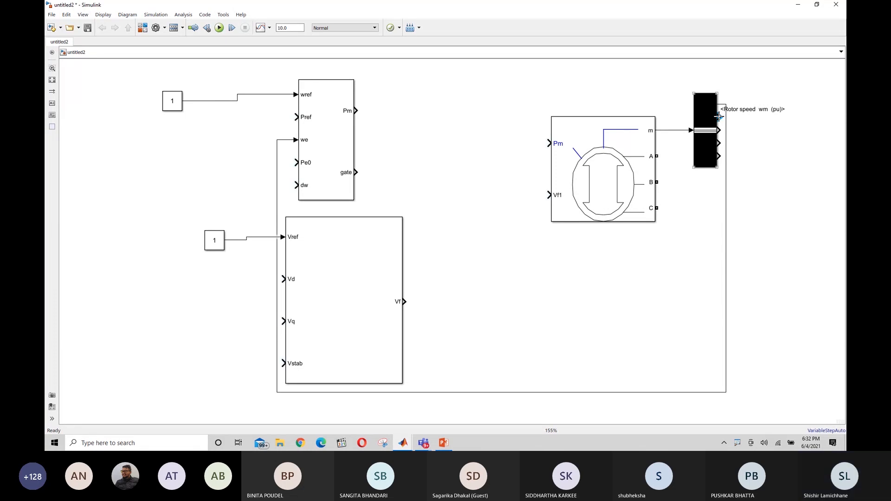
# - Connect the electrical power Pe output to the Pe0 input and branch the same line to Pref
pyautogui.moveTo(718, 117); pyautogui.dragTo(762, 120)
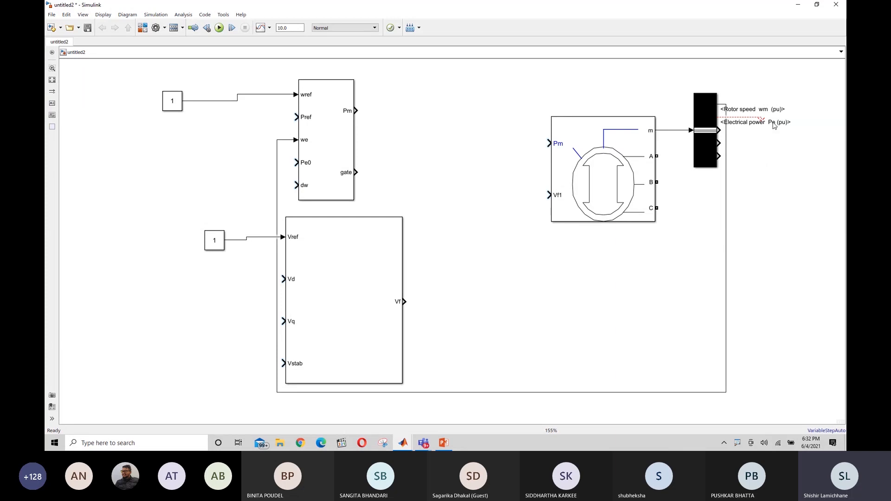
pyautogui.moveTo(761, 121); pyautogui.dragTo(761, 117)
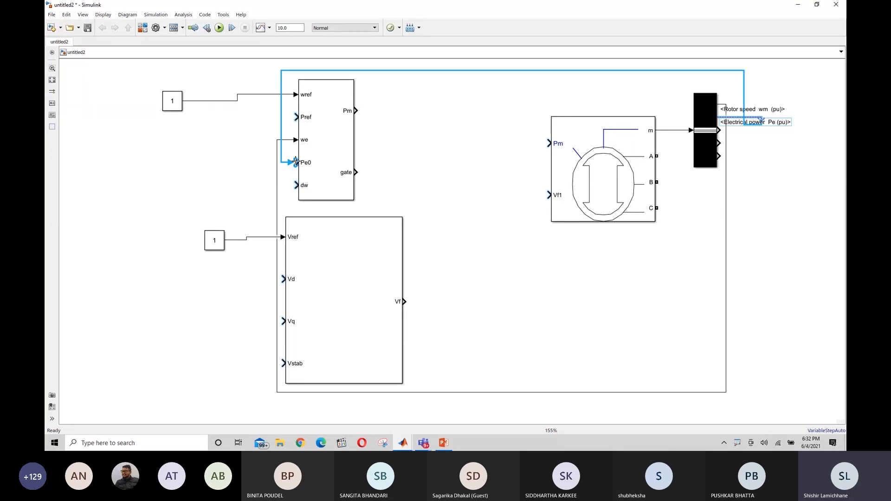
pyautogui.moveTo(296, 162); pyautogui.dragTo(295, 163)
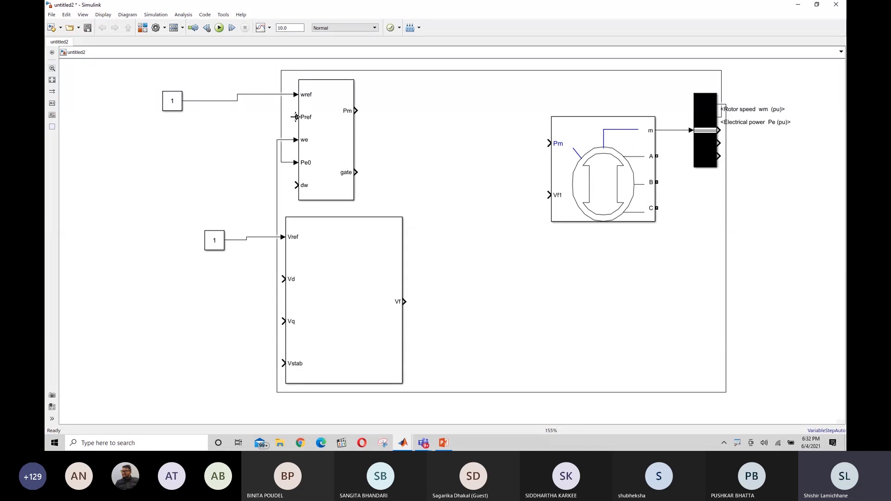
pyautogui.moveTo(296, 117); pyautogui.dragTo(281, 117)
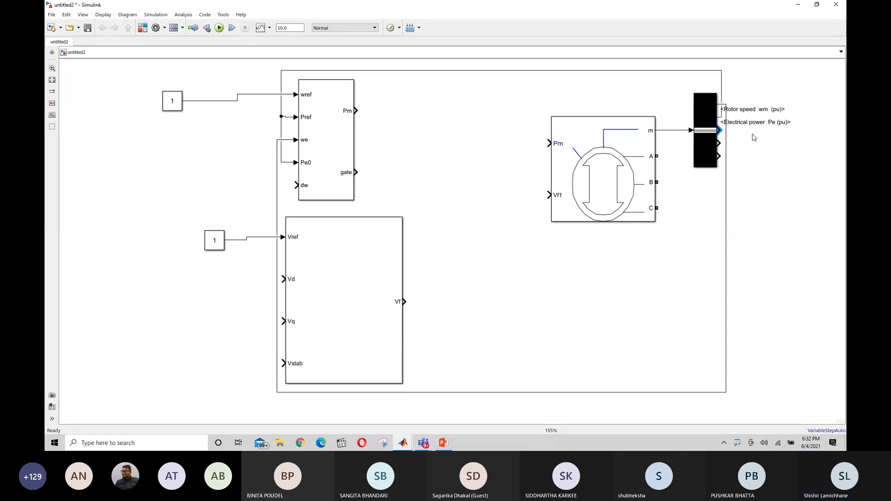
# - Connect the rotor speed deviation dw output of the bus selector to the dw input
pyautogui.moveTo(720, 130); pyautogui.dragTo(748, 131)
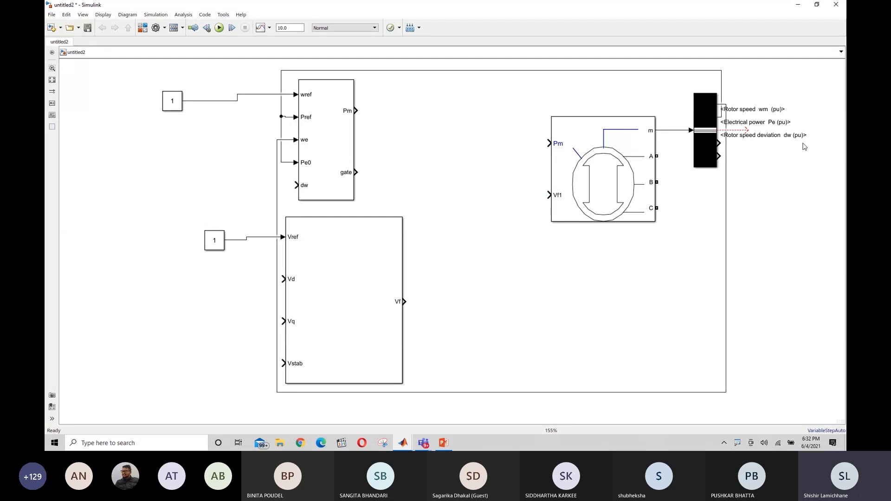
pyautogui.click(747, 129)
pyautogui.moveTo(747, 130); pyautogui.dragTo(295, 185)
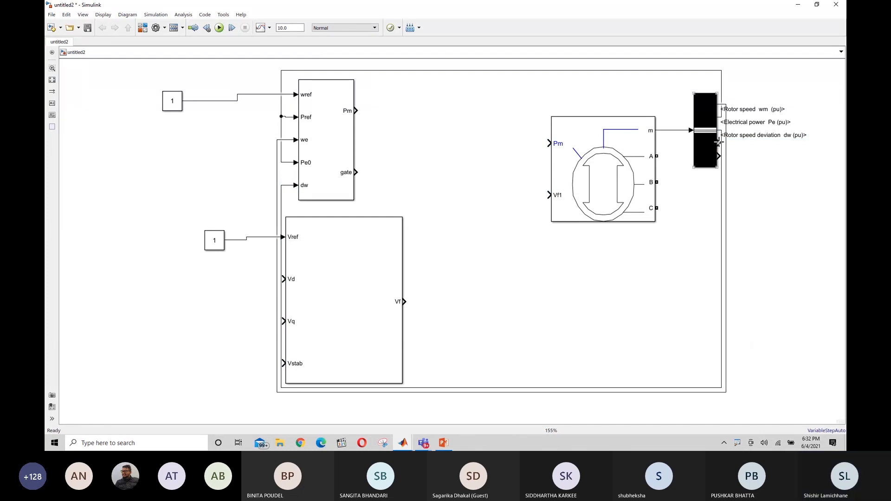
# - Route the stator voltage vq output to Vq and the stator voltage vd output to Vd on the Excitation System block
pyautogui.moveTo(719, 143); pyautogui.dragTo(769, 148)
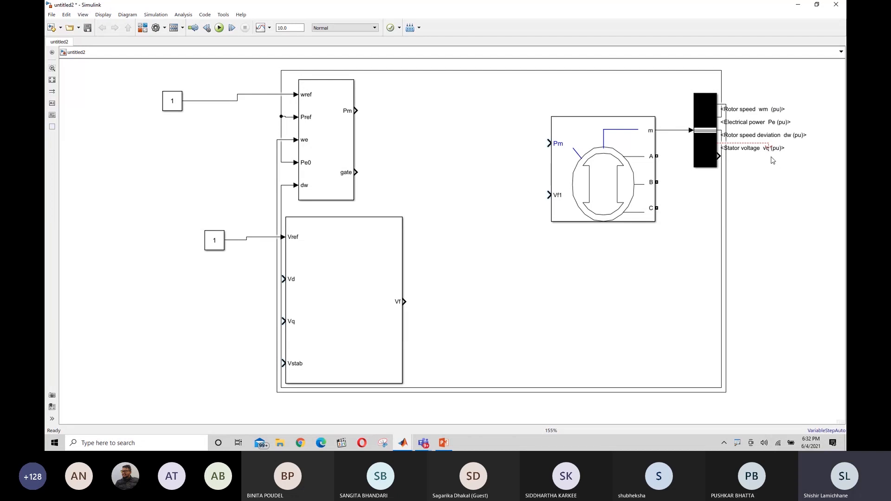
pyautogui.moveTo(769, 148); pyautogui.dragTo(789, 163)
pyautogui.click(282, 322)
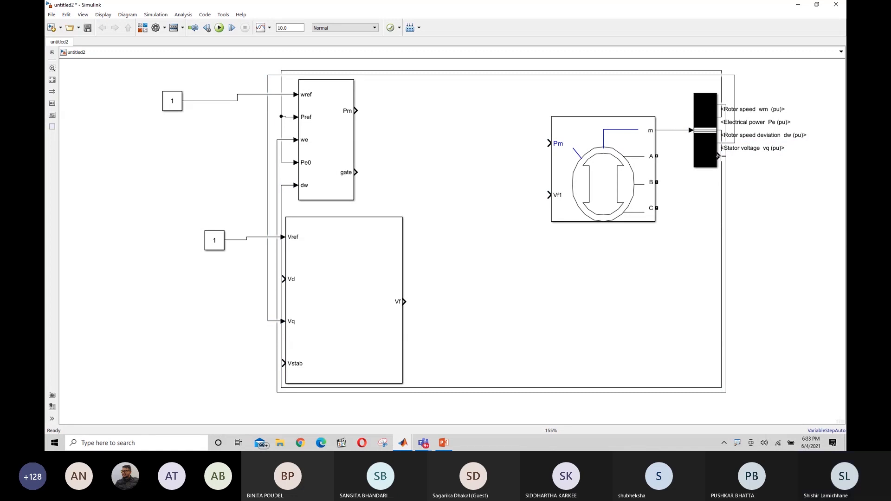
pyautogui.click(720, 156)
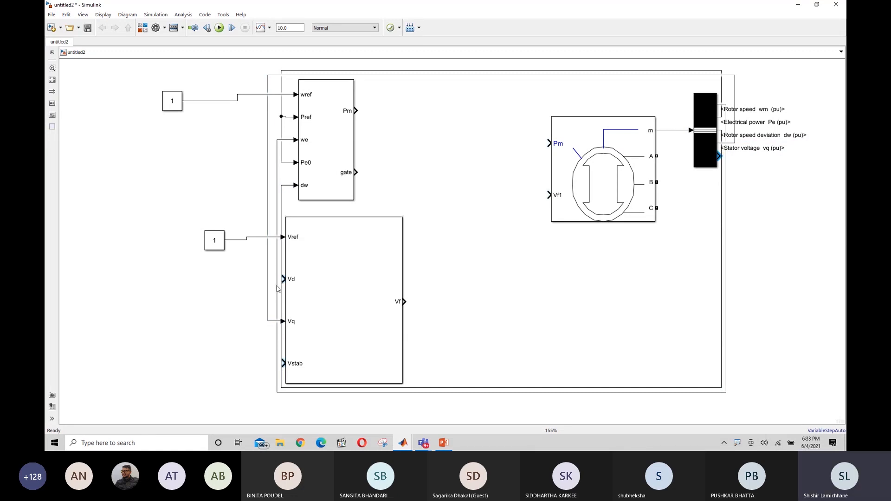
pyautogui.click(284, 279)
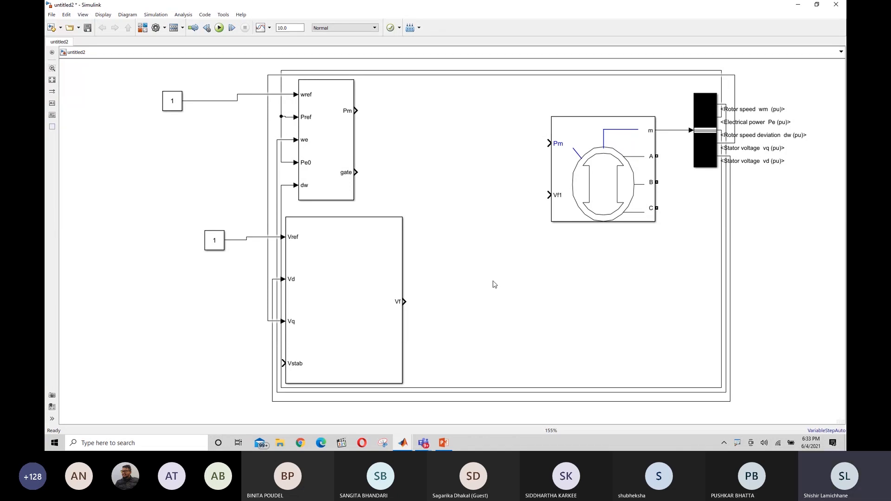
pyautogui.doubleClick(518, 286)
pyautogui.write('goto')
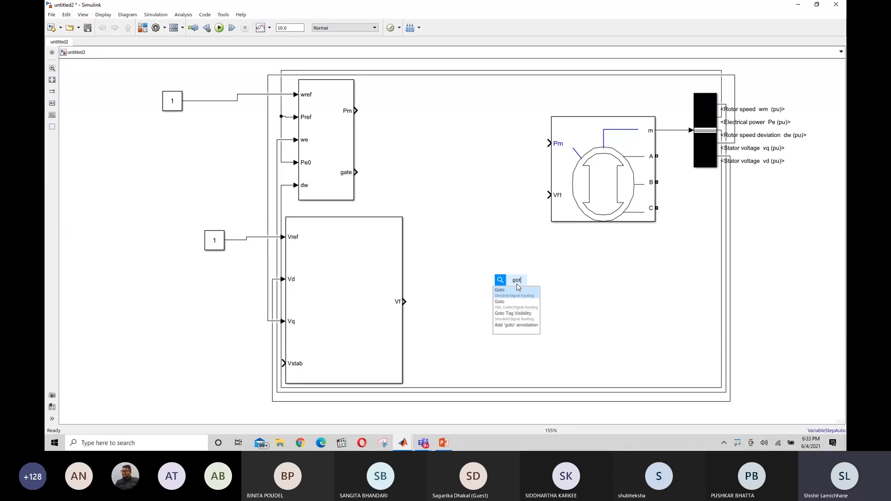
pyautogui.press('BackSpace')
pyautogui.press('BackSpace')
pyautogui.press('BackSpace')
pyautogui.press('BackSpace')
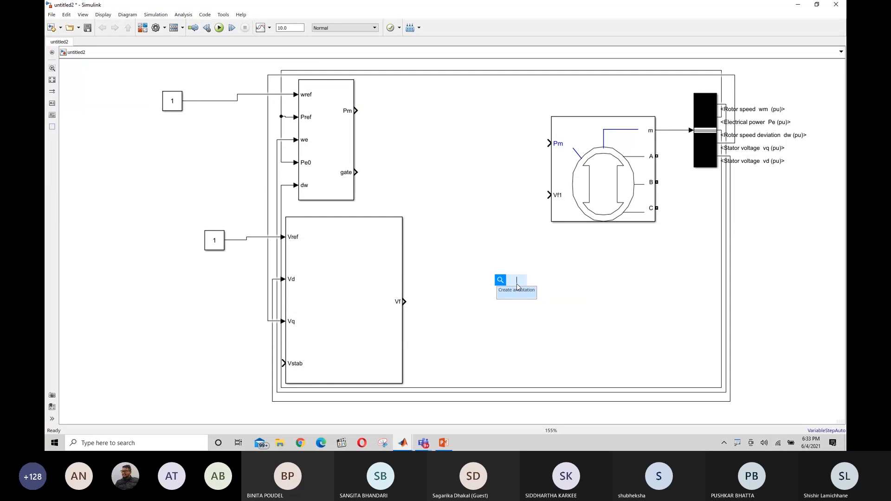
pyautogui.click(581, 300)
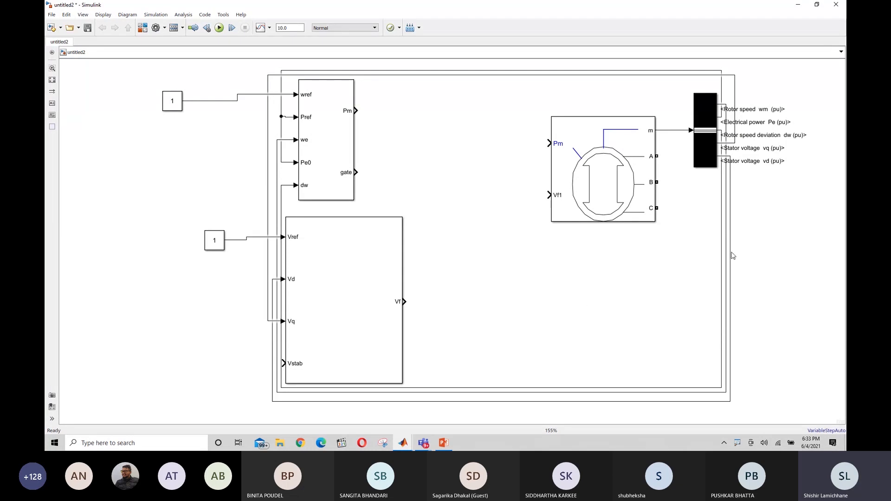
# - Delete all signal lines running from the bus selector outputs back to the two control blocks
pyautogui.moveTo(698, 227); pyautogui.dragTo(772, 282)
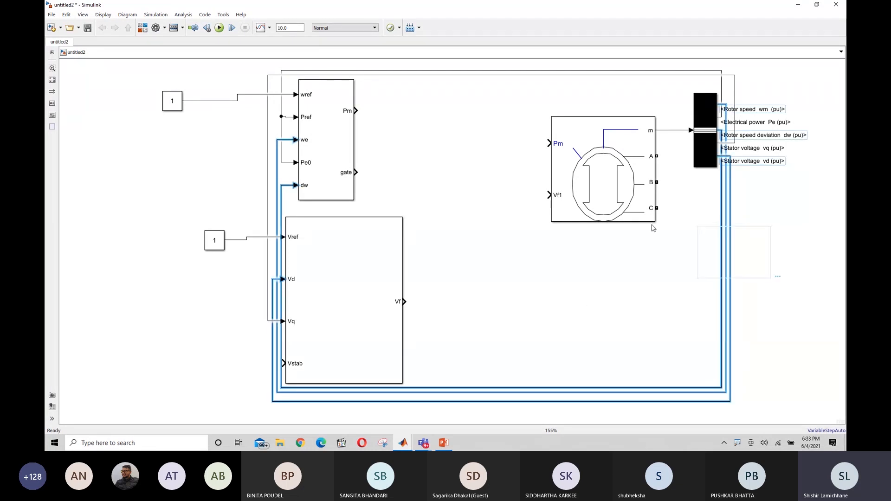
pyautogui.click(489, 82)
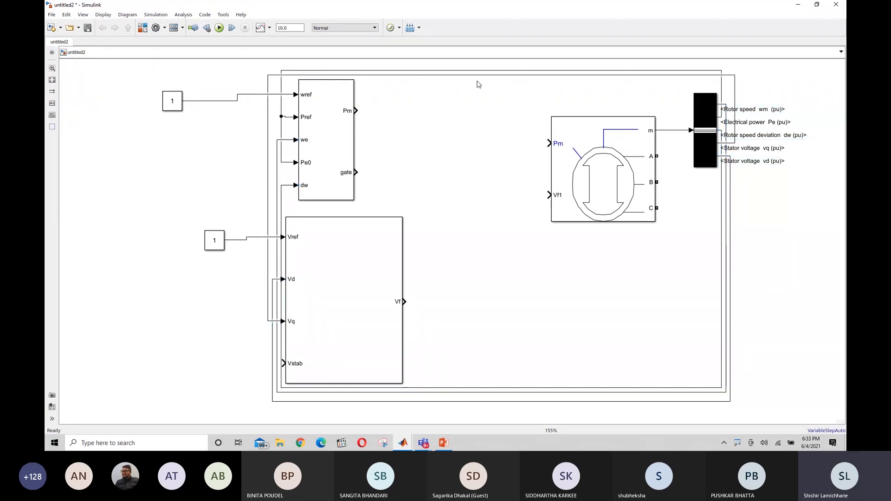
pyautogui.click(464, 71)
pyautogui.press('Delete')
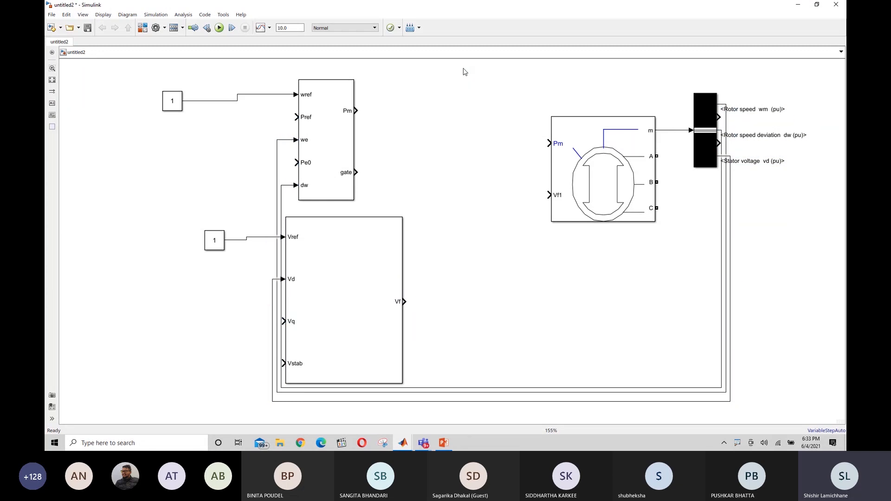
pyautogui.moveTo(695, 306); pyautogui.dragTo(750, 351)
pyautogui.press('Delete')
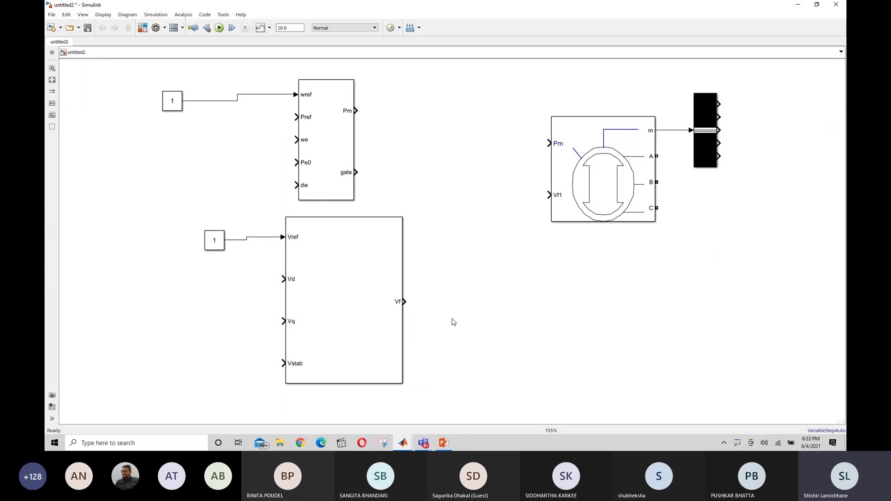
# - Add a Goto block from Simulink/Signal Routing and connect it to the bus selector's rotor speed wm output
pyautogui.doubleClick(538, 296)
pyautogui.write('goto')
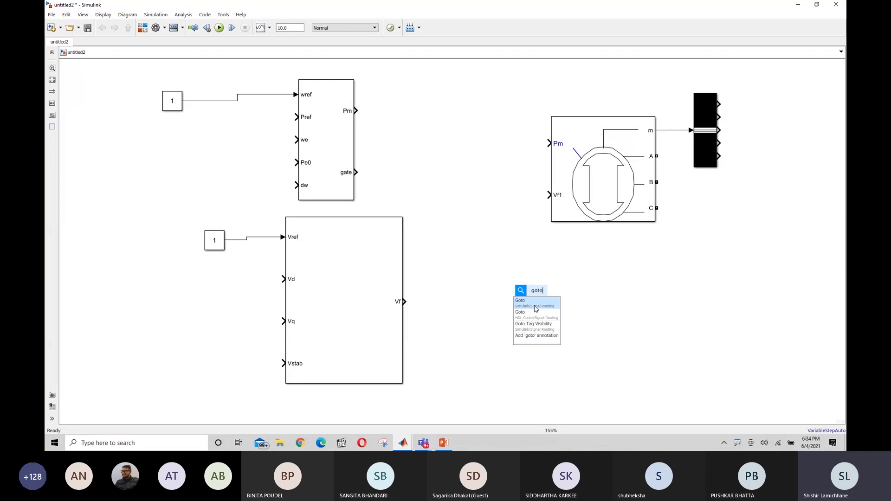
pyautogui.click(533, 307)
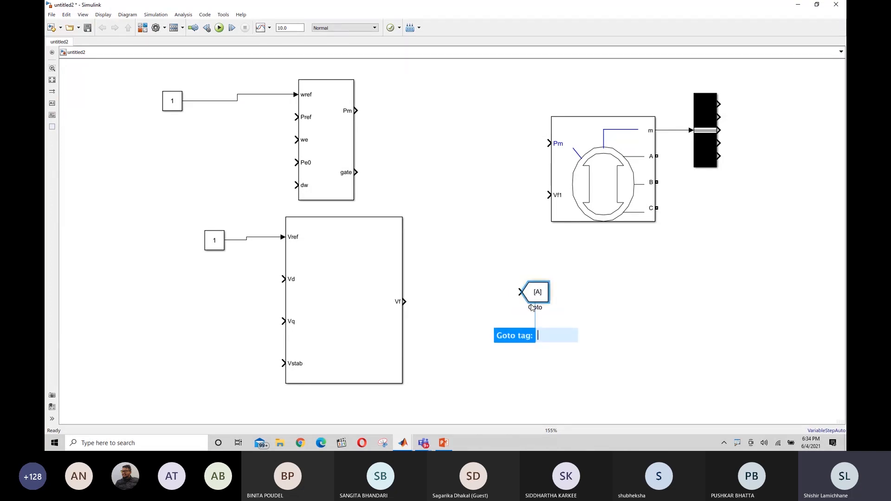
pyautogui.moveTo(538, 291); pyautogui.dragTo(785, 103)
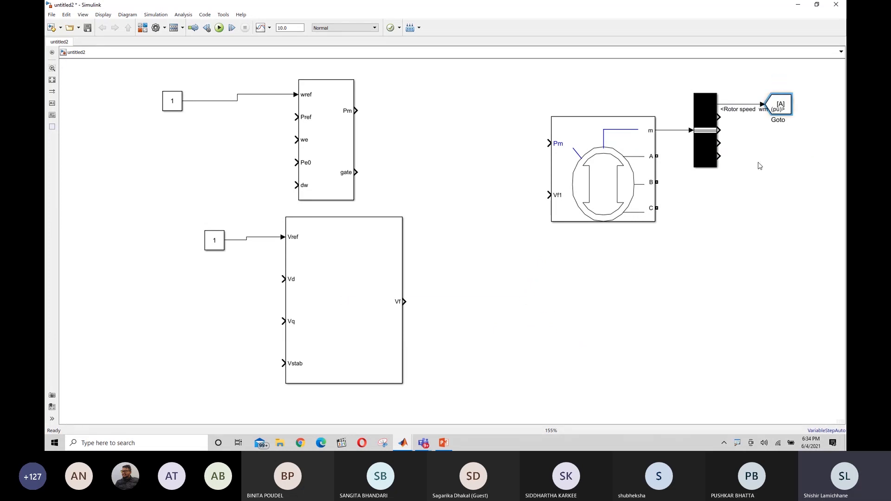
# - Extend the bus selector block downward to space its output ports farther apart
pyautogui.click(705, 148)
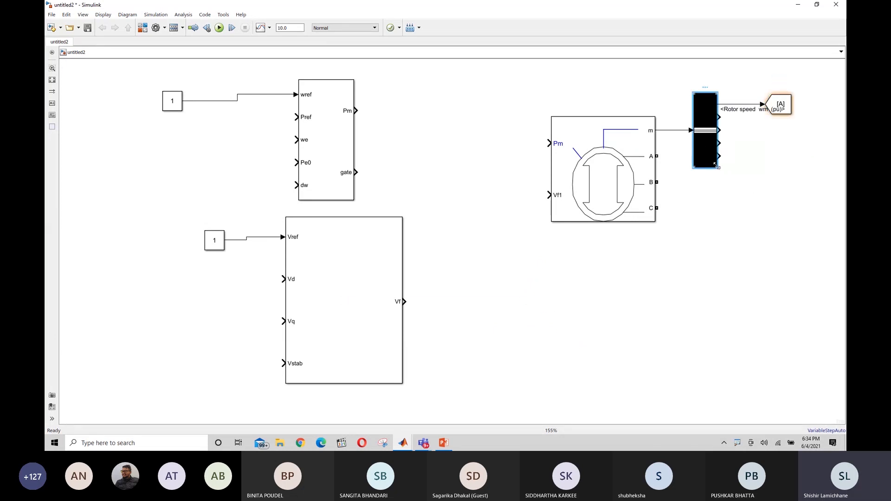
pyautogui.moveTo(714, 165); pyautogui.dragTo(718, 217)
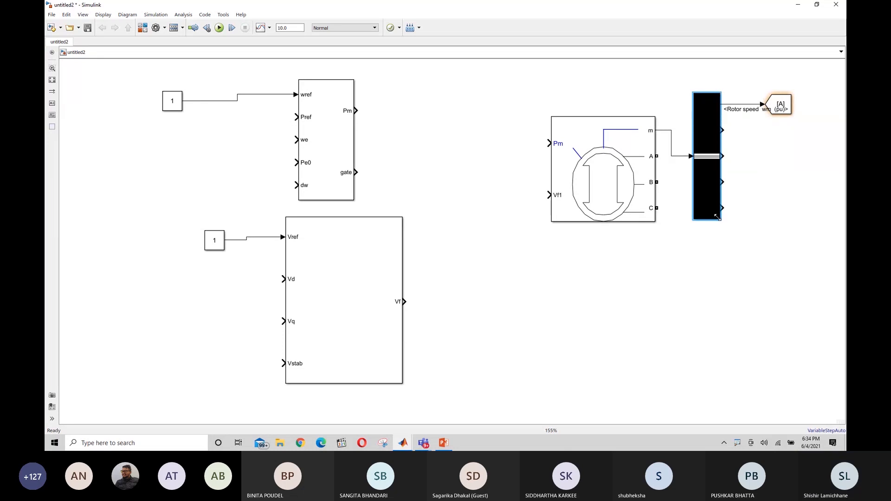
pyautogui.click(780, 286)
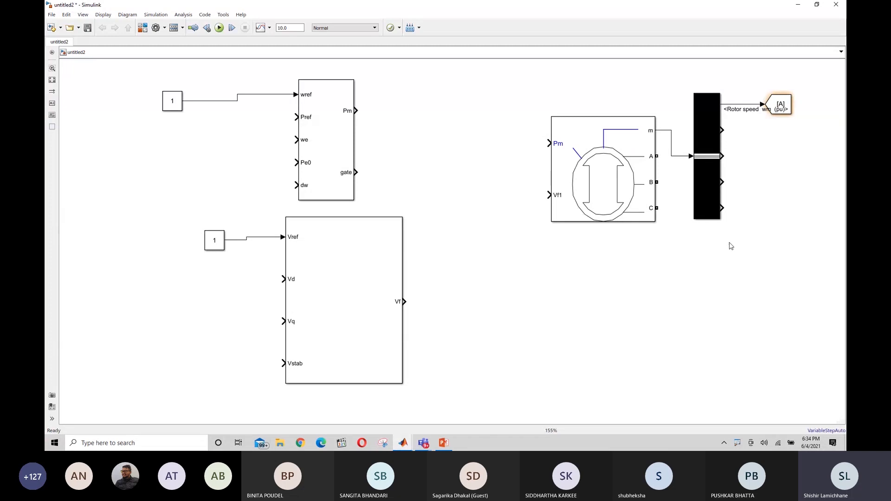
# - Make four copies of the Goto block and place one opposite each remaining bus selector output
pyautogui.click(781, 104)
pyautogui.click(785, 220)
pyautogui.click(780, 106)
pyautogui.moveTo(780, 106); pyautogui.dragTo(784, 209)
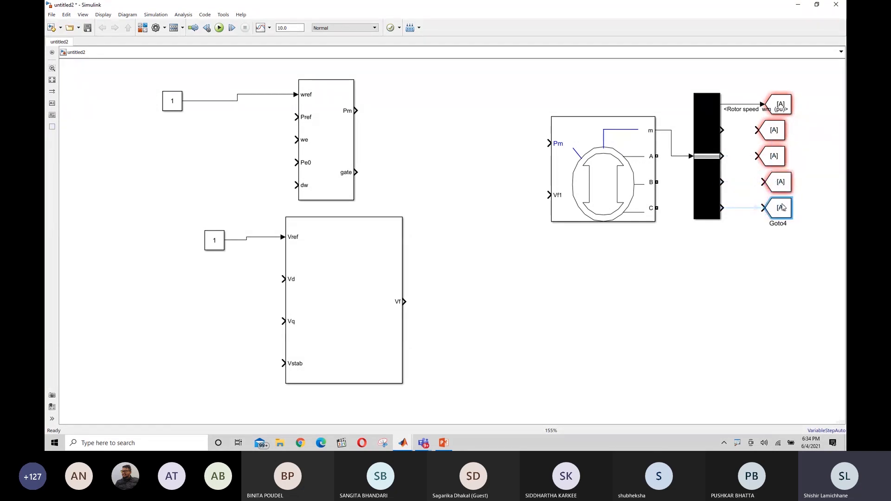
# - Connect the bus selector's Pe, dw, vq and vd outputs to the Goto blocks opposite them
pyautogui.click(772, 253)
pyautogui.moveTo(722, 131); pyautogui.dragTo(758, 131)
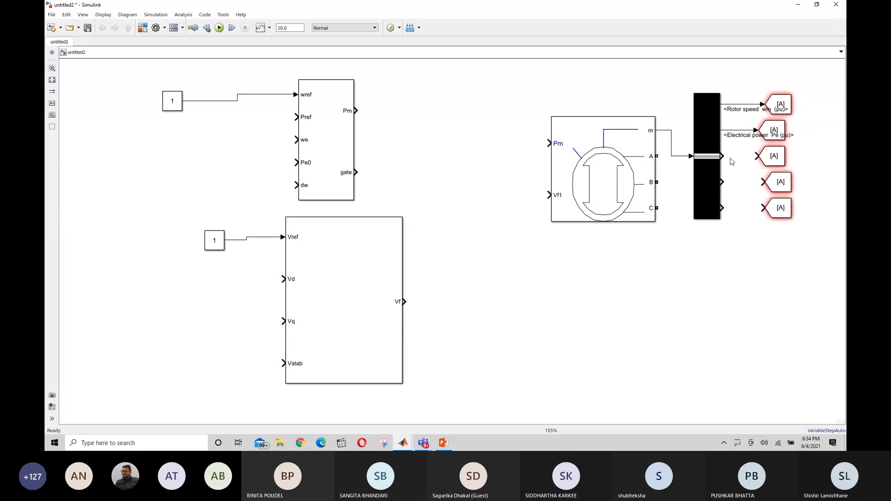
pyautogui.moveTo(723, 156); pyautogui.dragTo(763, 182)
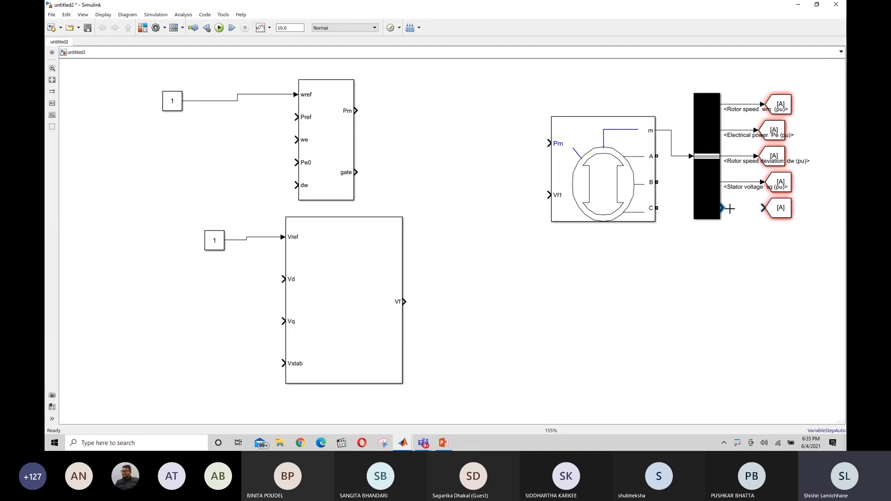
pyautogui.moveTo(731, 209); pyautogui.dragTo(764, 208)
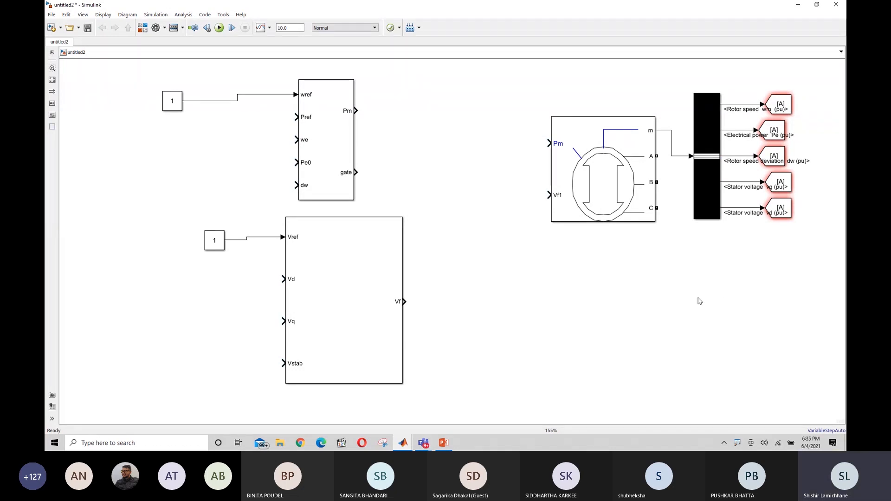
pyautogui.click(779, 104)
pyautogui.doubleClick(780, 106)
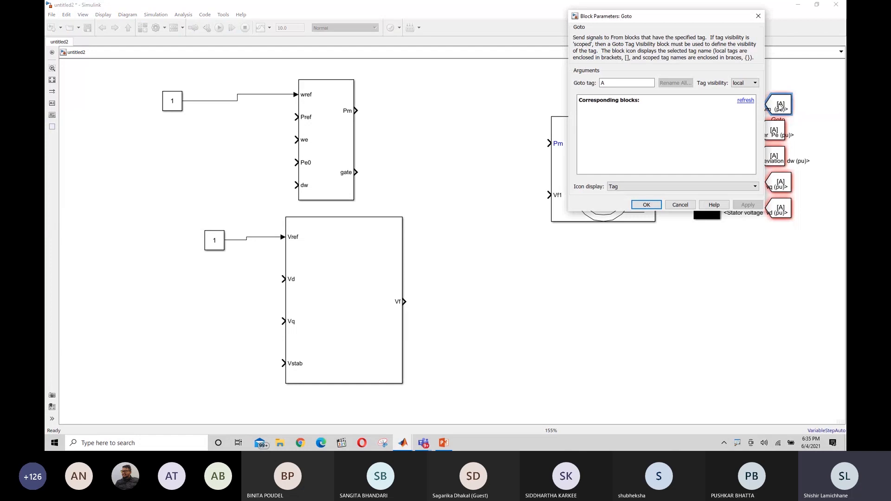
pyautogui.click(759, 16)
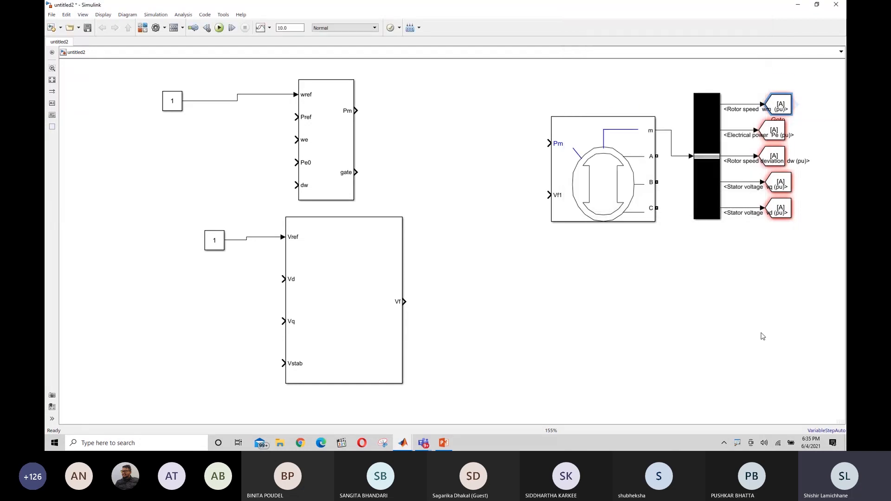
pyautogui.click(764, 337)
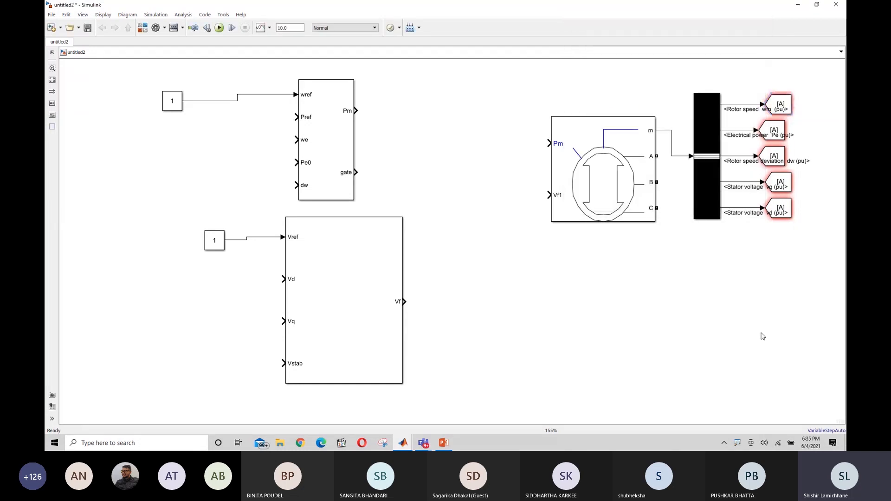
# - Set the tag of the Goto block on the rotor speed wm output to w
pyautogui.click(776, 107)
pyautogui.doubleClick(775, 107)
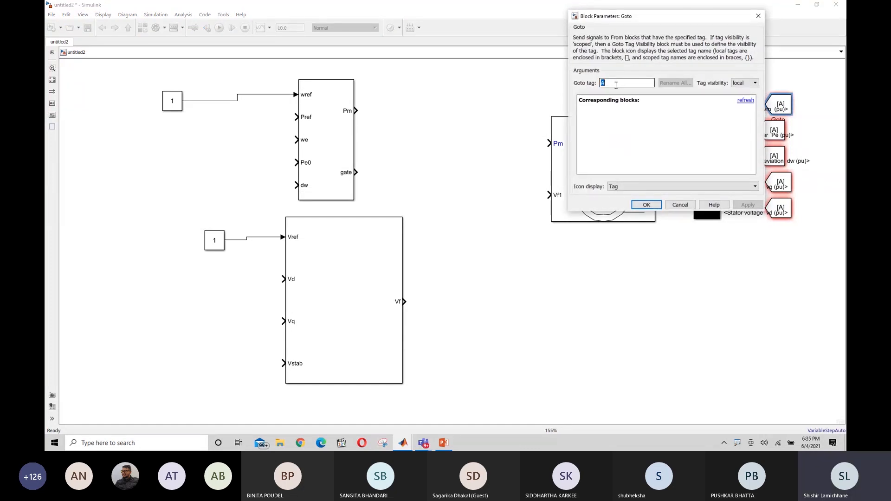
pyautogui.write('w')
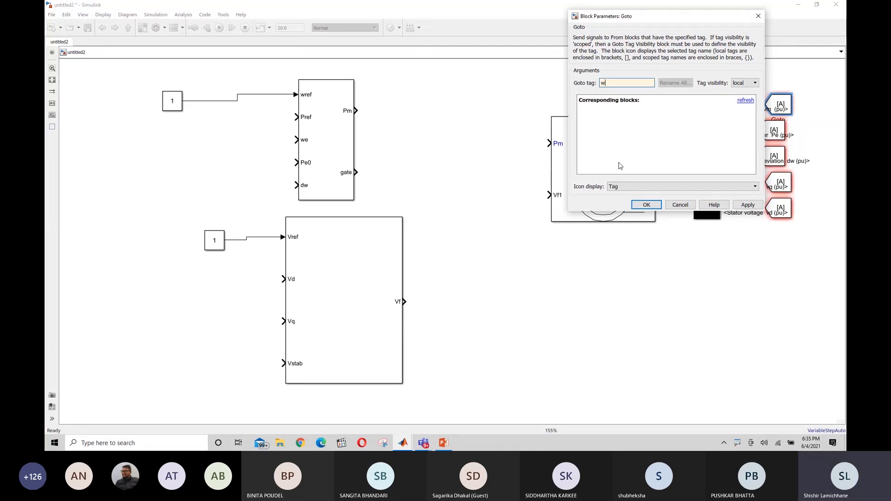
pyautogui.click(646, 207)
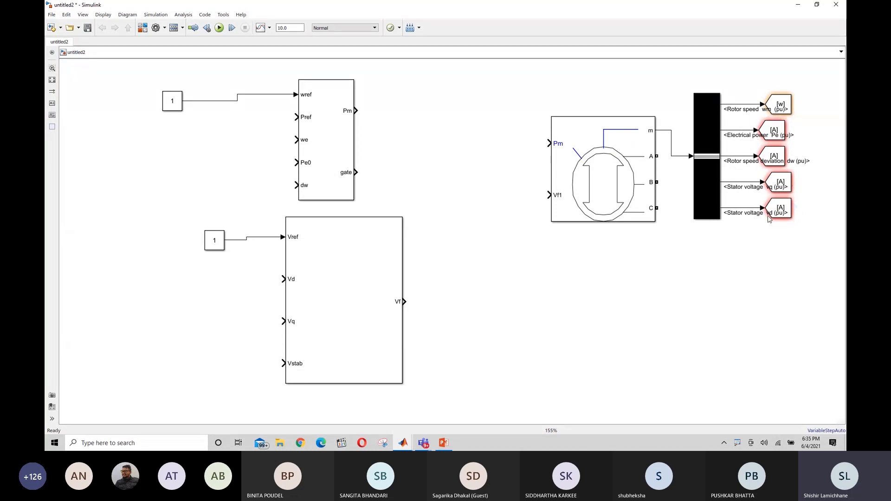
# - Set the tag of the Goto block on the electrical power Pe output to pe
pyautogui.click(764, 132)
pyautogui.doubleClick(765, 133)
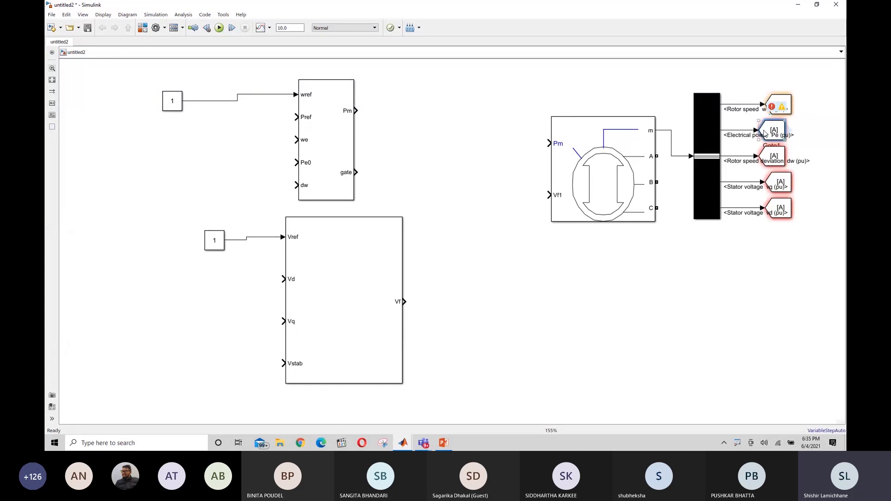
pyautogui.doubleClick(606, 110)
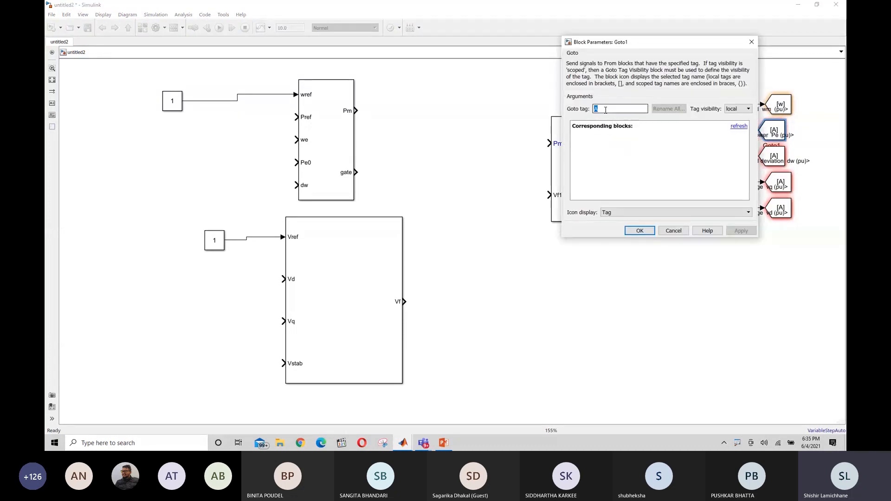
pyautogui.press('BackSpace')
pyautogui.write('pe')
pyautogui.click(640, 231)
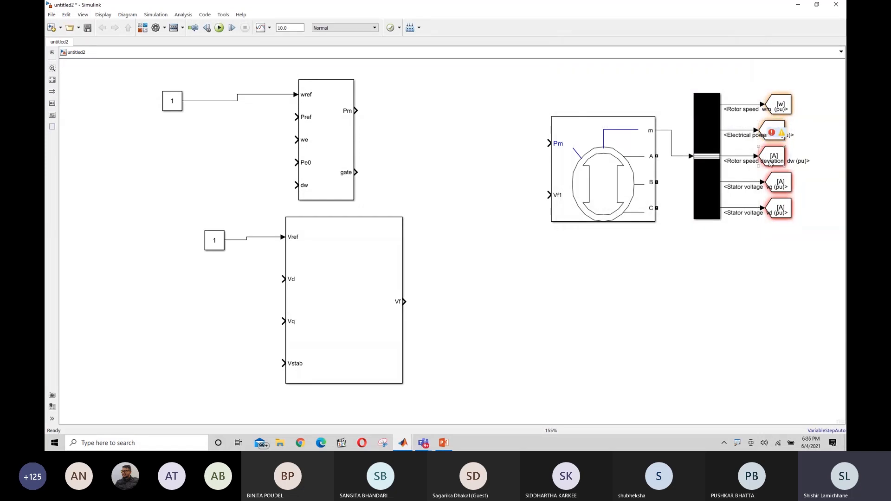
# - Set the tag of the Goto block on the rotor speed deviation output to dw
pyautogui.click(770, 160)
pyautogui.doubleClick(770, 160)
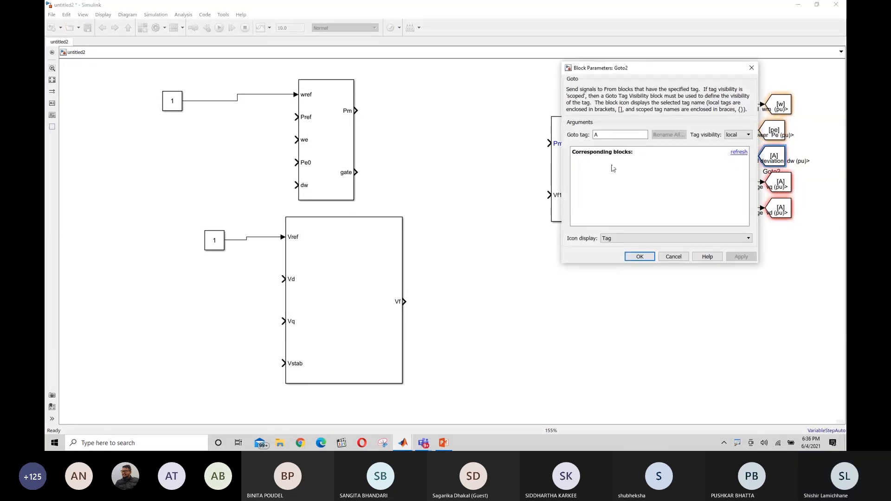
pyautogui.click(615, 134)
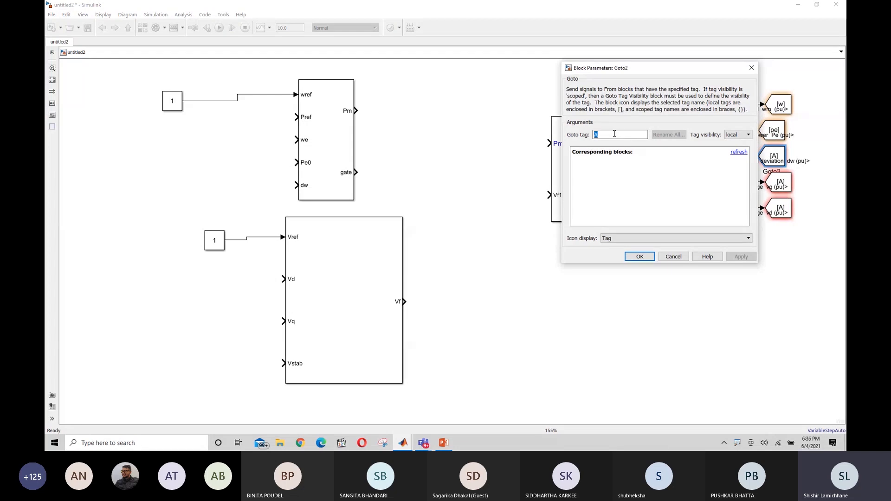
pyautogui.press('BackSpace')
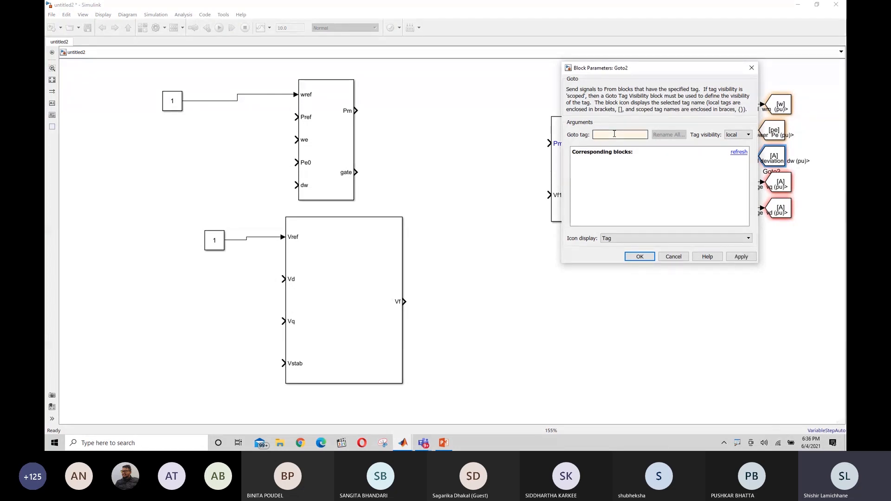
pyautogui.write('dw')
pyautogui.click(637, 256)
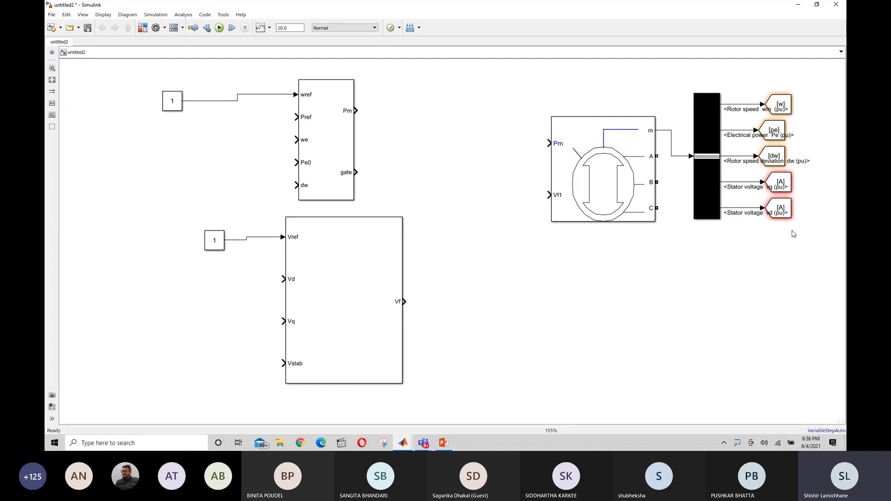
# - Set the tag of the Goto block on the stator voltage vq output to vq
pyautogui.click(782, 185)
pyautogui.doubleClick(770, 186)
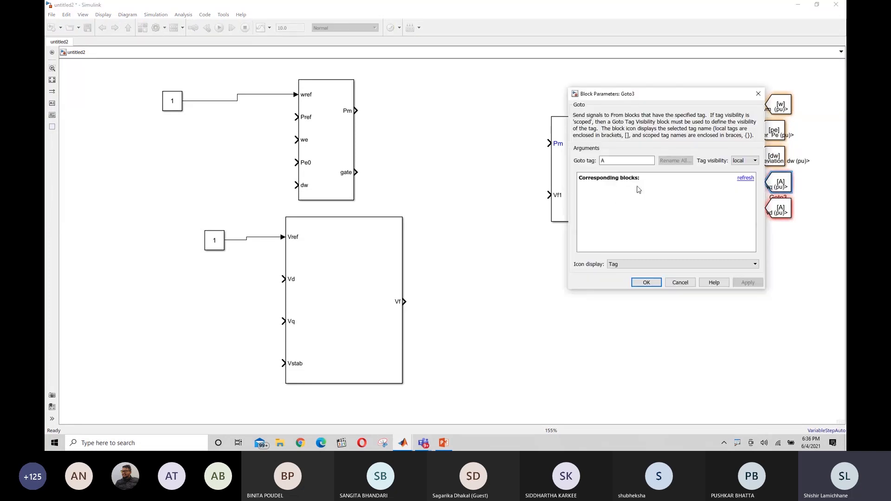
pyautogui.doubleClick(611, 160)
pyautogui.write('vq')
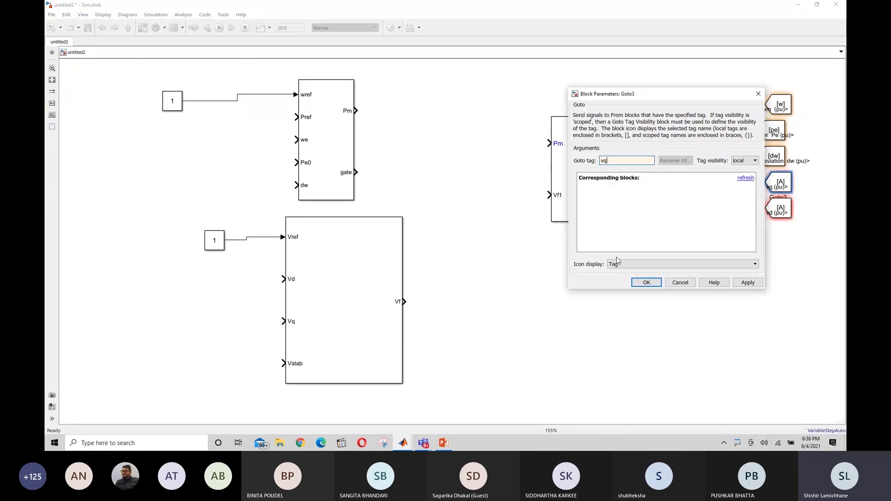
pyautogui.click(644, 283)
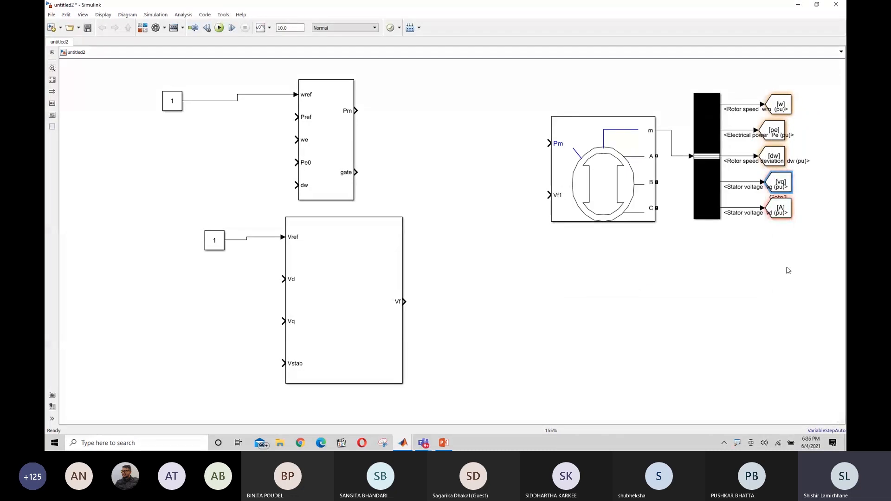
# - Set the tag of the Goto block on the stator voltage vd output to vd
pyautogui.click(780, 213)
pyautogui.doubleClick(780, 212)
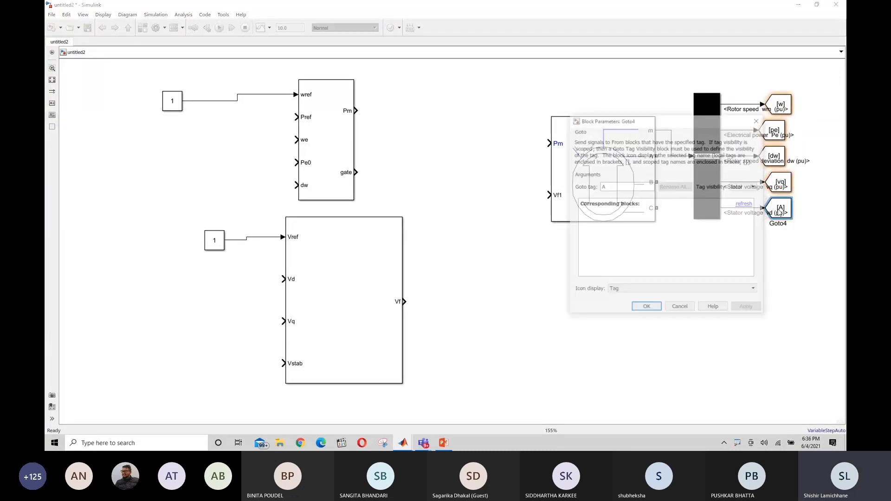
pyautogui.doubleClick(610, 185)
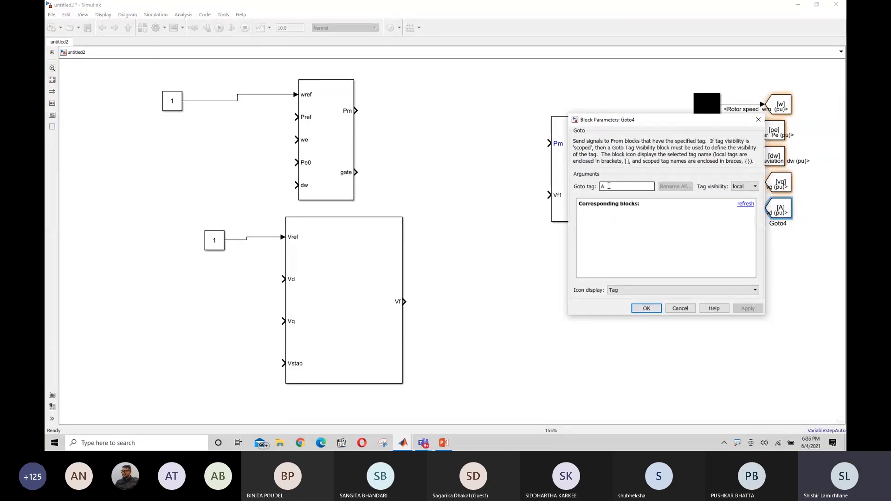
pyautogui.press('BackSpace')
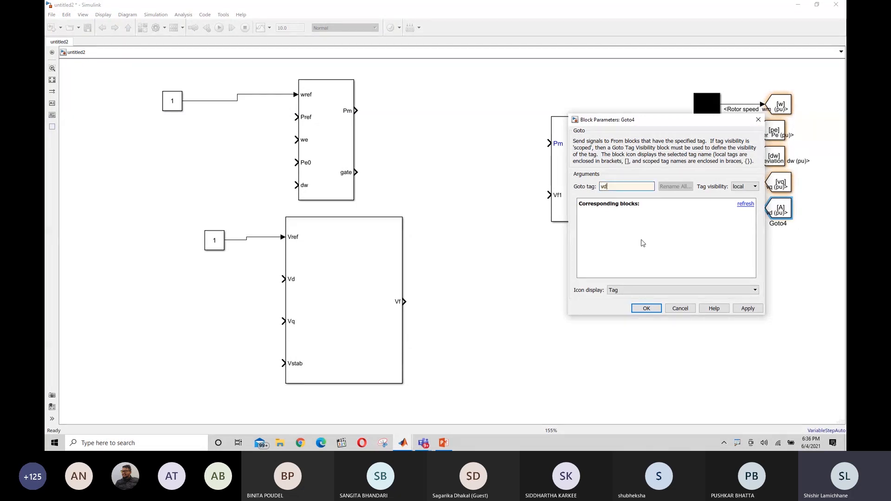
pyautogui.click(645, 310)
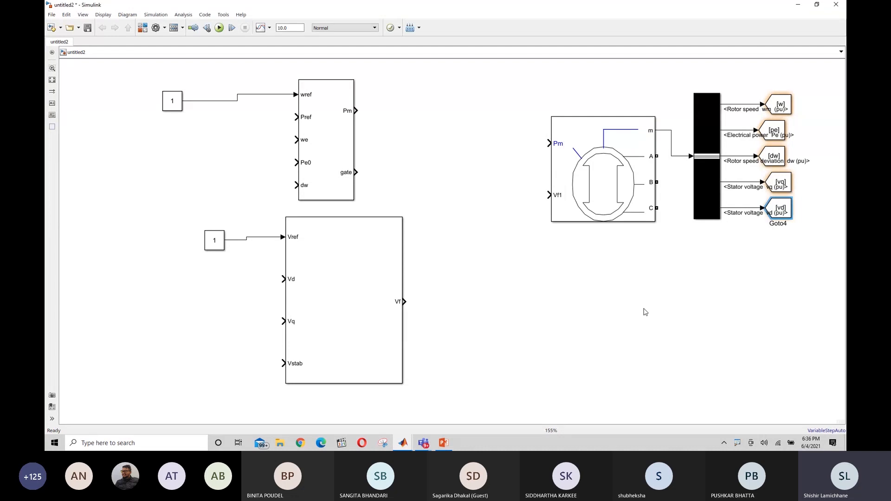
pyautogui.click(752, 315)
# - Look through the attendee list in the Microsoft Teams meeting and return to the untitled2 model in Simulink
pyautogui.moveTo(423, 443)
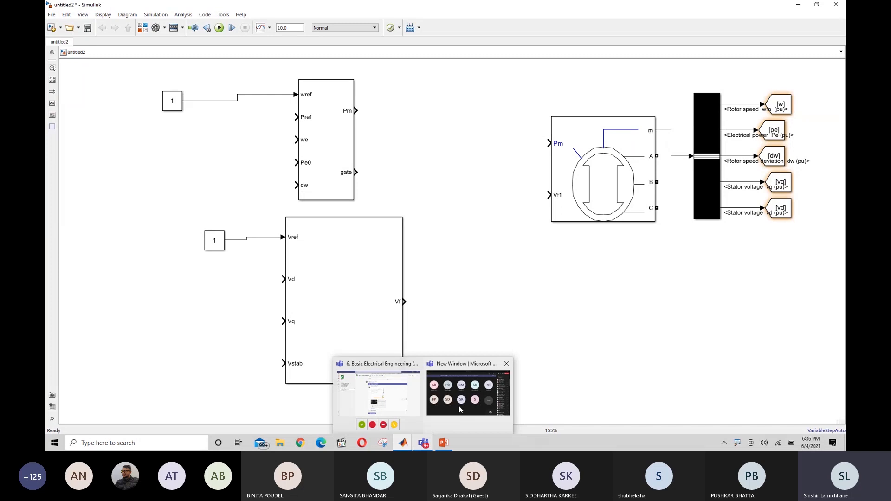
pyautogui.click(459, 407)
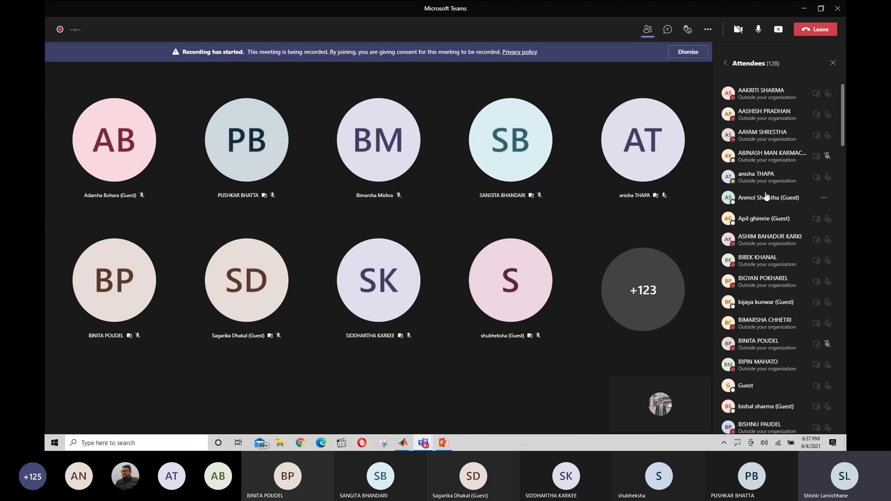
pyautogui.scroll(-20, 766, 196)
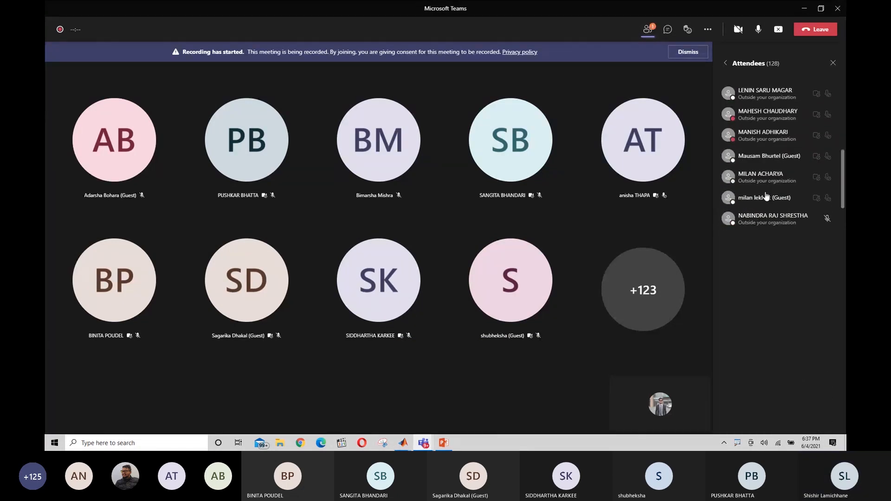
pyautogui.scroll(-10, 766, 197)
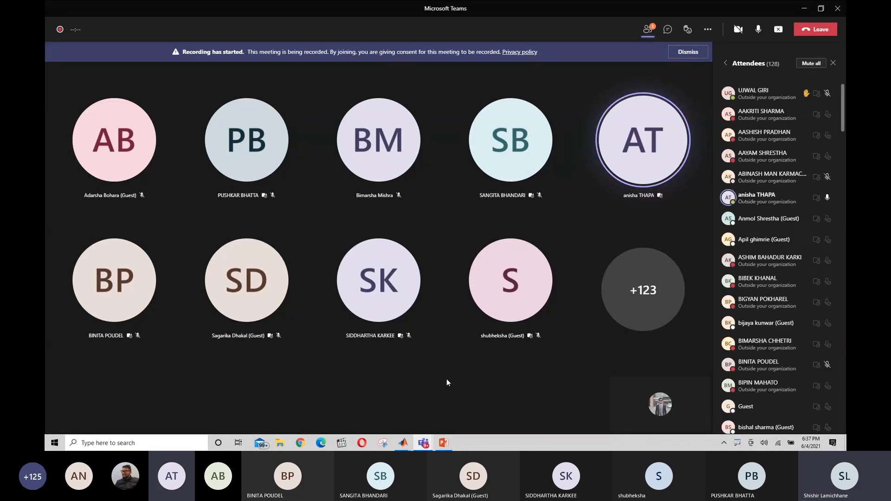
pyautogui.moveTo(428, 445)
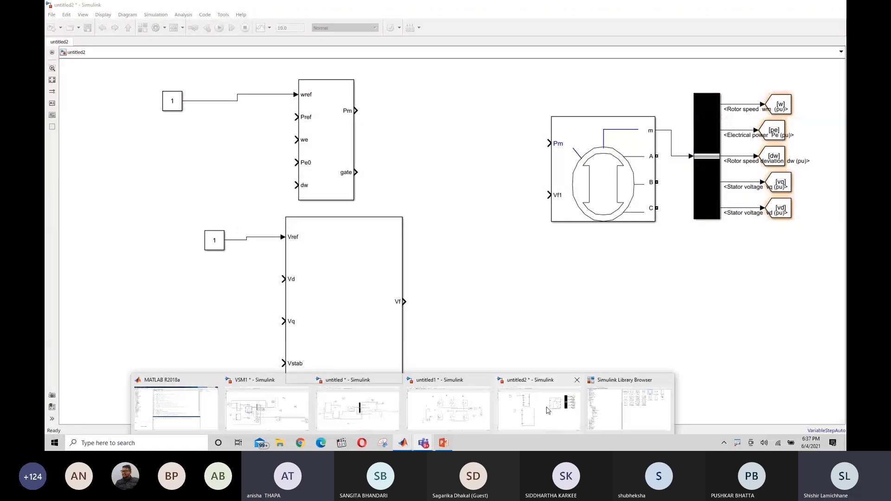
pyautogui.click(520, 413)
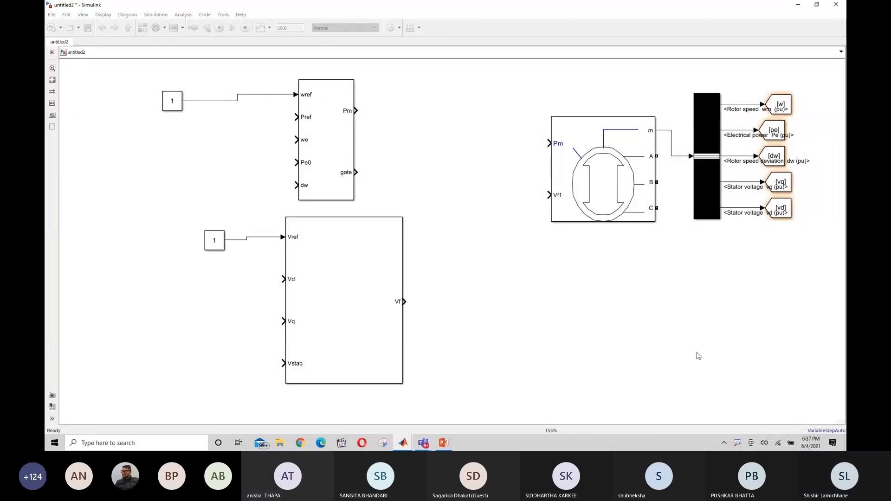
# - Delete the vd Goto block and the signal line left on the bus selector's stator voltage vd output
pyautogui.click(779, 212)
pyautogui.press('Delete')
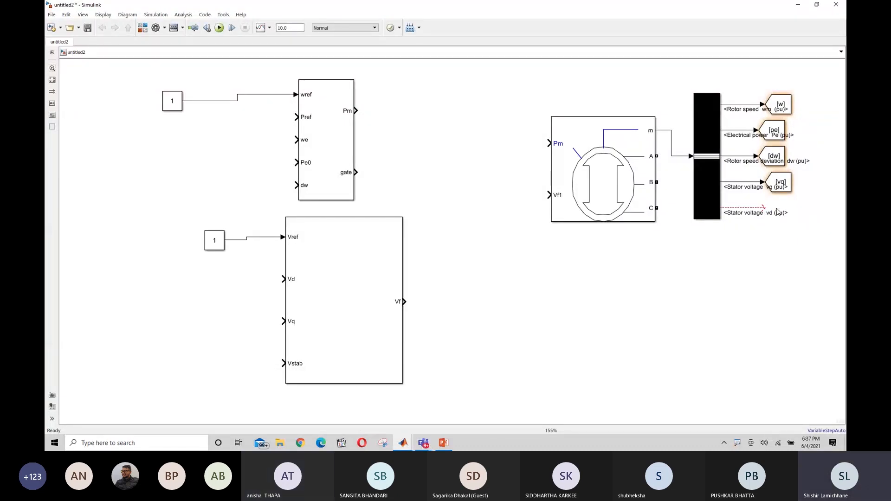
pyautogui.click(754, 208)
pyautogui.press('Delete')
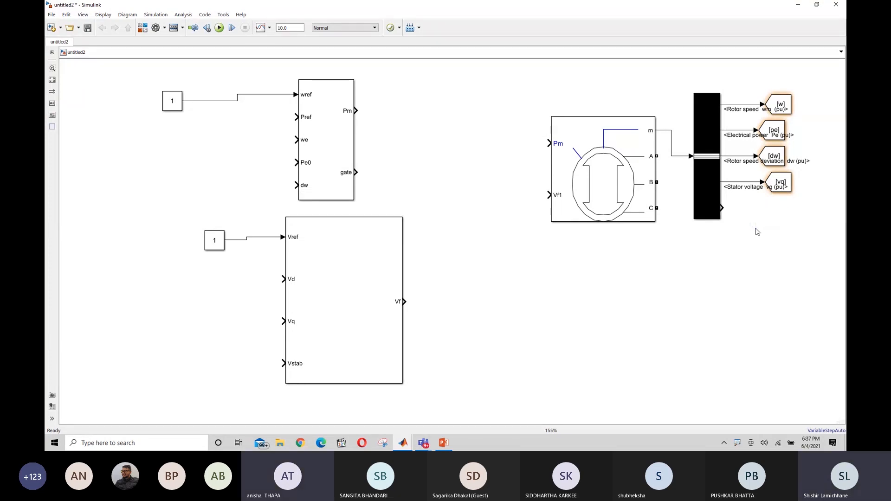
# - Copy the vq Goto block below itself and connect the copy to the stator voltage vd output
pyautogui.click(780, 182)
pyautogui.moveTo(781, 182); pyautogui.dragTo(781, 208)
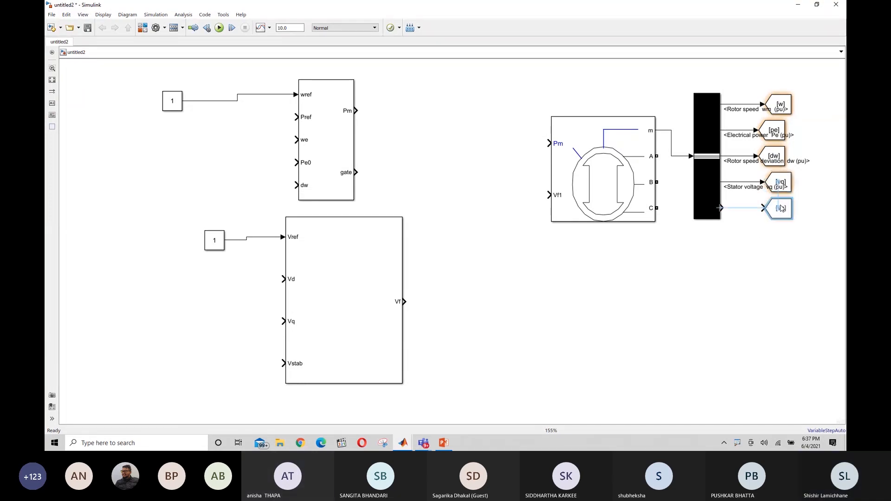
pyautogui.click(751, 210)
pyautogui.click(748, 284)
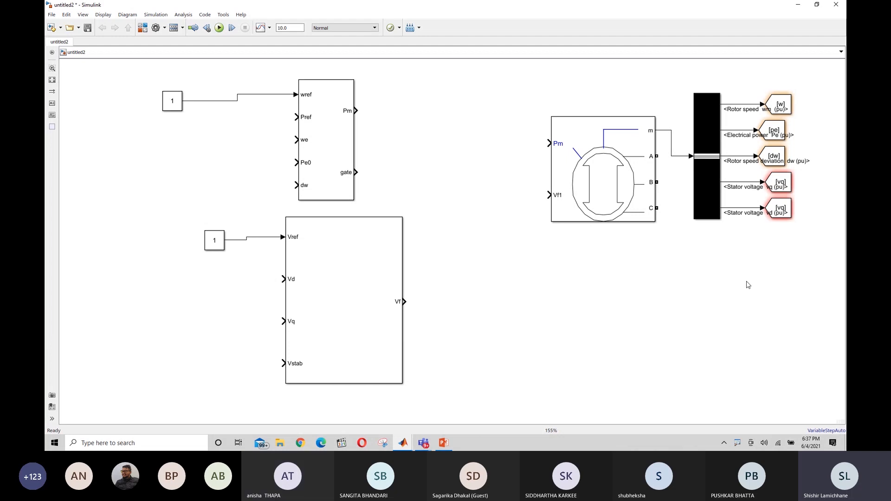
# - Remove the copied vq Goto block and its signal line from the stator voltage vd output
pyautogui.click(780, 107)
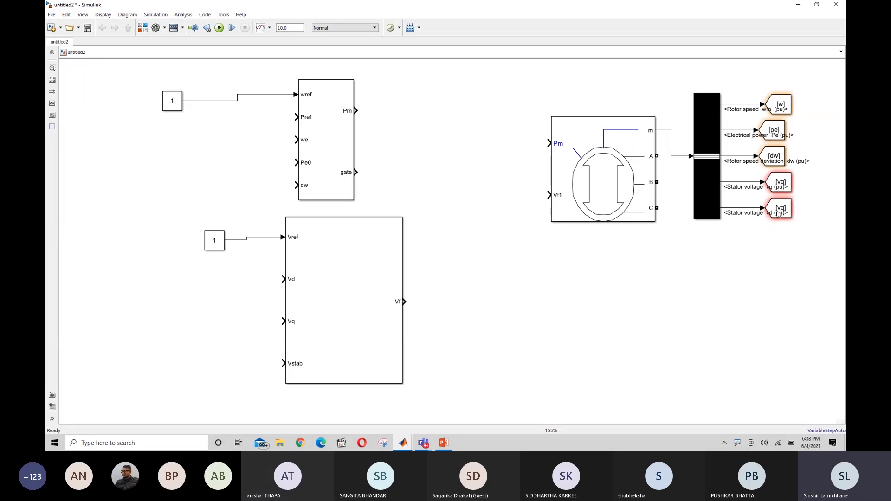
pyautogui.hotkey('ctrl', 'z')
pyautogui.press('Delete')
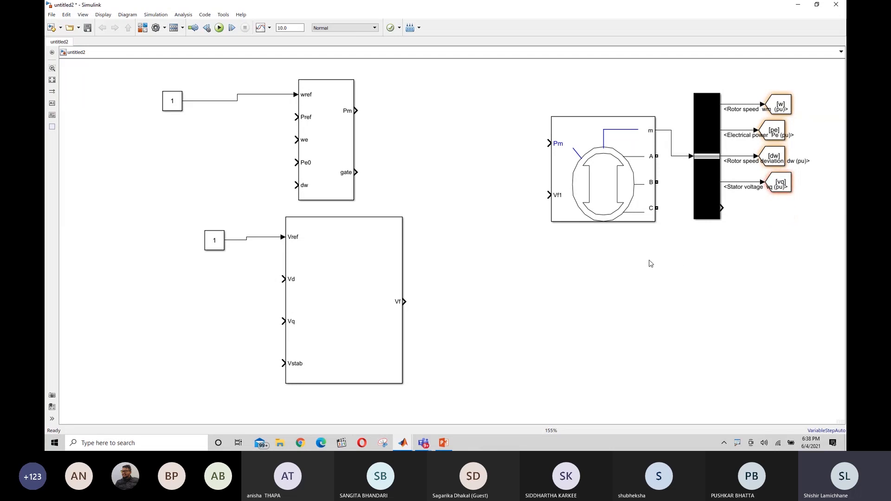
# - Insert a new Goto block and connect it to the bus selector's stator voltage vd output
pyautogui.doubleClick(650, 263)
pyautogui.write('goto')
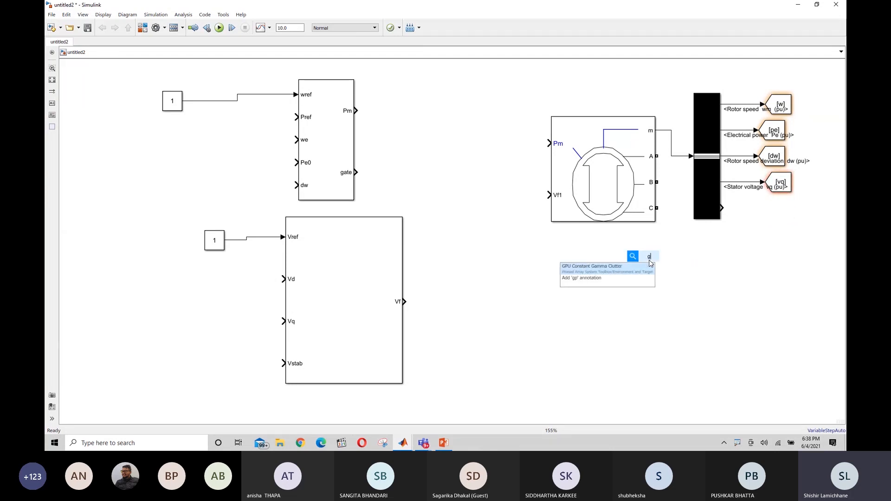
pyautogui.click(650, 267)
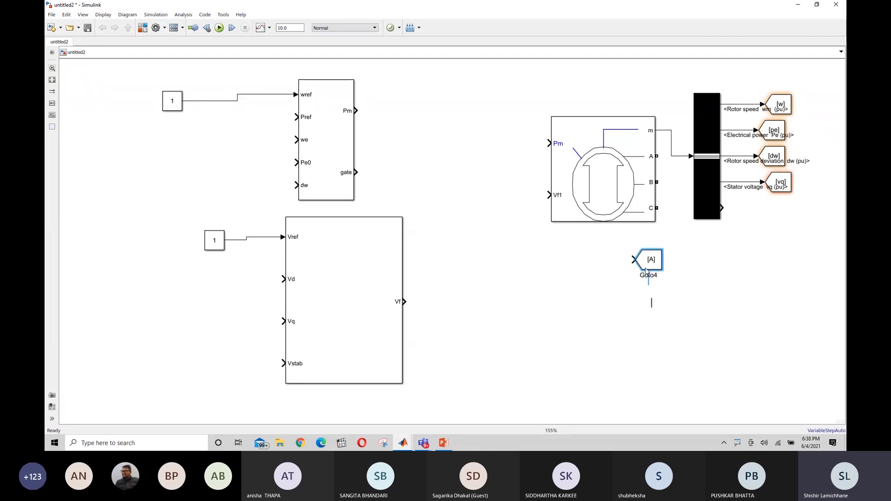
pyautogui.moveTo(649, 260); pyautogui.dragTo(779, 214)
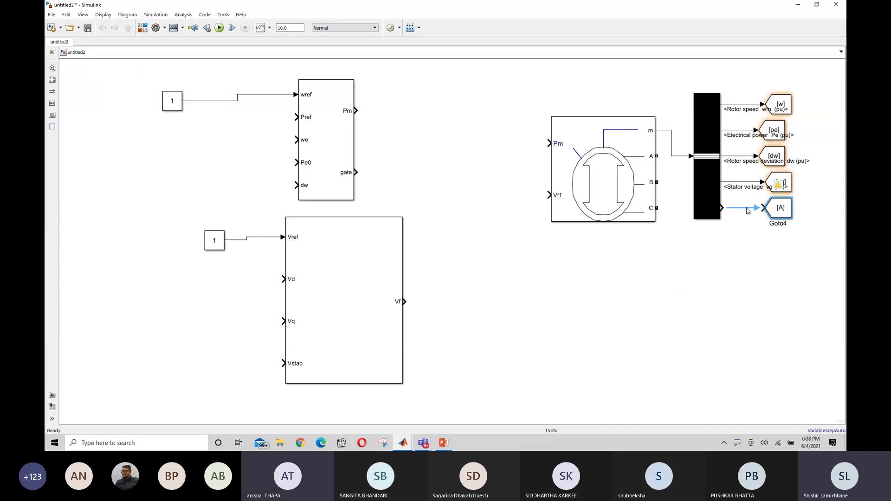
# - Set the tag of the Goto block on the stator voltage vd output to vd
pyautogui.doubleClick(778, 208)
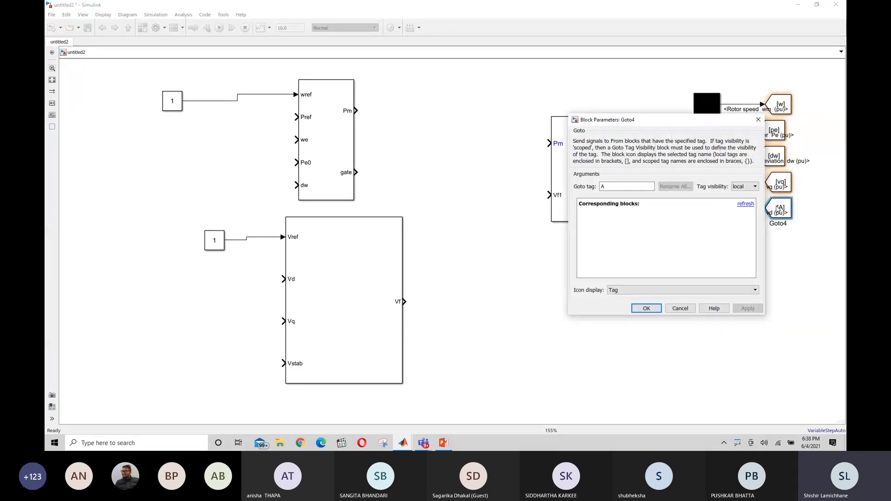
pyautogui.doubleClick(613, 189)
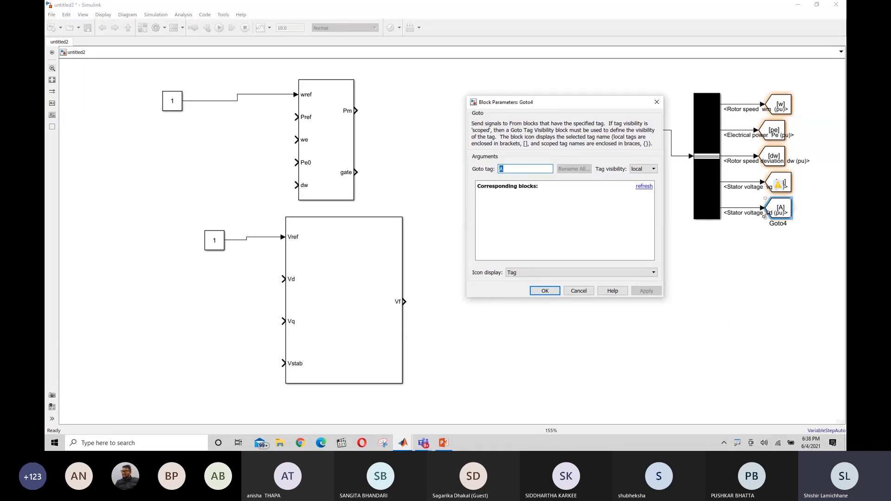
pyautogui.press('BackSpace')
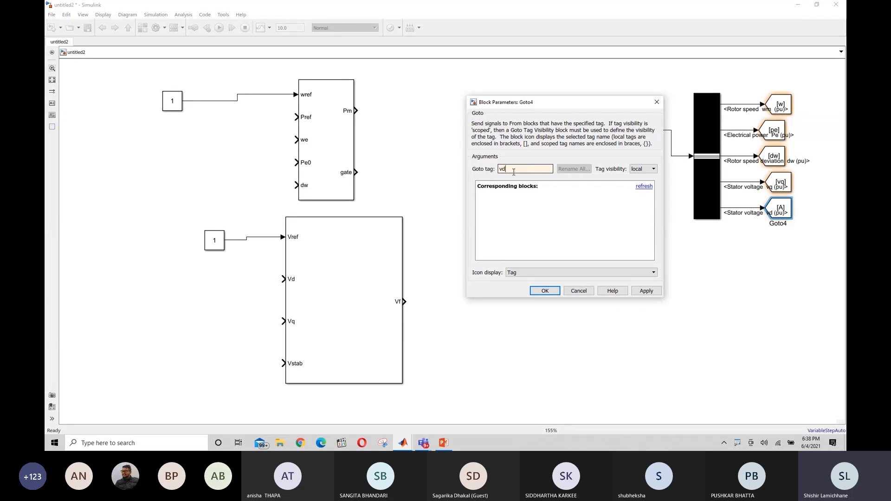
pyautogui.press('Return')
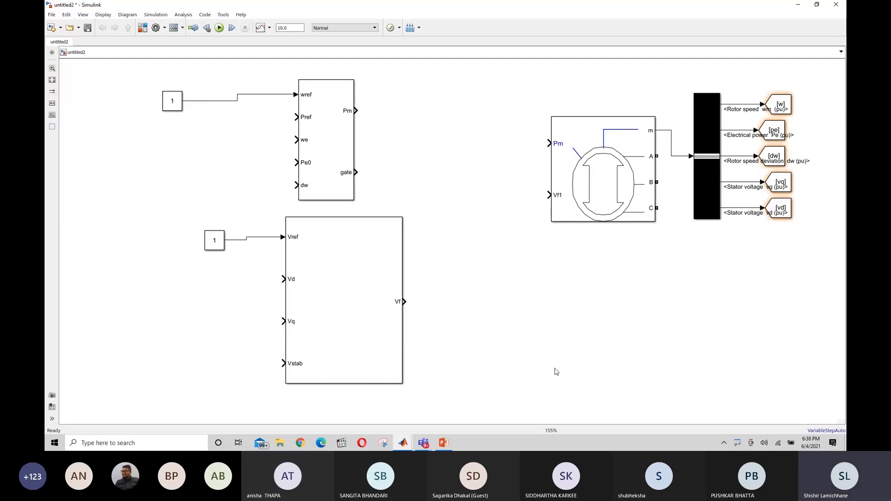
# - Check the Microsoft Teams meeting's attendee list and return to the untitled2 model in Simulink
pyautogui.moveTo(428, 445)
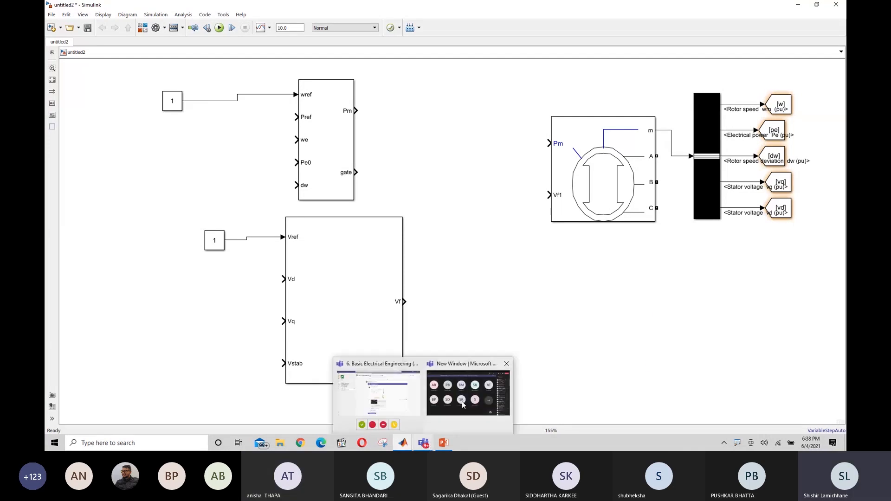
pyautogui.click(461, 402)
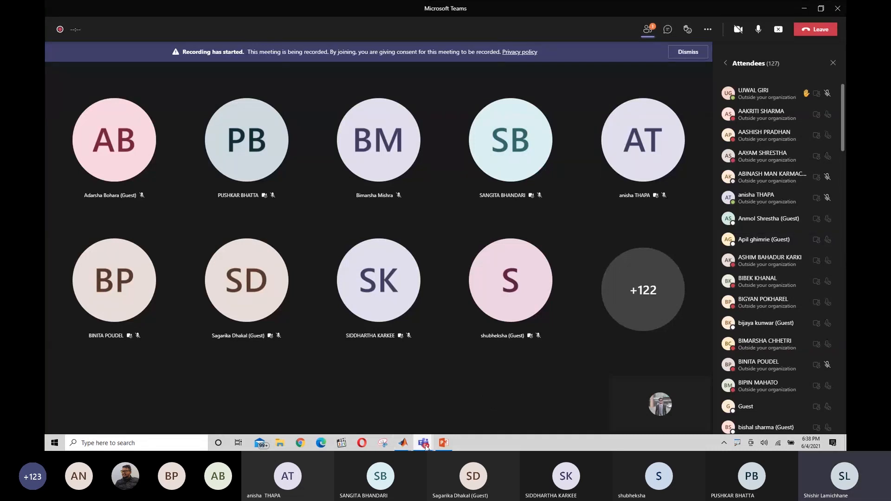
pyautogui.moveTo(407, 449)
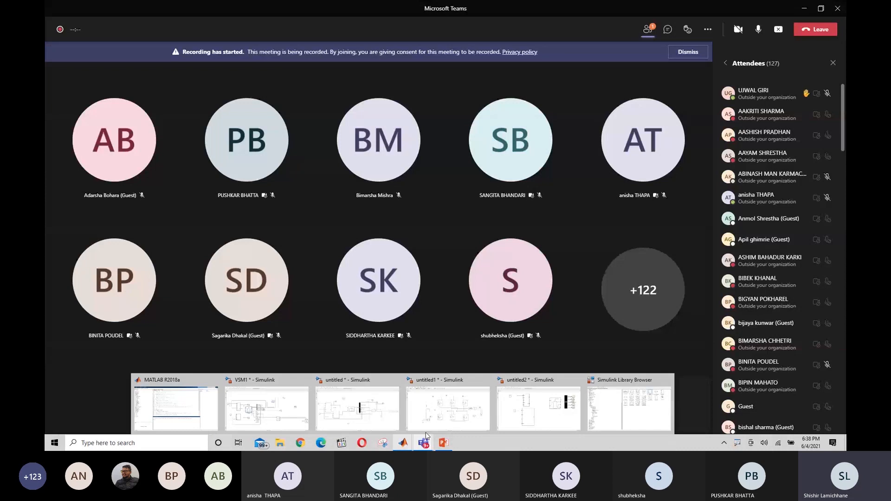
pyautogui.click(559, 402)
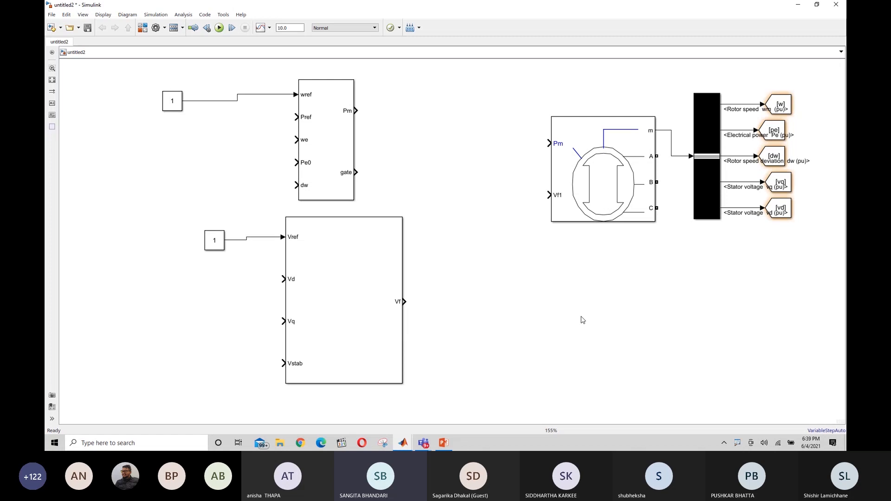
# - Shift the rotor speed signal label away from the w Goto block and align the pe Goto block beneath that block
pyautogui.click(780, 110)
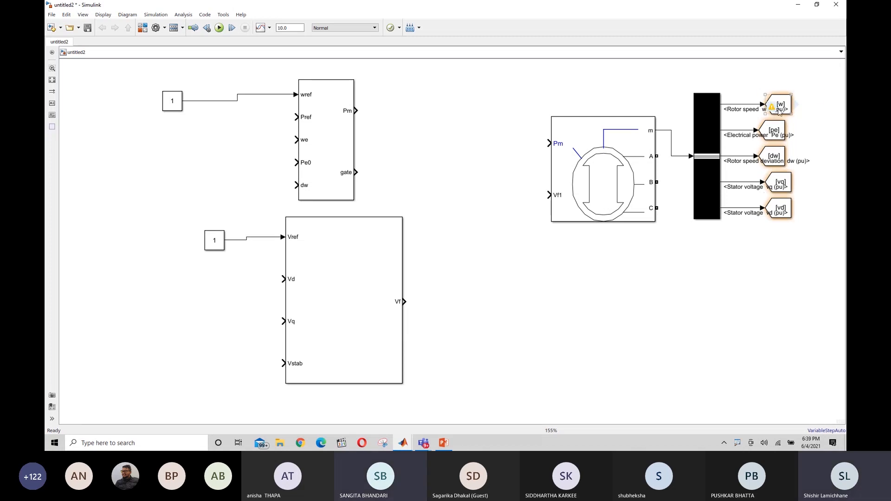
pyautogui.moveTo(779, 110); pyautogui.dragTo(784, 135)
pyautogui.click(777, 135)
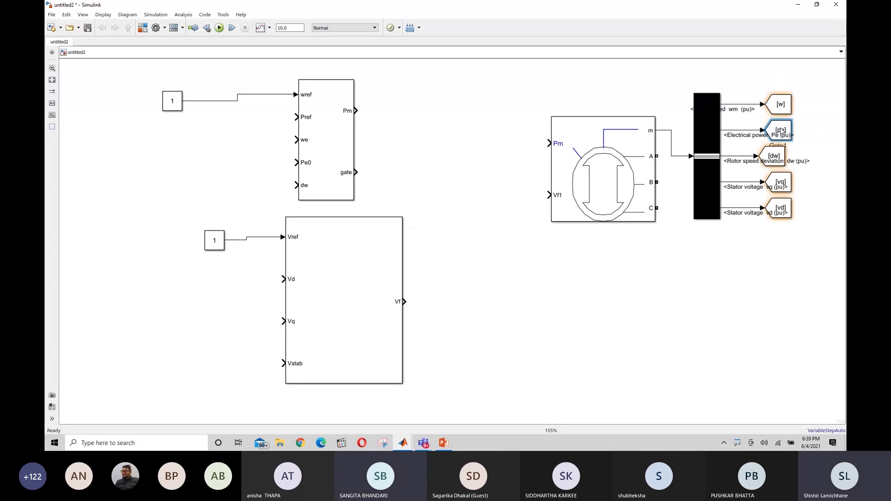
pyautogui.click(790, 212)
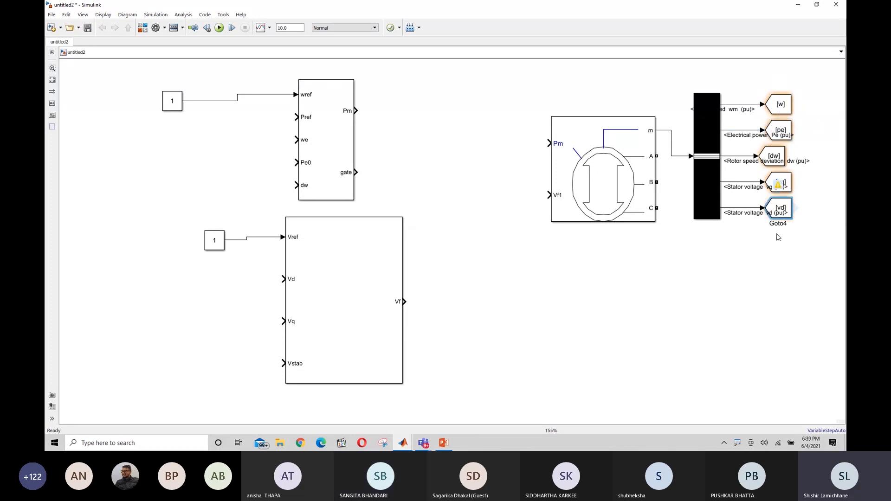
pyautogui.click(666, 303)
pyautogui.click(782, 213)
pyautogui.click(778, 186)
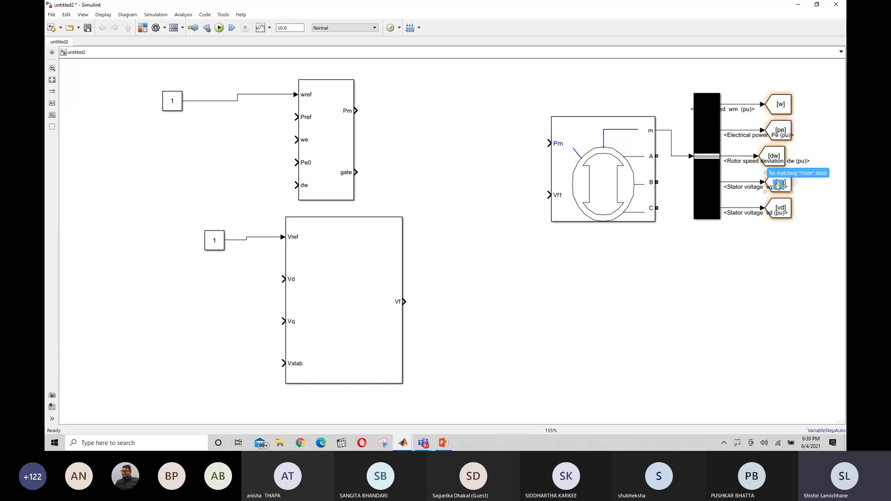
pyautogui.click(693, 309)
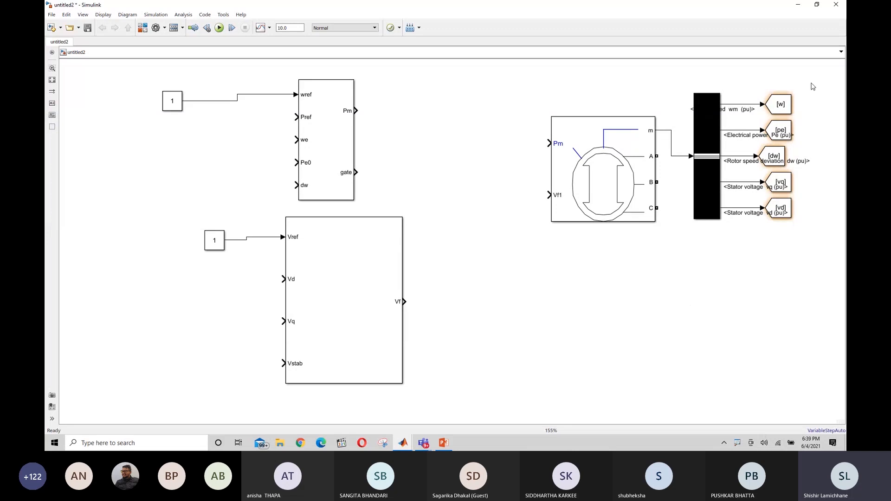
pyautogui.moveTo(789, 135); pyautogui.dragTo(794, 137)
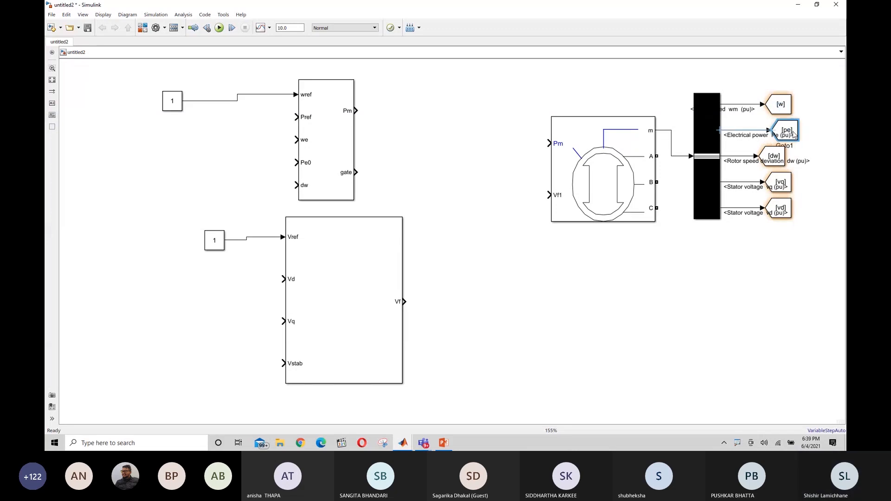
pyautogui.click(825, 161)
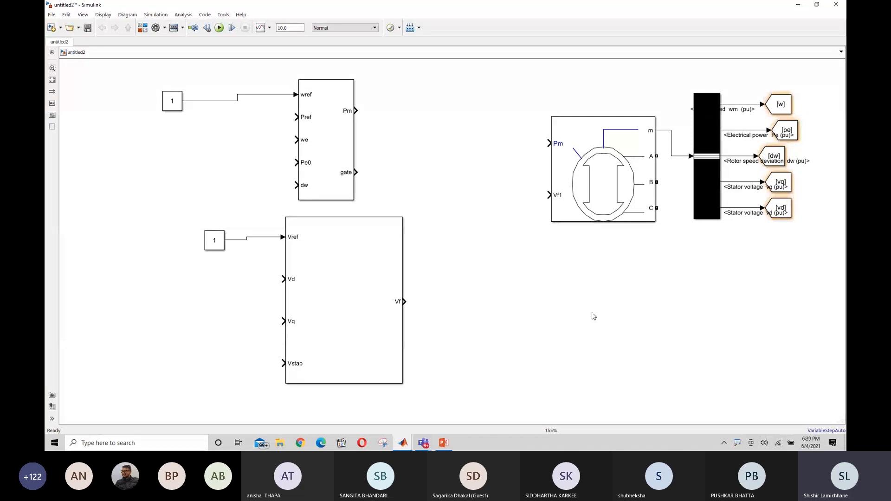
pyautogui.click(788, 134)
pyautogui.moveTo(788, 135); pyautogui.dragTo(782, 134)
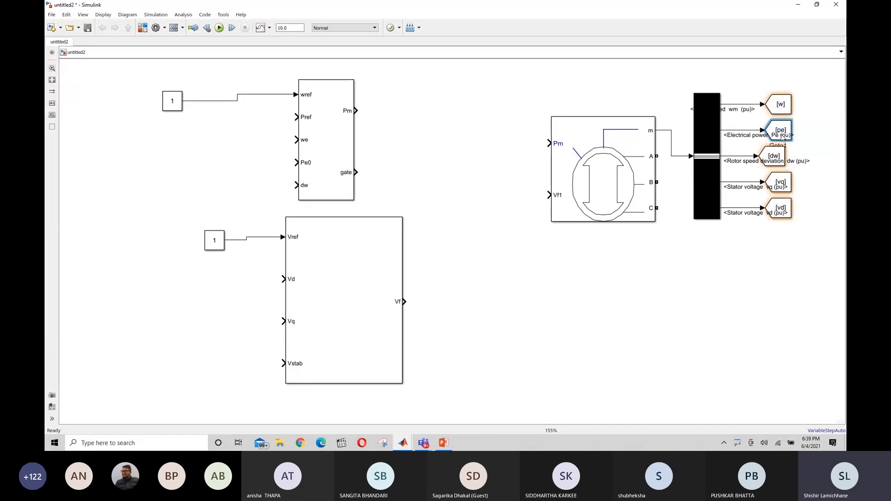
# - Insert a From block from Simulink/Signal Routing into the empty area of the model, leaving its tag at the default
pyautogui.click(498, 319)
pyautogui.doubleClick(498, 319)
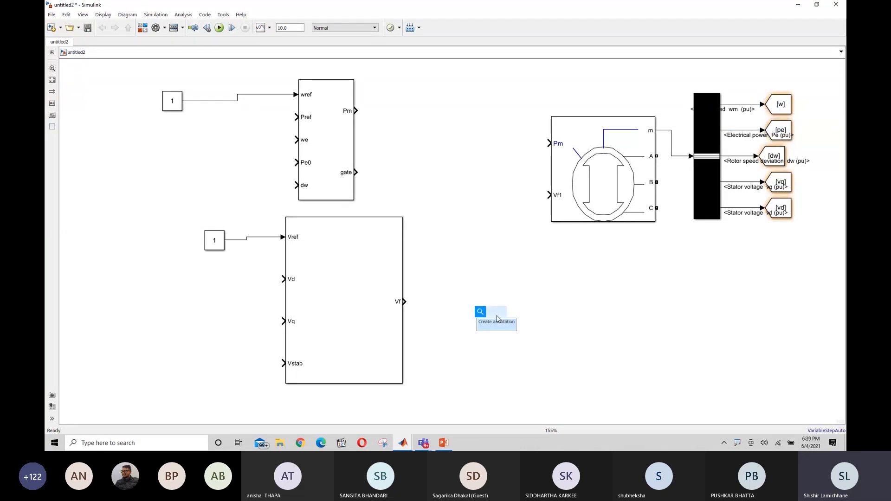
pyautogui.write('from')
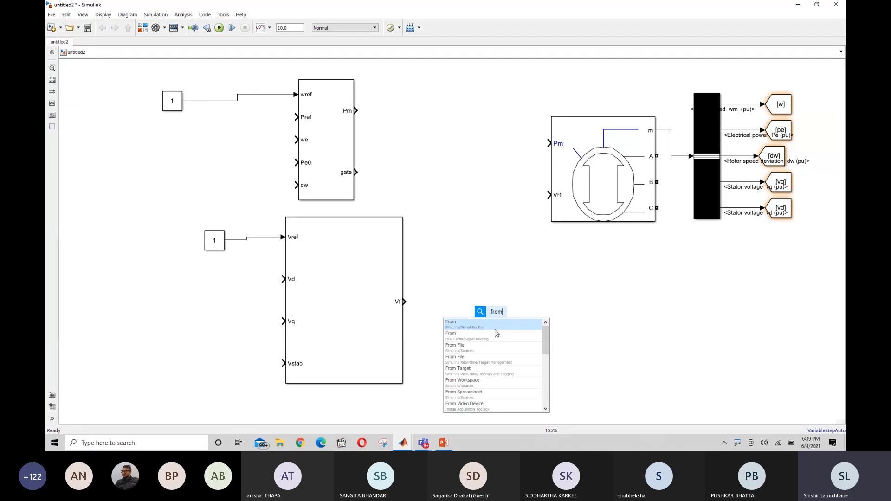
pyautogui.press('Return')
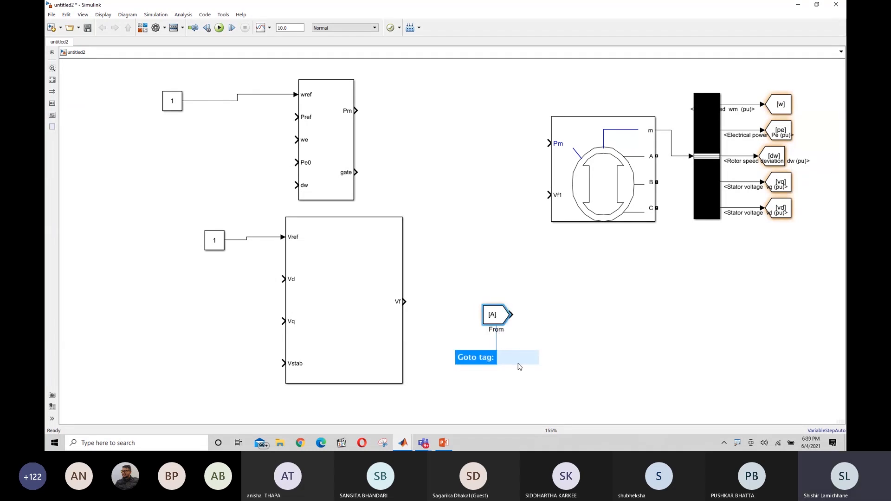
pyautogui.click(538, 333)
pyautogui.click(490, 314)
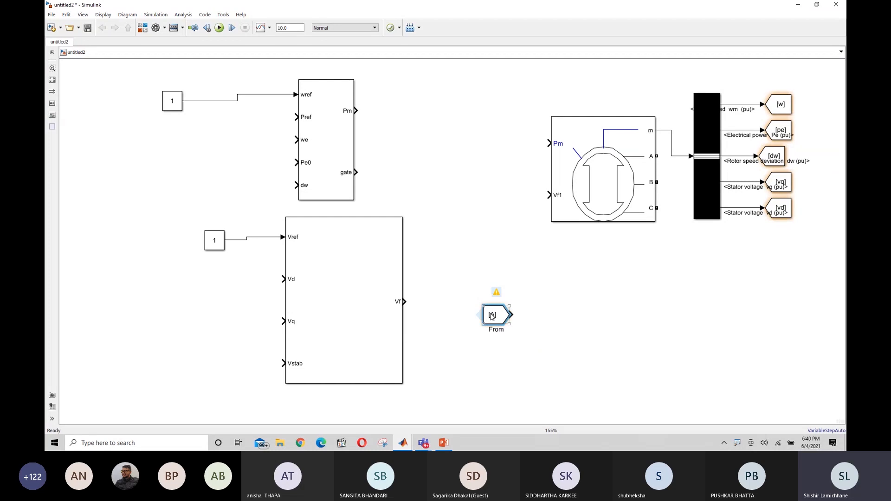
# - Place the From block near the governor's Pref input and copy it beside the we, Pe0, dw, Vd and Vq inputs
pyautogui.moveTo(492, 315); pyautogui.dragTo(201, 113)
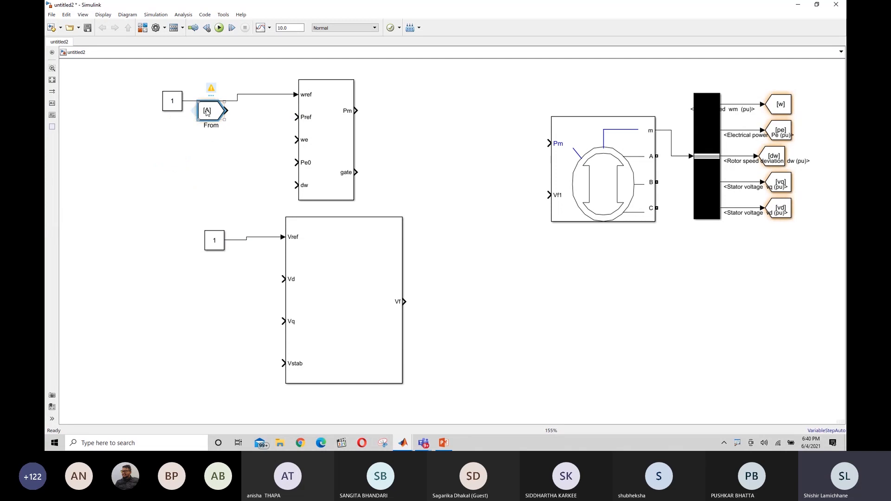
pyautogui.moveTo(207, 112); pyautogui.dragTo(216, 324)
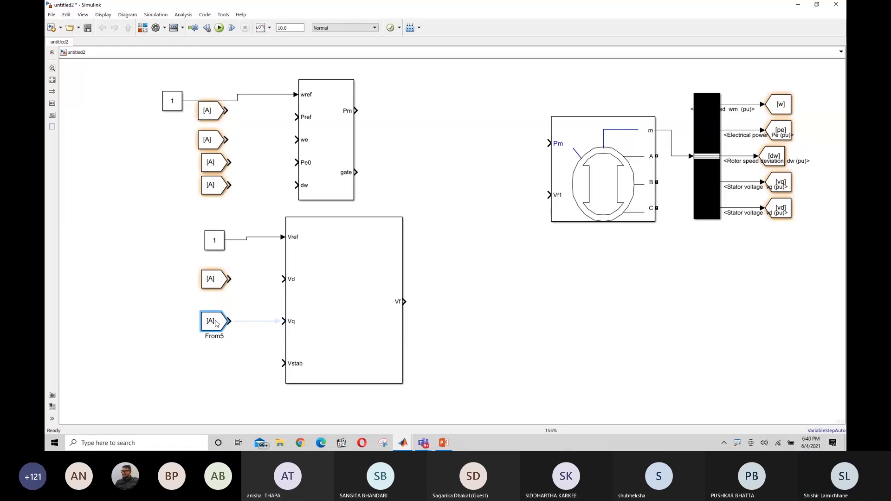
pyautogui.click(254, 387)
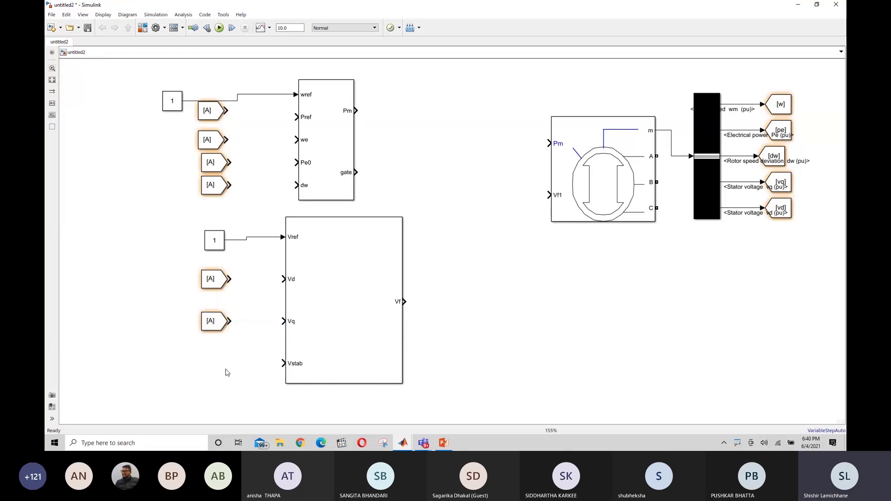
# - Connect the six From blocks to the governor's Pref, we, Pe0 and dw inputs and the excitation system's Vd and Vq inputs
pyautogui.click(227, 110)
pyautogui.moveTo(228, 110); pyautogui.dragTo(297, 117)
pyautogui.click(226, 139)
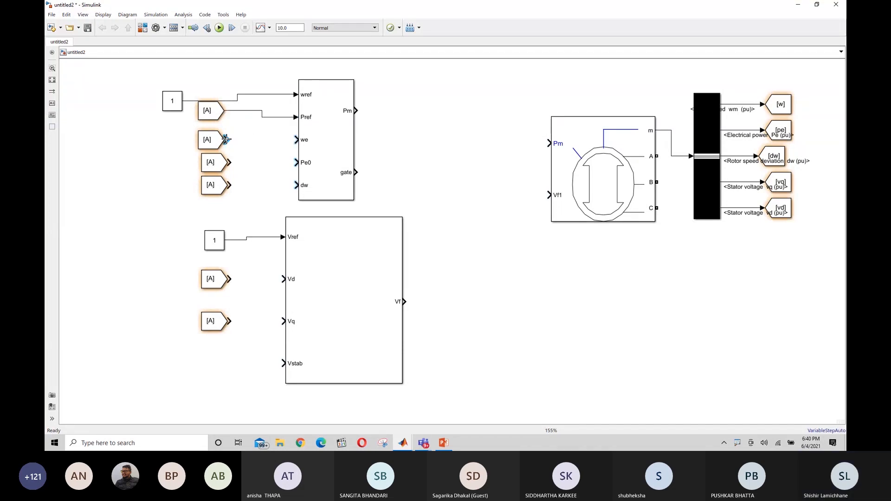
pyautogui.moveTo(226, 139); pyautogui.dragTo(296, 139)
pyautogui.moveTo(232, 161); pyautogui.dragTo(297, 163)
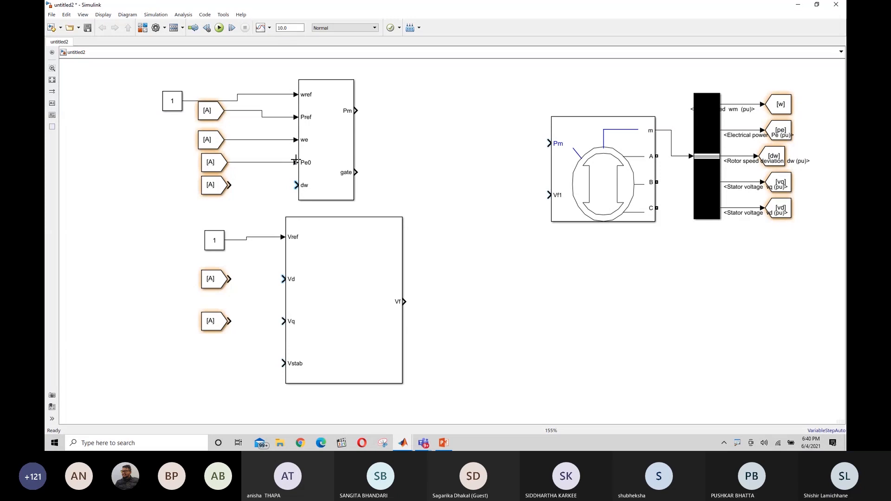
pyautogui.click(229, 181)
pyautogui.moveTo(230, 184); pyautogui.dragTo(296, 185)
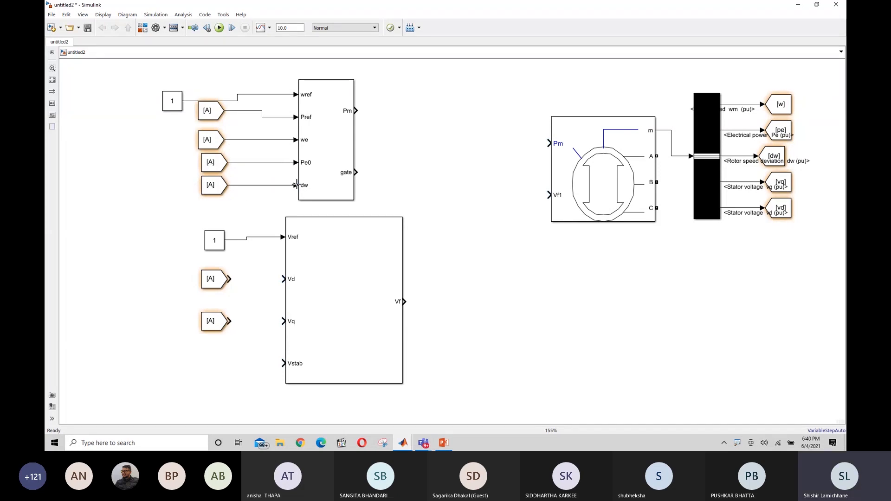
pyautogui.moveTo(230, 279); pyautogui.dragTo(284, 279)
pyautogui.moveTo(231, 321); pyautogui.dragTo(284, 321)
# - Move the From block feeding Pref level with that input so its signal line runs straight
pyautogui.click(783, 146)
pyautogui.click(618, 333)
pyautogui.click(307, 120)
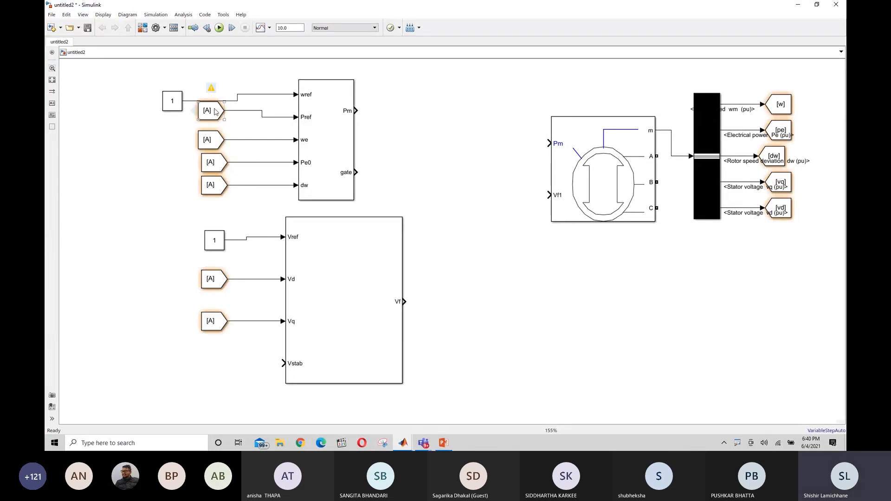
pyautogui.moveTo(215, 111); pyautogui.dragTo(214, 117)
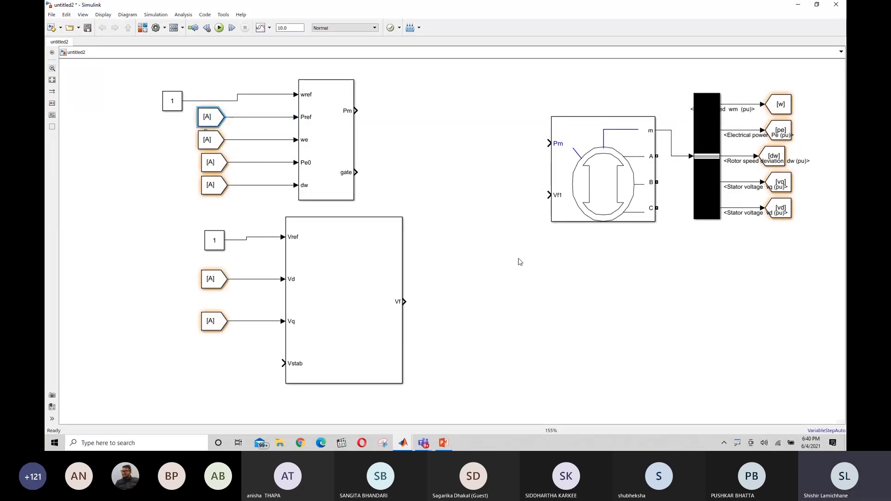
pyautogui.click(506, 308)
pyautogui.doubleClick(559, 317)
pyautogui.write('f')
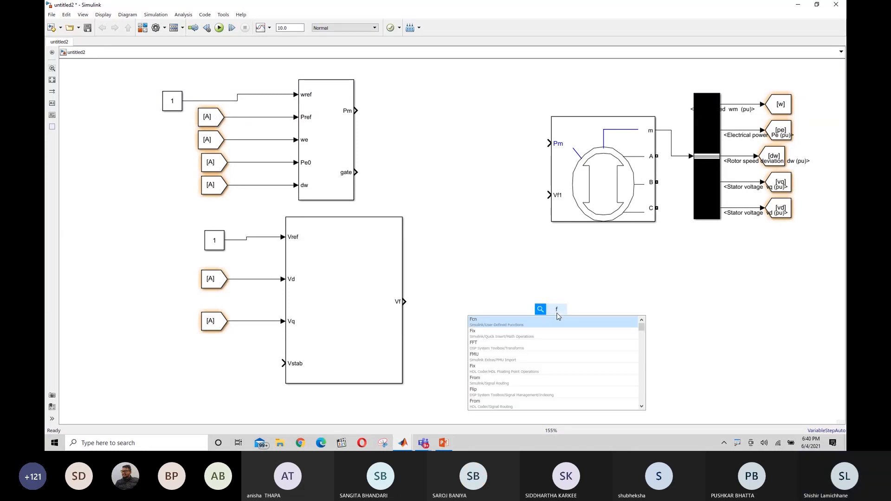
pyautogui.write('rom')
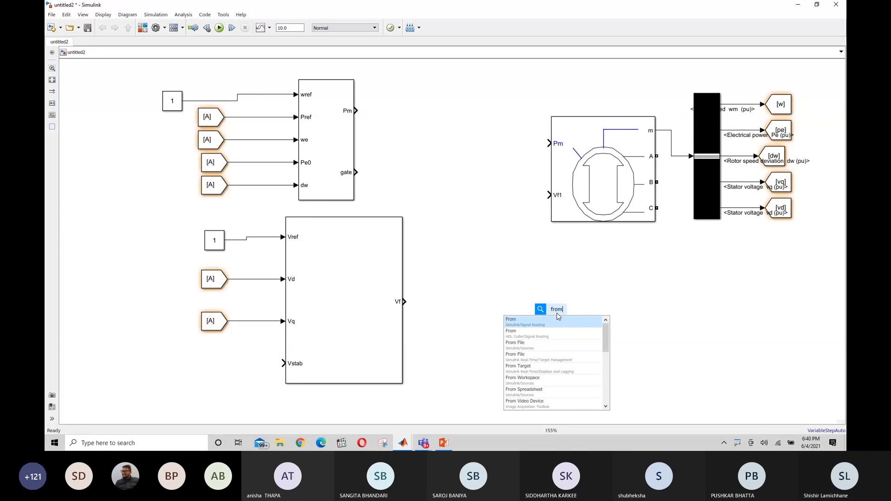
pyautogui.press('BackSpace')
pyautogui.press('BackSpace')
pyautogui.press('BackSpace')
pyautogui.press('BackSpace')
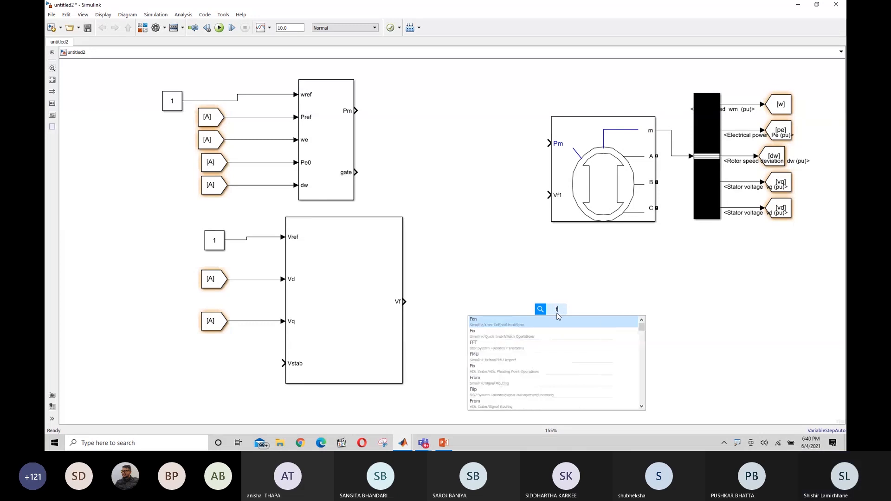
pyautogui.click(492, 199)
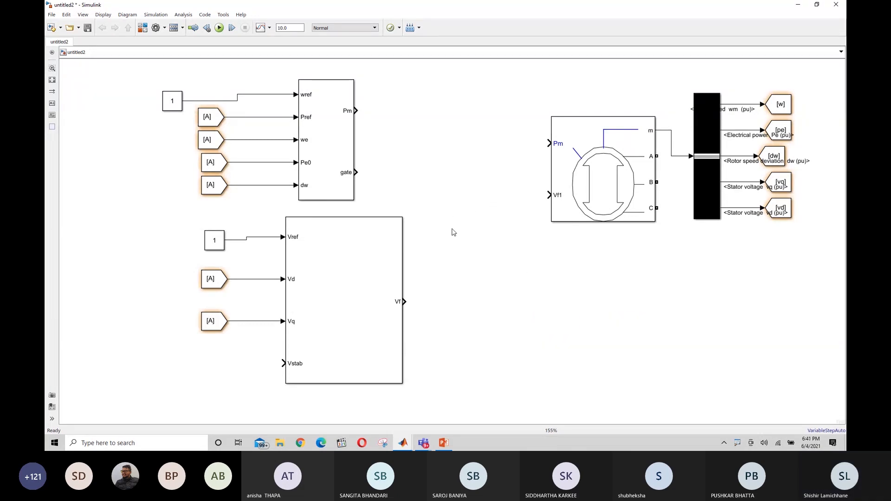
# - Set the Goto tag of the From block feeding the governor's Pref input to pe
pyautogui.click(207, 120)
pyautogui.doubleClick(207, 120)
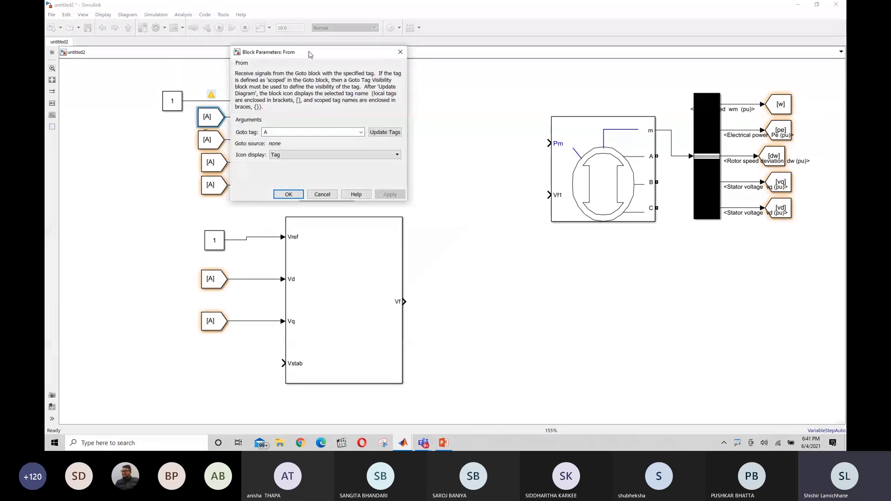
pyautogui.moveTo(310, 54); pyautogui.dragTo(485, 57)
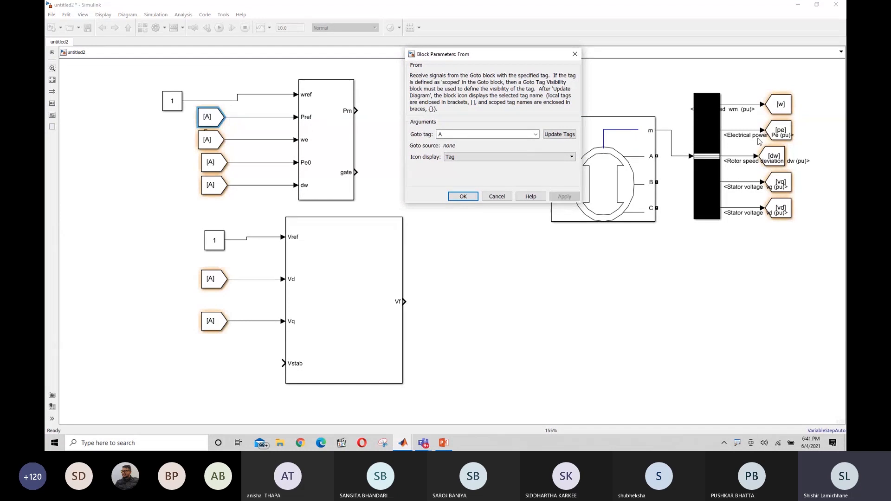
pyautogui.click(535, 134)
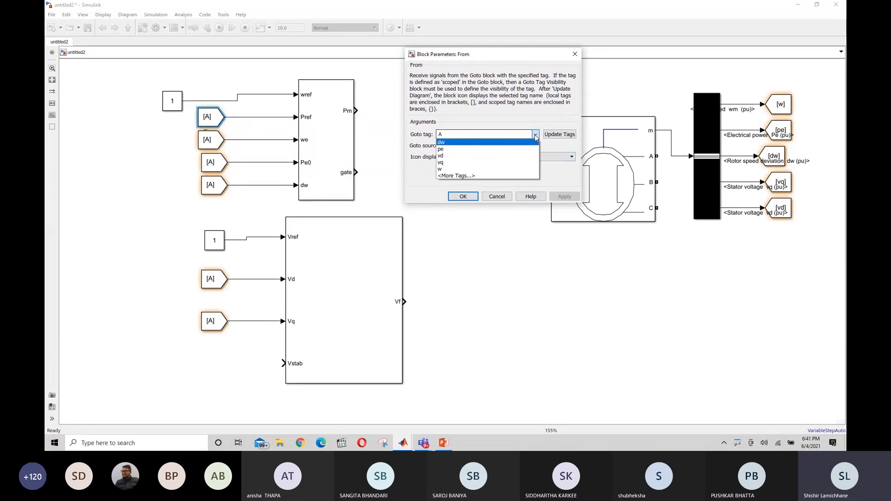
pyautogui.click(456, 150)
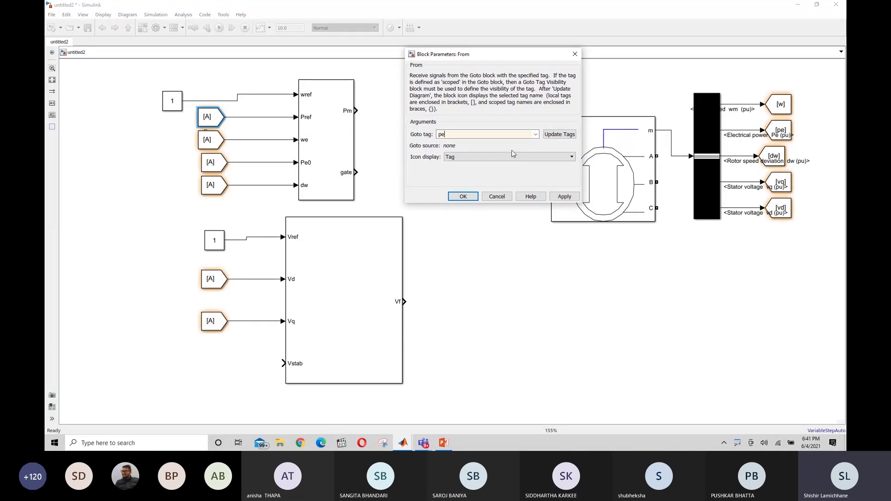
pyautogui.click(563, 197)
pyautogui.click(463, 196)
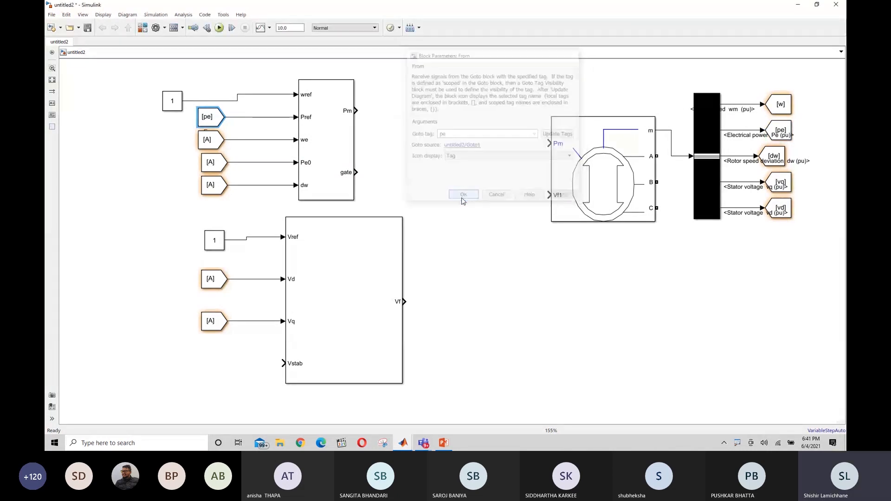
pyautogui.click(537, 358)
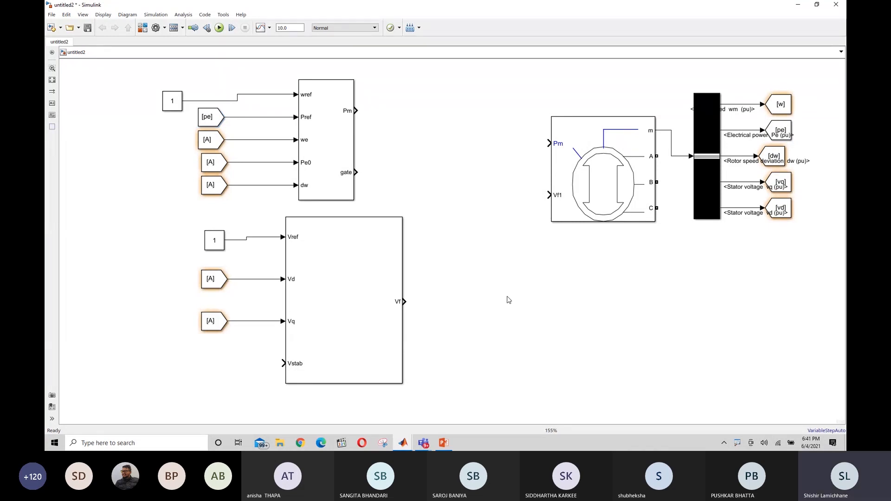
pyautogui.moveTo(447, 193); pyautogui.dragTo(469, 228)
pyautogui.click(214, 118)
pyautogui.click(398, 139)
pyautogui.click(597, 200)
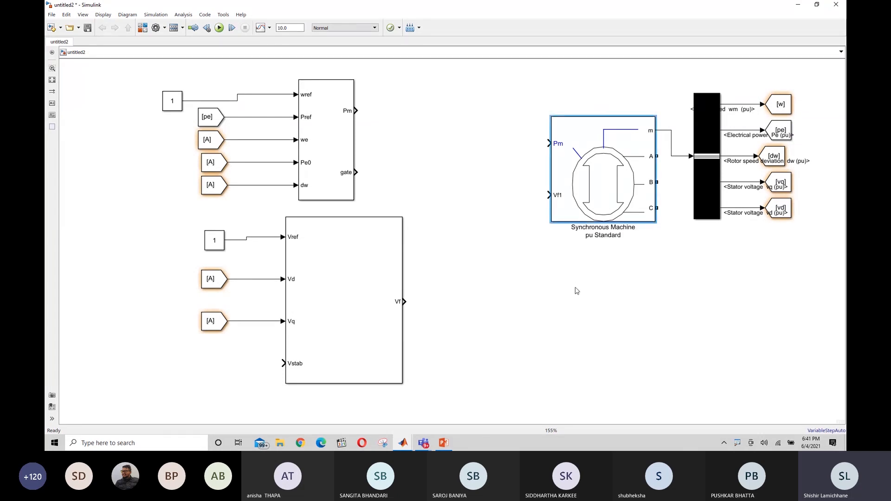
pyautogui.click(529, 289)
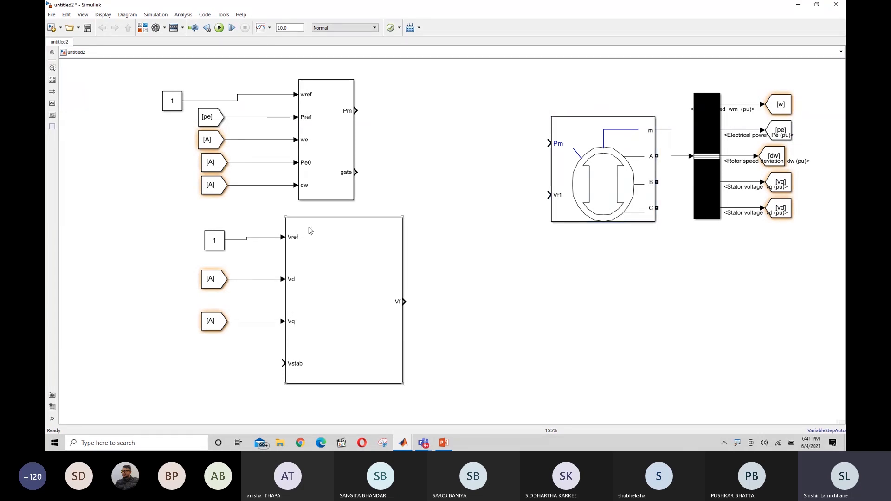
# - Set the Goto tag of the From block feeding the governor's we input to w
pyautogui.click(212, 141)
pyautogui.doubleClick(209, 141)
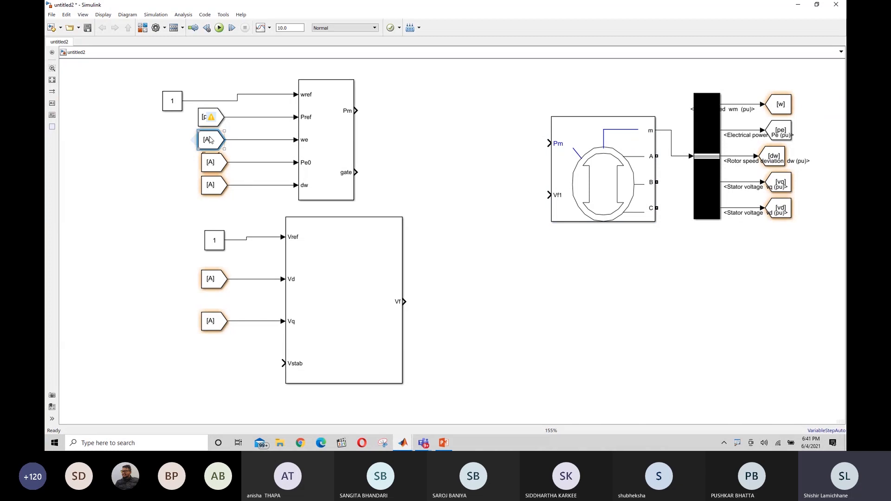
pyautogui.moveTo(335, 79); pyautogui.dragTo(536, 88)
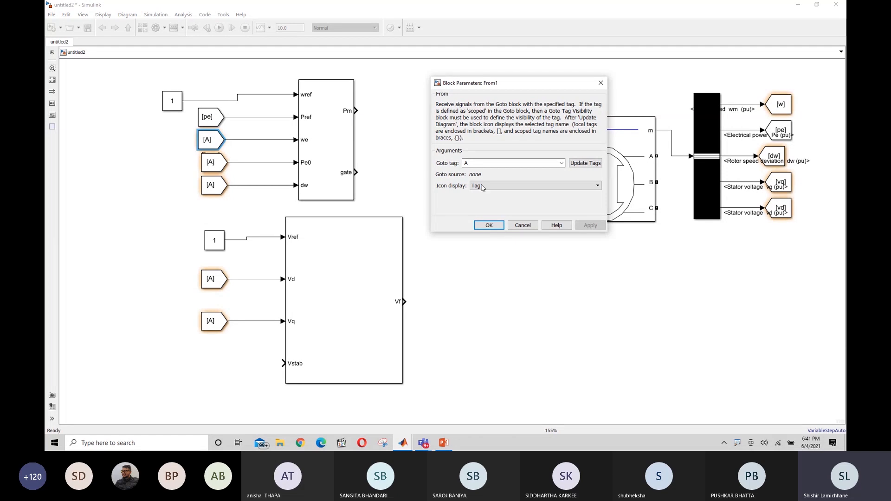
pyautogui.click(562, 164)
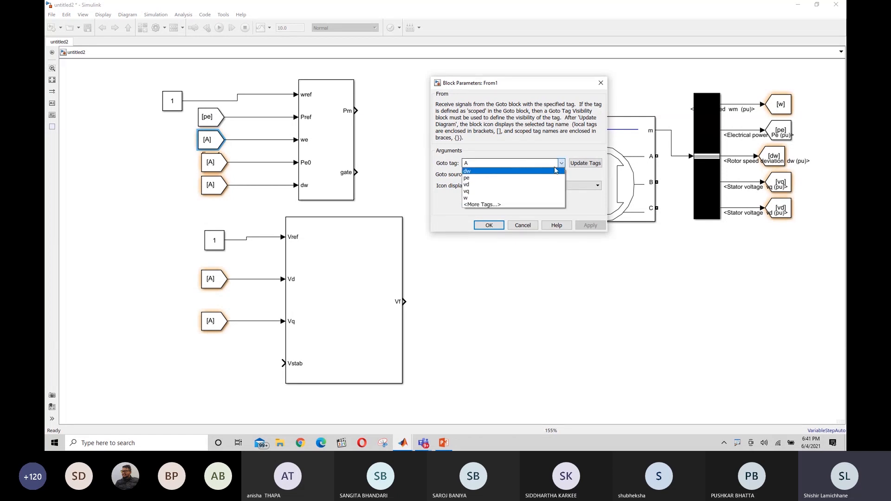
pyautogui.click(472, 199)
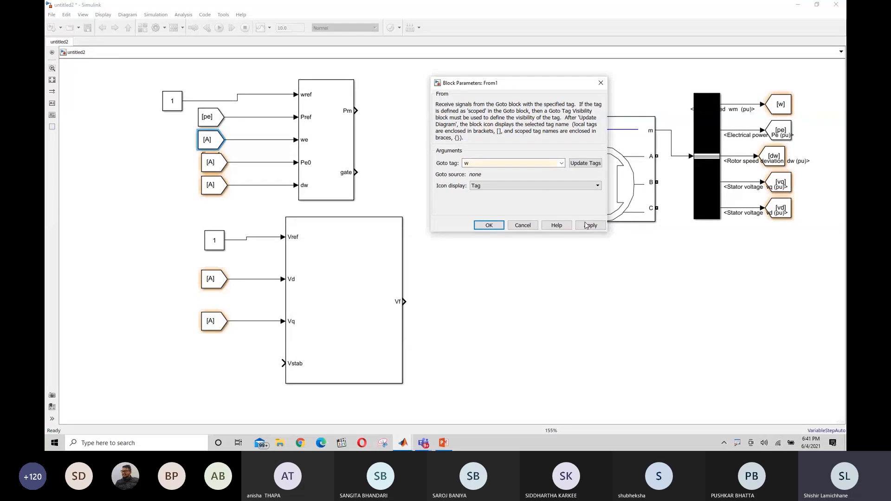
pyautogui.click(487, 226)
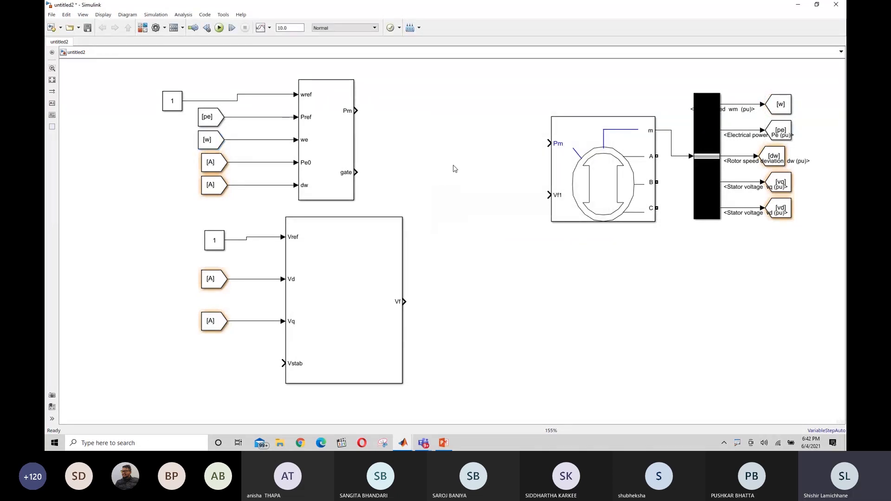
# - Set the Goto tag of the From block feeding the governor's Pe0 input to pe
pyautogui.click(212, 163)
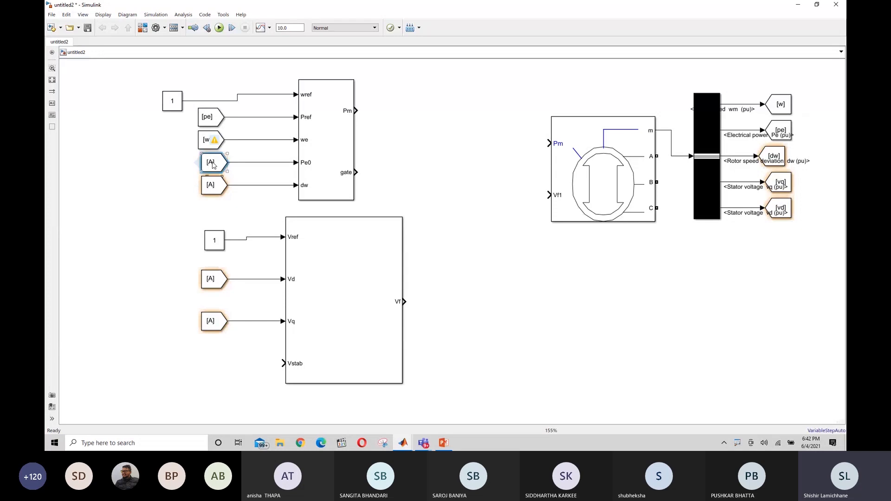
pyautogui.doubleClick(211, 164)
pyautogui.moveTo(356, 98); pyautogui.dragTo(545, 72)
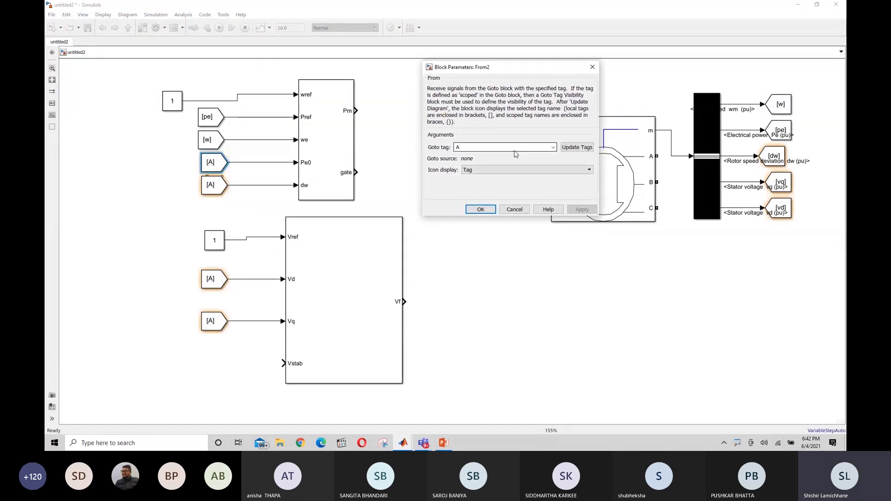
pyautogui.click(552, 148)
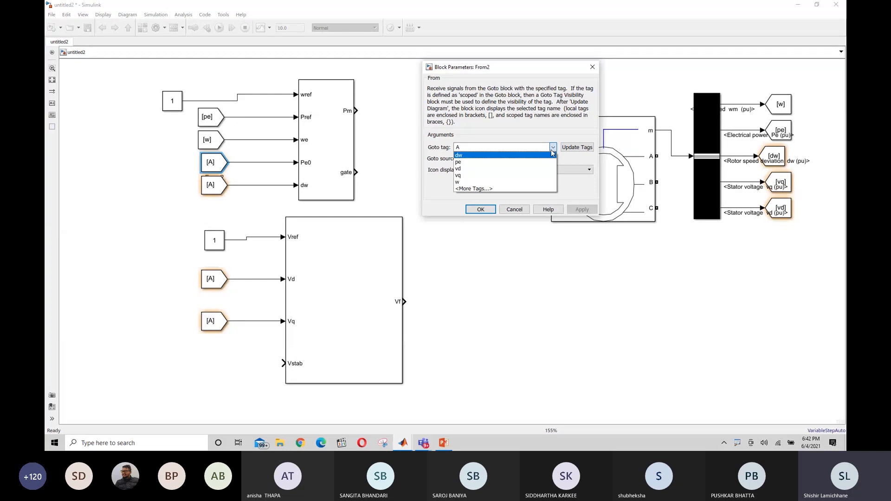
pyautogui.click(476, 176)
pyautogui.click(481, 209)
# - Set the Goto tag of the From block feeding the governor's dw input to dw
pyautogui.click(225, 192)
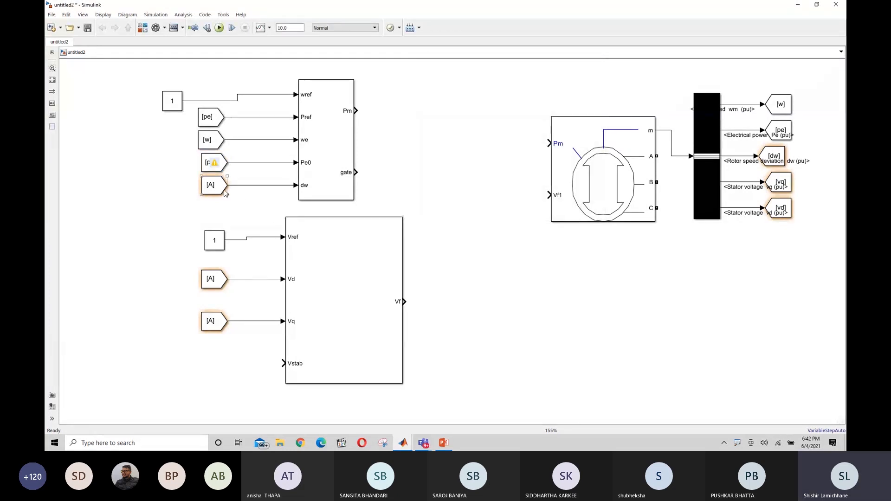
pyautogui.doubleClick(211, 186)
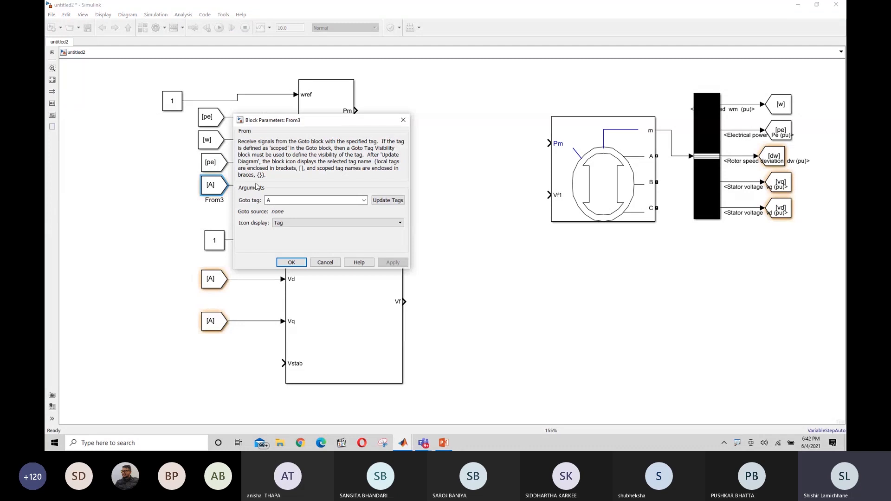
pyautogui.click(364, 200)
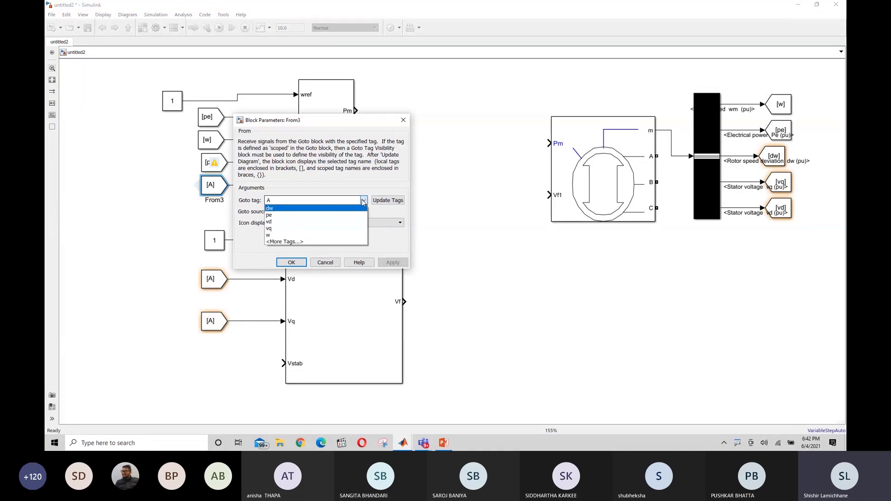
pyautogui.click(274, 209)
pyautogui.click(392, 263)
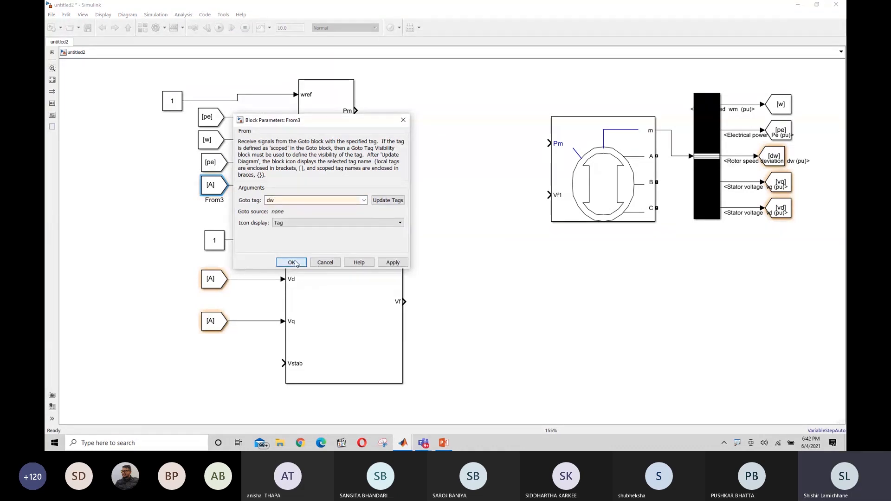
pyautogui.click(292, 263)
pyautogui.click(484, 195)
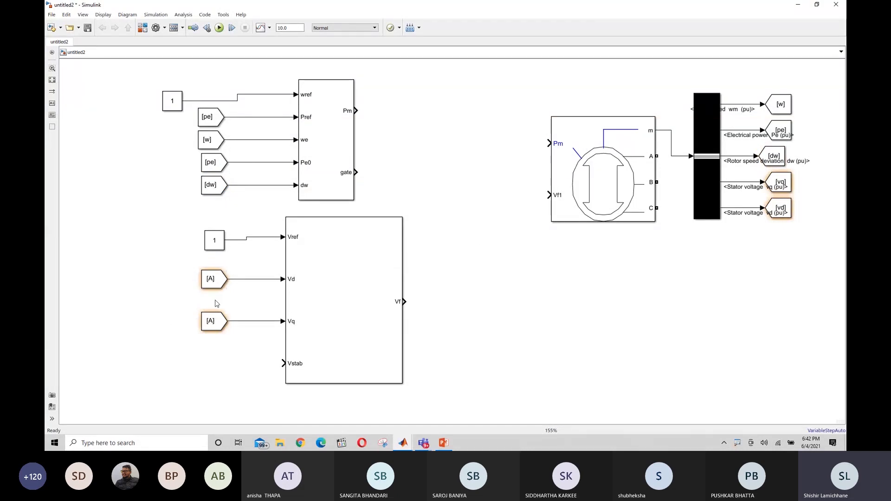
# - Set the Goto tag of the From block feeding the excitation system's Vd input to vd
pyautogui.click(212, 281)
pyautogui.doubleClick(213, 282)
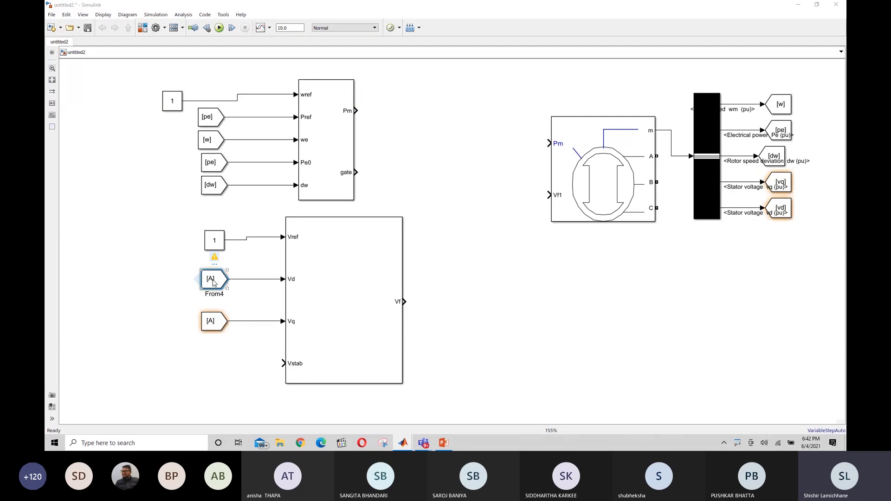
pyautogui.click(365, 295)
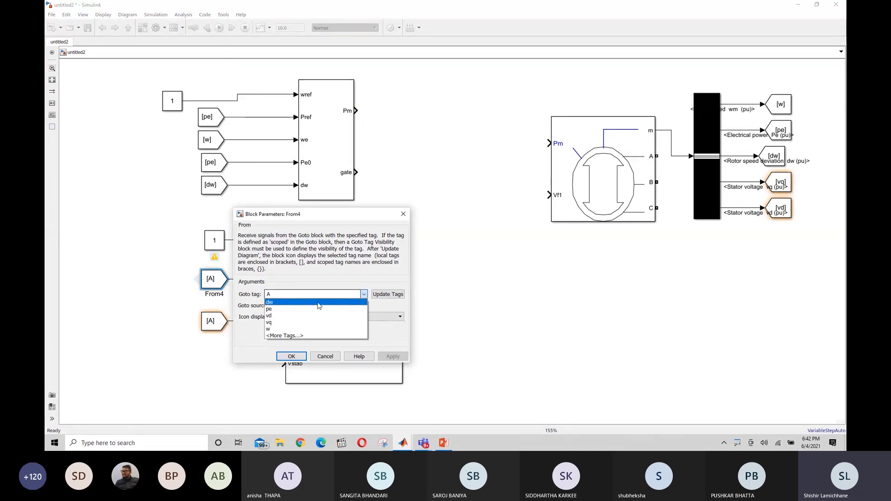
pyautogui.click(288, 318)
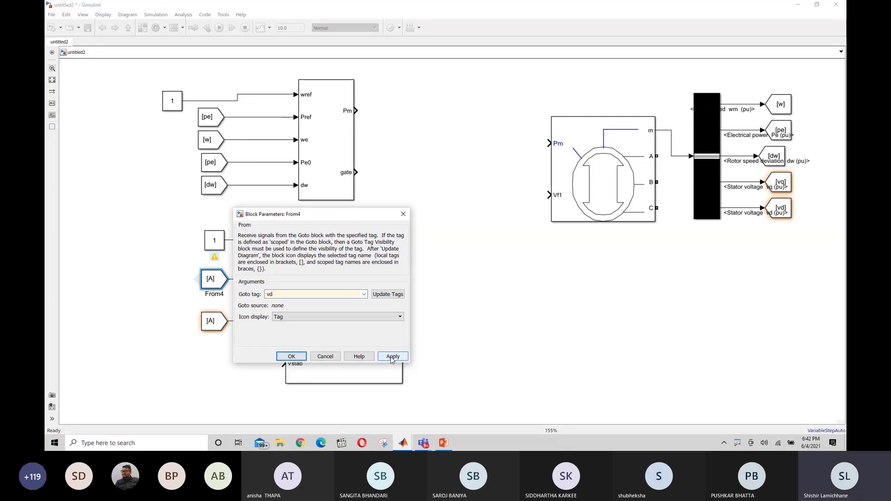
pyautogui.click(292, 357)
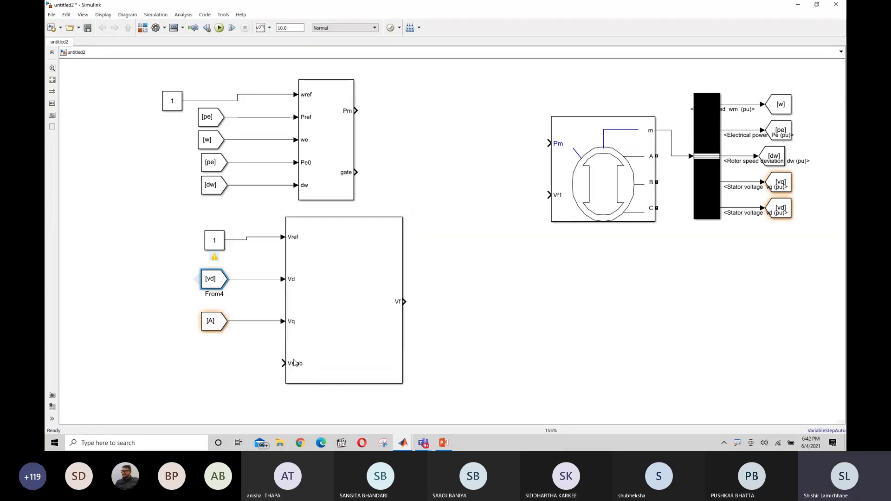
# - Set the Goto tag of the From block feeding the excitation system's Vq input to vq
pyautogui.click(211, 321)
pyautogui.doubleClick(210, 322)
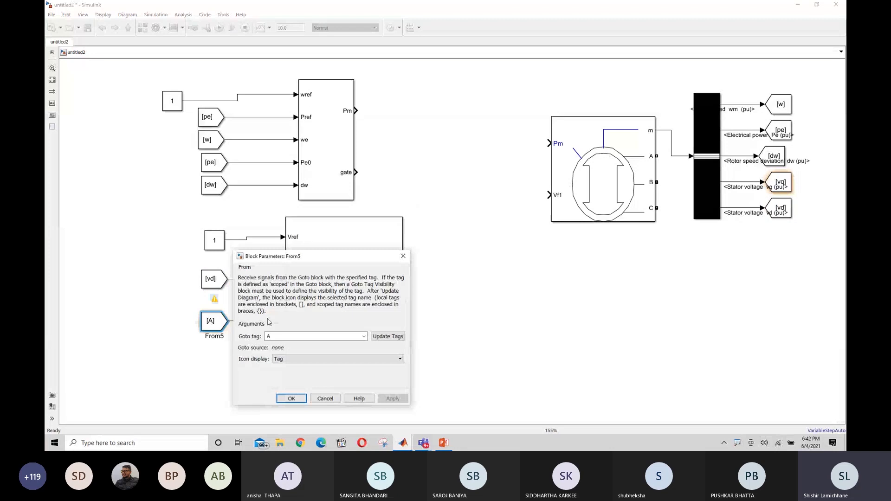
pyautogui.click(364, 336)
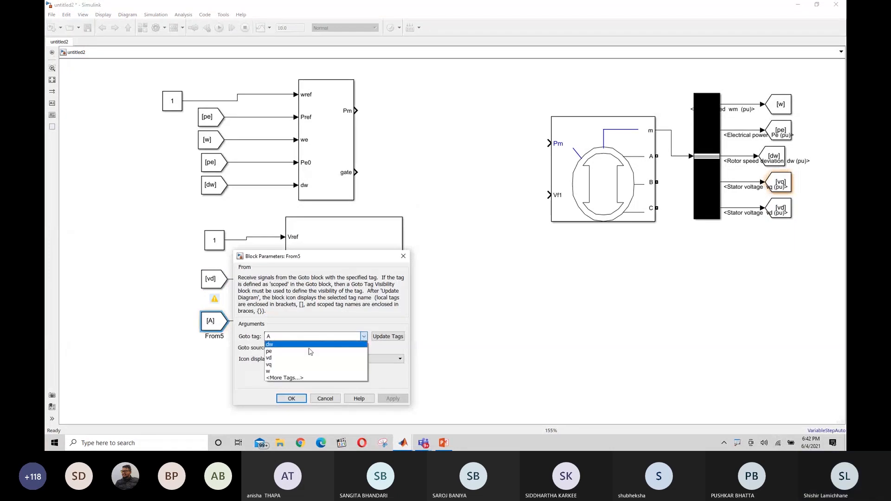
pyautogui.click(290, 365)
pyautogui.click(291, 399)
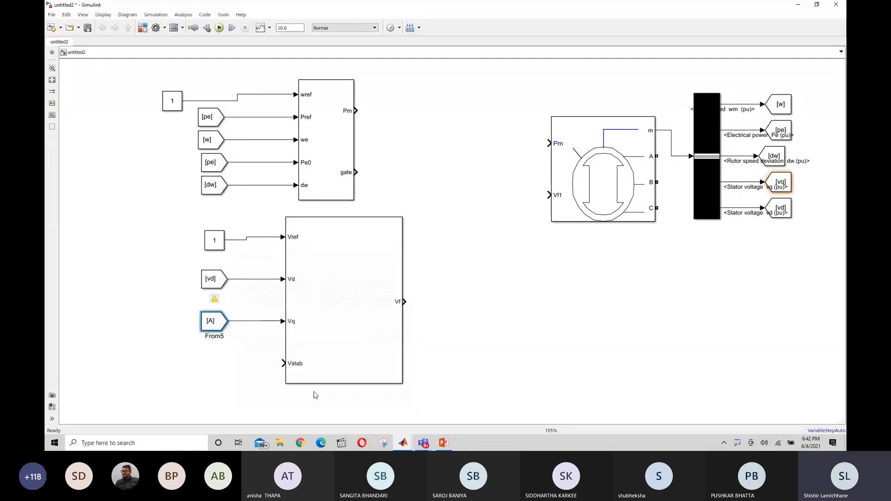
pyautogui.click(620, 303)
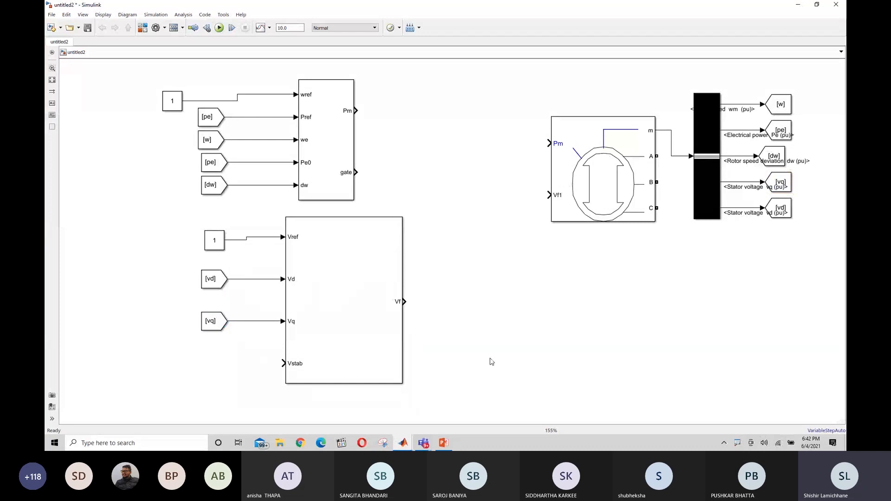
pyautogui.doubleClick(558, 342)
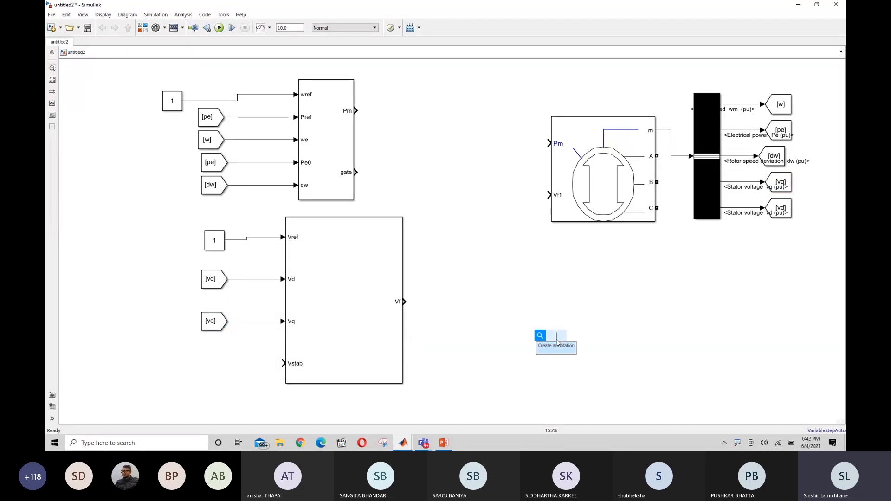
pyautogui.click(503, 310)
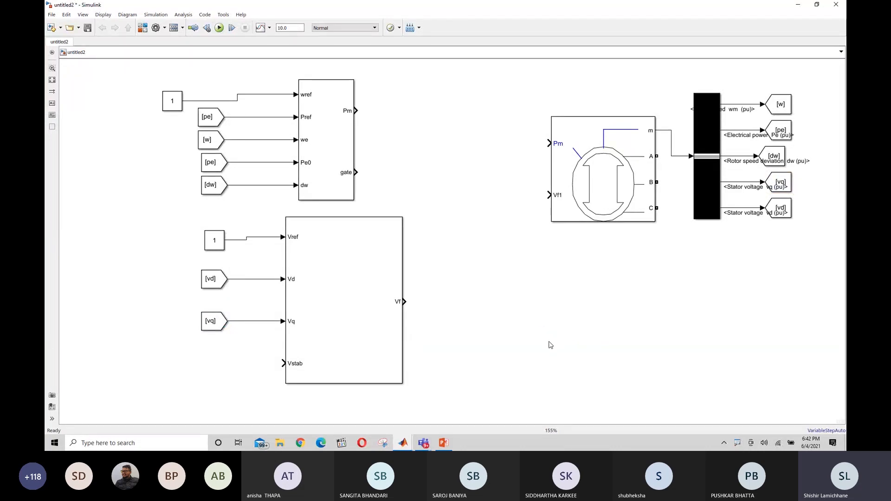
pyautogui.doubleClick(549, 345)
pyautogui.write('ter')
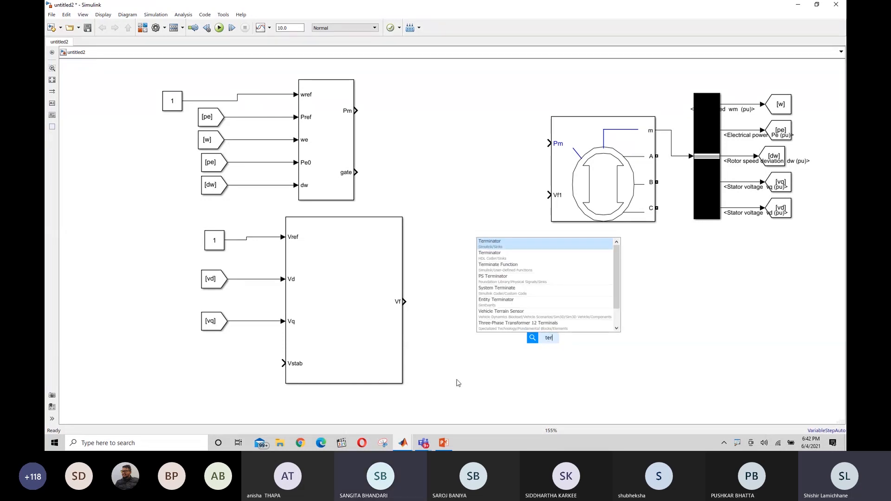
pyautogui.click(428, 375)
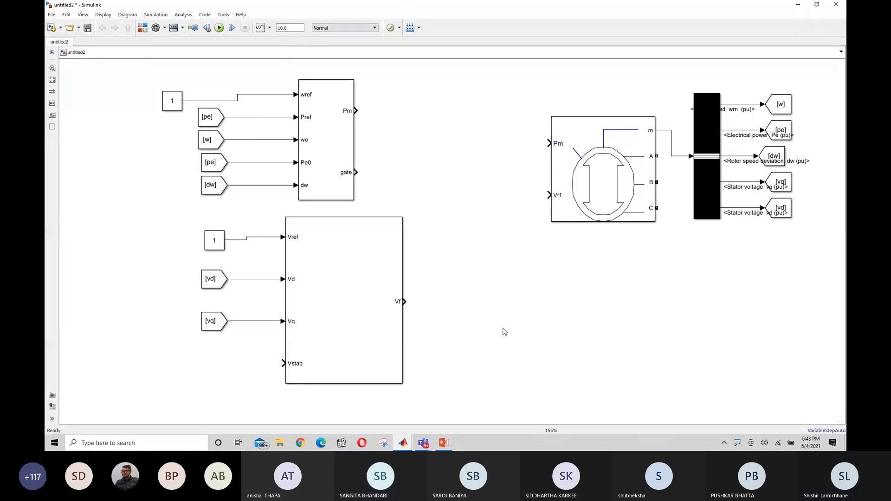
pyautogui.moveTo(505, 275); pyautogui.dragTo(581, 339)
pyautogui.click(230, 161)
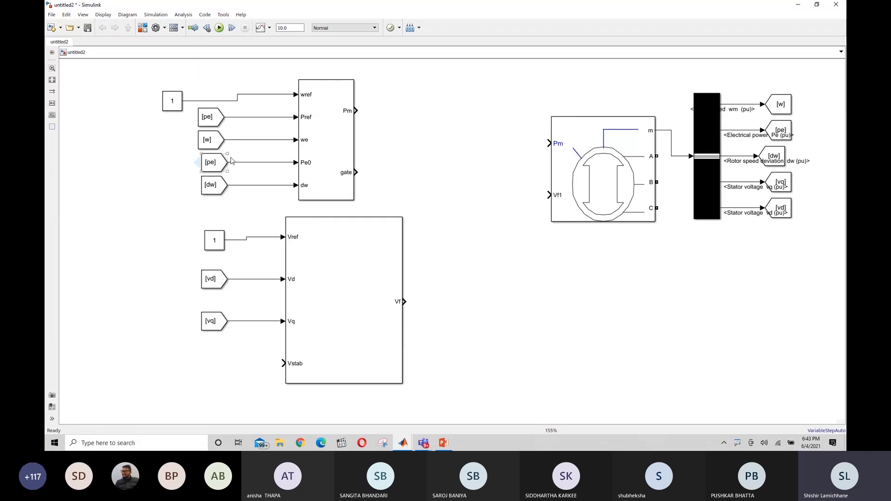
pyautogui.click(211, 124)
pyautogui.click(210, 141)
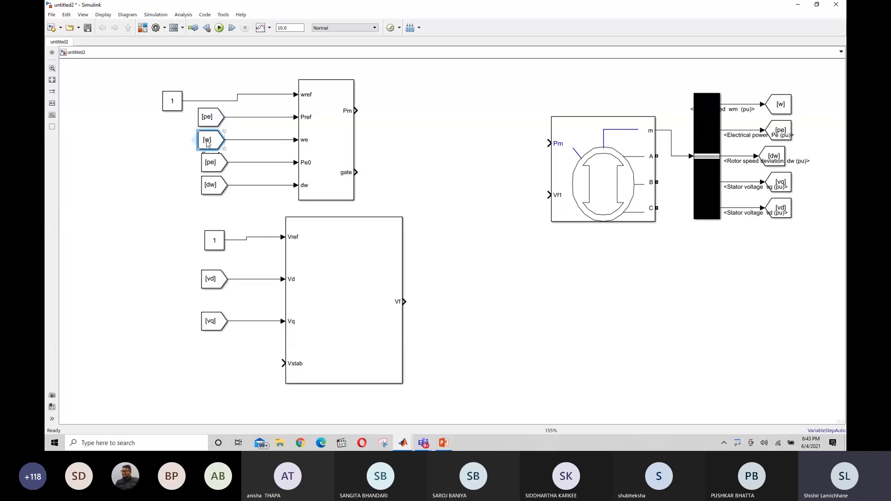
pyautogui.moveTo(209, 185); pyautogui.dragTo(226, 256)
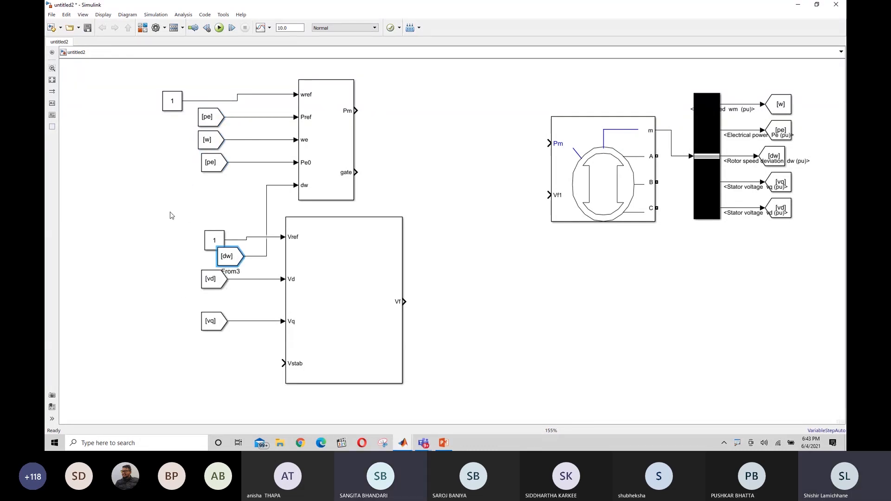
pyautogui.hotkey('ctrl', 'z')
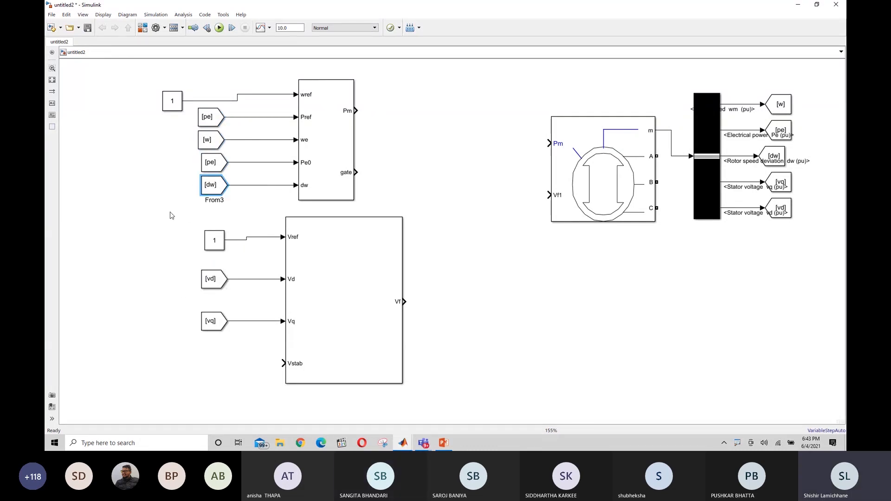
pyautogui.click(492, 334)
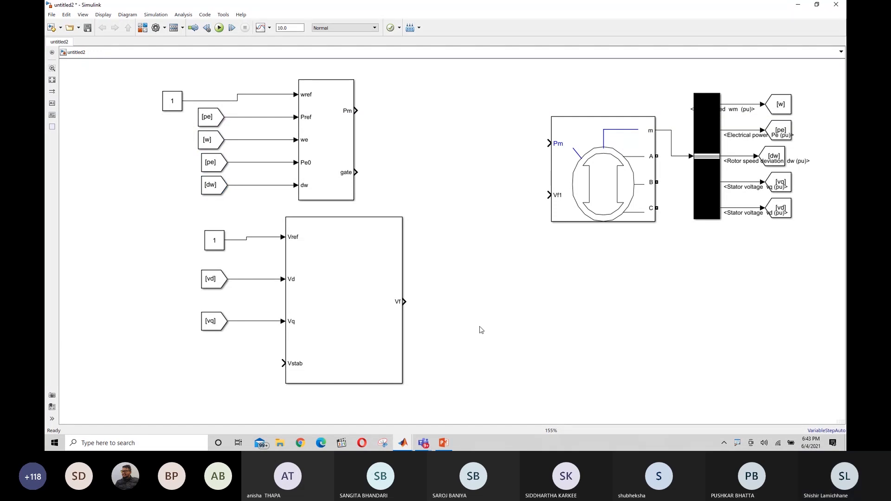
pyautogui.moveTo(502, 302); pyautogui.dragTo(562, 347)
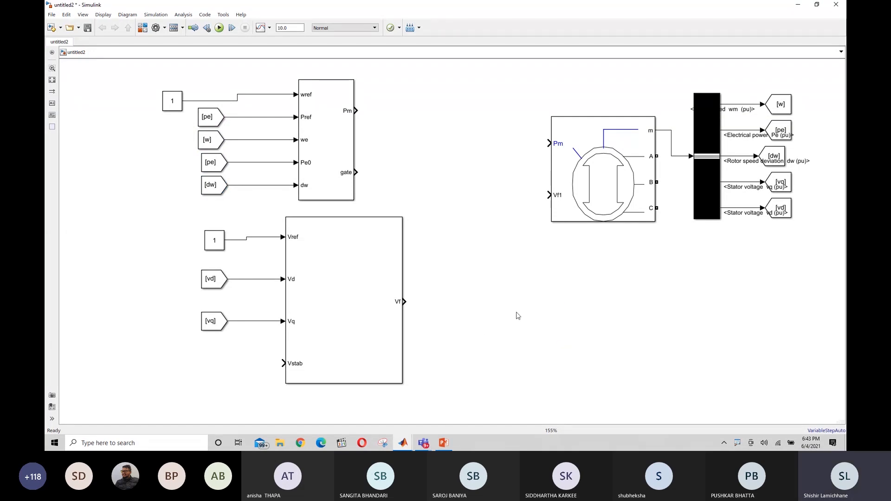
pyautogui.moveTo(499, 298); pyautogui.dragTo(548, 326)
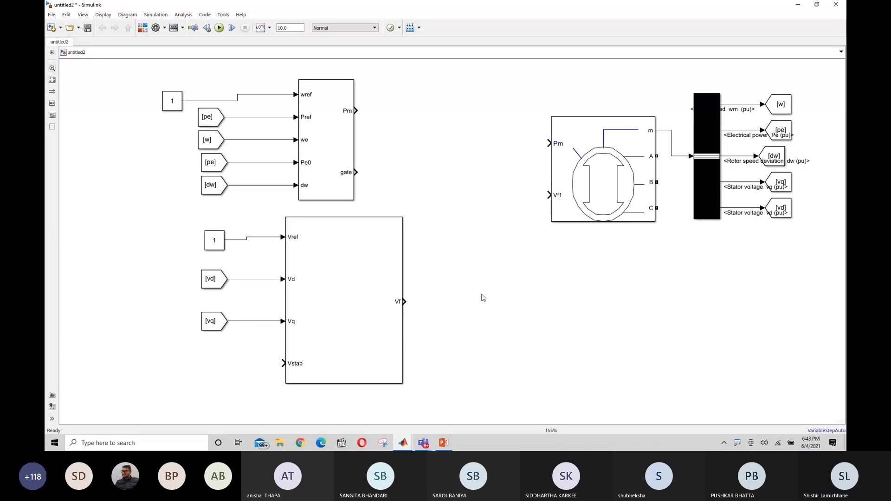
pyautogui.click(212, 119)
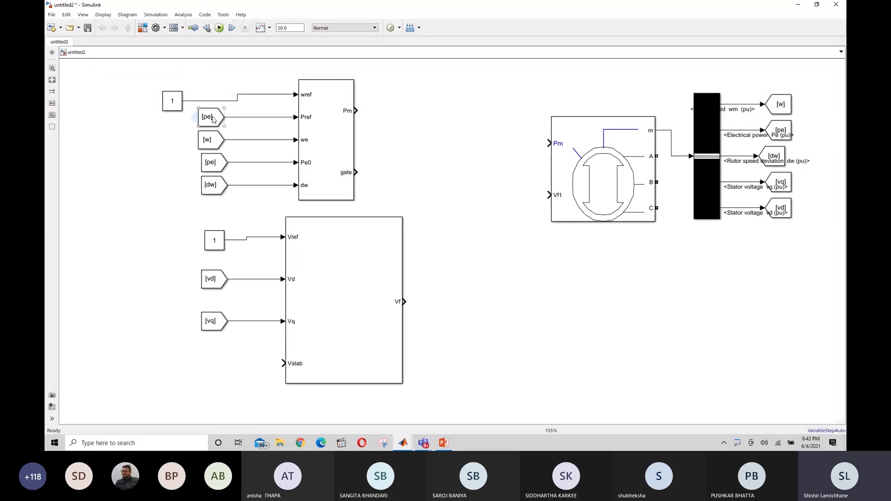
pyautogui.click(214, 120)
pyautogui.click(263, 156)
pyautogui.doubleClick(550, 308)
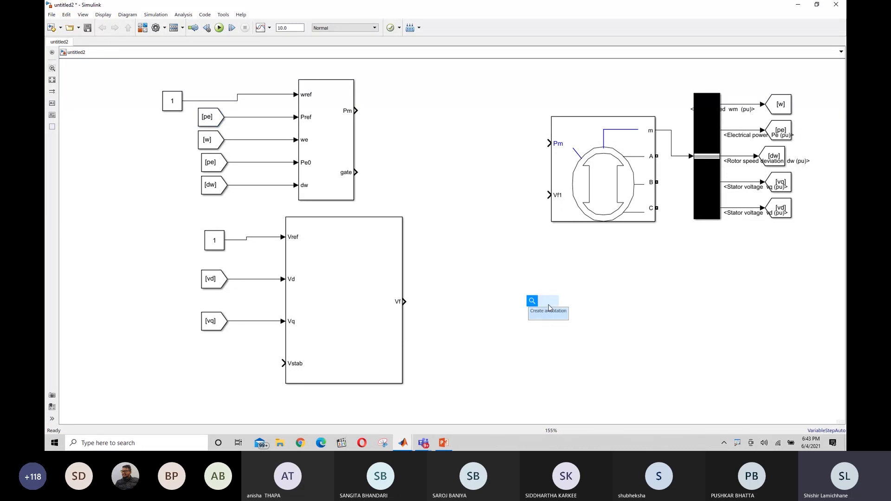
pyautogui.write('termi')
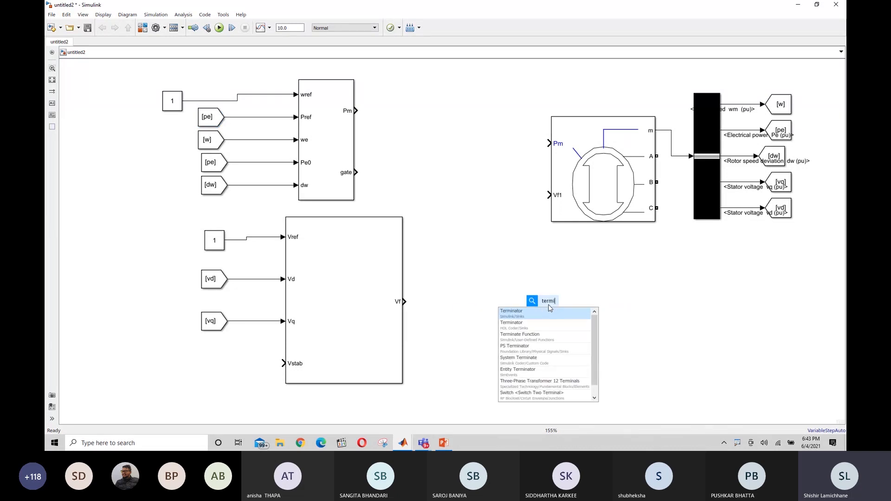
pyautogui.write('nator')
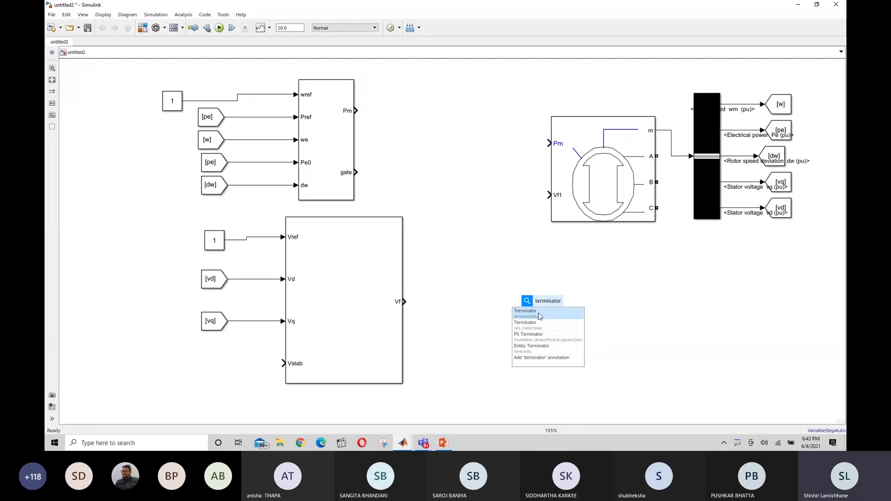
pyautogui.click(540, 316)
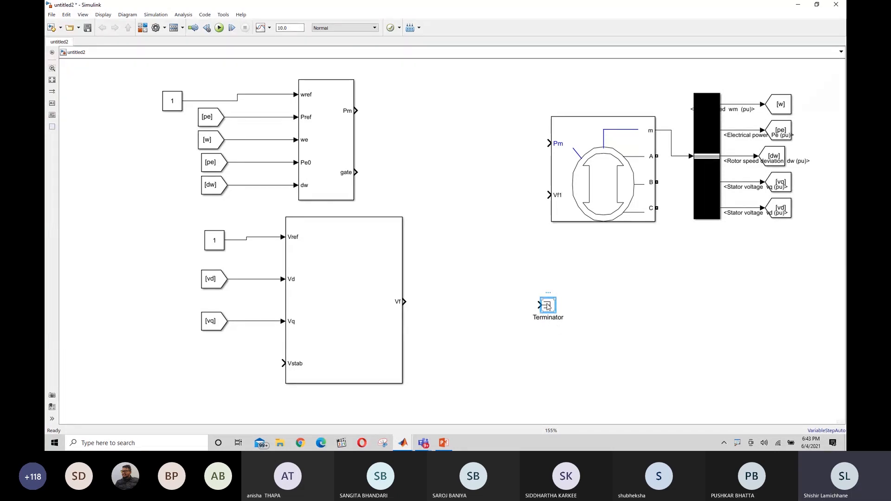
pyautogui.press('Delete')
# - Insert a Ground block and connect it to the excitation system's Vstab input
pyautogui.doubleClick(548, 306)
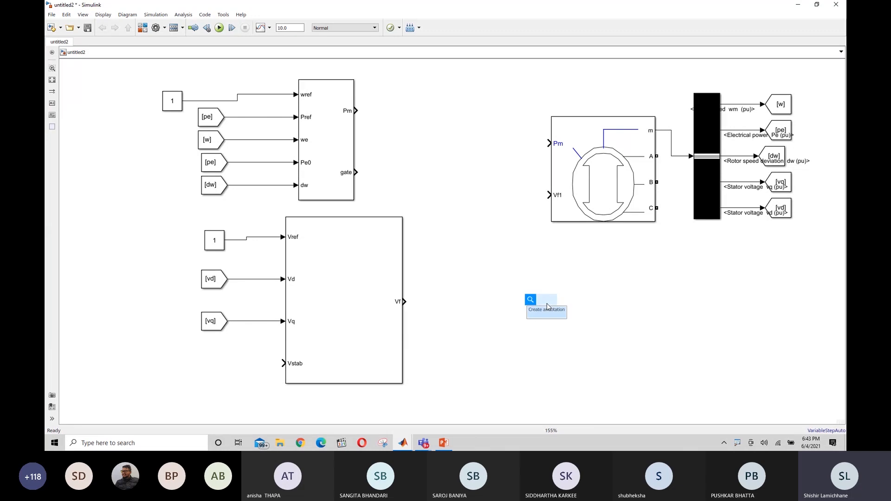
pyautogui.write('gro')
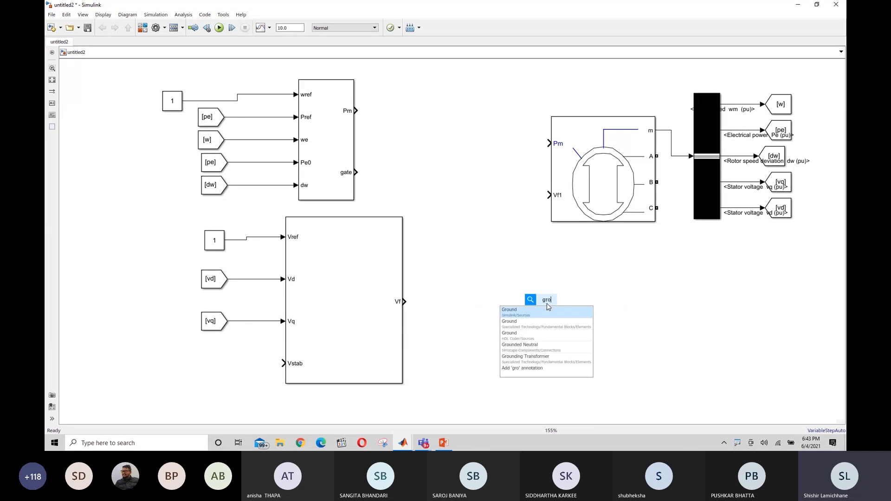
pyautogui.write('und')
pyautogui.press('Return')
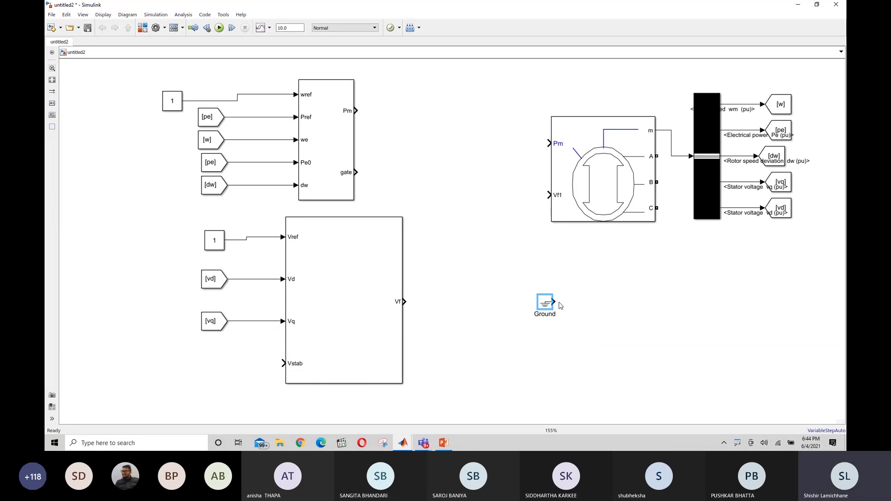
pyautogui.moveTo(546, 307); pyautogui.dragTo(221, 363)
pyautogui.click(255, 364)
pyautogui.click(369, 329)
pyautogui.click(478, 312)
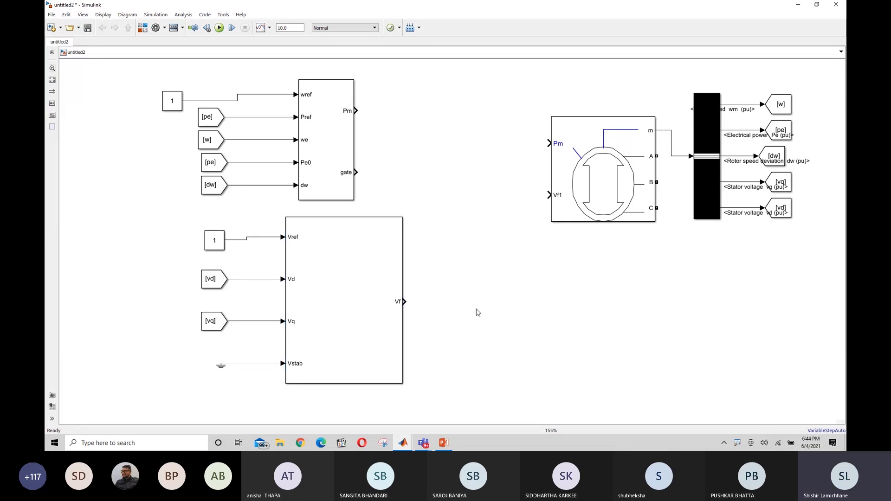
# - Connect the excitation system's Vf output to the machine's Vf1 input and the governor's Pm output to the machine's Pm input
pyautogui.click(572, 207)
pyautogui.click(528, 321)
pyautogui.moveTo(404, 302)
pyautogui.mouseDown()
pyautogui.moveTo(483, 201)
pyautogui.moveTo(548, 195)
pyautogui.mouseUp()
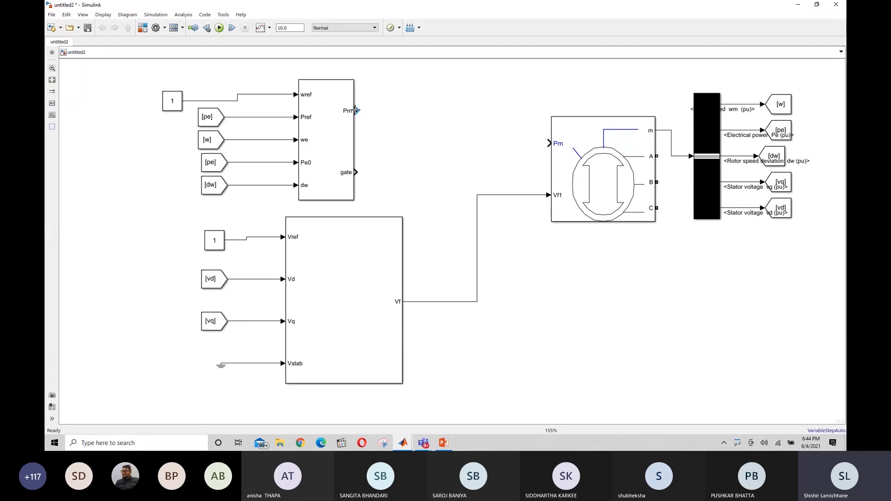
pyautogui.moveTo(355, 110); pyautogui.dragTo(548, 143)
# - Insert a Terminator block from Simulink/Sinks and connect it to the governor's gate output
pyautogui.doubleClick(561, 315)
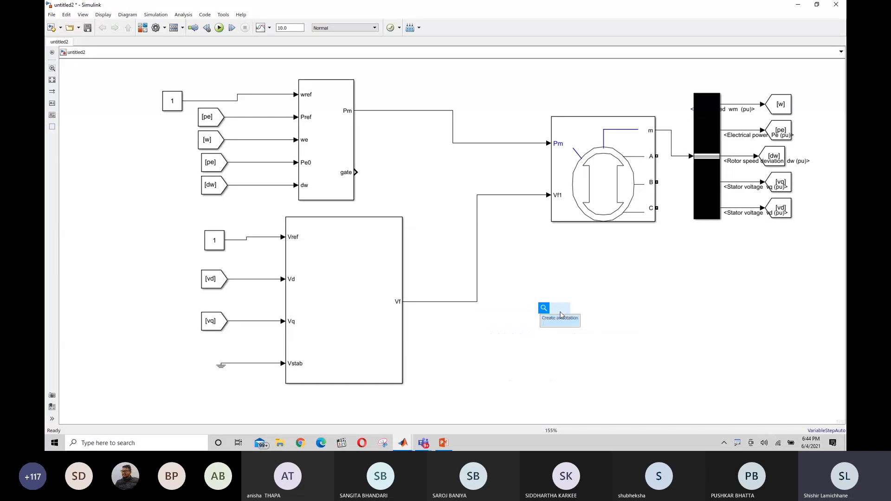
pyautogui.write('e')
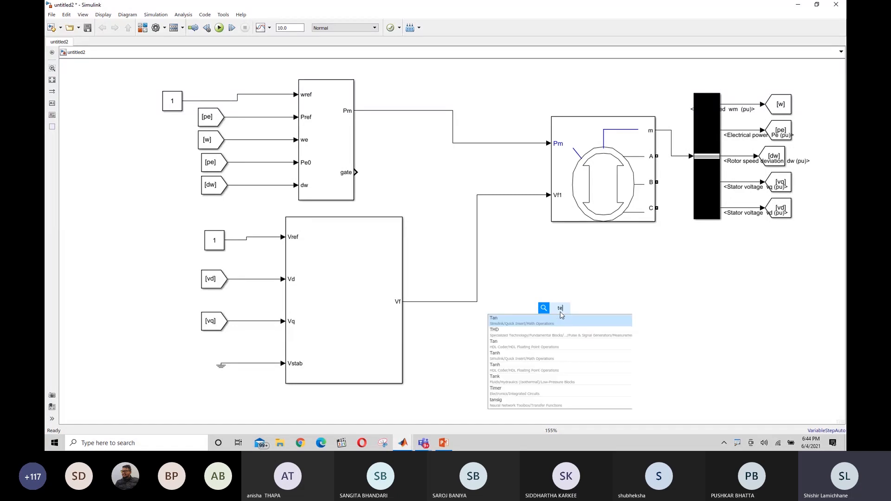
pyautogui.write('rminator')
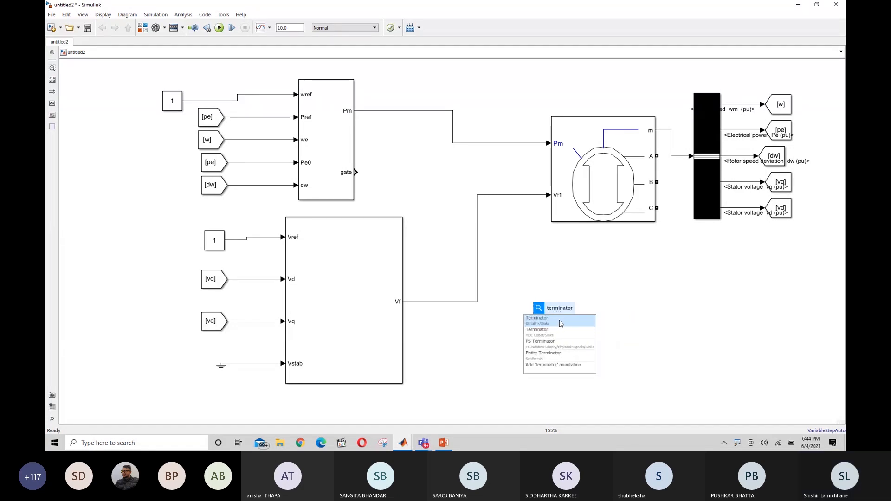
pyautogui.click(561, 318)
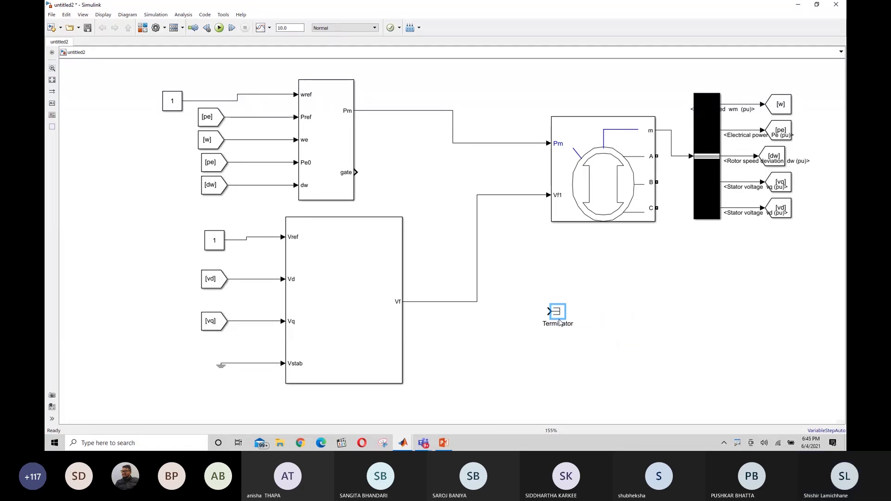
pyautogui.moveTo(559, 317); pyautogui.dragTo(403, 177)
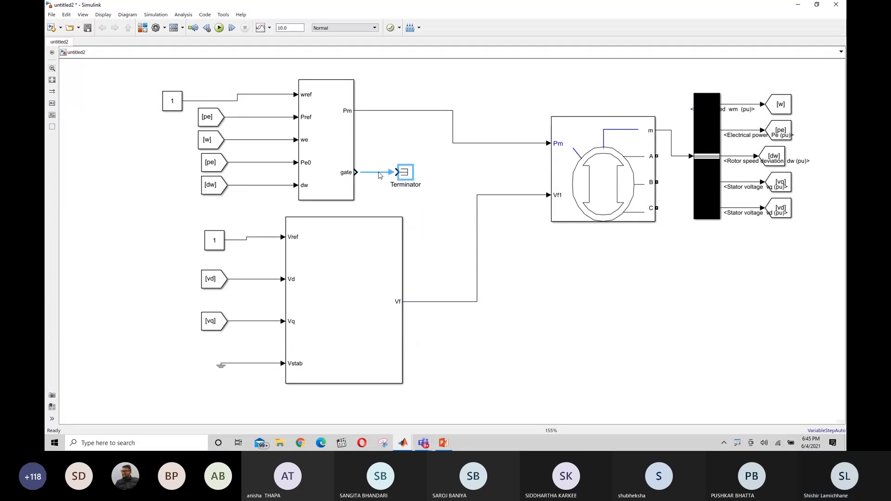
pyautogui.click(646, 358)
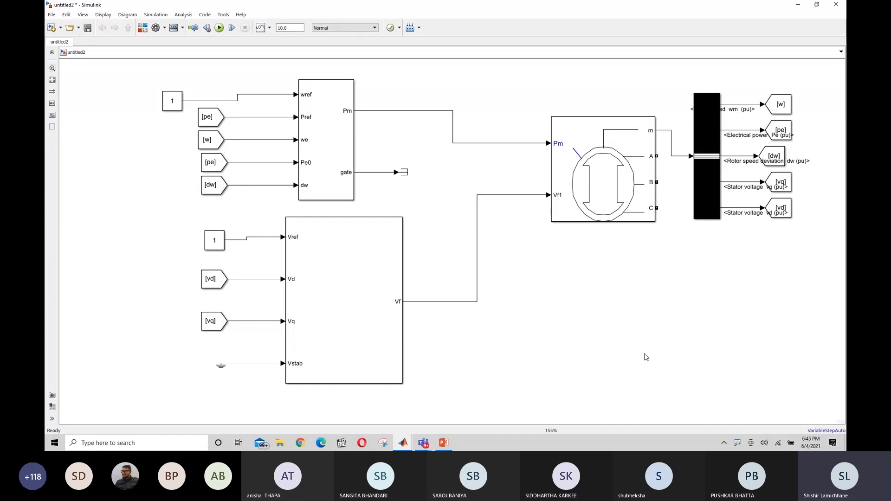
pyautogui.scroll(-5, 647, 358)
pyautogui.scroll(5, 647, 357)
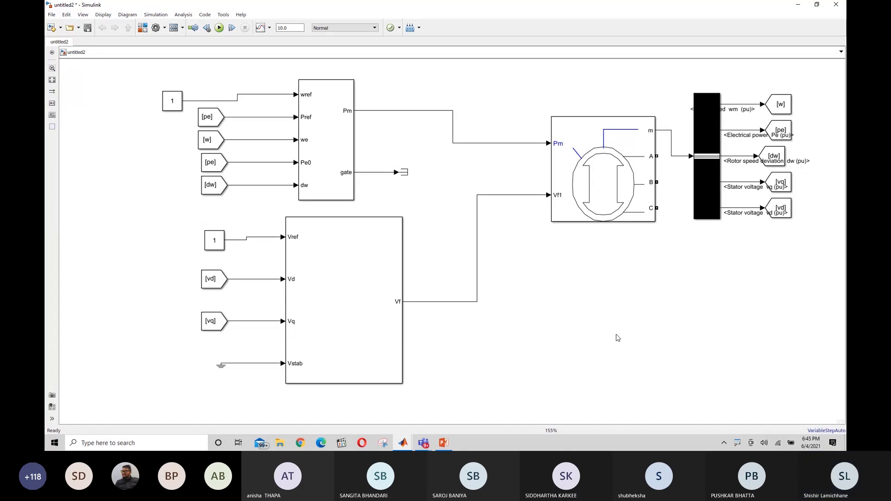
pyautogui.moveTo(575, 337); pyautogui.dragTo(606, 353)
pyautogui.scroll(5, 588, 295)
pyautogui.scroll(-10, 587, 295)
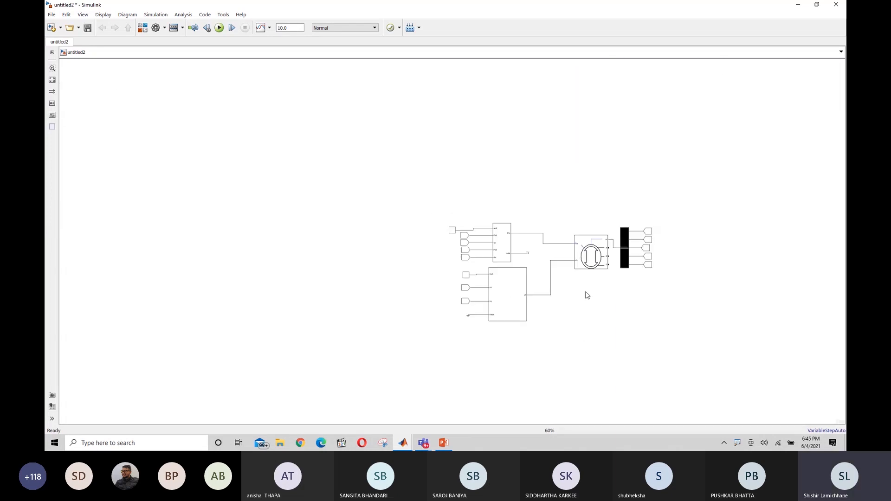
pyautogui.scroll(6, 587, 295)
pyautogui.scroll(1, 587, 295)
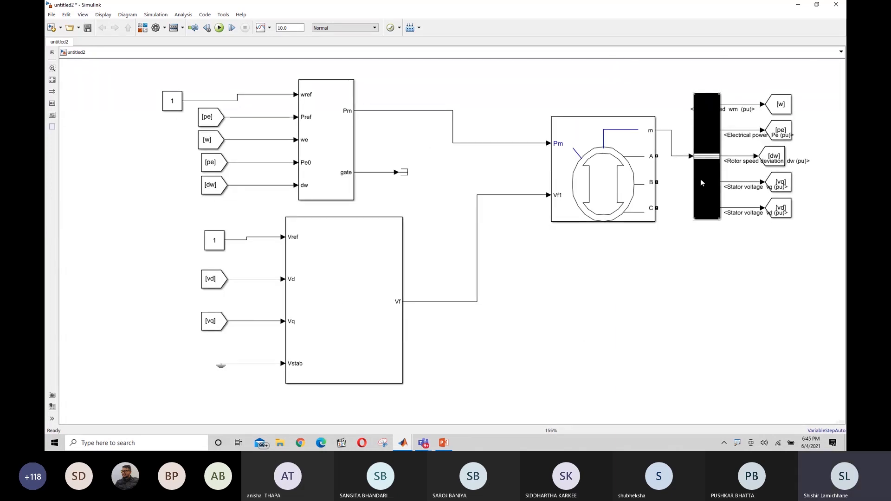
# - Move the bus selector slightly closer to the machine and shrink it to a small, narrow block
pyautogui.moveTo(700, 179)
pyautogui.mouseDown()
pyautogui.moveTo(701, 128)
pyautogui.moveTo(692, 176)
pyautogui.mouseUp()
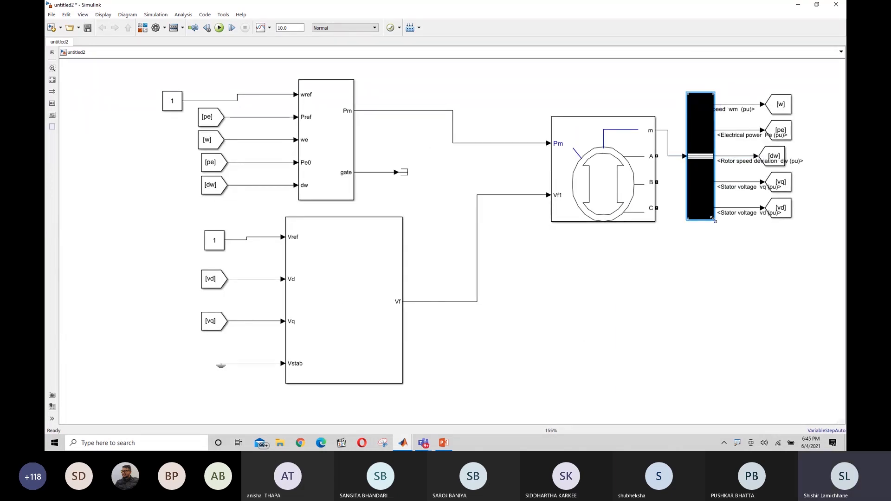
pyautogui.moveTo(713, 219); pyautogui.dragTo(695, 133)
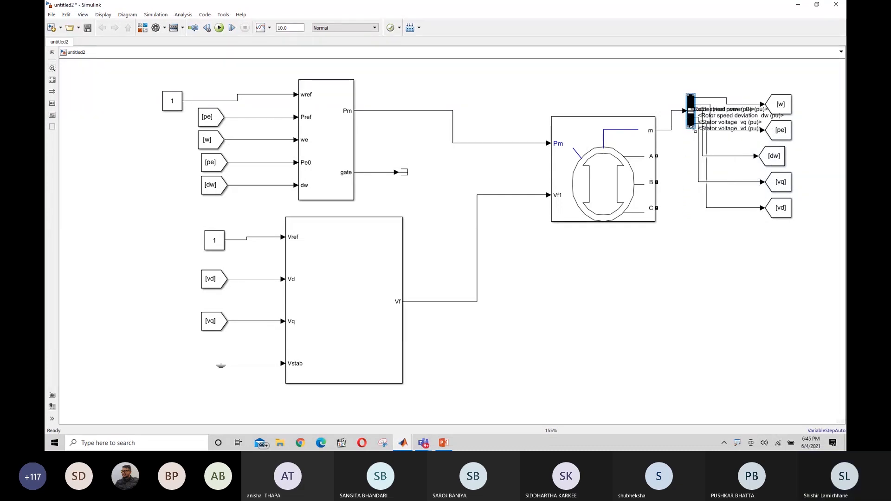
# - Regroup the w, pe, dw, vq and vd Goto blocks into two compact rows just above and beside the bus selector
pyautogui.click(779, 106)
pyautogui.moveTo(779, 106); pyautogui.dragTo(741, 66)
pyautogui.moveTo(776, 131); pyautogui.dragTo(773, 68)
pyautogui.moveTo(775, 157); pyautogui.dragTo(757, 91)
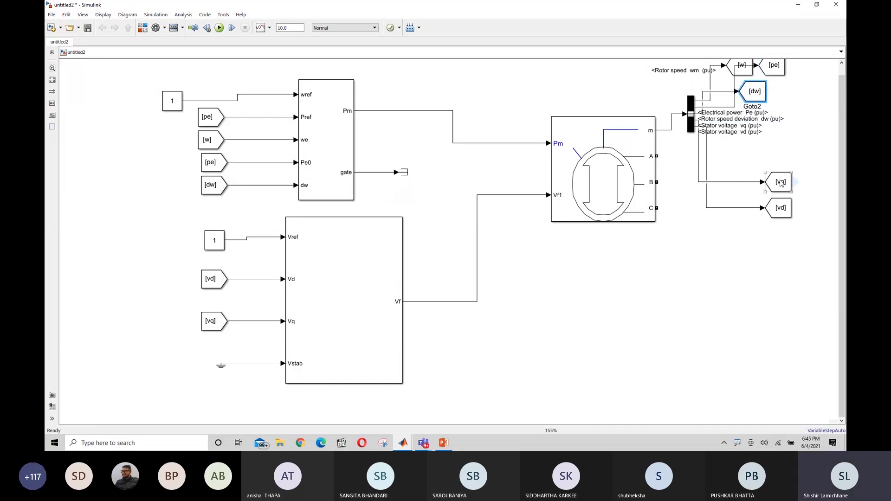
pyautogui.moveTo(785, 183); pyautogui.dragTo(791, 93)
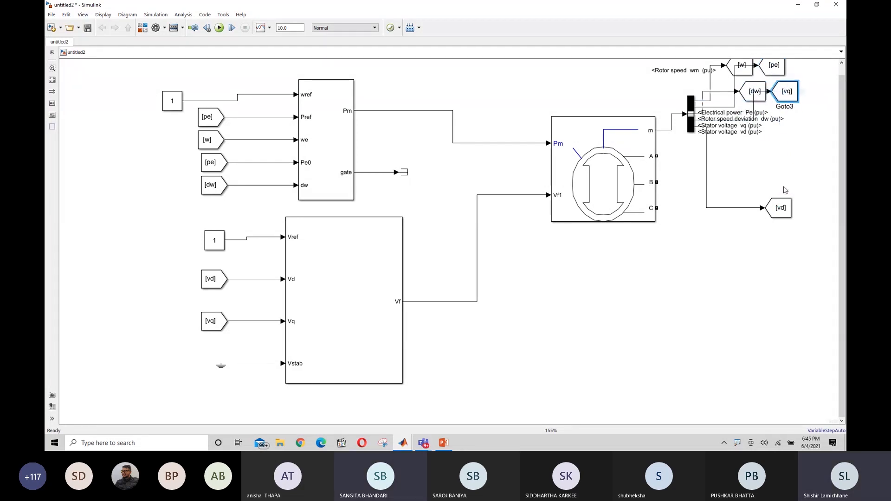
pyautogui.moveTo(783, 212); pyautogui.dragTo(819, 62)
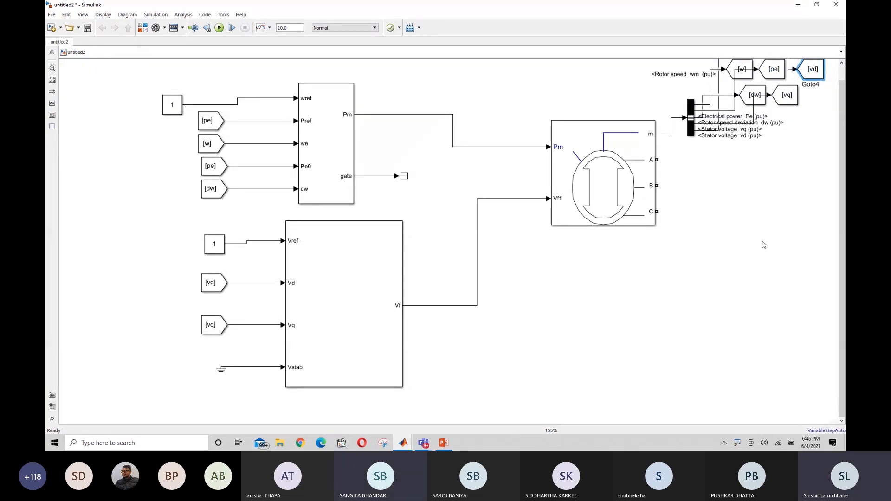
pyautogui.click(766, 262)
pyautogui.click(814, 69)
pyautogui.click(780, 202)
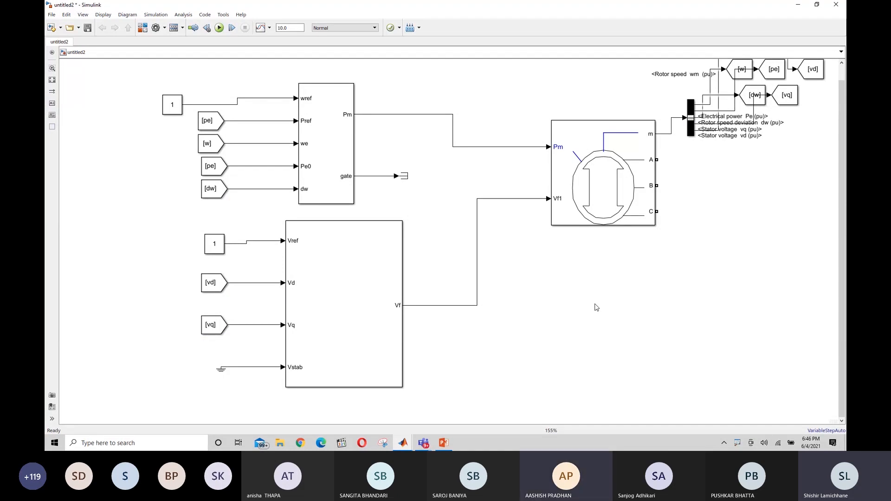
pyautogui.scroll(-3, 597, 308)
pyautogui.scroll(3, 597, 308)
pyautogui.scroll(-1, 597, 308)
pyautogui.scroll(-2, 596, 307)
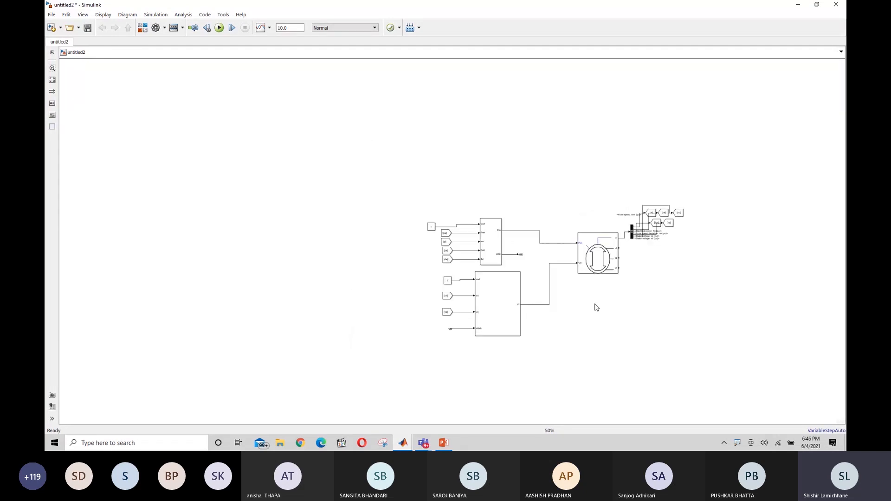
pyautogui.scroll(4, 596, 308)
pyautogui.scroll(-1, 596, 308)
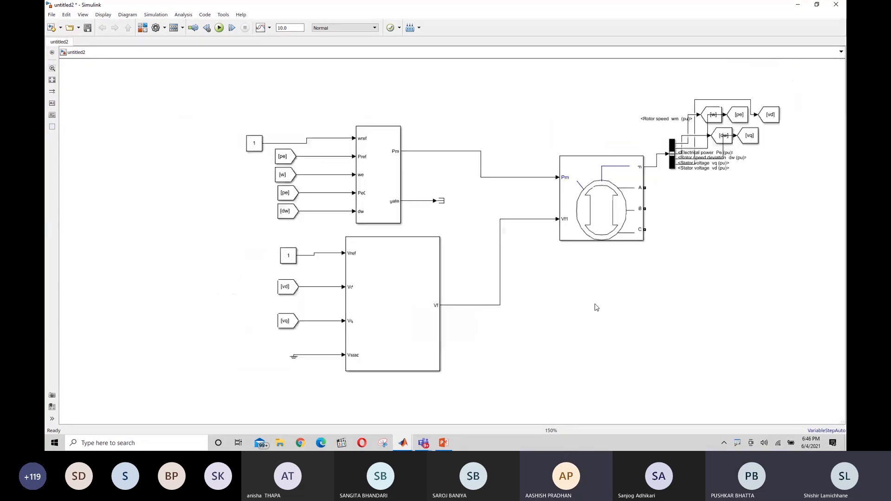
pyautogui.scroll(1, 597, 308)
pyautogui.scroll(-1, 596, 308)
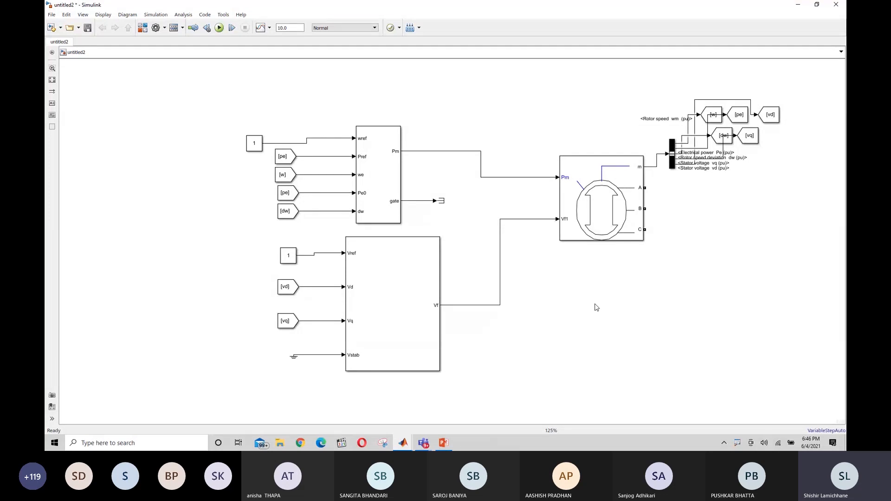
pyautogui.scroll(-2, 597, 308)
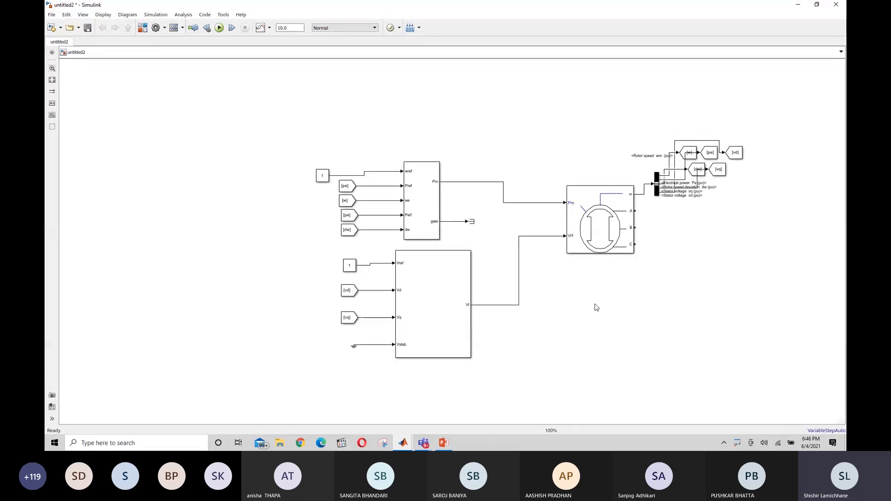
pyautogui.scroll(1, 596, 307)
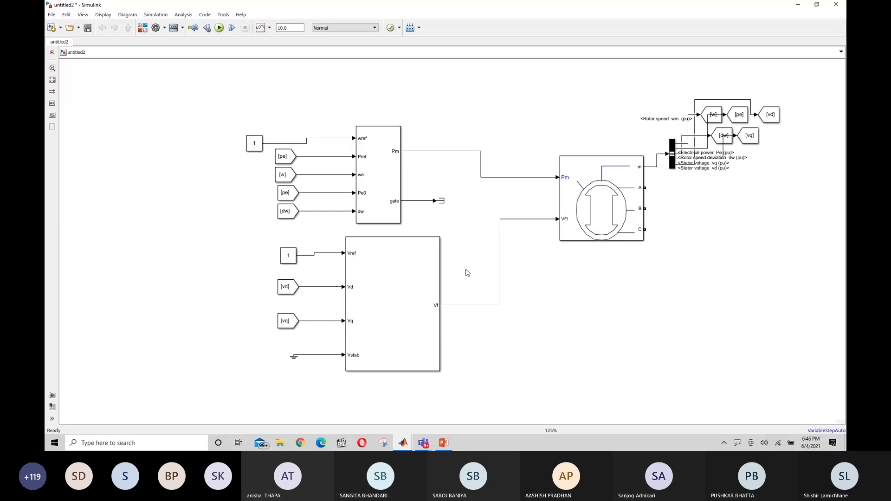
pyautogui.click(442, 201)
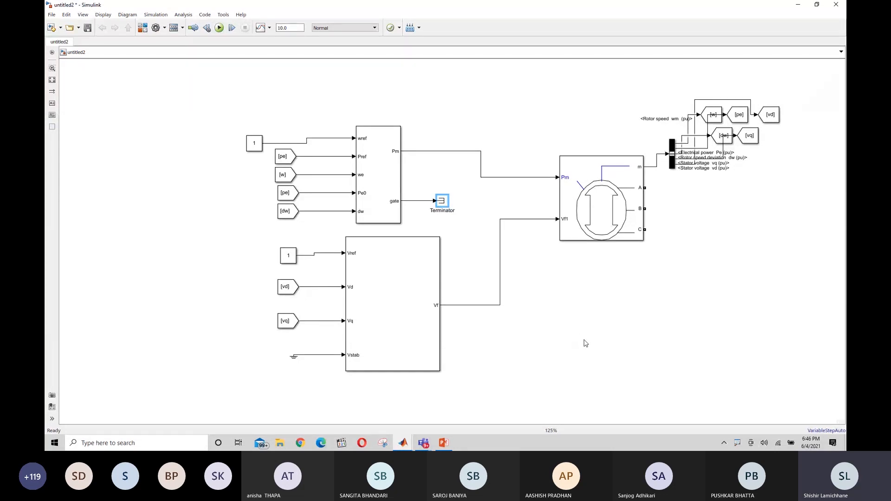
pyautogui.doubleClick(585, 344)
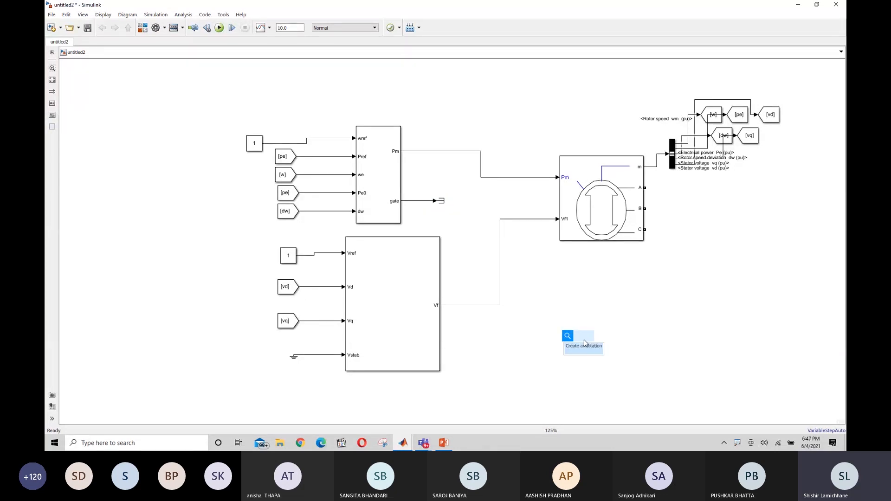
pyautogui.write('termi')
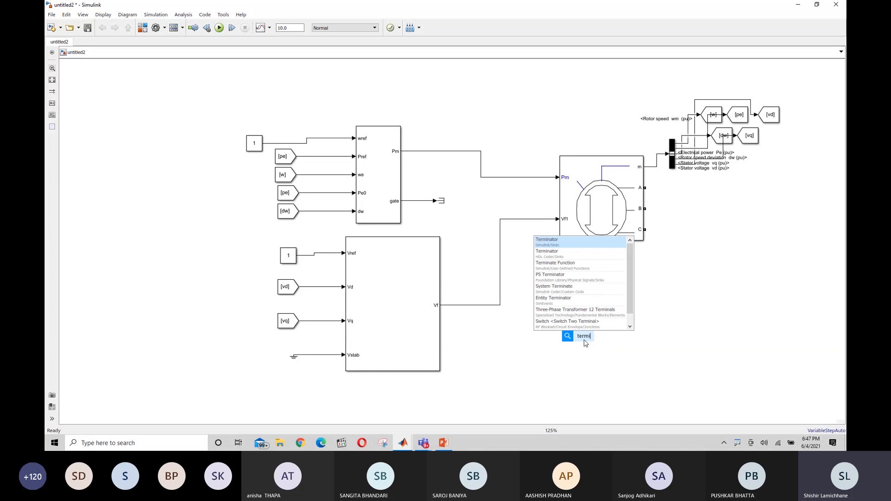
pyautogui.write('nator')
pyautogui.press('Return')
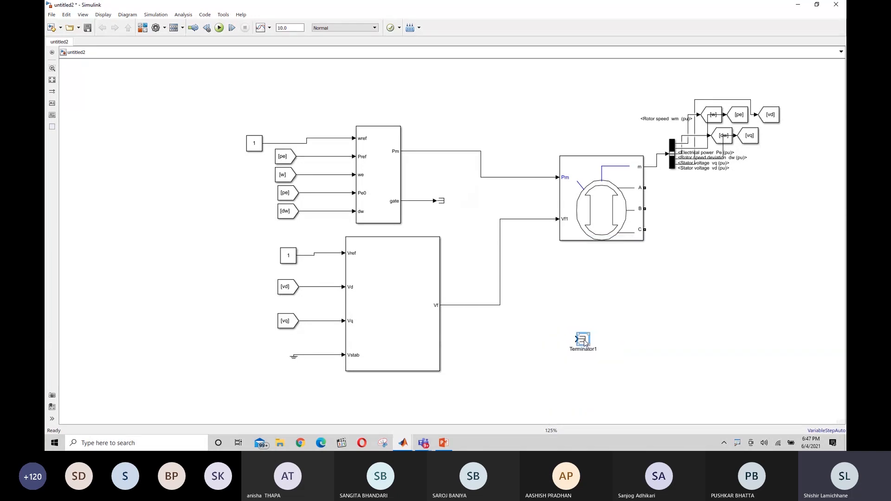
pyautogui.moveTo(583, 344); pyautogui.dragTo(626, 368)
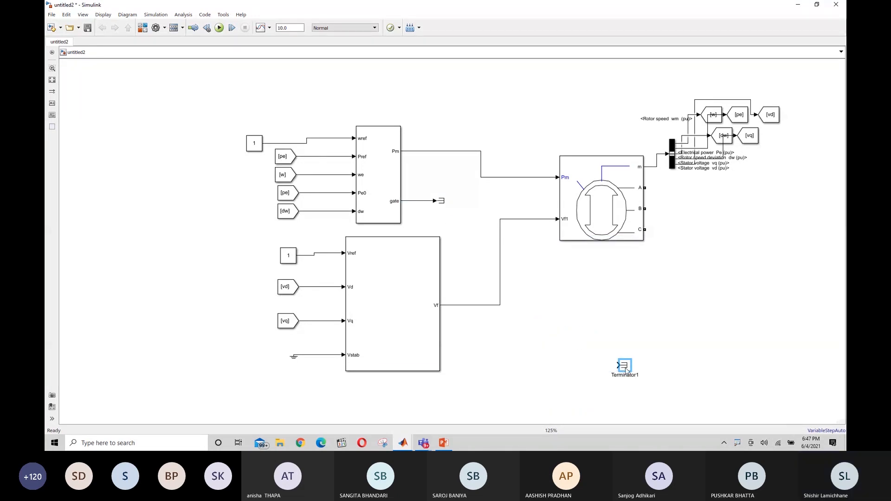
pyautogui.press('Delete')
# - Shrink the bus selector block slightly and move the synchronous machine a little lower in the model
pyautogui.click(672, 161)
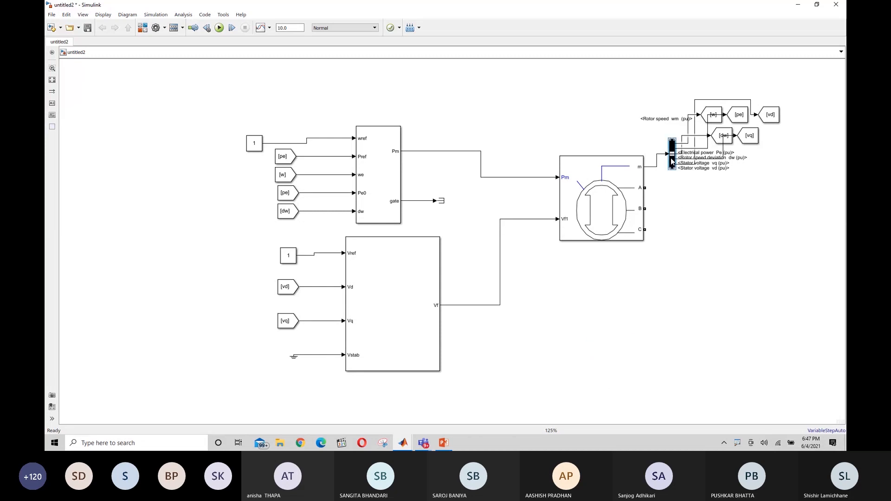
pyautogui.moveTo(678, 173); pyautogui.dragTo(675, 168)
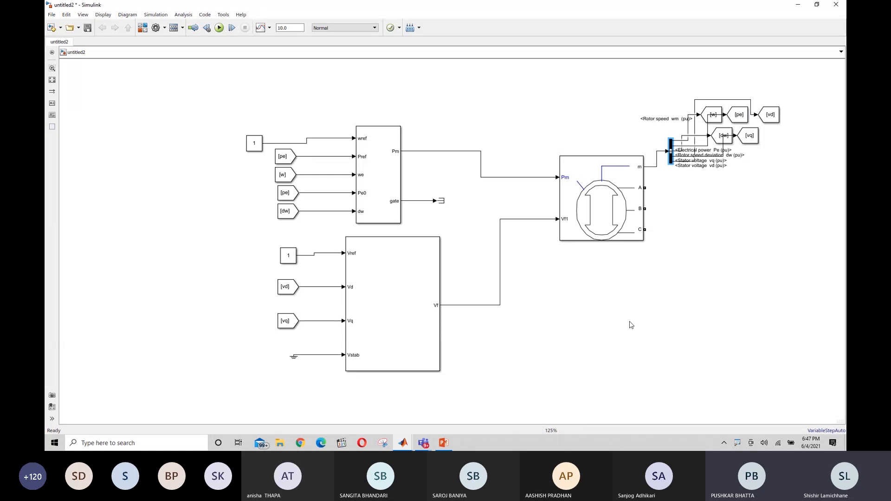
pyautogui.moveTo(609, 228); pyautogui.dragTo(606, 246)
pyautogui.click(294, 358)
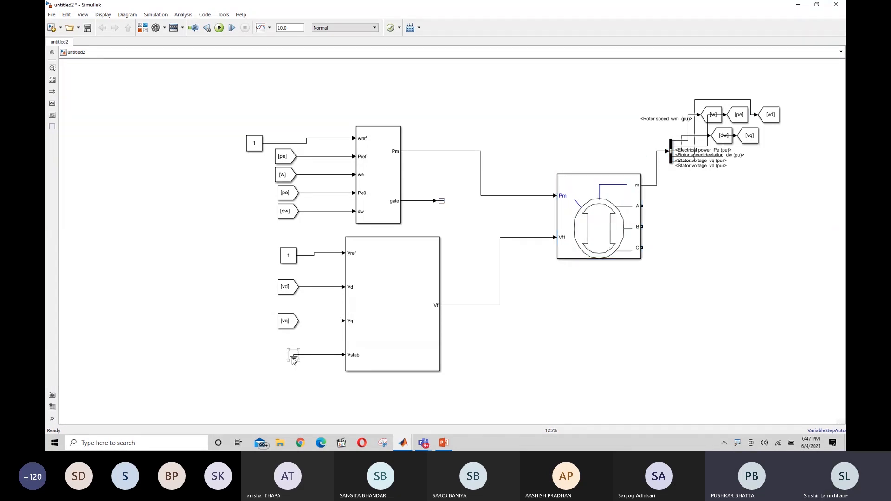
pyautogui.click(321, 383)
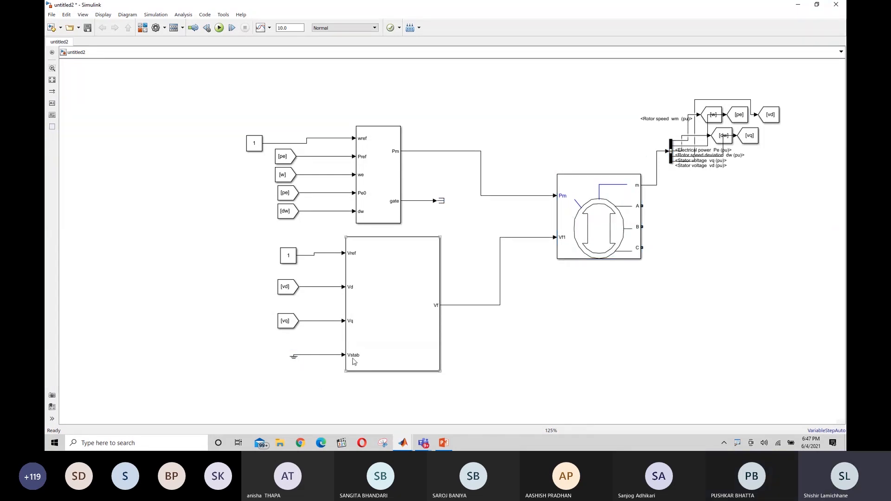
pyautogui.click(293, 357)
pyautogui.doubleClick(560, 363)
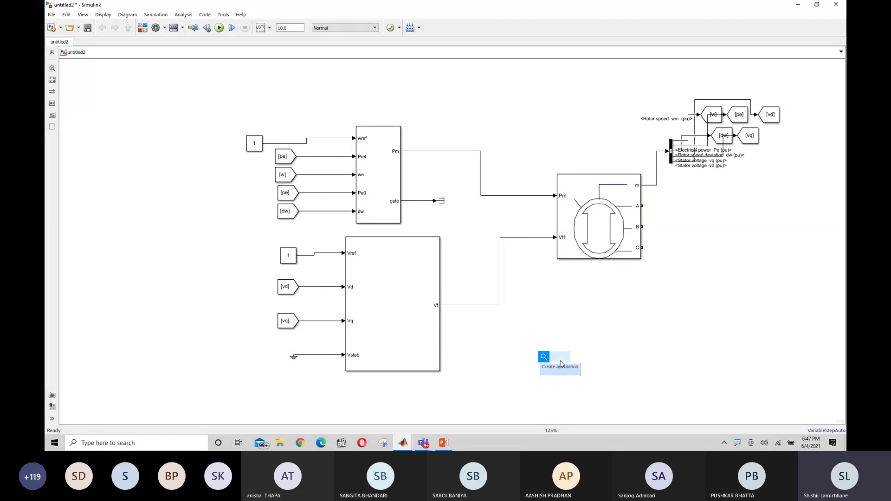
pyautogui.write('ground')
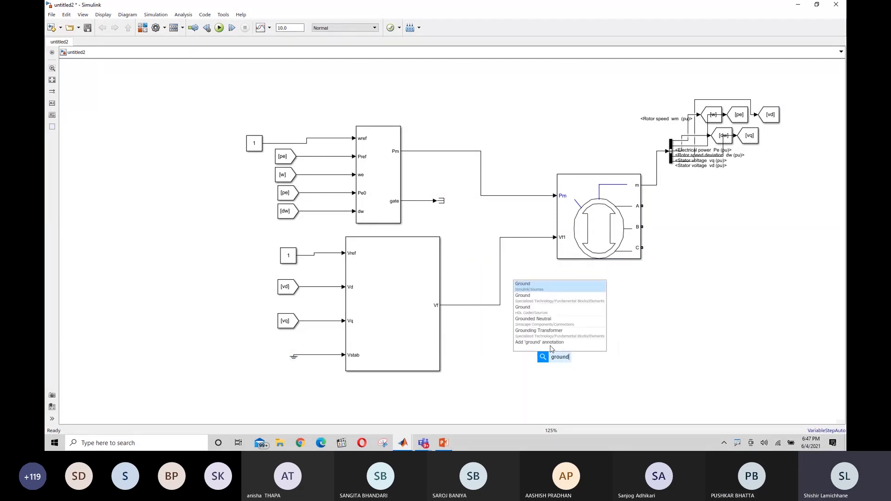
pyautogui.click(552, 292)
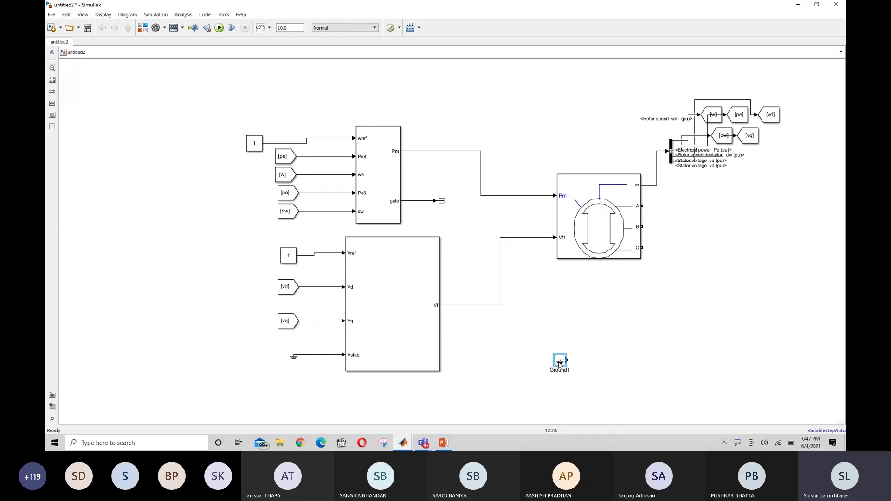
pyautogui.press('Delete')
# - Shift the machine slightly closer to the governor and insert a Three-Phase Series RLC Load block into the model
pyautogui.moveTo(599, 227); pyautogui.dragTo(576, 228)
pyautogui.click(692, 295)
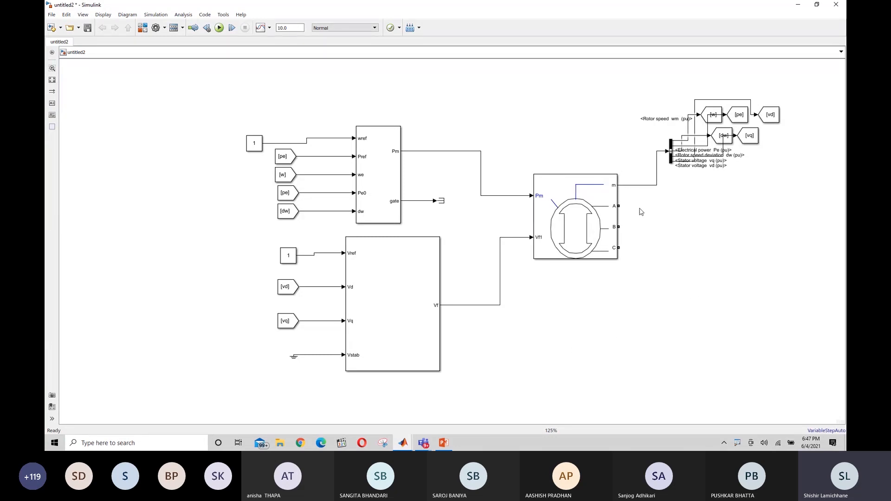
pyautogui.doubleClick(592, 337)
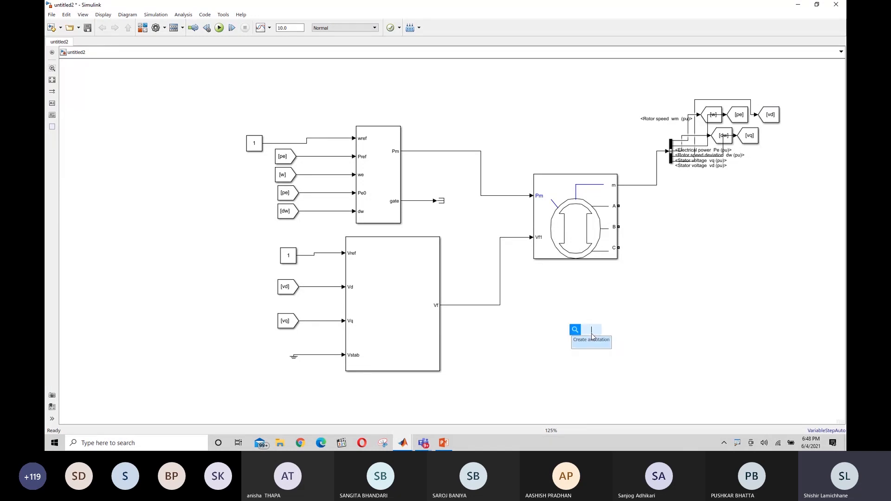
pyautogui.write('thre')
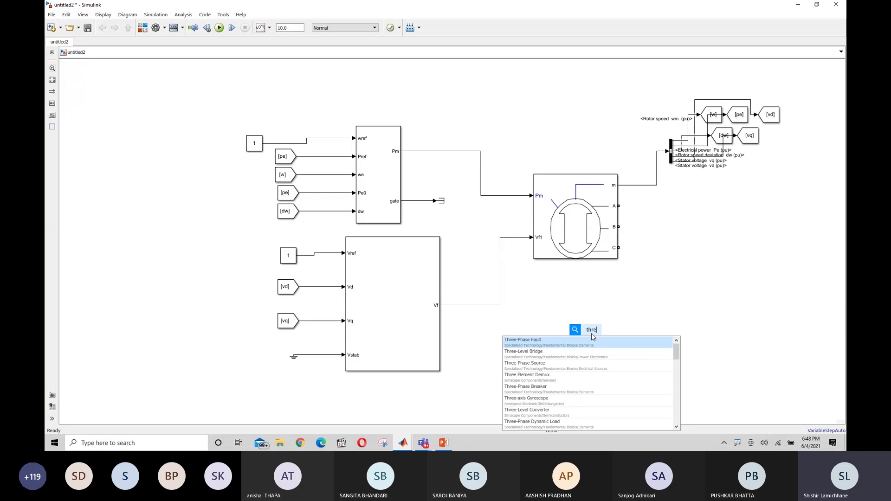
pyautogui.write('e phas')
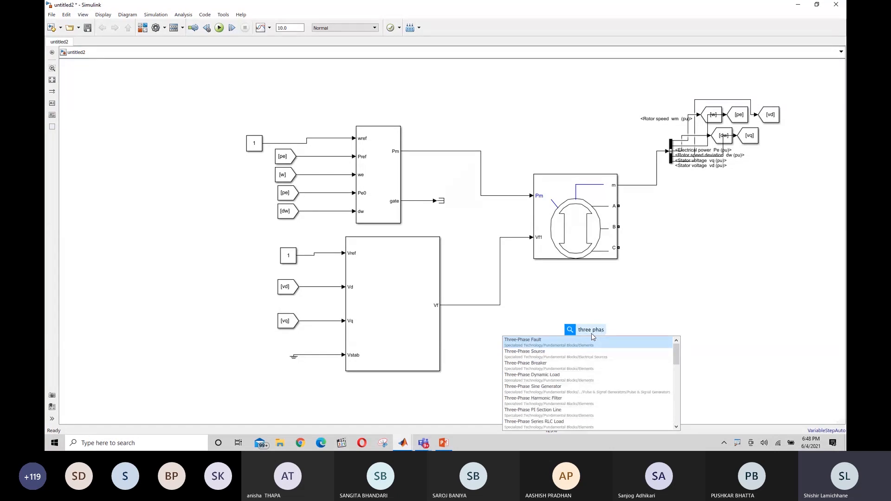
pyautogui.write('e series')
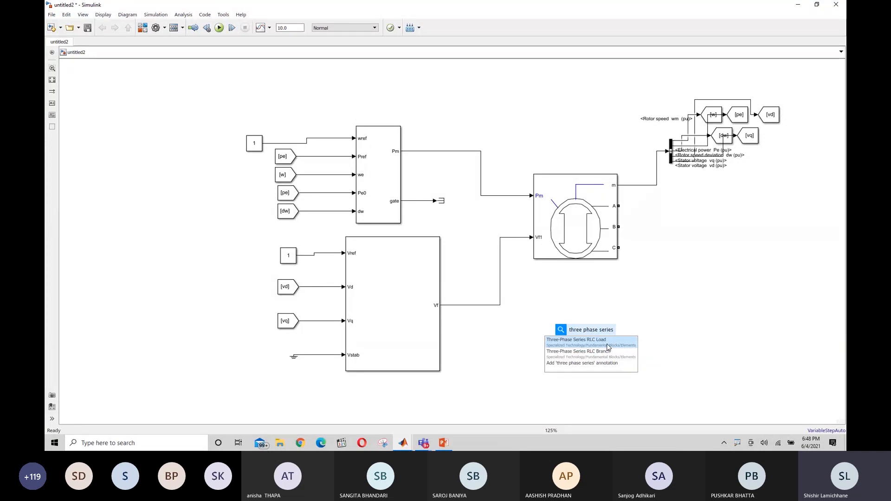
pyautogui.click(608, 347)
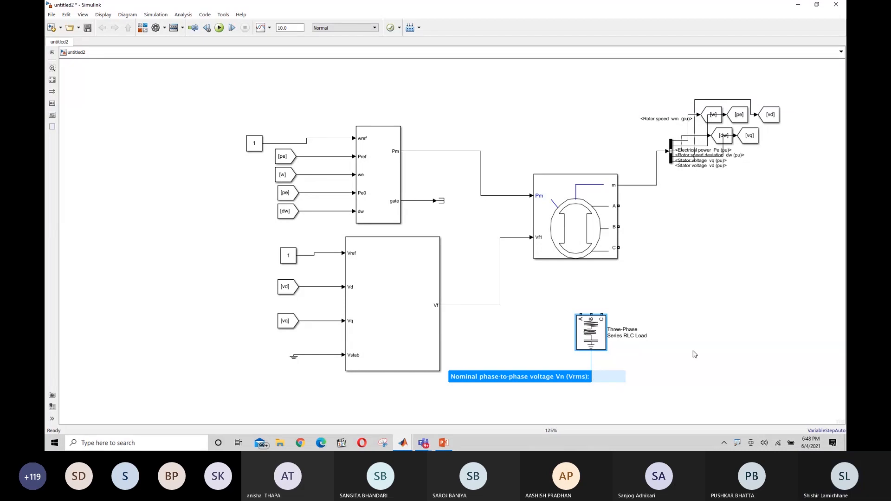
pyautogui.click(696, 354)
# - Position the three-phase load block below the bus selector, on the output side of the machine
pyautogui.moveTo(592, 343); pyautogui.dragTo(743, 315)
pyautogui.moveTo(735, 322); pyautogui.dragTo(718, 324)
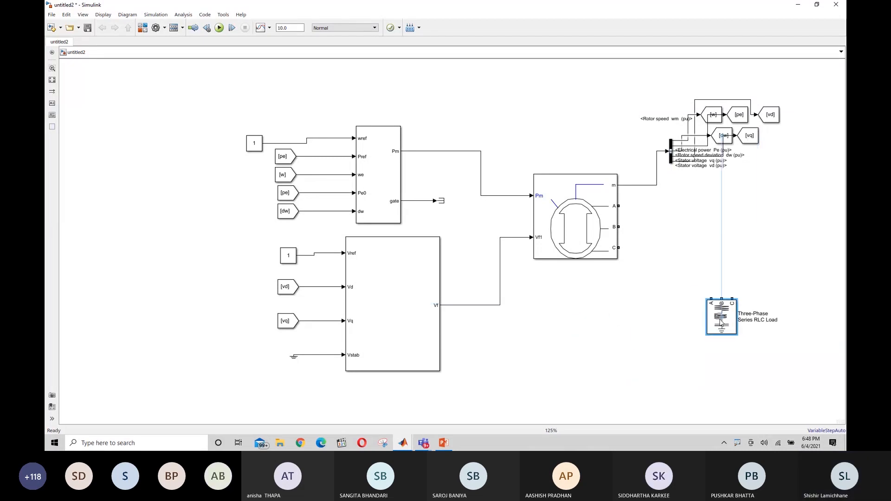
pyautogui.click(574, 353)
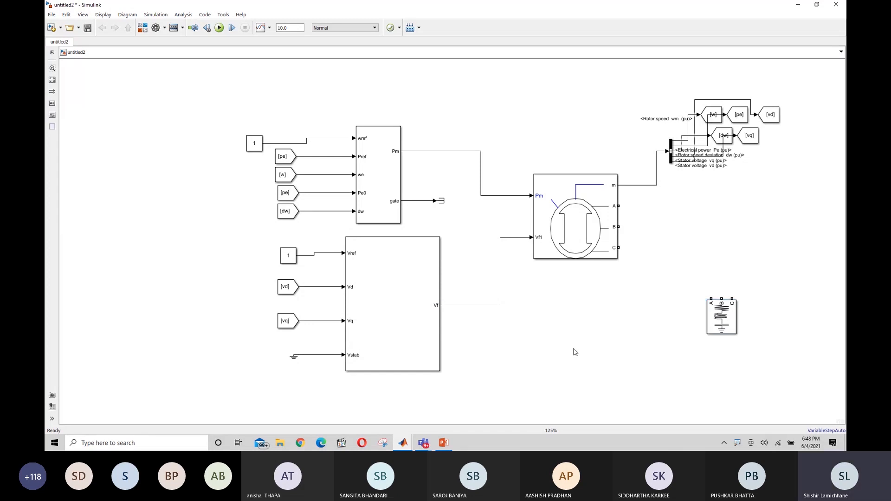
pyautogui.click(723, 317)
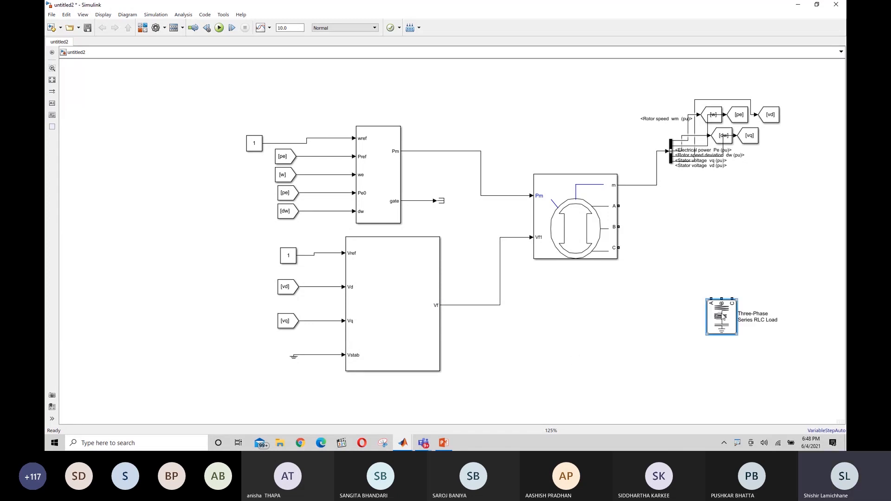
pyautogui.moveTo(723, 318); pyautogui.dragTo(717, 317)
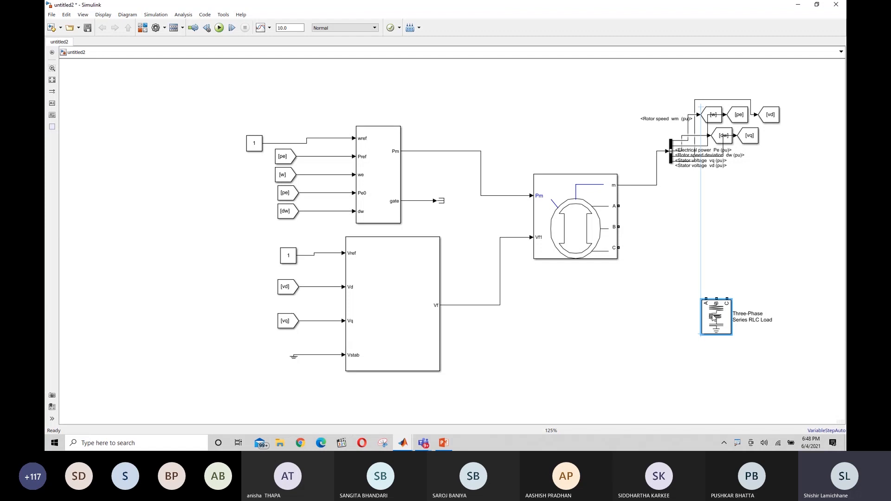
pyautogui.click(643, 310)
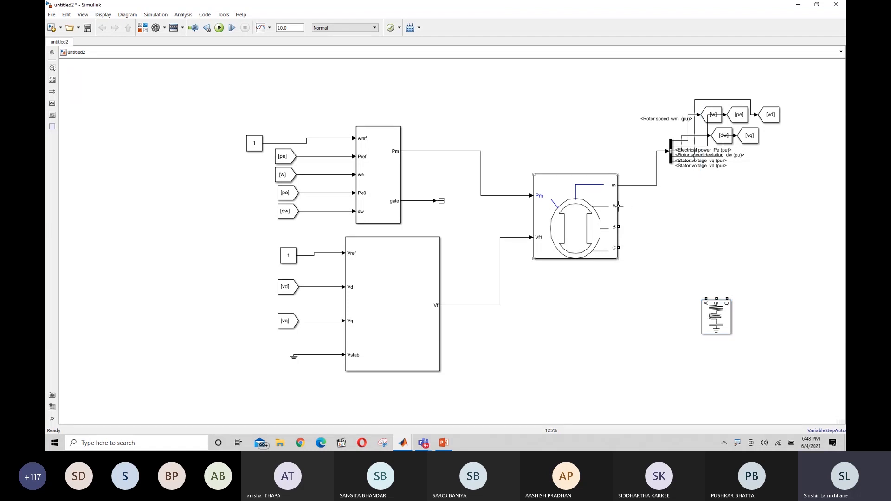
# - Connect the machine's A, B and C terminals to the matching A, B and C terminals of the load
pyautogui.moveTo(618, 206)
pyautogui.mouseDown()
pyautogui.moveTo(653, 205)
pyautogui.moveTo(697, 259)
pyautogui.moveTo(706, 300)
pyautogui.mouseUp()
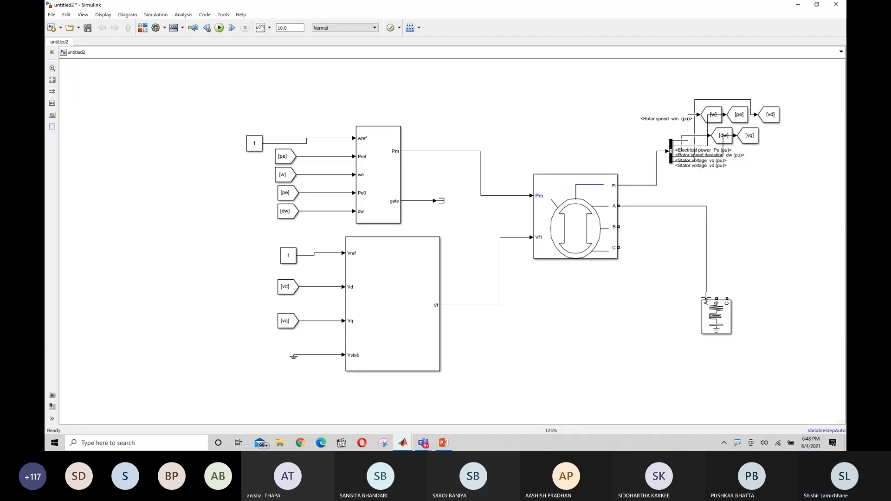
pyautogui.moveTo(618, 227); pyautogui.dragTo(717, 300)
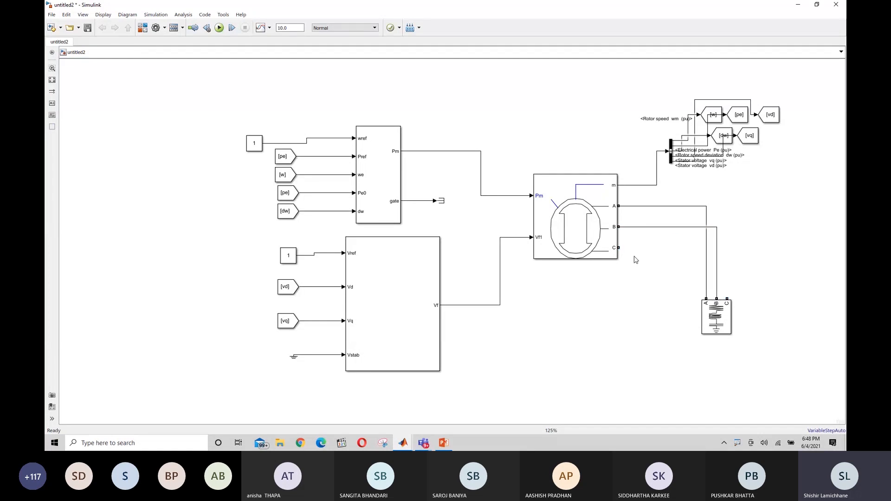
pyautogui.moveTo(619, 247)
pyautogui.mouseDown()
pyautogui.moveTo(690, 251)
pyautogui.moveTo(729, 272)
pyautogui.moveTo(727, 300)
pyautogui.mouseUp()
# - Try a nominal frequency of 50 Hz in the three-phase load's parameters and close them without applying
pyautogui.doubleClick(716, 318)
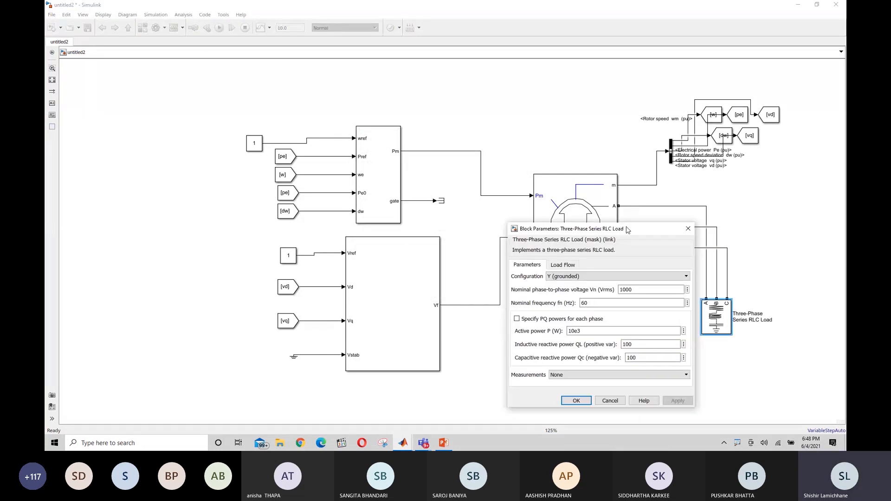
pyautogui.moveTo(624, 231); pyautogui.dragTo(380, 155)
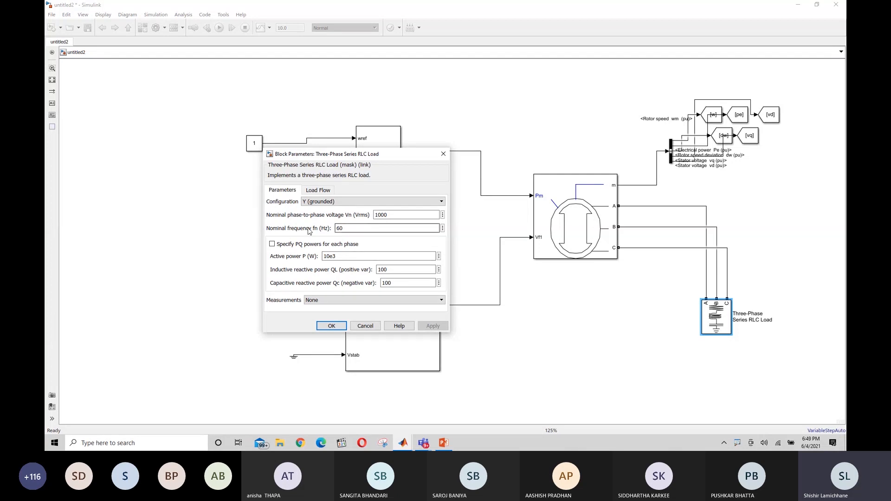
pyautogui.doubleClick(348, 228)
pyautogui.write('500')
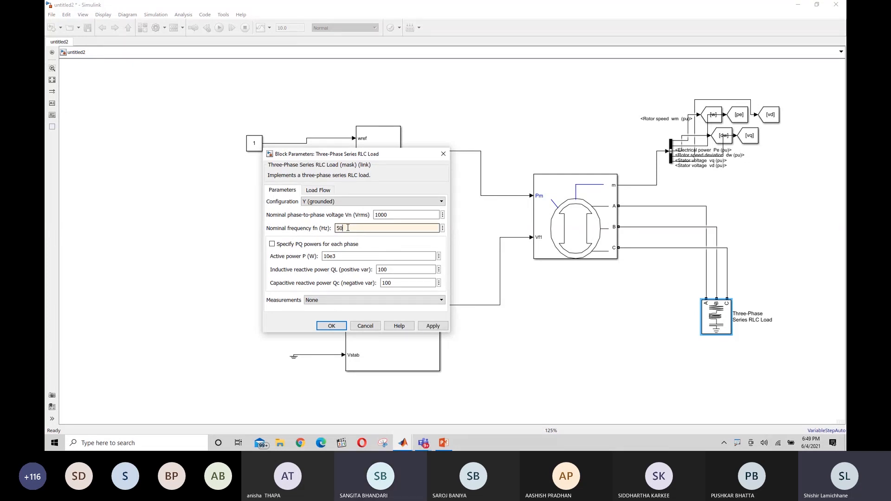
pyautogui.press('BackSpace')
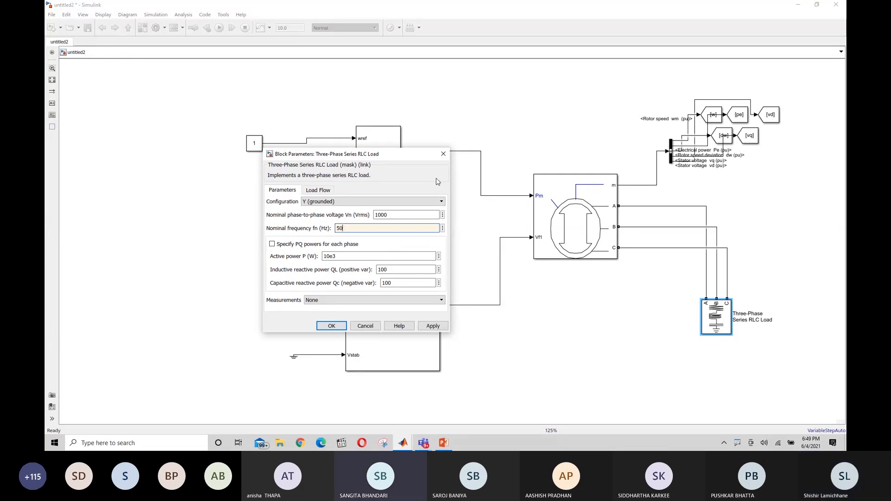
pyautogui.click(444, 155)
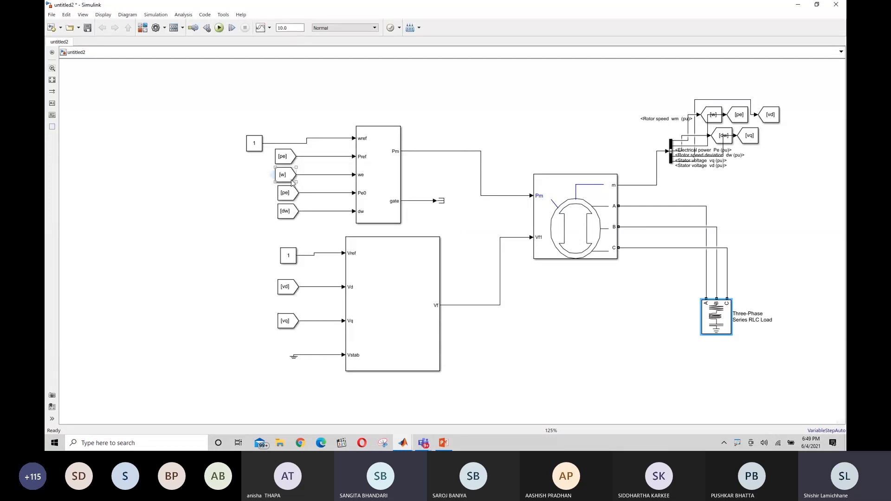
# - Browse the Specialized Technology measurement and fundamental element libraries and examine the available three-phase RLC load blocks
pyautogui.click(203, 199)
pyautogui.click(143, 28)
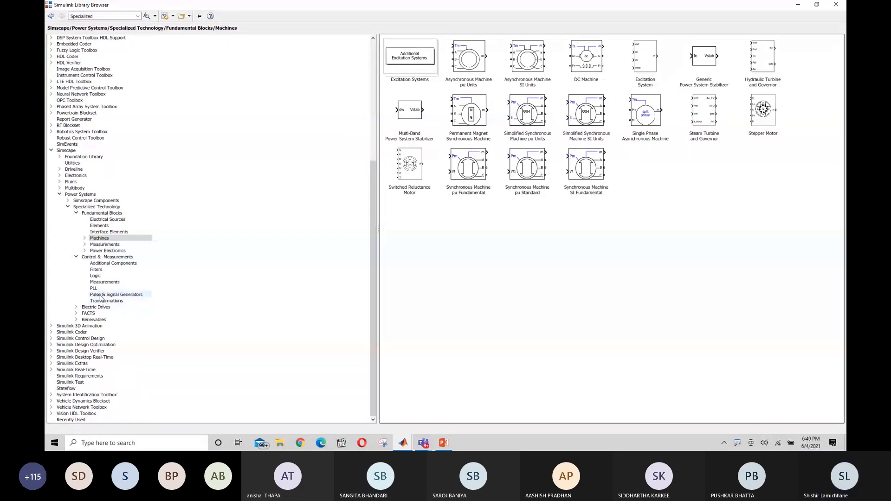
pyautogui.click(106, 284)
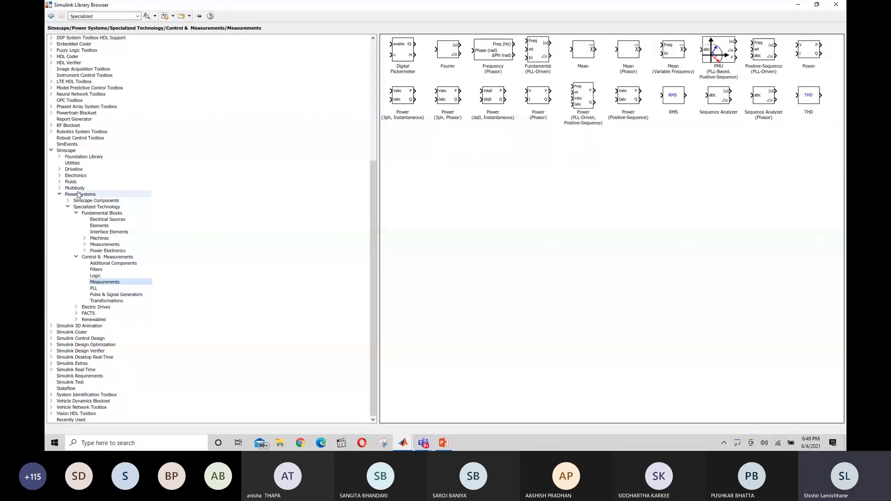
pyautogui.click(96, 207)
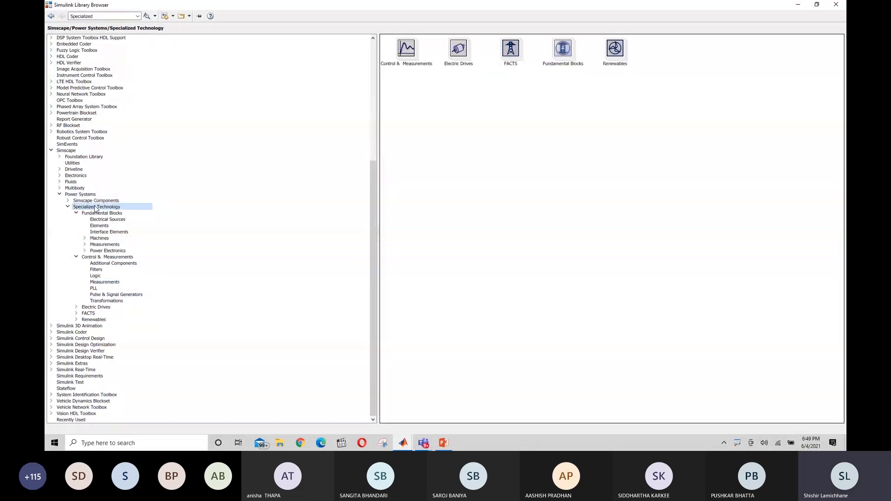
pyautogui.doubleClick(563, 51)
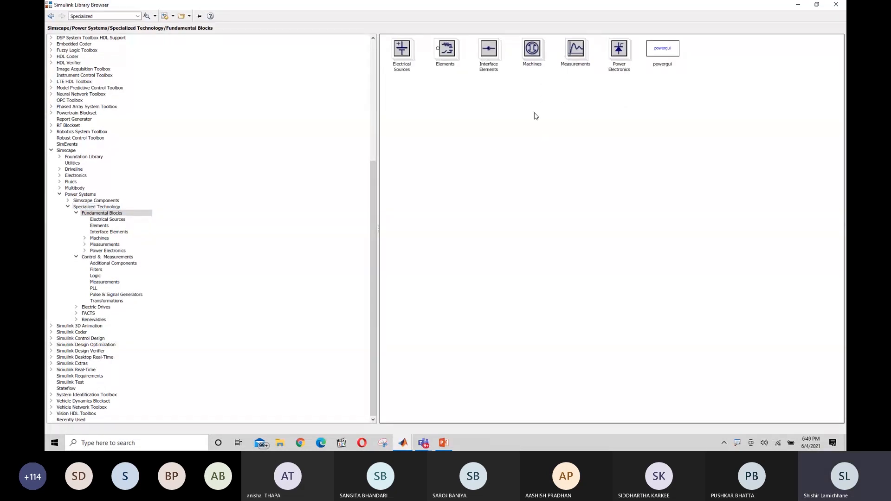
pyautogui.click(450, 55)
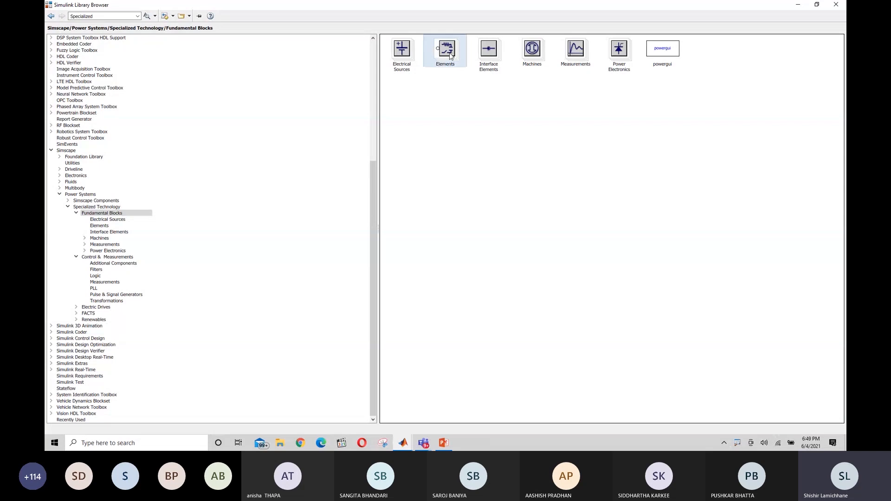
pyautogui.doubleClick(450, 55)
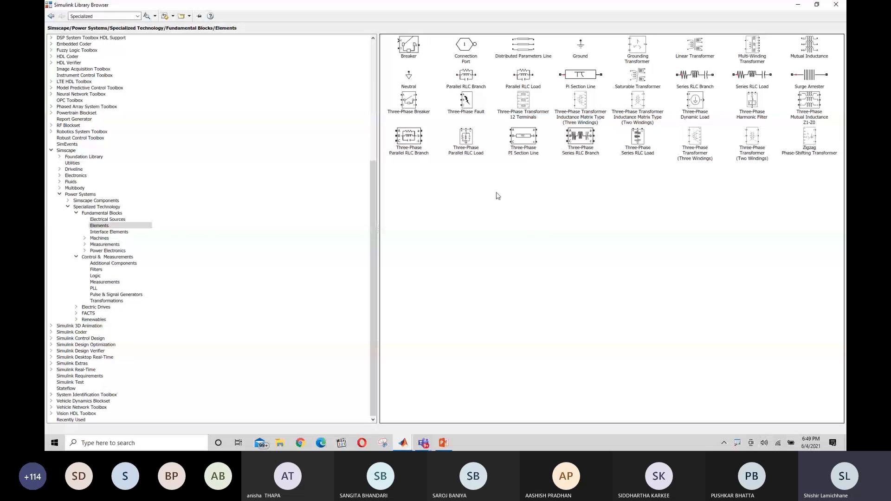
pyautogui.click(467, 143)
pyautogui.click(449, 217)
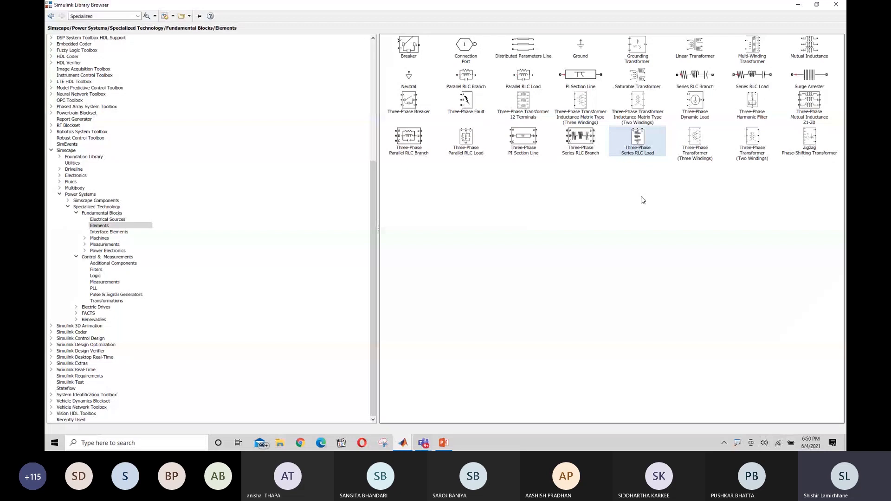
pyautogui.click(635, 141)
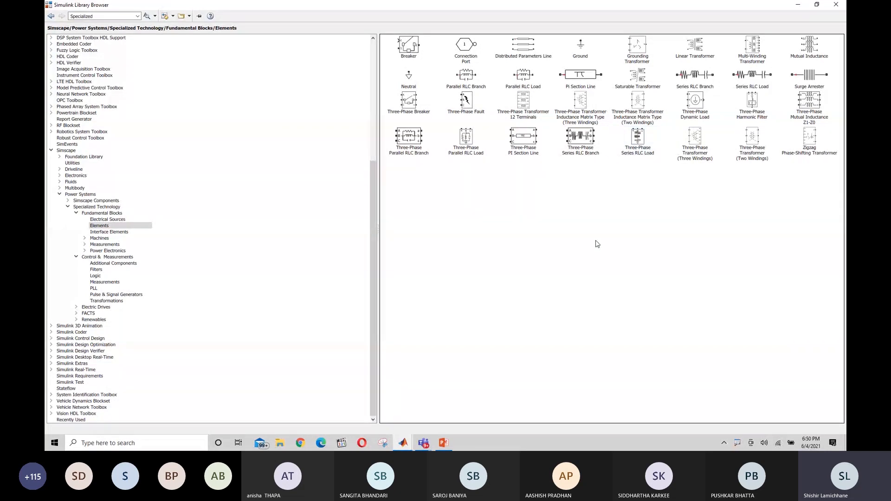
pyautogui.click(798, 5)
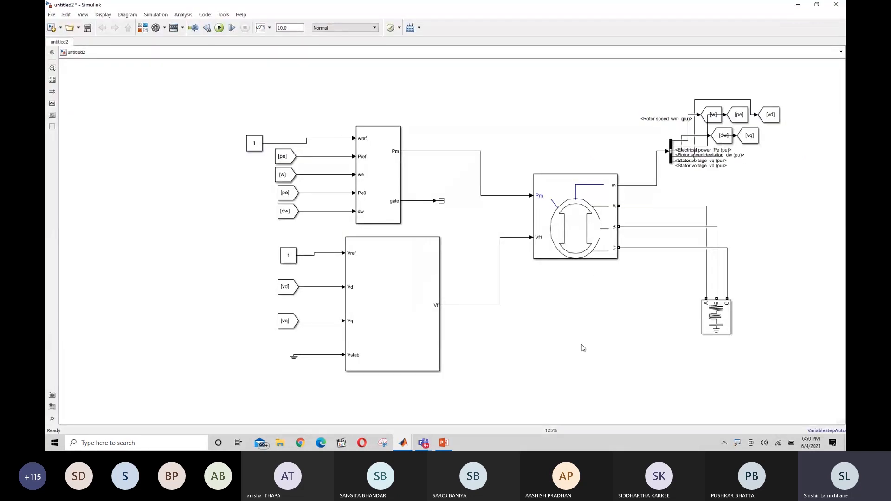
# - Set the three-phase series RLC load's nominal phase-to-phase voltage to 400 Vrms and its nominal frequency to 50 Hz
pyautogui.doubleClick(714, 318)
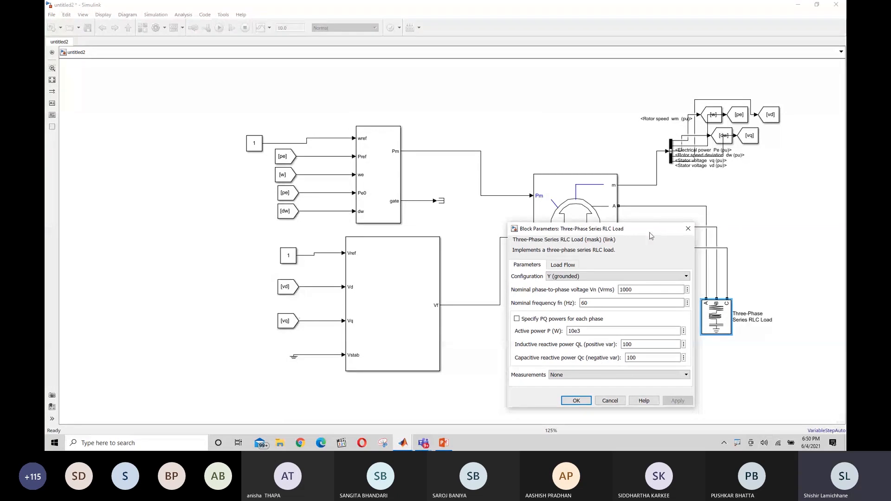
pyautogui.moveTo(651, 234); pyautogui.dragTo(479, 130)
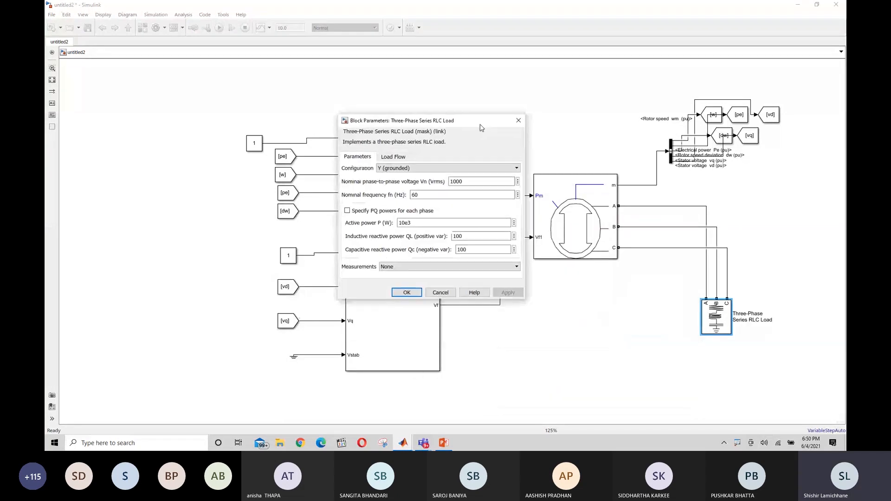
pyautogui.doubleClick(469, 185)
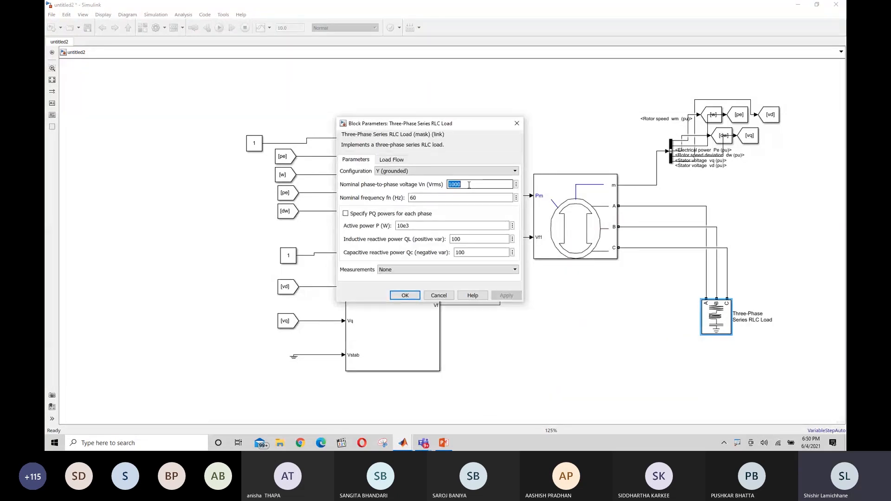
pyautogui.write('400')
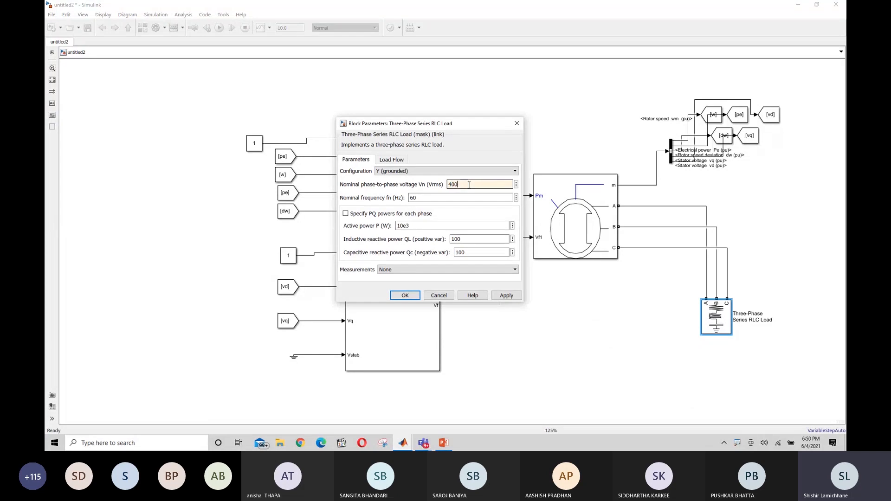
pyautogui.doubleClick(417, 199)
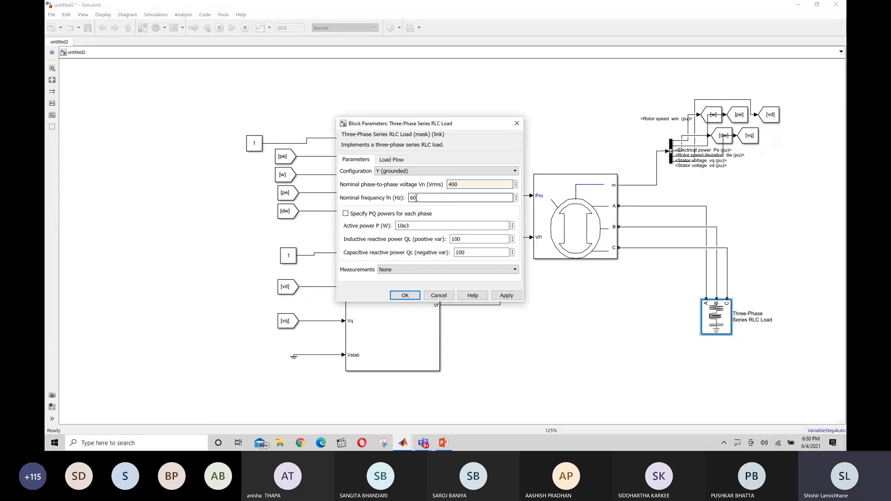
pyautogui.write('5')
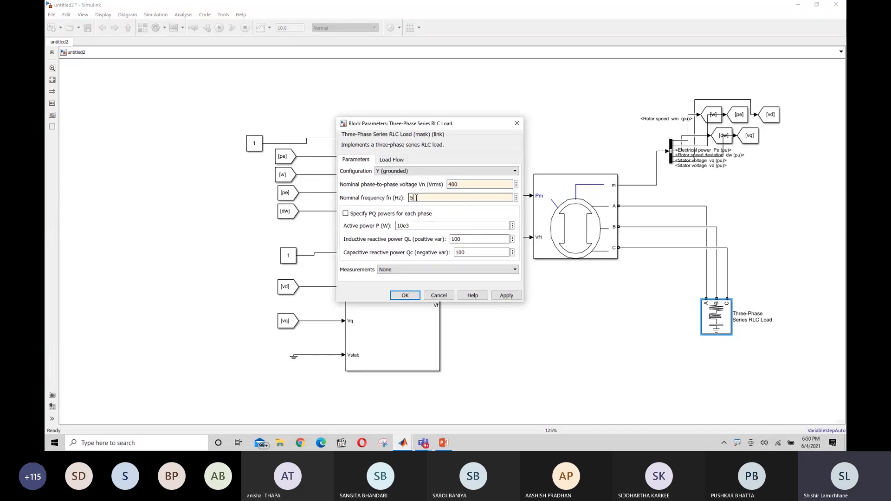
# - Enter the load's active power as the expression 0.2*15000 W
pyautogui.doubleClick(411, 226)
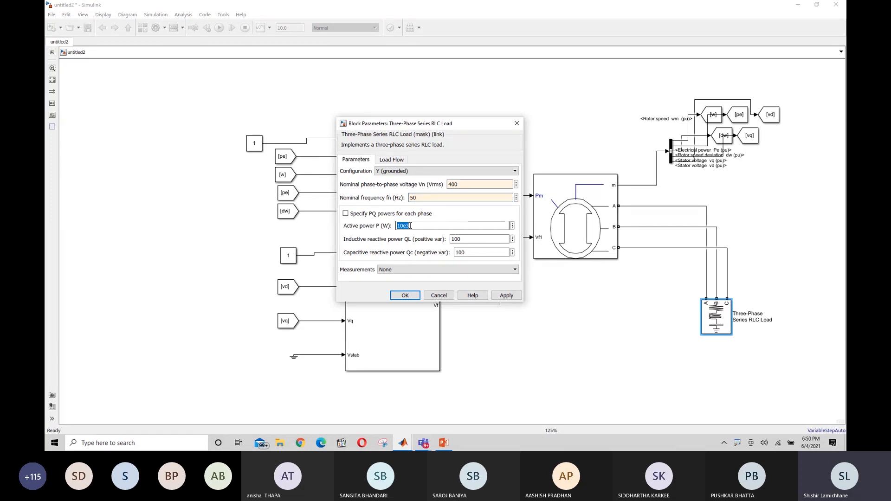
pyautogui.press('BackSpace')
pyautogui.write('4')
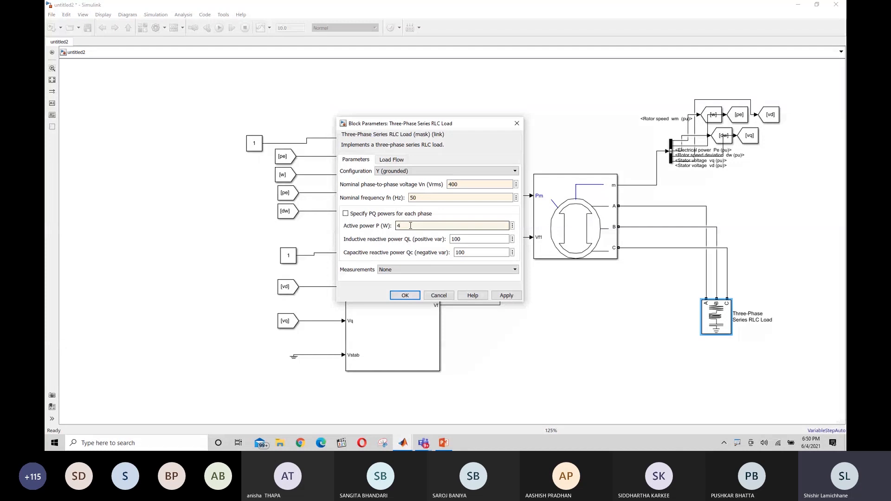
pyautogui.write('000')
pyautogui.press('BackSpace')
pyautogui.press('BackSpace')
pyautogui.press('BackSpace')
pyautogui.write('0.2')
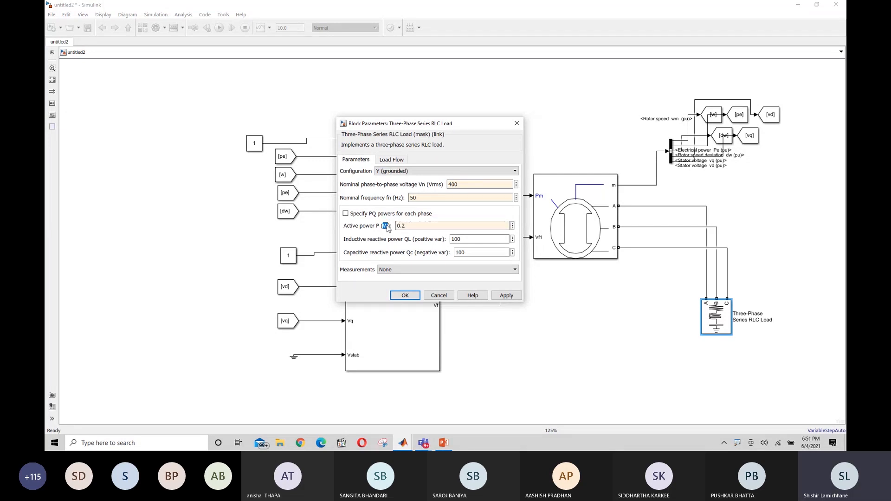
pyautogui.click(415, 228)
pyautogui.doubleClick(416, 228)
pyautogui.click(415, 228)
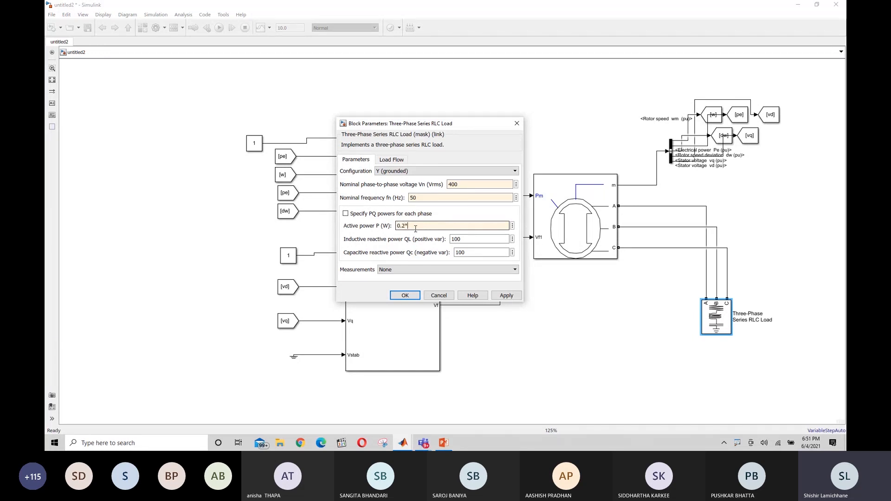
pyautogui.write('*15000')
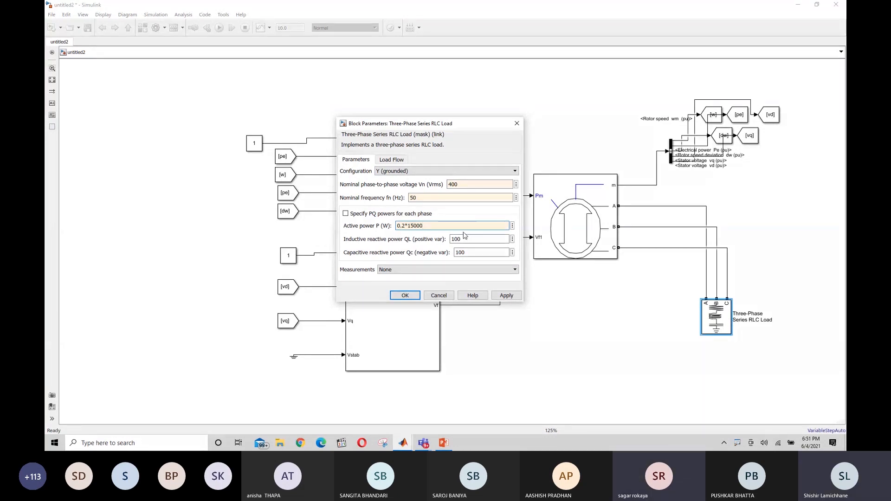
# - Change the multiplier in the load's active power expression so that it reads 0.4*15000
pyautogui.click(422, 226)
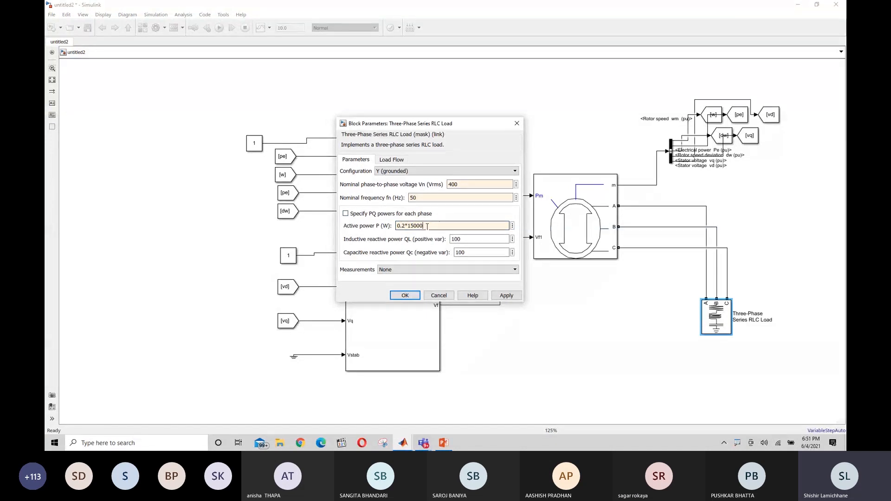
pyautogui.moveTo(428, 227); pyautogui.dragTo(411, 226)
pyautogui.moveTo(398, 226); pyautogui.dragTo(407, 226)
pyautogui.click(406, 226)
pyautogui.press('BackSpace')
# - Set the load's inductive and capacitive reactive powers to 0 and accept the parameters
pyautogui.doubleClick(467, 240)
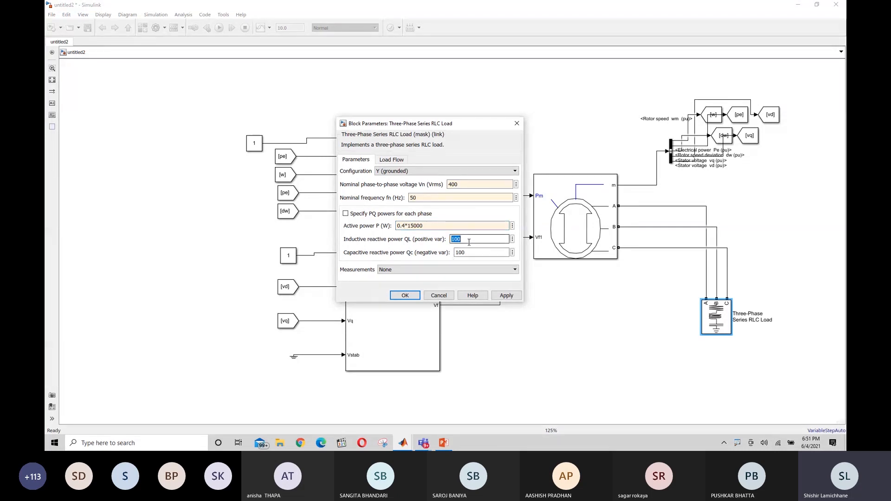
pyautogui.doubleClick(469, 253)
pyautogui.write('0')
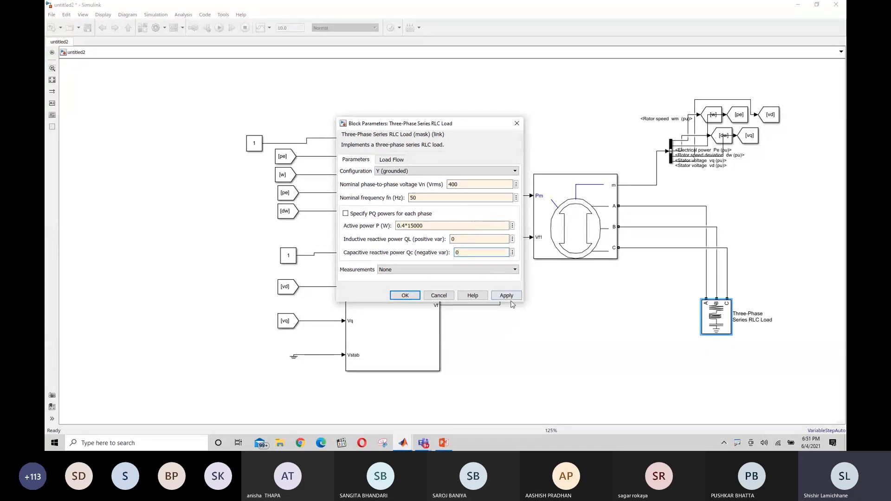
pyautogui.click(405, 296)
pyautogui.click(587, 342)
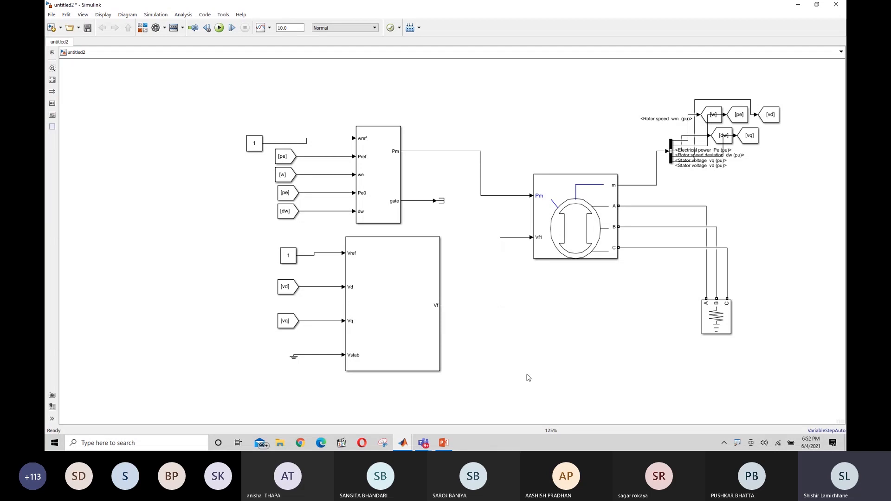
# - Add a powergui block to the model and place it in the empty upper-left corner of the canvas
pyautogui.doubleClick(514, 352)
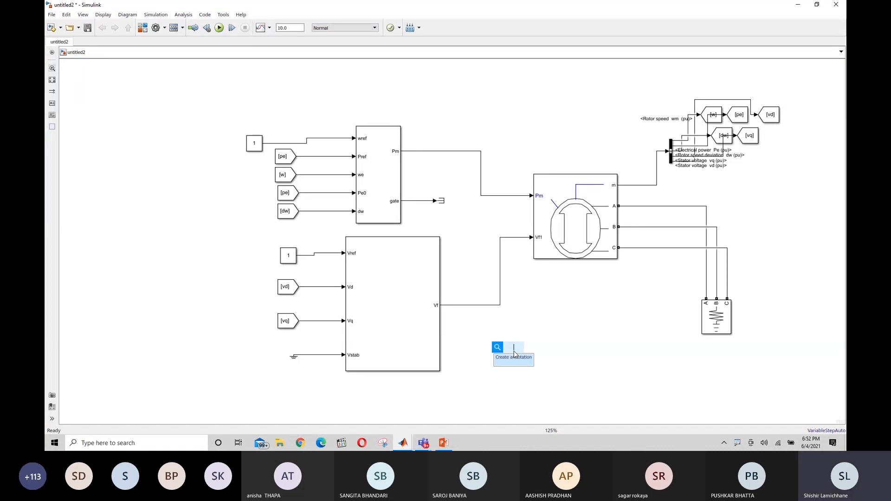
pyautogui.click(605, 371)
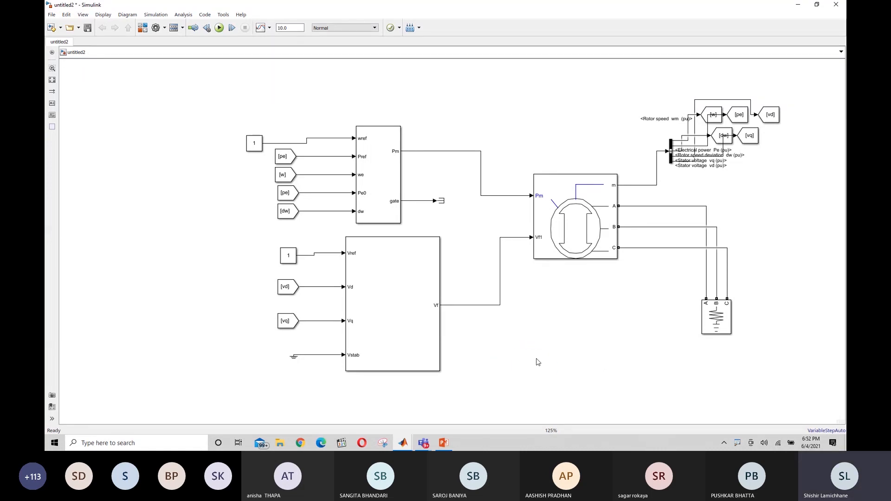
pyautogui.doubleClick(536, 360)
pyautogui.write('powe')
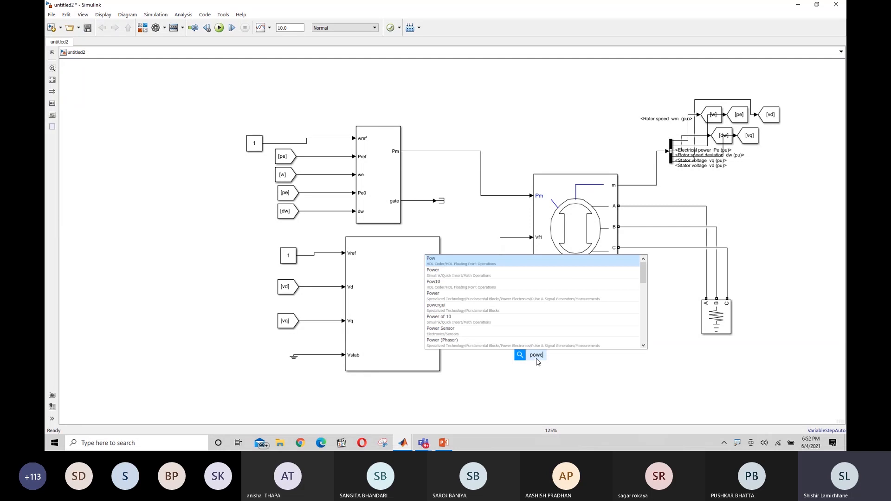
pyautogui.write('rgui')
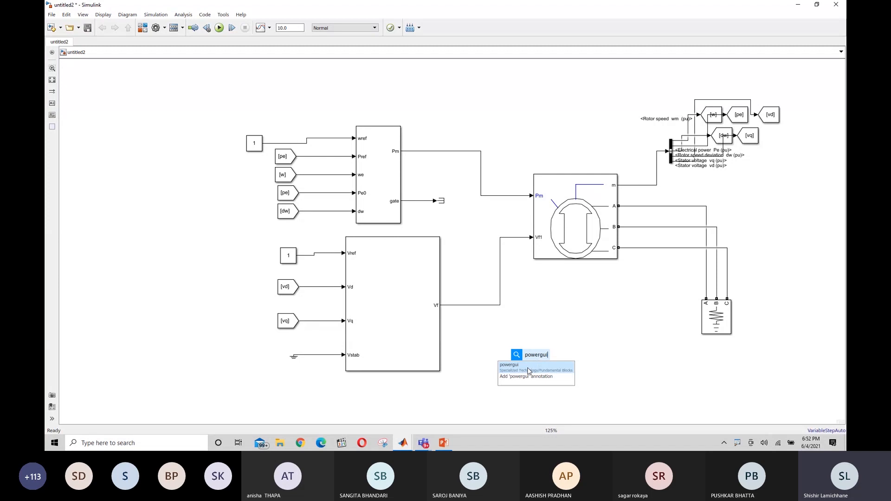
pyautogui.click(529, 371)
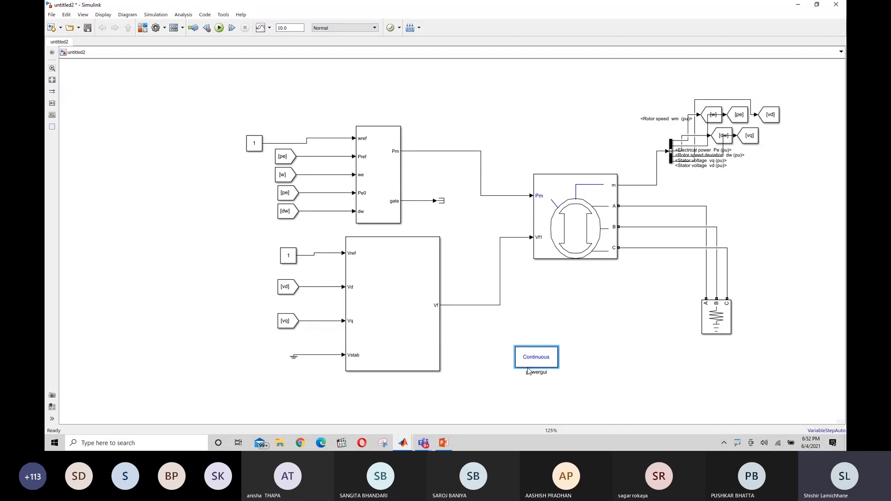
pyautogui.moveTo(541, 360); pyautogui.dragTo(125, 90)
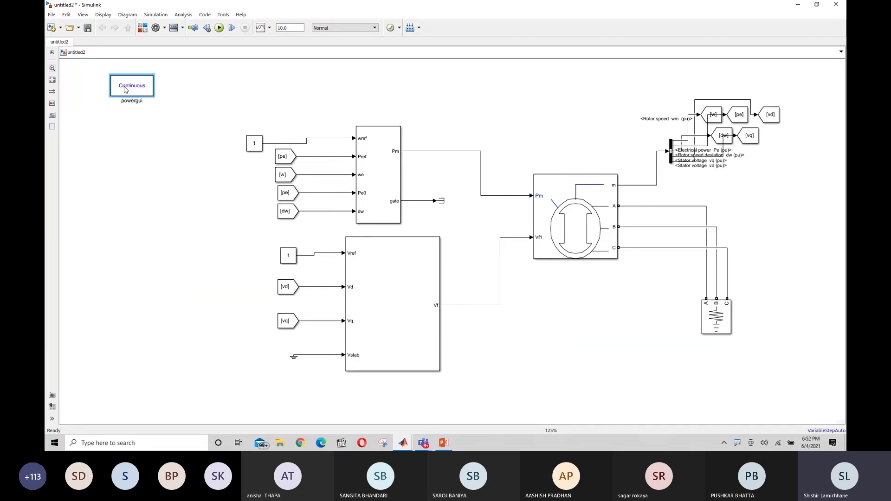
pyautogui.click(187, 226)
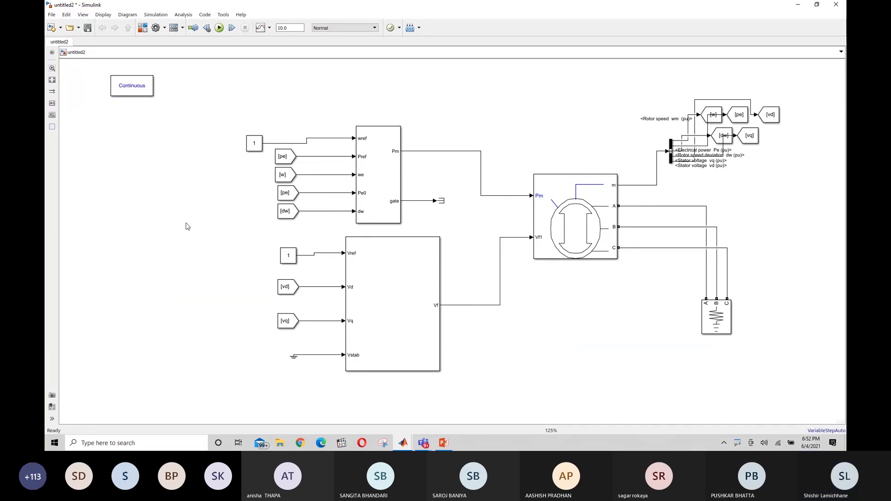
pyautogui.click(133, 85)
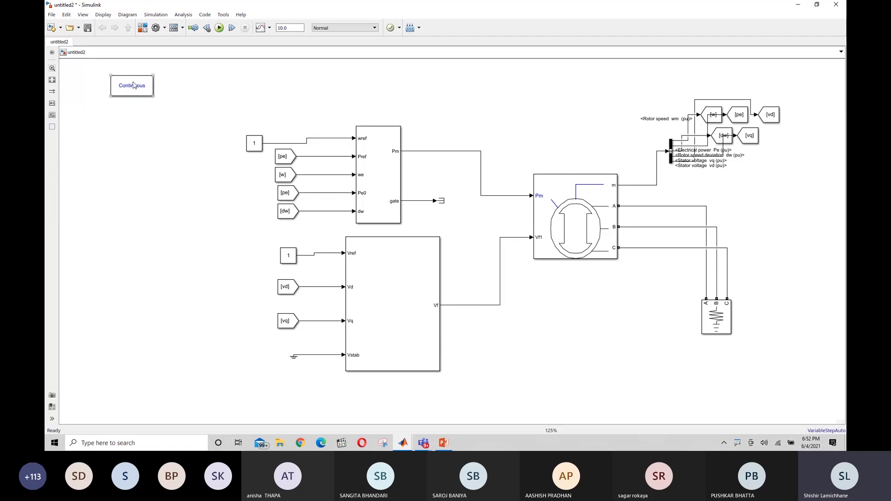
pyautogui.click(178, 183)
pyautogui.click(127, 83)
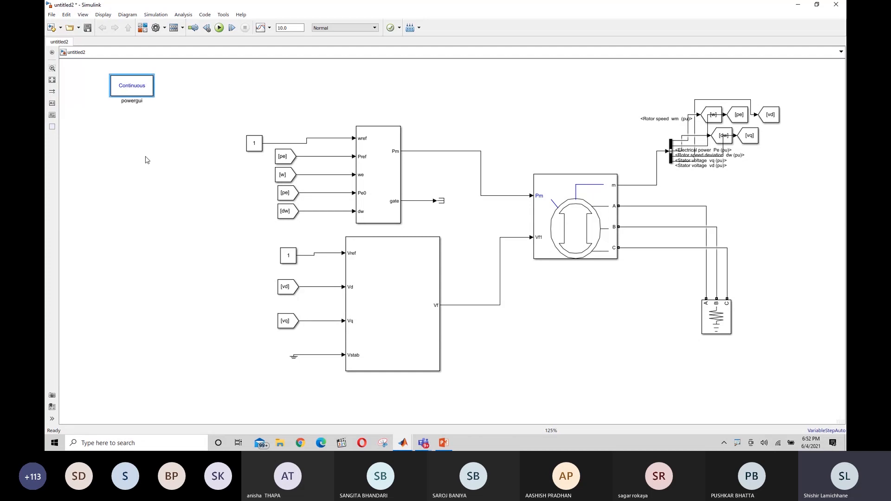
pyautogui.click(158, 262)
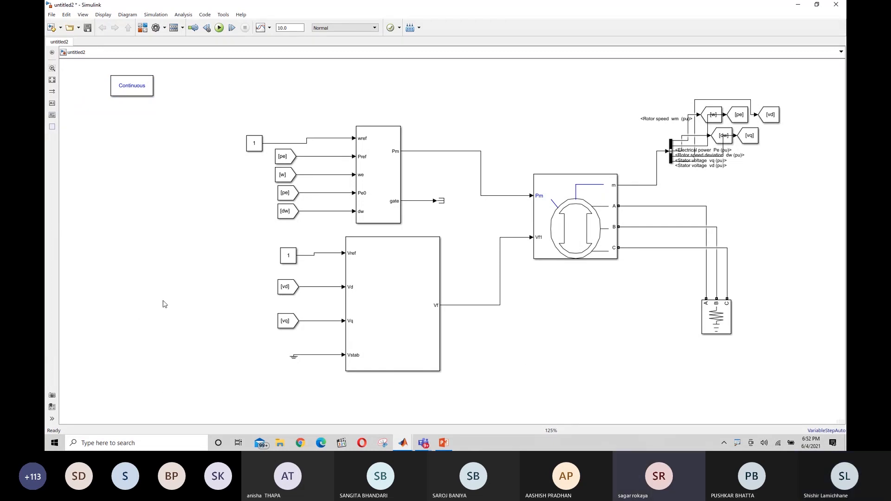
# - Review the parameters of the Three-Phase Series RLC Load block and close them
pyautogui.click(714, 320)
pyautogui.doubleClick(714, 320)
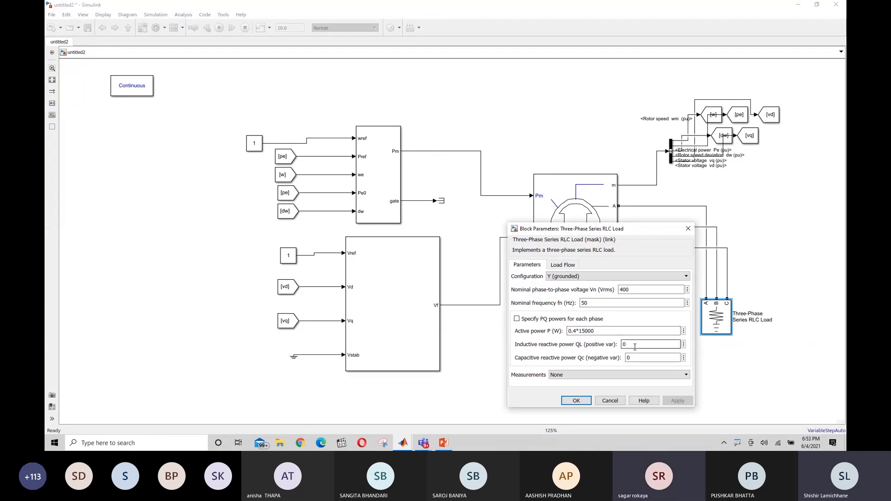
pyautogui.click(575, 401)
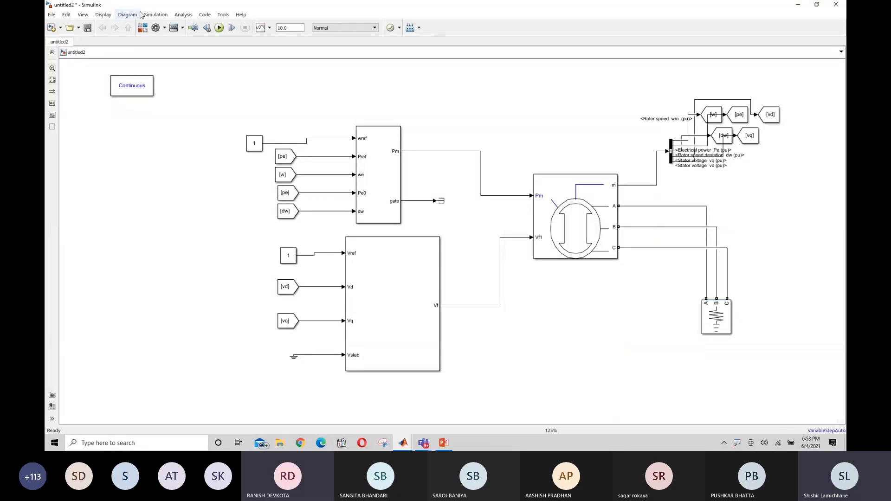
# - Look up where the powergui block is located in the Fundamental Blocks library, then return to the model
pyautogui.click(143, 31)
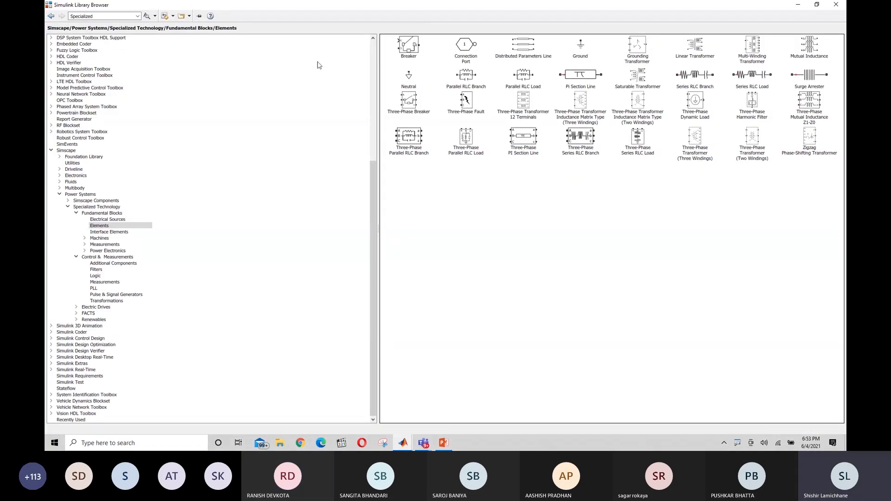
pyautogui.click(51, 17)
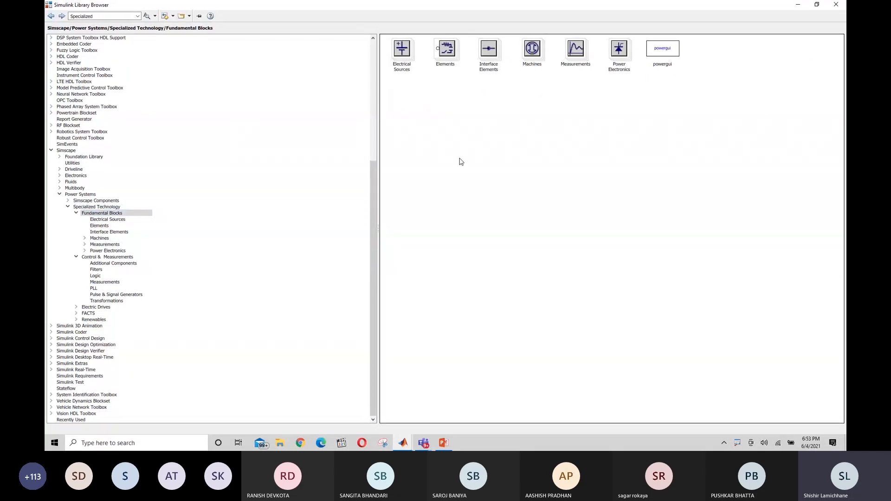
pyautogui.click(667, 52)
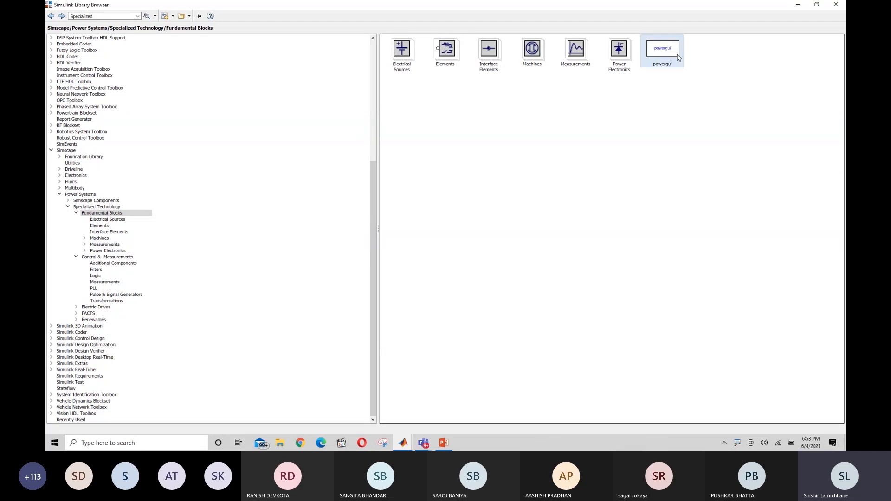
pyautogui.click(798, 4)
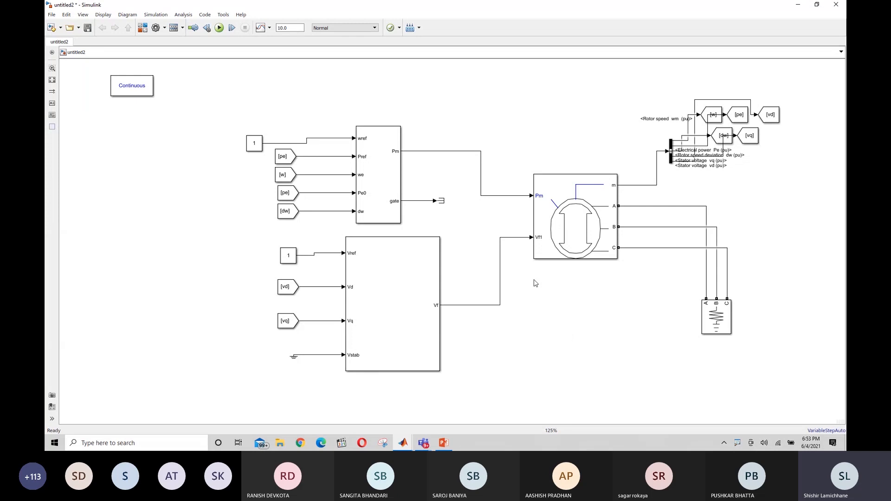
# - Add a Scope block to the model and place it in the empty area below and beside the vq Goto tag
pyautogui.doubleClick(545, 322)
pyautogui.write('scope')
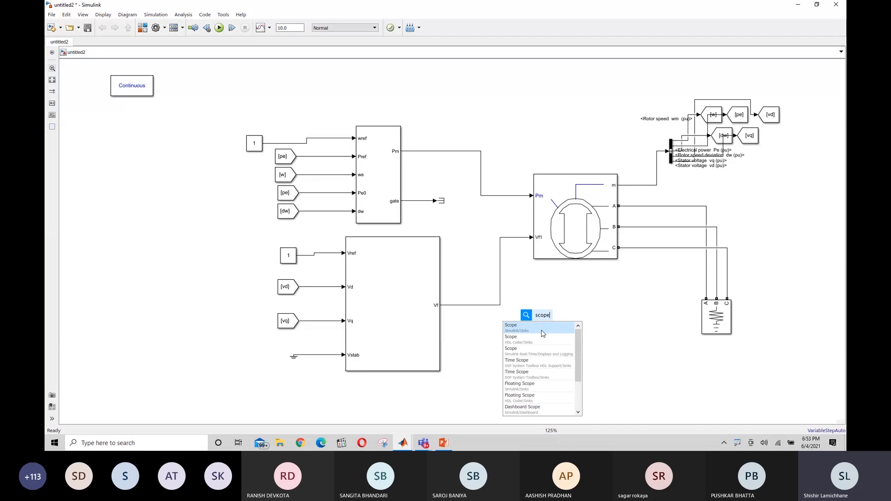
pyautogui.click(544, 330)
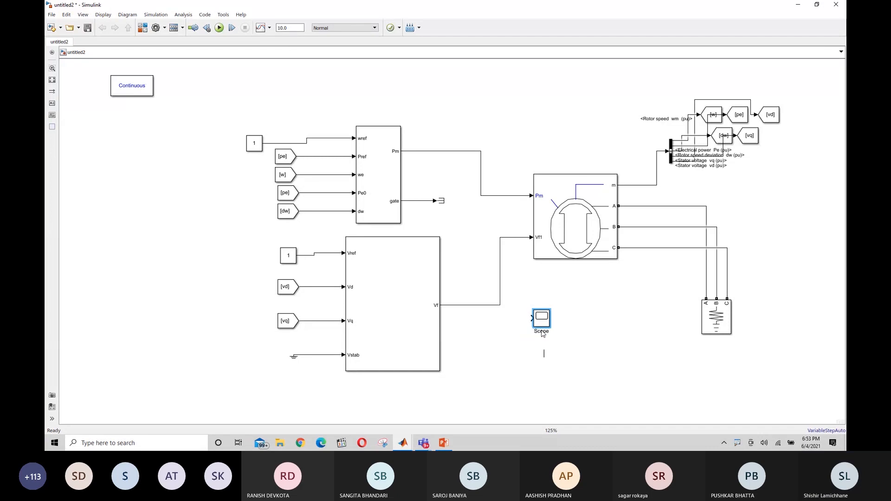
pyautogui.click(591, 316)
pyautogui.click(541, 318)
pyautogui.press('Delete')
pyautogui.moveTo(725, 221); pyautogui.dragTo(799, 176)
pyautogui.click(805, 266)
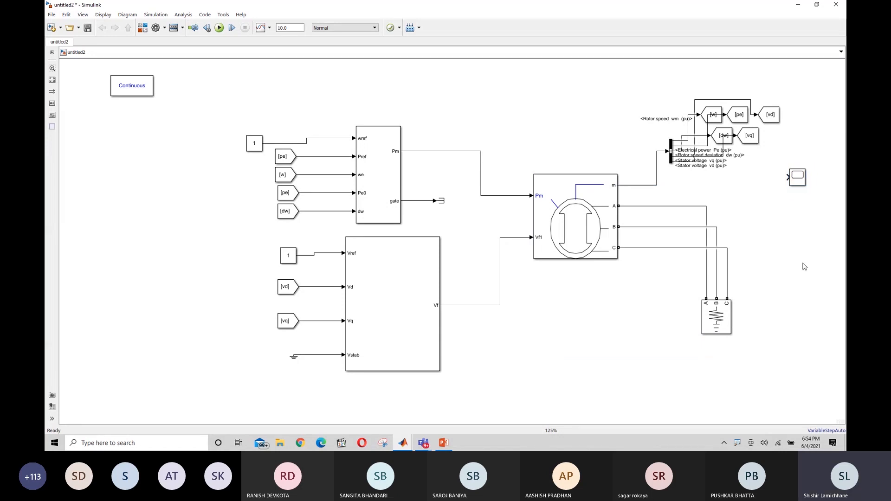
# - Fine-tune the Scope block's position beside the machine's measurement tags
pyautogui.click(799, 180)
pyautogui.moveTo(799, 180); pyautogui.dragTo(803, 175)
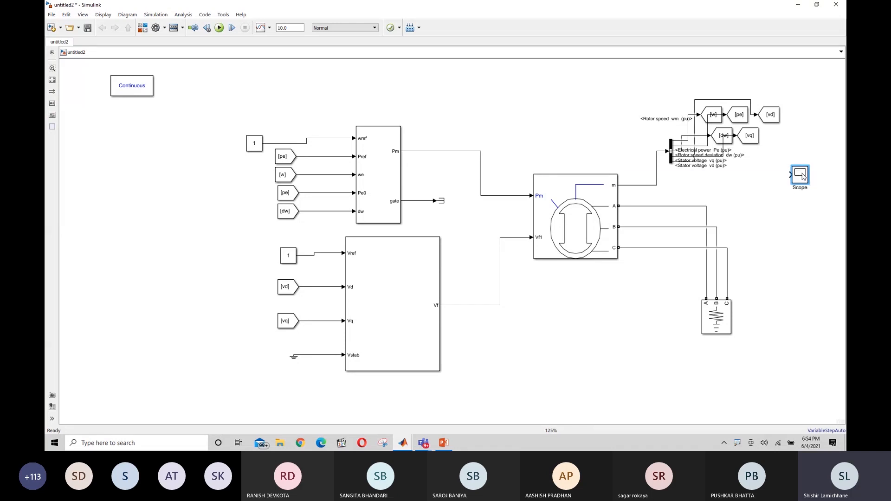
pyautogui.click(774, 210)
pyautogui.click(803, 177)
pyautogui.moveTo(803, 175); pyautogui.dragTo(803, 178)
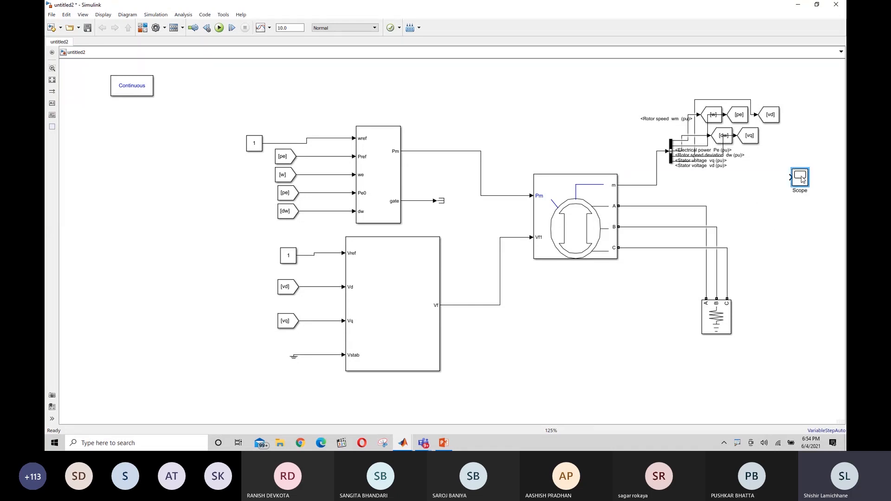
pyautogui.click(788, 221)
# - Add a From block in front of the Scope and connect its output to the Scope input
pyautogui.doubleClick(740, 186)
pyautogui.write('from')
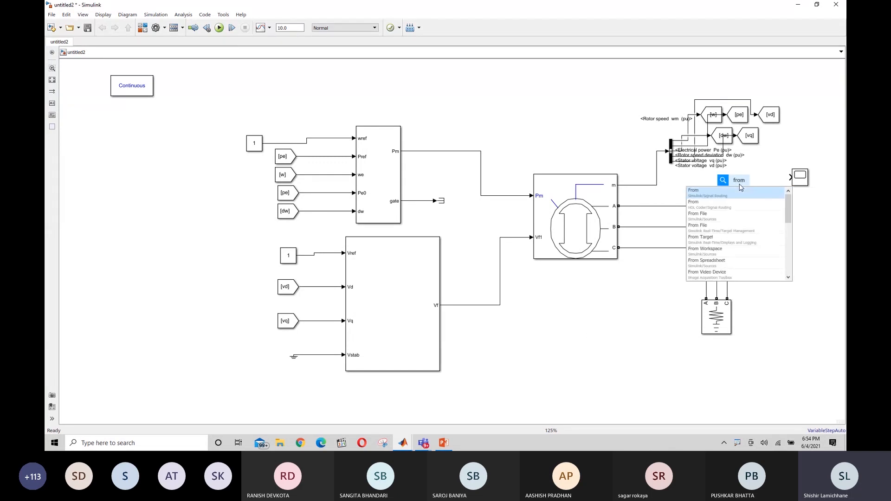
pyautogui.click(723, 198)
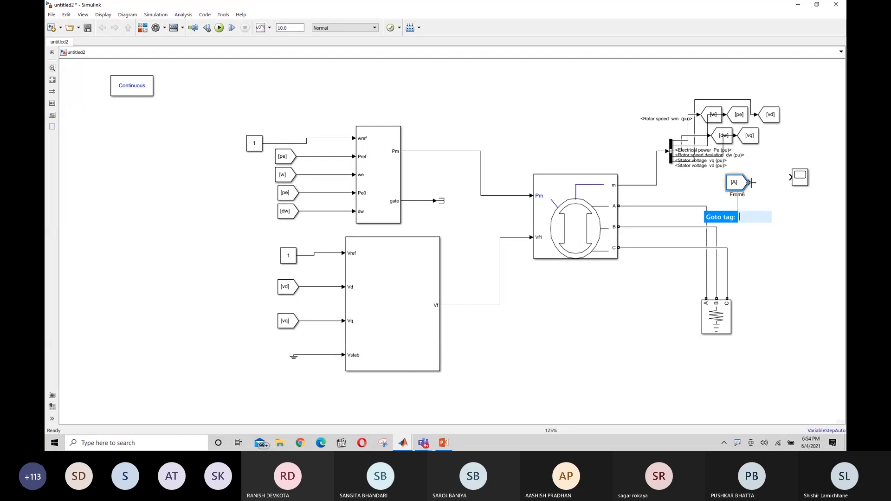
pyautogui.moveTo(749, 182); pyautogui.dragTo(790, 178)
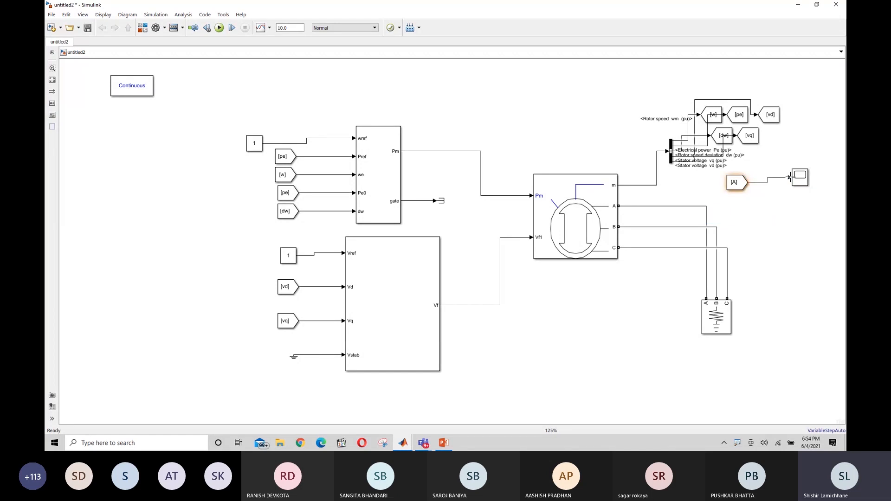
# - Set the Goto tag of the From block feeding the Scope to w
pyautogui.click(735, 184)
pyautogui.doubleClick(735, 183)
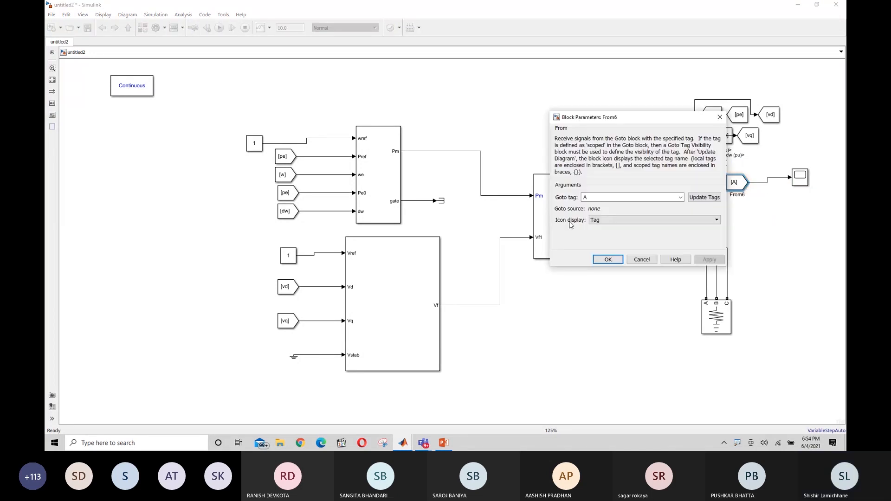
pyautogui.click(681, 198)
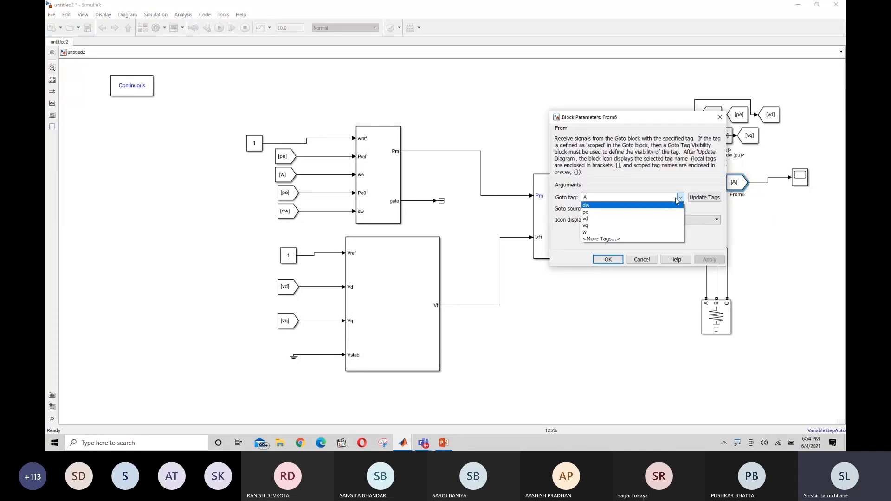
pyautogui.click(593, 233)
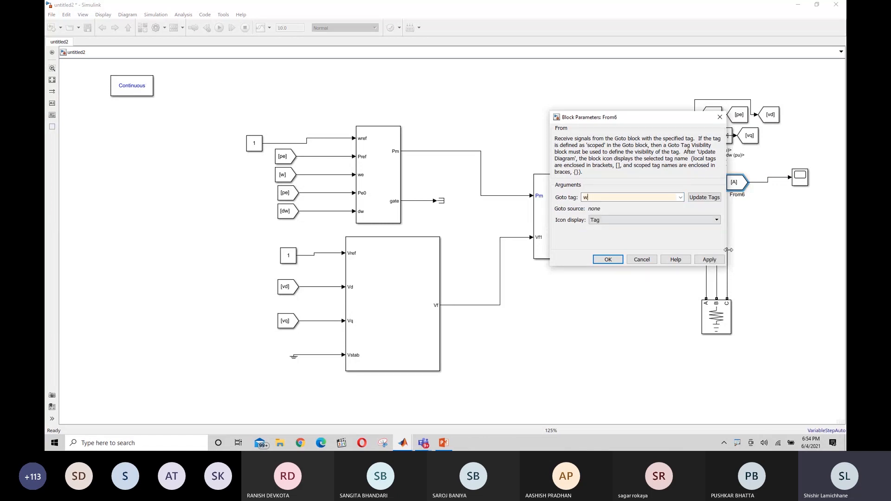
pyautogui.click(608, 260)
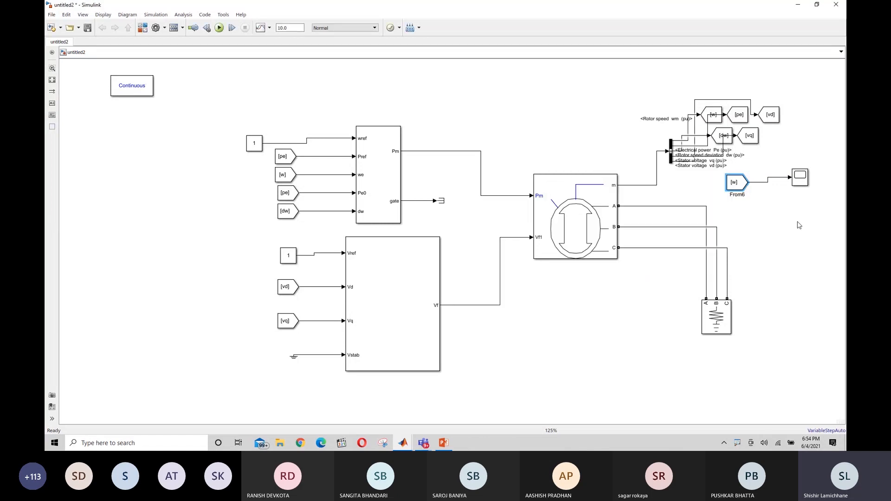
# - Highlight the rotor speed signal line running from the bus selector to the w Goto tag
pyautogui.click(801, 179)
pyautogui.click(790, 245)
pyautogui.click(689, 129)
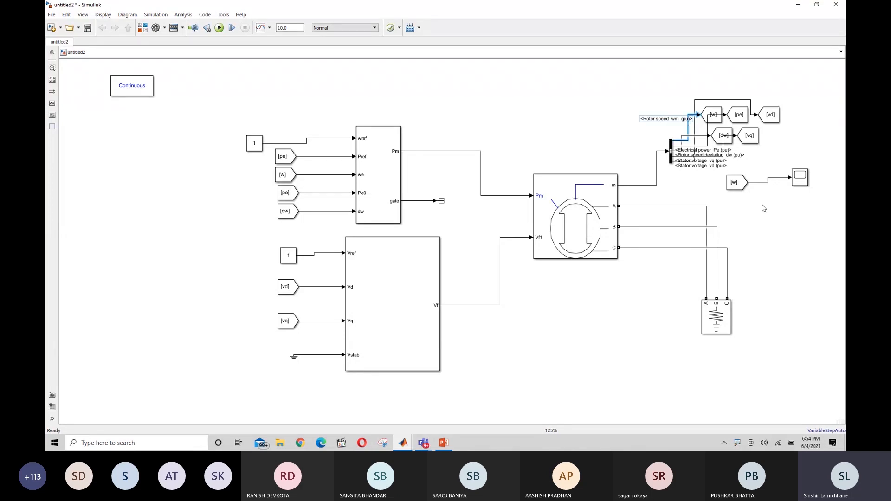
# - Add a second Scope above the bus selector and wire its input directly to the rotor speed wm signal line
pyautogui.doubleClick(549, 108)
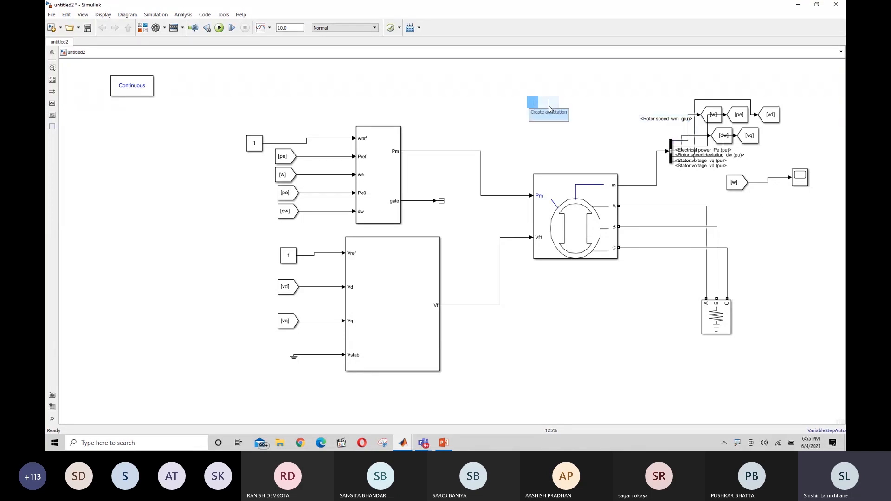
pyautogui.write('scope')
pyautogui.press('Return')
pyautogui.moveTo(550, 108); pyautogui.dragTo(598, 100)
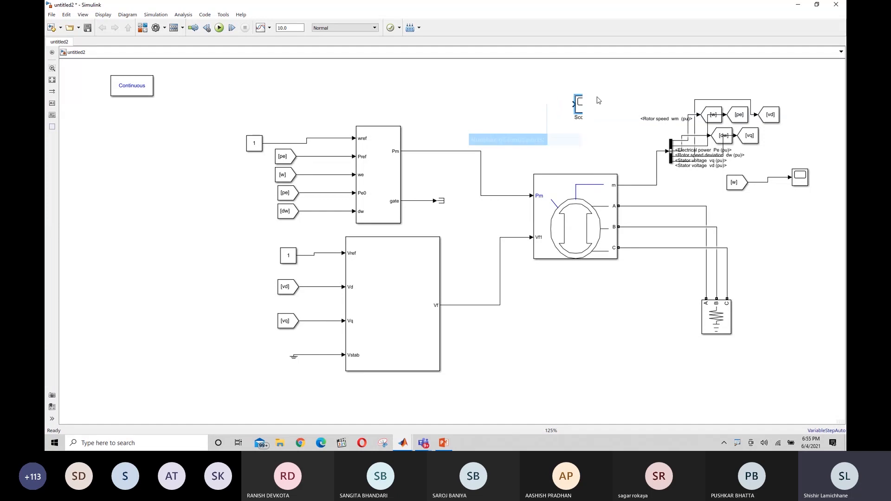
pyautogui.click(635, 93)
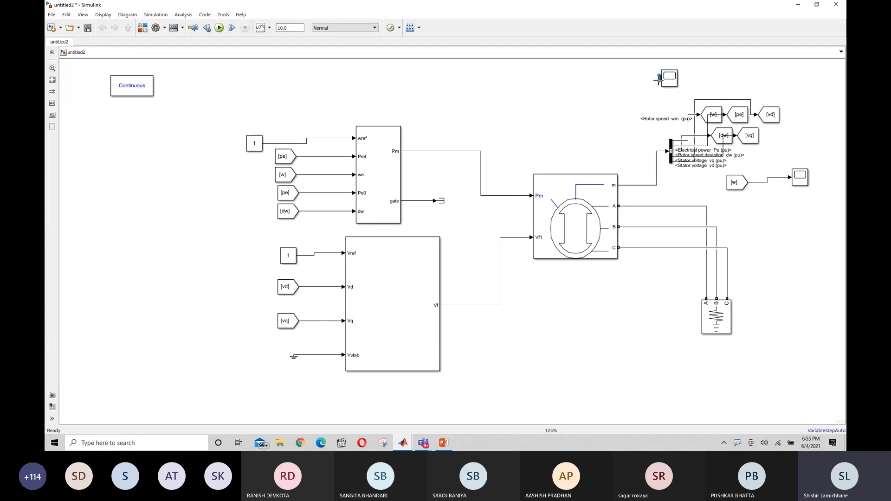
pyautogui.click(689, 116)
pyautogui.click(671, 85)
pyautogui.click(765, 225)
pyautogui.click(800, 180)
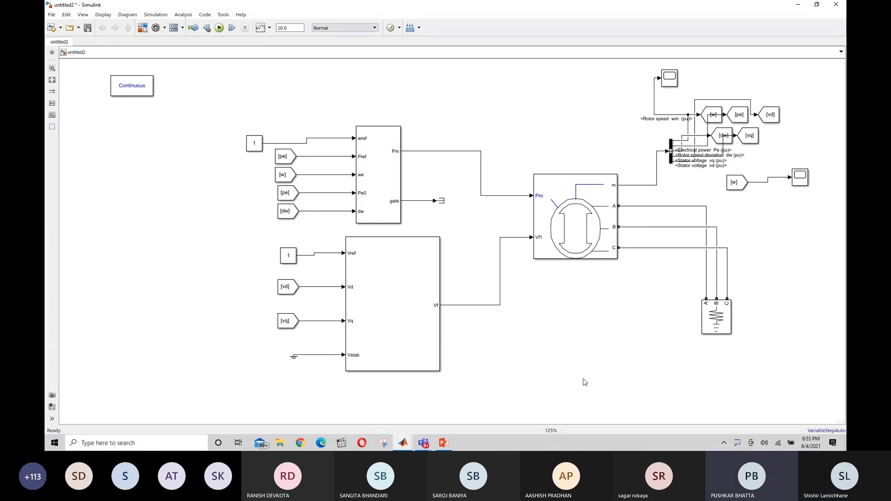
pyautogui.click(739, 185)
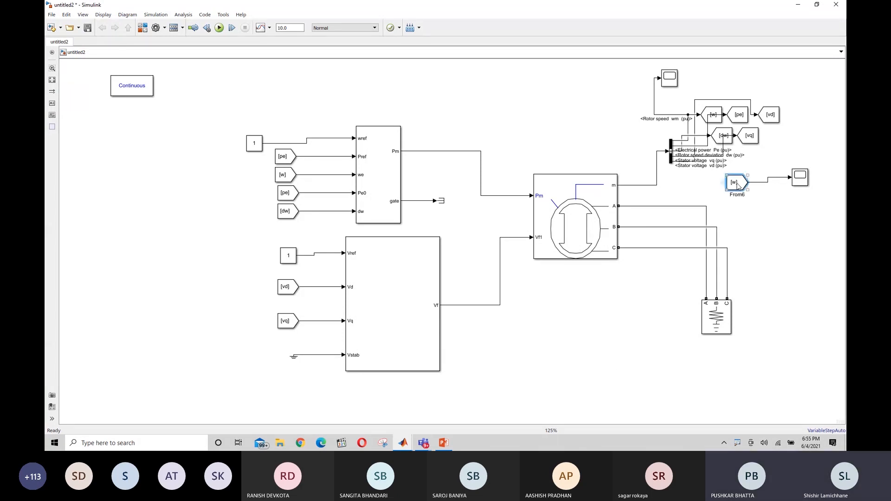
pyautogui.click(755, 225)
pyautogui.click(442, 202)
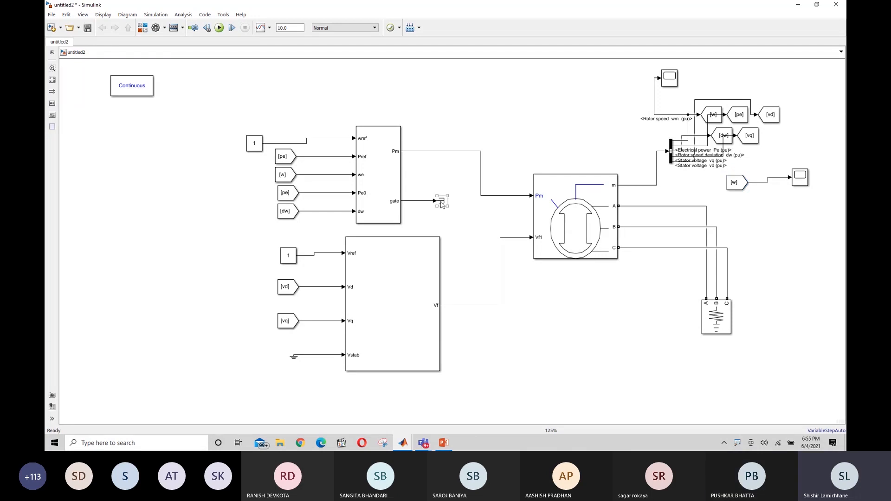
pyautogui.click(448, 232)
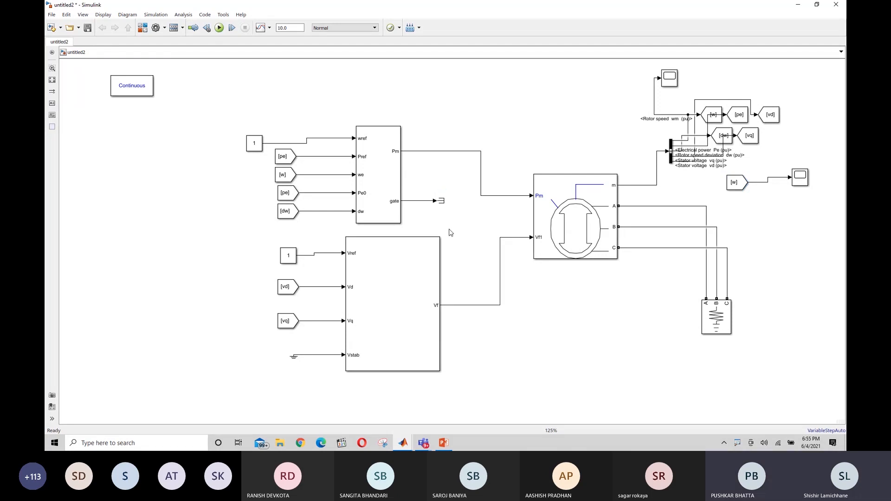
pyautogui.click(443, 204)
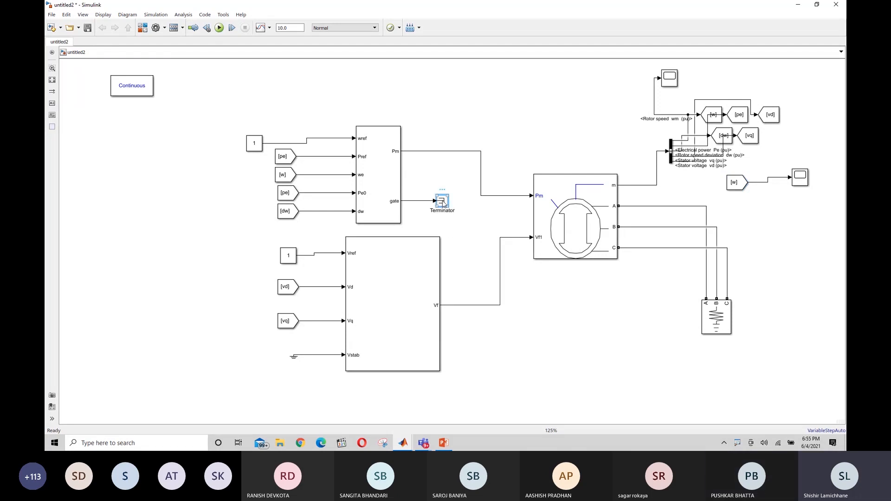
pyautogui.doubleClick(566, 317)
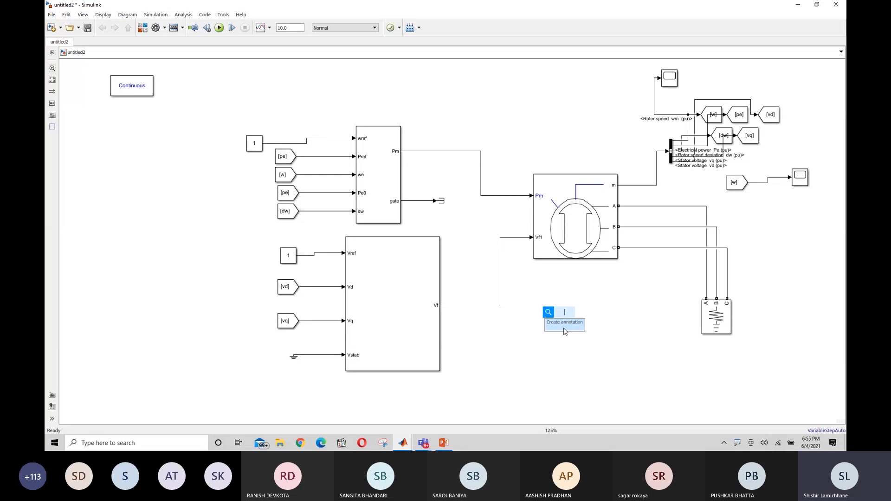
pyautogui.press('Escape')
pyautogui.click(442, 202)
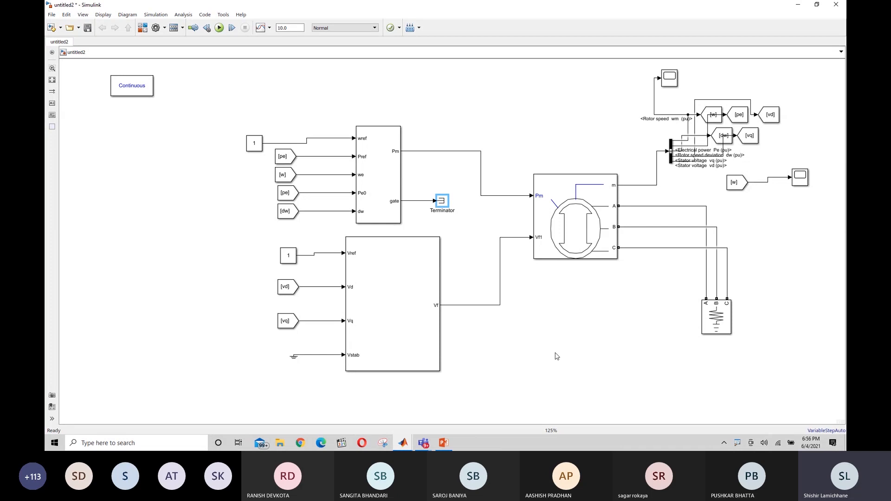
pyautogui.click(586, 362)
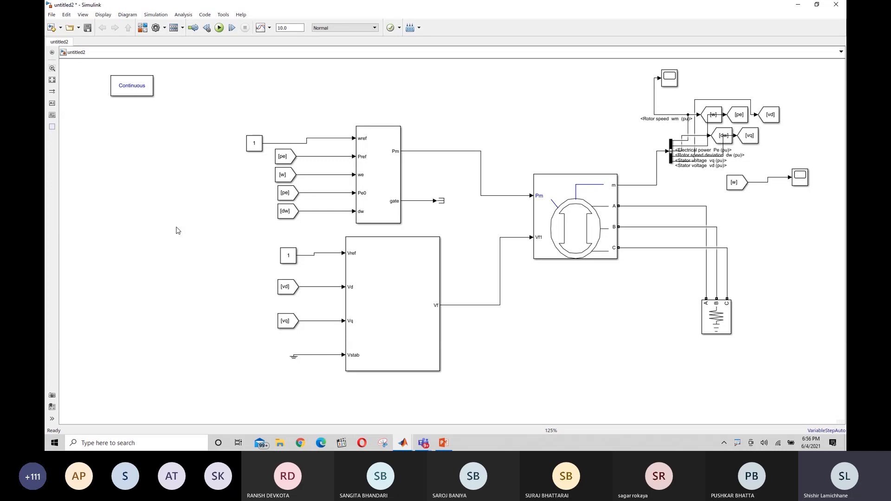
# - Run the simulation with the stop time kept at 10.0
pyautogui.click(290, 28)
pyautogui.doubleClick(290, 29)
pyautogui.click(290, 29)
pyautogui.click(219, 29)
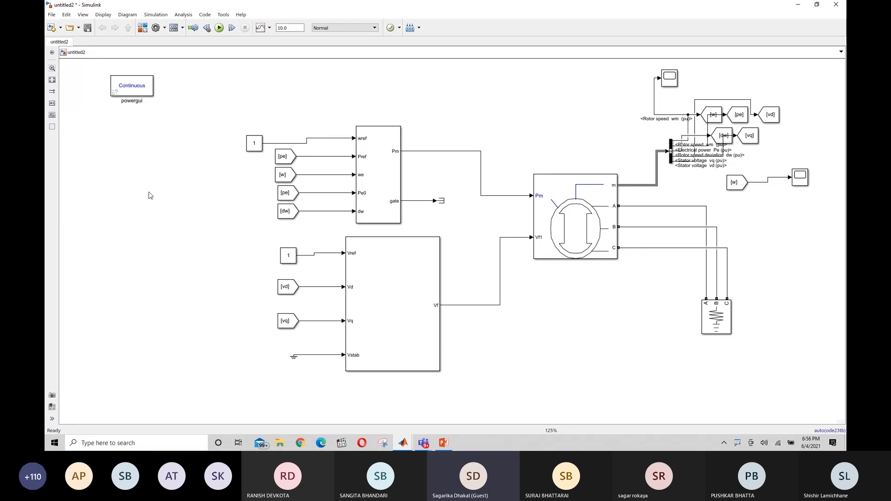
pyautogui.moveTo(148, 192); pyautogui.dragTo(163, 247)
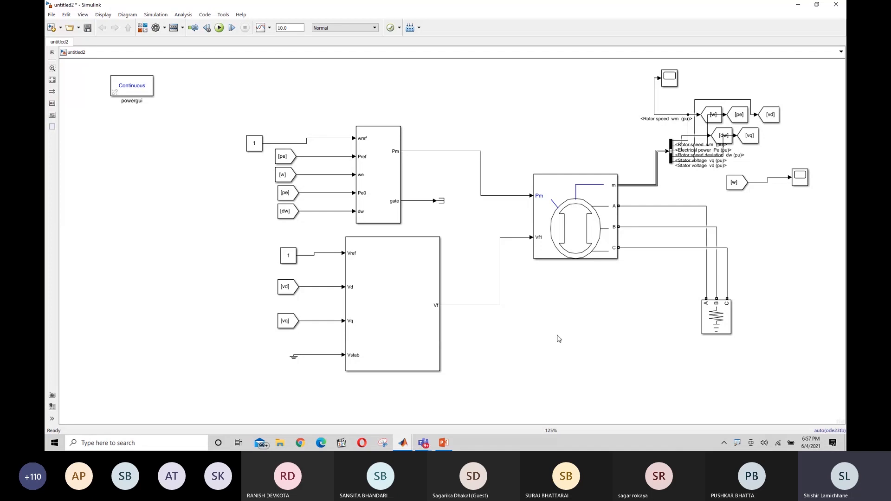
# - Examine the rotor speed curve in the enlarged display of the Scope fed by the w tag, then return to the model
pyautogui.click(799, 178)
pyautogui.doubleClick(799, 178)
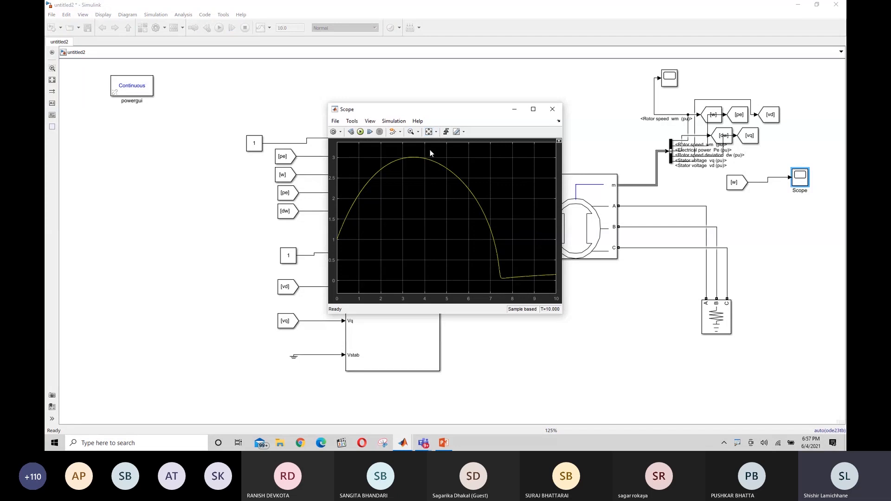
pyautogui.click(533, 109)
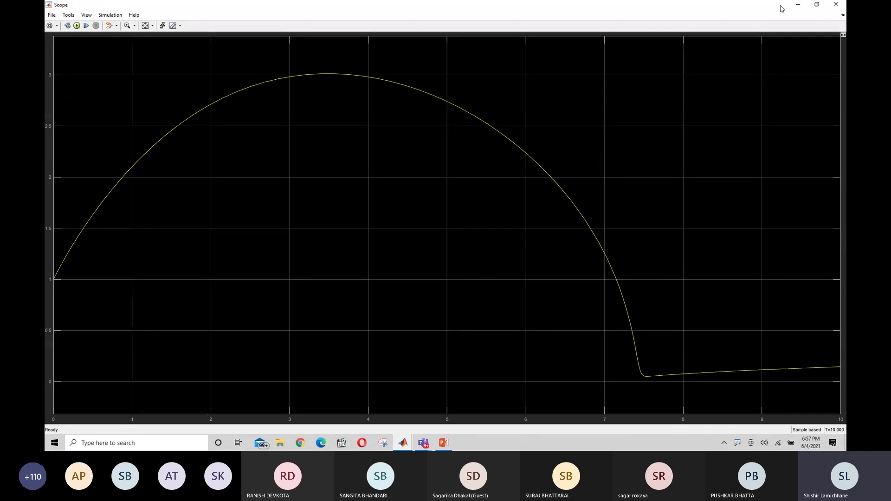
pyautogui.click(795, 4)
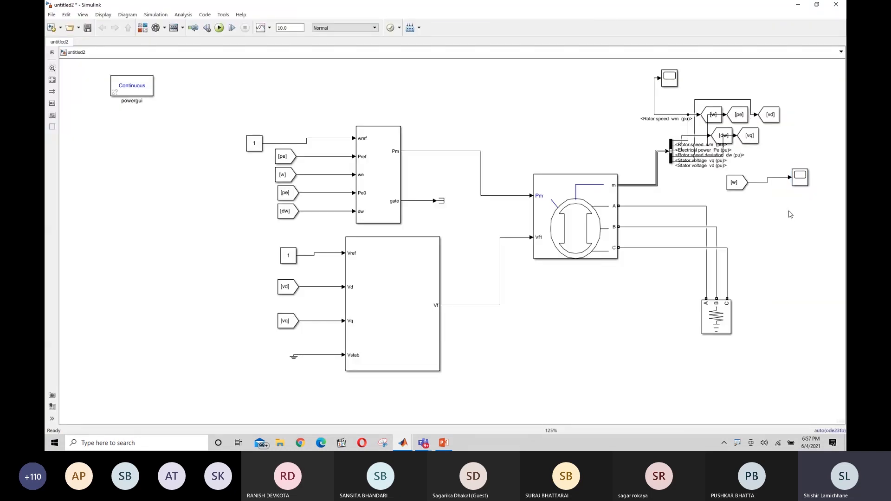
# - Inspect the rotor speed curve in the Scope fed by the w tag, return to the model, and reopen that Scope
pyautogui.click(803, 179)
pyautogui.doubleClick(803, 180)
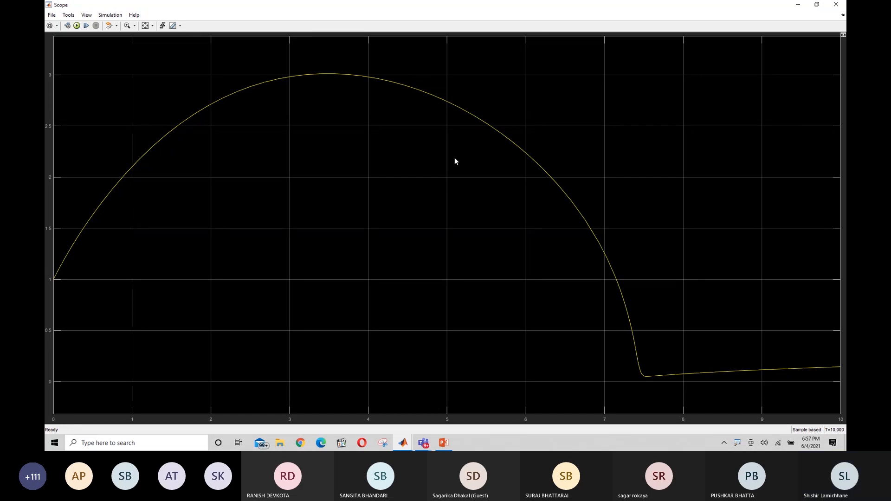
pyautogui.click(803, 4)
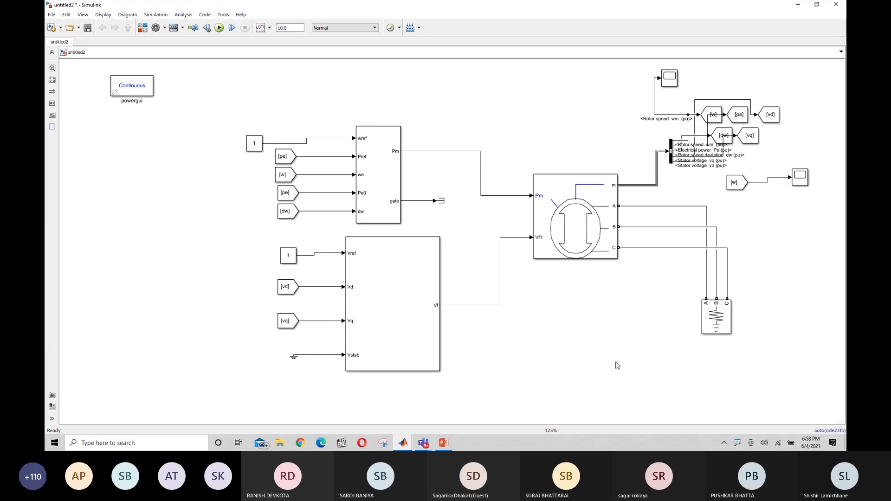
pyautogui.click(799, 181)
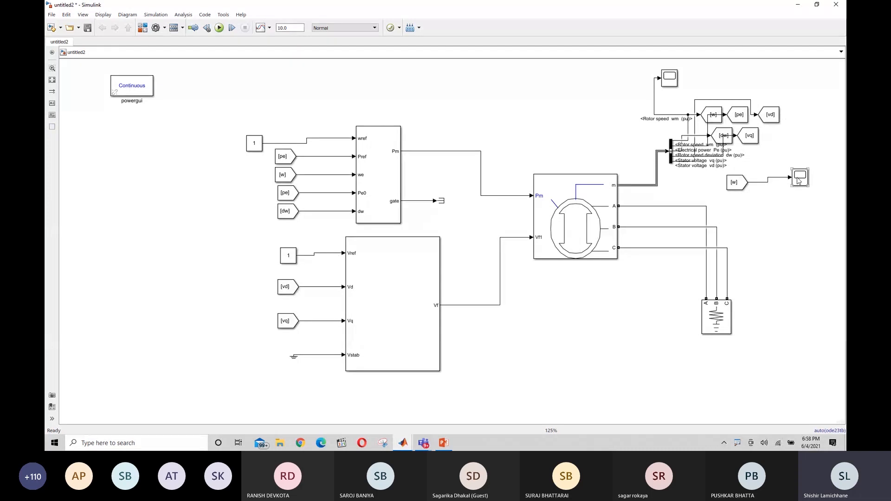
pyautogui.doubleClick(799, 181)
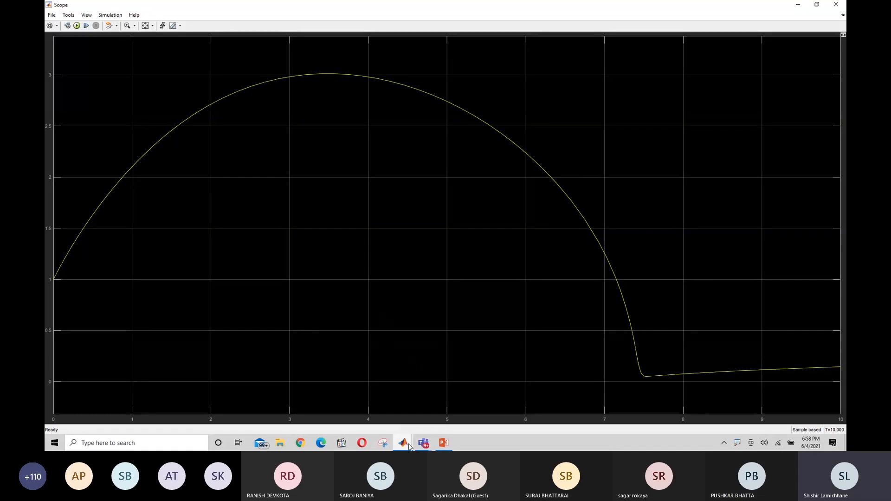
# - Check the Microsoft Teams meeting window, then switch back to the Scope display in Simulink
pyautogui.moveTo(406, 446)
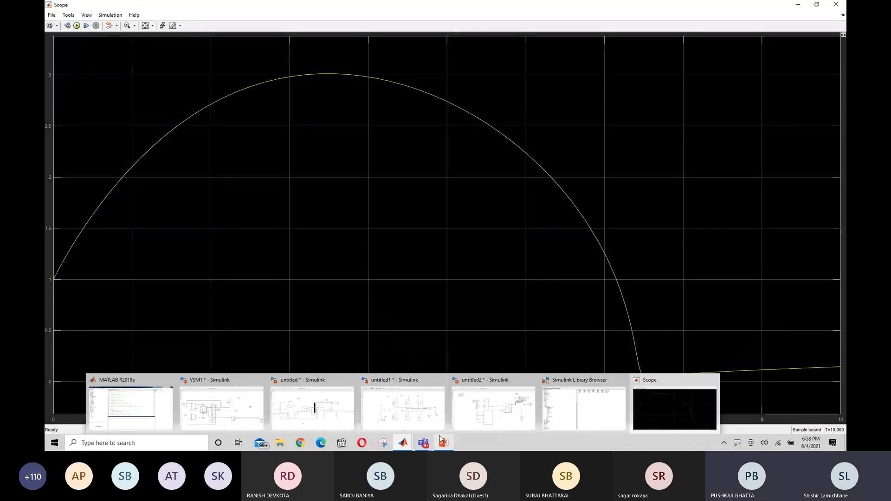
pyautogui.moveTo(423, 443)
pyautogui.click(451, 403)
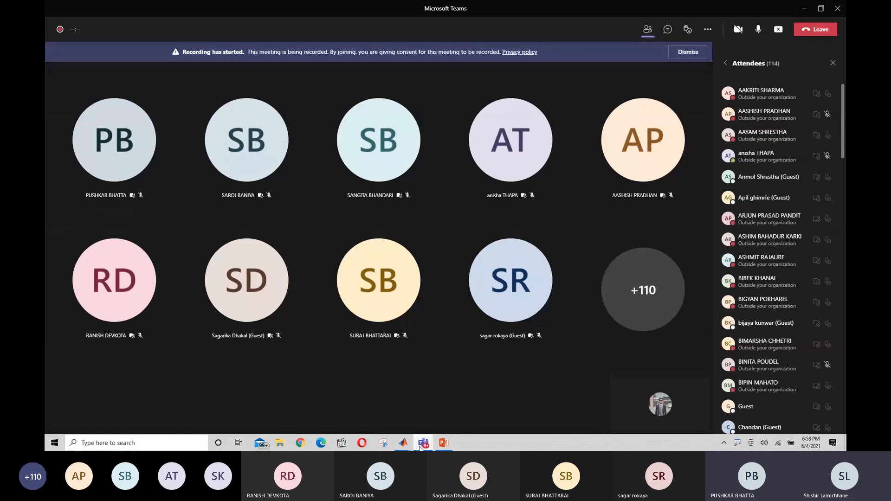
pyautogui.moveTo(421, 444)
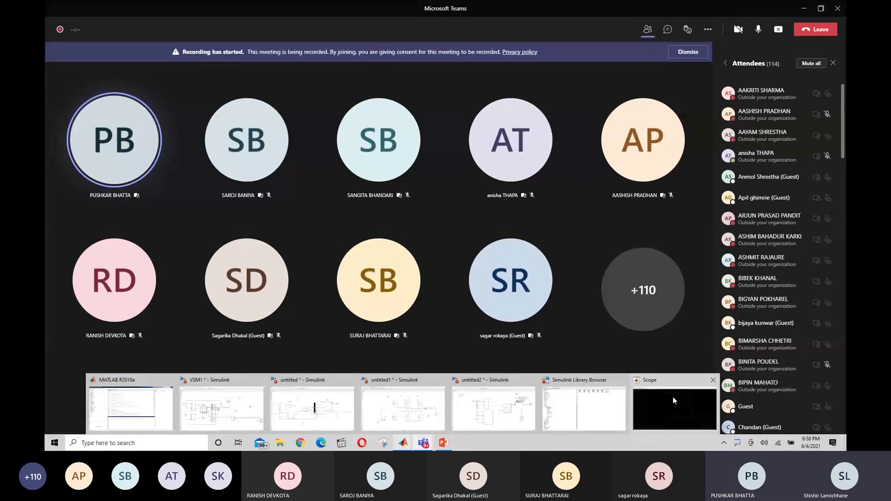
pyautogui.moveTo(672, 401)
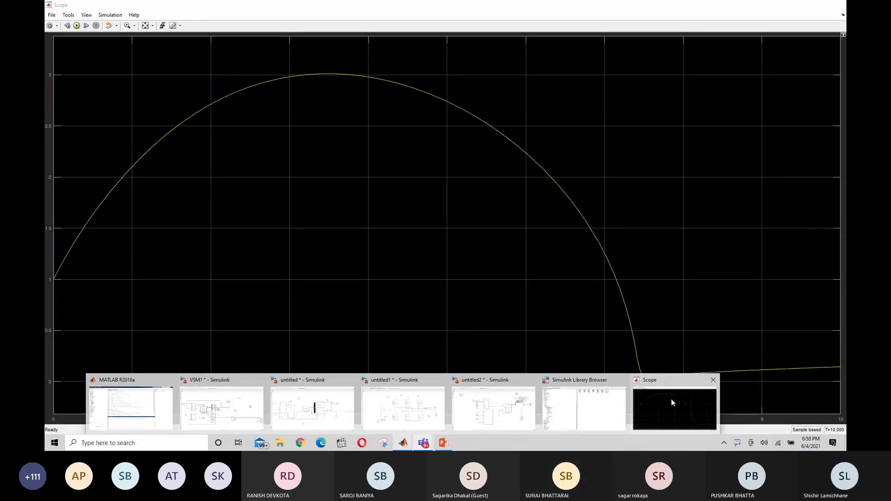
pyautogui.click(672, 399)
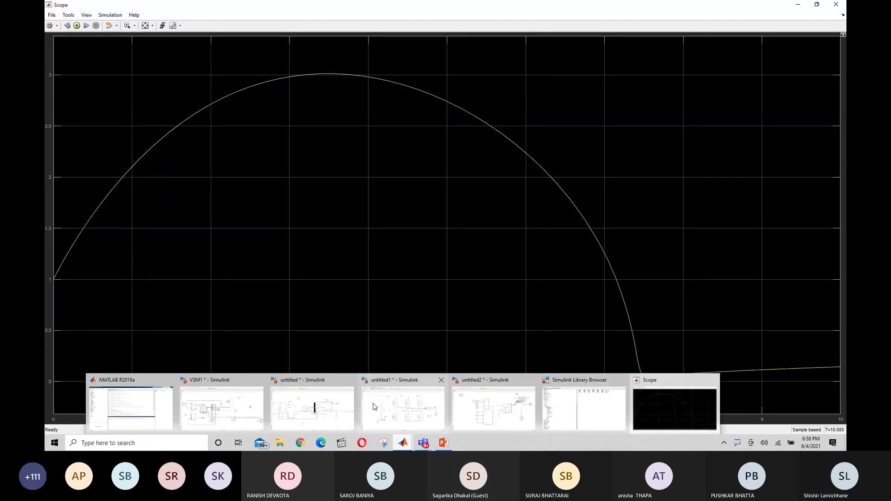
# - Return to the untitled2 model, rerun the simulation with stop time 10.0, and open the Scope fed by the w tag
pyautogui.click(580, 412)
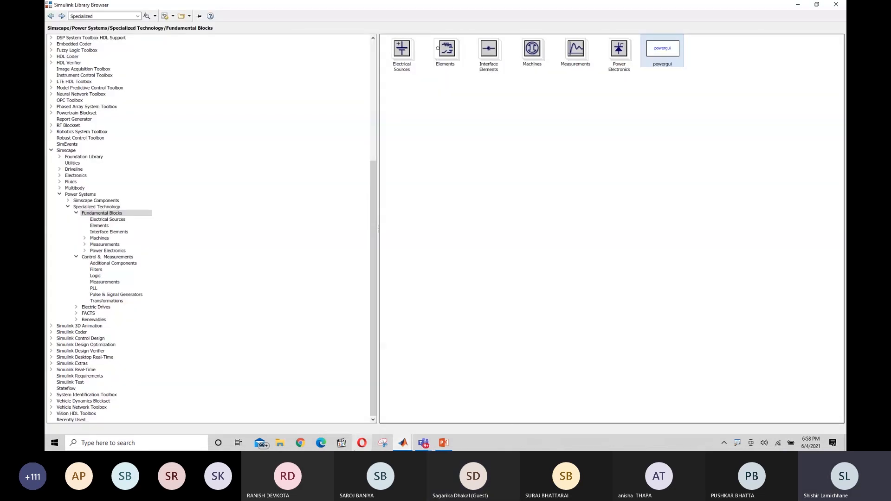
pyautogui.moveTo(403, 443)
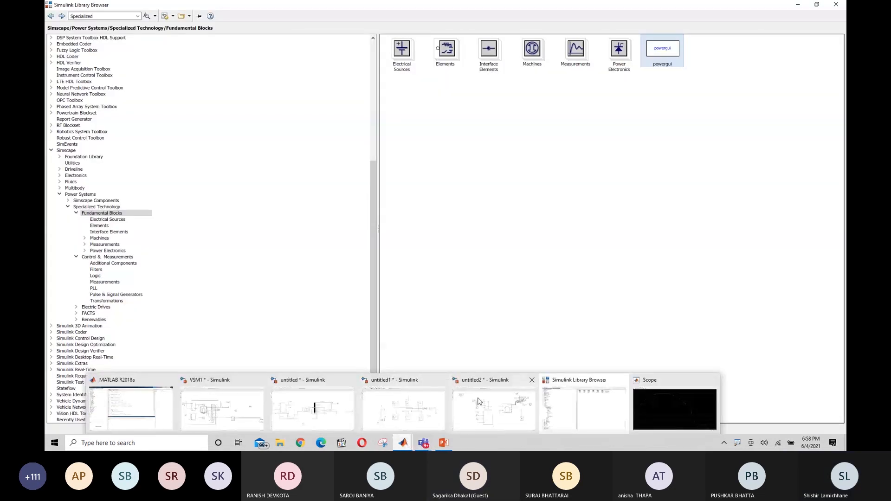
pyautogui.click(480, 402)
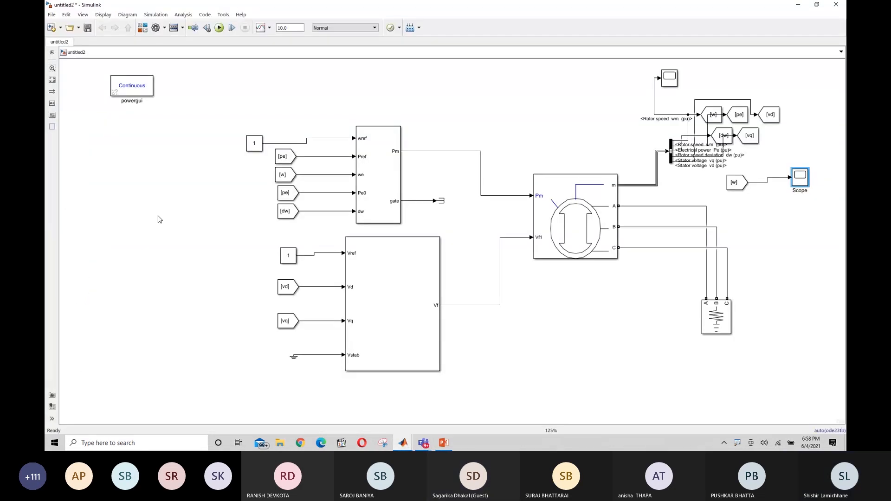
pyautogui.click(219, 28)
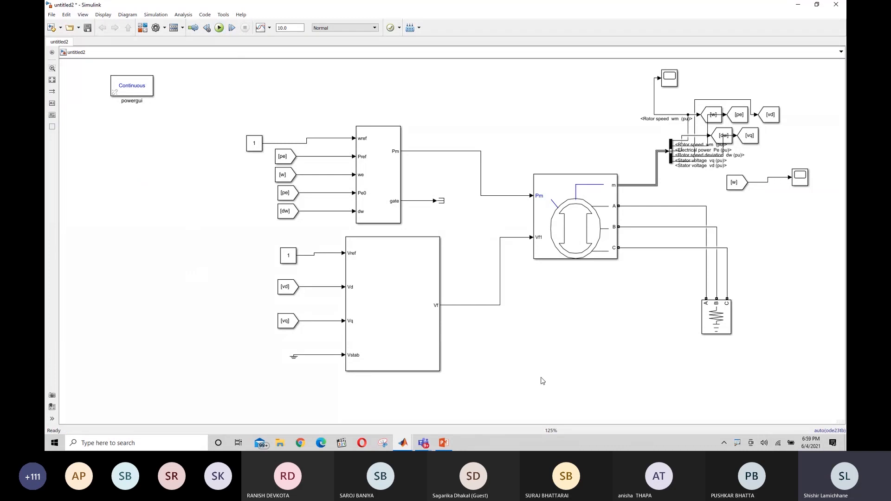
pyautogui.doubleClick(800, 178)
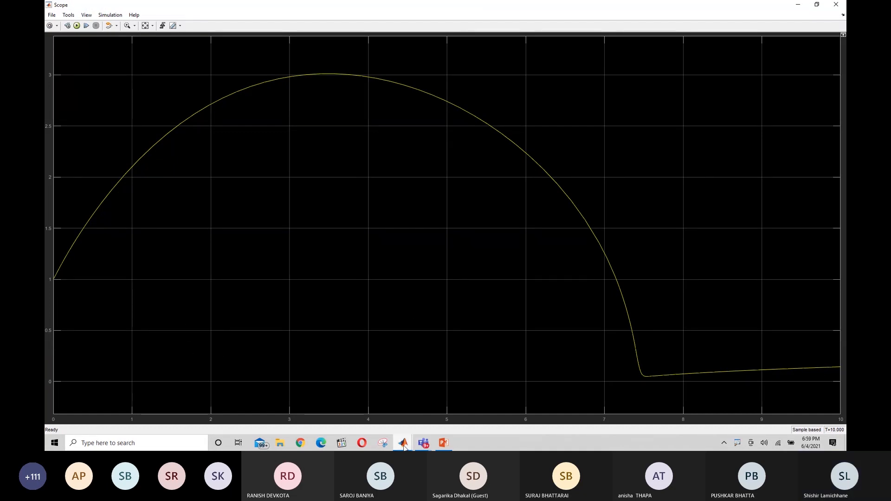
# - Look over the attendees in the Microsoft Teams meeting, then bring the Scope's rotor speed curve back on screen
pyautogui.moveTo(404, 447)
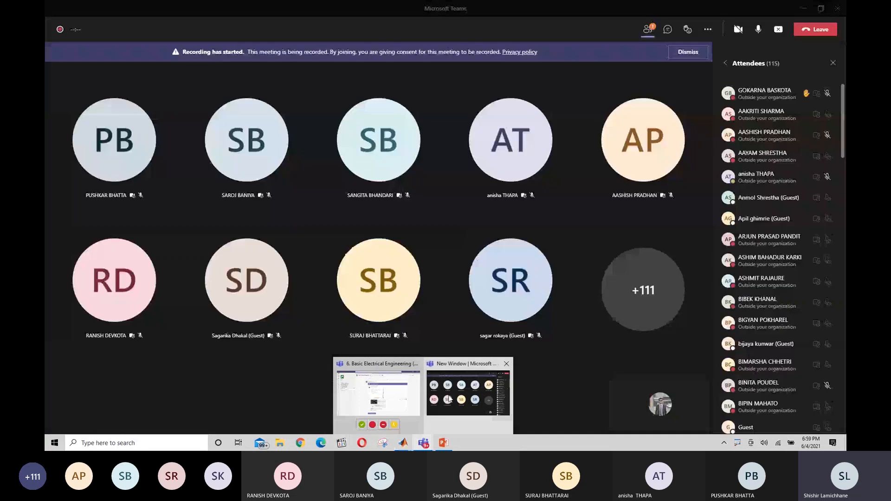
pyautogui.click(449, 399)
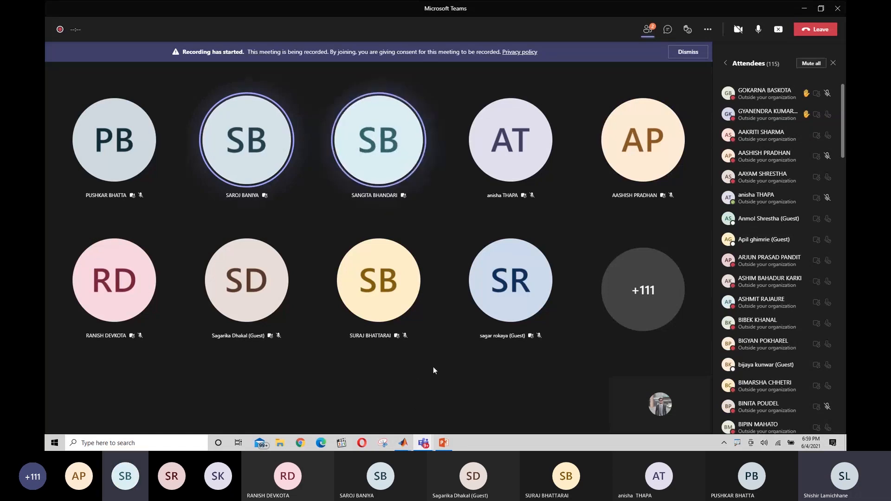
pyautogui.moveTo(428, 444)
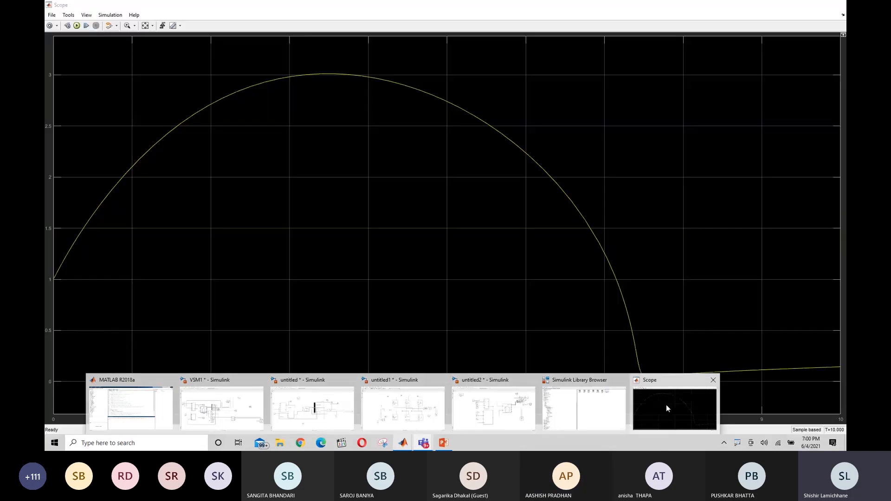
pyautogui.click(667, 409)
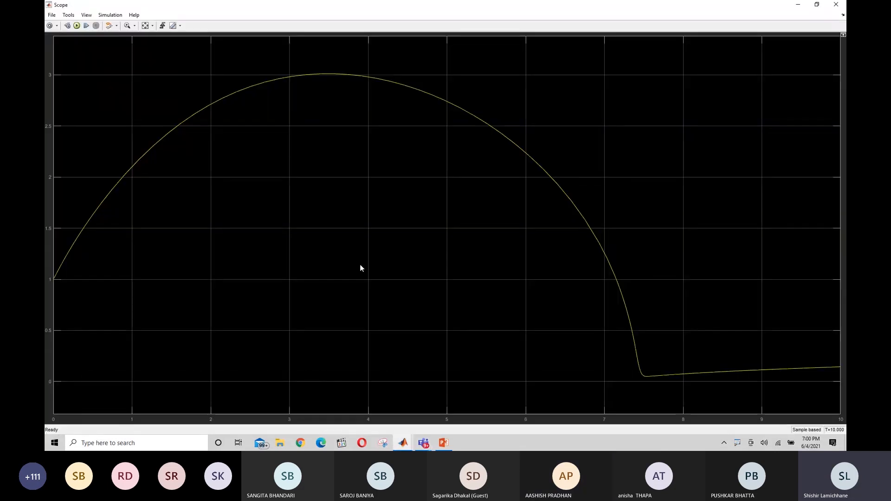
# - Close the Scope display and return to the untitled2 model with nothing selected
pyautogui.click(837, 6)
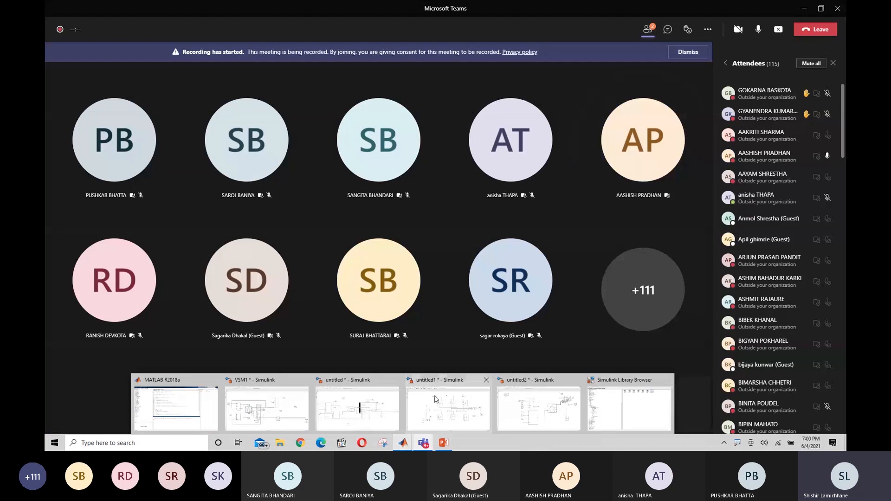
pyautogui.moveTo(437, 399)
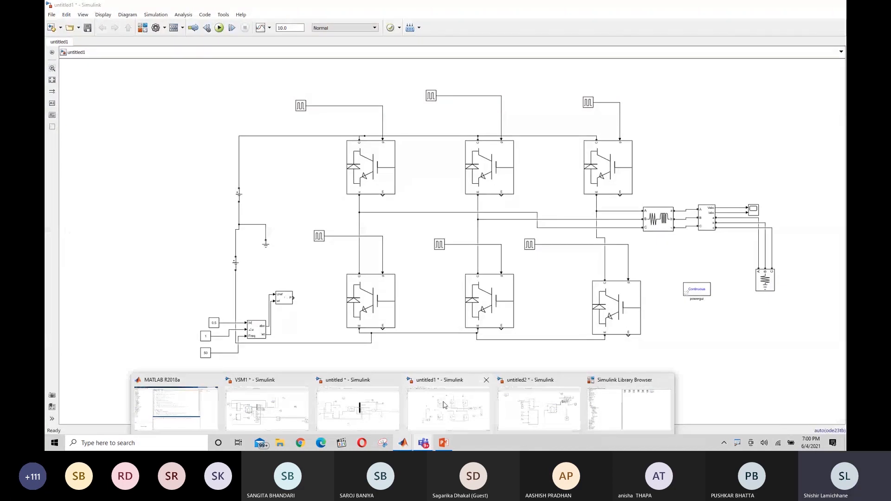
pyautogui.click(501, 403)
pyautogui.click(734, 248)
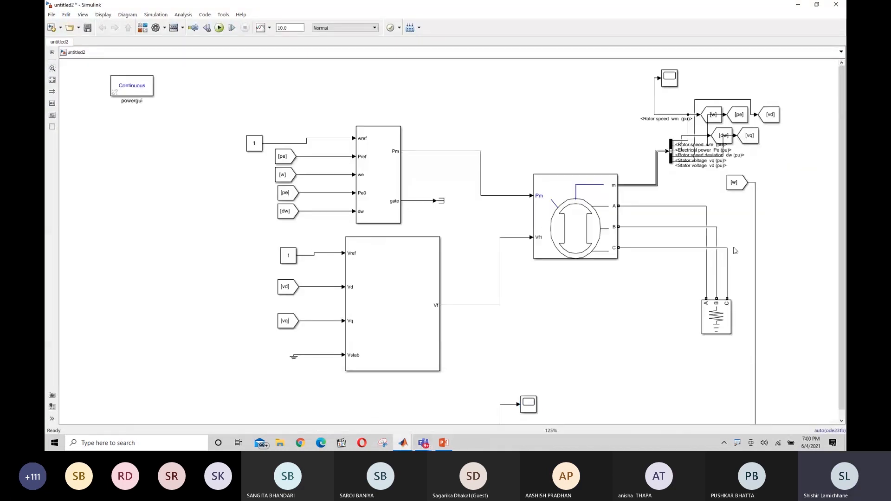
# - Examine the rotor speed wm curve in a maximized Scope1 display, then minimize it to return to the model
pyautogui.click(671, 80)
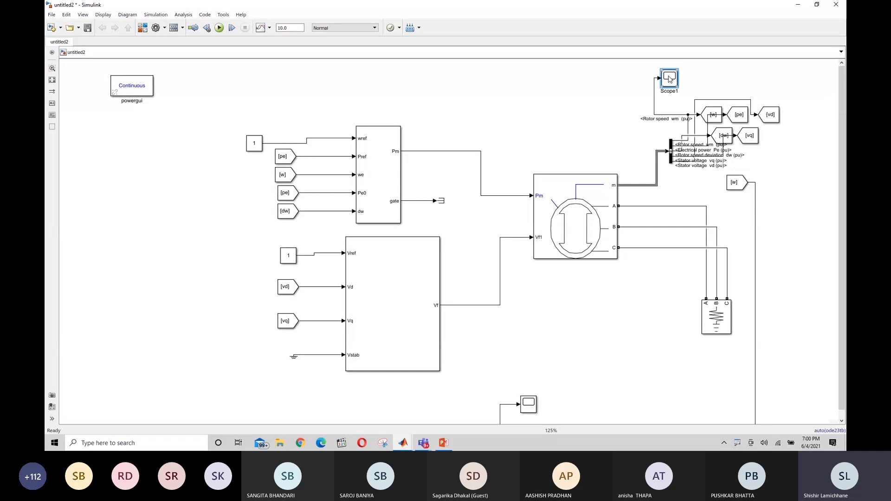
pyautogui.doubleClick(670, 80)
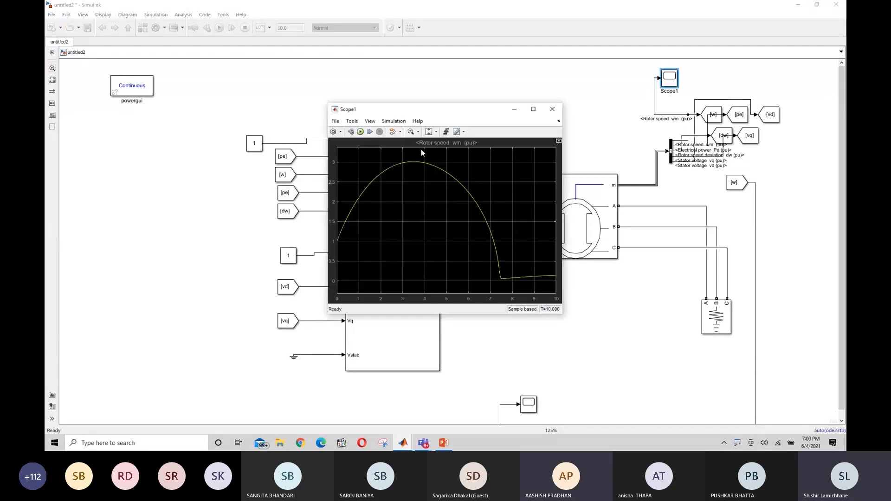
pyautogui.click(534, 109)
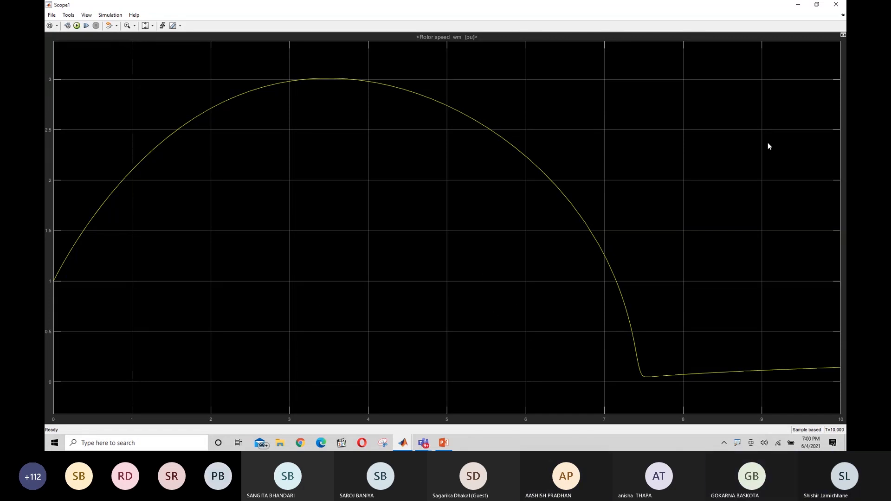
pyautogui.click(797, 6)
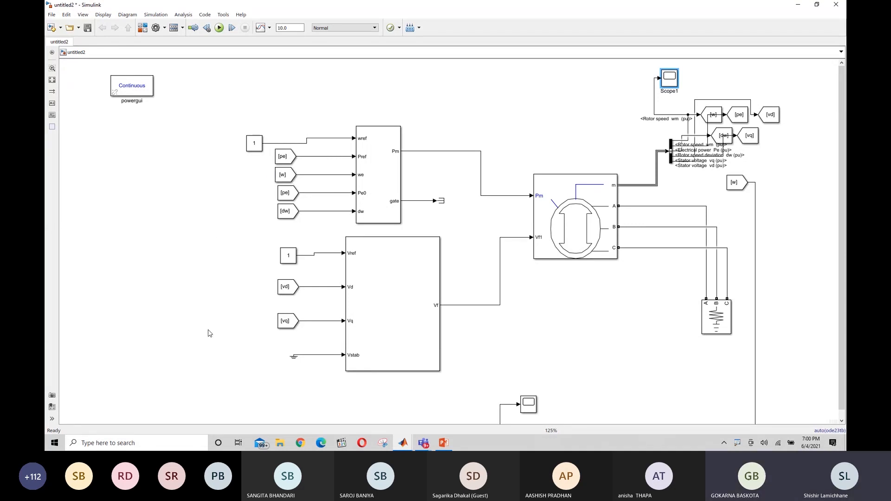
# - Point out the Hydraulic Turbine and Governor block and its Pref input by selecting the block, then clear the selection
pyautogui.moveTo(408, 445)
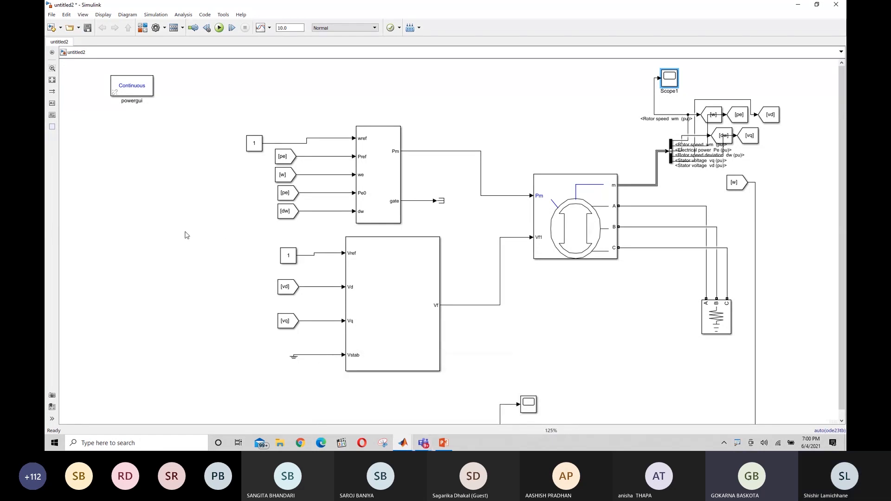
pyautogui.click(189, 280)
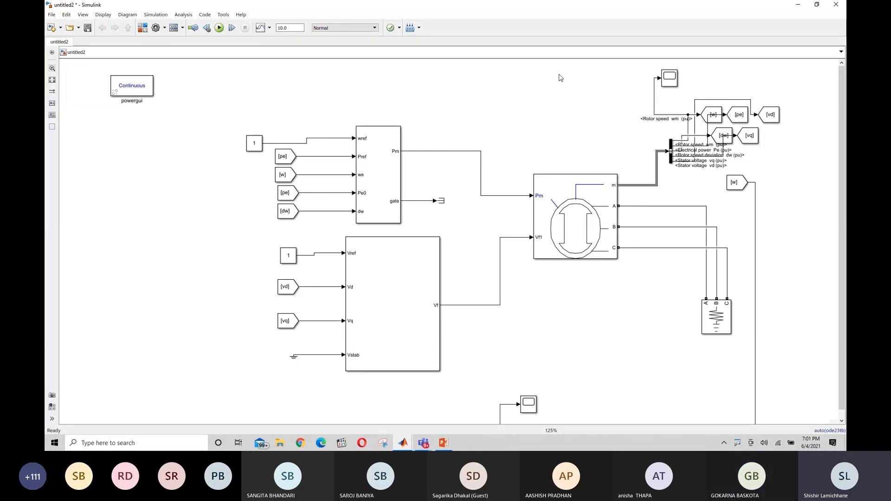
pyautogui.click(365, 179)
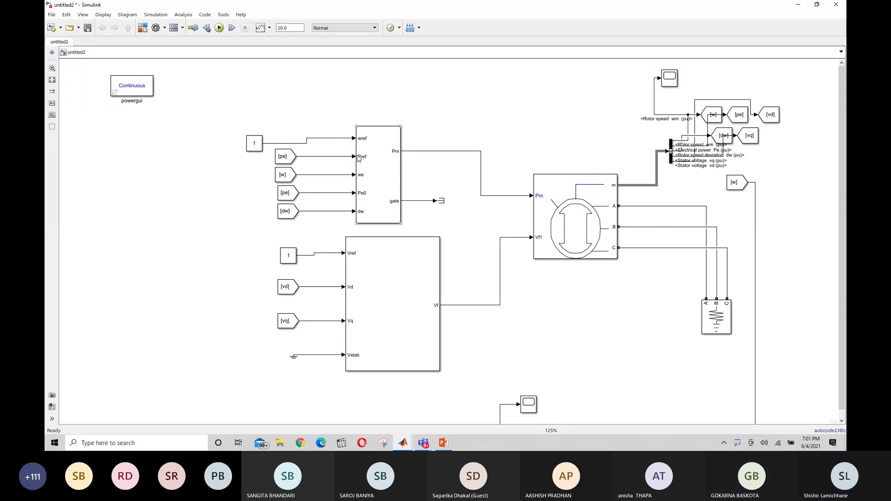
pyautogui.click(358, 158)
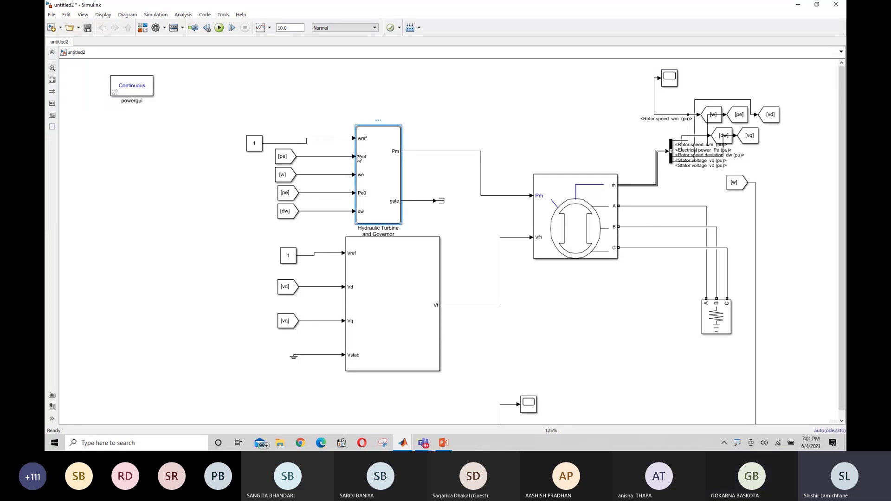
pyautogui.click(328, 166)
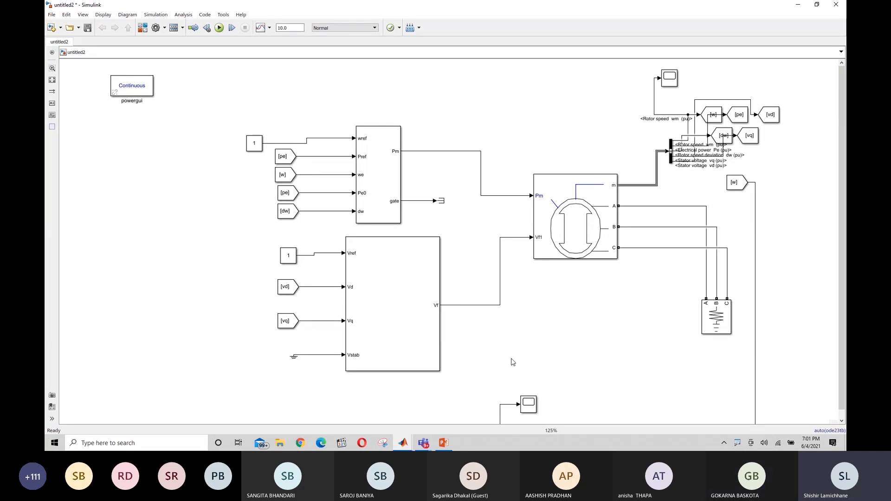
pyautogui.moveTo(624, 316); pyautogui.dragTo(598, 339)
# - Bring the Scope1 rotor speed curve back up for review, then return to the full model view
pyautogui.moveTo(404, 446)
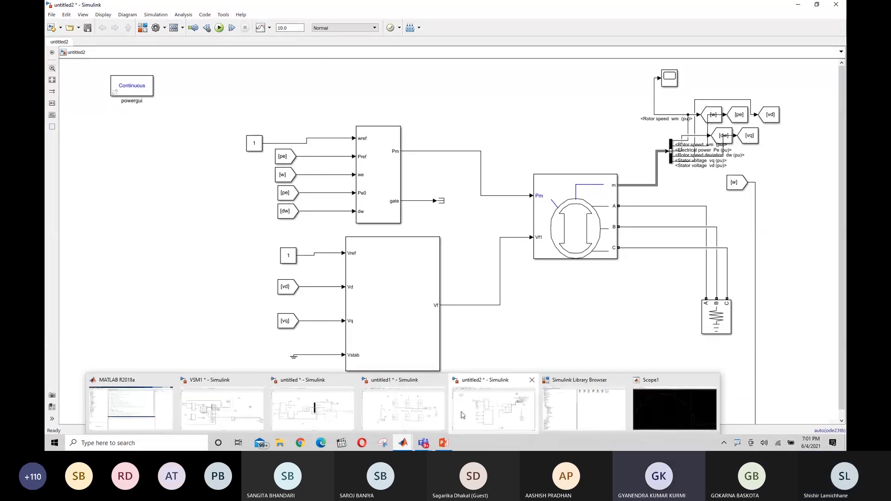
pyautogui.moveTo(678, 406)
pyautogui.click(678, 402)
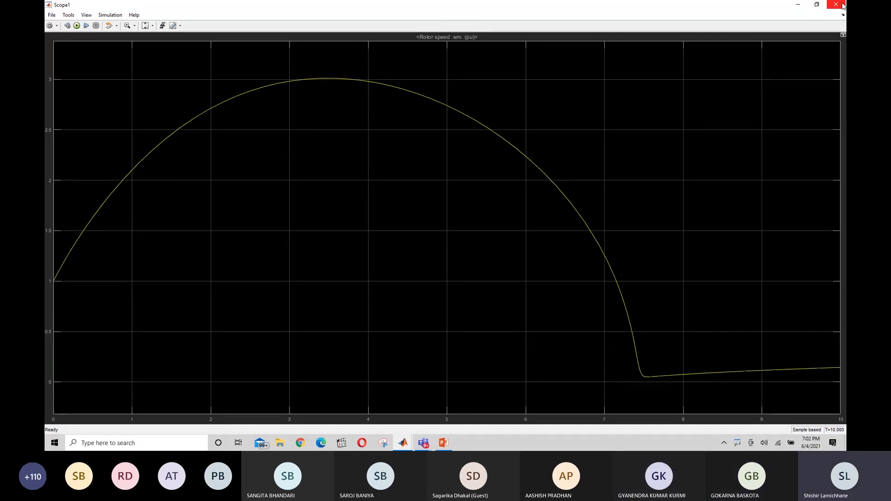
pyautogui.click(798, 5)
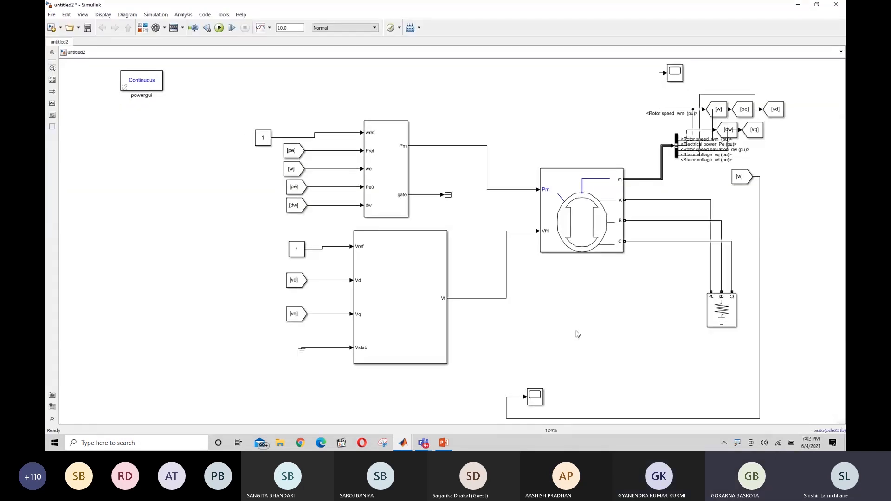
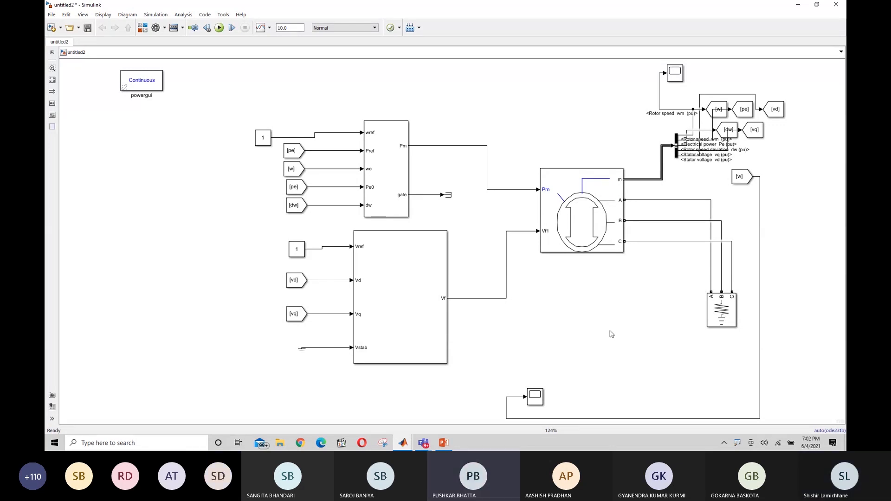
# - Point out the vq tag feeding the excitation block, then shift the Bus Selector slightly downward and clear the selection
pyautogui.click(300, 315)
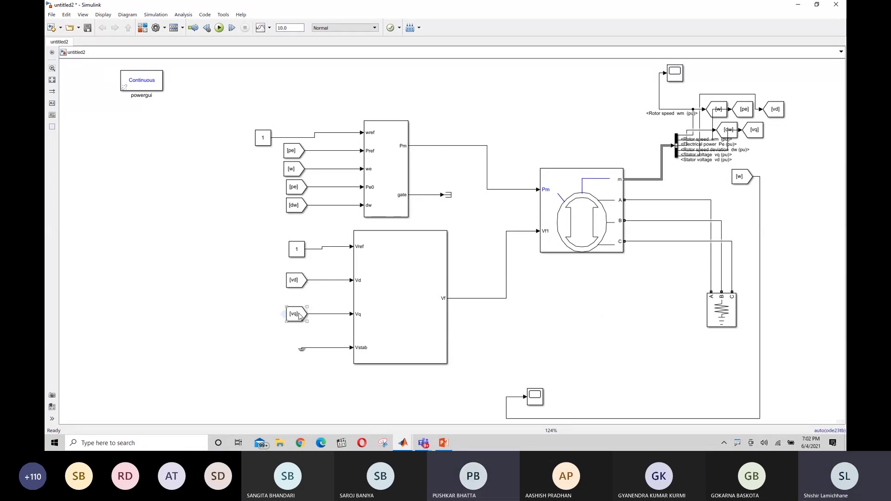
pyautogui.click(676, 157)
pyautogui.moveTo(676, 158); pyautogui.dragTo(677, 164)
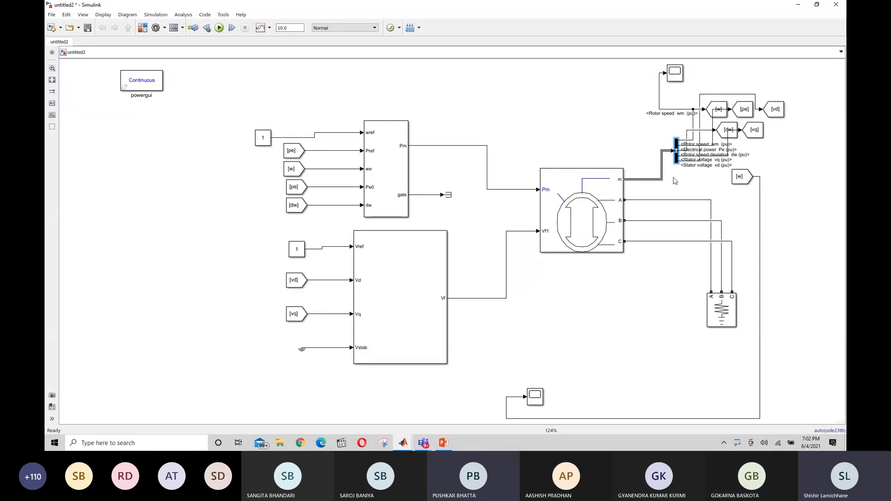
pyautogui.click(674, 181)
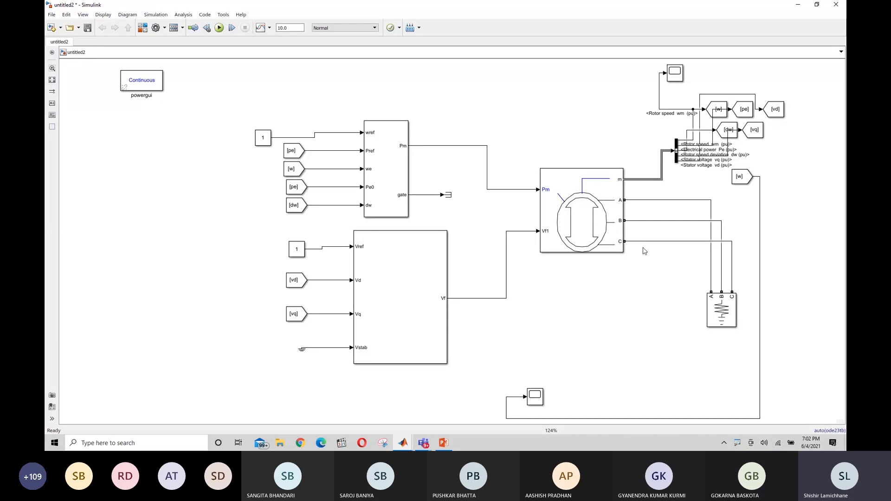
# - Review the Bus Selector's selected signals and its dq0 components group, then accept the unchanged parameters and clear the selection
pyautogui.click(677, 158)
pyautogui.doubleClick(676, 157)
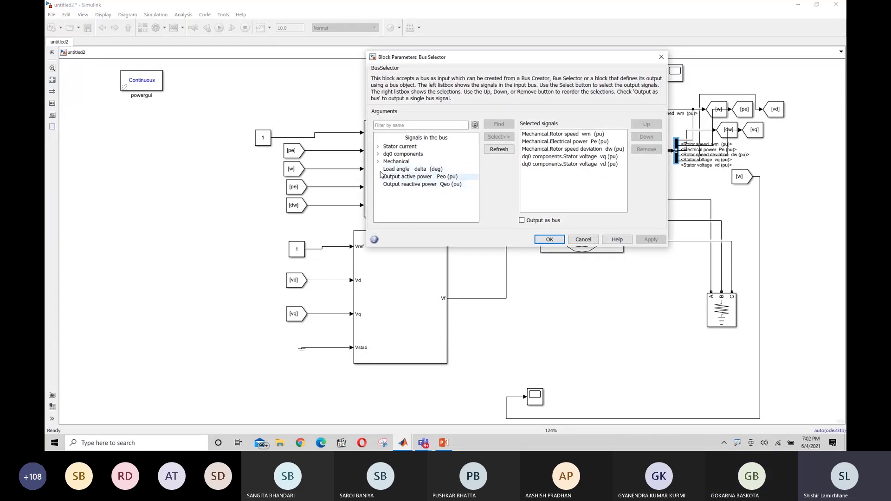
pyautogui.click(378, 154)
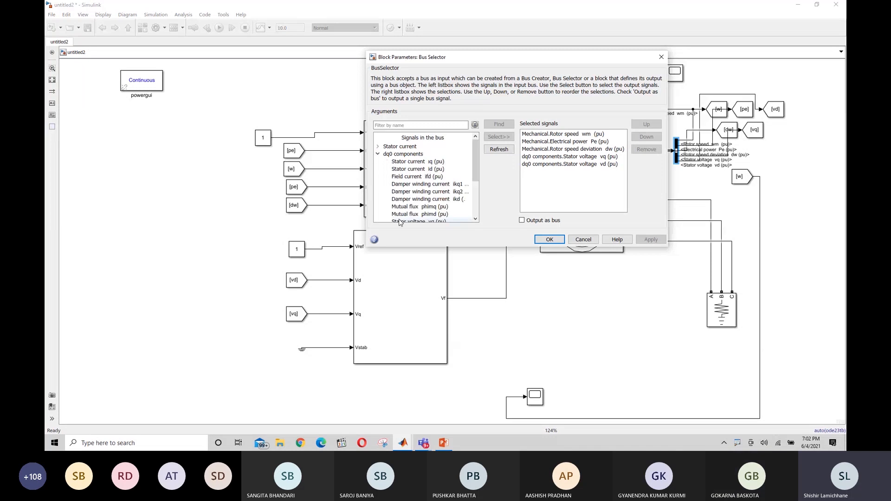
pyautogui.click(550, 240)
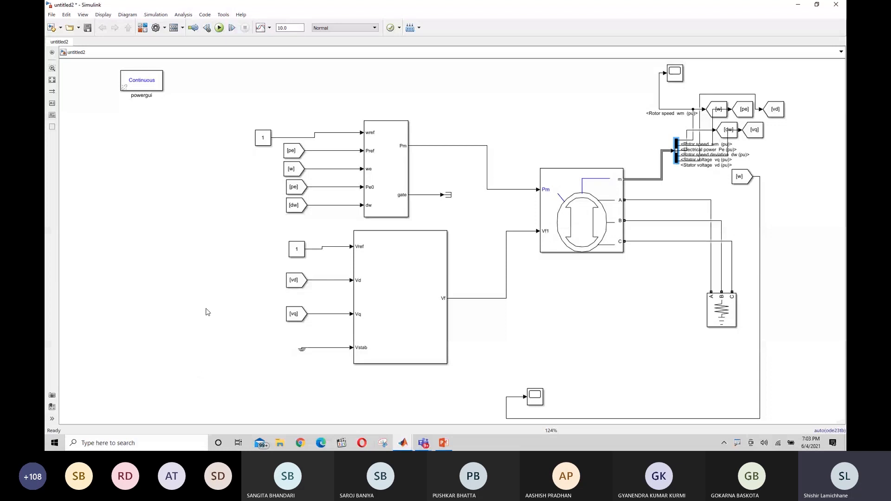
pyautogui.click(199, 340)
# - Open the Scope1 display to examine the rotor speed wm curve
pyautogui.click(537, 398)
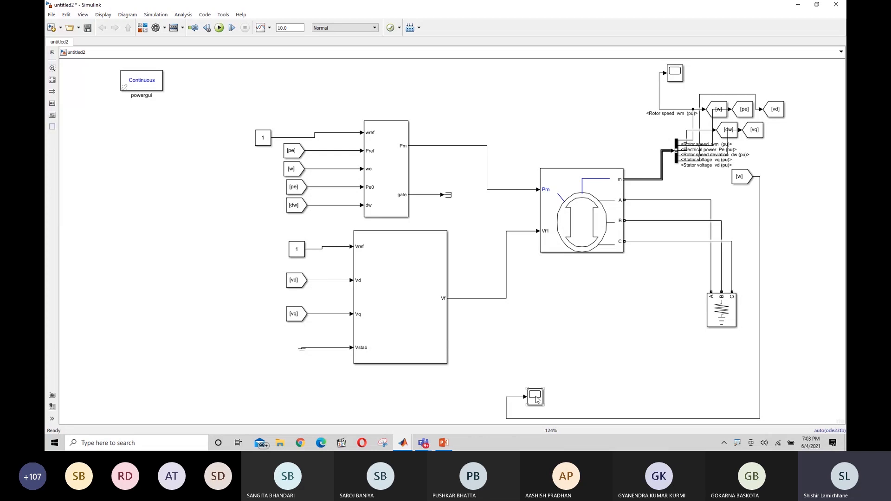
pyautogui.click(676, 75)
pyautogui.doubleClick(676, 74)
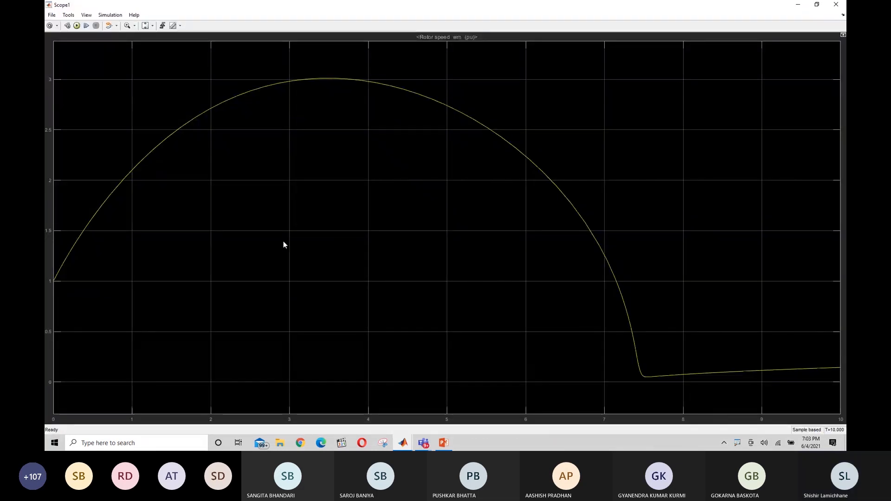
# - Sketch three freehand oscillating curves over the rotor speed plot with the screen drawing tool, then clear the annotations
pyautogui.rightClick(740, 444)
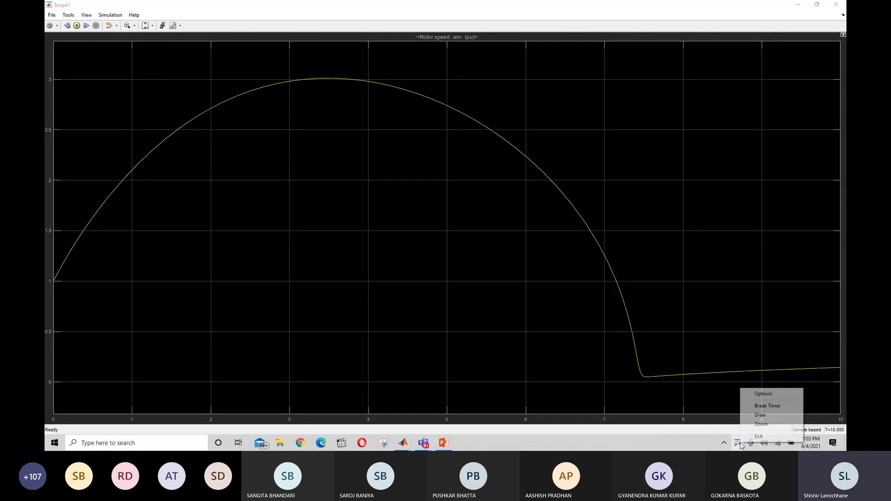
pyautogui.click(752, 416)
pyautogui.moveTo(54, 279)
pyautogui.mouseDown()
pyautogui.moveTo(224, 247)
pyautogui.moveTo(437, 135)
pyautogui.moveTo(506, 156)
pyautogui.moveTo(790, 64)
pyautogui.mouseUp()
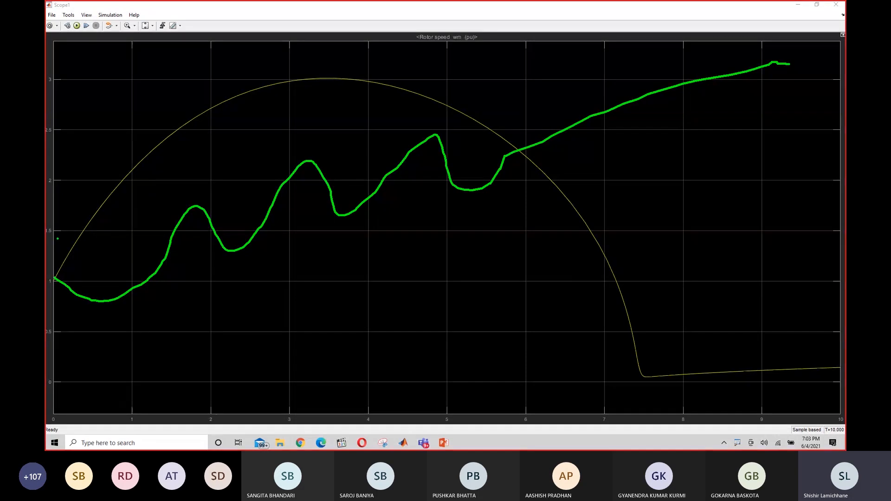
pyautogui.moveTo(57, 238)
pyautogui.mouseDown()
pyautogui.moveTo(386, 362)
pyautogui.moveTo(453, 356)
pyautogui.mouseUp()
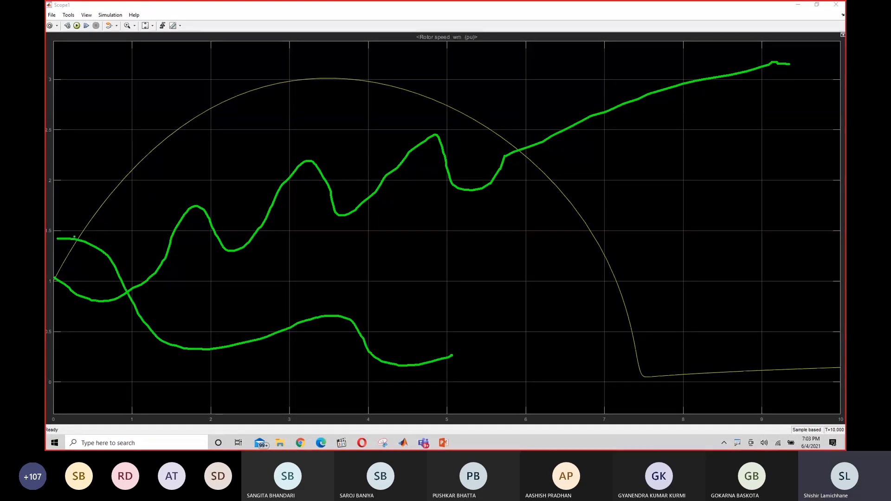
pyautogui.moveTo(83, 232)
pyautogui.mouseDown()
pyautogui.moveTo(211, 110)
pyautogui.moveTo(363, 66)
pyautogui.moveTo(450, 106)
pyautogui.mouseUp()
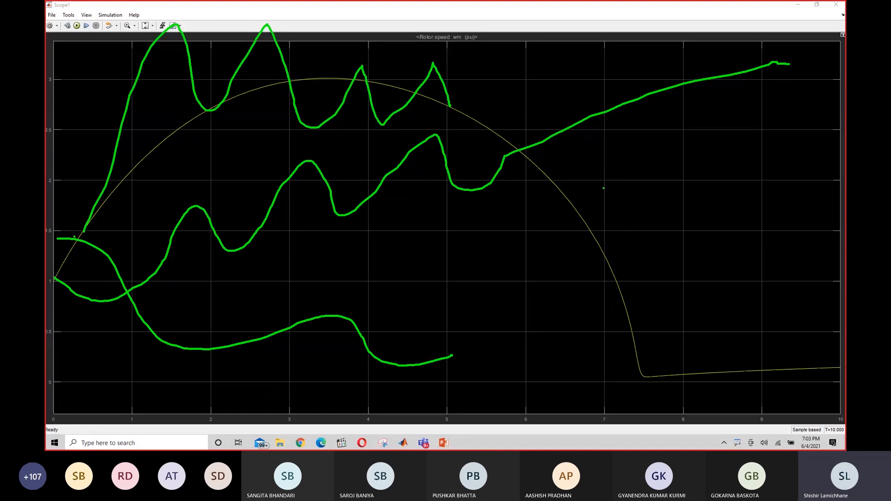
pyautogui.press('Escape')
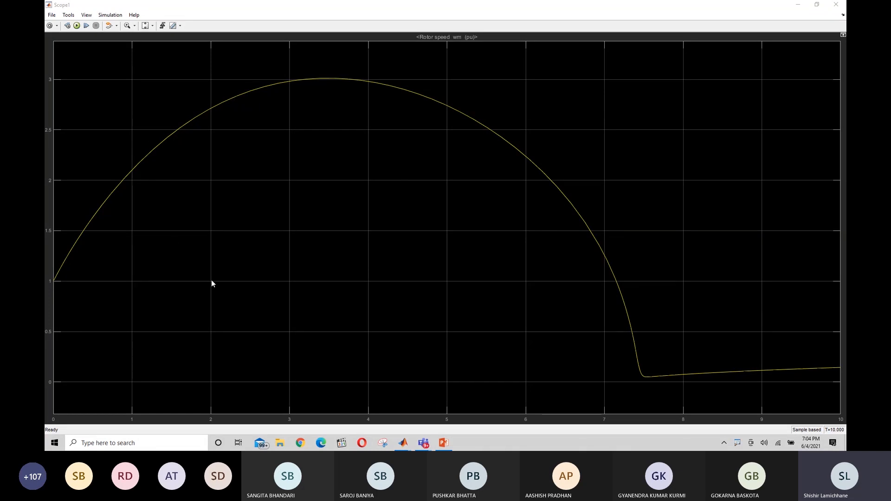
# - Sketch a nearly flat line near 1 pu and an arched curve over the plot, clear both, and close Scope1
pyautogui.rightClick(738, 443)
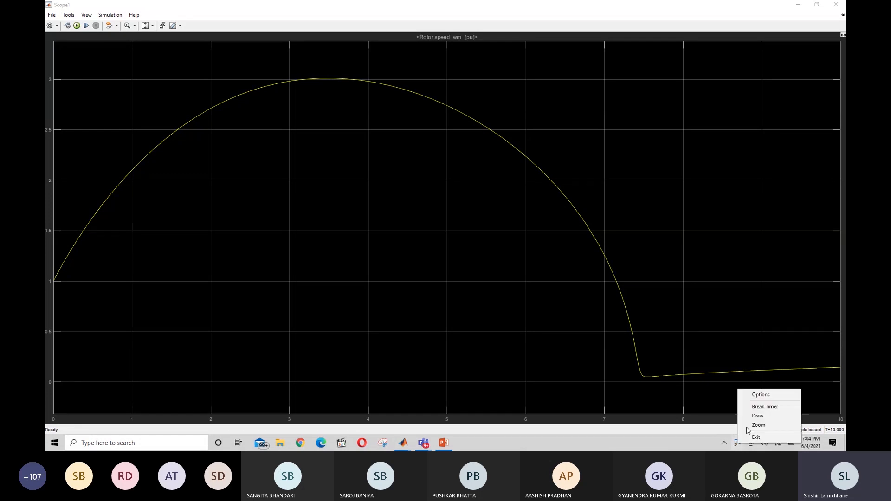
pyautogui.click(757, 416)
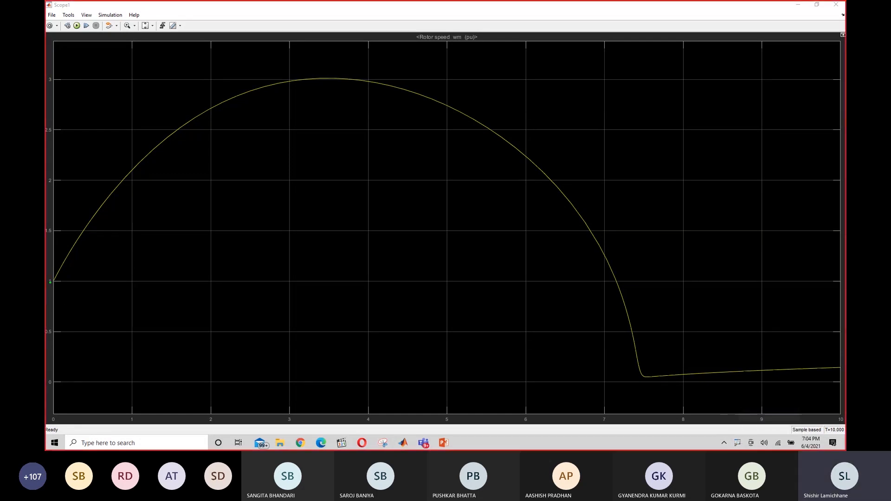
pyautogui.moveTo(50, 280)
pyautogui.mouseDown()
pyautogui.moveTo(478, 264)
pyautogui.moveTo(679, 270)
pyautogui.mouseUp()
pyautogui.moveTo(110, 228); pyautogui.dragTo(608, 258)
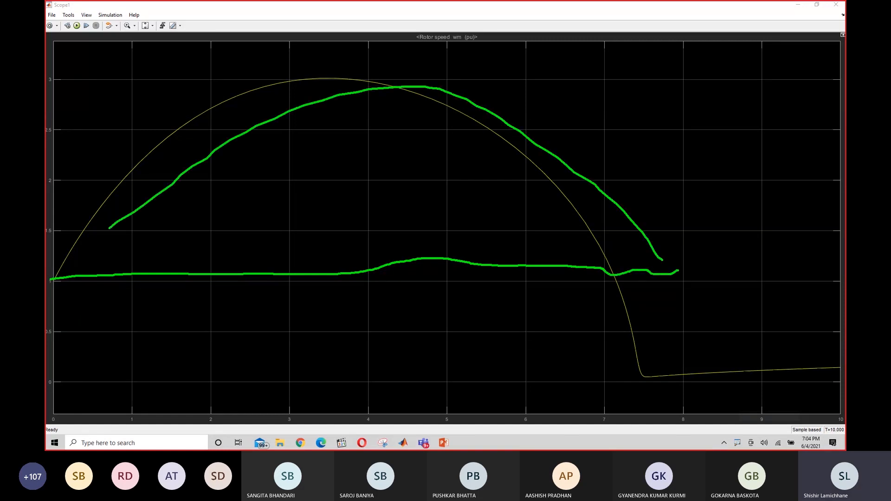
pyautogui.press('Escape')
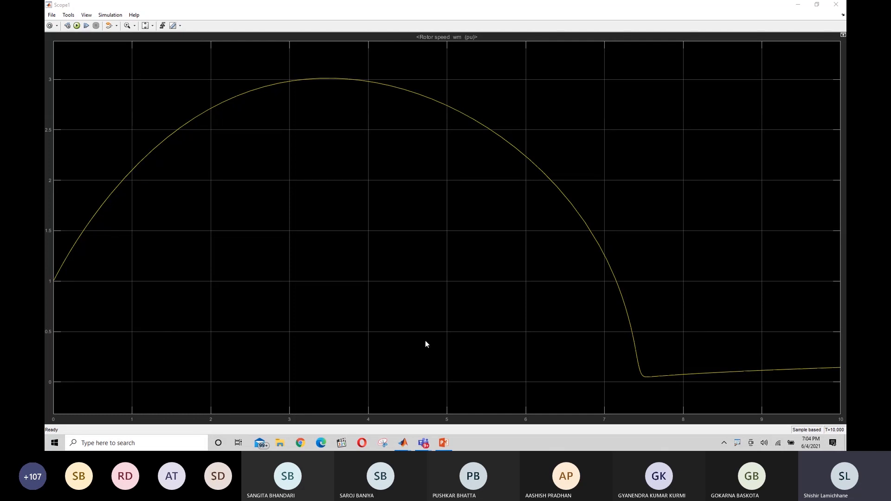
pyautogui.click(836, 4)
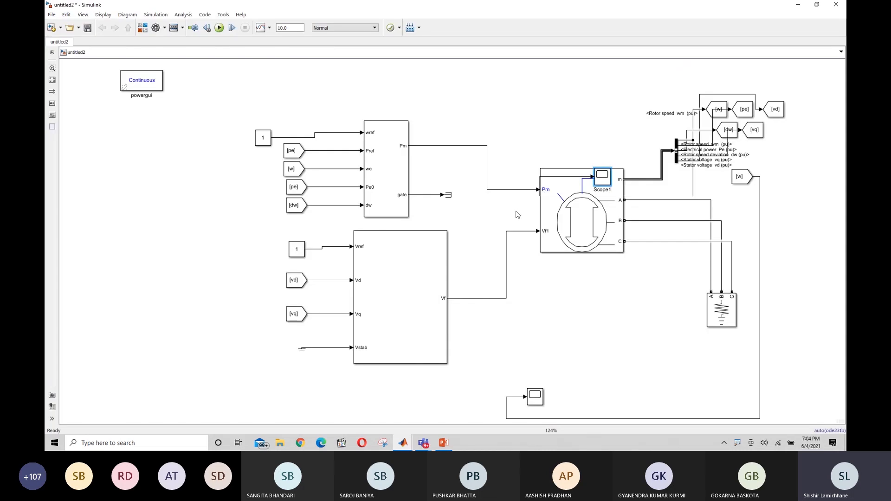
# - Review the Hydraulic Turbine and Governor block's parameters with the dialog moved clear of the block, then accept them unchanged
pyautogui.click(368, 172)
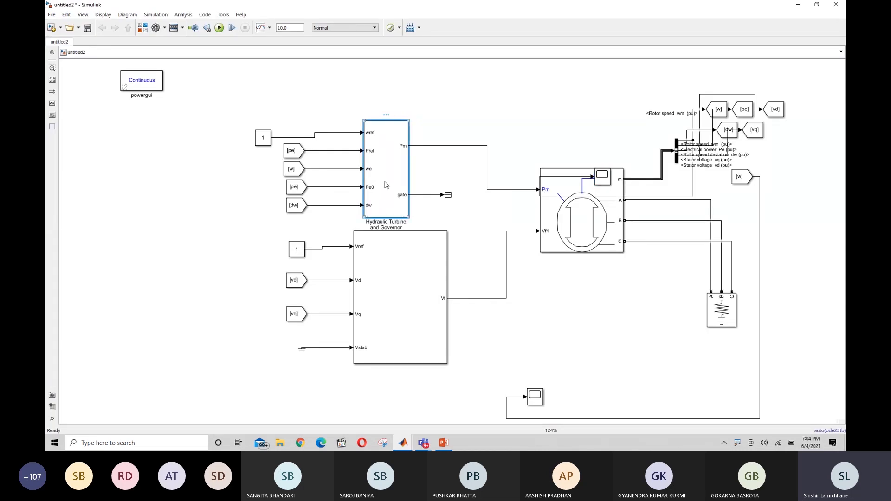
pyautogui.doubleClick(385, 185)
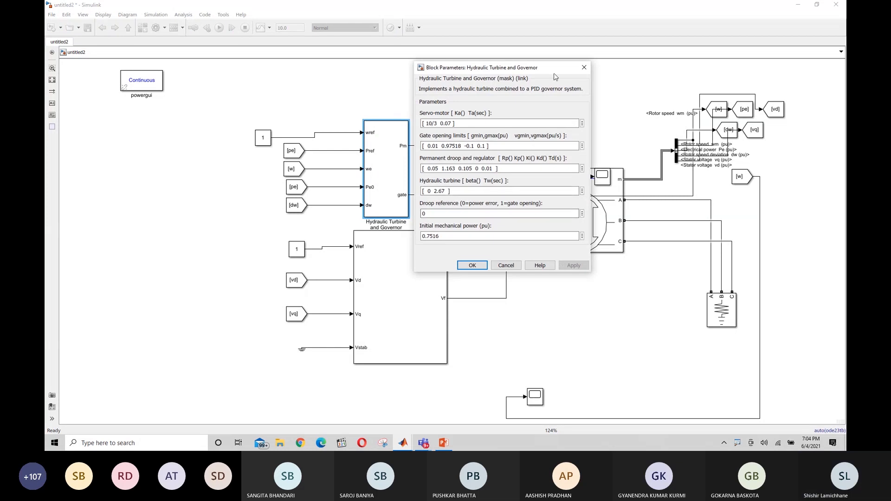
pyautogui.moveTo(555, 74); pyautogui.dragTo(260, 108)
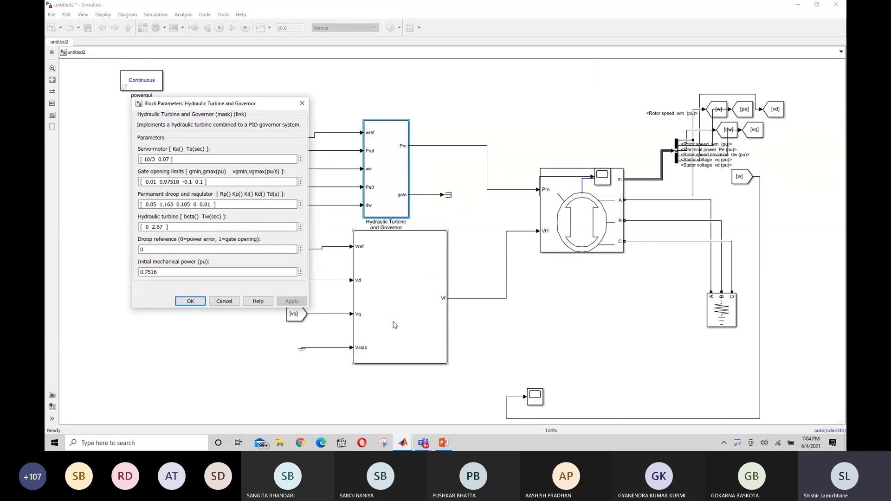
pyautogui.press('Return')
# - Point out the Excitation System block by selecting it, then clear the selection on the empty canvas
pyautogui.click(388, 292)
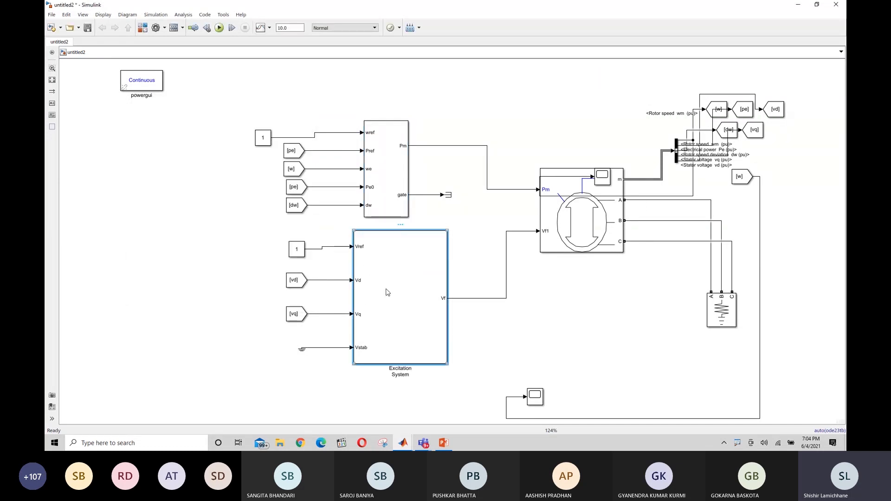
pyautogui.moveTo(673, 310); pyautogui.dragTo(595, 342)
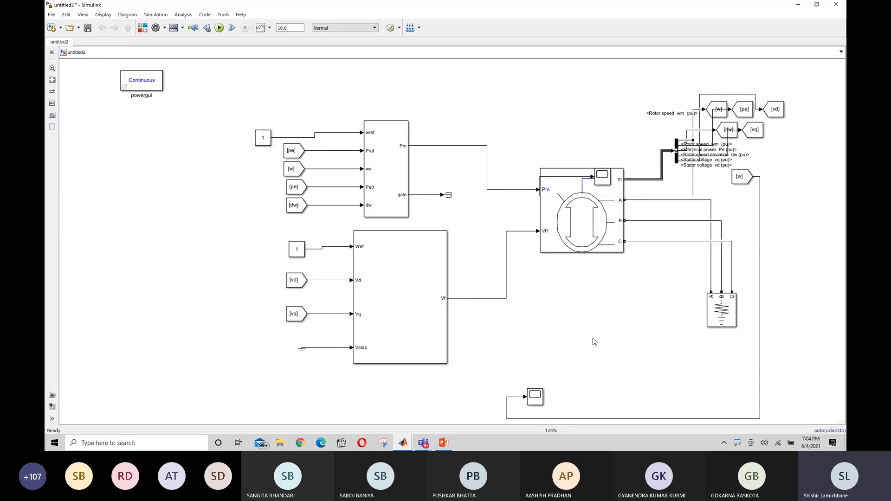
pyautogui.moveTo(588, 305); pyautogui.dragTo(656, 355)
pyautogui.click(404, 293)
pyautogui.click(630, 333)
pyautogui.moveTo(590, 312); pyautogui.dragTo(633, 349)
pyautogui.moveTo(531, 268); pyautogui.dragTo(591, 308)
pyautogui.moveTo(570, 275); pyautogui.dragTo(612, 305)
# - Point out the Synchronous Machine, Excitation System and Hydraulic Turbine and Governor blocks by selecting each, then clear the selection
pyautogui.click(598, 223)
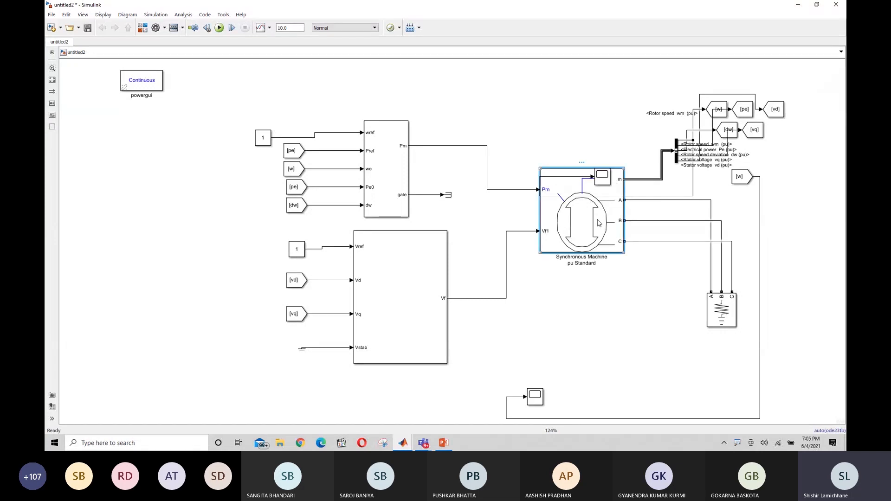
pyautogui.click(379, 283)
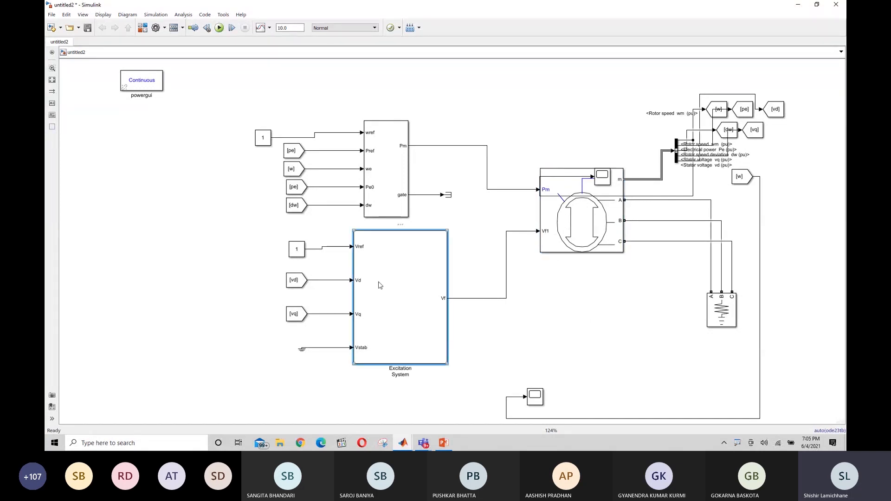
pyautogui.click(380, 184)
pyautogui.click(393, 304)
pyautogui.click(550, 279)
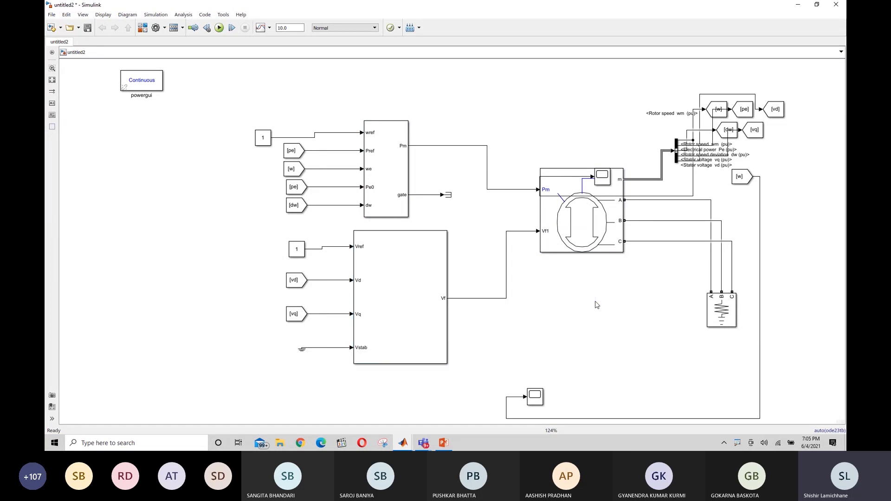
pyautogui.click(386, 296)
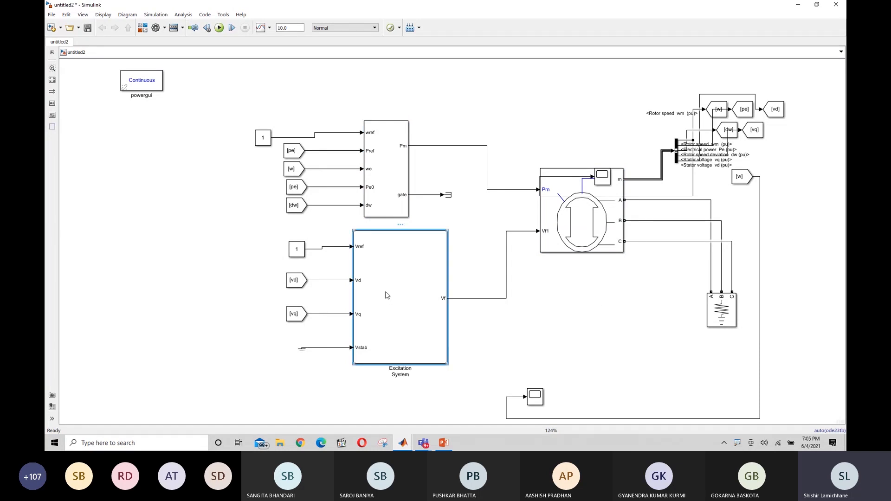
pyautogui.click(379, 201)
pyautogui.moveTo(543, 275); pyautogui.dragTo(621, 315)
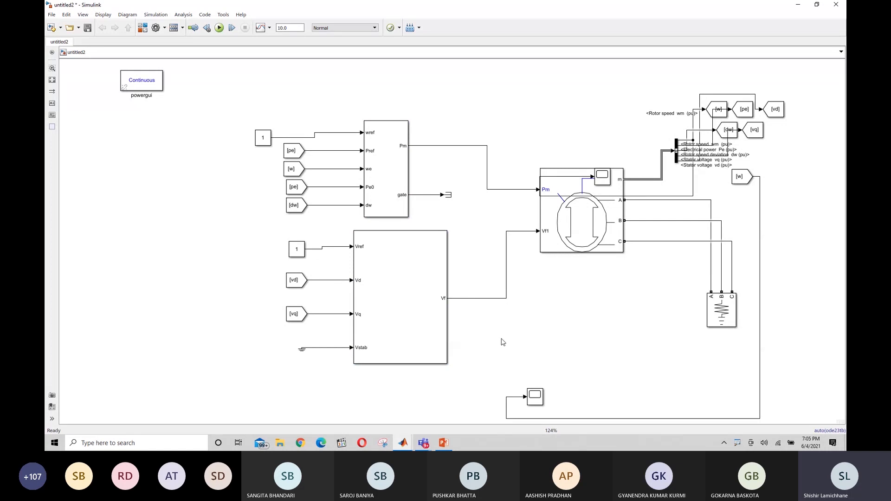
pyautogui.click(394, 287)
pyautogui.click(583, 311)
pyautogui.moveTo(521, 116); pyautogui.dragTo(556, 136)
# - Review the rotor speed curve in Scope1 again, then close the display and clear the selection in the model
pyautogui.click(592, 182)
pyautogui.doubleClick(600, 181)
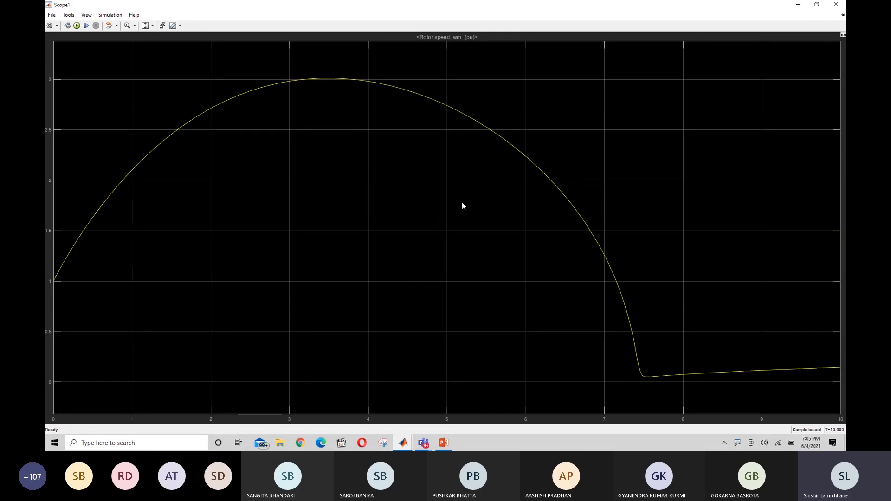
pyautogui.click(837, 3)
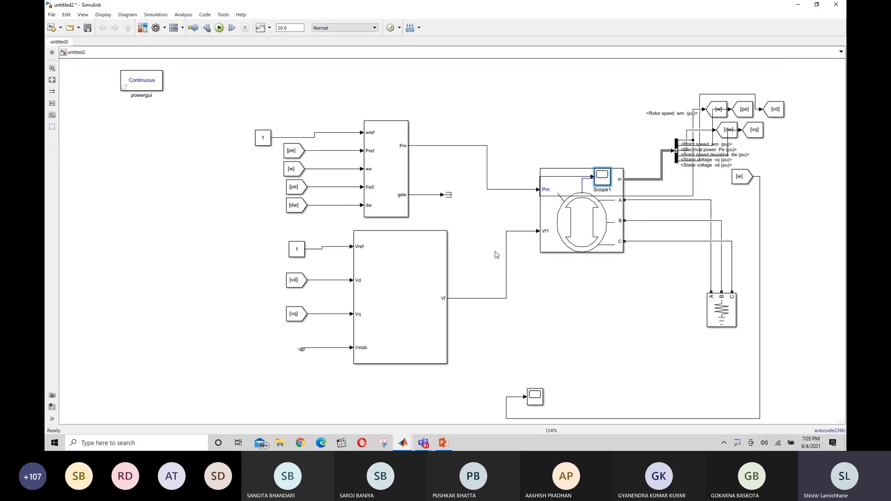
pyautogui.click(606, 312)
pyautogui.moveTo(606, 312); pyautogui.dragTo(646, 345)
# - Re-examine the Hydraulic Turbine and Governor parameters in untitled2, then close the dialog without changes
pyautogui.click(396, 180)
pyautogui.doubleClick(396, 180)
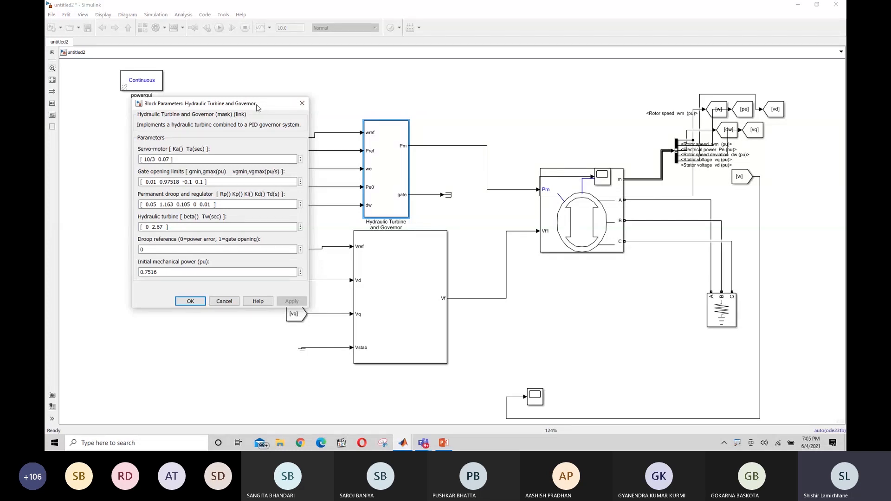
pyautogui.moveTo(257, 107); pyautogui.dragTo(431, 99)
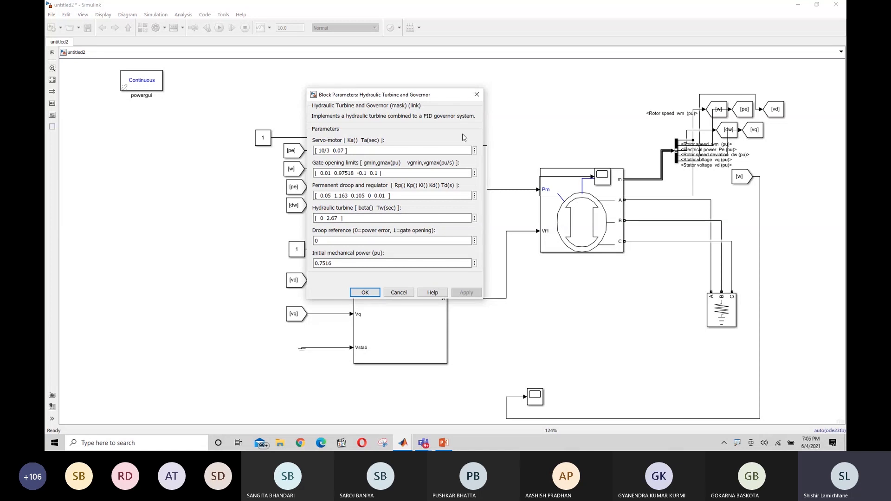
pyautogui.click(477, 94)
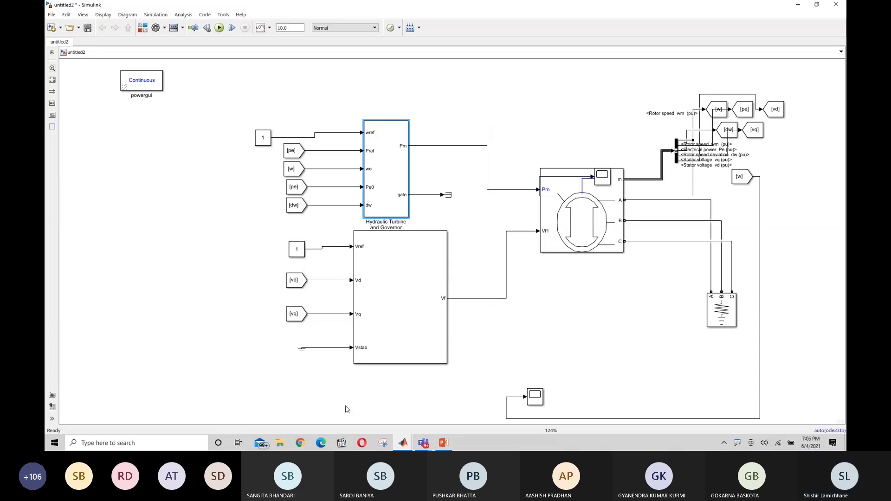
# - Switch to the model named untitled and examine its Hydraulic Turbine and Governor1 block parameters for comparison
pyautogui.moveTo(403, 443)
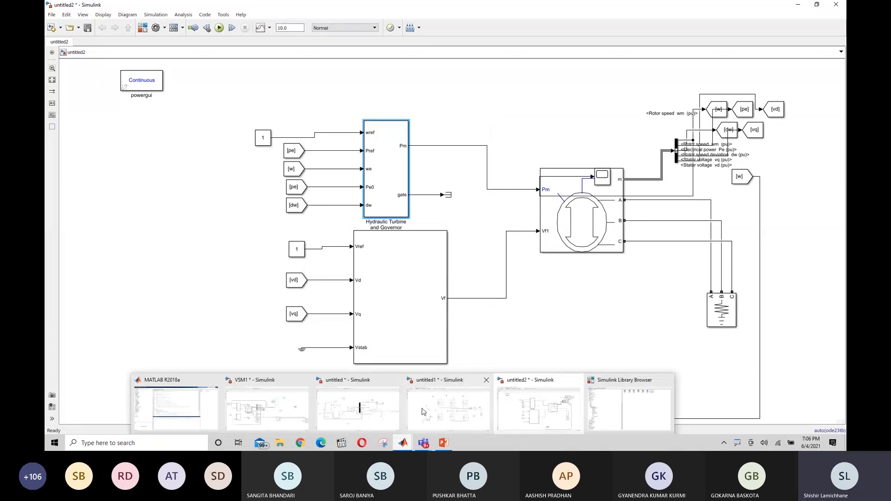
pyautogui.click(351, 413)
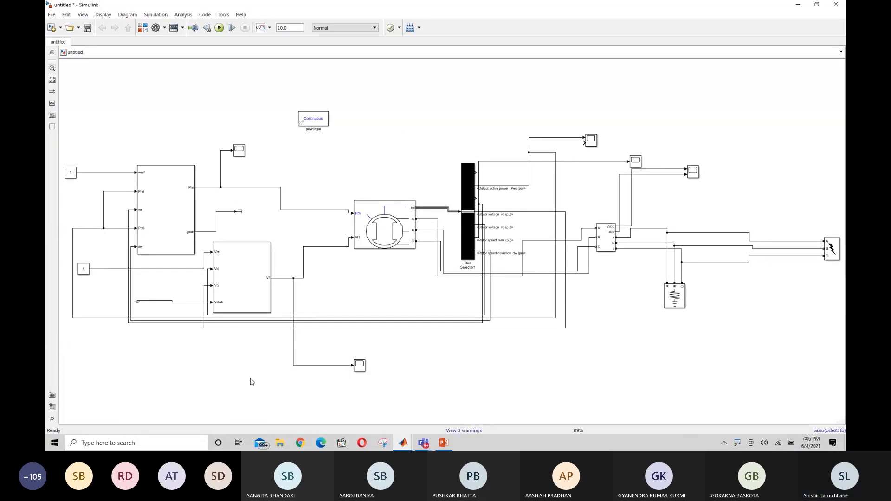
pyautogui.click(158, 246)
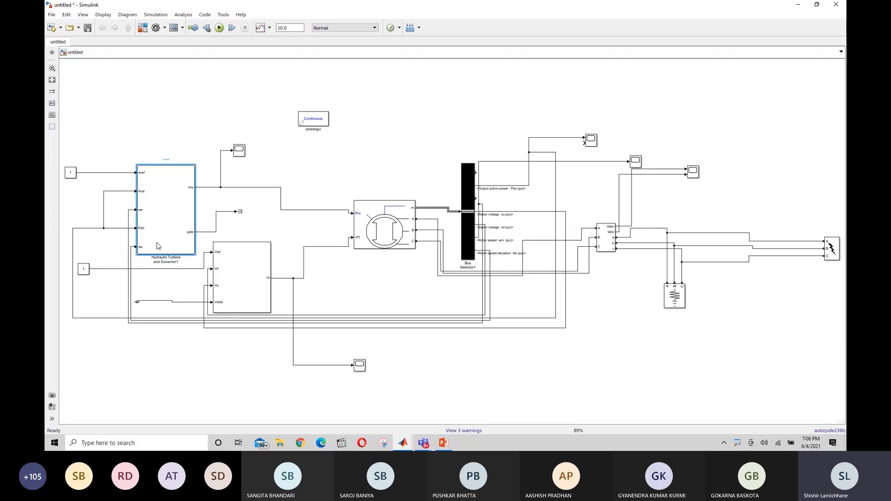
pyautogui.doubleClick(166, 219)
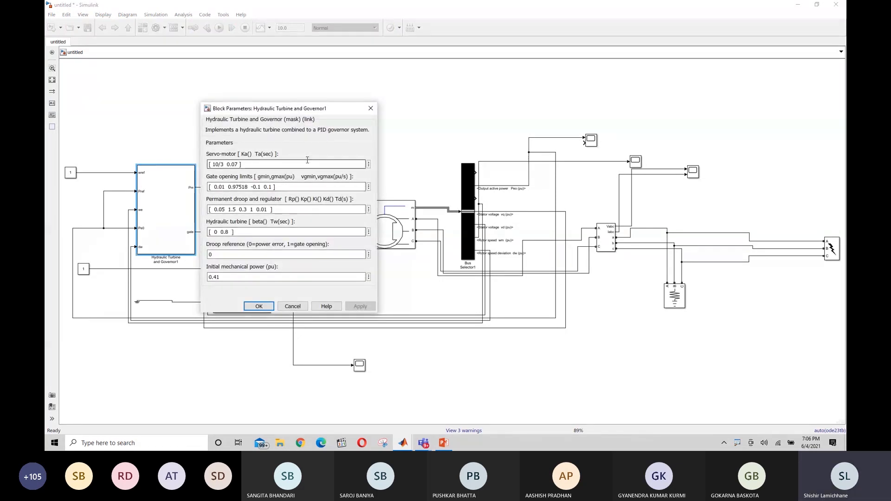
pyautogui.moveTo(342, 112); pyautogui.dragTo(313, 130)
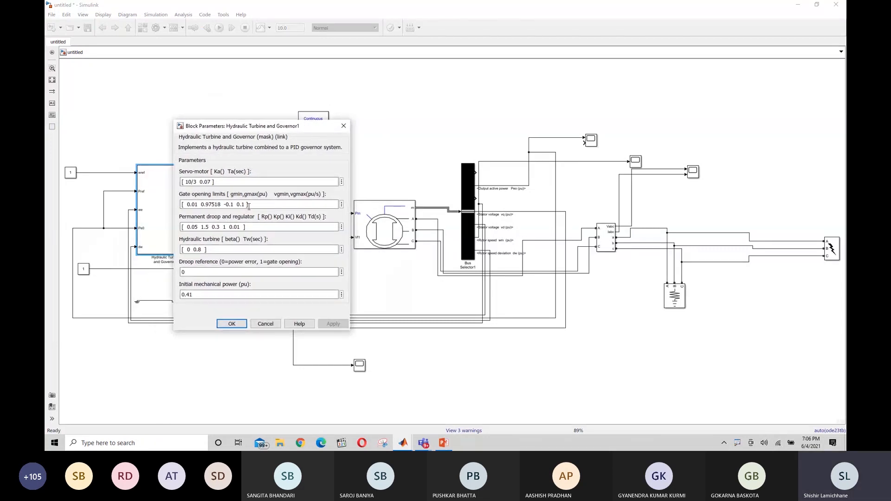
pyautogui.moveTo(314, 126); pyautogui.dragTo(356, 117)
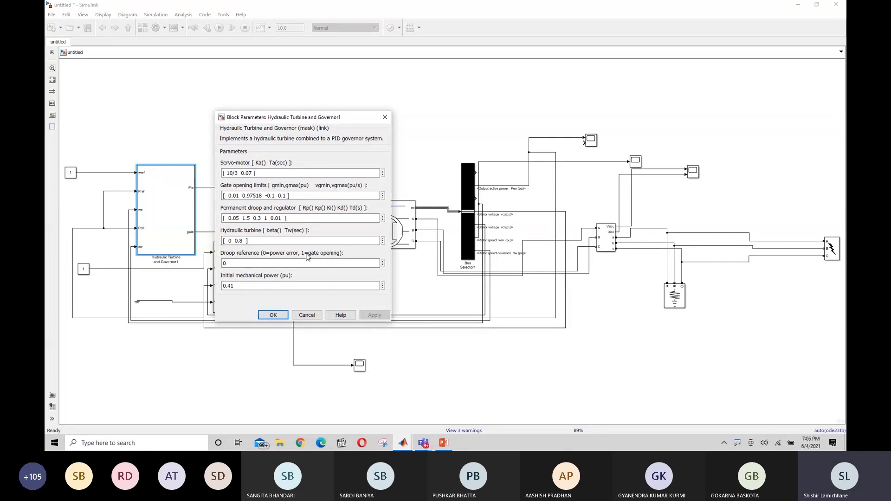
# - Examine the permanent droop and regulator setting of the Hydraulic Turbine and Governor1 block
pyautogui.moveTo(222, 209); pyautogui.dragTo(236, 211)
pyautogui.click(236, 211)
pyautogui.click(234, 220)
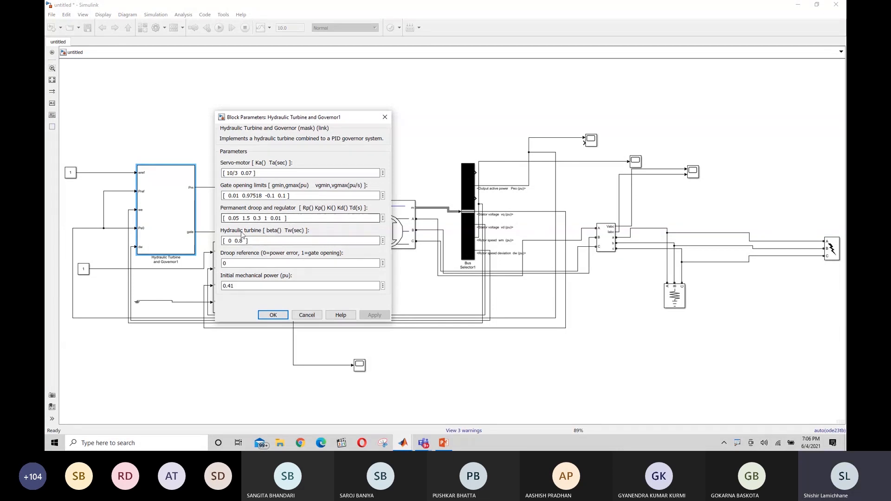
pyautogui.moveTo(223, 219); pyautogui.dragTo(301, 223)
pyautogui.click(300, 223)
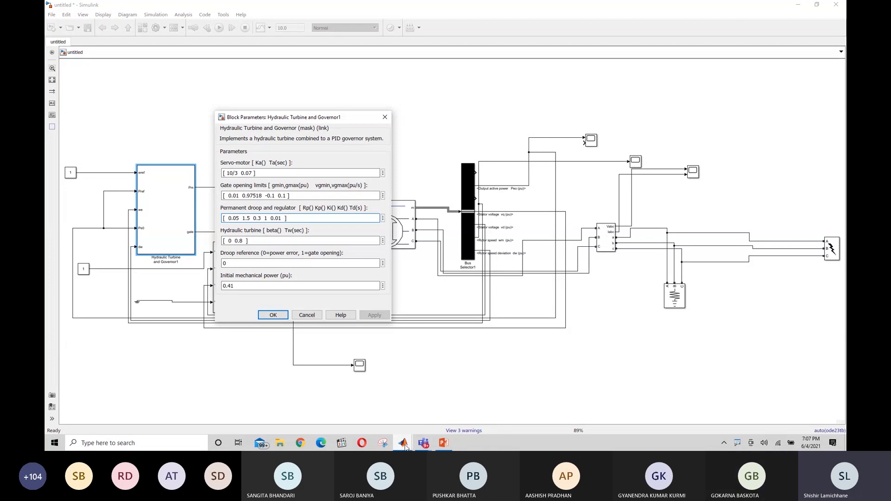
# - Open the Hydraulic Turbine and Governor parameters in the untitled2 model and place the Governor1 parameters beside them for comparison
pyautogui.moveTo(409, 445)
pyautogui.moveTo(592, 403)
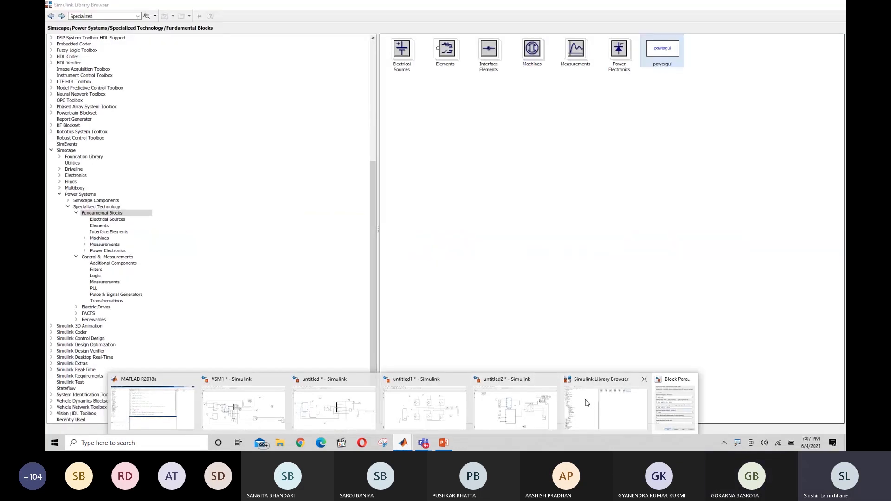
pyautogui.click(515, 408)
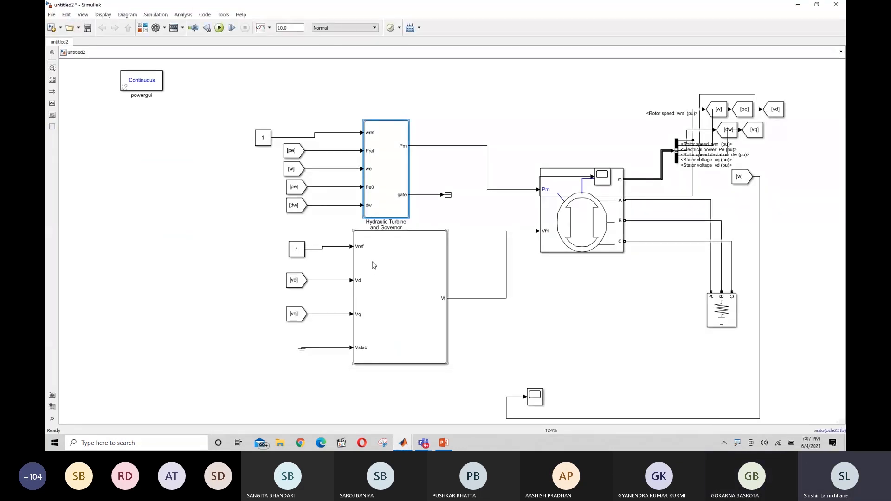
pyautogui.doubleClick(378, 196)
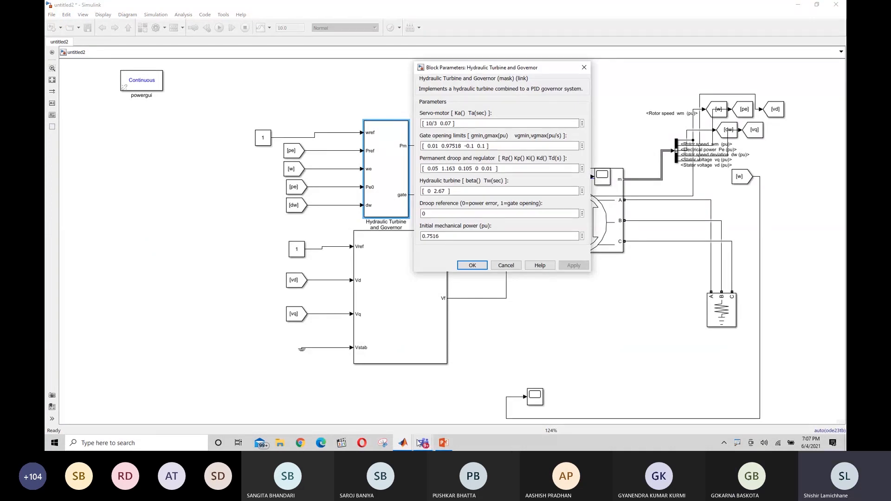
pyautogui.moveTo(408, 442)
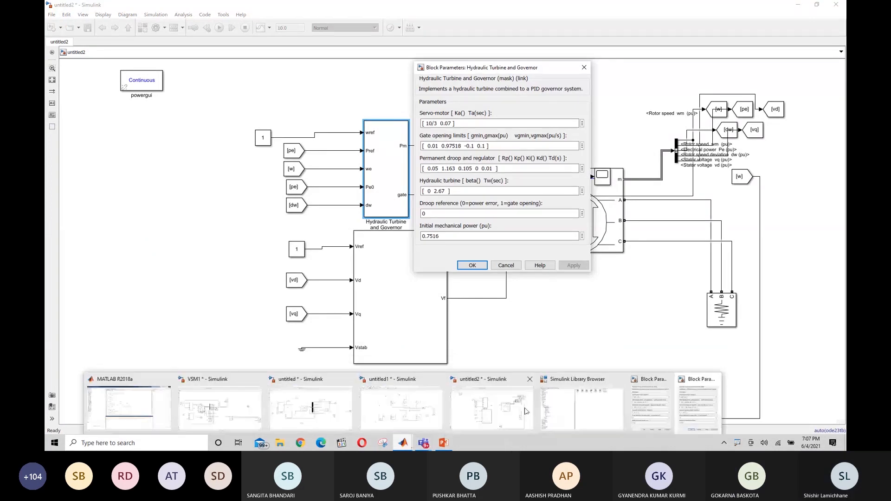
pyautogui.moveTo(649, 405)
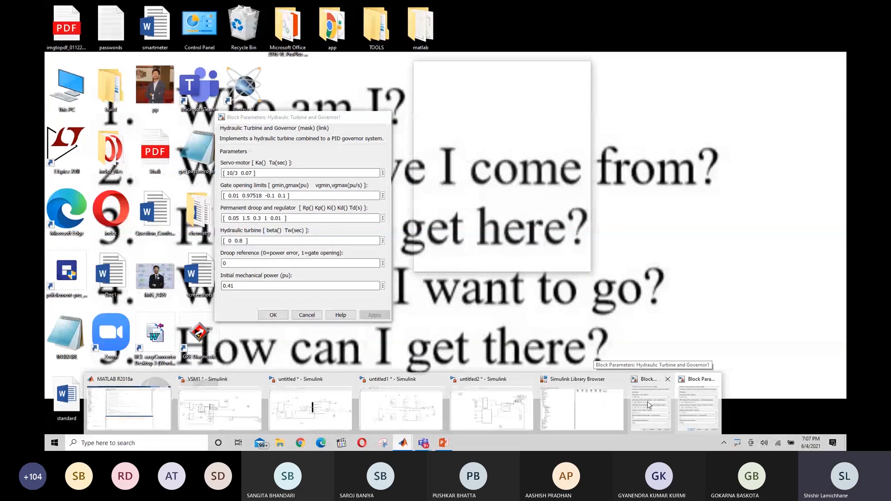
pyautogui.click(649, 405)
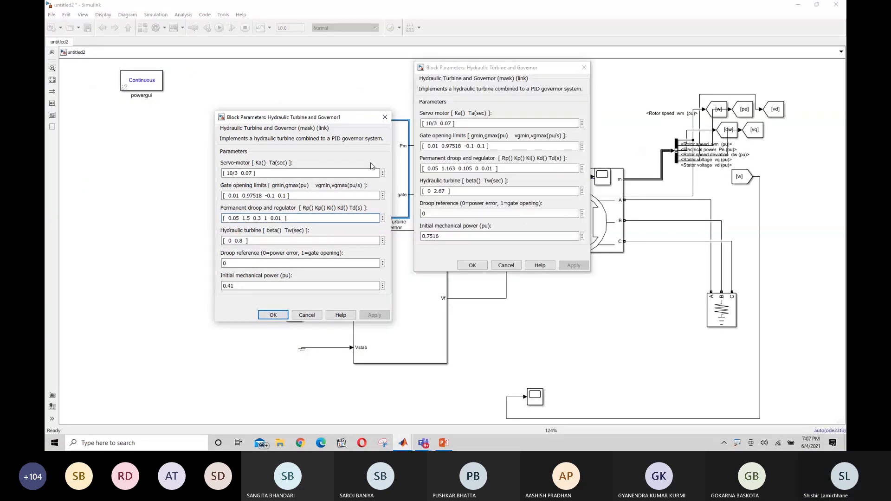
pyautogui.moveTo(355, 119); pyautogui.dragTo(363, 66)
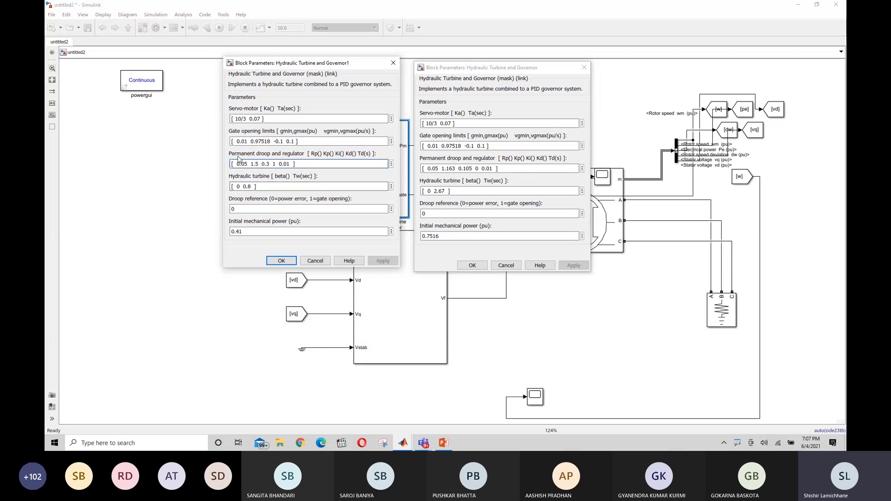
# - Examine the individual permanent droop and PID regulator values of Hydraulic Turbine and Governor1 against the other governor block
pyautogui.moveTo(232, 153); pyautogui.dragTo(254, 156)
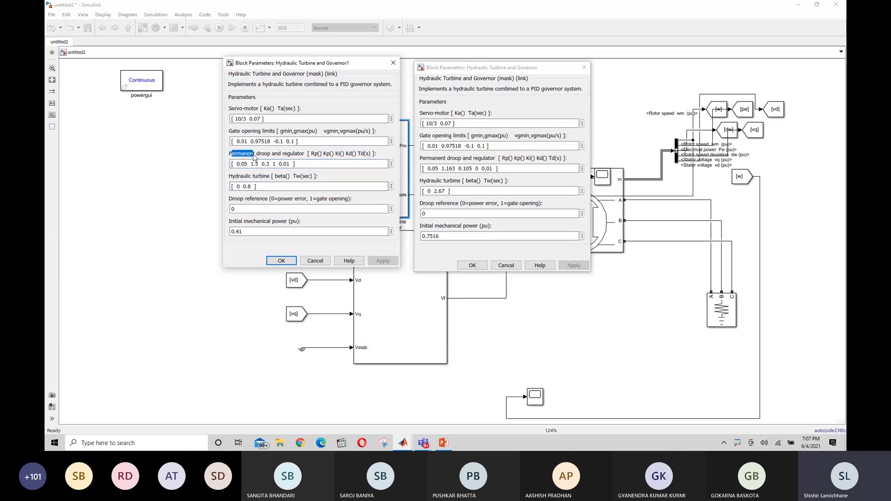
pyautogui.click(254, 156)
pyautogui.click(247, 164)
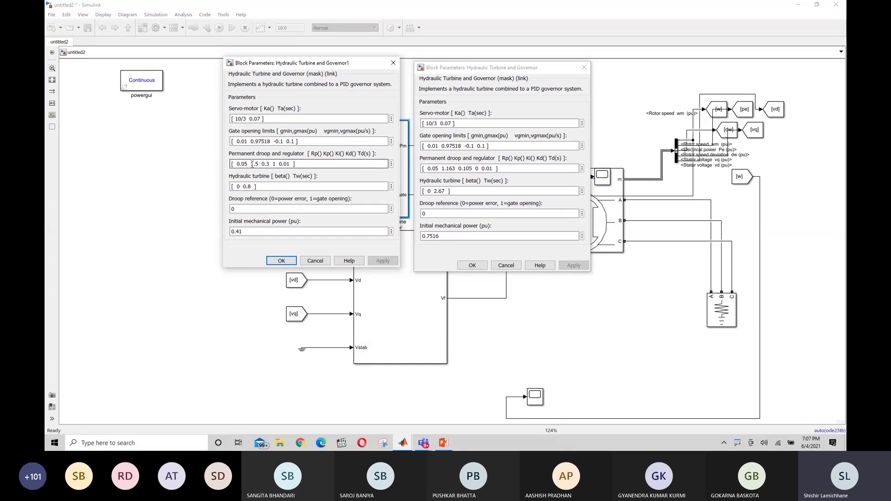
pyautogui.tripleClick(253, 164)
pyautogui.click(254, 164)
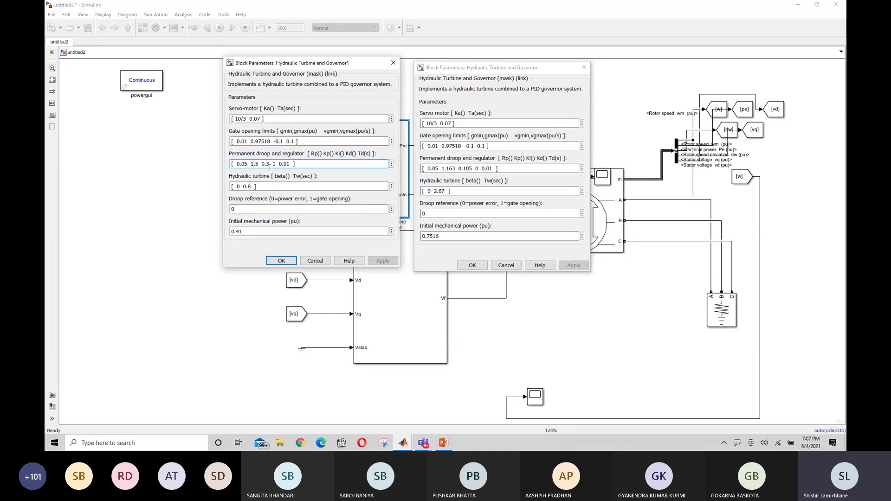
pyautogui.write('.')
# - Compare the hydraulic turbine beta and Tw values between the two governor blocks
pyautogui.tripleClick(246, 186)
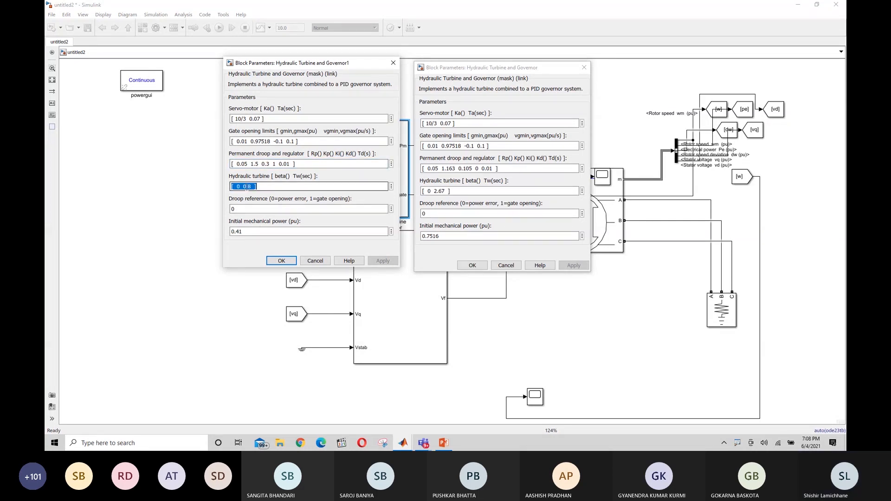
pyautogui.moveTo(247, 187); pyautogui.dragTo(247, 187)
pyautogui.click(247, 187)
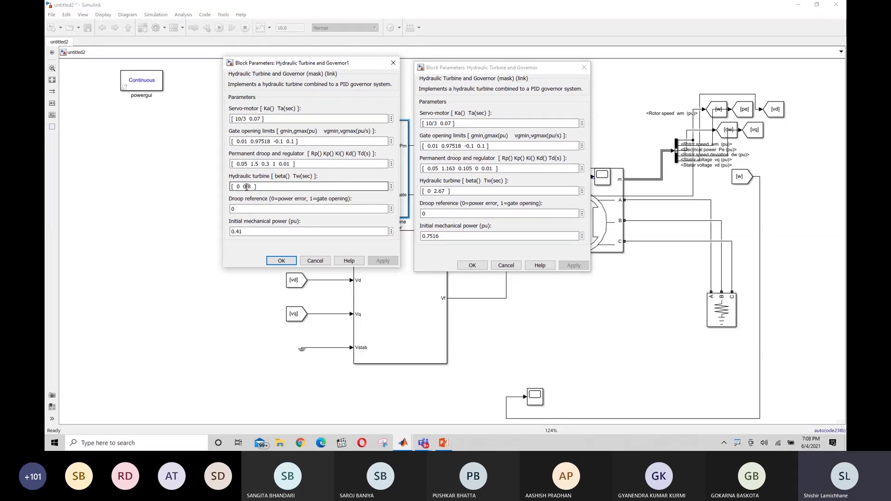
pyautogui.tripleClick(273, 186)
pyautogui.click(279, 189)
pyautogui.moveTo(422, 191); pyautogui.dragTo(441, 192)
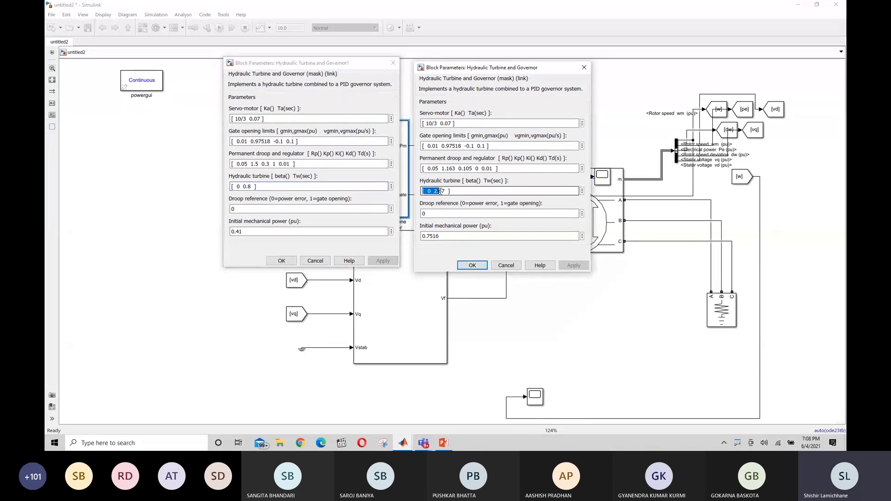
pyautogui.click(441, 191)
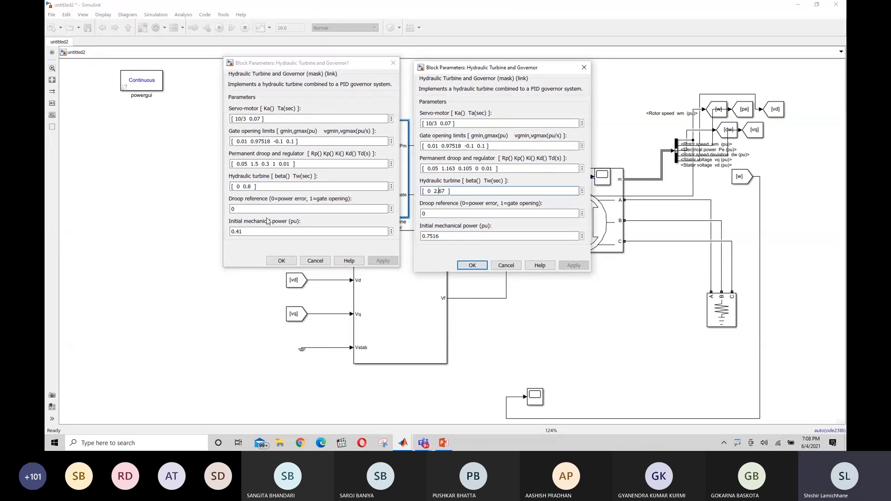
pyautogui.moveTo(434, 191); pyautogui.dragTo(442, 192)
pyautogui.click(442, 191)
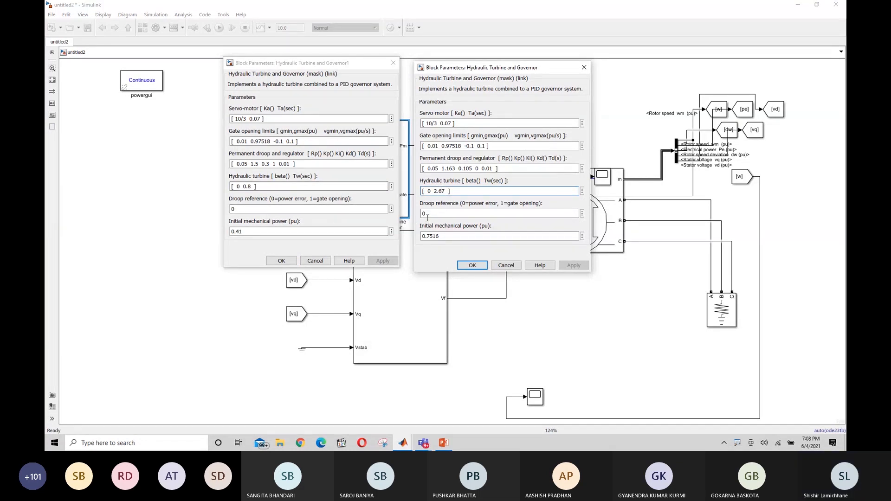
# - Compare the initial mechanical power values of the two governor blocks
pyautogui.doubleClick(444, 236)
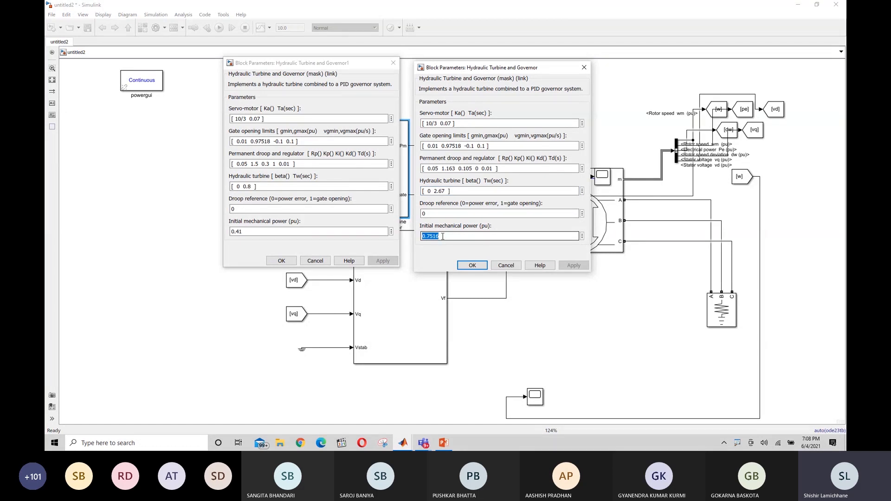
pyautogui.click(247, 231)
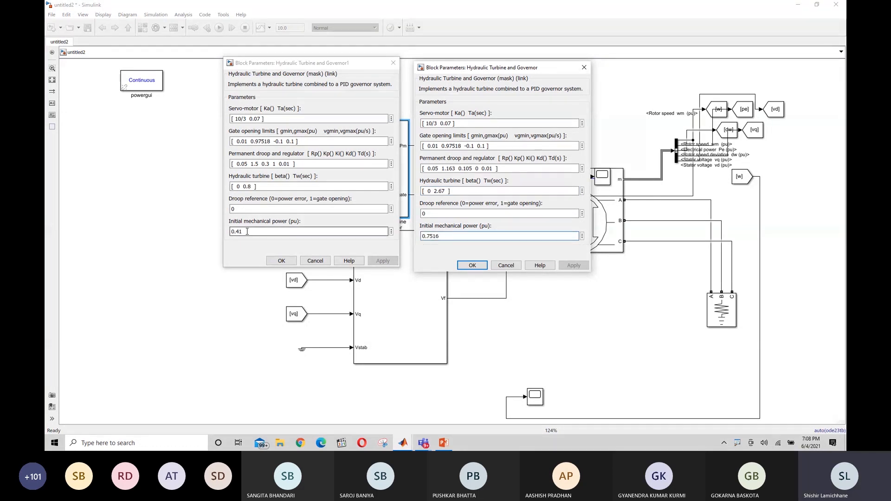
pyautogui.doubleClick(247, 231)
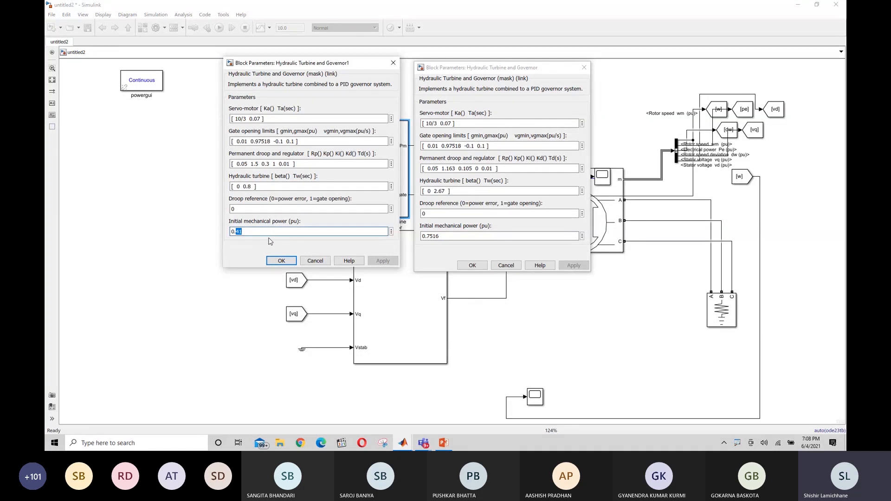
pyautogui.moveTo(423, 443)
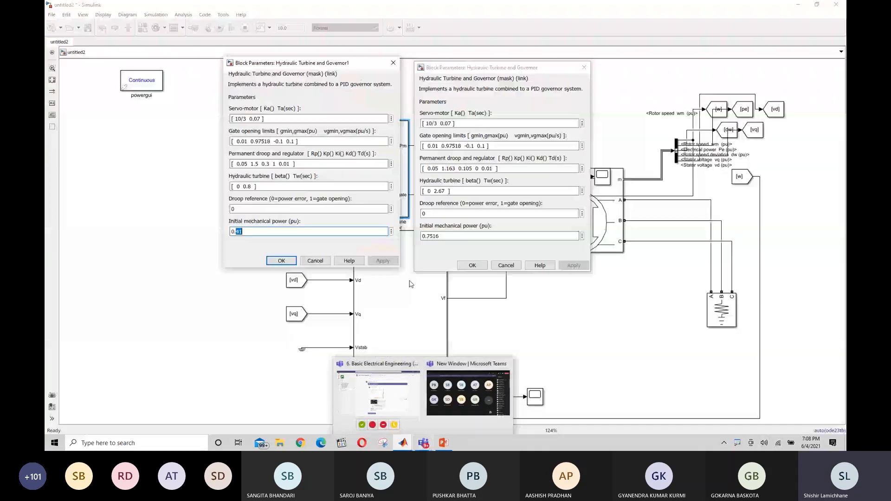
# - Review the hydraulic turbine and the permanent droop and regulator values of Hydraulic Turbine and Governor1 again
pyautogui.tripleClick(290, 187)
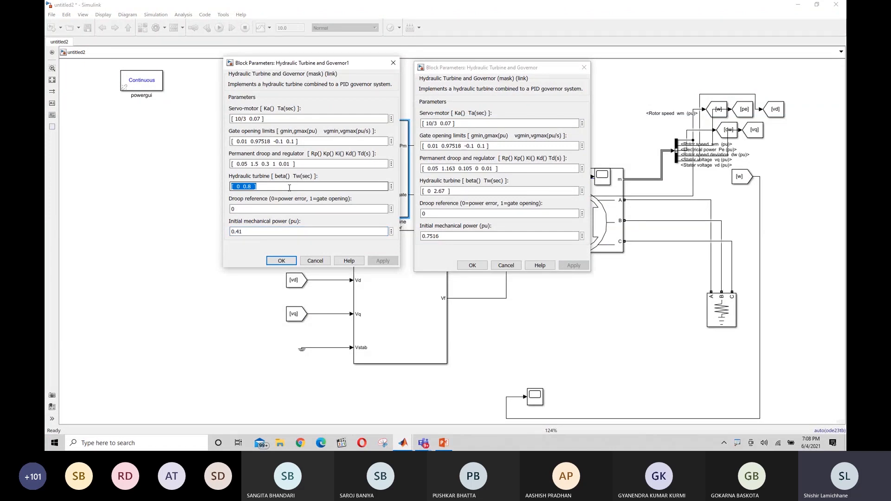
pyautogui.tripleClick(301, 164)
pyautogui.click(301, 165)
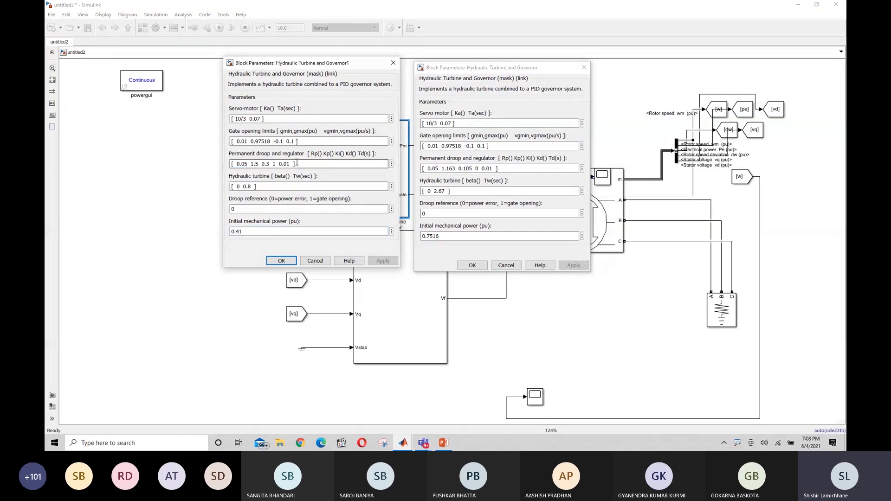
pyautogui.click(244, 187)
pyautogui.tripleClick(244, 187)
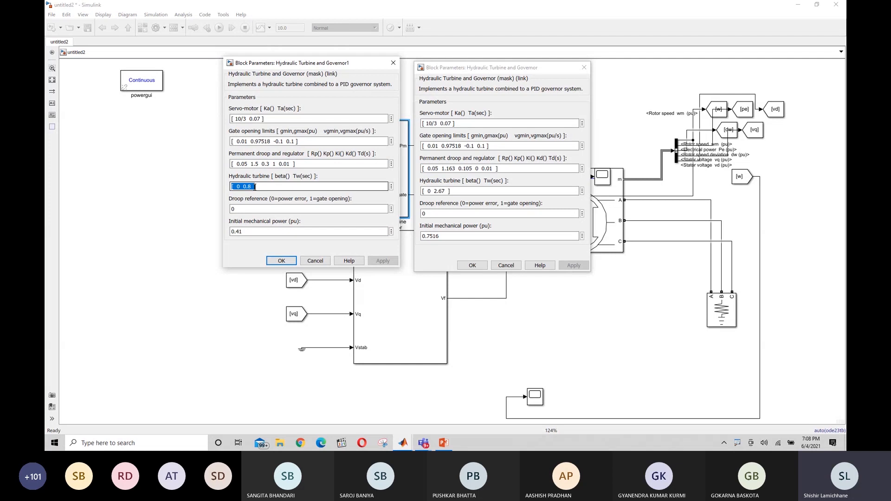
pyautogui.click(255, 188)
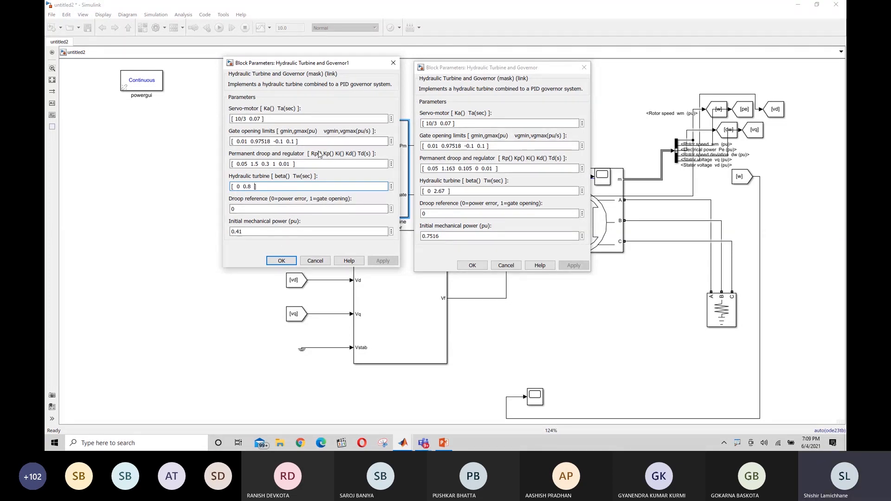
pyautogui.tripleClick(288, 164)
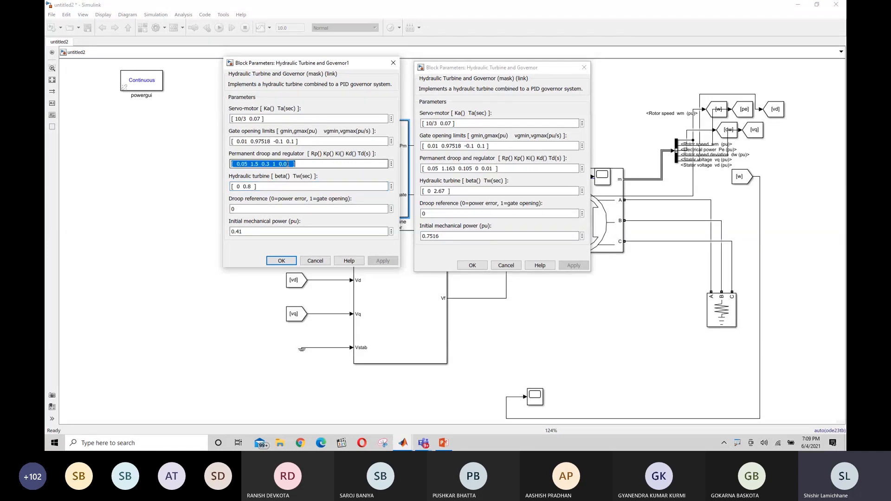
pyautogui.click(289, 164)
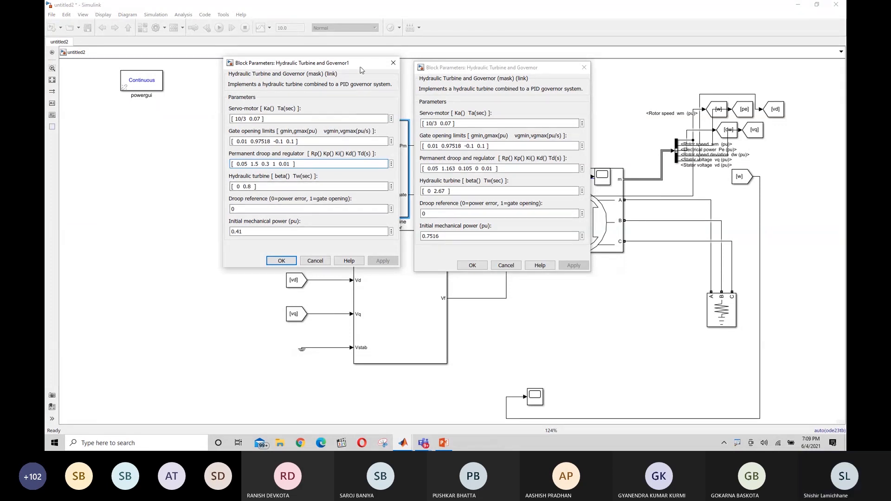
# - Align the Governor1 parameters beside the other governor's, accept both parameter sets and clear the block selection
pyautogui.moveTo(361, 66); pyautogui.dragTo(349, 72)
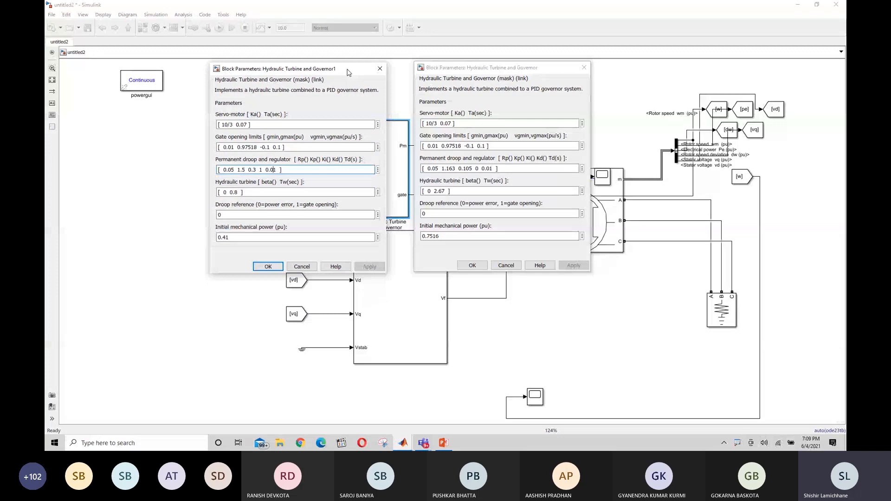
pyautogui.moveTo(348, 72); pyautogui.dragTo(365, 72)
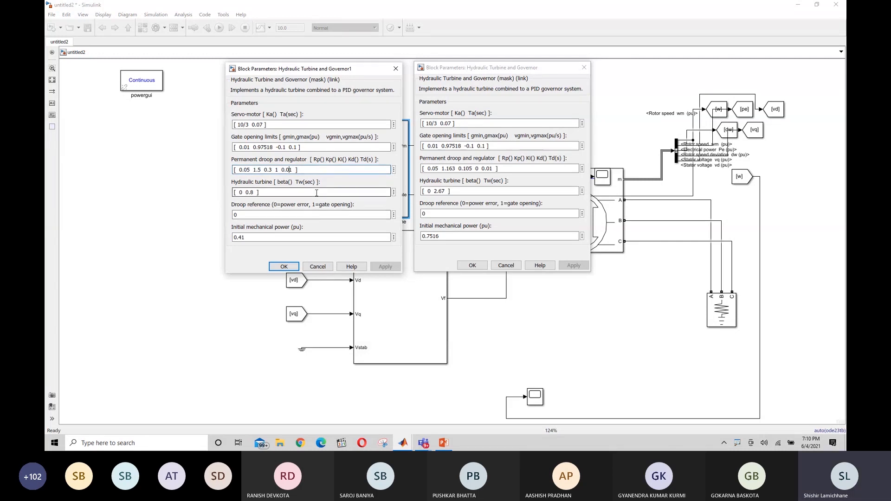
pyautogui.click(284, 266)
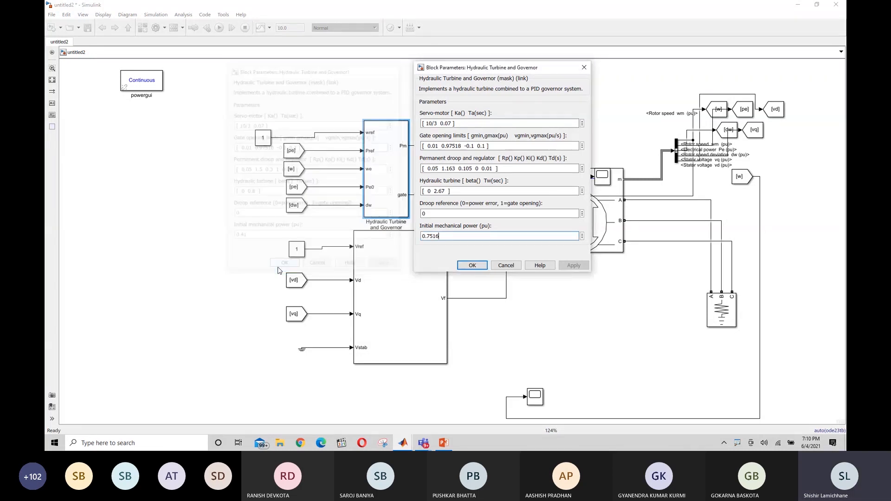
pyautogui.click(474, 268)
pyautogui.click(597, 356)
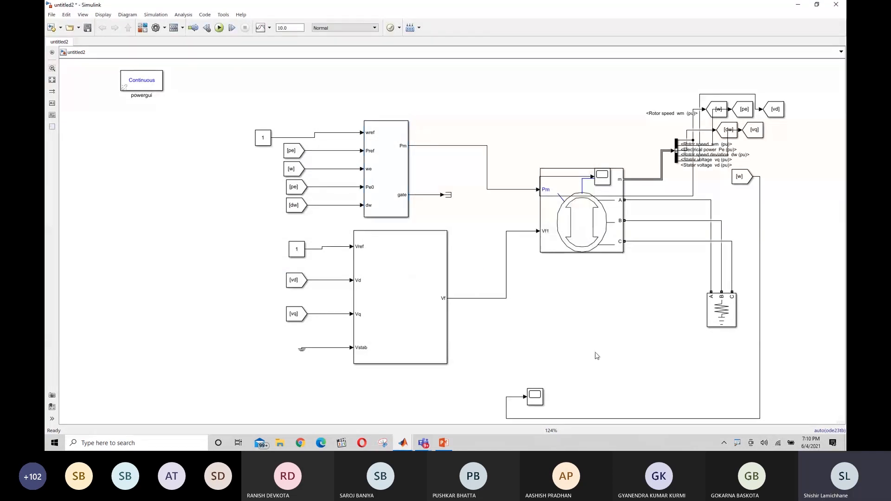
# - Open the parameters of the Excitation System block in untitled2 and of the Excitation System1 block in untitled
pyautogui.click(401, 292)
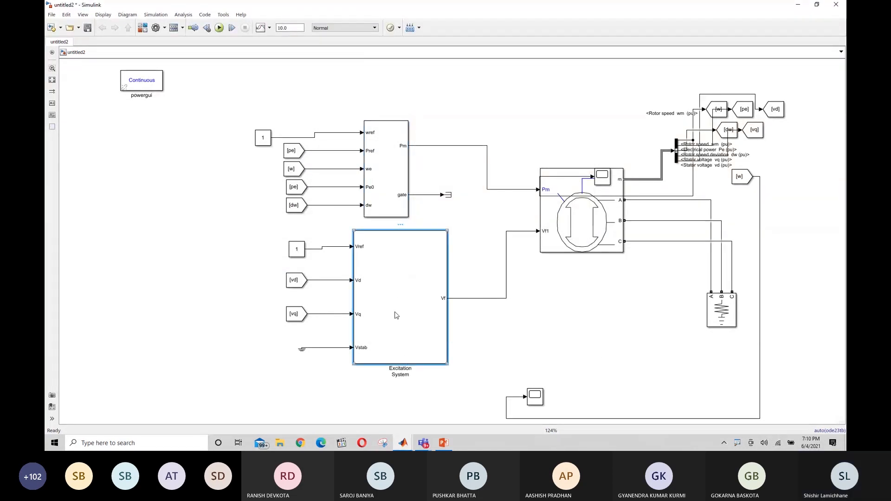
pyautogui.doubleClick(397, 305)
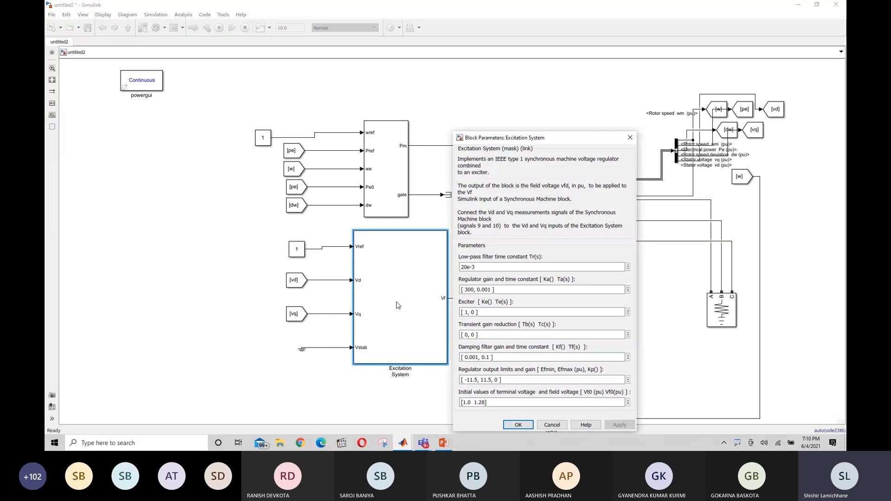
pyautogui.moveTo(566, 139); pyautogui.dragTo(547, 66)
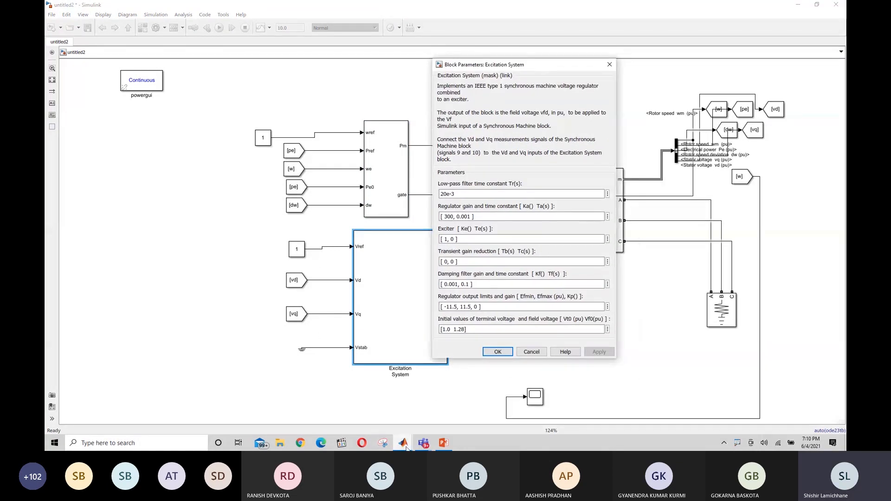
pyautogui.moveTo(404, 447)
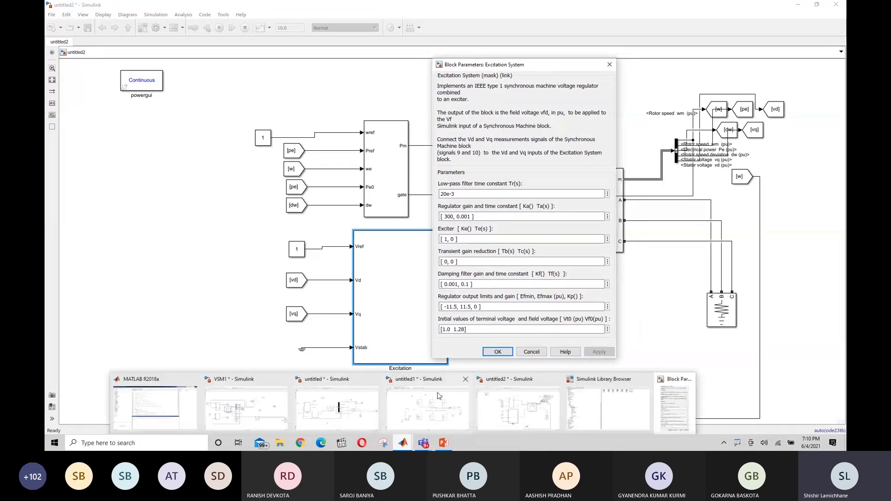
pyautogui.moveTo(438, 396)
pyautogui.click(336, 403)
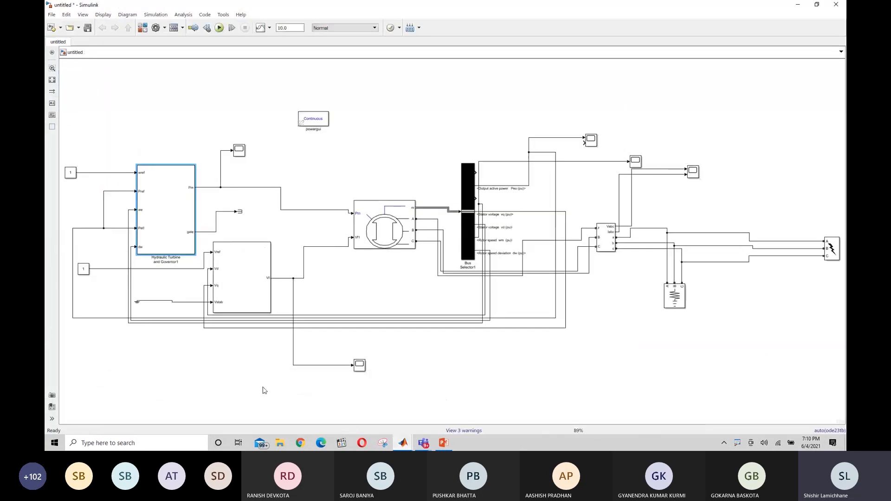
pyautogui.doubleClick(239, 263)
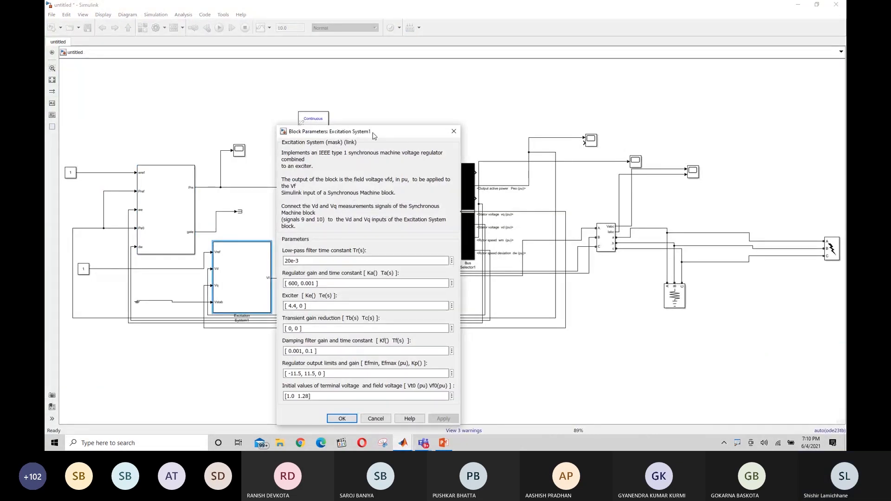
pyautogui.moveTo(381, 135); pyautogui.dragTo(344, 75)
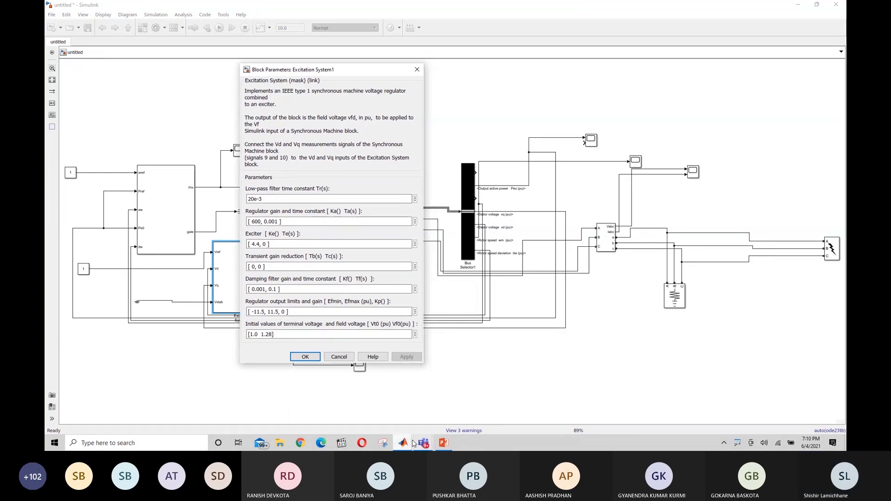
# - Arrange the Excitation System1 and Excitation System parameter dialogs side by side without overlap for comparison
pyautogui.moveTo(406, 445)
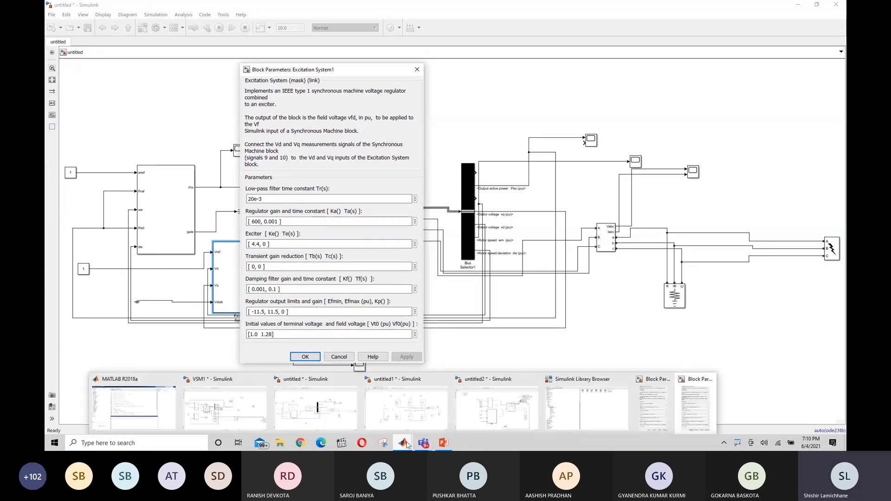
pyautogui.click(689, 404)
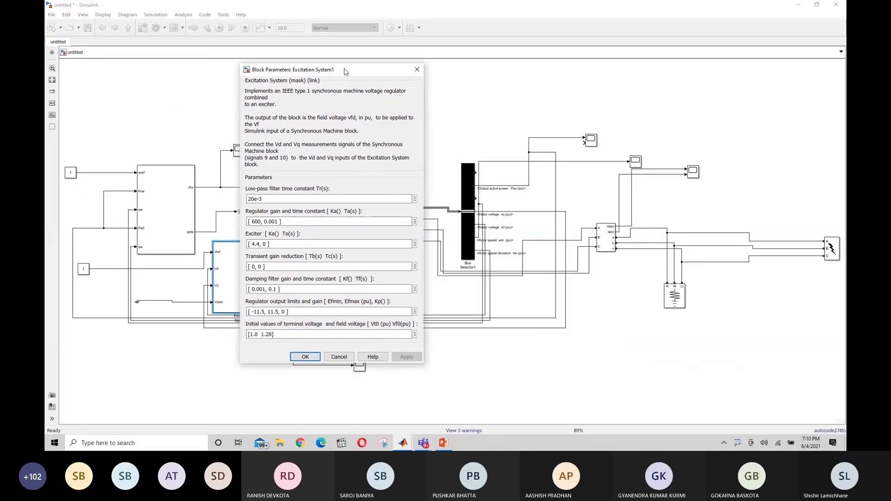
pyautogui.moveTo(346, 70); pyautogui.dragTo(366, 69)
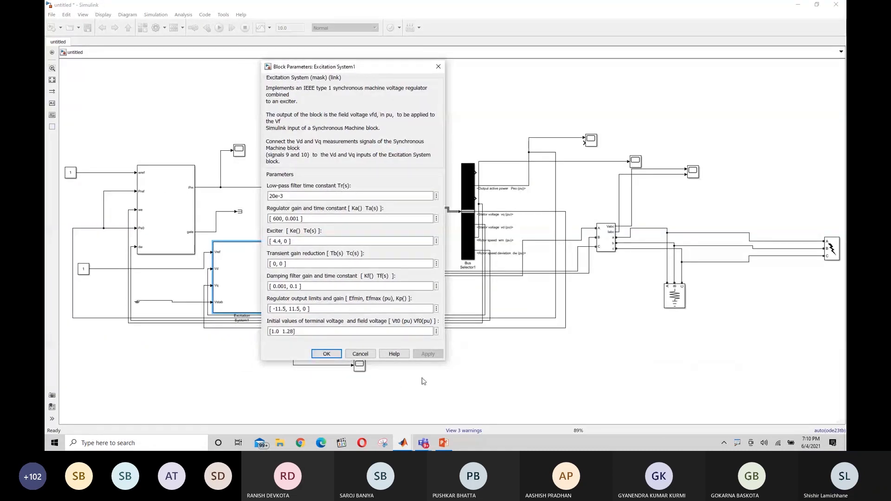
pyautogui.moveTo(403, 443)
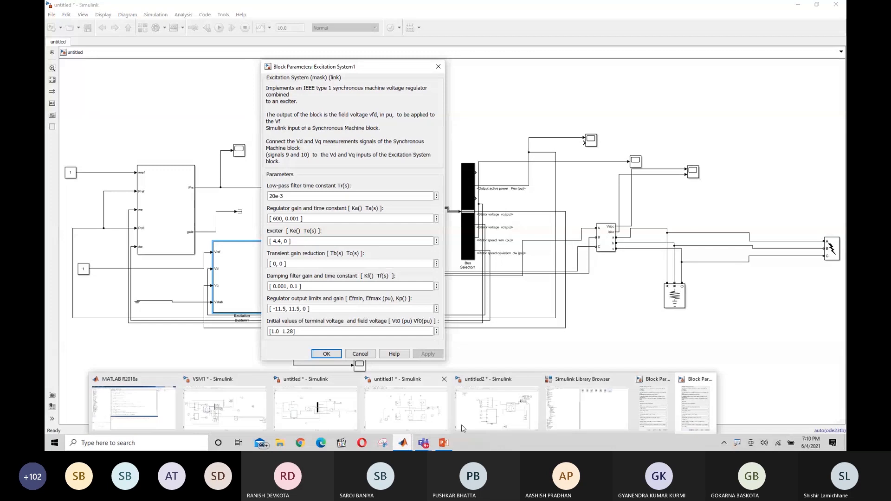
pyautogui.click(657, 405)
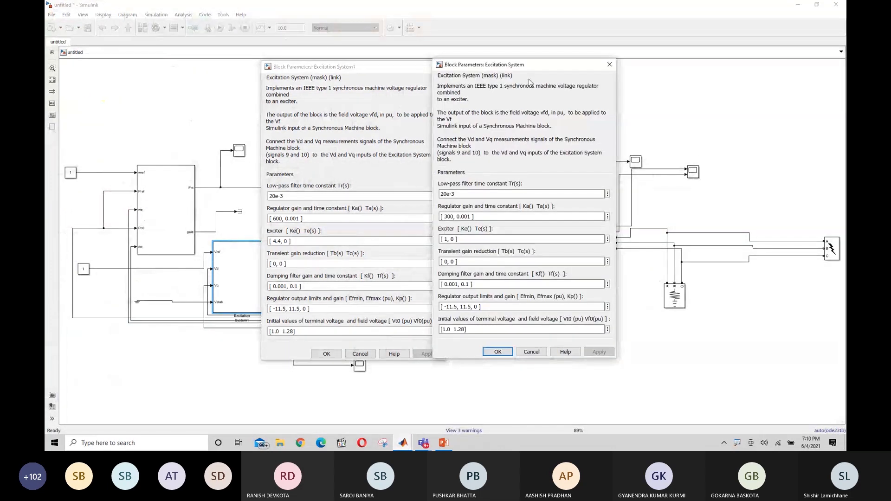
pyautogui.moveTo(576, 65); pyautogui.dragTo(575, 65)
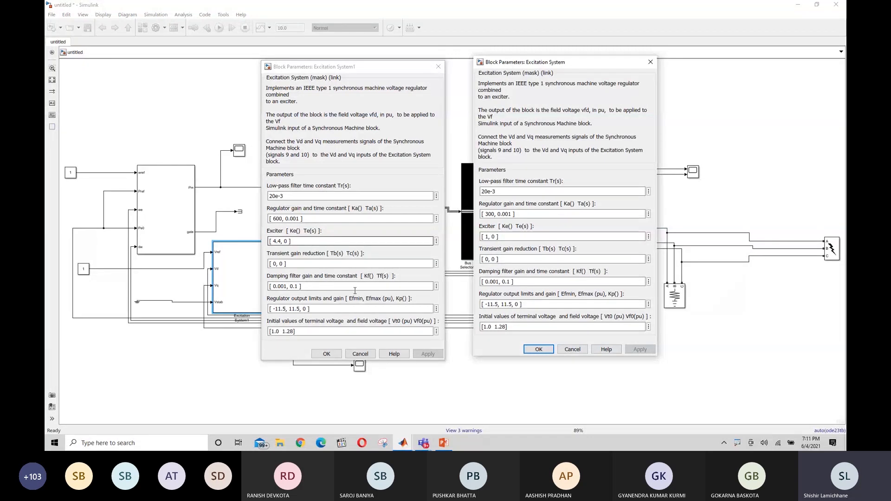
pyautogui.click(376, 68)
pyautogui.moveTo(376, 69); pyautogui.dragTo(350, 66)
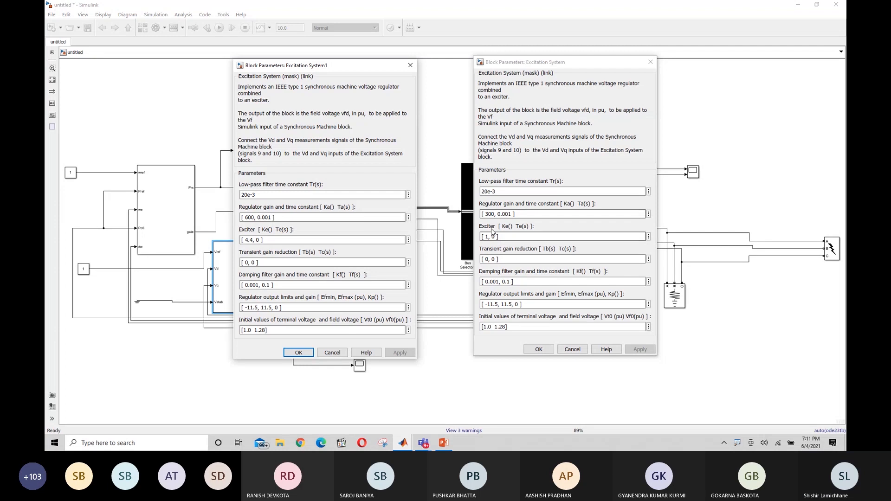
# - Compare the exciter gain Ke of the Excitation System block with that of Excitation System1
pyautogui.click(493, 229)
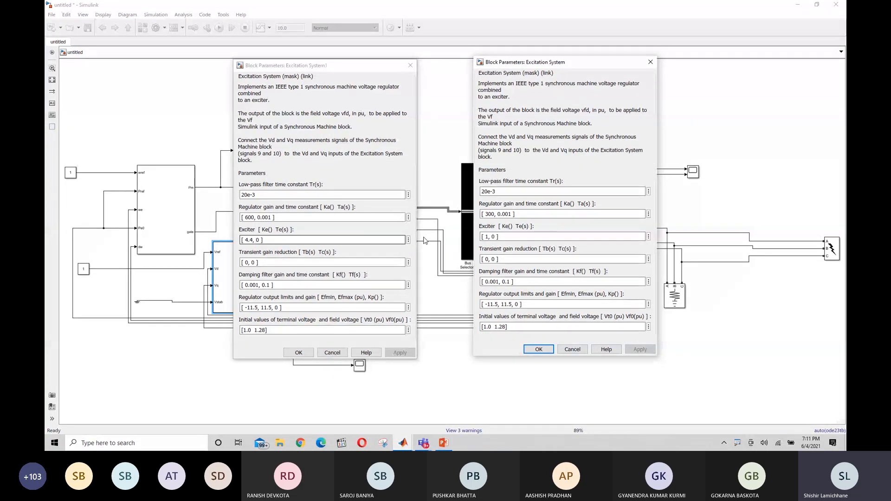
pyautogui.click(487, 236)
pyautogui.doubleClick(486, 237)
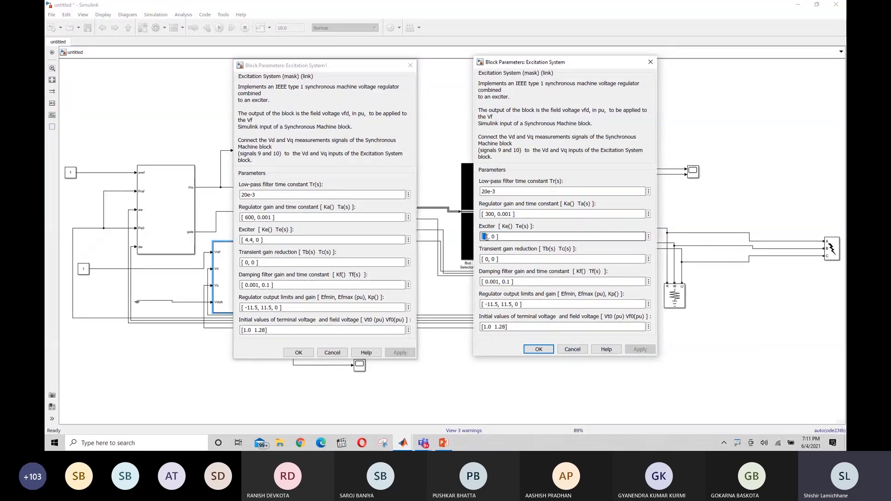
pyautogui.click(487, 237)
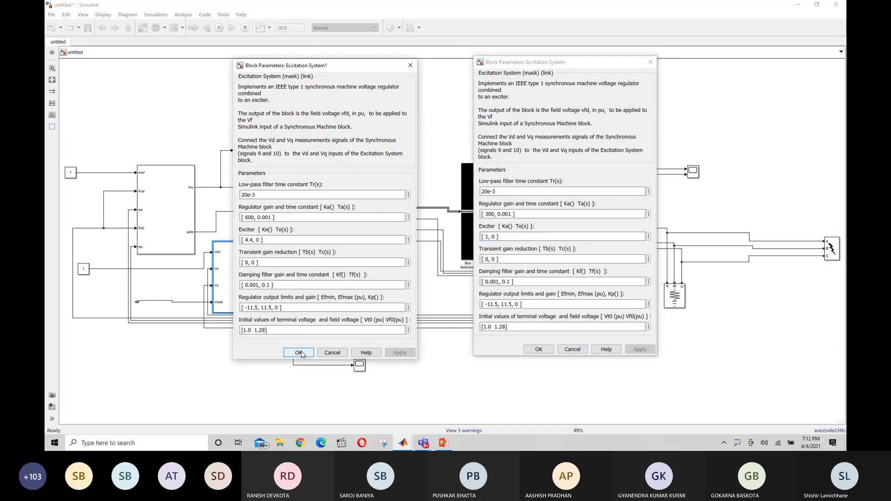
# - Accept both excitation system parameter sets and clear the block selection
pyautogui.click(300, 353)
pyautogui.click(539, 350)
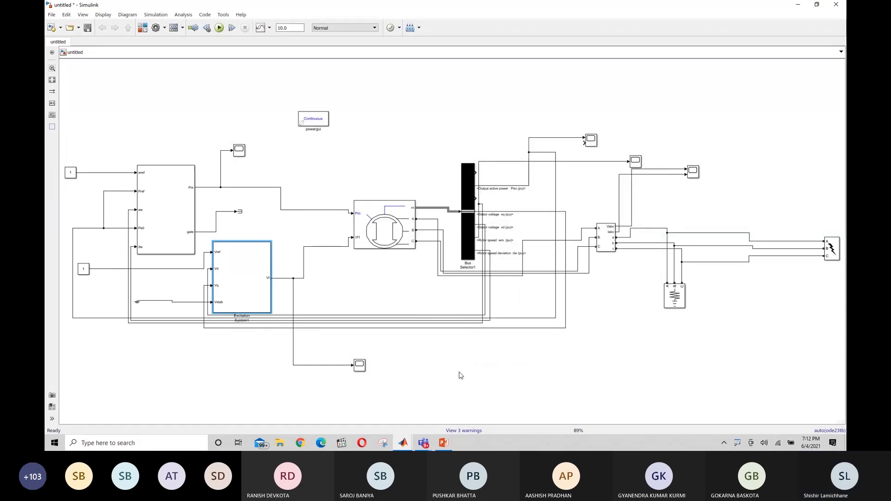
pyautogui.click(478, 397)
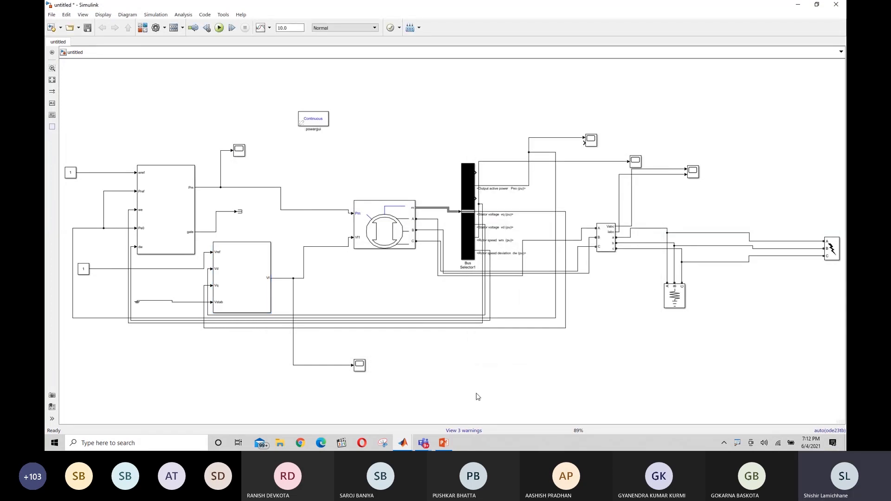
# - Open the electrical parameters of the synchronous machine blocks in untitled and untitled2
pyautogui.click(394, 236)
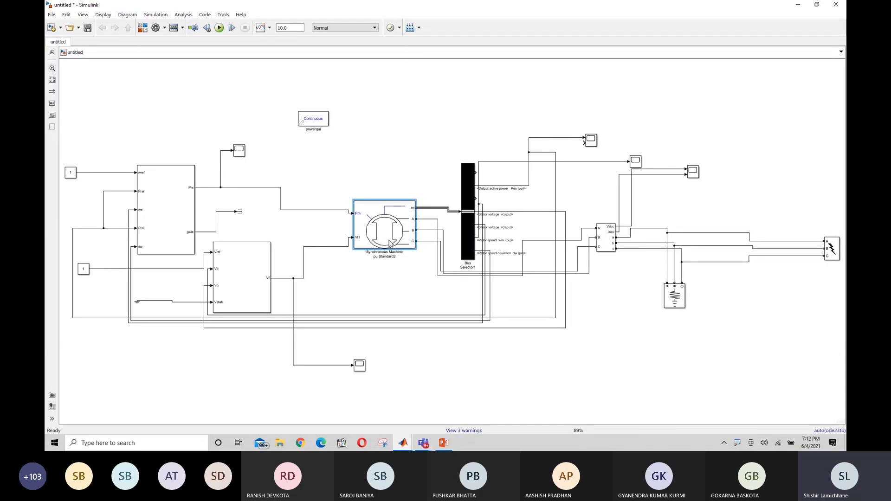
pyautogui.doubleClick(390, 244)
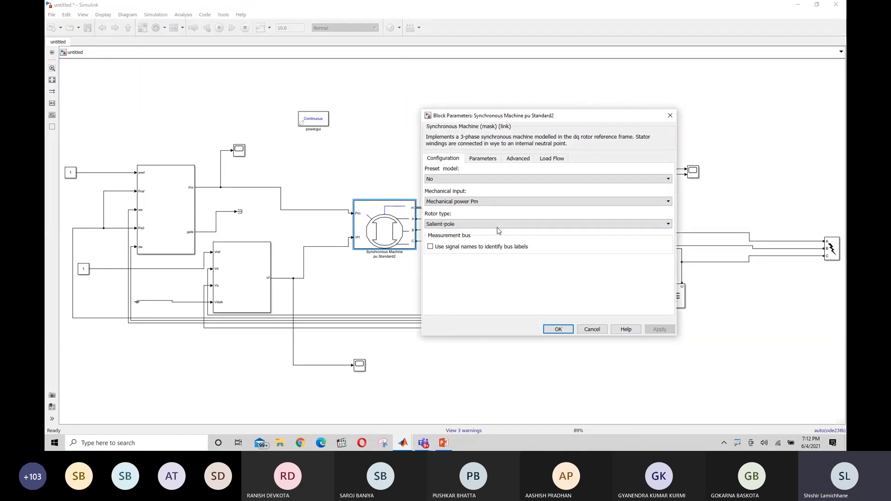
pyautogui.click(484, 159)
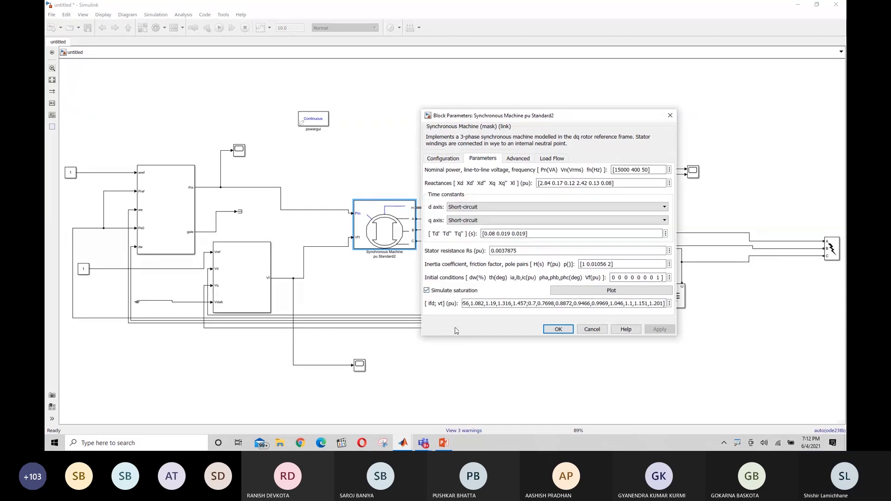
pyautogui.moveTo(403, 445)
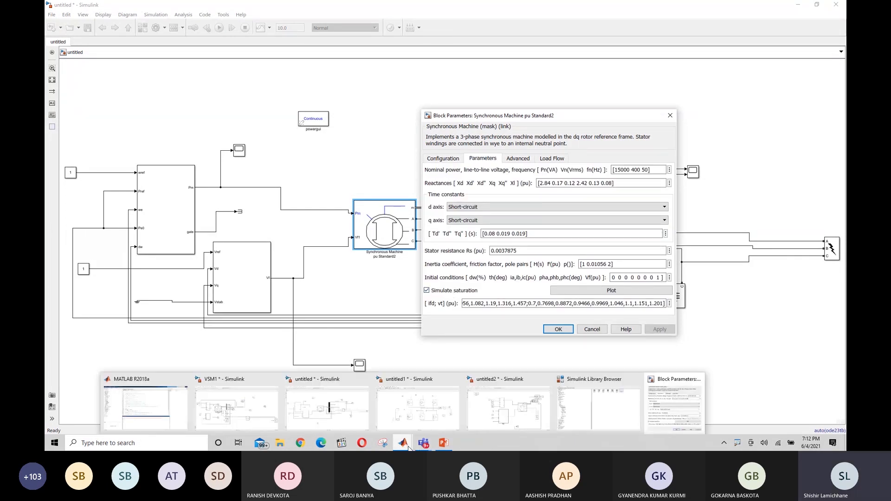
pyautogui.click(527, 407)
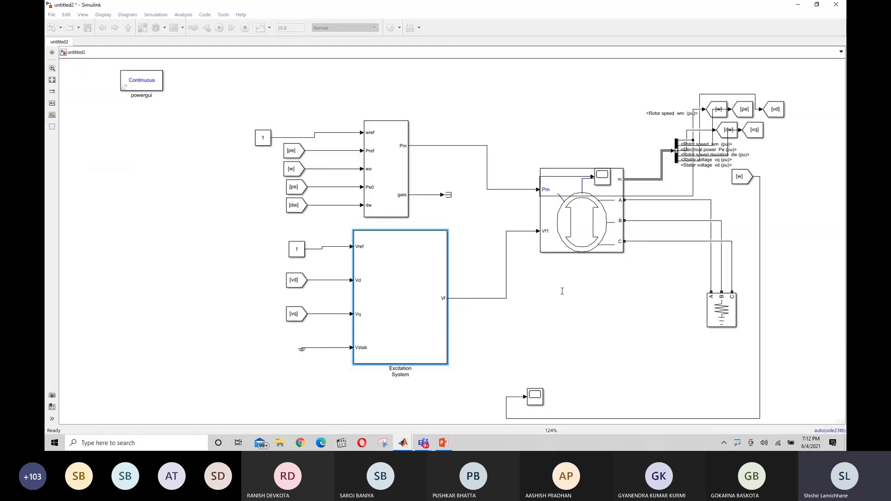
pyautogui.doubleClick(575, 225)
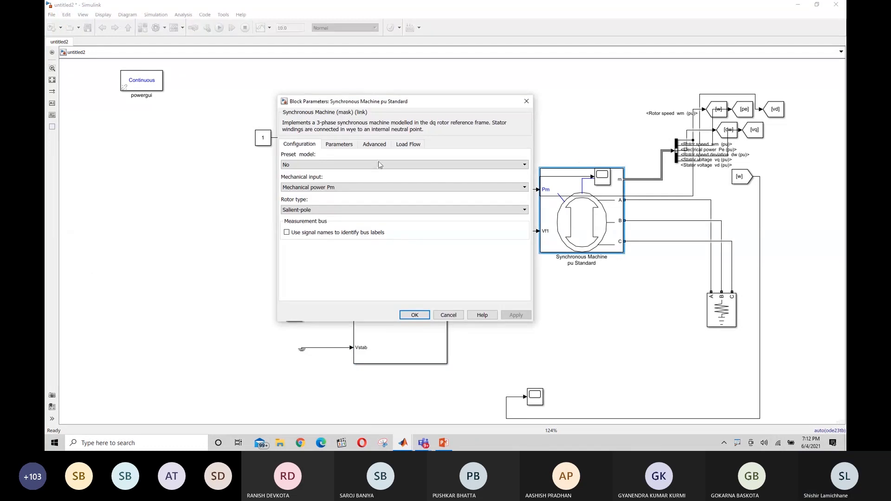
pyautogui.click(342, 145)
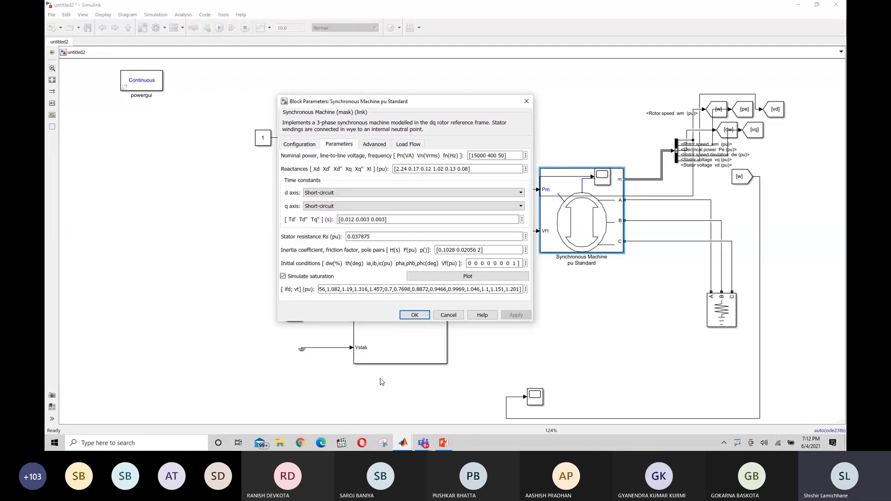
# - Place the Synchronous Machine pu Standard and pu Standard2 parameter dialogs side by side
pyautogui.moveTo(405, 448)
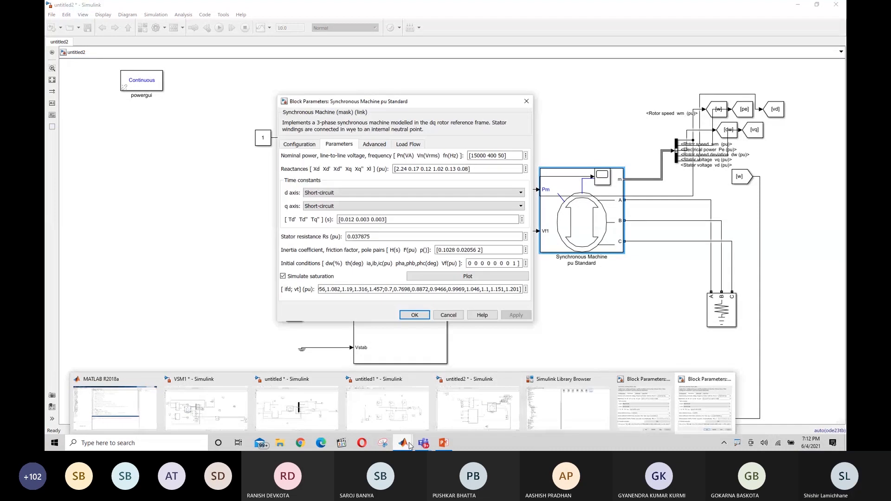
pyautogui.click(706, 409)
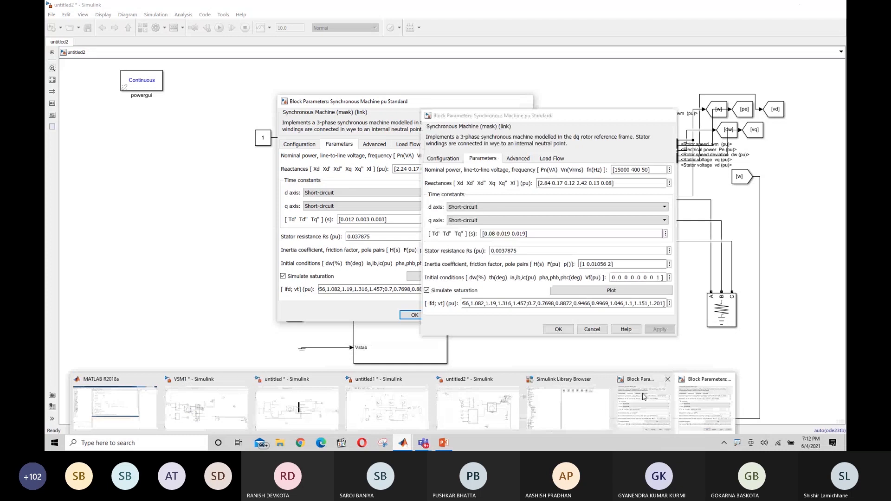
pyautogui.click(644, 397)
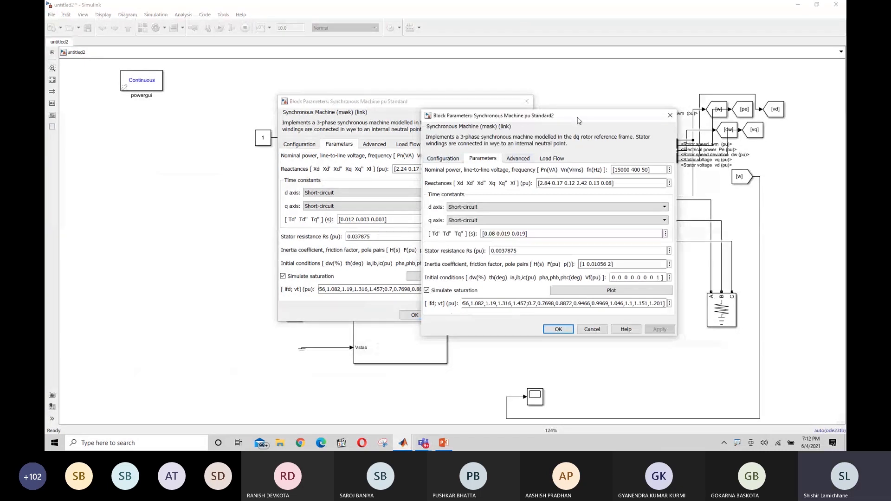
pyautogui.moveTo(579, 120); pyautogui.dragTo(660, 95)
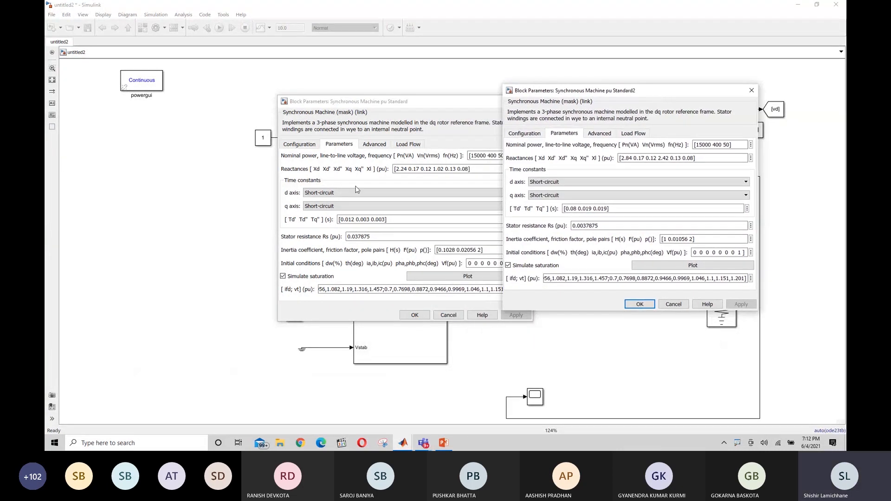
pyautogui.moveTo(464, 102); pyautogui.dragTo(381, 101)
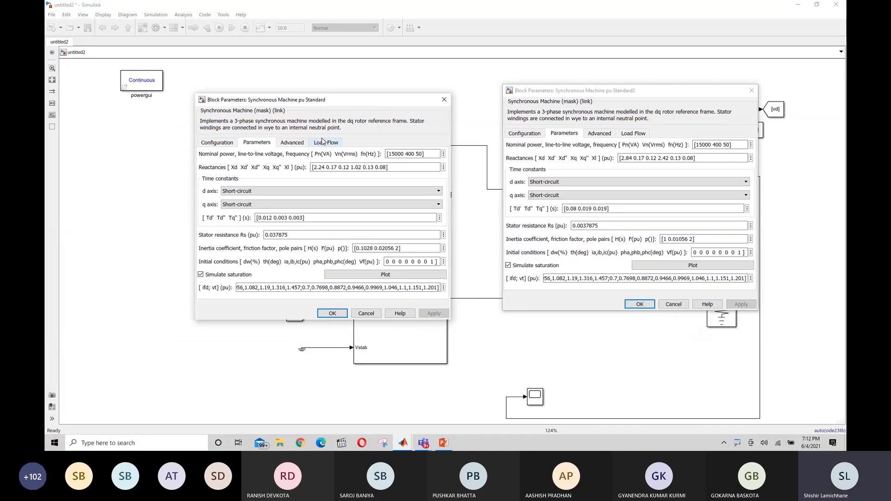
# - Compare the reactances of Synchronous Machine pu Standard with those of pu Standard2
pyautogui.click(322, 167)
pyautogui.click(321, 167)
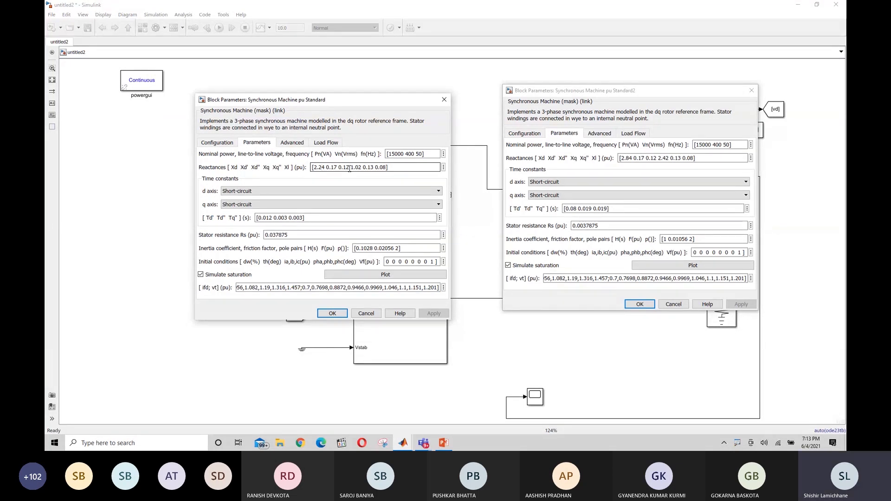
pyautogui.moveTo(621, 158); pyautogui.dragTo(672, 158)
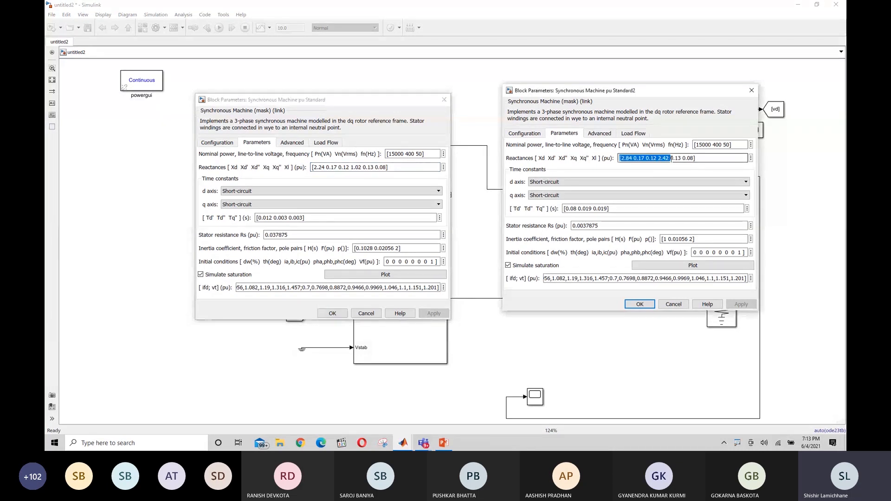
pyautogui.click(672, 158)
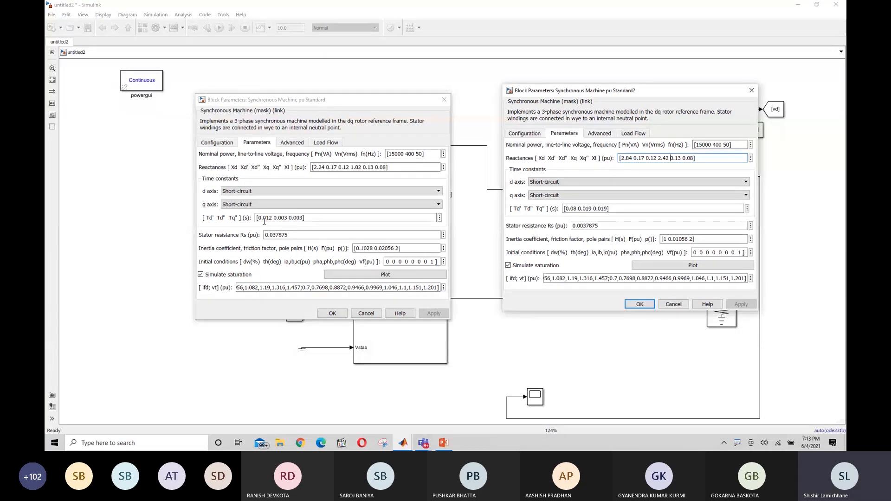
# - Examine the time constants and inertia coefficient of Synchronous Machine pu Standard against those of pu Standard2
pyautogui.click(272, 218)
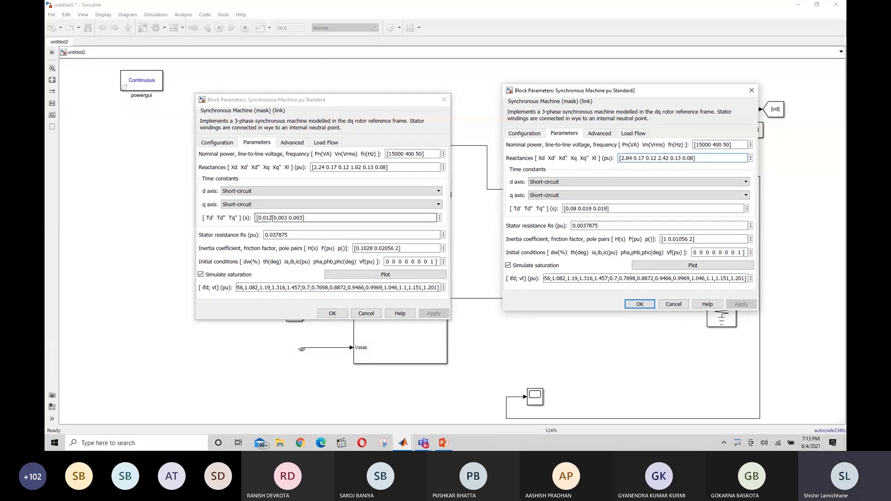
pyautogui.click(270, 217)
pyautogui.doubleClick(267, 218)
pyautogui.click(273, 218)
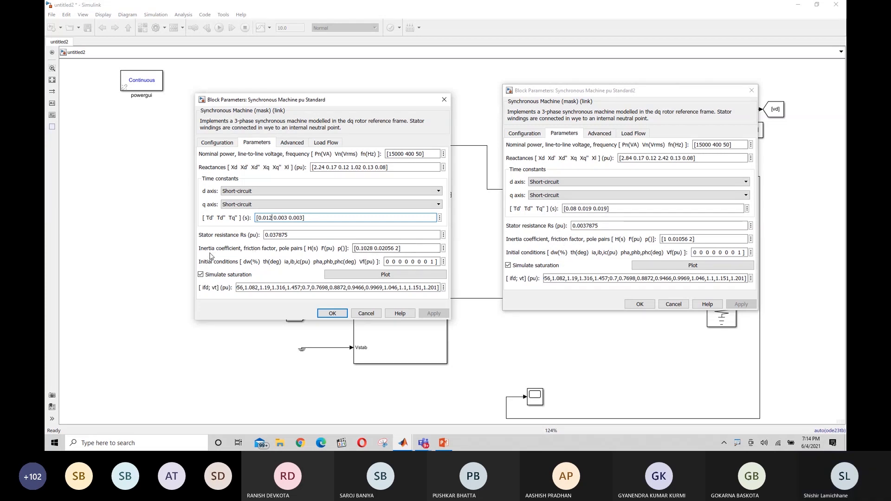
pyautogui.moveTo(201, 253); pyautogui.dragTo(241, 255)
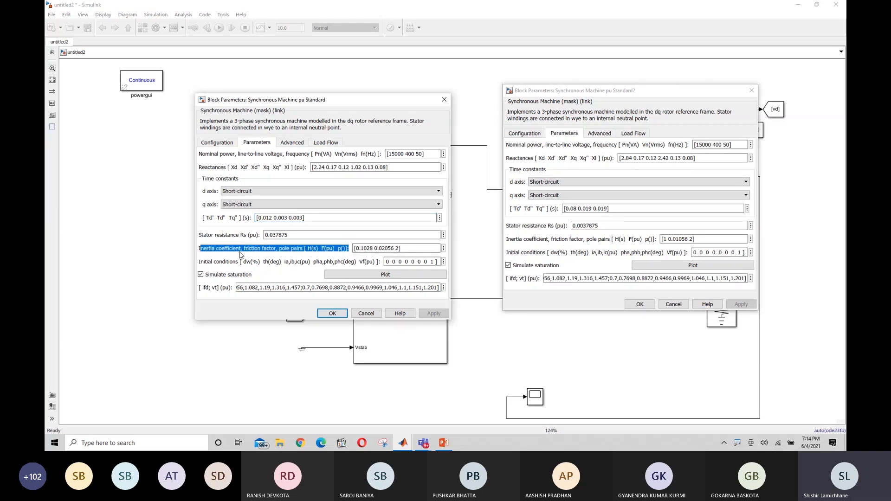
pyautogui.click(241, 255)
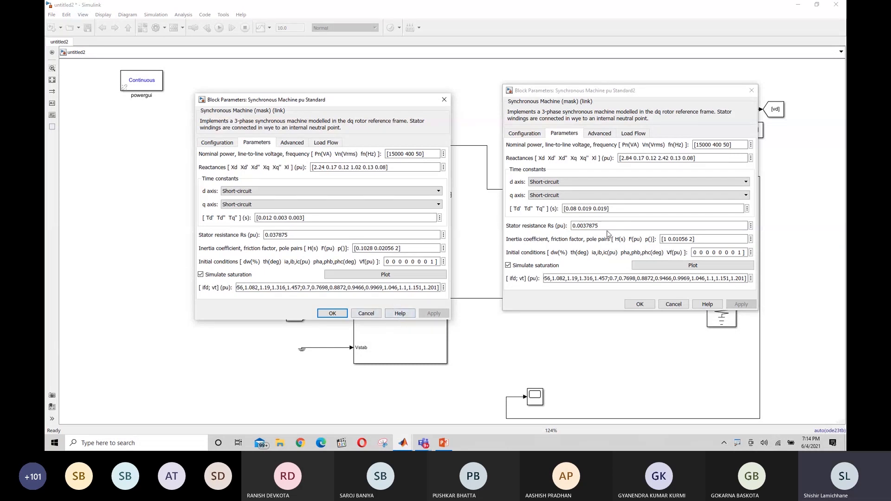
# - Accept both synchronous machine parameter sets and clear the block selection in untitled2
pyautogui.click(633, 306)
pyautogui.click(333, 313)
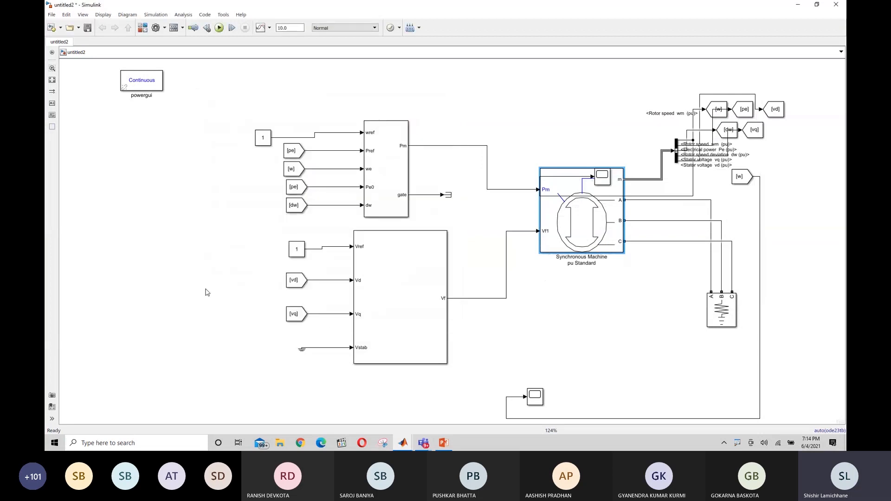
pyautogui.click(207, 292)
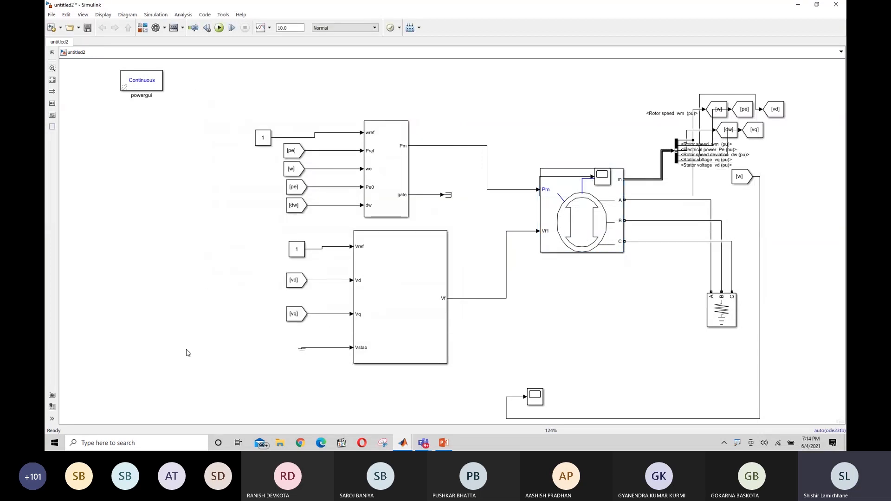
# - Review the electrical parameters of the synchronous machine in untitled2 and close its dialog
pyautogui.click(574, 219)
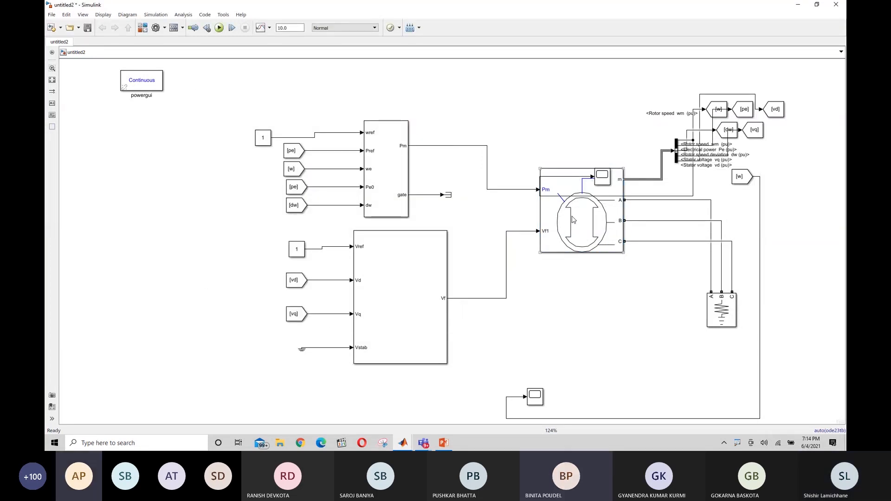
pyautogui.doubleClick(574, 220)
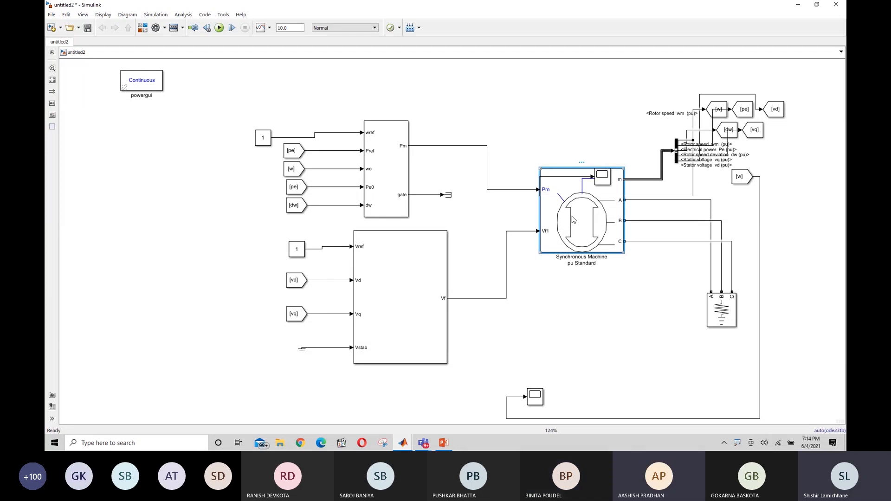
pyautogui.click(339, 145)
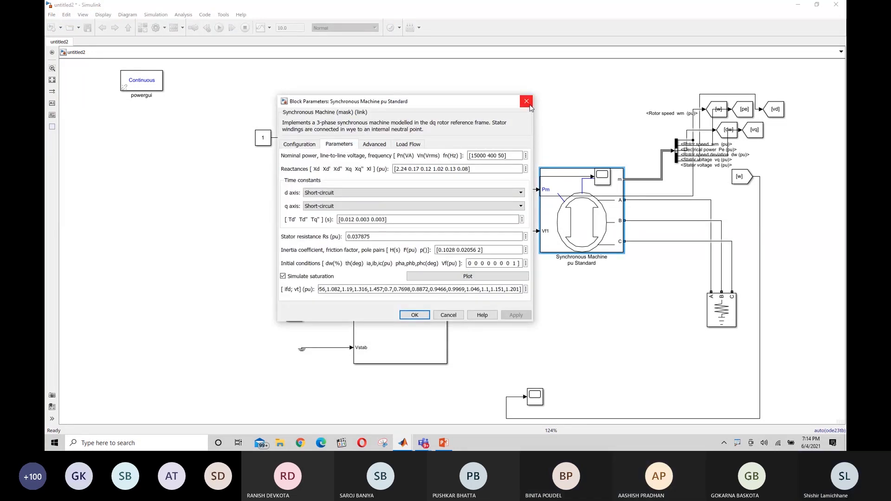
pyautogui.click(527, 101)
# - Switch to the untitled model and open the electrical parameters of Synchronous Machine pu Standard2
pyautogui.moveTo(403, 443)
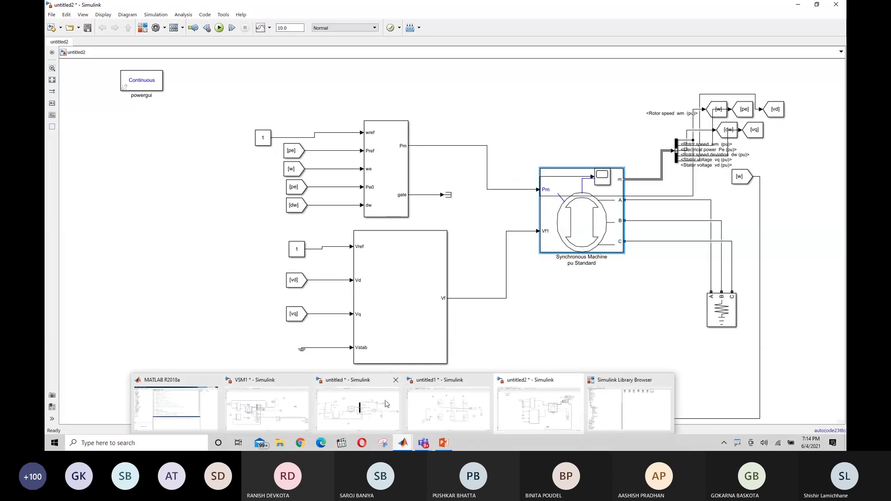
pyautogui.moveTo(433, 405)
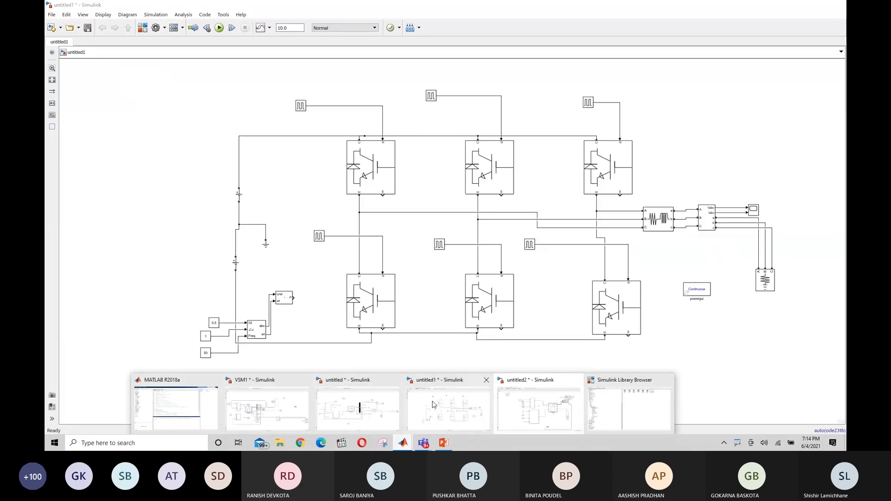
pyautogui.click(362, 409)
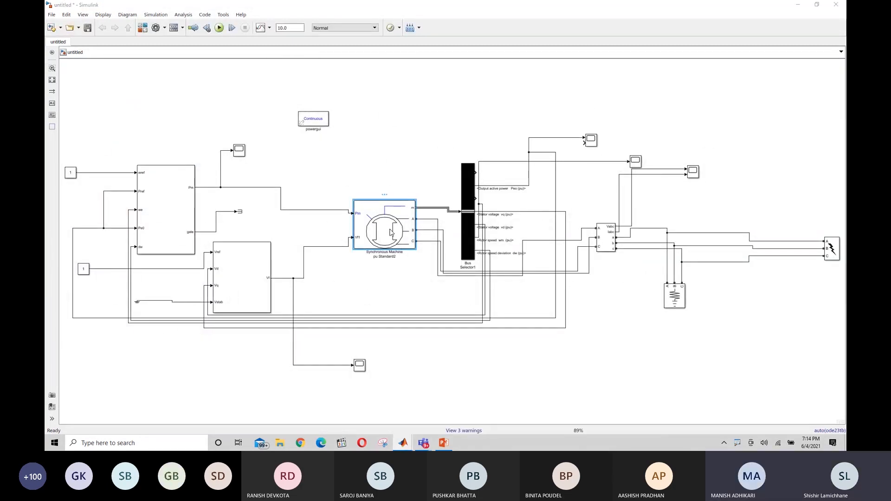
pyautogui.doubleClick(390, 233)
pyautogui.click(476, 160)
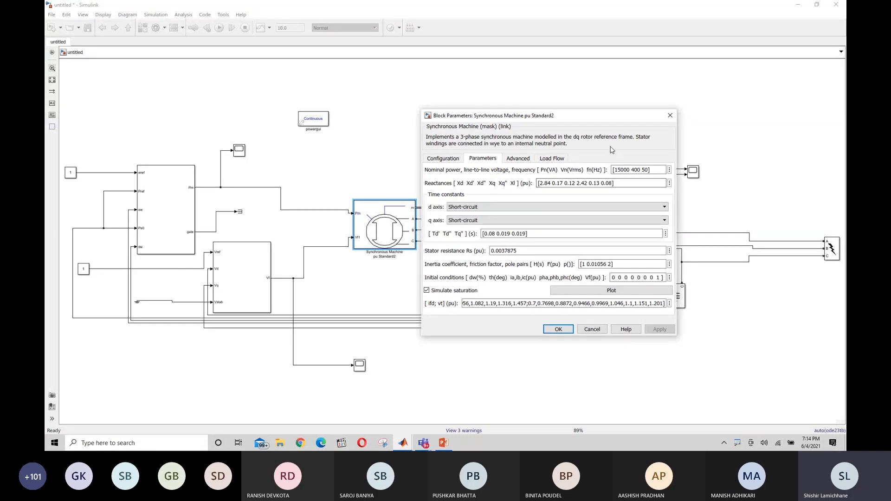
pyautogui.moveTo(596, 122); pyautogui.dragTo(542, 121)
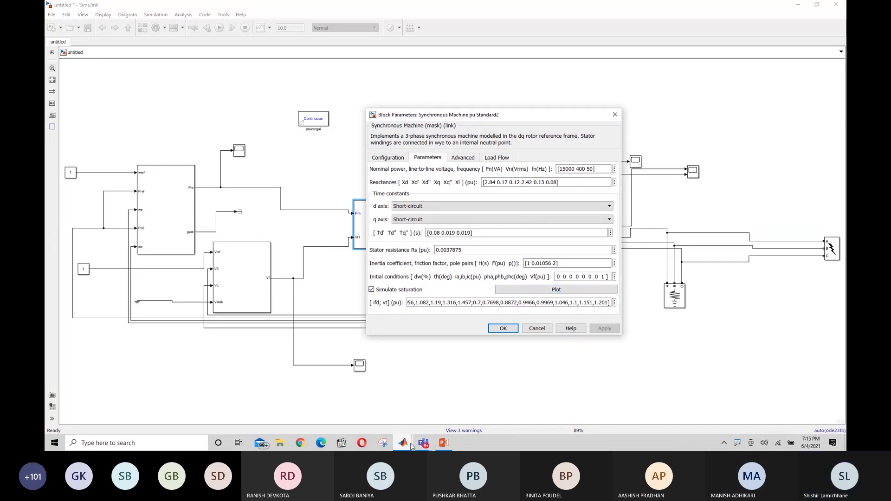
# - Return to untitled2 and open the electrical parameters of Synchronous Machine pu Standard
pyautogui.moveTo(411, 447)
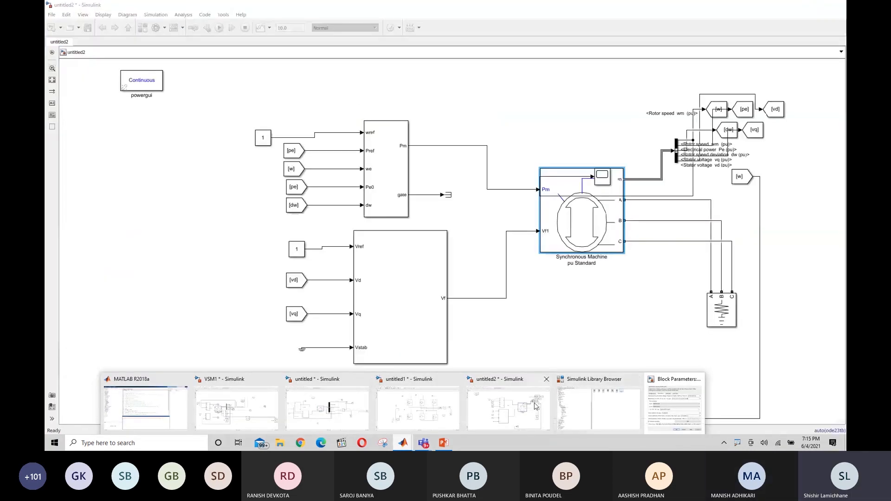
pyautogui.click(537, 407)
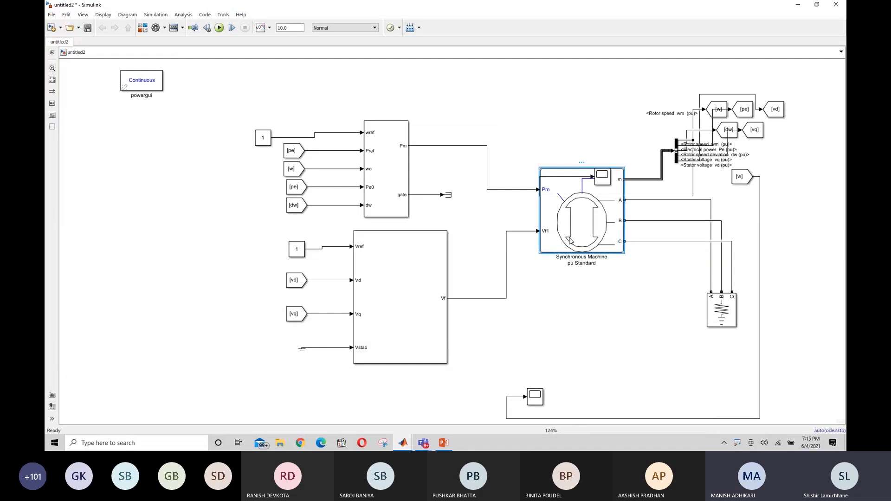
pyautogui.doubleClick(571, 240)
pyautogui.click(349, 145)
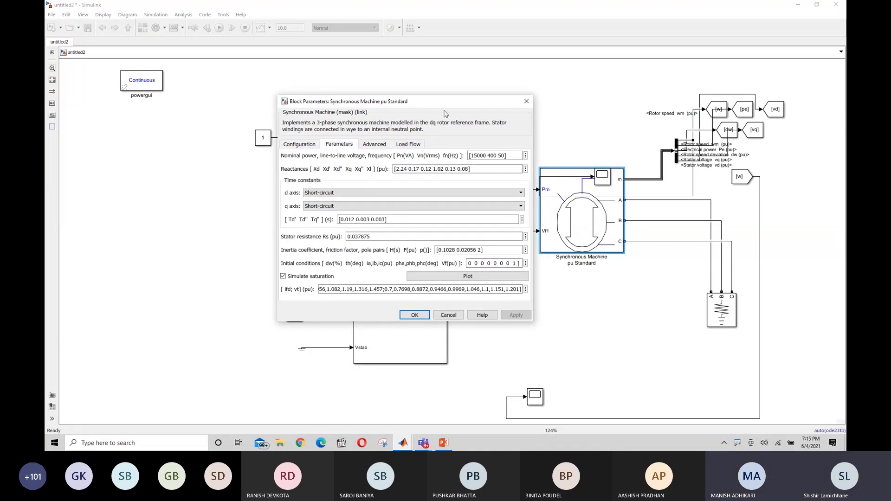
pyautogui.moveTo(444, 106); pyautogui.dragTo(589, 132)
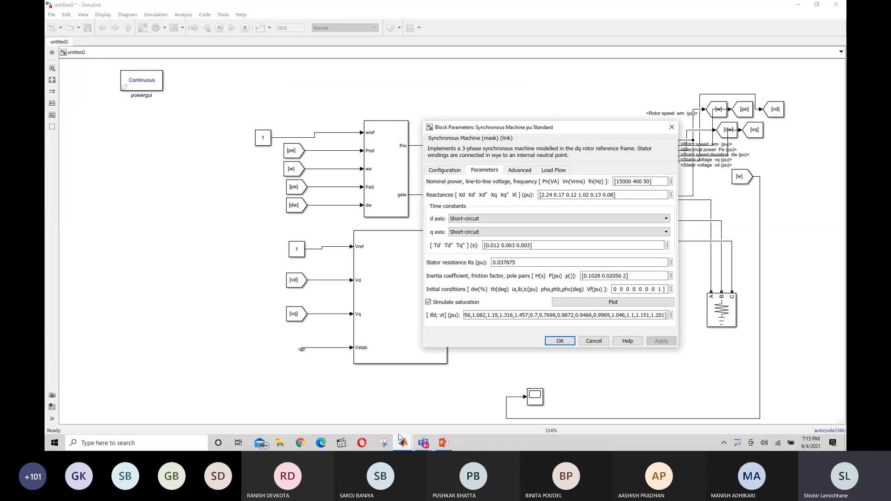
# - Bring the pu Standard2 parameter dialog forward and place it beside the pu Standard dialog
pyautogui.moveTo(404, 448)
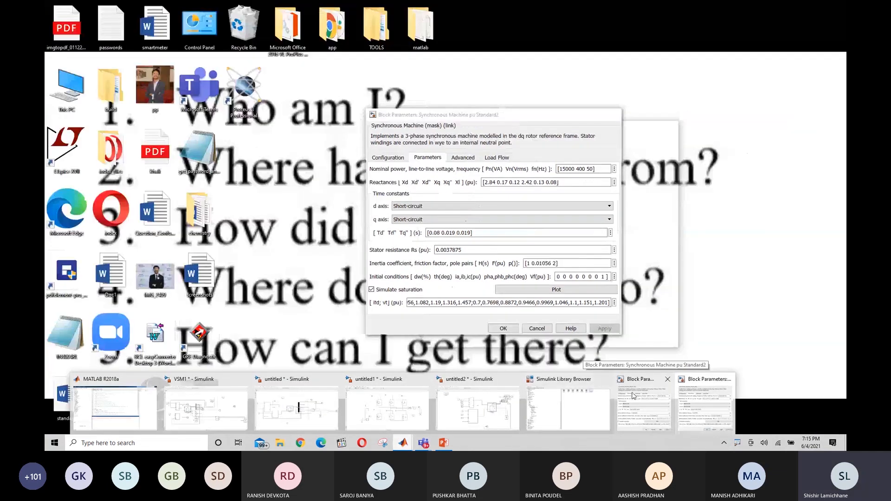
pyautogui.click(634, 396)
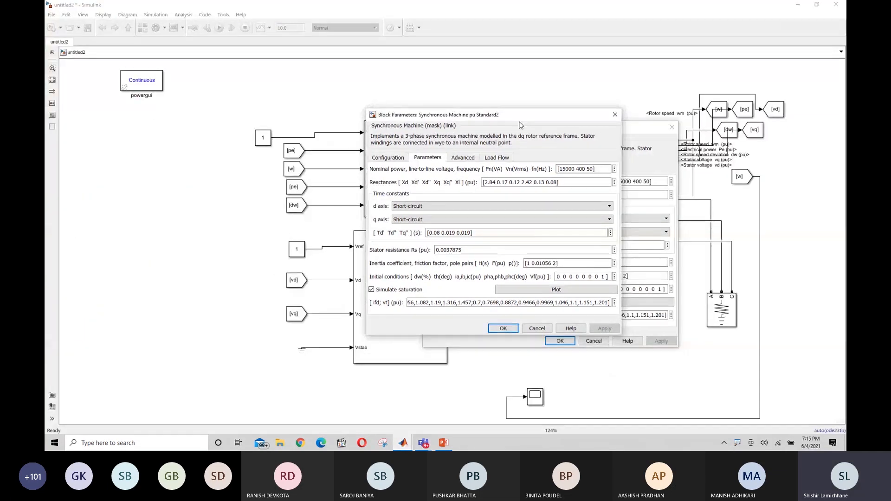
pyautogui.moveTo(533, 116); pyautogui.dragTo(332, 136)
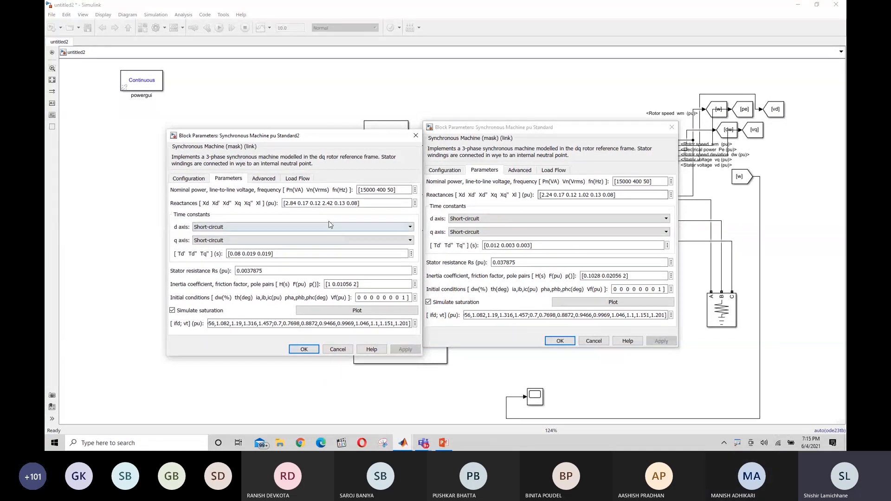
# - Compare the reactances and time constants of Synchronous Machine pu Standard2 with those of pu Standard
pyautogui.moveTo(284, 203); pyautogui.dragTo(376, 206)
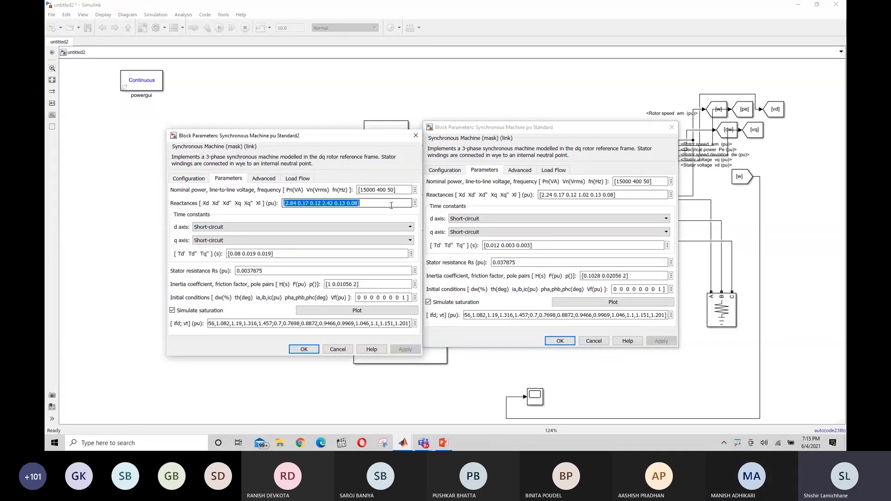
pyautogui.click(391, 206)
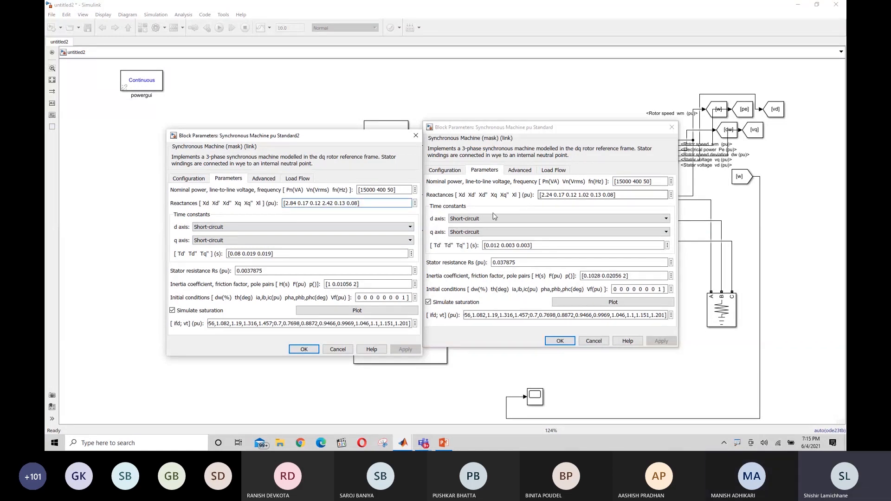
pyautogui.click(323, 205)
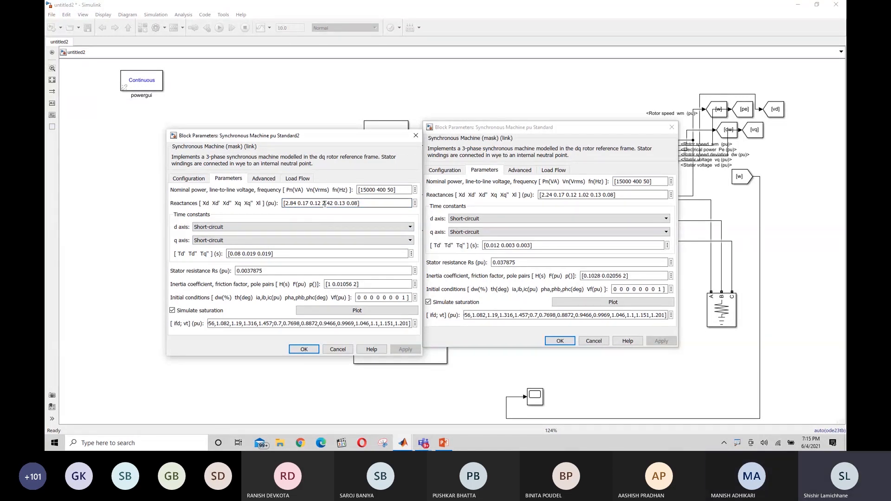
pyautogui.doubleClick(325, 205)
pyautogui.click(335, 205)
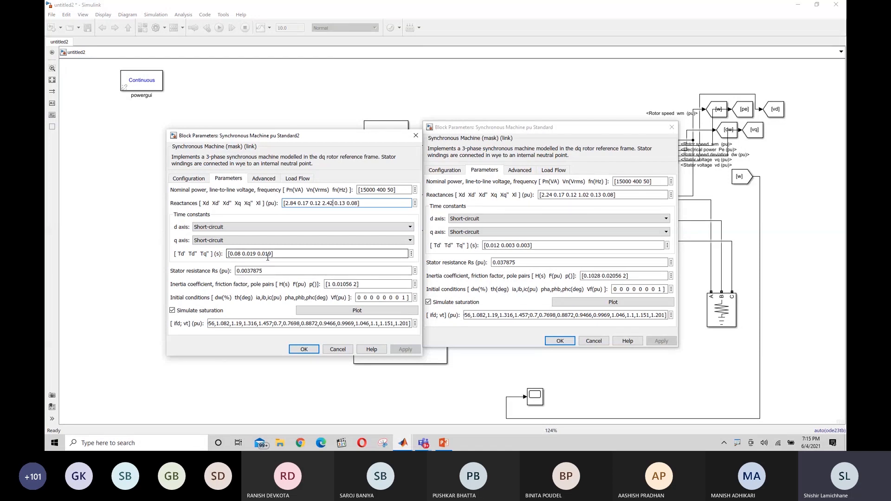
pyautogui.click(283, 255)
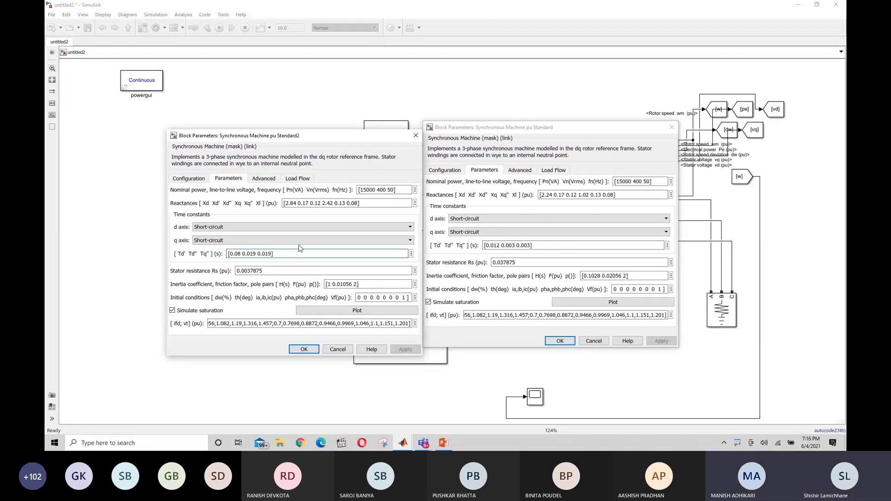
# - Compare the inertia coefficients of Synchronous Machine pu Standard2 and pu Standard, and accept both parameter sets
pyautogui.click(329, 285)
pyautogui.doubleClick(329, 285)
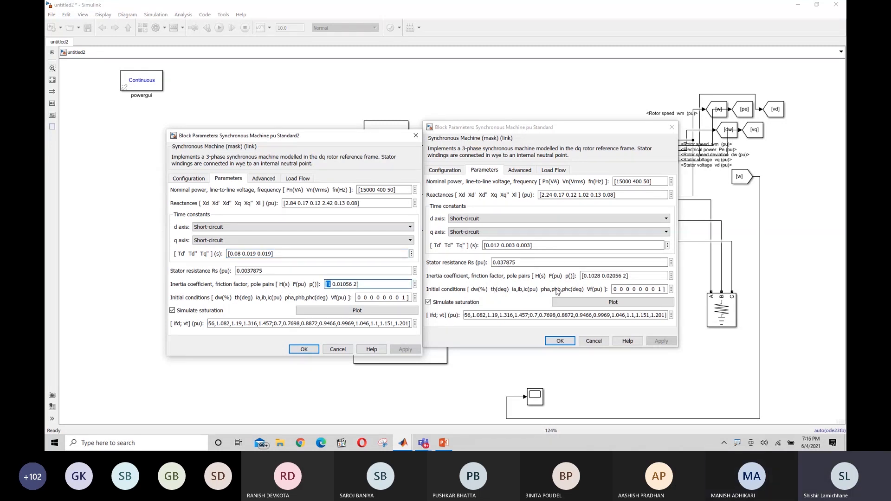
pyautogui.click(598, 275)
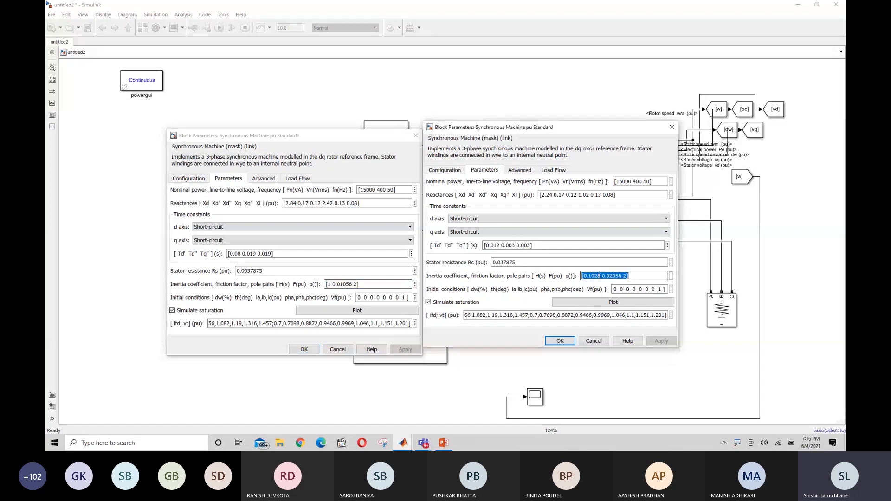
pyautogui.click(330, 284)
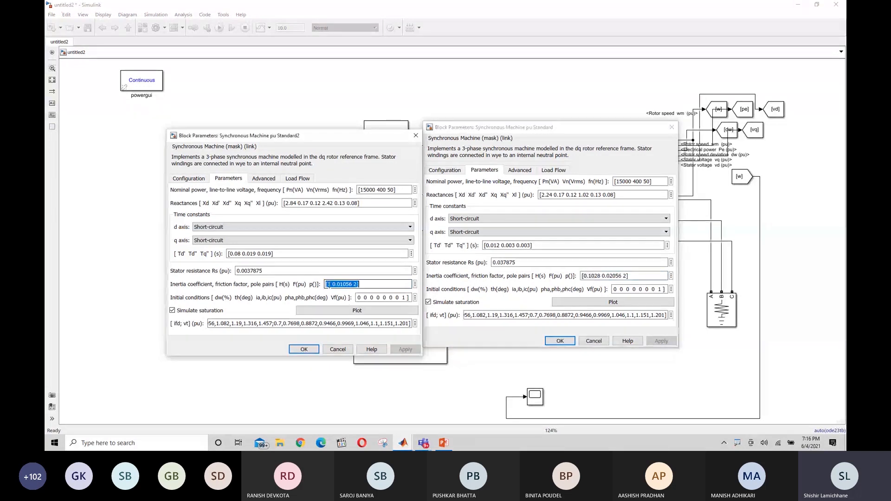
pyautogui.moveTo(172, 288); pyautogui.dragTo(214, 291)
pyautogui.tripleClick(215, 291)
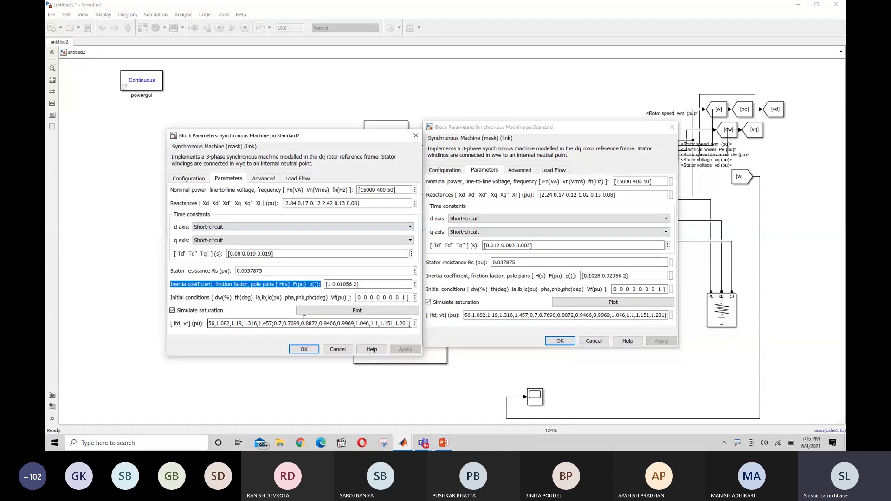
pyautogui.click(304, 350)
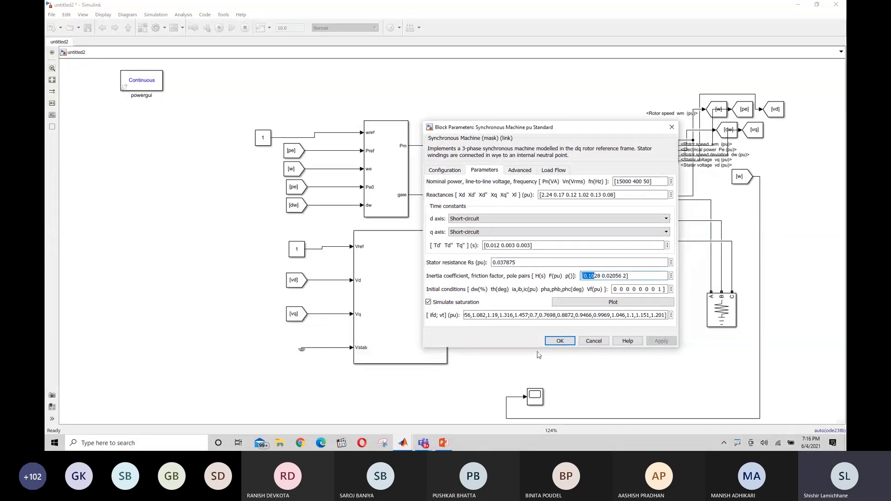
pyautogui.click(560, 341)
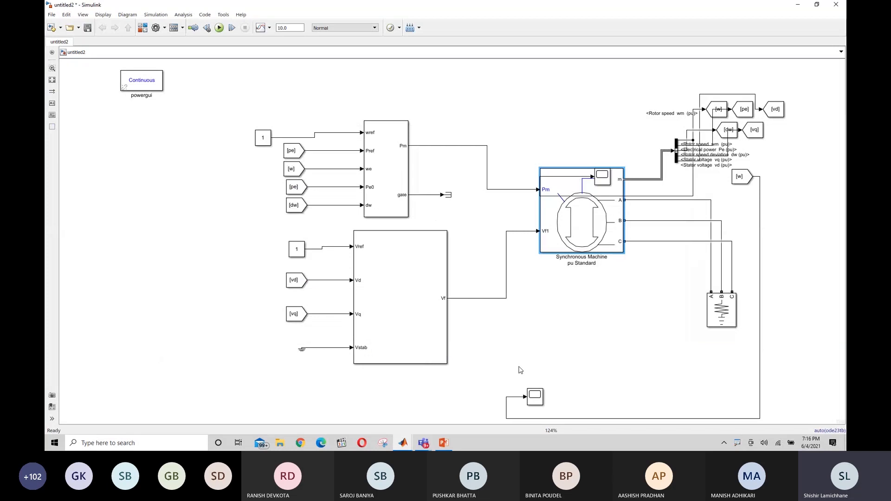
# - Switch to the untitled model and open the Hydraulic Turbine and Governor1 parameters, placing the dialog clear of the block
pyautogui.click(520, 370)
pyautogui.moveTo(403, 443)
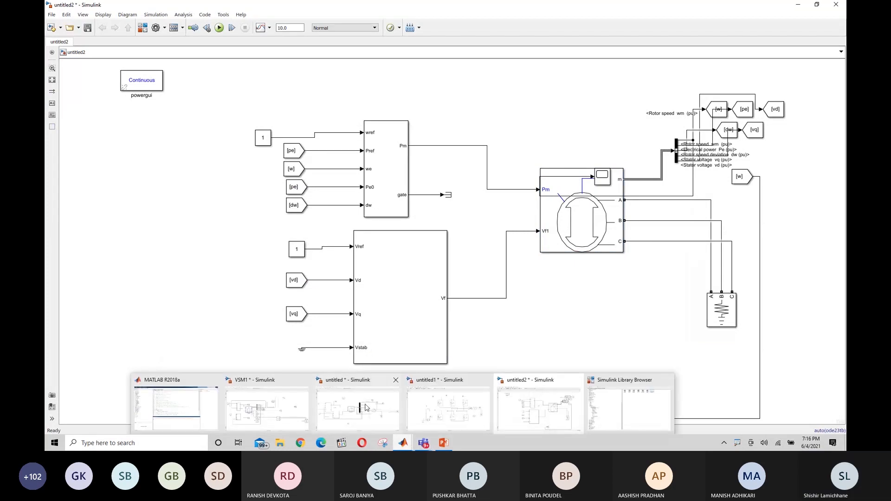
pyautogui.click(365, 408)
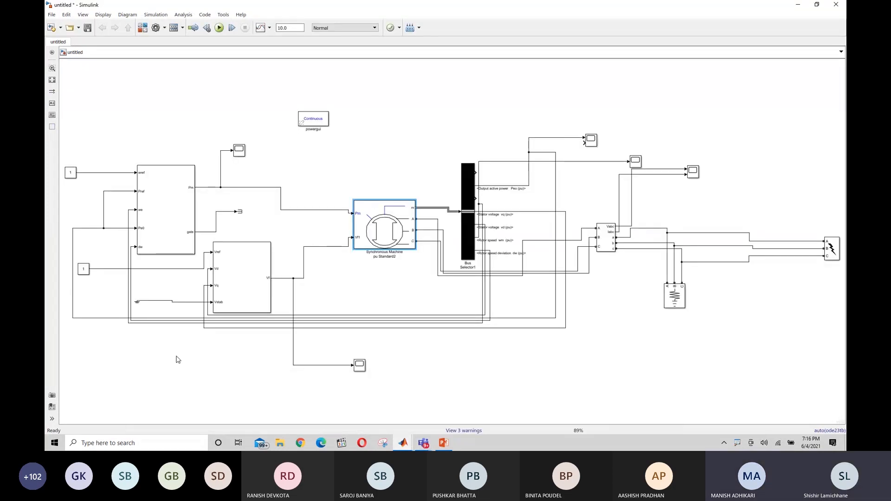
pyautogui.click(174, 214)
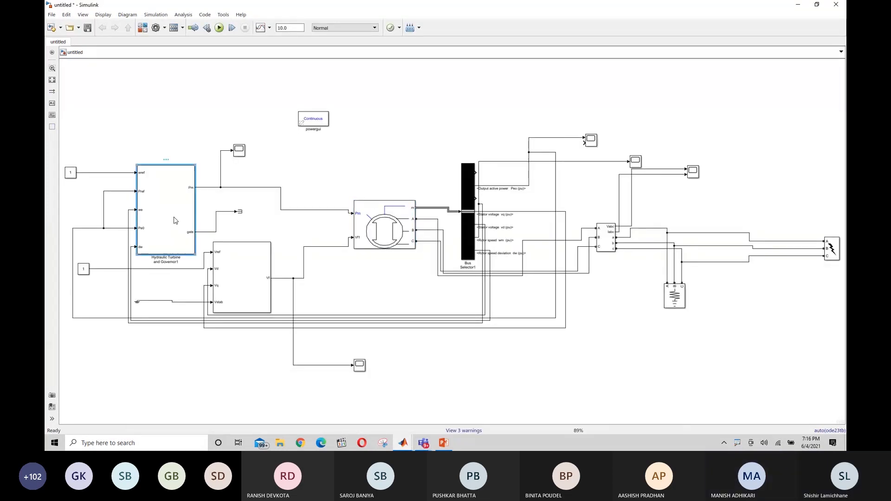
pyautogui.doubleClick(171, 223)
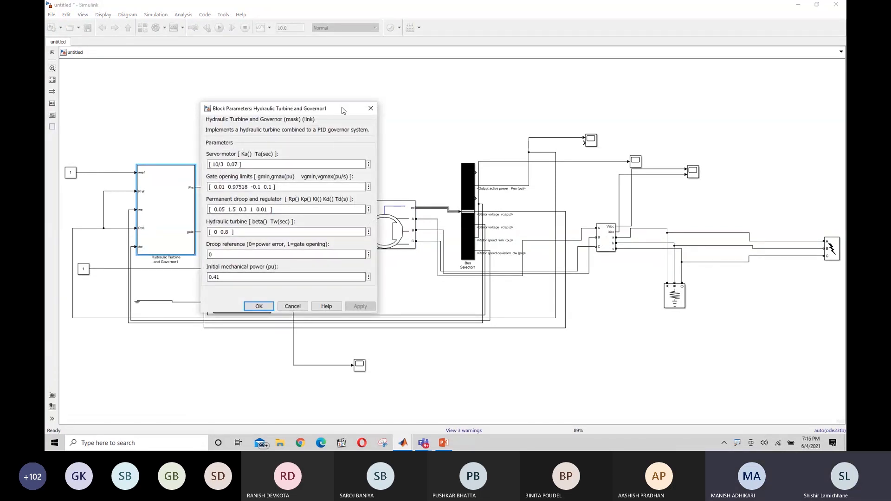
pyautogui.moveTo(343, 111); pyautogui.dragTo(485, 105)
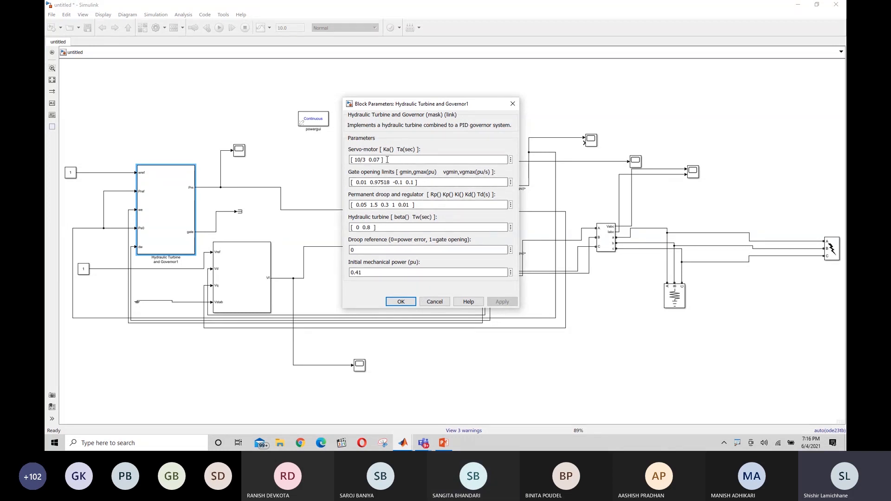
# - Examine the governor's servo-motor, gate opening limit, droop and regulator, and hydraulic turbine parameters, and accept the dialog
pyautogui.moveTo(384, 149); pyautogui.dragTo(482, 173)
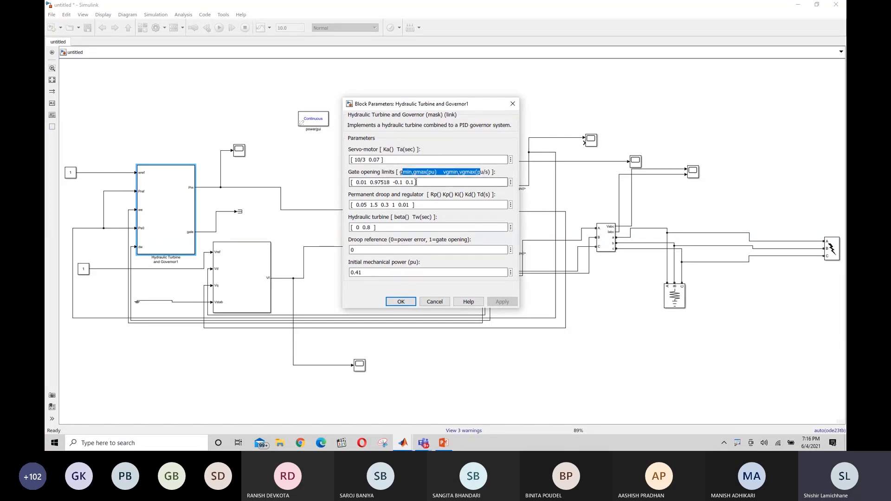
pyautogui.moveTo(431, 194); pyautogui.dragTo(491, 195)
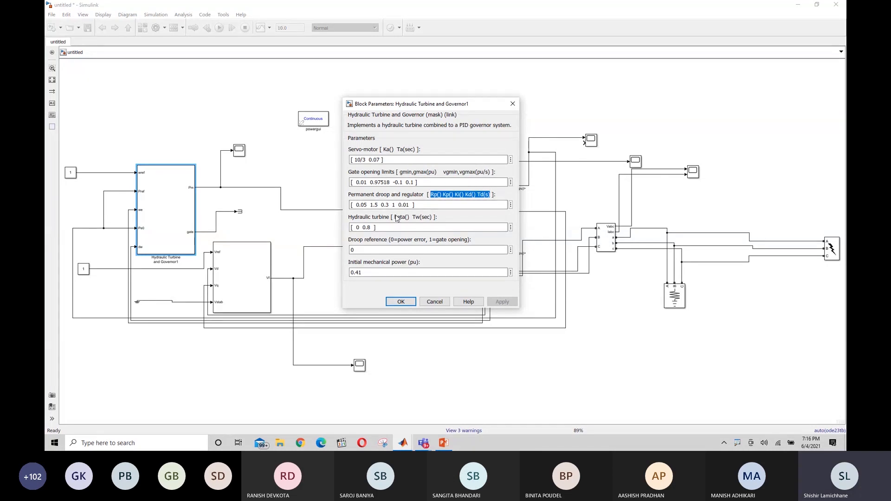
pyautogui.moveTo(395, 217); pyautogui.dragTo(431, 218)
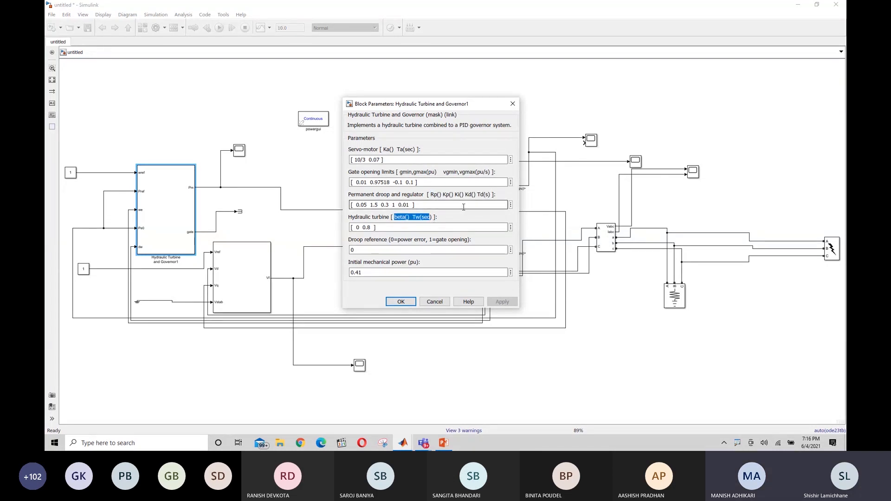
pyautogui.click(469, 285)
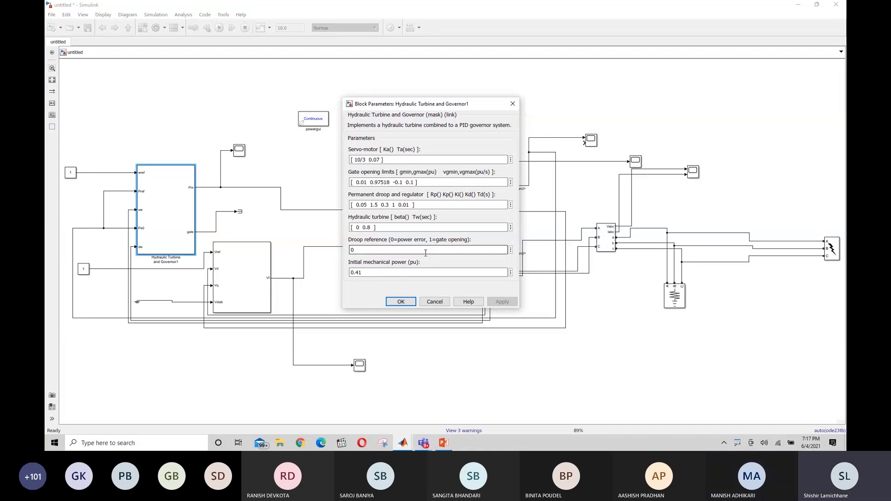
pyautogui.moveTo(480, 107); pyautogui.dragTo(436, 136)
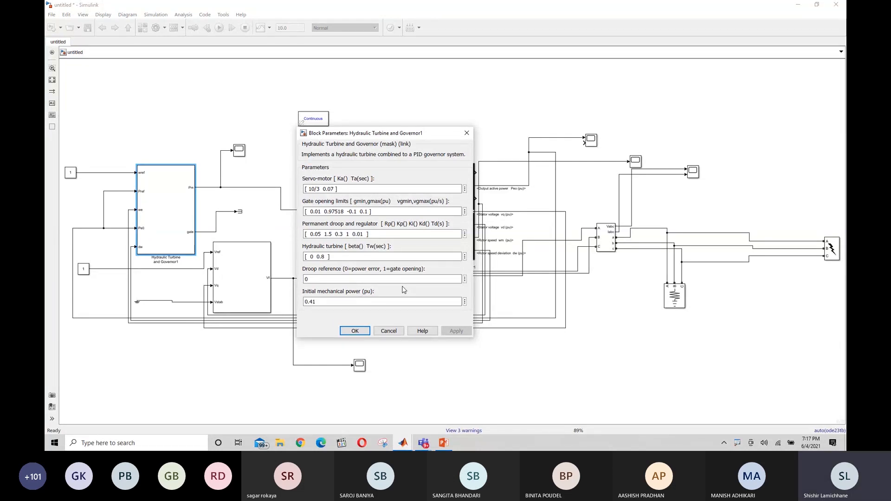
pyautogui.click(354, 331)
pyautogui.click(373, 322)
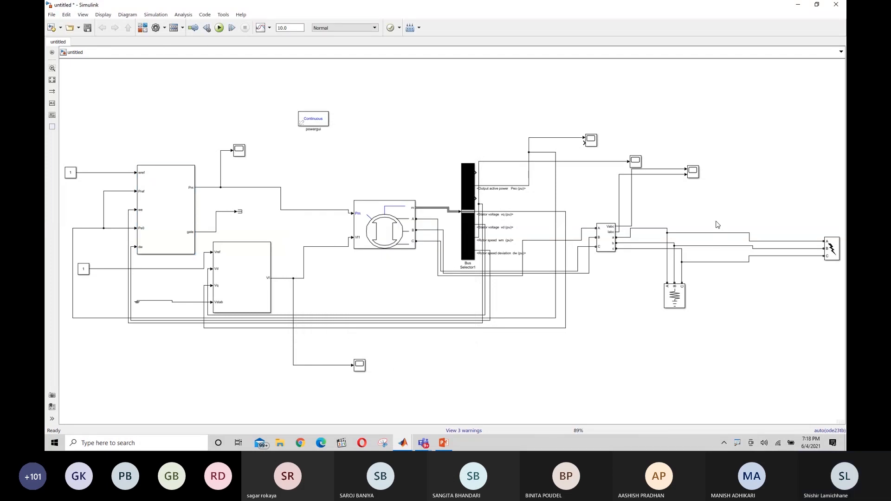
# - Delete the Three-Phase Fault block together with its three connecting lines
pyautogui.moveTo(749, 220); pyautogui.dragTo(830, 275)
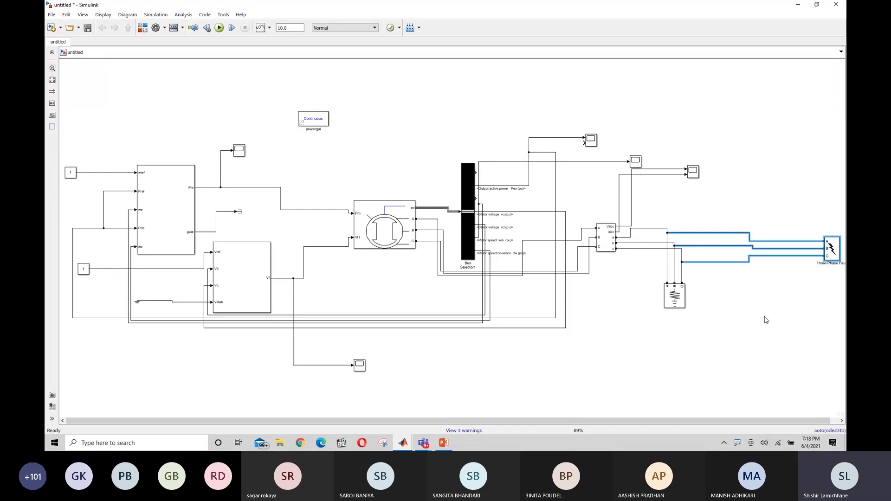
pyautogui.click(755, 329)
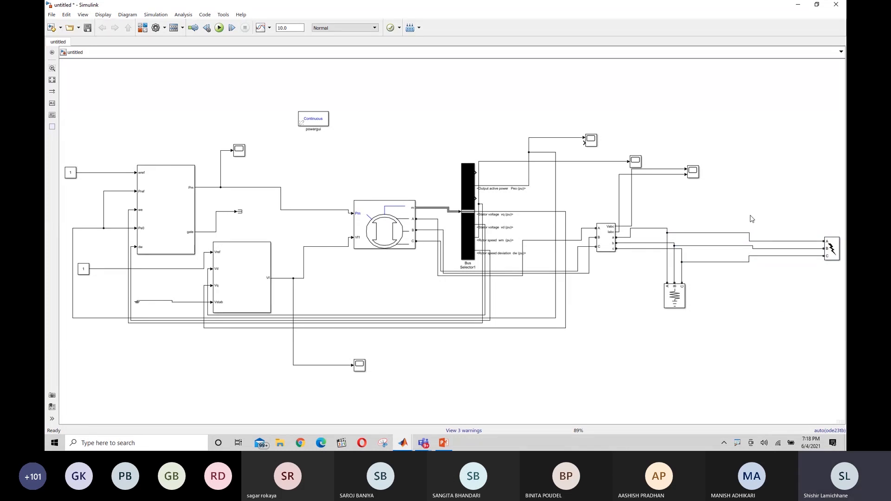
pyautogui.moveTo(751, 216); pyautogui.dragTo(832, 277)
pyautogui.press('Delete')
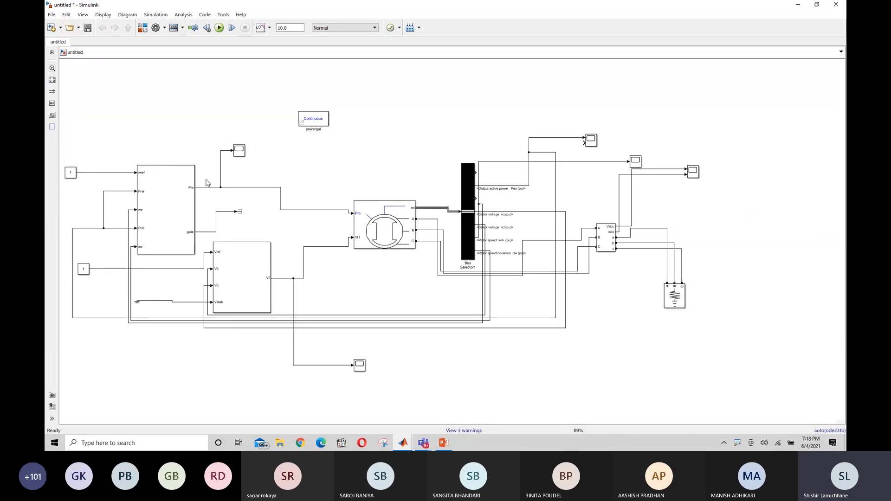
# - Run the simulation with the 10 s stop time and open the rotor speed scope, Scope4, maximized
pyautogui.click(219, 28)
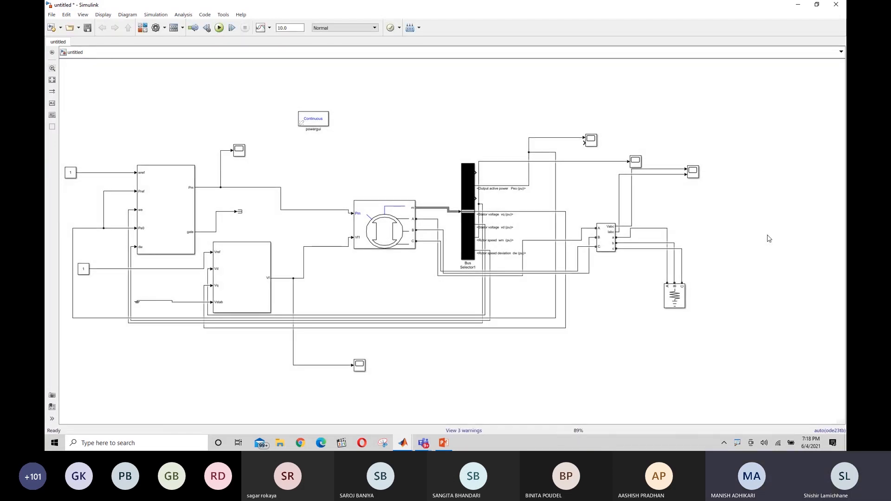
pyautogui.click(634, 161)
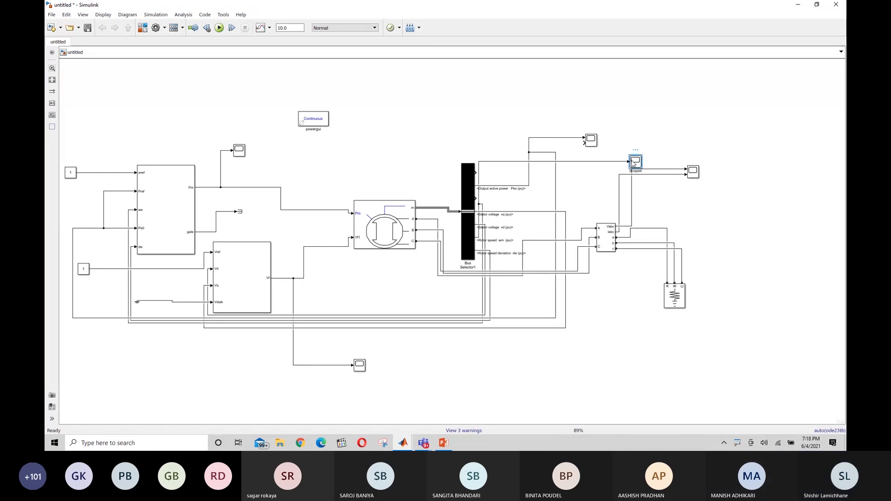
pyautogui.doubleClick(635, 161)
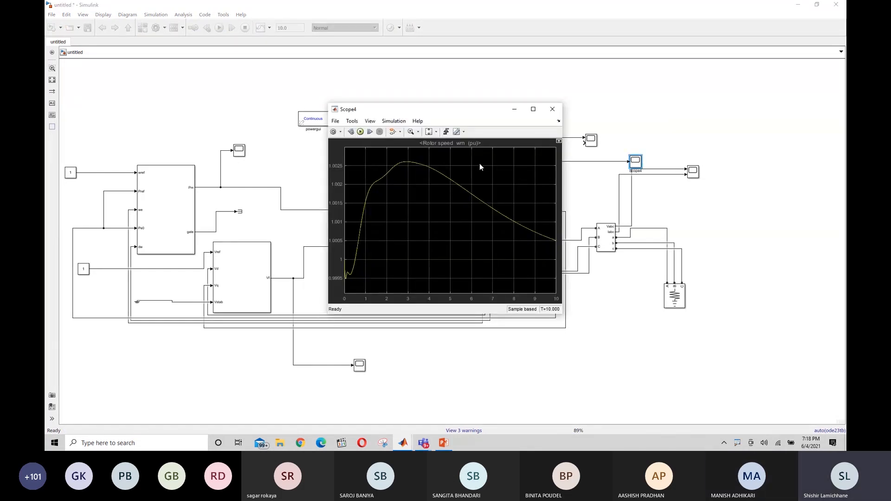
pyautogui.click(533, 110)
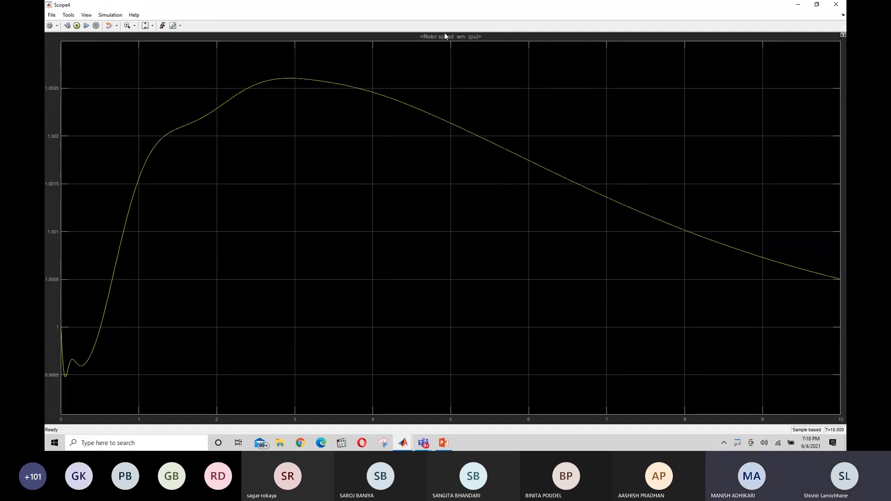
# - Change the scope's axis scaling to fit the rotor speed curve
pyautogui.click(134, 26)
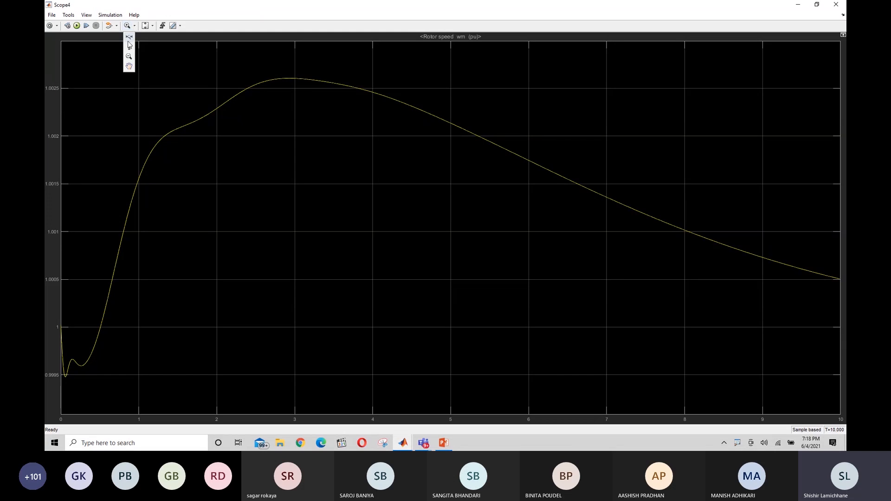
pyautogui.click(168, 36)
pyautogui.click(152, 26)
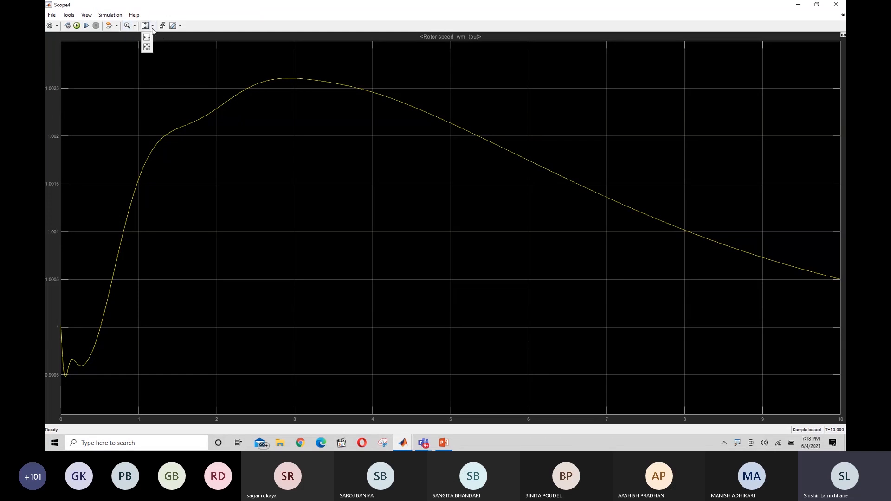
pyautogui.click(146, 36)
# - Annotate the rotor speed curve's shape, its peak and the 1.0025 and 1.002 levels on screen, clear the drawing and close the scope
pyautogui.rightClick(738, 444)
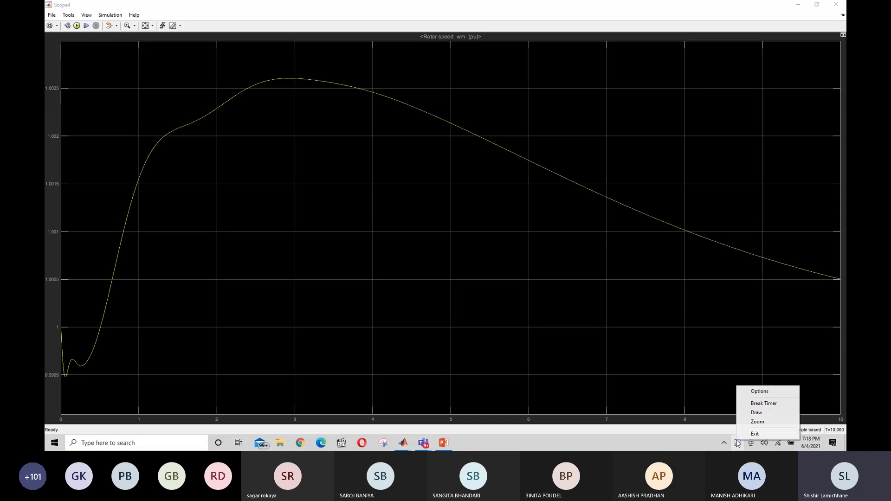
pyautogui.click(757, 412)
pyautogui.moveTo(138, 263)
pyautogui.mouseDown()
pyautogui.moveTo(151, 207)
pyautogui.moveTo(371, 130)
pyautogui.moveTo(610, 233)
pyautogui.moveTo(682, 251)
pyautogui.moveTo(673, 258)
pyautogui.mouseUp()
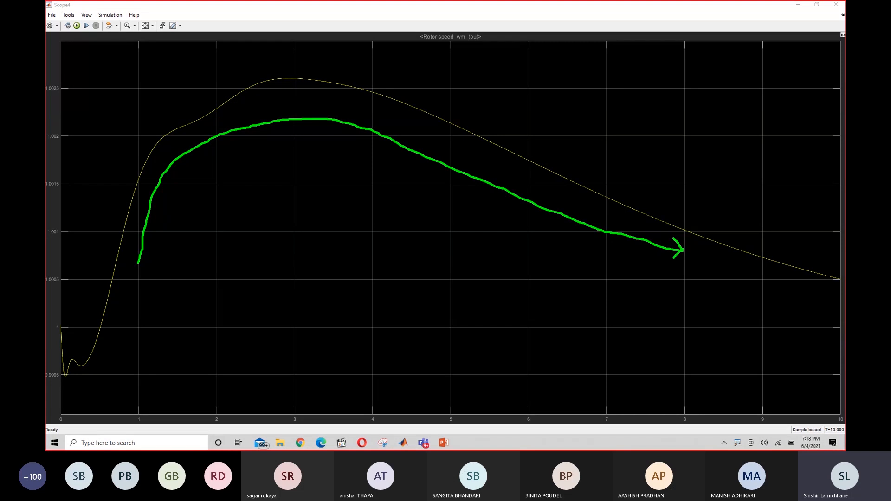
pyautogui.moveTo(57, 75)
pyautogui.mouseDown()
pyautogui.moveTo(47, 90)
pyautogui.moveTo(52, 72)
pyautogui.mouseUp()
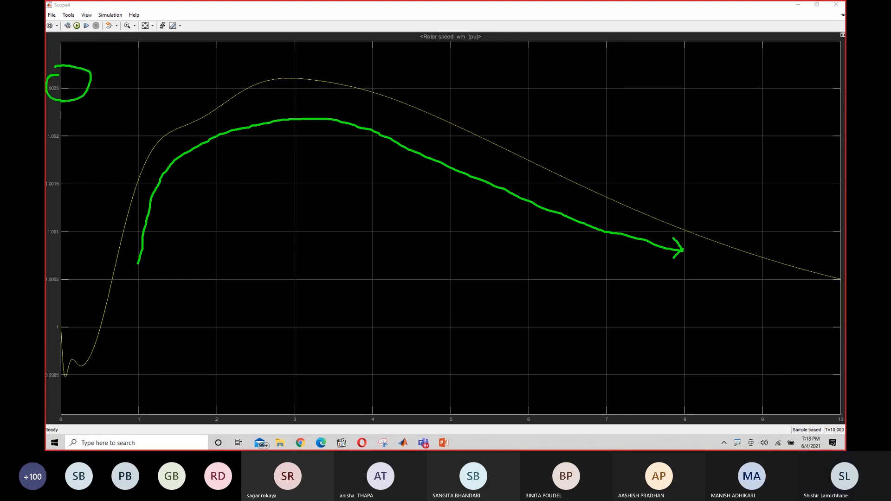
pyautogui.moveTo(48, 142)
pyautogui.mouseDown()
pyautogui.moveTo(66, 147)
pyautogui.moveTo(58, 122)
pyautogui.moveTo(46, 132)
pyautogui.mouseUp()
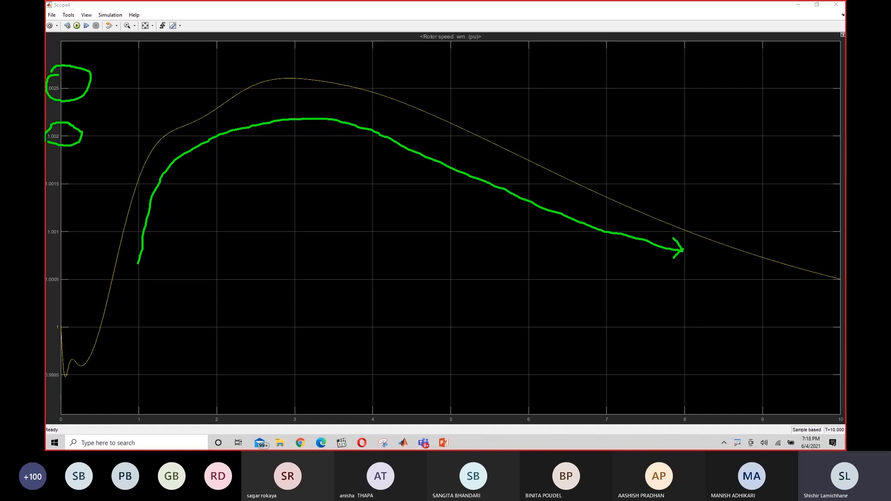
pyautogui.moveTo(286, 80)
pyautogui.mouseDown()
pyautogui.moveTo(213, 84)
pyautogui.moveTo(211, 68)
pyautogui.moveTo(196, 86)
pyautogui.mouseUp()
pyautogui.moveTo(227, 55)
pyautogui.mouseDown()
pyautogui.moveTo(242, 68)
pyautogui.moveTo(216, 57)
pyautogui.mouseUp()
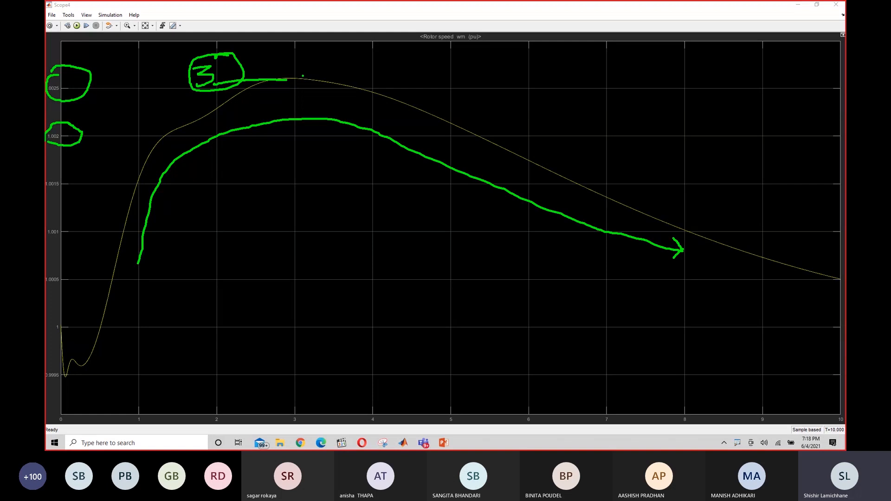
pyautogui.moveTo(303, 75)
pyautogui.mouseDown()
pyautogui.moveTo(139, 78)
pyautogui.moveTo(399, 82)
pyautogui.mouseUp()
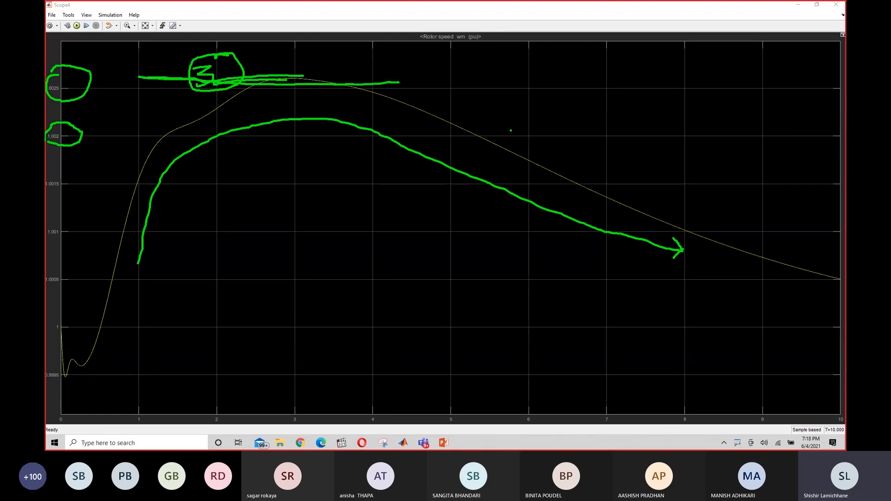
pyautogui.press('Escape')
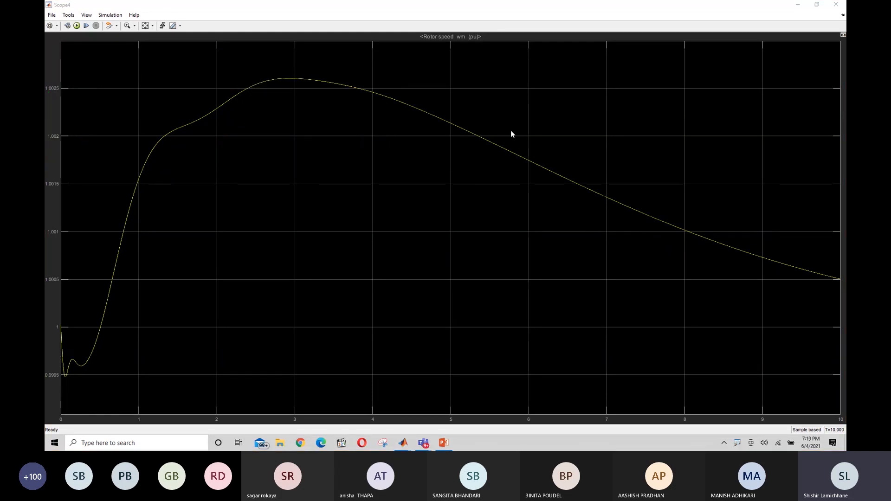
pyautogui.click(836, 4)
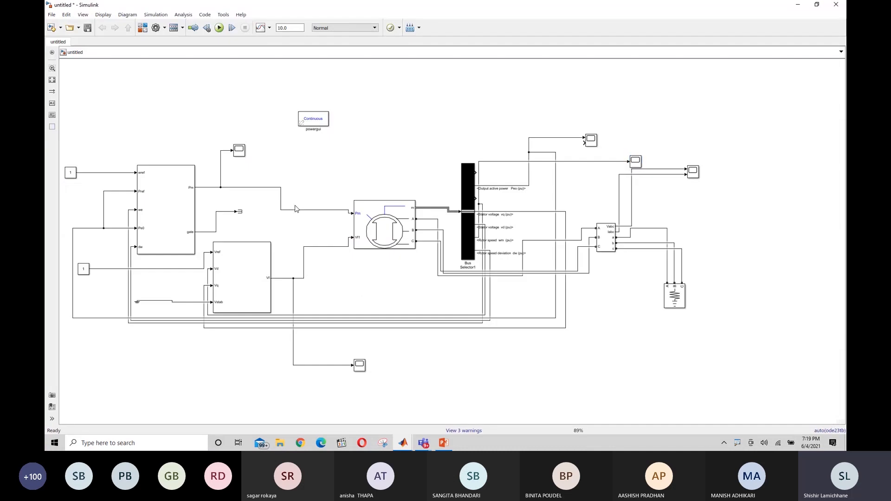
# - Set the simulation stop time to 50, rerun the model and reopen the rotor speed plot in Scope4
pyautogui.doubleClick(288, 29)
pyautogui.write('50')
pyautogui.click(221, 28)
pyautogui.click(636, 162)
pyautogui.doubleClick(635, 162)
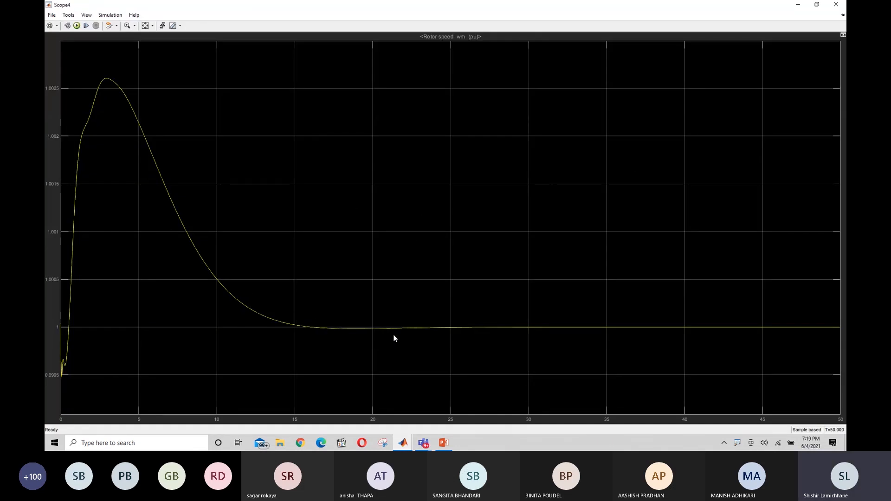
# - Annotate the 50 s rotor speed curve's peak, decline and settling towards 1 pu on screen, clear the drawing and close the scope
pyautogui.click(738, 443)
pyautogui.click(755, 414)
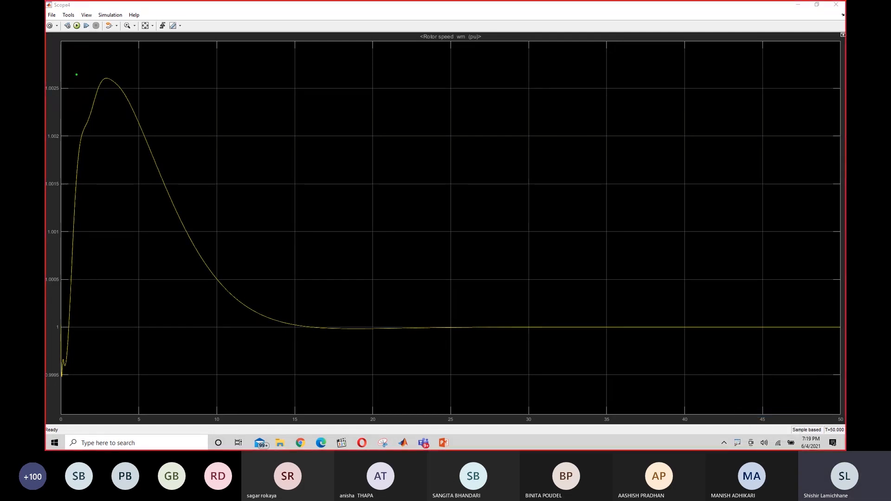
pyautogui.moveTo(77, 74)
pyautogui.mouseDown()
pyautogui.moveTo(51, 73)
pyautogui.moveTo(45, 92)
pyautogui.moveTo(79, 74)
pyautogui.moveTo(141, 80)
pyautogui.moveTo(136, 73)
pyautogui.moveTo(149, 71)
pyautogui.mouseUp()
pyautogui.moveTo(107, 101)
pyautogui.mouseDown()
pyautogui.moveTo(128, 292)
pyautogui.moveTo(134, 271)
pyautogui.mouseUp()
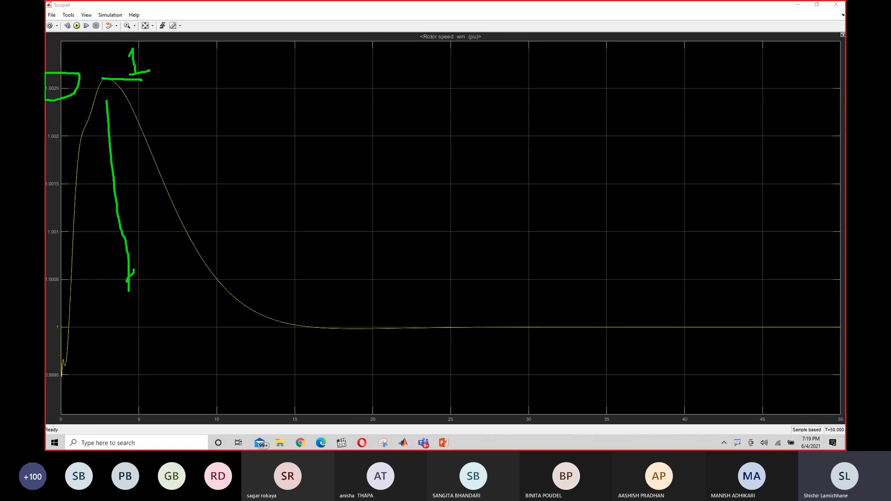
pyautogui.moveTo(328, 284)
pyautogui.mouseDown()
pyautogui.moveTo(513, 303)
pyautogui.moveTo(500, 304)
pyautogui.mouseUp()
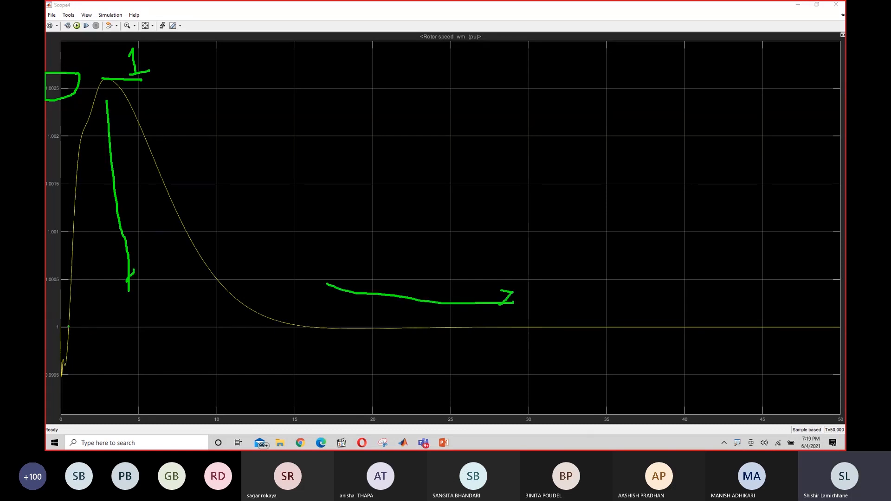
pyautogui.moveTo(59, 321)
pyautogui.mouseDown()
pyautogui.moveTo(349, 328)
pyautogui.moveTo(329, 339)
pyautogui.mouseUp()
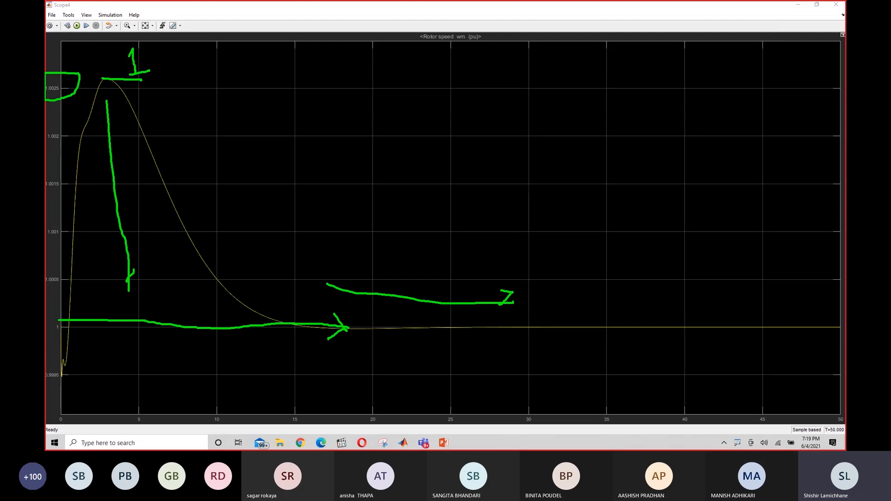
pyautogui.press('Escape')
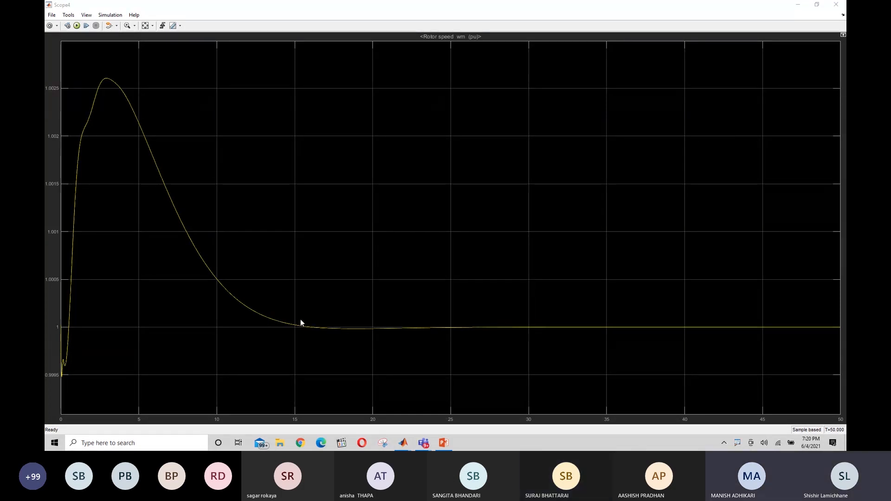
pyautogui.click(836, 6)
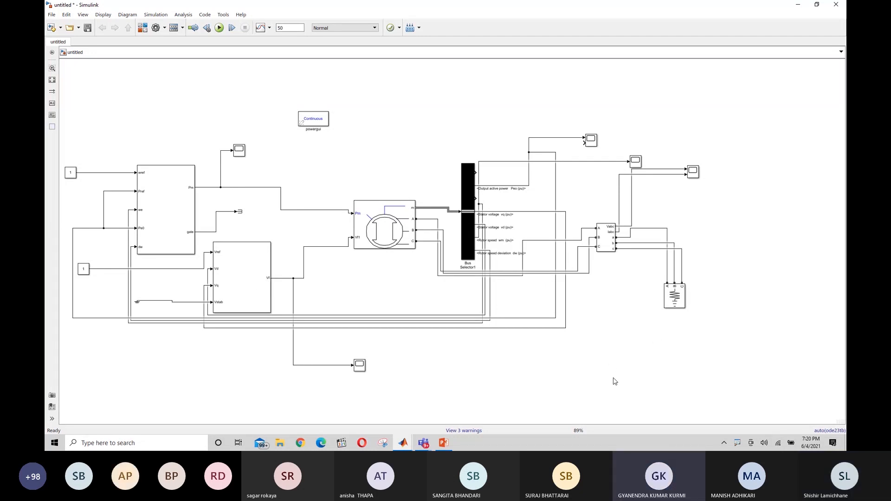
# - Reopen the rotor speed plot in Scope4, circle and arrow the curve's settling region on screen, and clear the drawing
pyautogui.doubleClick(635, 161)
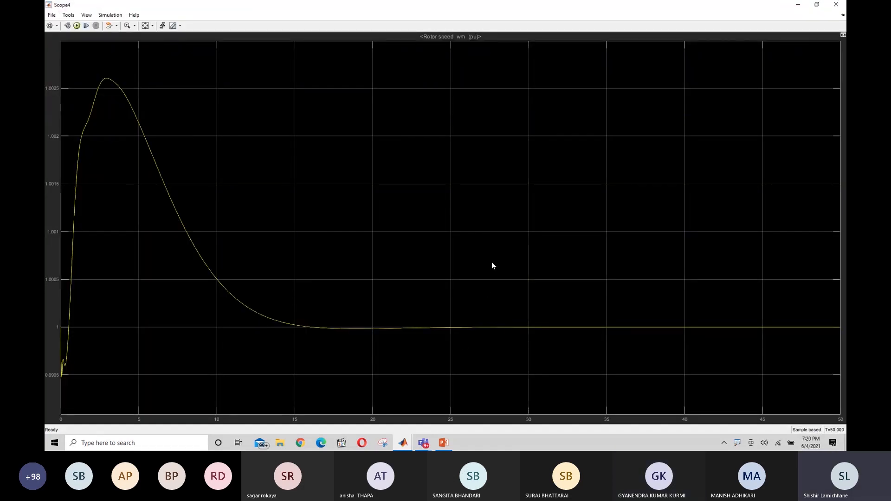
pyautogui.click(738, 444)
pyautogui.click(758, 413)
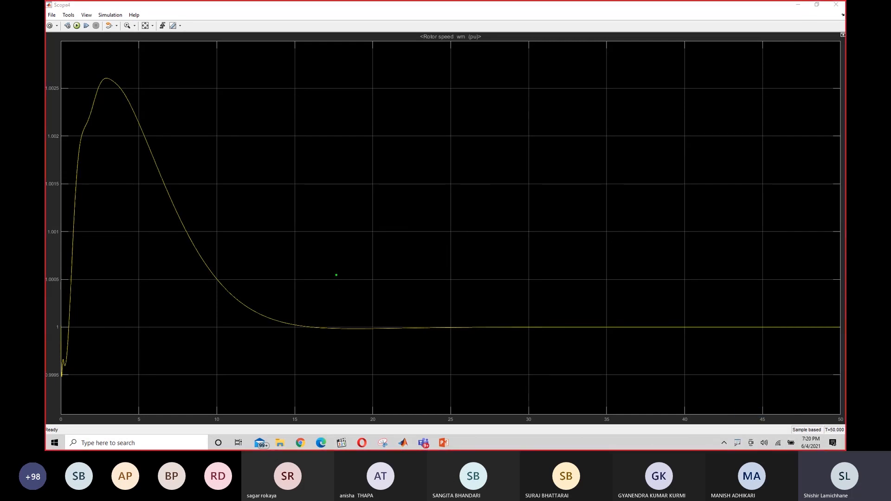
pyautogui.moveTo(307, 265)
pyautogui.mouseDown()
pyautogui.moveTo(250, 354)
pyautogui.moveTo(472, 252)
pyautogui.moveTo(277, 284)
pyautogui.mouseUp()
pyautogui.moveTo(331, 243); pyautogui.dragTo(479, 158)
pyautogui.moveTo(436, 144)
pyautogui.mouseDown()
pyautogui.moveTo(472, 148)
pyautogui.moveTo(473, 211)
pyautogui.moveTo(525, 159)
pyautogui.moveTo(431, 134)
pyautogui.moveTo(457, 245)
pyautogui.moveTo(543, 143)
pyautogui.moveTo(448, 116)
pyautogui.mouseUp()
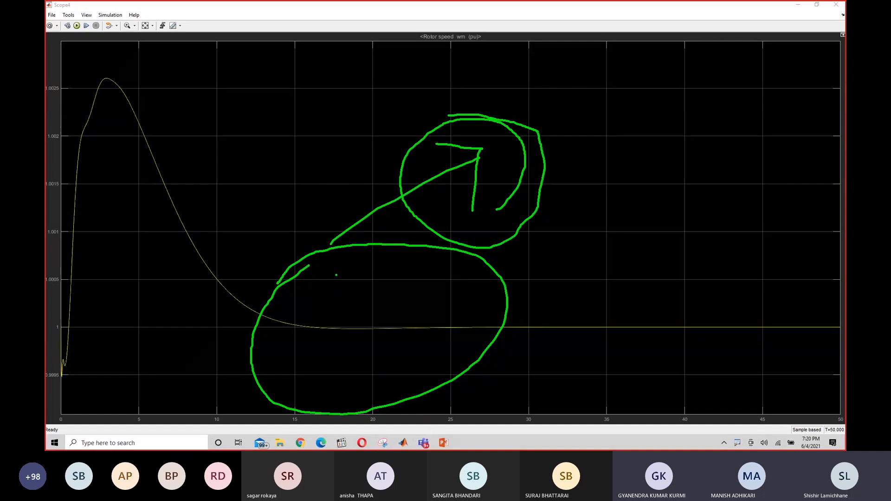
pyautogui.moveTo(508, 122)
pyautogui.mouseDown()
pyautogui.moveTo(639, 127)
pyautogui.moveTo(587, 158)
pyautogui.moveTo(612, 194)
pyautogui.moveTo(622, 202)
pyautogui.moveTo(626, 194)
pyautogui.mouseUp()
pyautogui.moveTo(562, 297); pyautogui.dragTo(676, 267)
pyautogui.press('Escape')
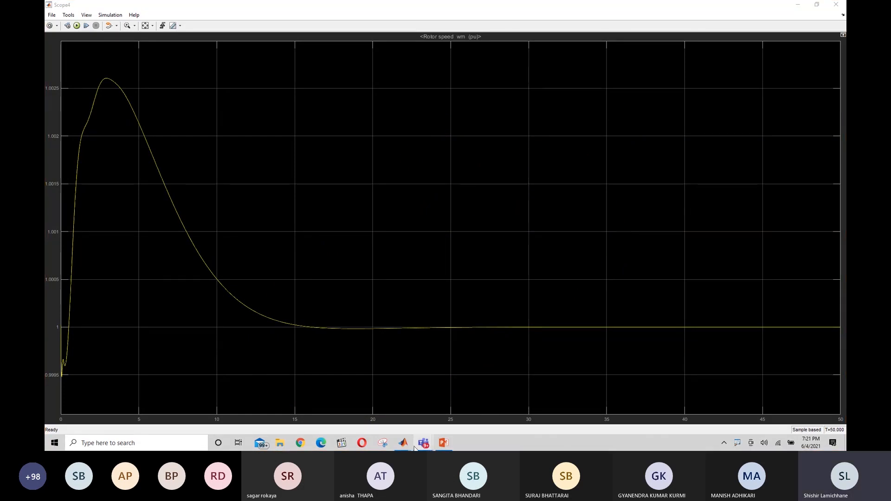
# - Run the untitled2 model with its 10 s stop time and open the rotor speed plot in Scope1
pyautogui.moveTo(403, 445)
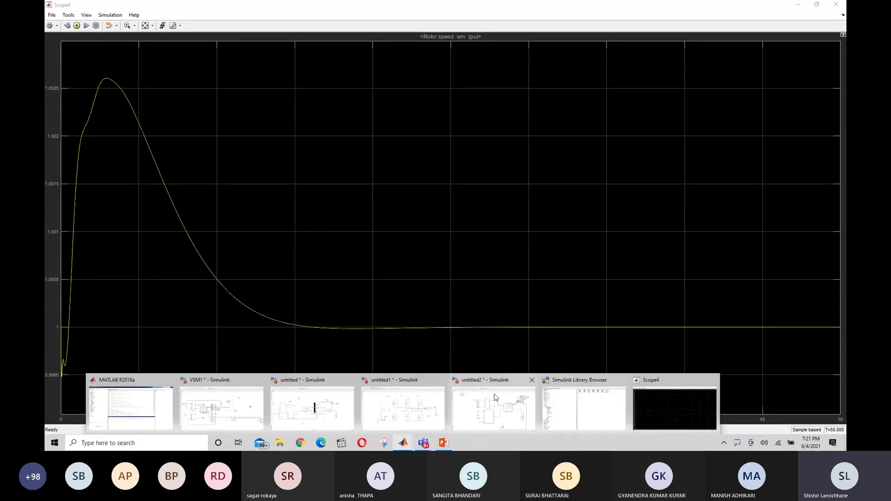
pyautogui.click(478, 397)
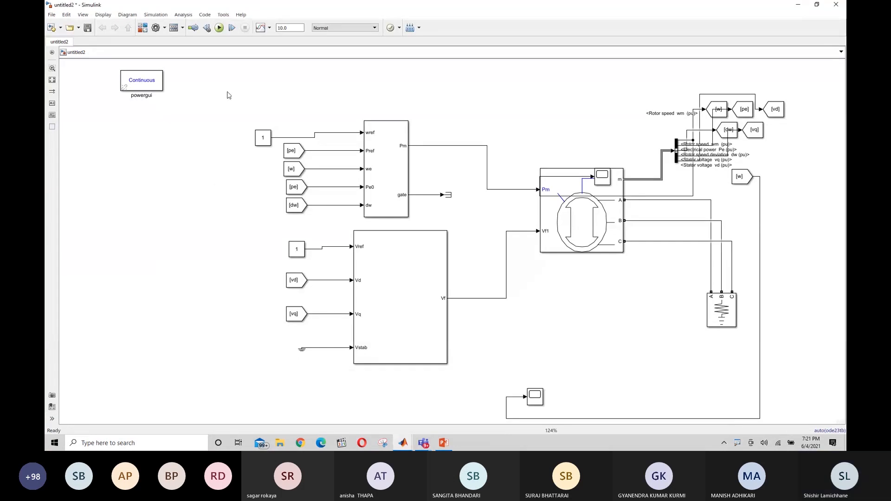
pyautogui.click(219, 28)
pyautogui.click(600, 178)
pyautogui.doubleClick(601, 177)
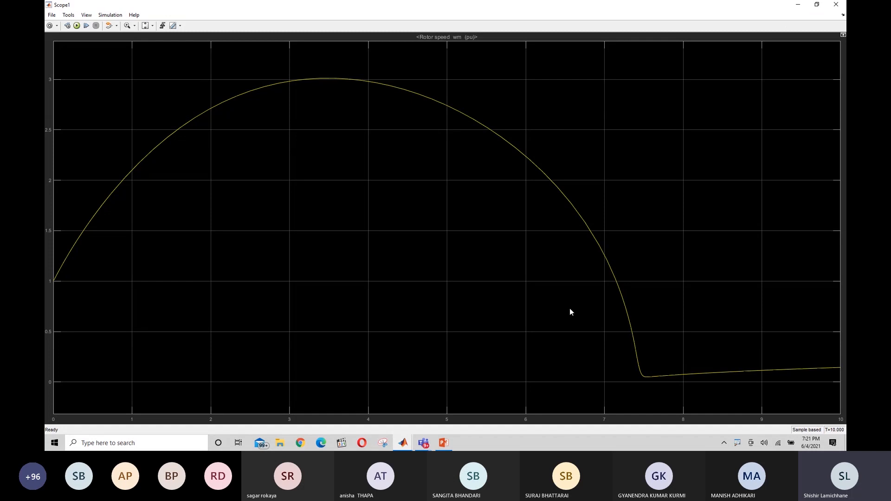
# - Return to the Scope4 plot, circle the flat part of the rotor speed curve on screen, and clear the drawing
pyautogui.moveTo(403, 443)
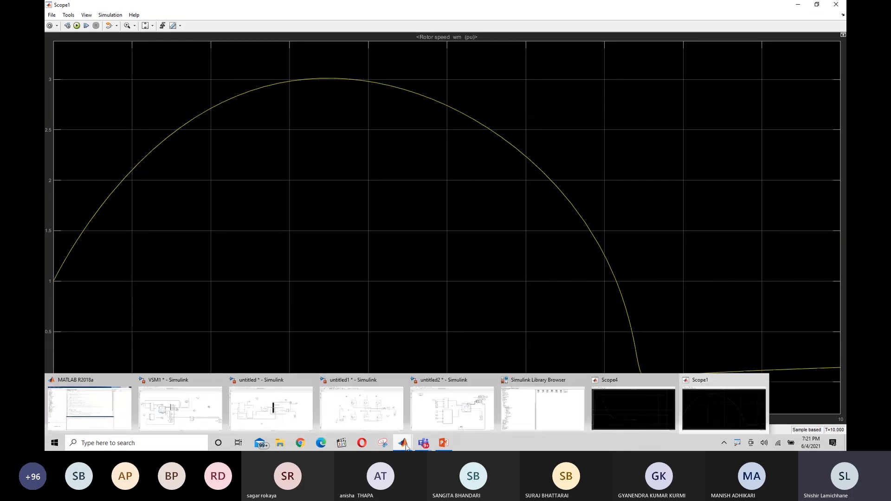
pyautogui.click(662, 413)
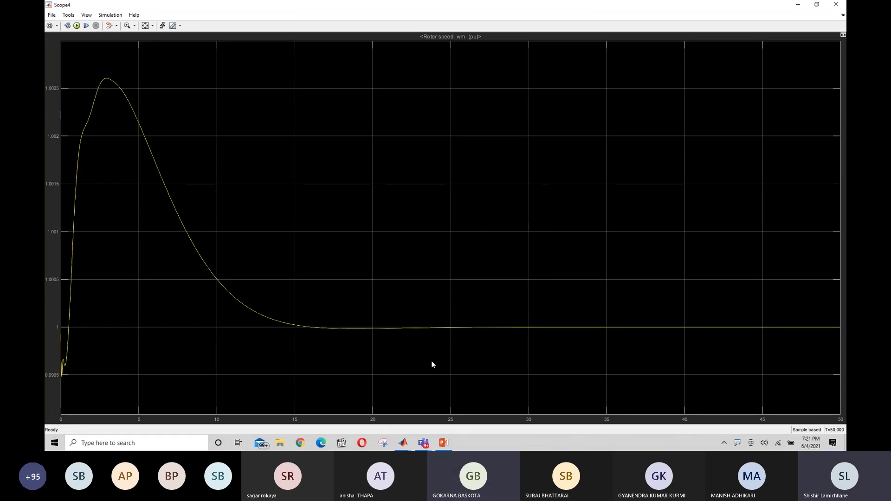
pyautogui.rightClick(739, 443)
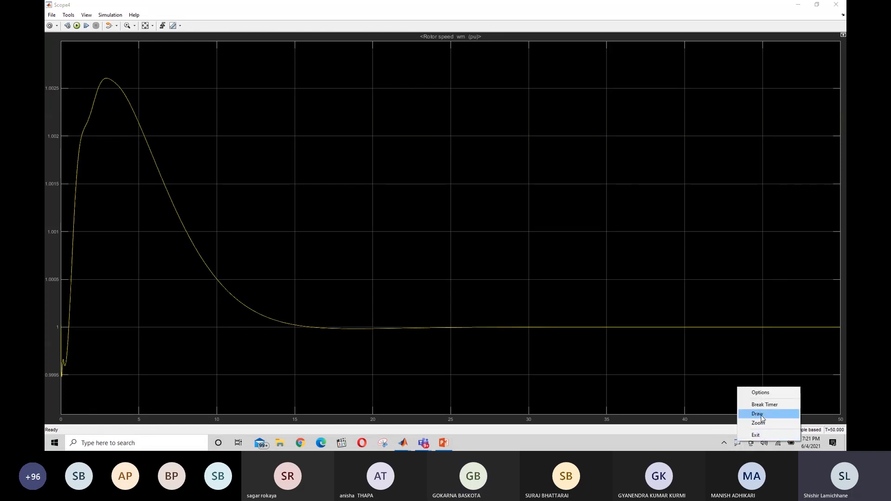
pyautogui.click(758, 414)
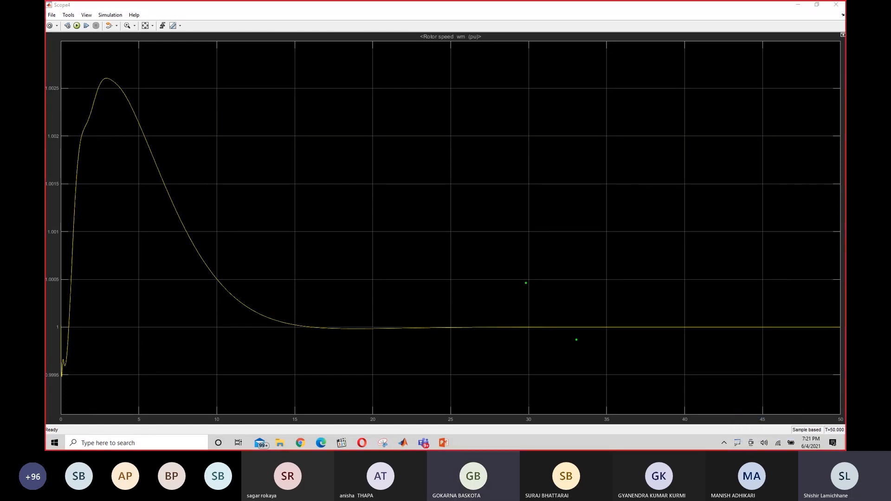
pyautogui.moveTo(500, 292)
pyautogui.mouseDown()
pyautogui.moveTo(560, 295)
pyautogui.moveTo(434, 309)
pyautogui.mouseUp()
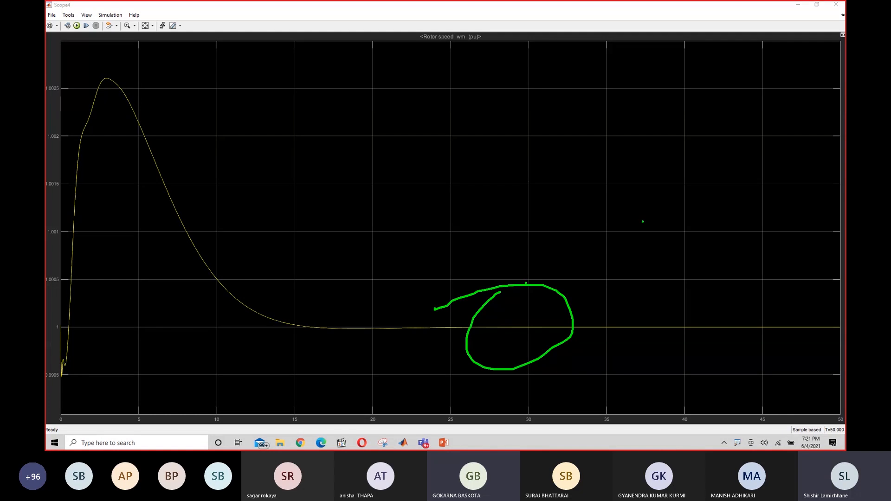
pyautogui.press('Escape')
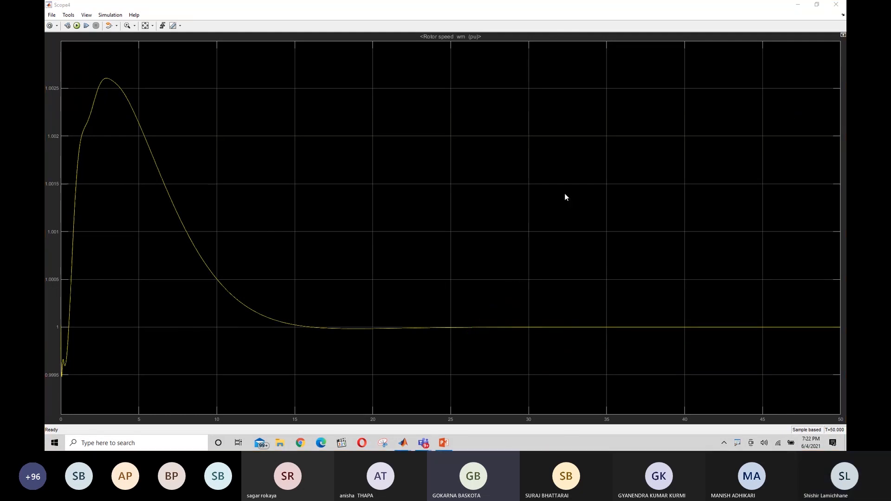
# - Close the Scope4 and Scope1 plots and deselect the scope block in the untitled2 model
pyautogui.click(844, 5)
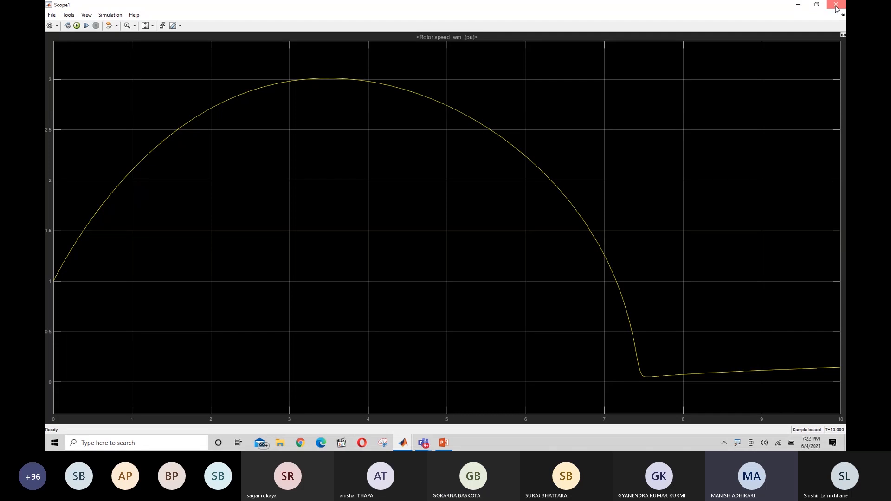
pyautogui.click(836, 5)
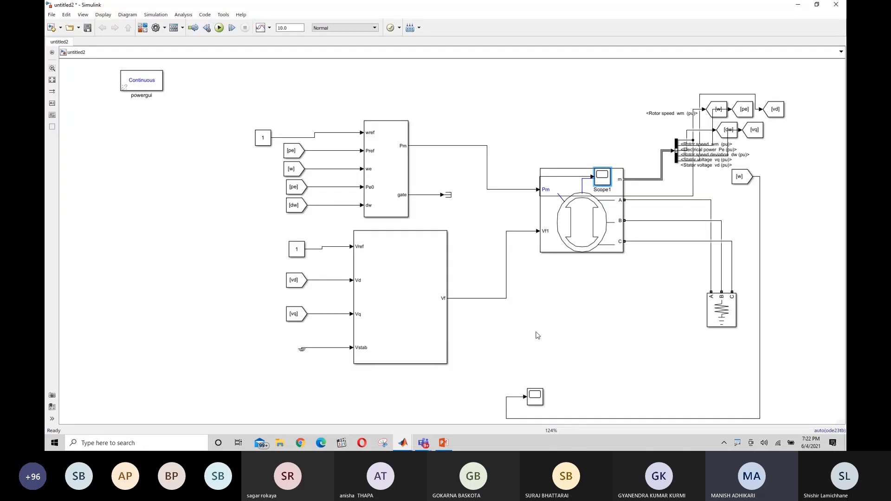
pyautogui.click(587, 319)
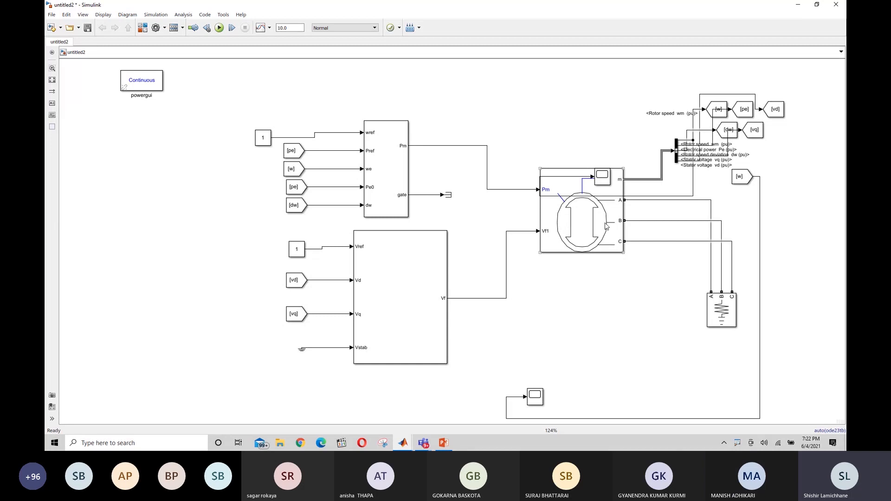
# - Switch to the untitled model and reopen the rotor speed plot in Scope4
pyautogui.moveTo(403, 443)
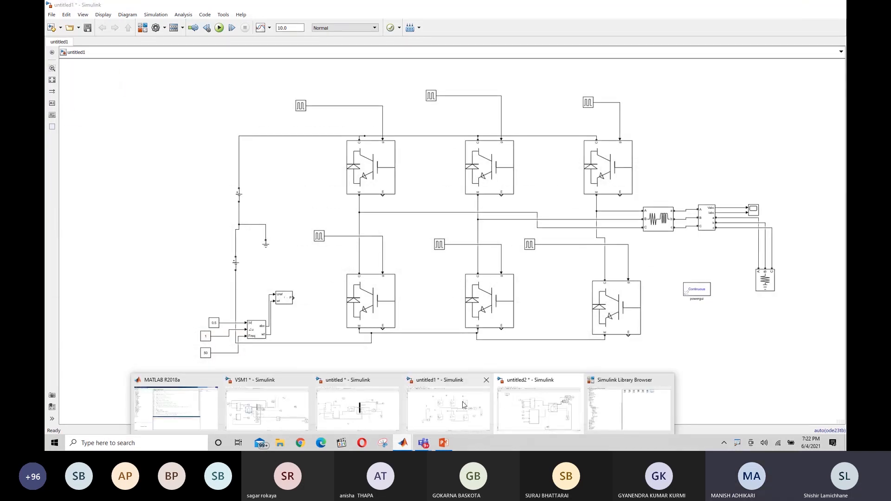
pyautogui.click(398, 403)
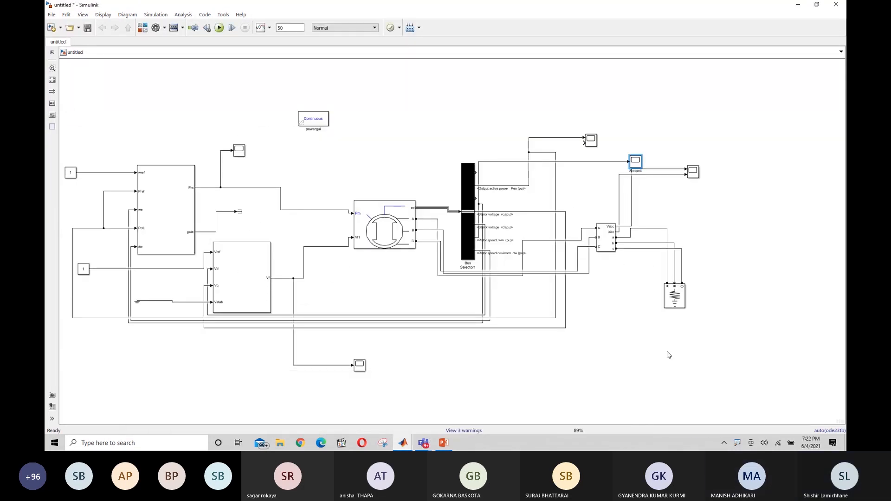
pyautogui.click(656, 339)
pyautogui.click(635, 162)
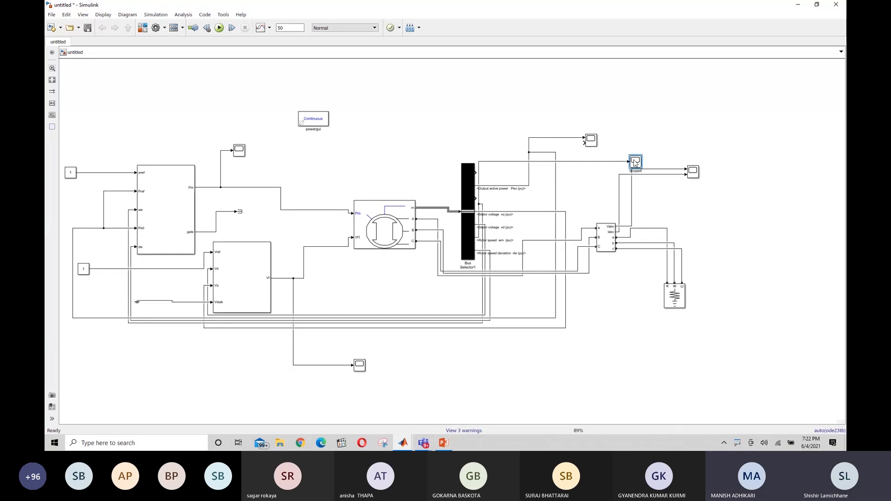
pyautogui.doubleClick(636, 161)
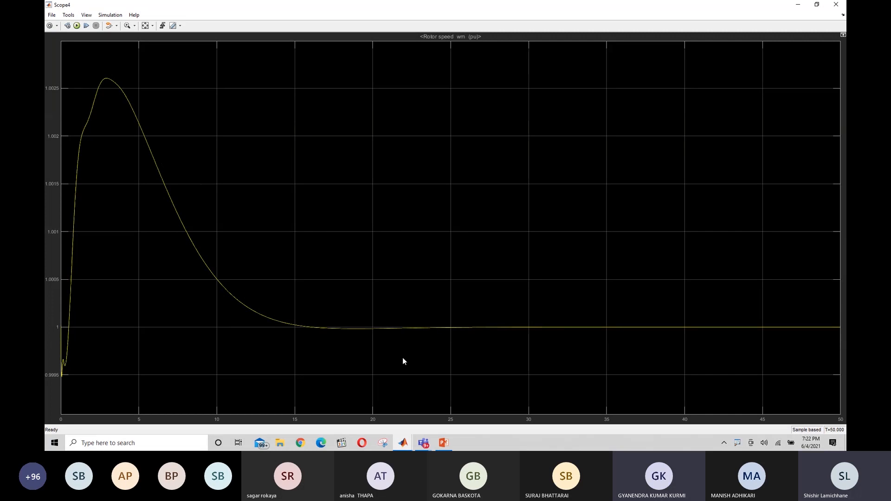
# - Circle the 1.0005 level on the rotor speed axis and handwrite "Ste" beside the curve with the on-screen pen
pyautogui.click(736, 442)
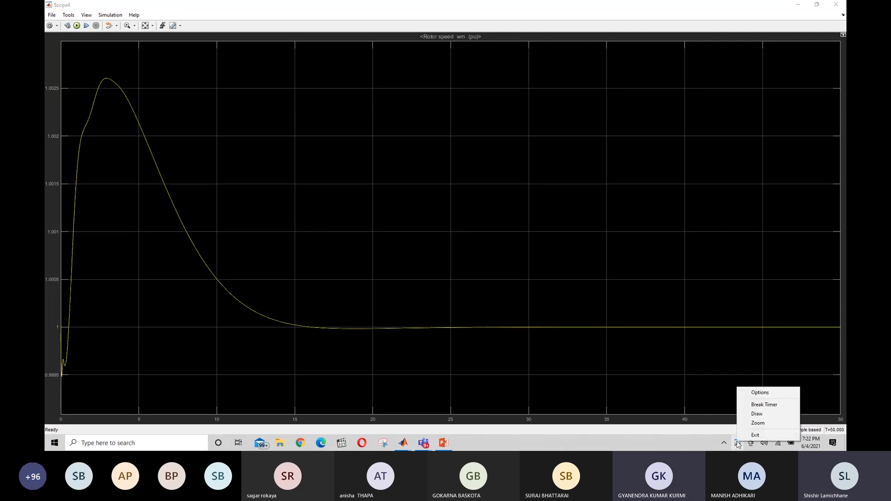
pyautogui.click(759, 415)
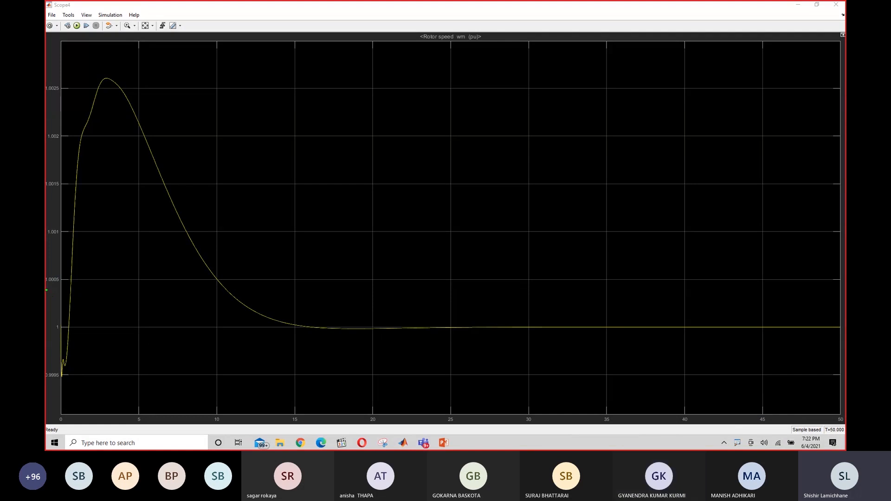
pyautogui.moveTo(49, 291)
pyautogui.mouseDown()
pyautogui.moveTo(73, 282)
pyautogui.moveTo(46, 285)
pyautogui.moveTo(56, 298)
pyautogui.mouseUp()
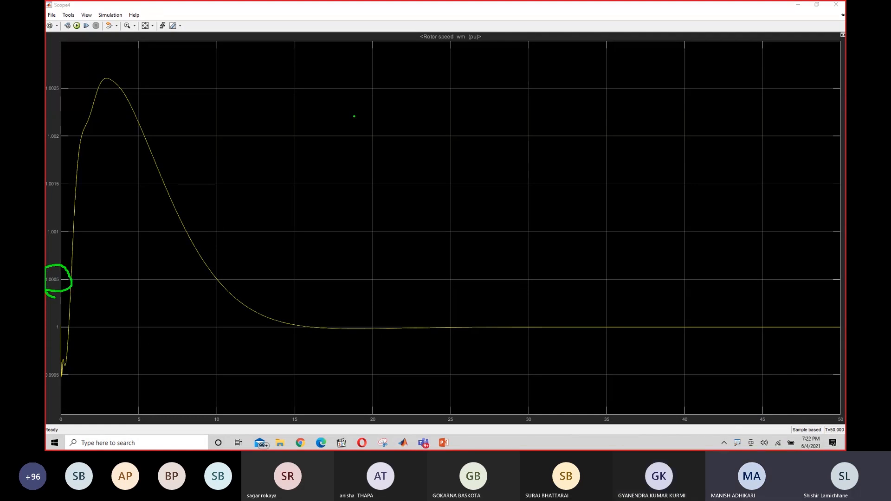
pyautogui.moveTo(355, 117); pyautogui.dragTo(277, 172)
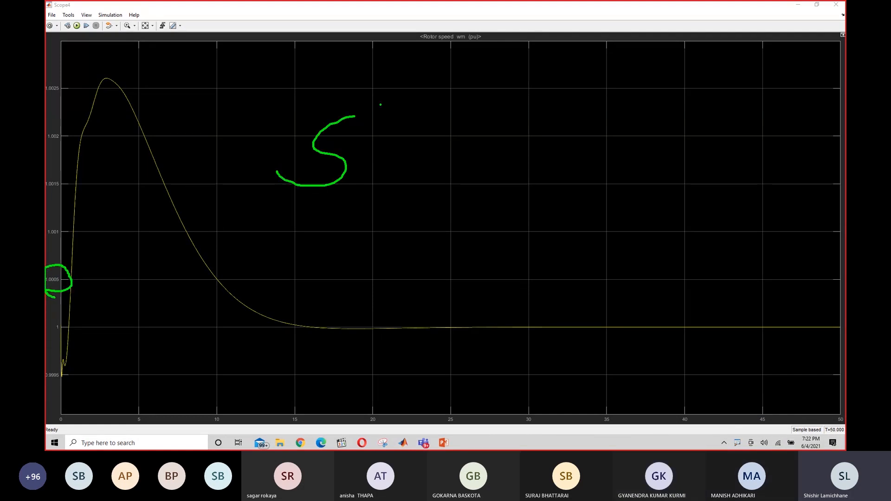
pyautogui.moveTo(380, 105); pyautogui.dragTo(398, 174)
pyautogui.moveTo(357, 139); pyautogui.dragTo(410, 136)
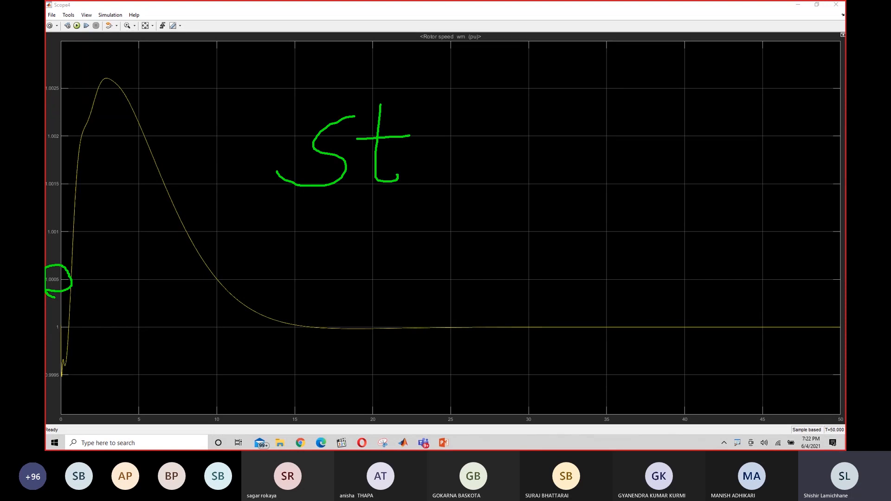
pyautogui.moveTo(437, 162); pyautogui.dragTo(475, 185)
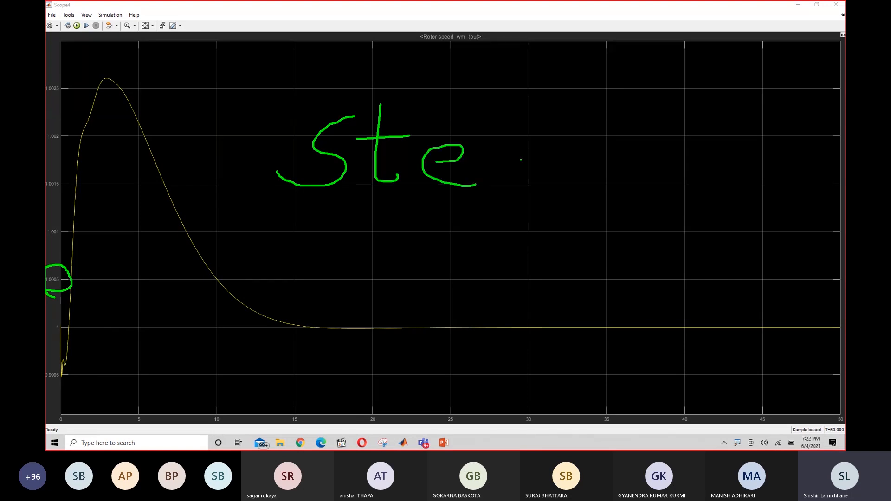
# - Mark the rotor speed curve's initial peak, its decay and its flat section on screen, and clear the drawing
pyautogui.moveTo(136, 68)
pyautogui.mouseDown()
pyautogui.moveTo(45, 136)
pyautogui.moveTo(47, 266)
pyautogui.moveTo(218, 249)
pyautogui.moveTo(109, 22)
pyautogui.moveTo(45, 103)
pyautogui.mouseUp()
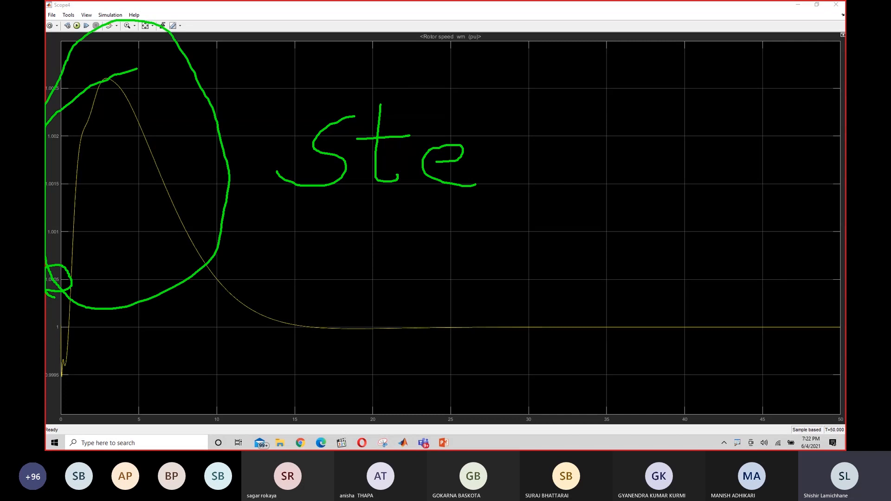
pyautogui.moveTo(185, 180)
pyautogui.mouseDown()
pyautogui.moveTo(290, 266)
pyautogui.moveTo(306, 253)
pyautogui.mouseUp()
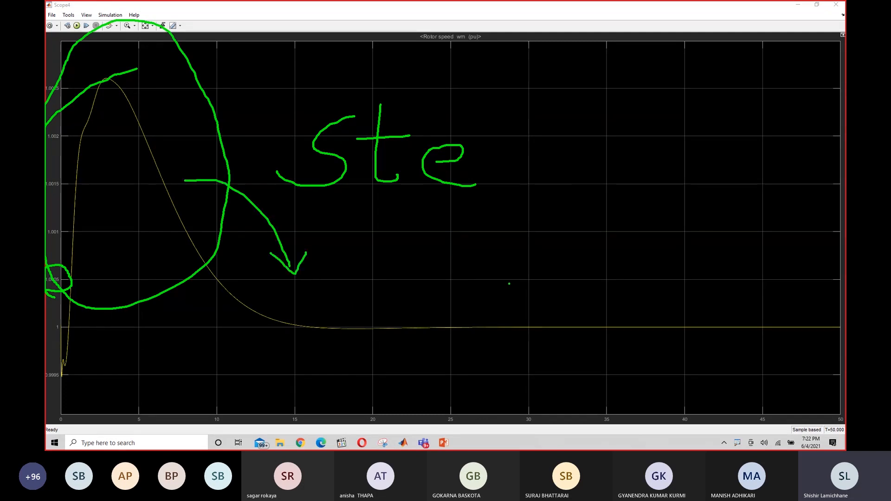
pyautogui.moveTo(509, 284)
pyautogui.mouseDown()
pyautogui.moveTo(609, 361)
pyautogui.moveTo(452, 289)
pyautogui.mouseUp()
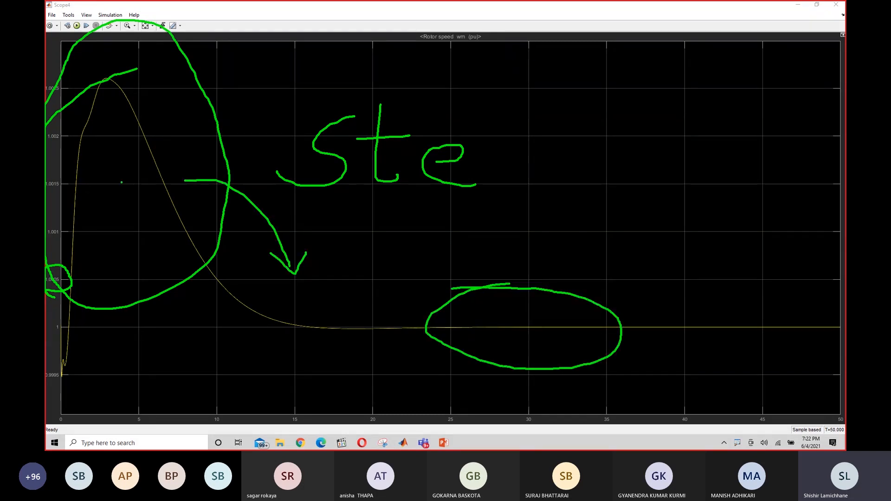
pyautogui.moveTo(121, 182); pyautogui.dragTo(152, 233)
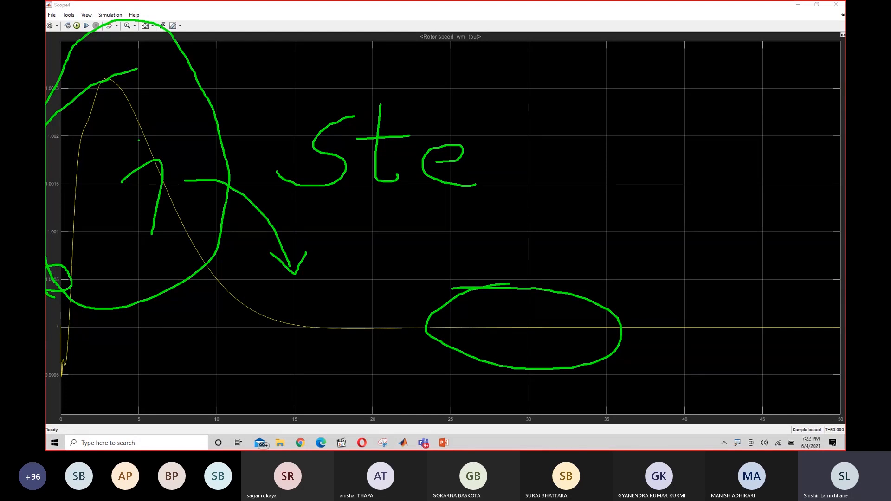
pyautogui.moveTo(95, 84)
pyautogui.mouseDown()
pyautogui.moveTo(105, 49)
pyautogui.moveTo(134, 101)
pyautogui.moveTo(173, 248)
pyautogui.moveTo(211, 288)
pyautogui.moveTo(317, 305)
pyautogui.mouseUp()
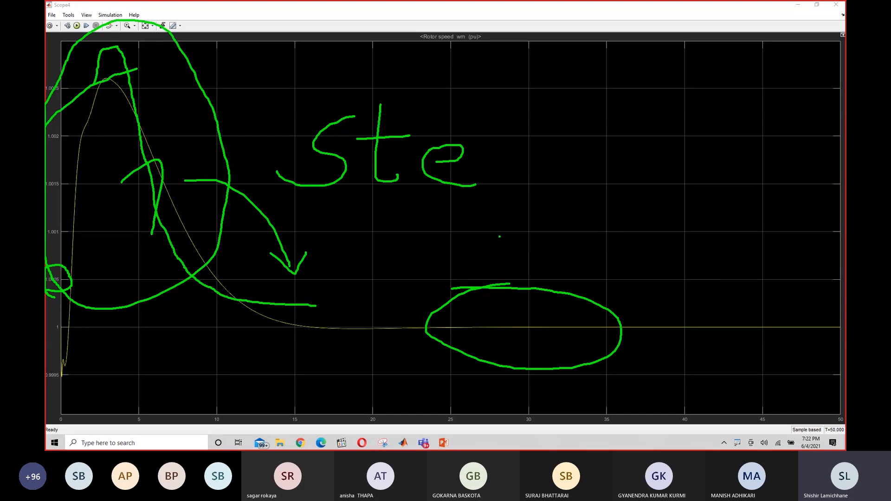
pyautogui.press('Escape')
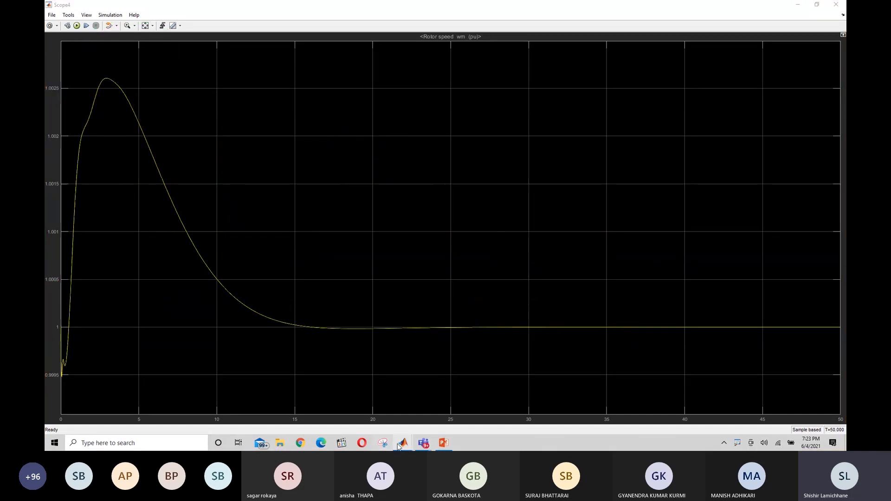
# - Switch back to the untitled2 model's block diagram
pyautogui.moveTo(402, 444)
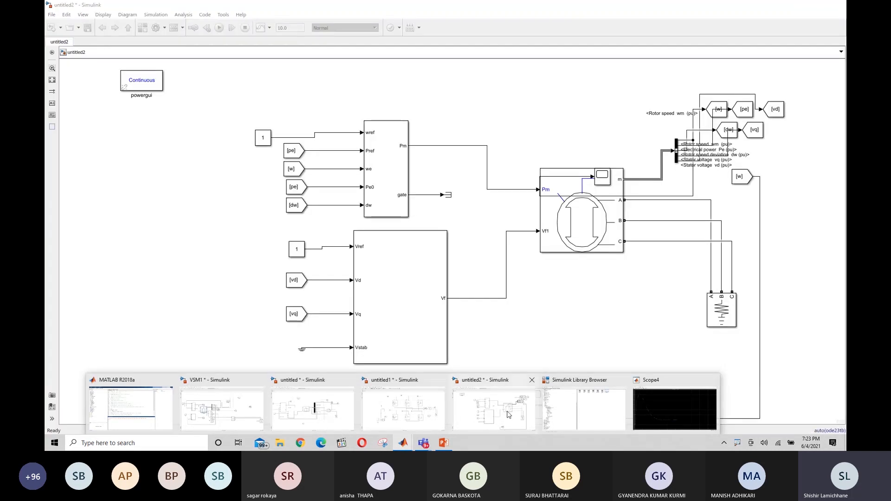
pyautogui.click(509, 415)
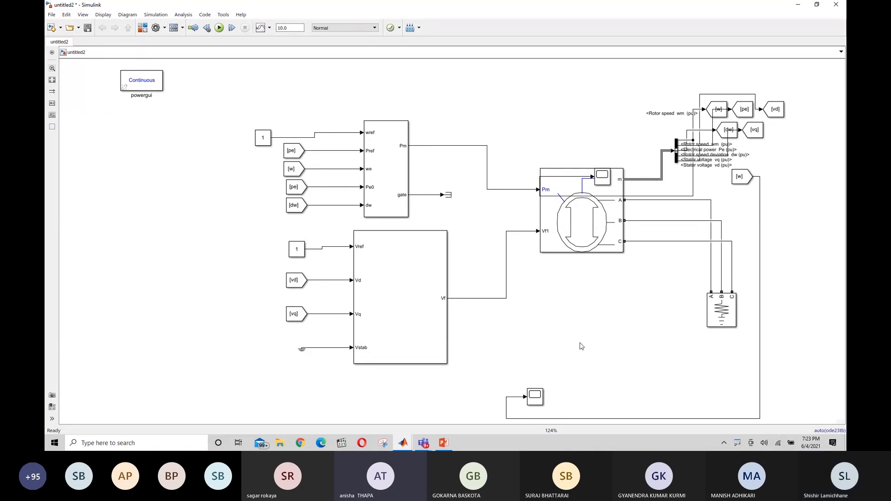
pyautogui.moveTo(608, 316); pyautogui.dragTo(639, 365)
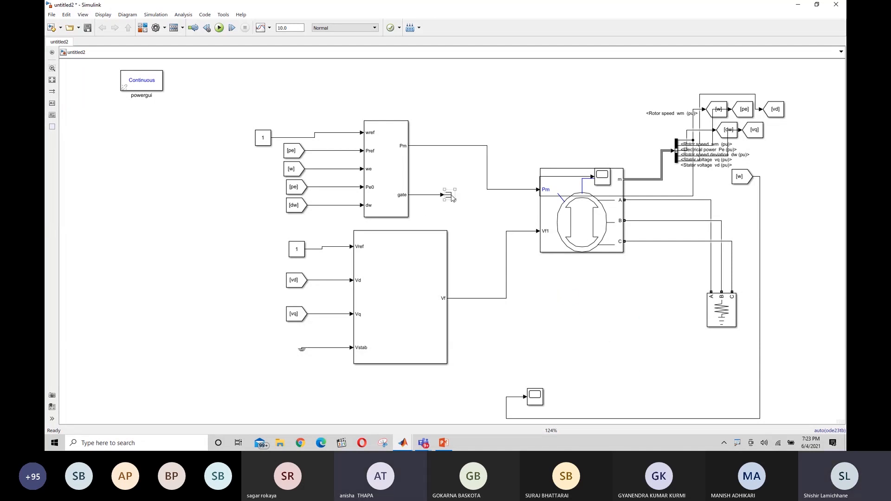
# - Review the parameters of the Hydraulic Turbine and Governor block in the untitled2 model and close them
pyautogui.click(302, 349)
pyautogui.moveTo(561, 288); pyautogui.dragTo(624, 351)
pyautogui.moveTo(578, 277); pyautogui.dragTo(556, 287)
pyautogui.click(389, 177)
pyautogui.doubleClick(389, 178)
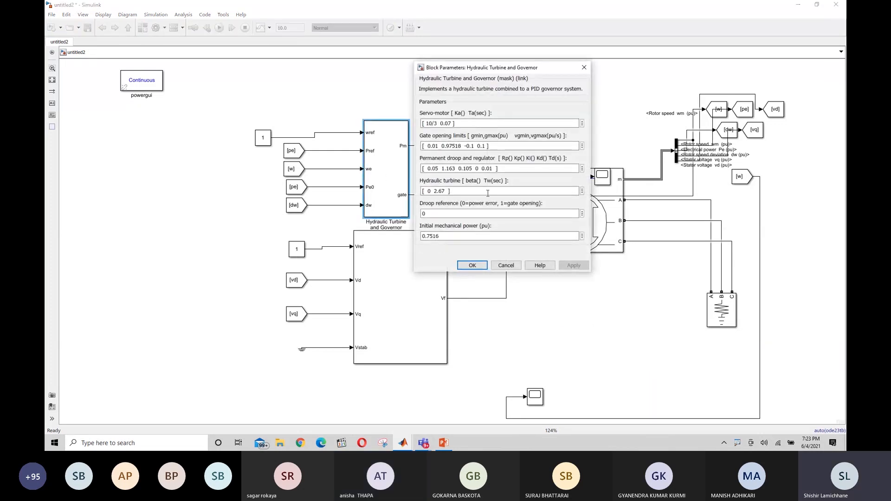
pyautogui.click(472, 265)
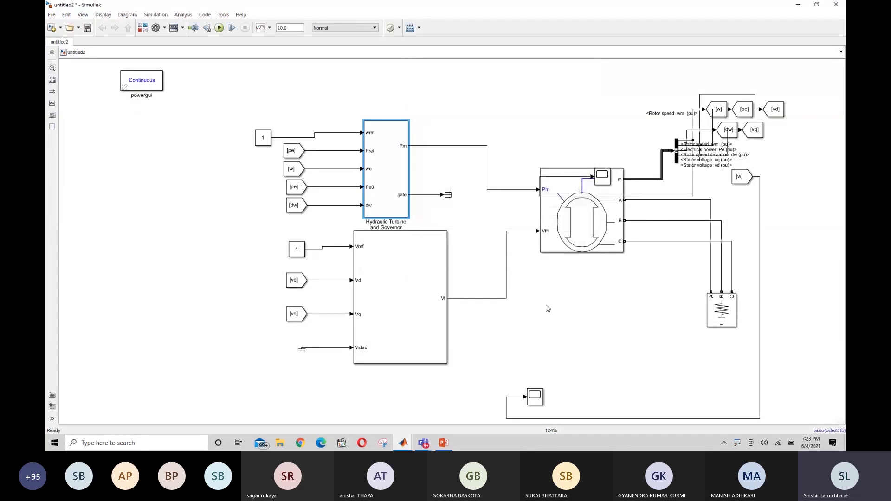
pyautogui.click(609, 350)
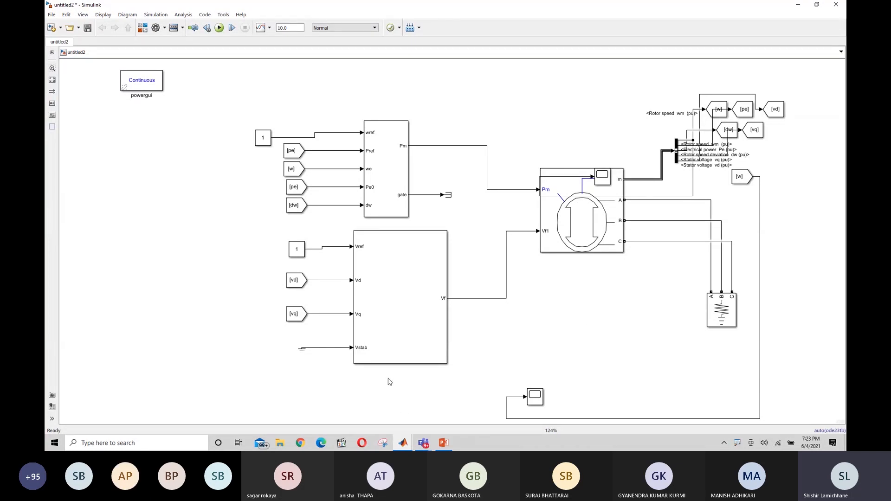
pyautogui.moveTo(388, 378); pyautogui.dragTo(469, 395)
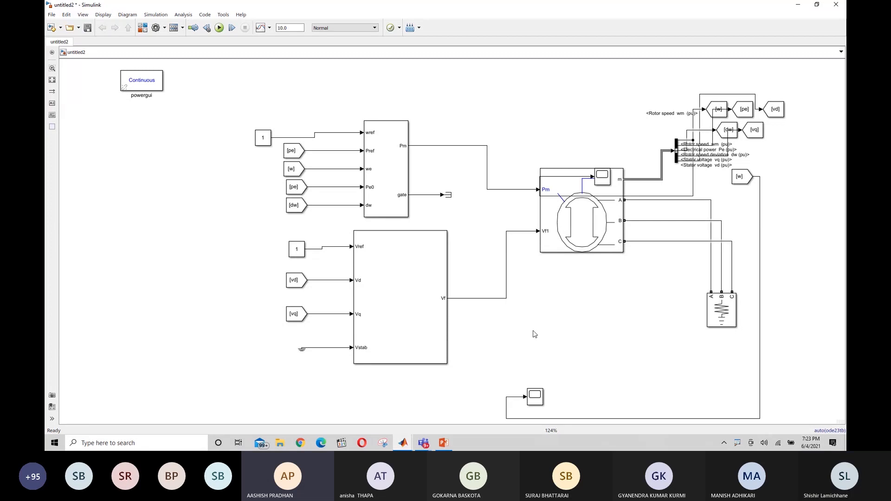
pyautogui.click(583, 231)
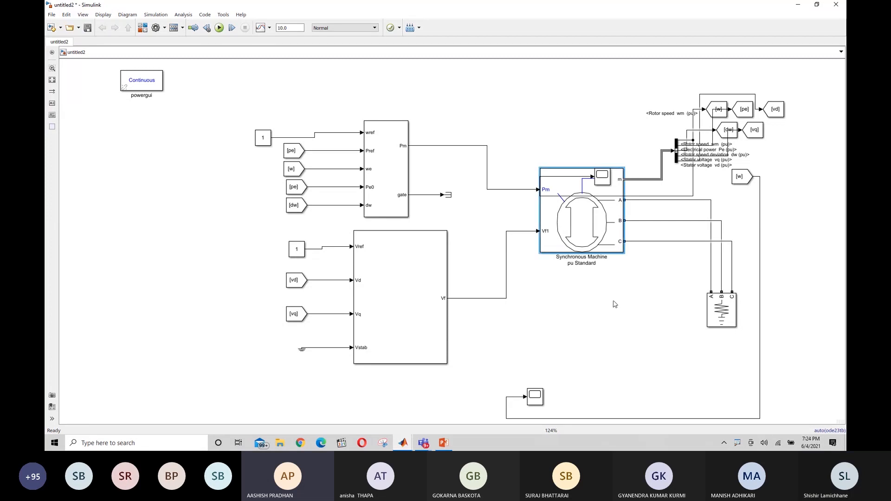
pyautogui.moveTo(608, 328); pyautogui.dragTo(691, 388)
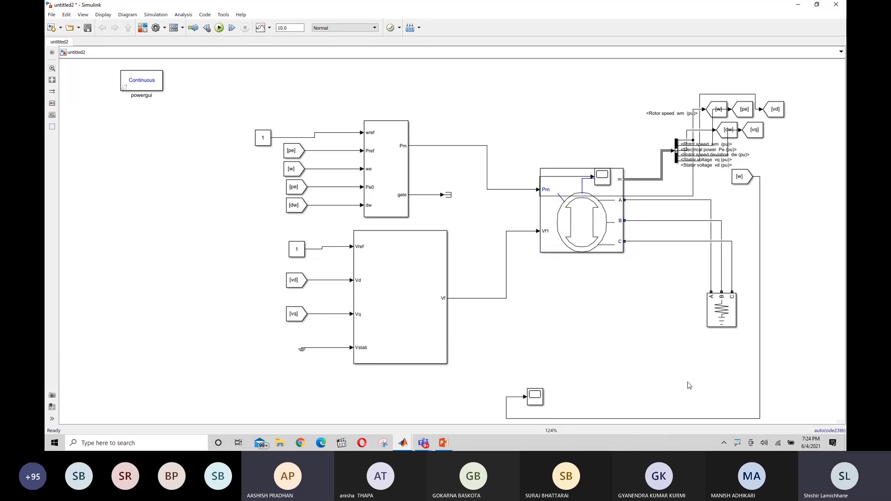
pyautogui.click(590, 232)
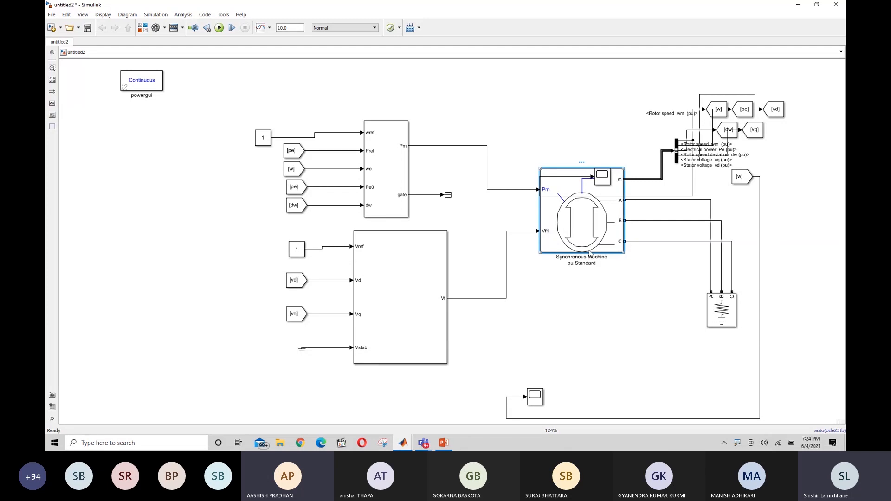
pyautogui.click(583, 331)
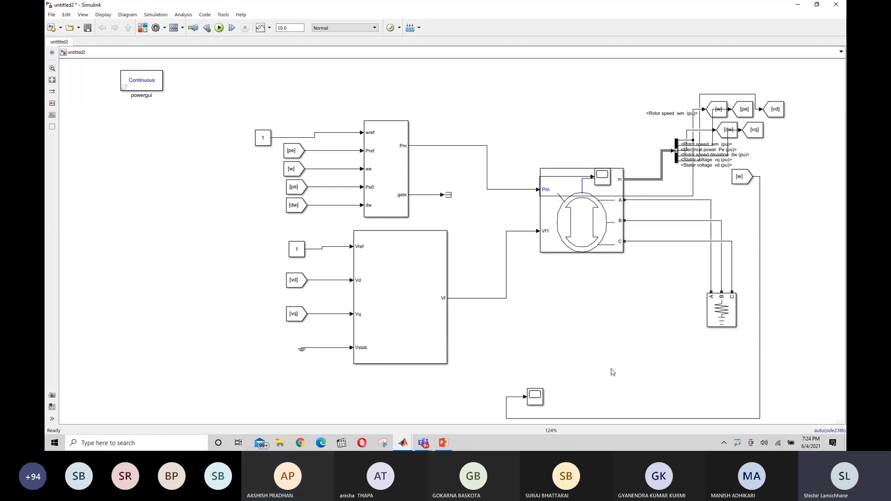
pyautogui.moveTo(574, 314); pyautogui.dragTo(611, 362)
pyautogui.moveTo(561, 274); pyautogui.dragTo(620, 347)
pyautogui.moveTo(530, 311); pyautogui.dragTo(673, 335)
pyautogui.moveTo(539, 275); pyautogui.dragTo(621, 340)
pyautogui.moveTo(540, 271); pyautogui.dragTo(609, 328)
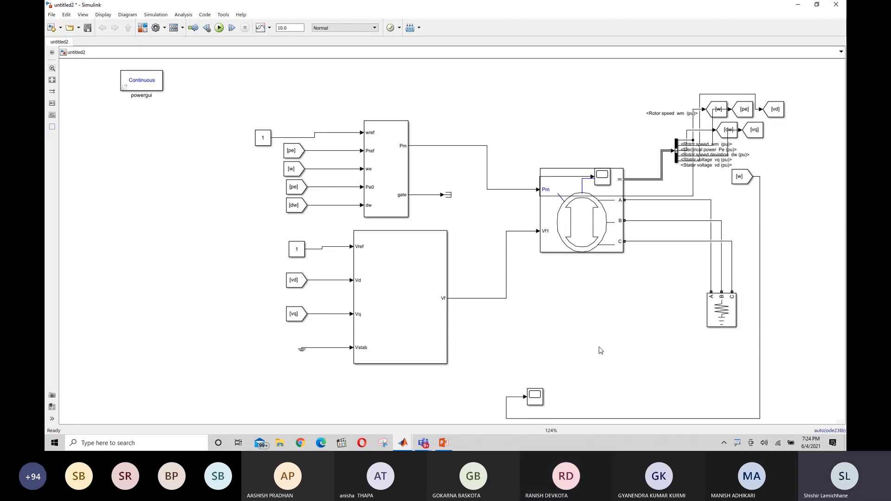
pyautogui.moveTo(802, 167); pyautogui.dragTo(827, 243)
pyautogui.moveTo(561, 291); pyautogui.dragTo(598, 337)
pyautogui.moveTo(574, 286); pyautogui.dragTo(603, 324)
pyautogui.doubleClick(567, 295)
pyautogui.click(645, 333)
pyautogui.write('volt')
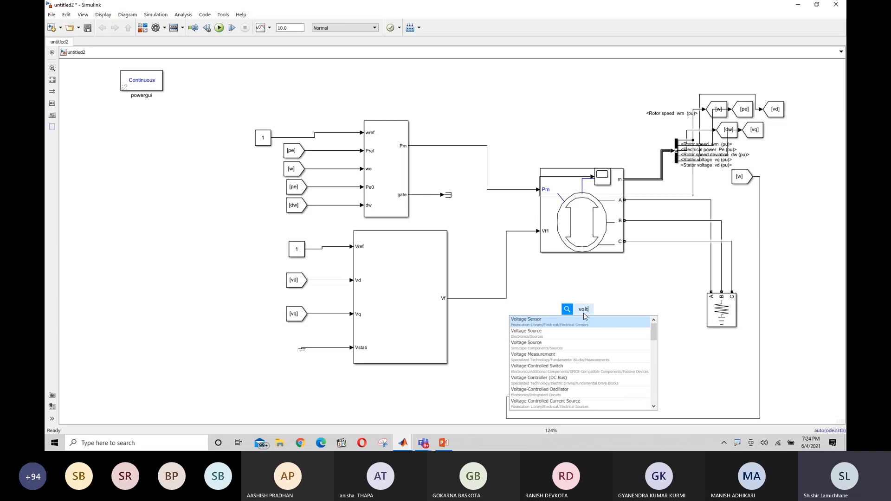
pyautogui.press('BackSpace')
pyautogui.press('BackSpace')
pyautogui.press('BackSpace')
pyautogui.press('BackSpace')
pyautogui.press('BackSpace')
pyautogui.press('BackSpace')
pyautogui.press('BackSpace')
pyautogui.click(648, 364)
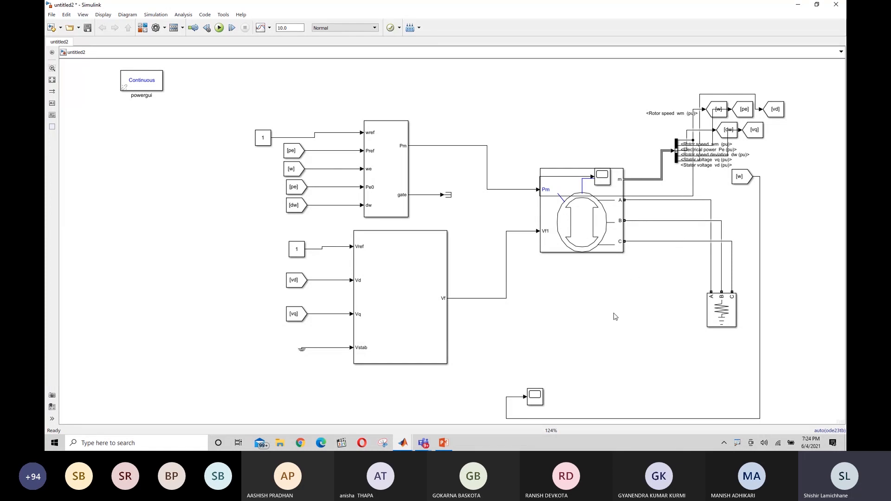
# - Review the electrical and mechanical parameters of the Synchronous Machine pu Standard block in untitled2 and close them
pyautogui.moveTo(616, 308); pyautogui.dragTo(637, 346)
pyautogui.click(732, 309)
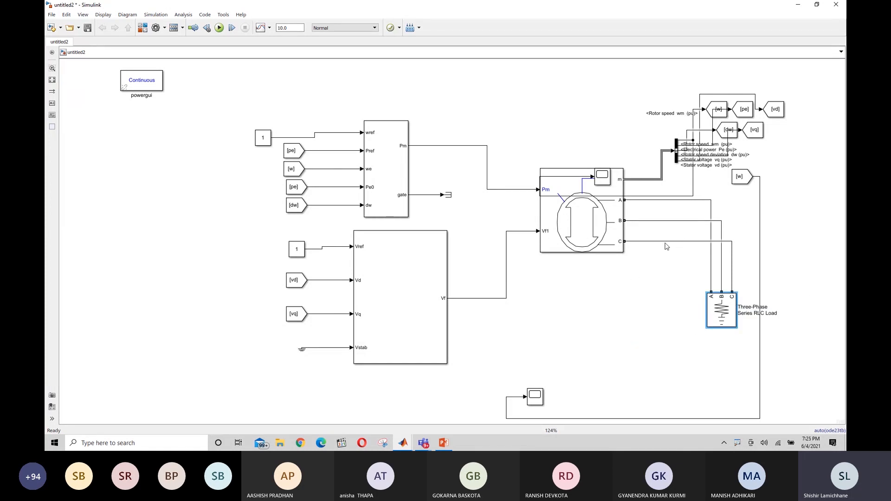
pyautogui.click(595, 329)
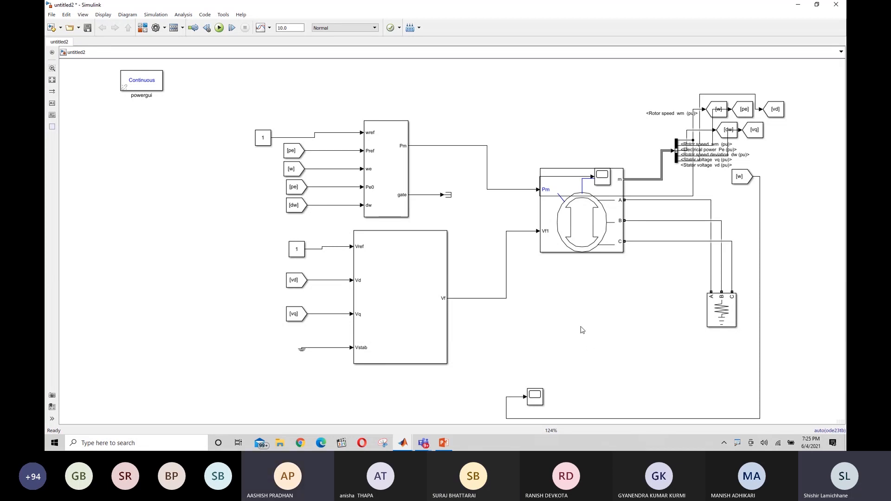
pyautogui.click(570, 223)
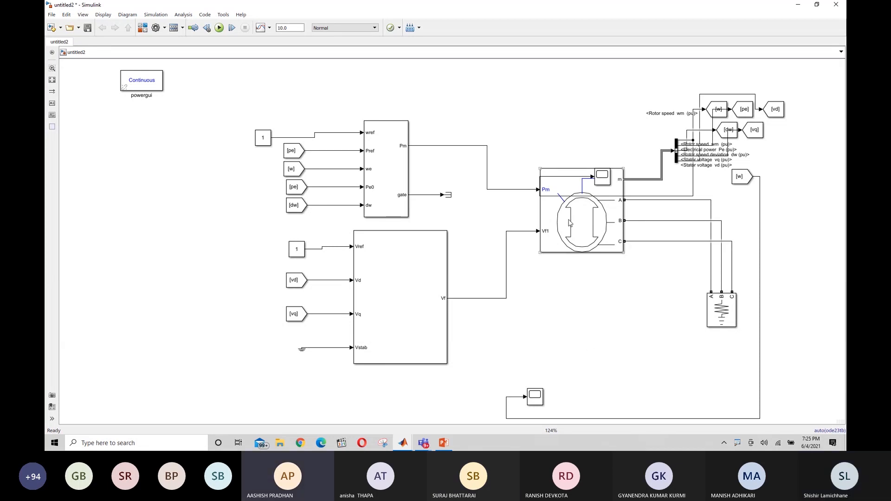
pyautogui.doubleClick(570, 223)
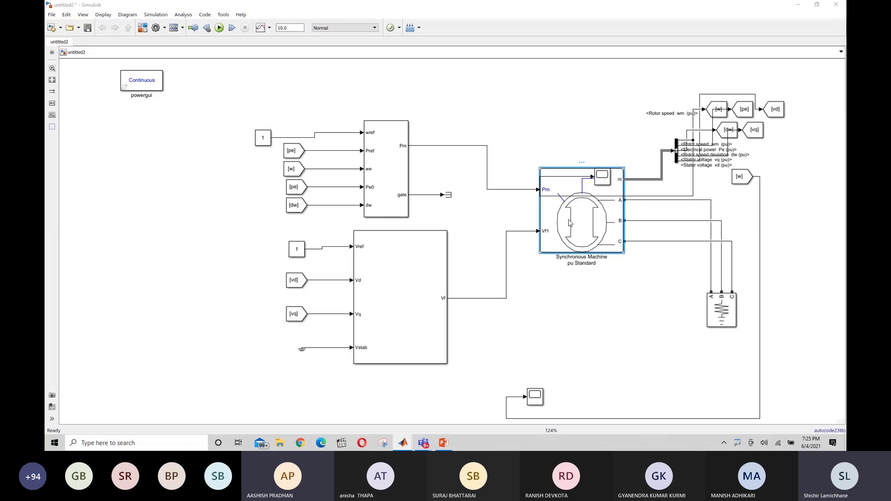
pyautogui.click(339, 145)
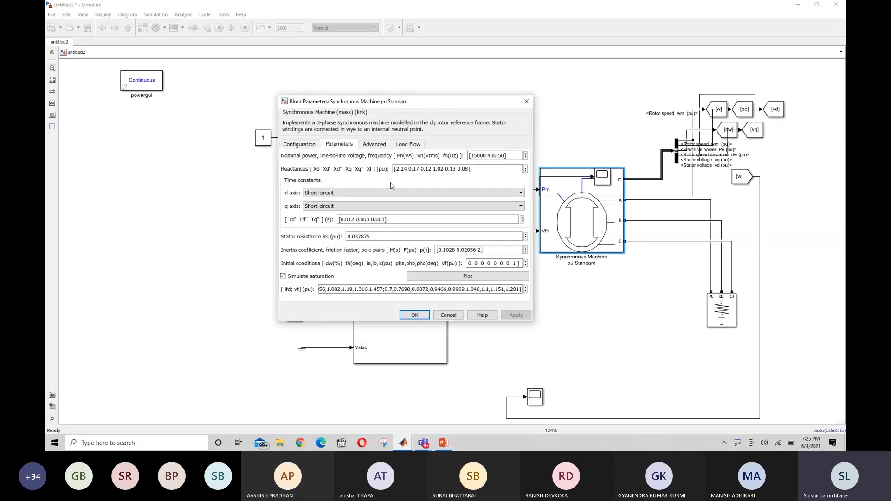
pyautogui.click(526, 101)
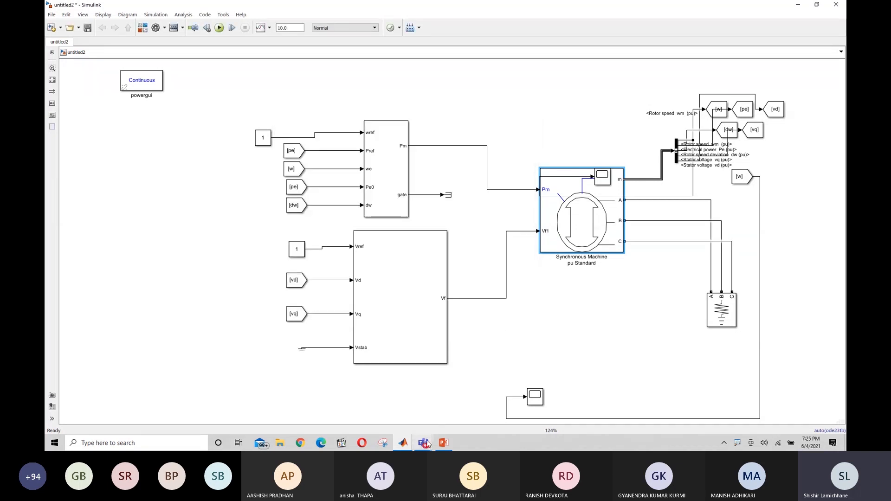
# - Switch to the untitled model and show the electrical and mechanical parameters of its Synchronous Machine pu Standard2 block
pyautogui.moveTo(403, 443)
pyautogui.moveTo(431, 402)
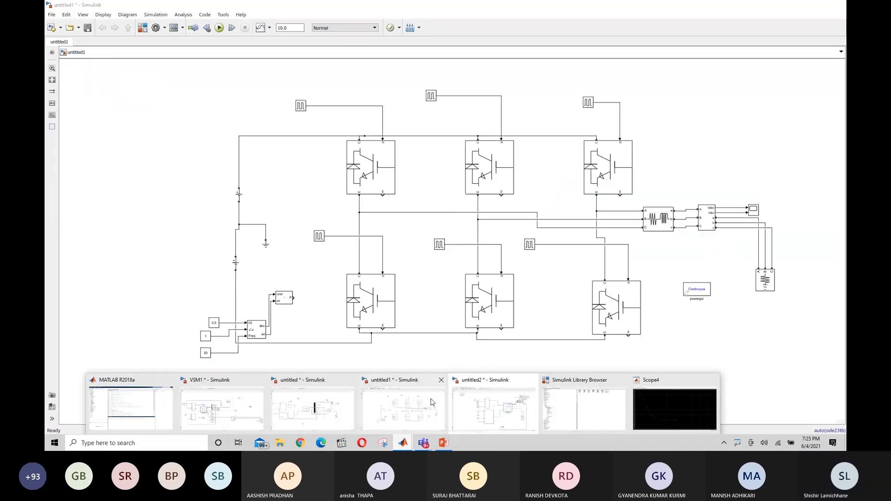
pyautogui.click(355, 403)
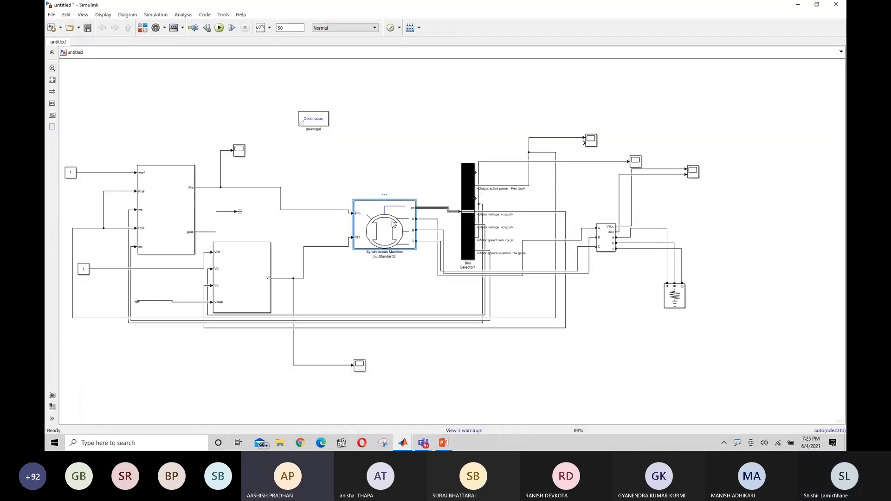
pyautogui.doubleClick(393, 224)
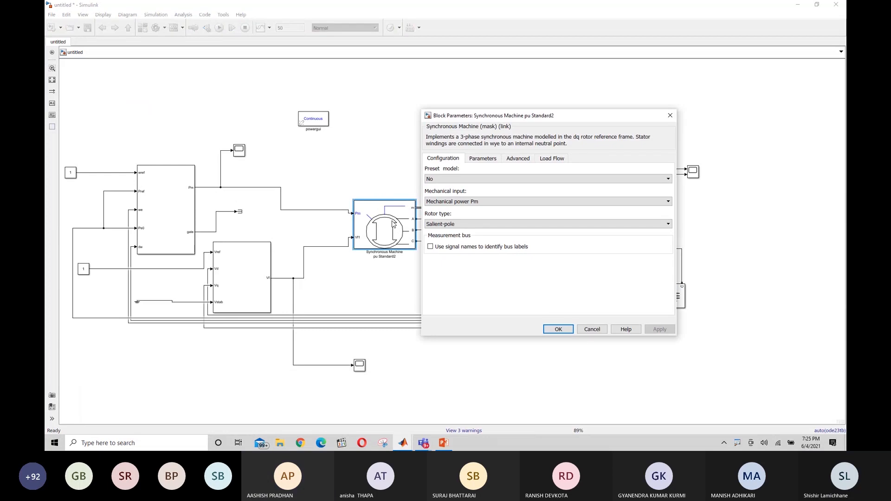
pyautogui.click(483, 159)
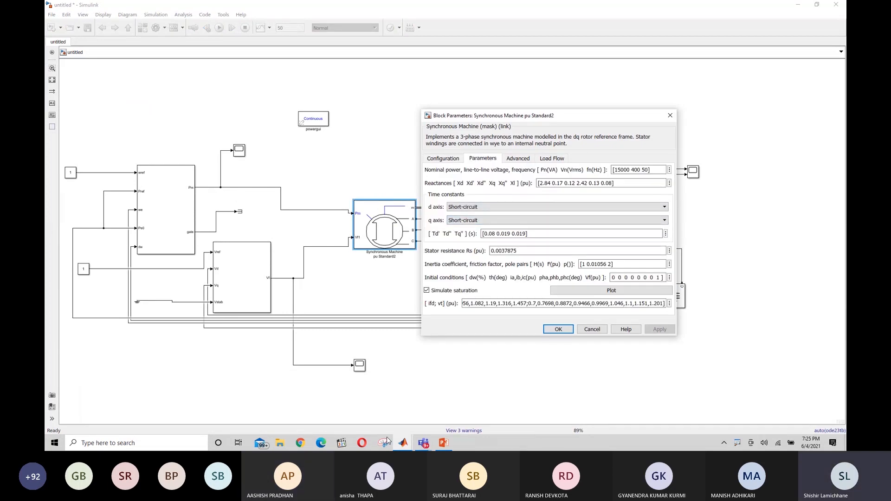
# - Check the Microsoft Teams meeting window, and return to the Synchronous Machine pu Standard2 parameters in the untitled model
pyautogui.moveTo(422, 445)
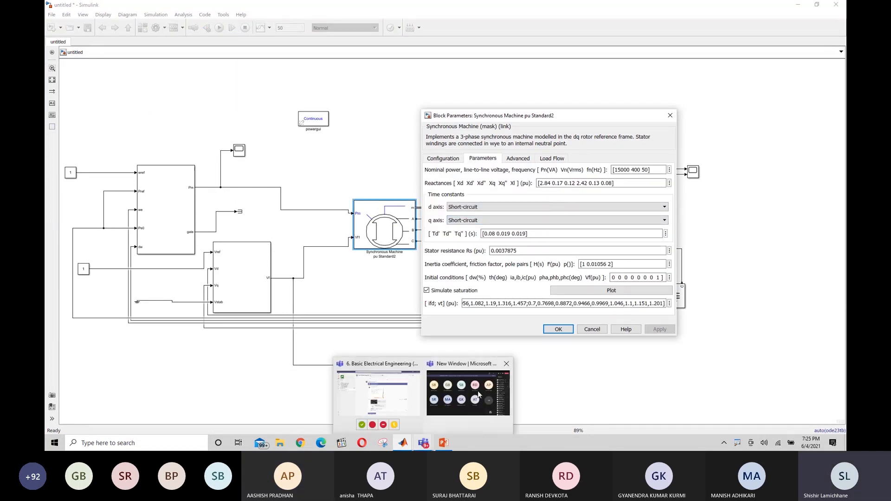
pyautogui.click(477, 390)
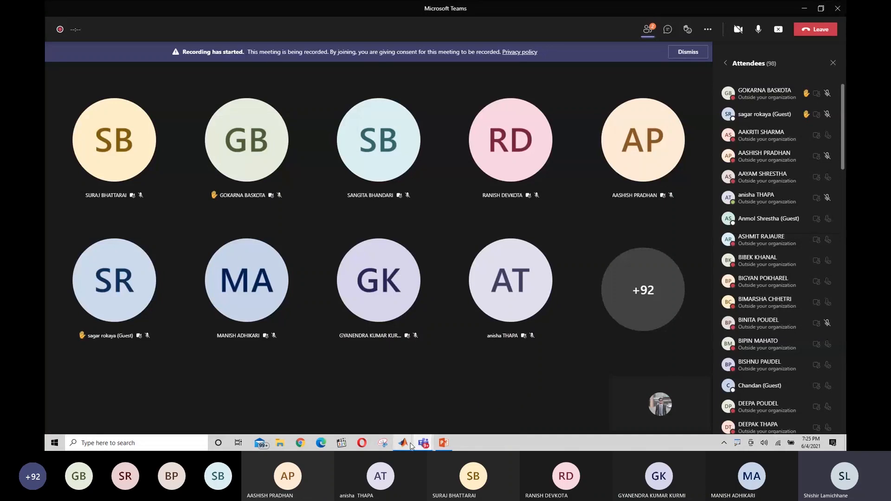
pyautogui.moveTo(403, 444)
pyautogui.moveTo(449, 410)
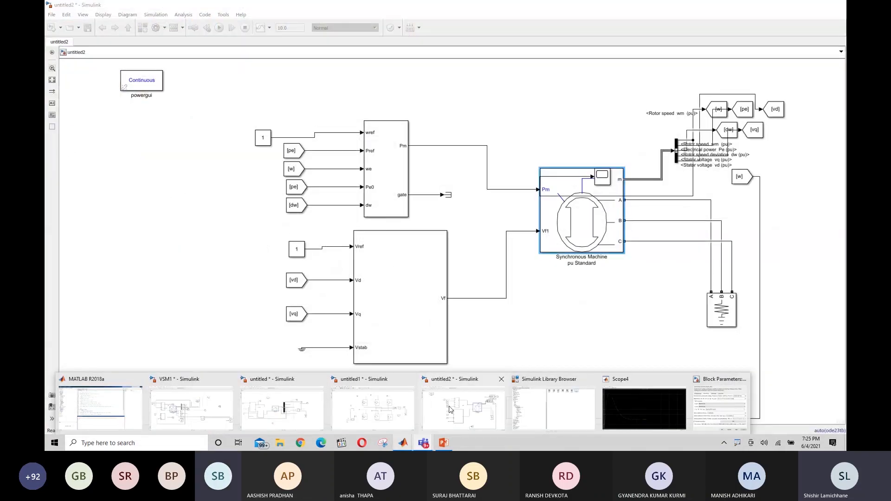
pyautogui.moveTo(398, 409)
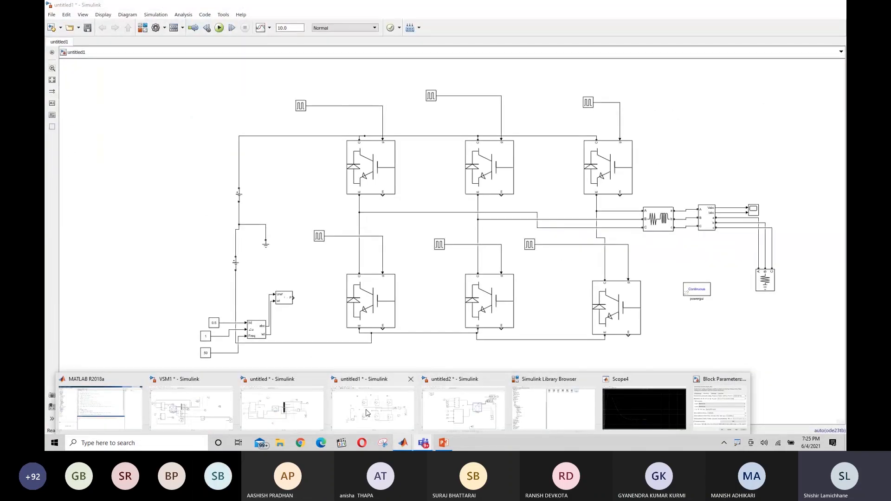
pyautogui.click(282, 409)
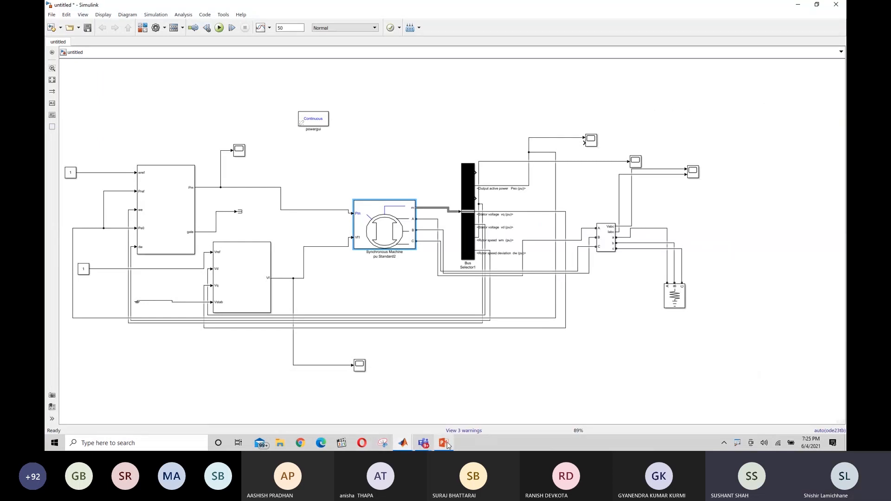
pyautogui.moveTo(403, 443)
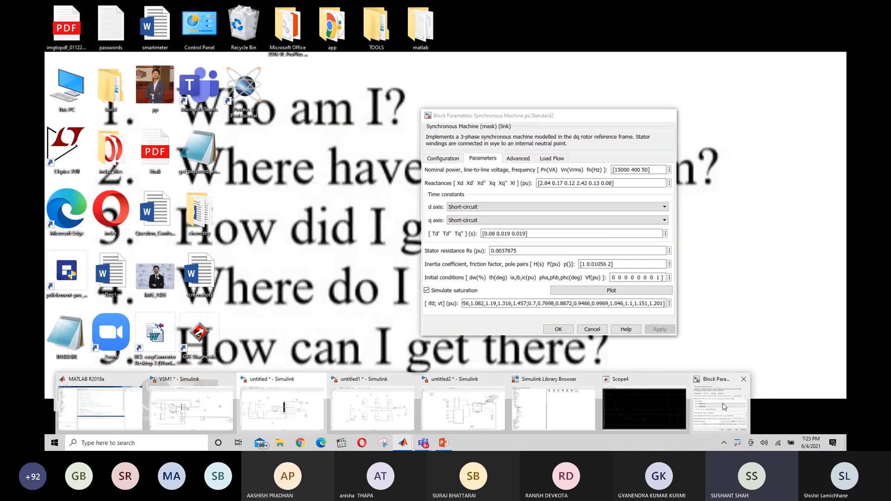
pyautogui.click(697, 408)
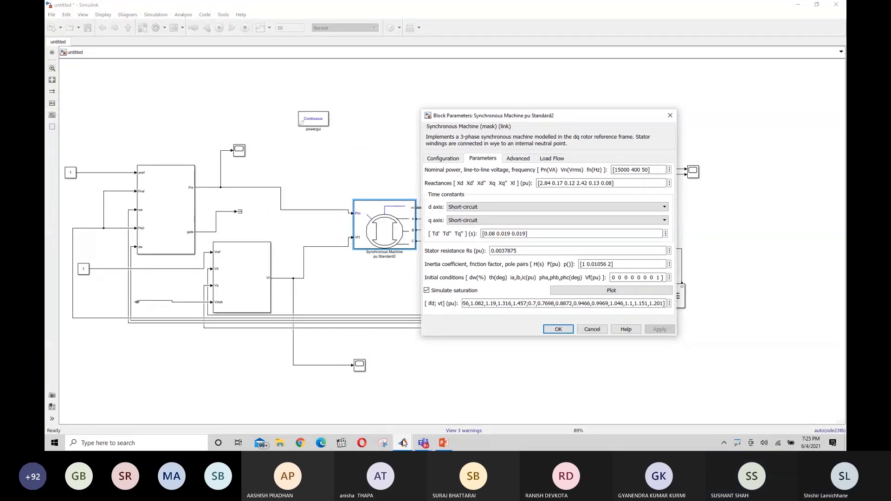
# - Switch to Microsoft Teams and enlarge the Diagnostic Viewer screenshot about accelerator mode in the MATLAB Workshop chat
pyautogui.moveTo(424, 445)
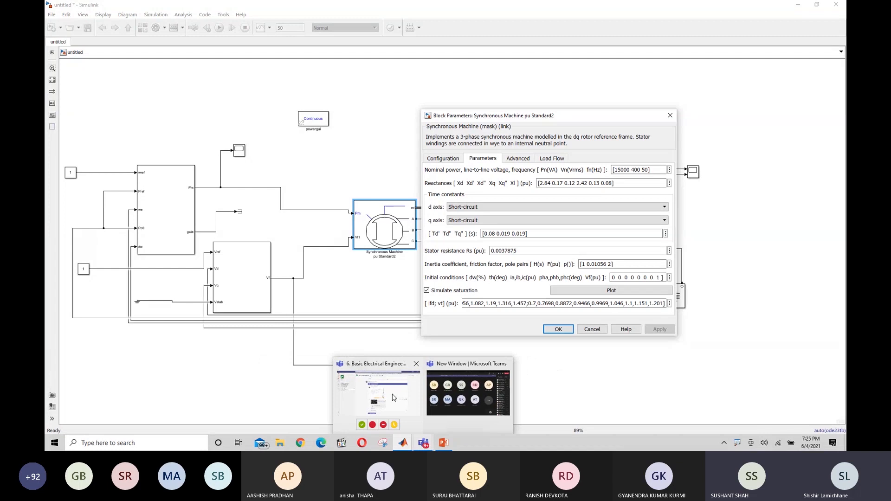
pyautogui.click(392, 398)
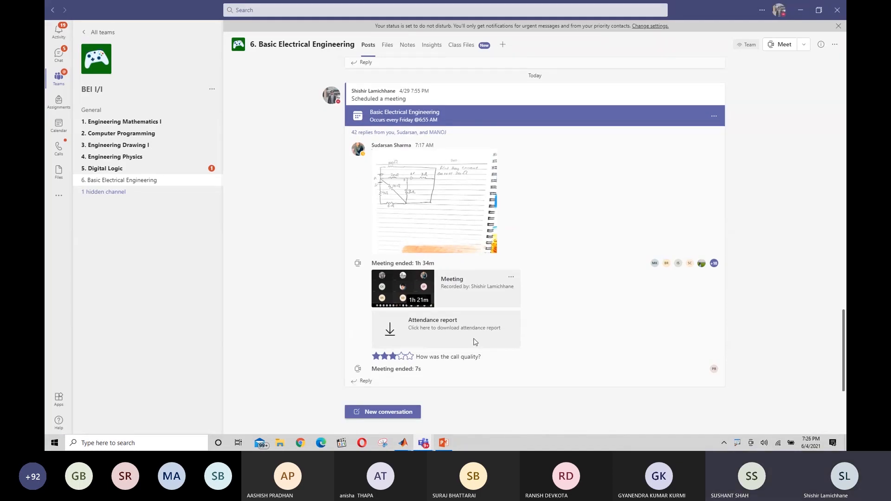
pyautogui.scroll(1, 476, 342)
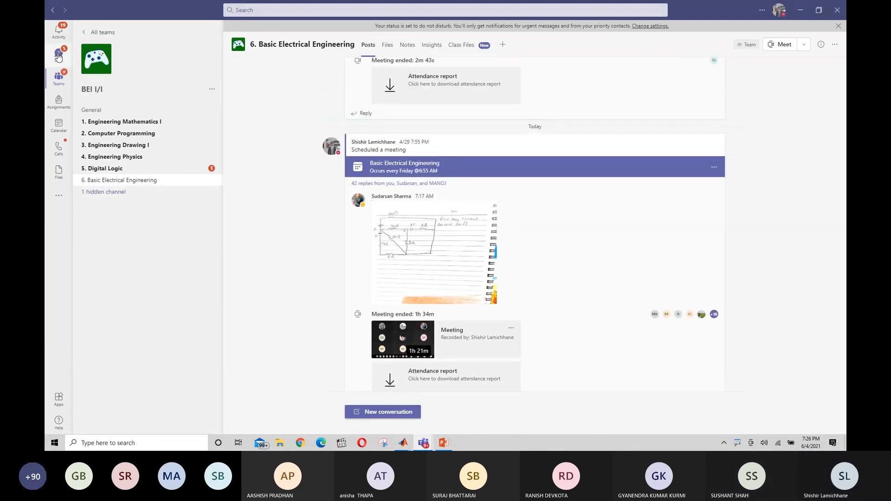
pyautogui.click(58, 54)
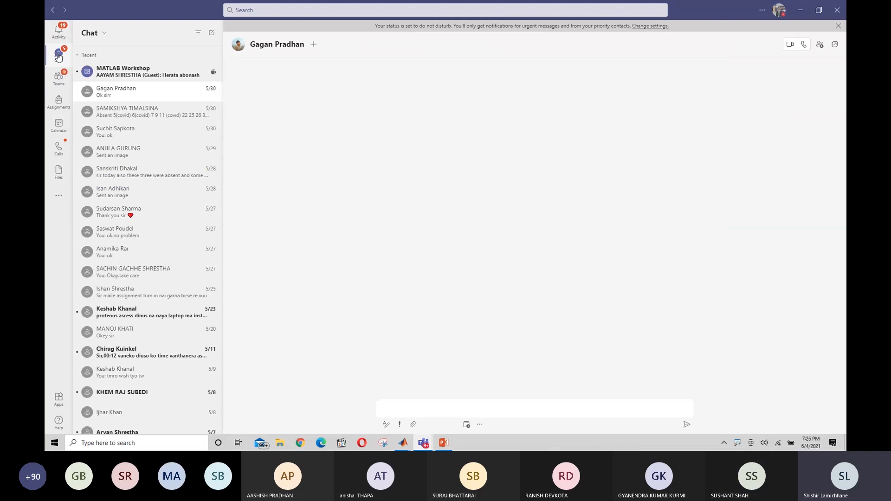
pyautogui.click(146, 78)
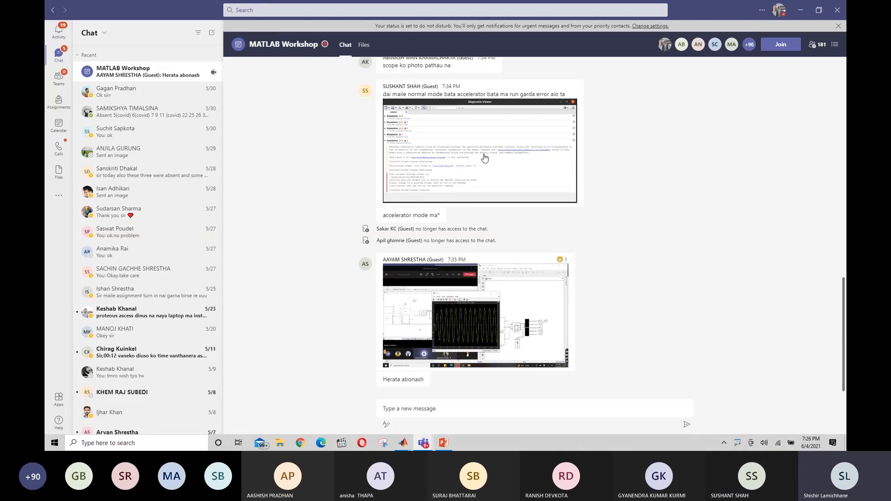
pyautogui.click(484, 158)
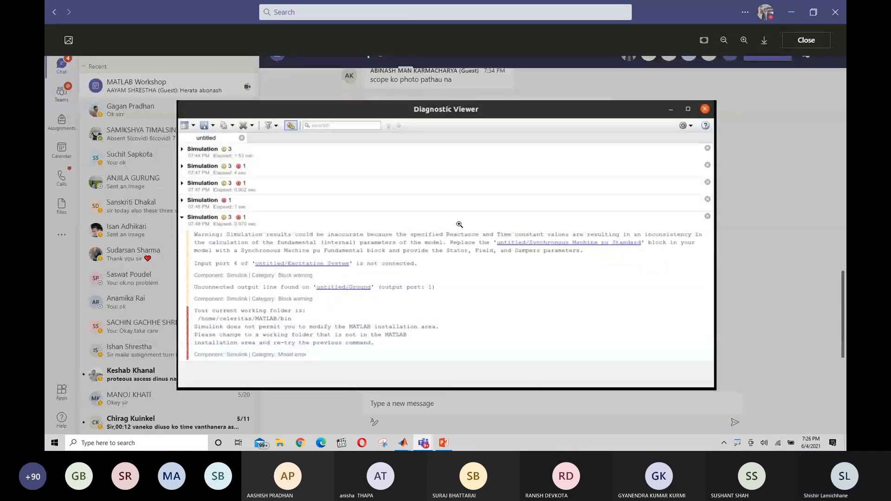
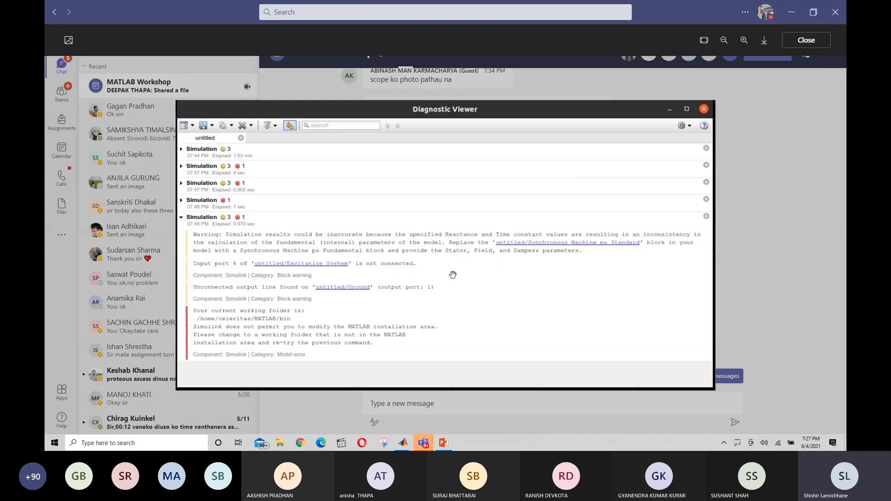
# - Close the enlarged Diagnostic Viewer screenshot, and show the current folder path and its files in the main MATLAB window
pyautogui.click(562, 431)
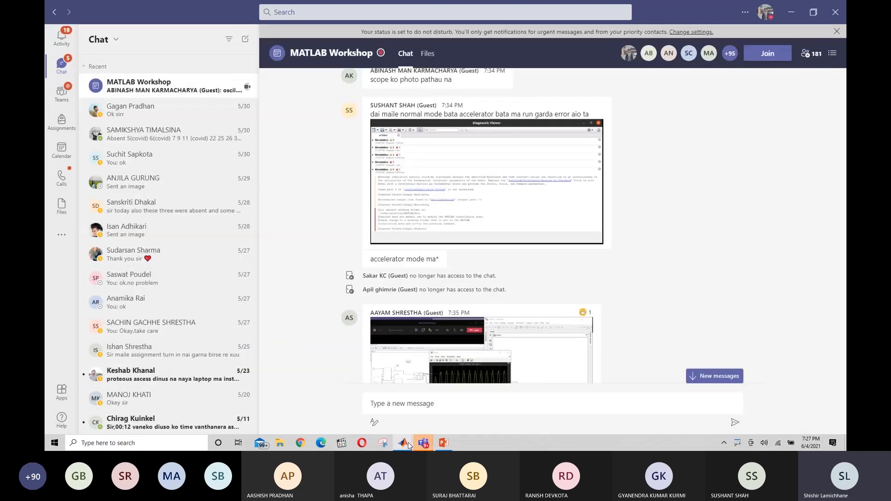
pyautogui.moveTo(405, 446)
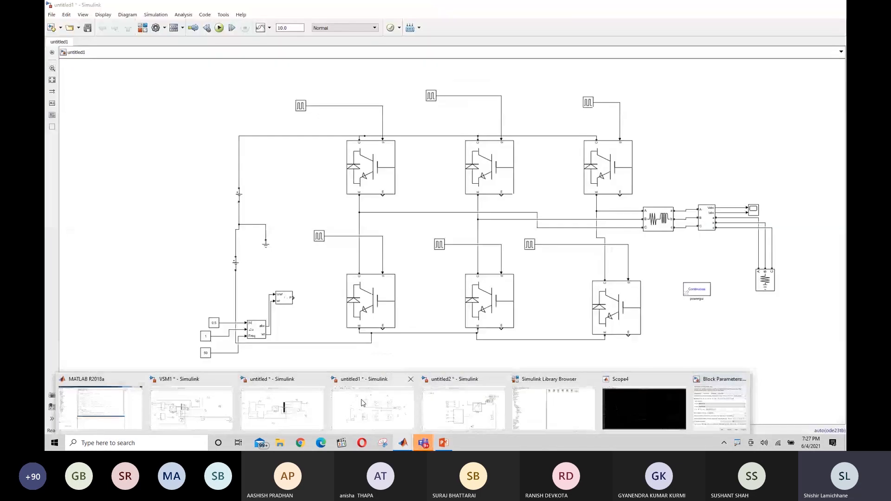
pyautogui.click(130, 406)
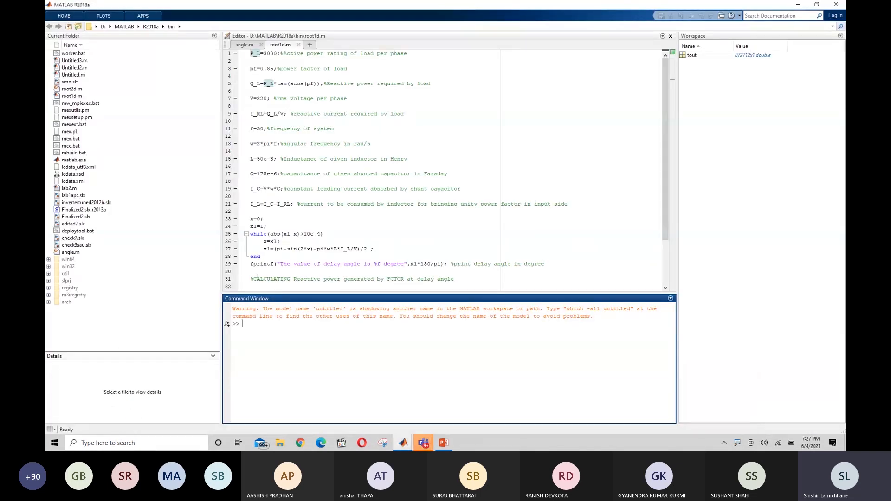
pyautogui.click(311, 173)
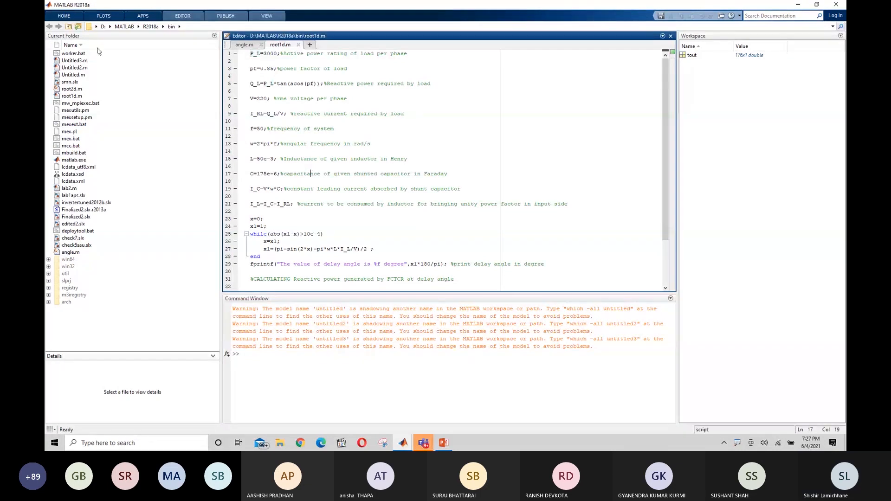
pyautogui.click(64, 16)
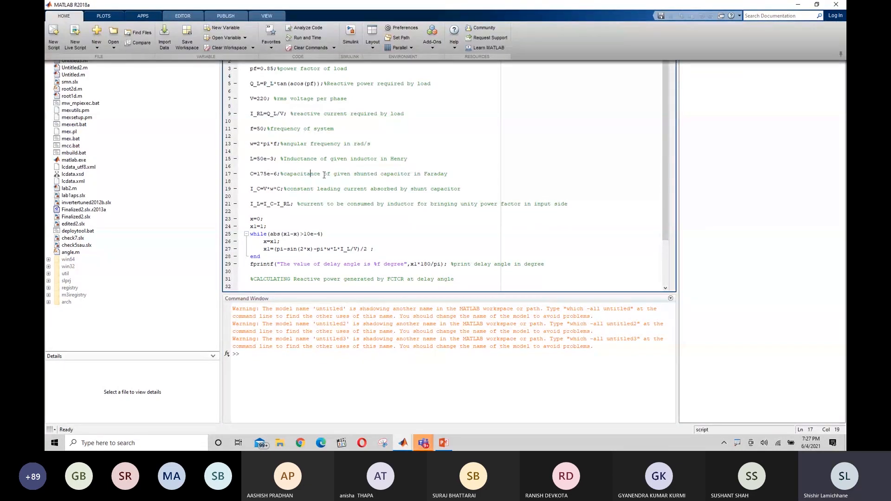
pyautogui.click(324, 175)
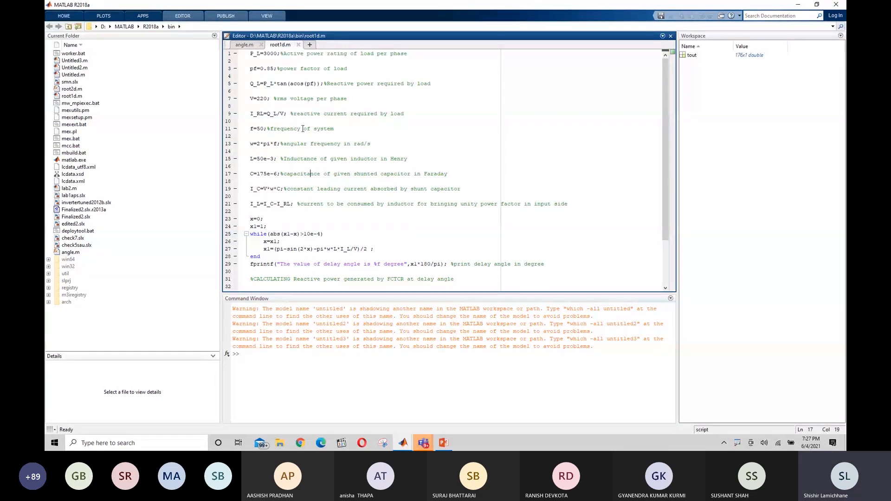
pyautogui.click(285, 340)
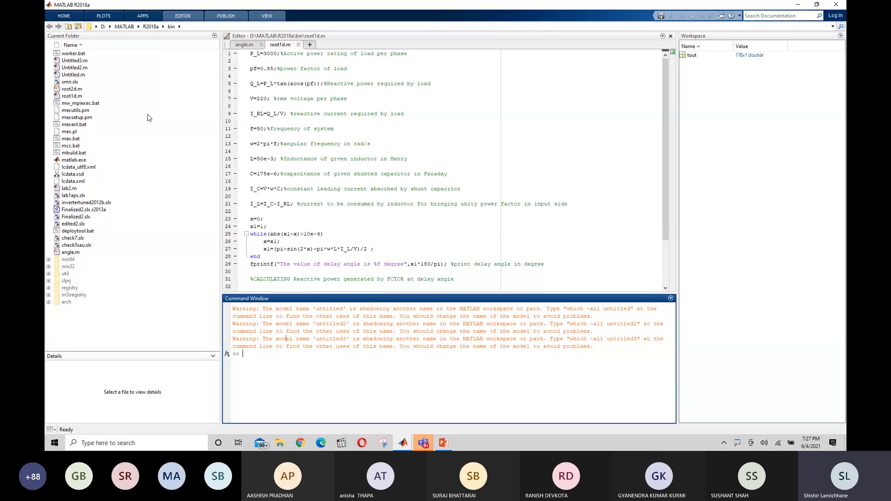
pyautogui.click(111, 27)
pyautogui.click(157, 195)
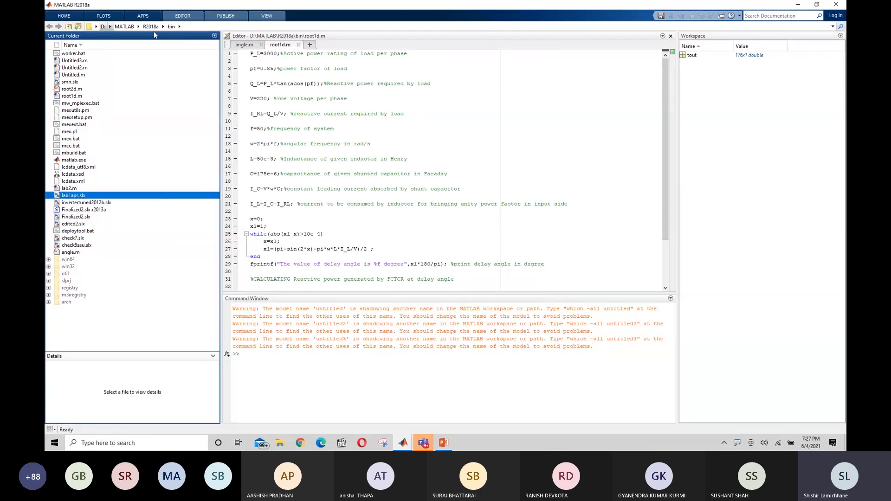
# - Check the Microsoft Teams meeting window, and return to the untitled2 Simulink model
pyautogui.moveTo(424, 447)
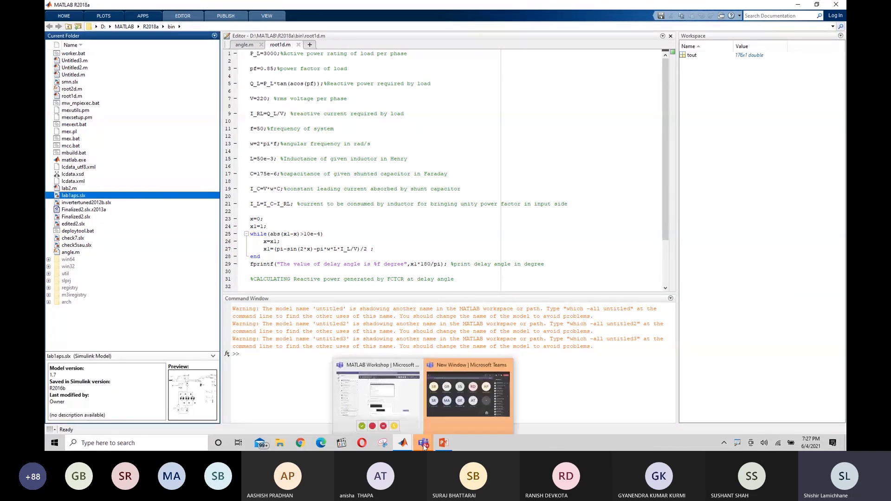
pyautogui.click(444, 404)
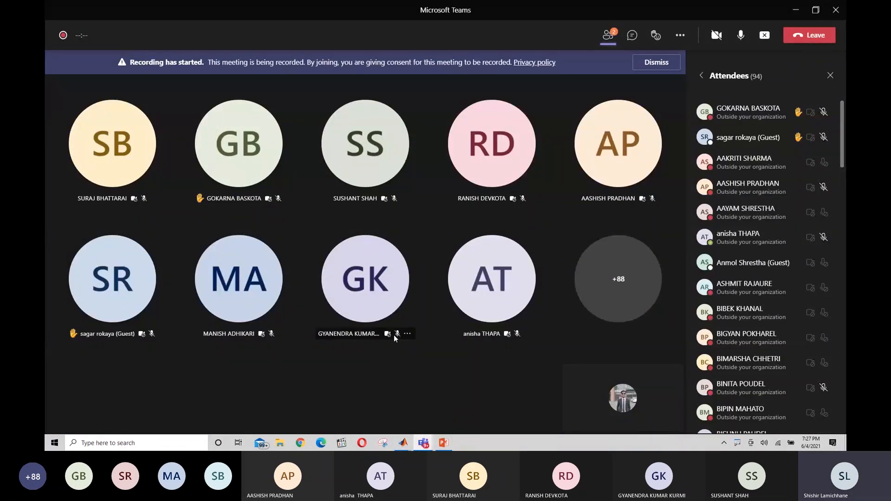
pyautogui.moveTo(403, 443)
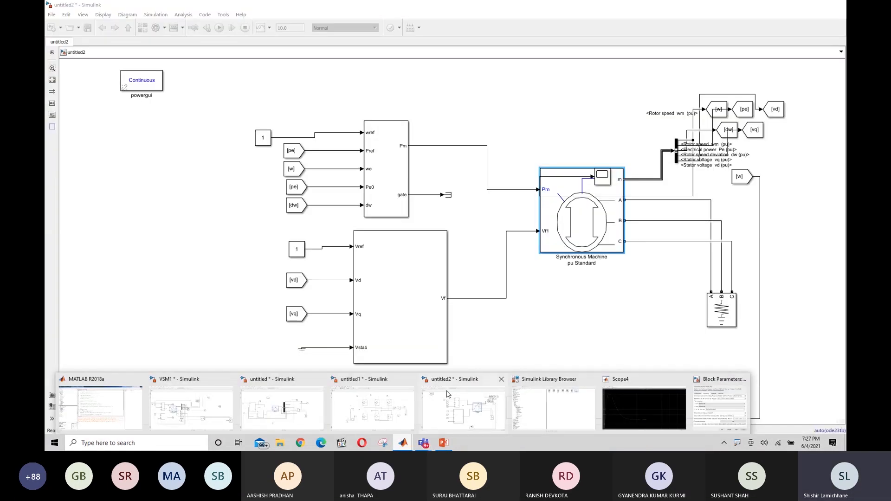
pyautogui.click(448, 394)
pyautogui.click(590, 346)
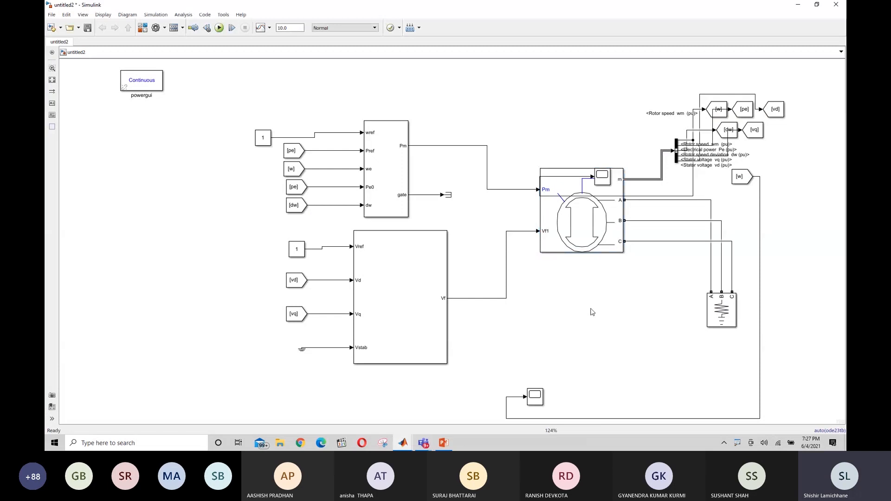
# - Undo the last move of the scope lying over the Synchronous Machine pu Standard block in untitled2
pyautogui.scroll(1, 600, 316)
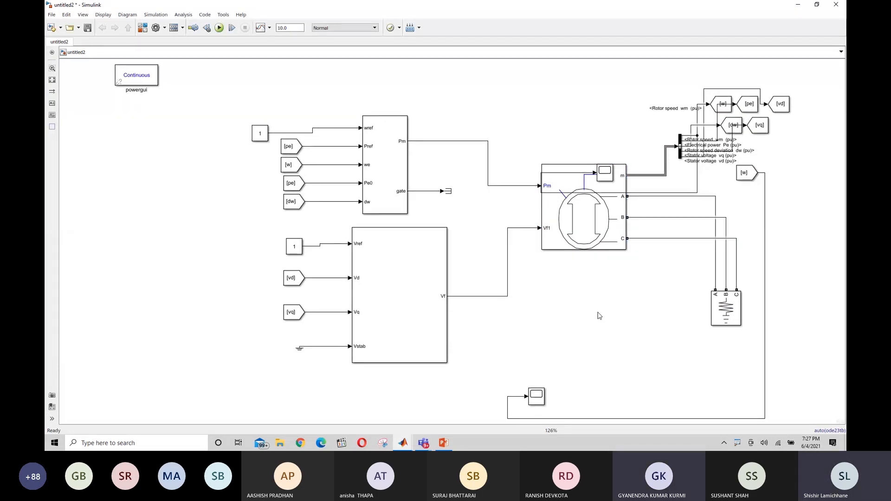
pyautogui.moveTo(589, 305); pyautogui.dragTo(619, 337)
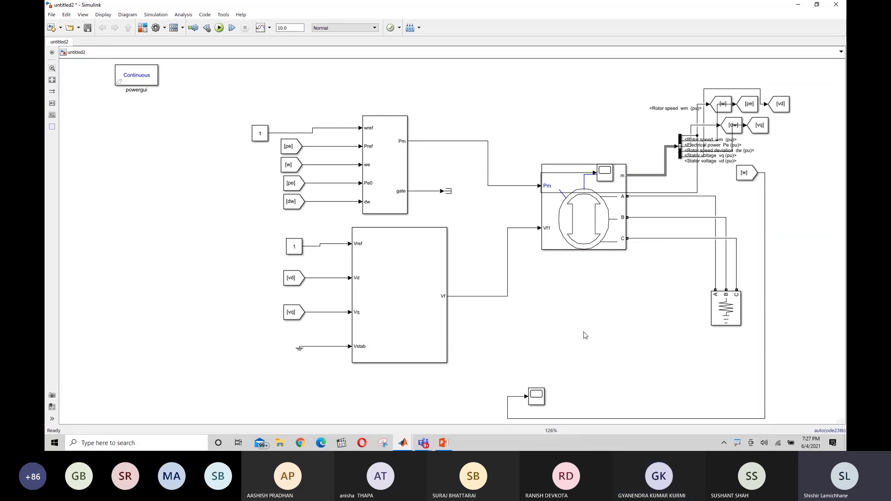
pyautogui.hotkey('ctrl', 'z')
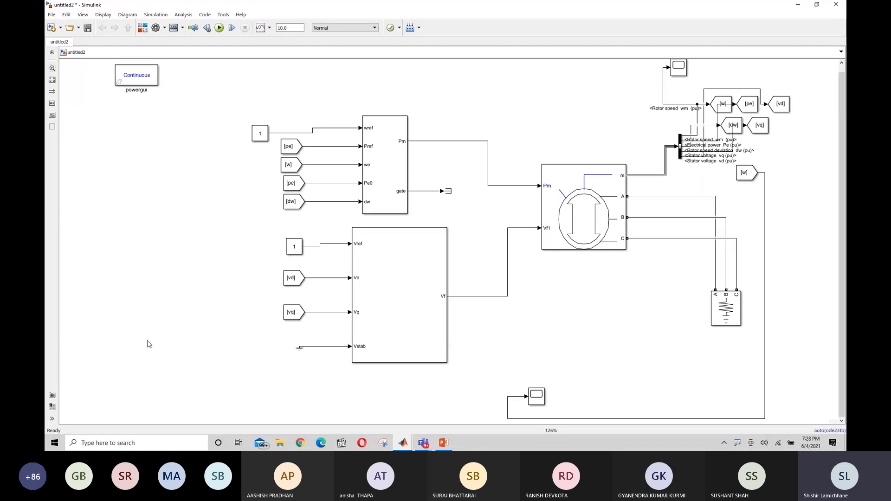
pyautogui.doubleClick(127, 356)
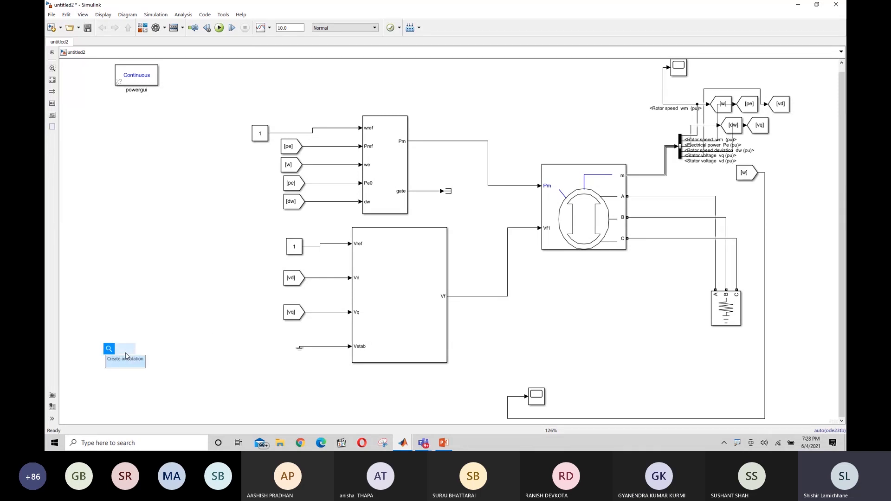
pyautogui.write('t')
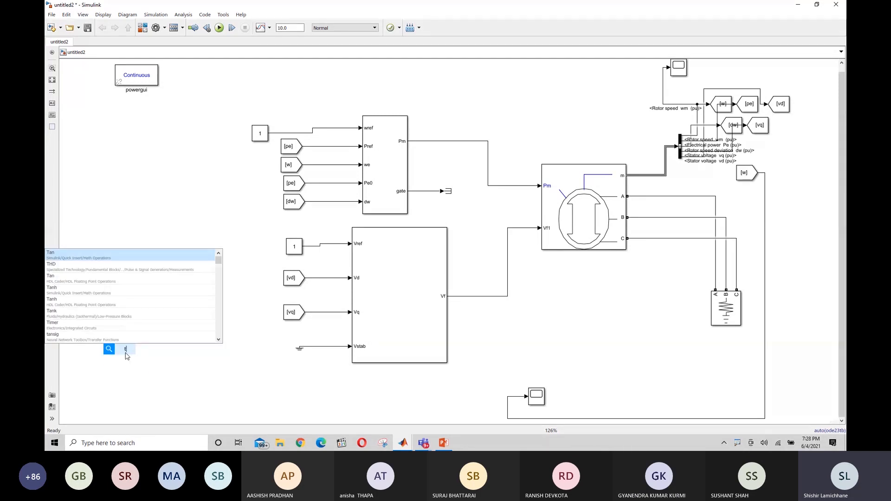
pyautogui.click(554, 323)
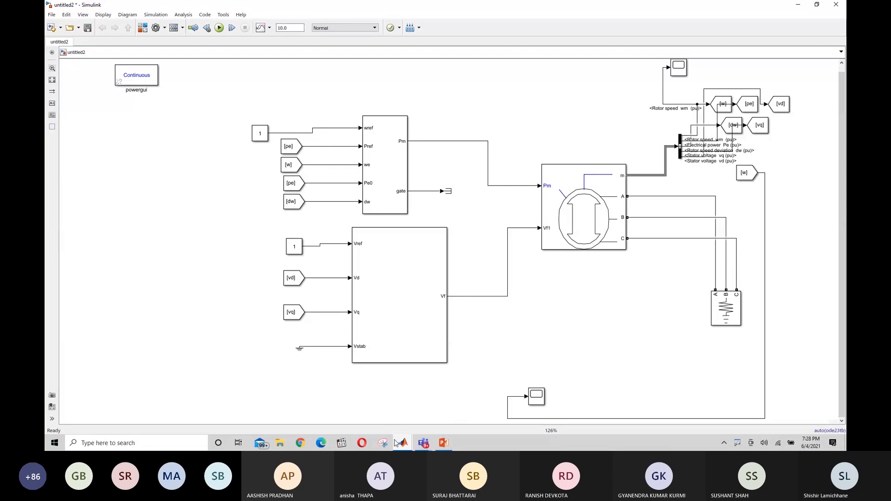
# - Switch to the untitled model and insert a Three-Phase Fault block to the right of the three-phase load's supply lines
pyautogui.moveTo(396, 444)
pyautogui.moveTo(377, 410)
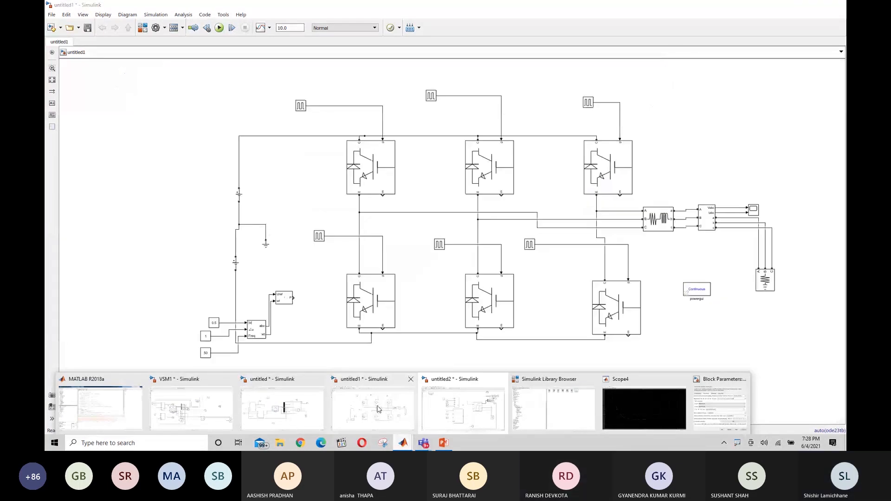
pyautogui.click(281, 408)
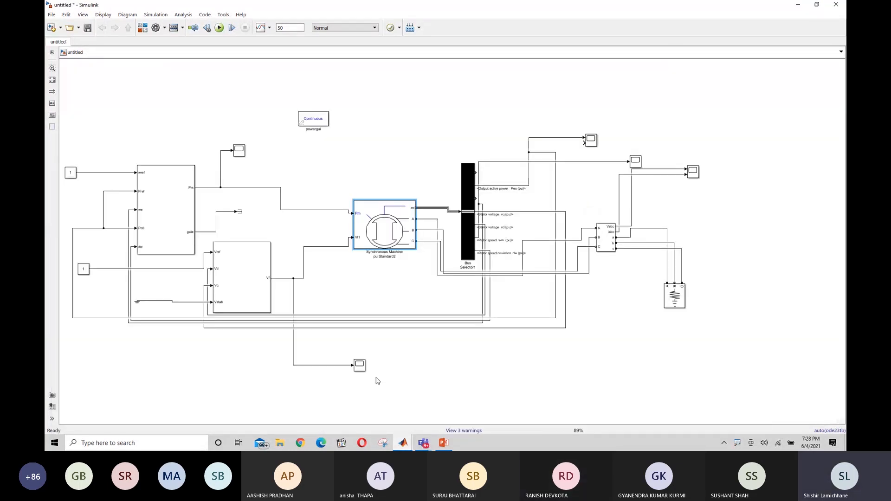
pyautogui.doubleClick(476, 369)
pyautogui.write('th')
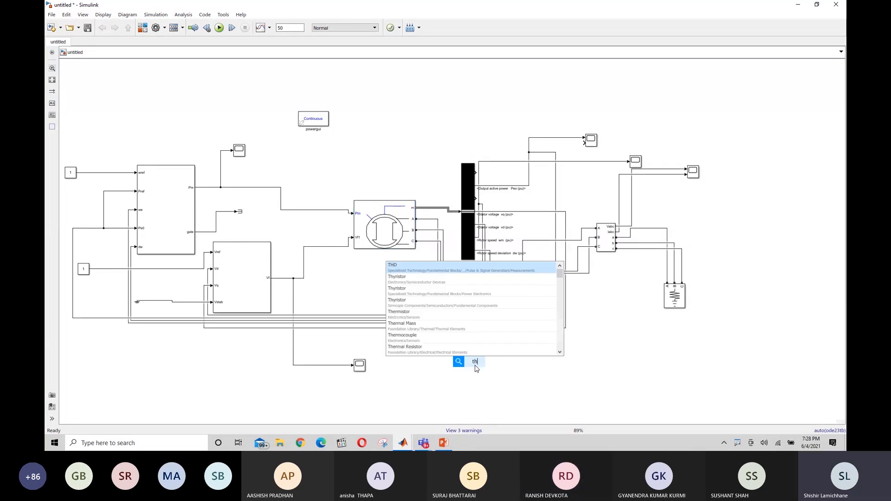
pyautogui.write('ree phase')
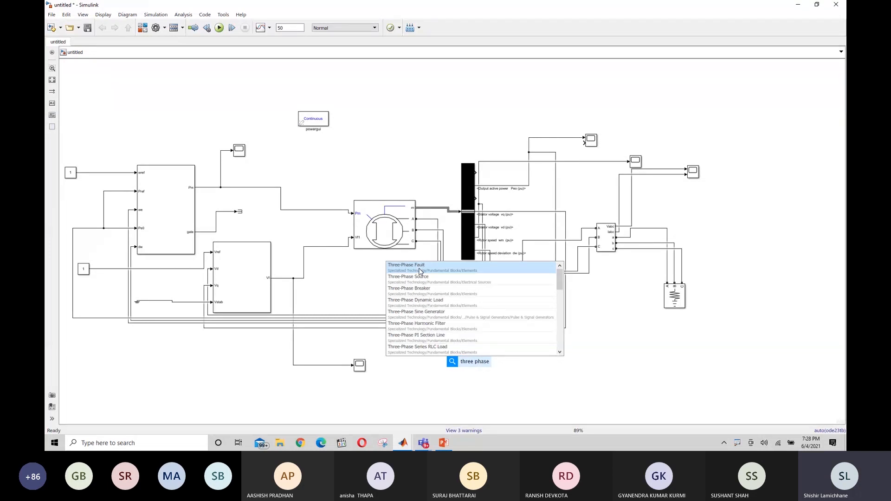
pyautogui.click(420, 269)
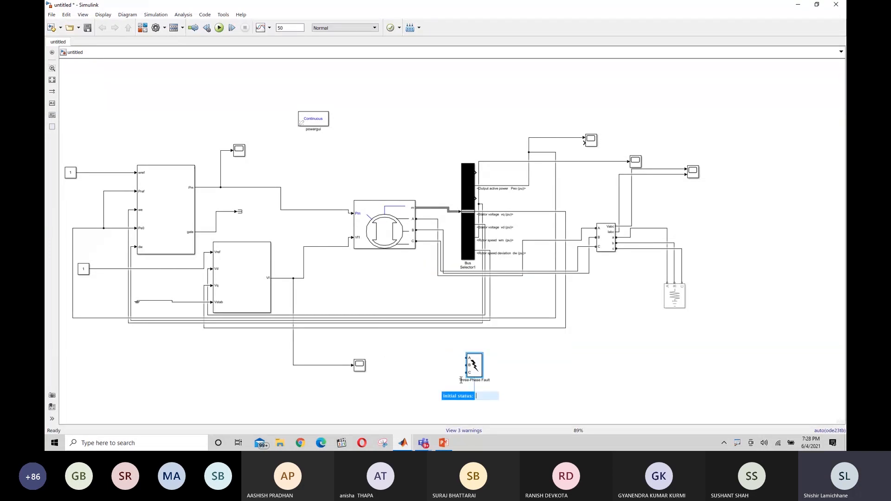
pyautogui.moveTo(473, 367); pyautogui.dragTo(778, 235)
pyautogui.click(768, 299)
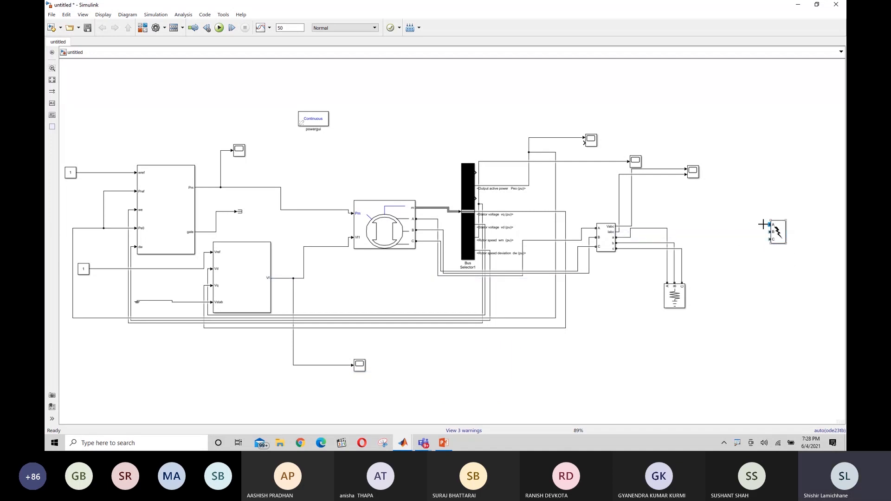
# - Connect the Three-Phase Fault's terminals A, B and C to the load's phase lines, and shift the fault block slightly down and right
pyautogui.moveTo(667, 228); pyautogui.dragTo(674, 259)
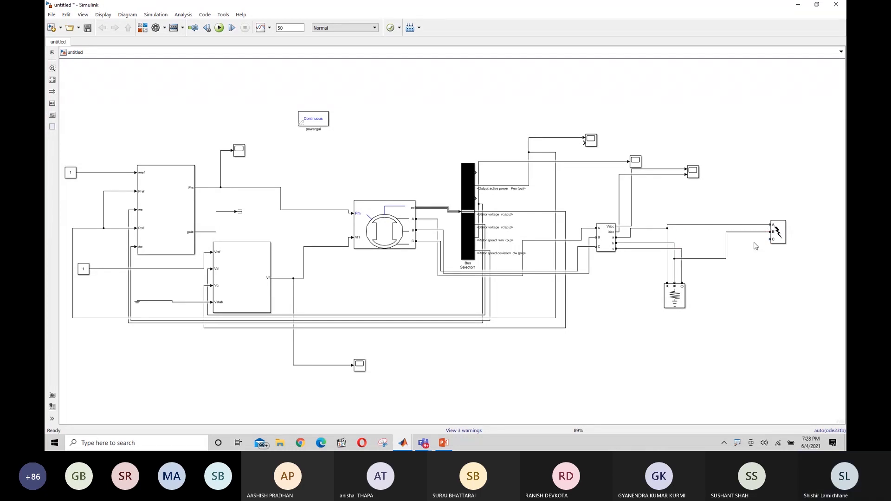
pyautogui.moveTo(770, 239); pyautogui.dragTo(682, 269)
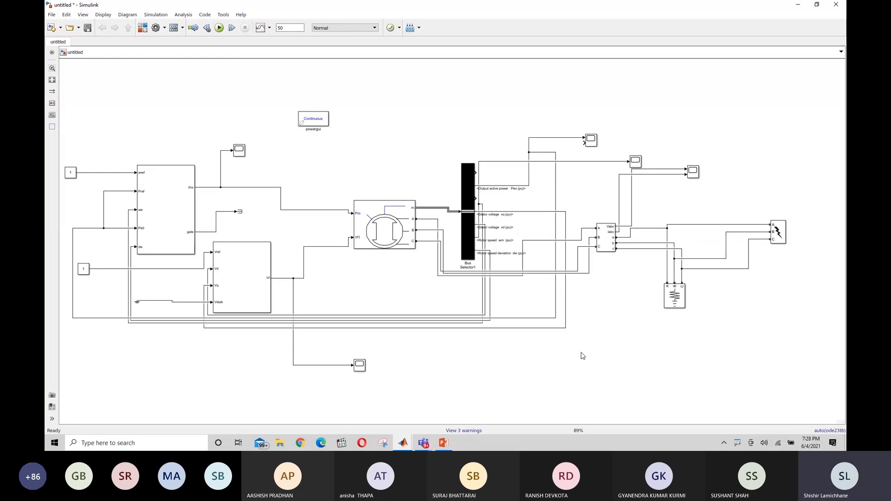
pyautogui.click(681, 301)
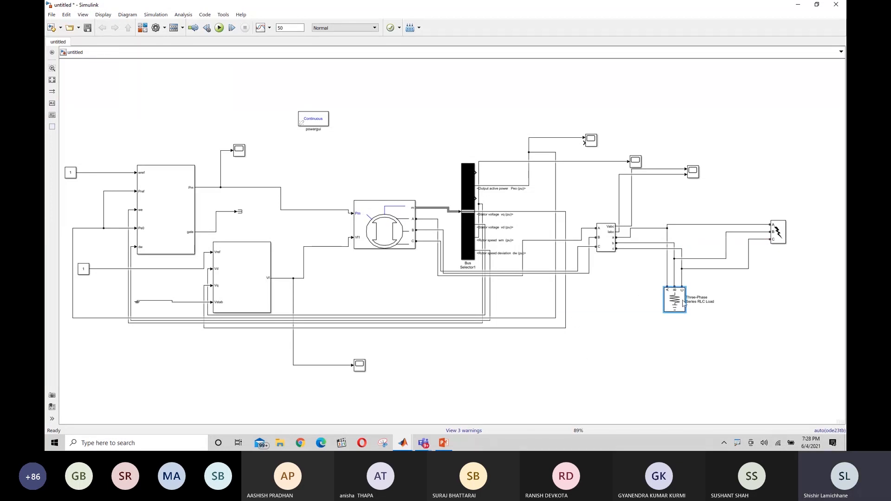
pyautogui.moveTo(780, 237); pyautogui.dragTo(788, 246)
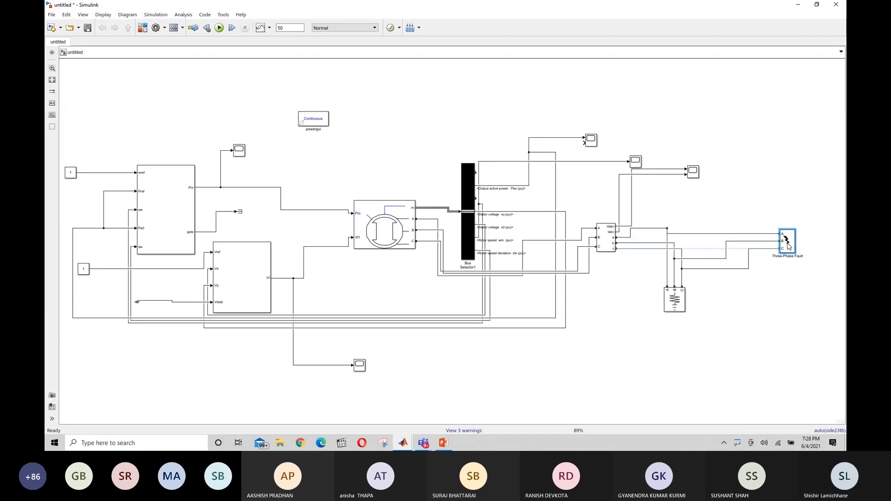
pyautogui.click(780, 317)
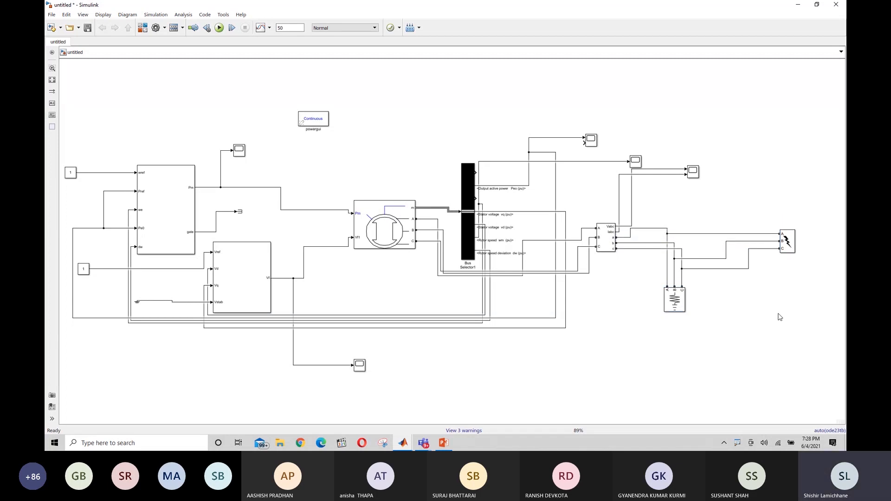
# - Set the Three-Phase Fault block's switching times to [5 7] seconds
pyautogui.click(785, 240)
pyautogui.doubleClick(786, 240)
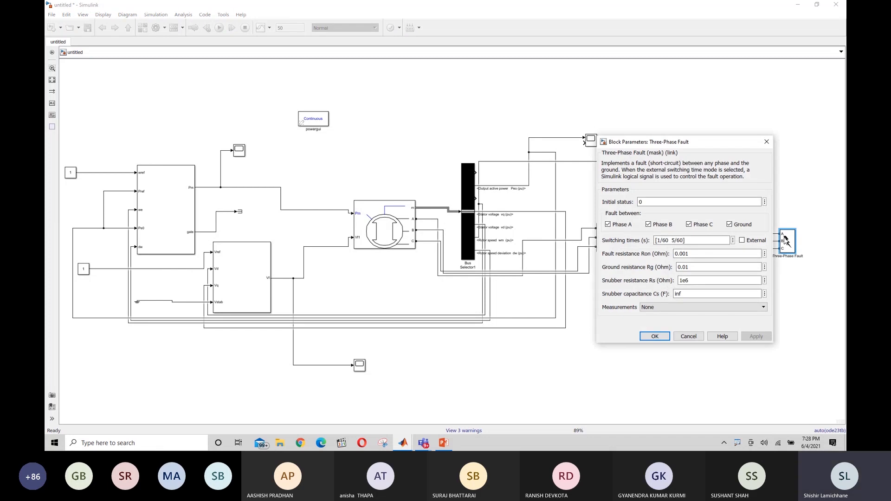
pyautogui.click(647, 203)
pyautogui.click(670, 239)
pyautogui.press('BackSpace')
pyautogui.press('BackSpace')
pyautogui.press('BackSpace')
pyautogui.press('BackSpace')
pyautogui.press('BackSpace')
pyautogui.press('BackSpace')
pyautogui.press('BackSpace')
pyautogui.press('BackSpace')
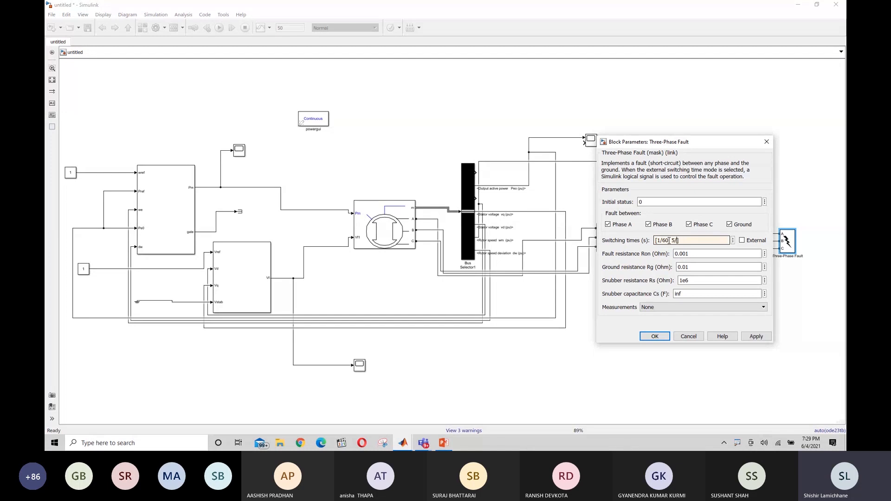
pyautogui.press('BackSpace')
pyautogui.press('BackSpace')
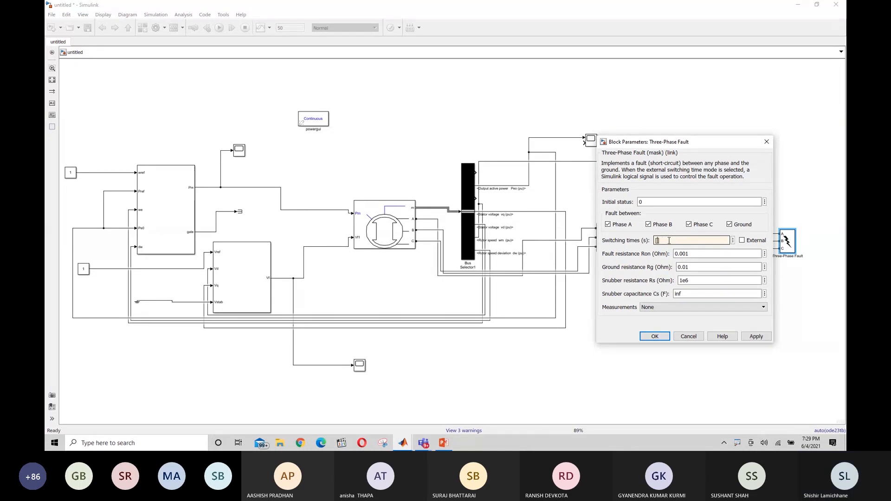
pyautogui.write('5 7')
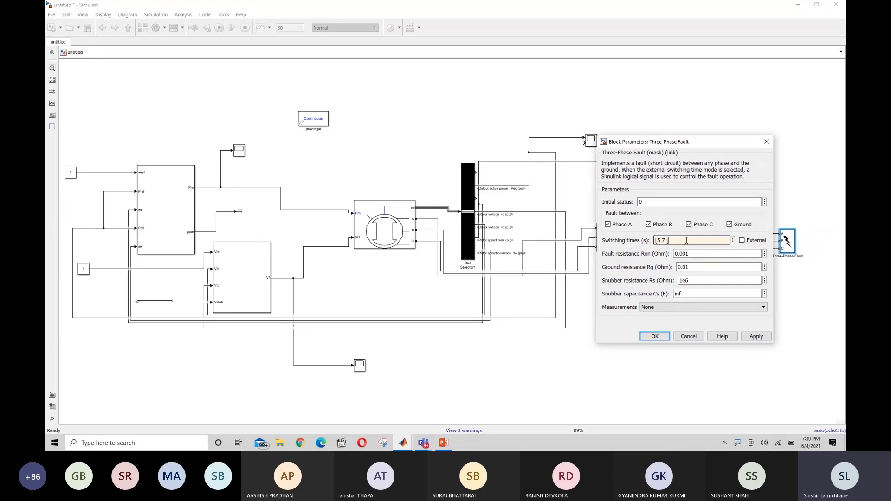
pyautogui.click(655, 337)
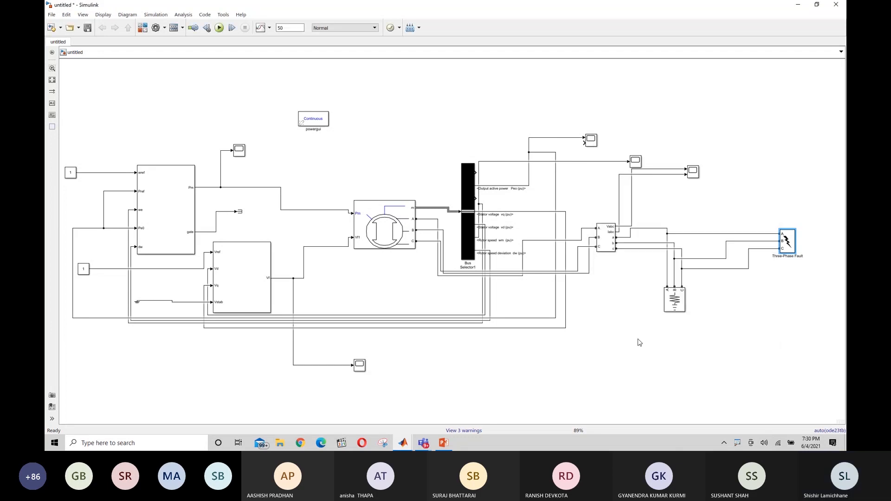
pyautogui.click(640, 344)
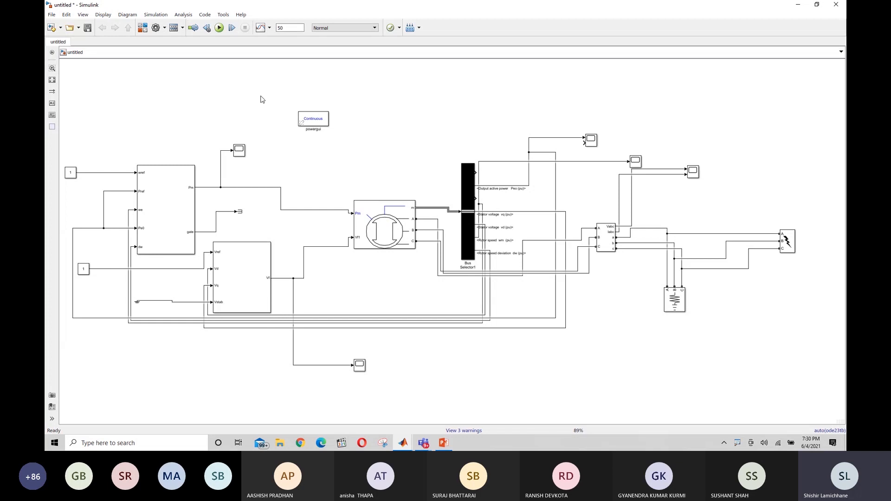
# - Check the simulation stop time and review the Three-Phase Fault block's switching times, keeping both
pyautogui.doubleClick(286, 28)
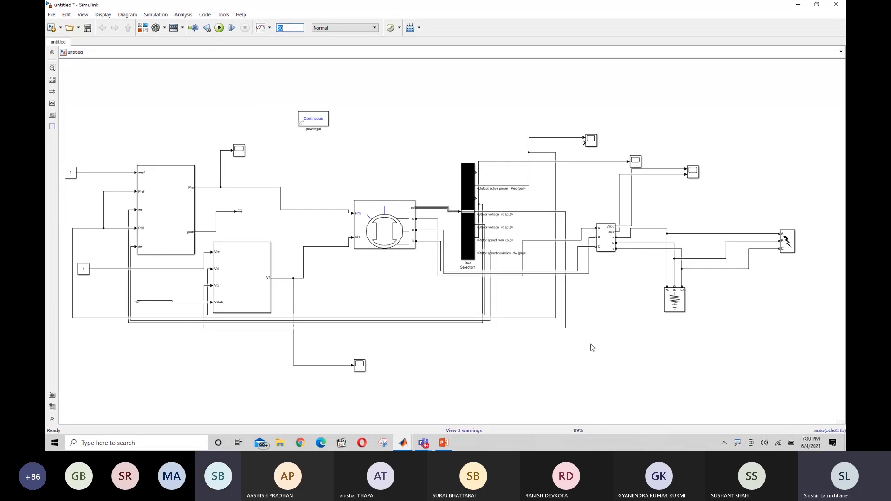
pyautogui.click(787, 243)
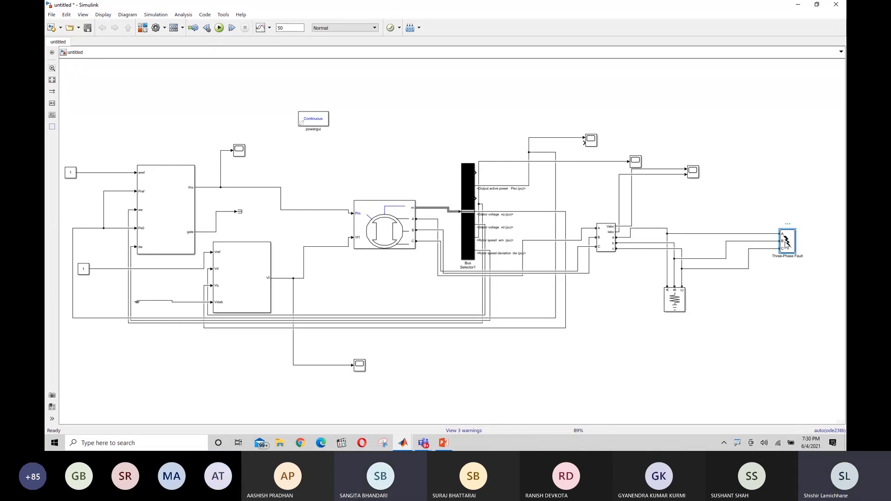
pyautogui.doubleClick(787, 243)
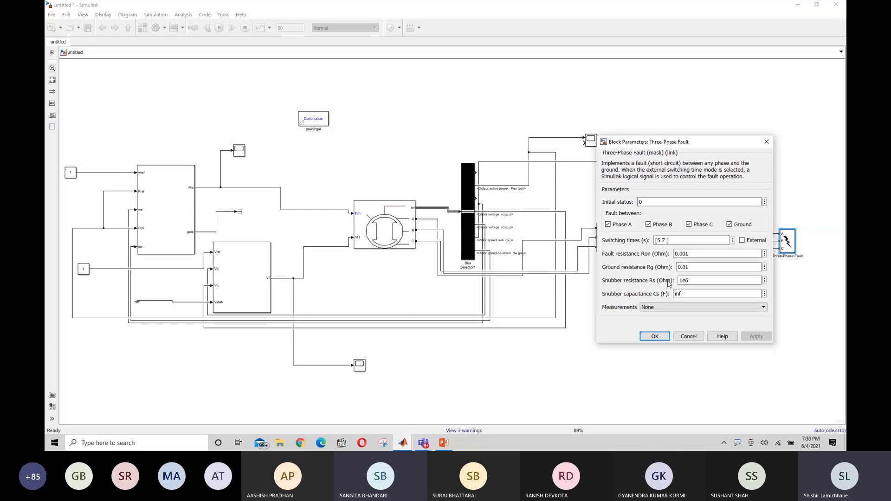
pyautogui.doubleClick(661, 241)
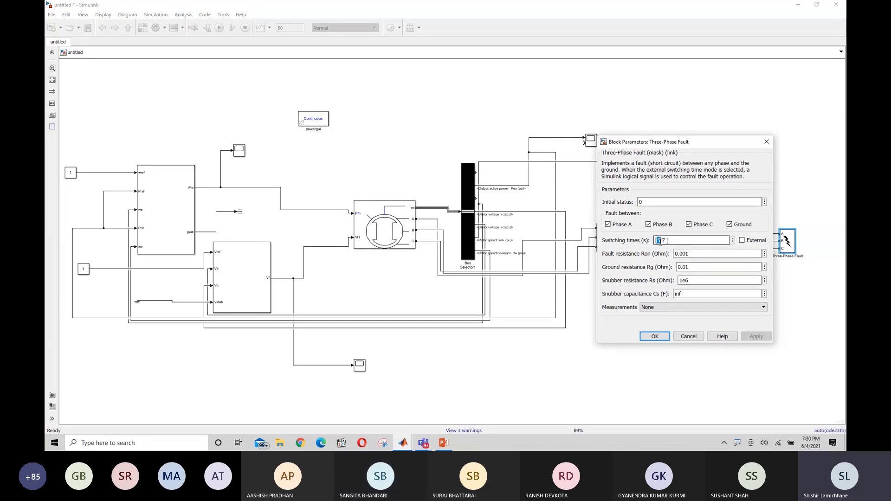
pyautogui.click(662, 241)
pyautogui.click(654, 336)
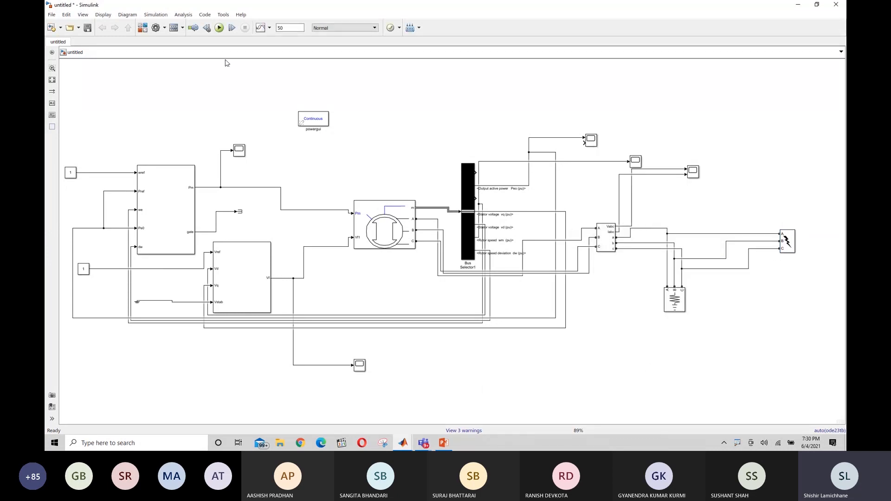
# - Run the untitled model's simulation and view the rotor speed scope with its axes scaled to fit the whole curve
pyautogui.click(219, 27)
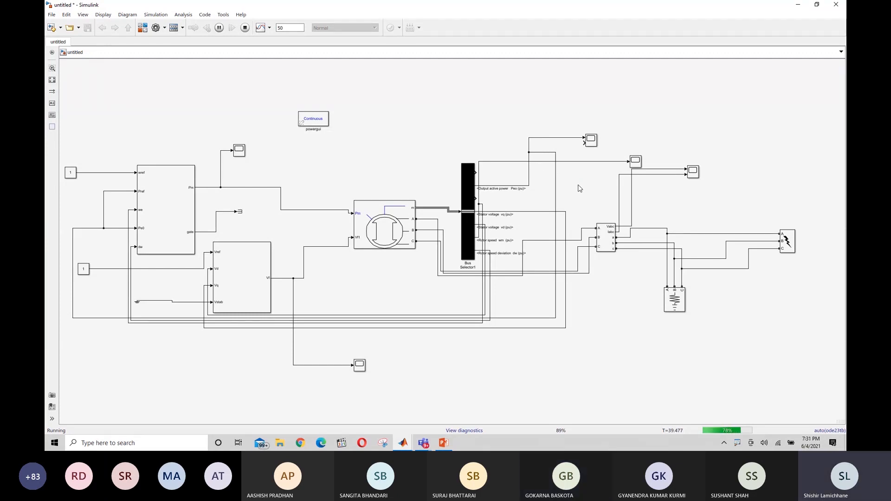
pyautogui.click(636, 160)
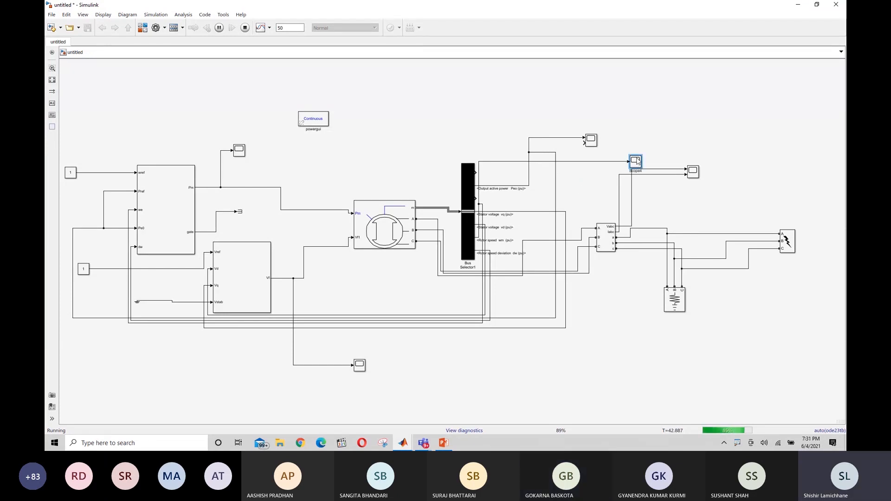
pyautogui.doubleClick(636, 161)
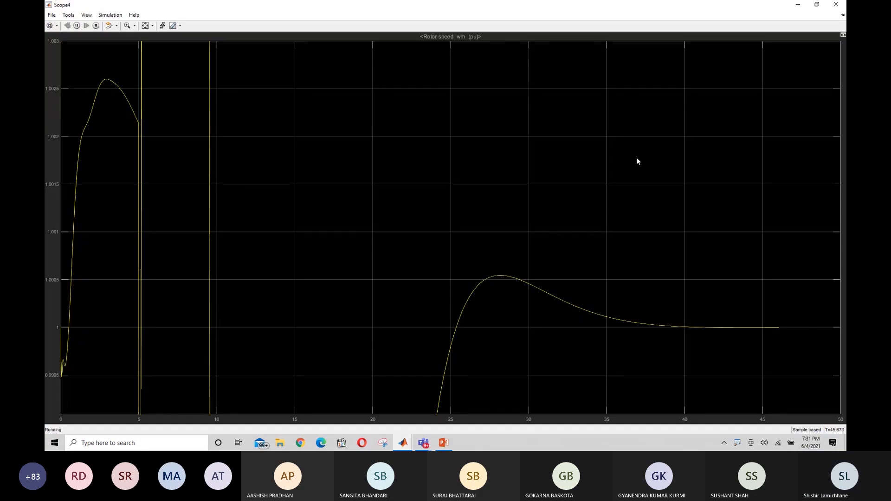
pyautogui.click(145, 25)
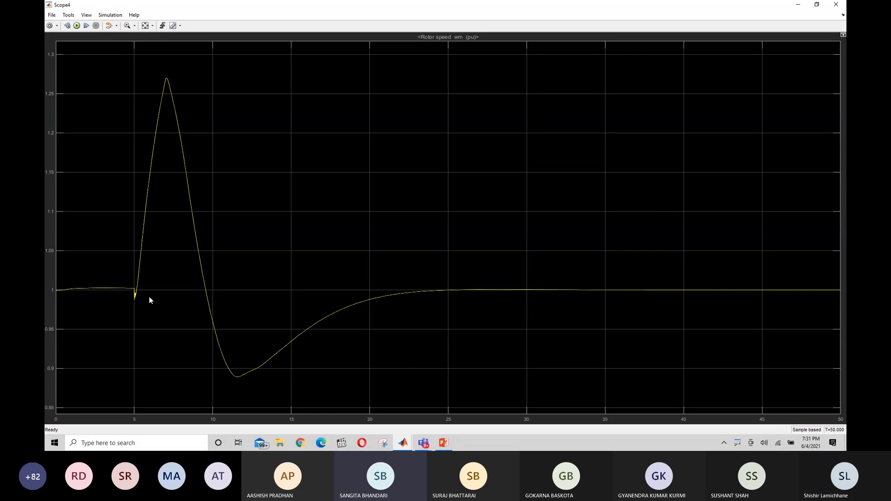
pyautogui.click(798, 4)
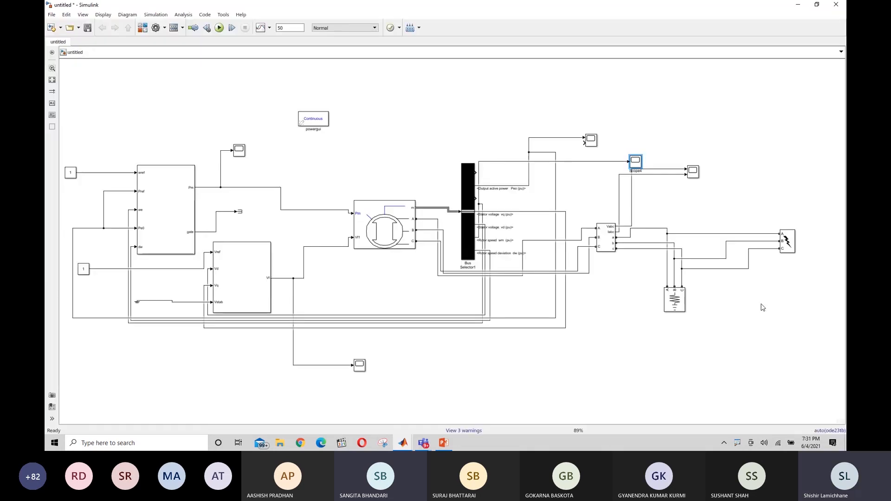
pyautogui.click(730, 234)
pyautogui.click(668, 215)
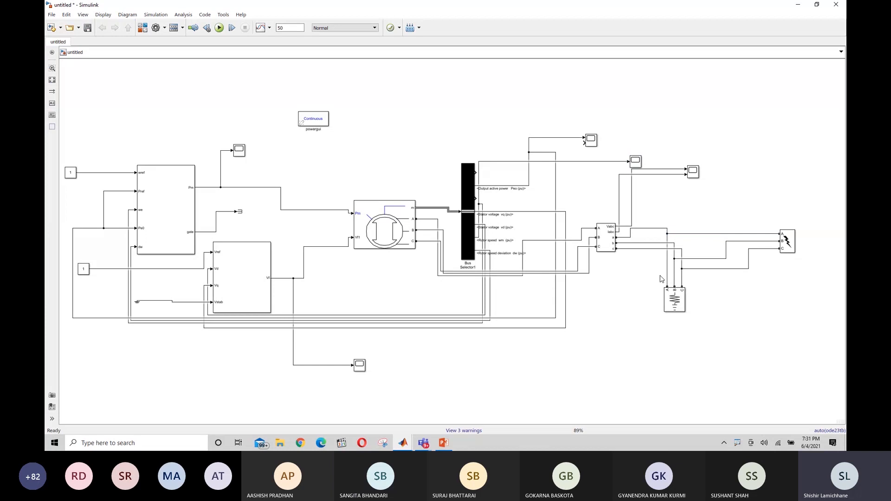
pyautogui.click(672, 307)
# - Switch to the untitled2 model and insert a Three-Phase Fault block below the synchronous machine
pyautogui.moveTo(404, 445)
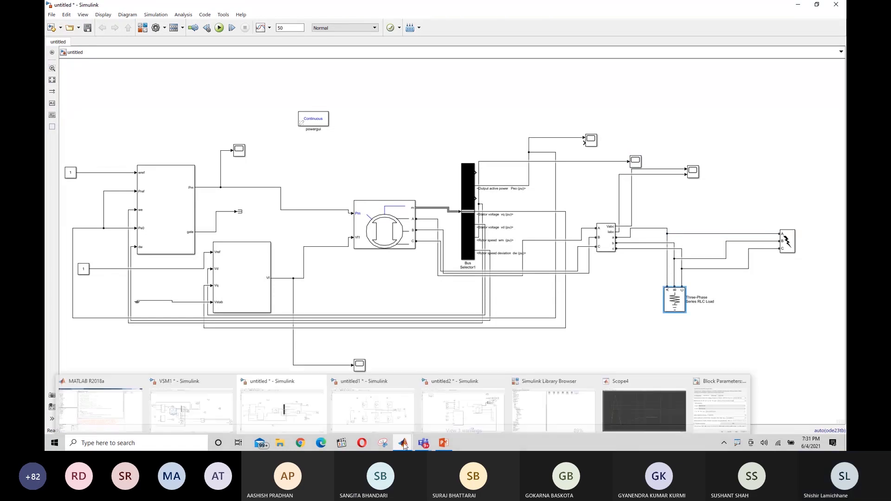
pyautogui.click(463, 411)
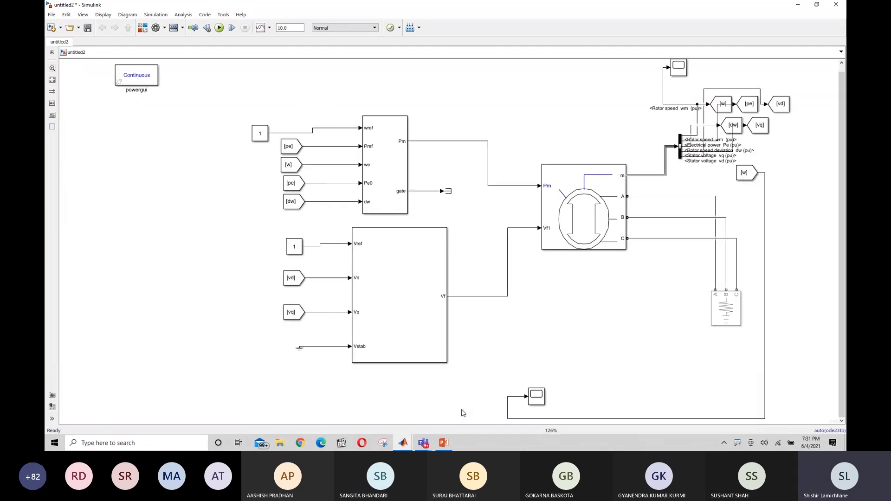
pyautogui.doubleClick(611, 325)
pyautogui.write('three')
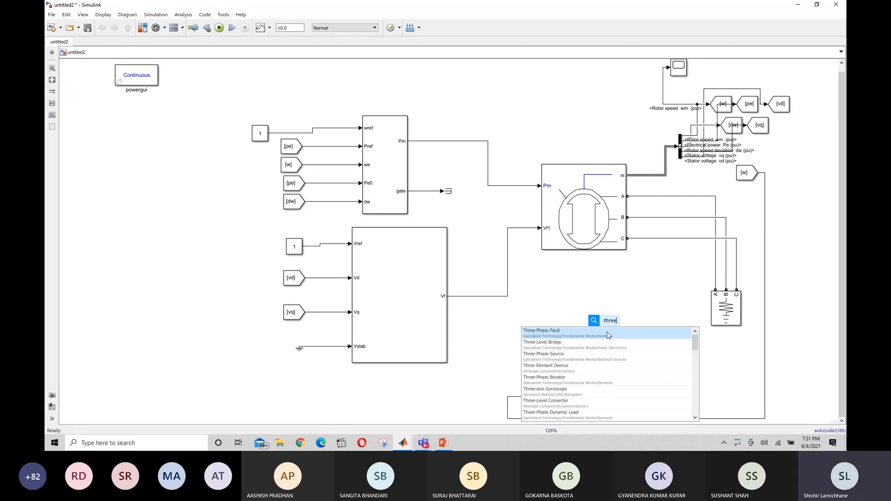
pyautogui.click(608, 335)
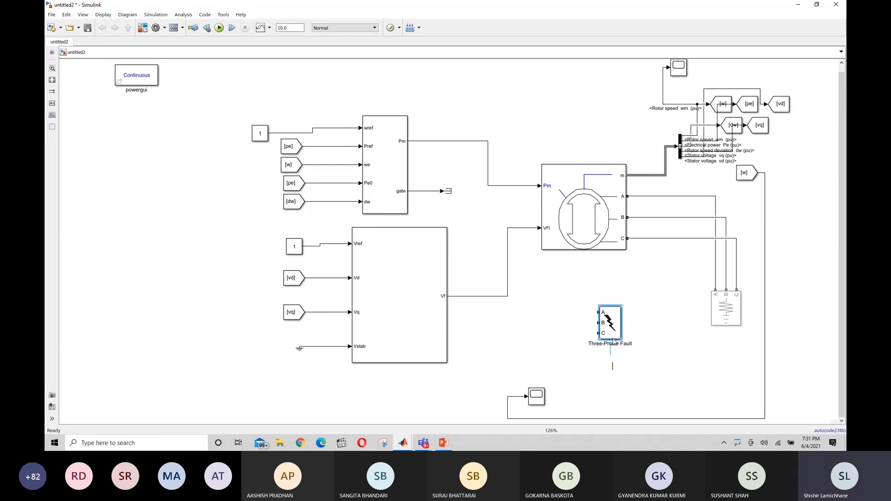
# - Place the fault block to the right of the load's supply lines and connect its terminals A, B and C to the matching phase lines
pyautogui.moveTo(611, 333); pyautogui.dragTo(713, 252)
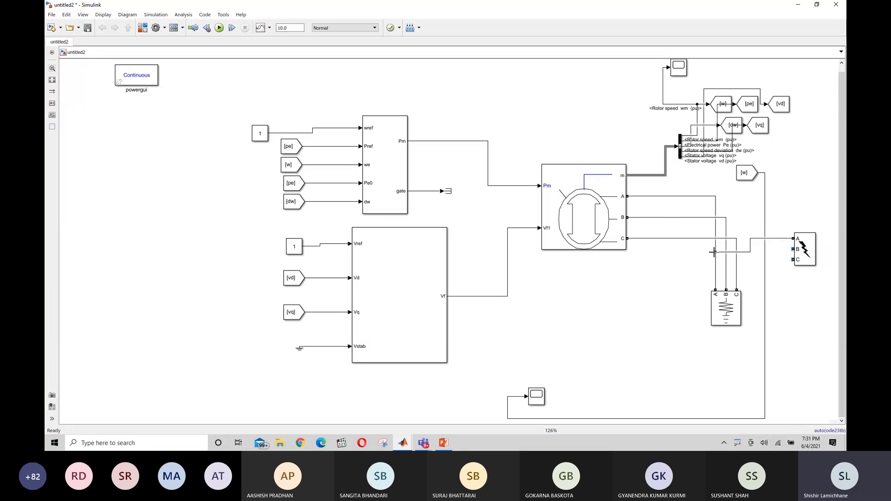
pyautogui.moveTo(793, 249); pyautogui.dragTo(727, 271)
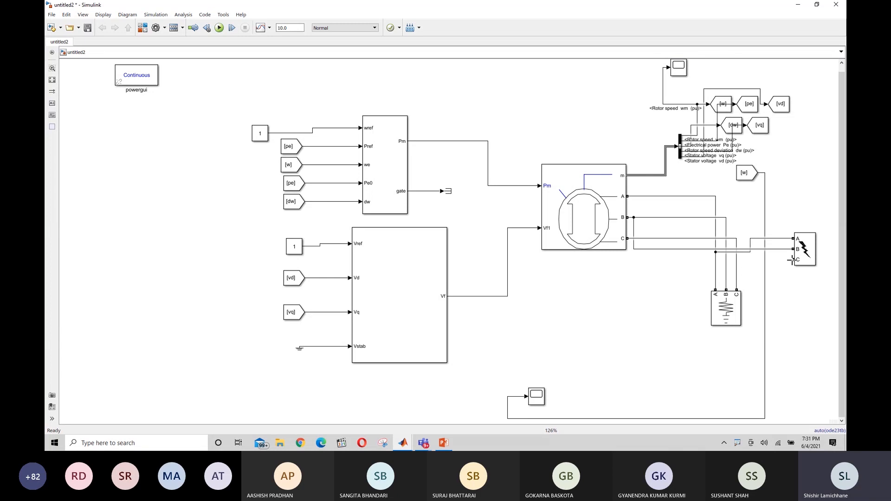
pyautogui.moveTo(794, 260); pyautogui.dragTo(736, 270)
# - Set the switching times of untitled2's Three-Phase Fault block to [5 7] seconds
pyautogui.click(801, 246)
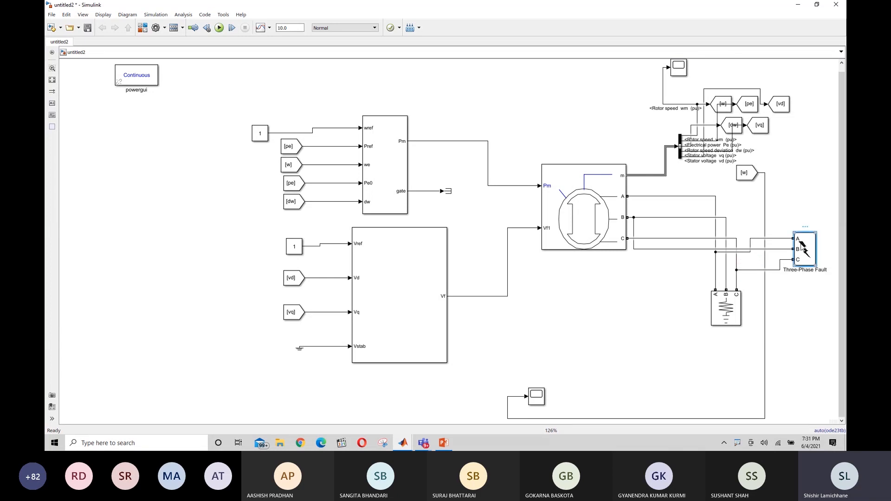
pyautogui.doubleClick(802, 246)
pyautogui.tripleClick(679, 250)
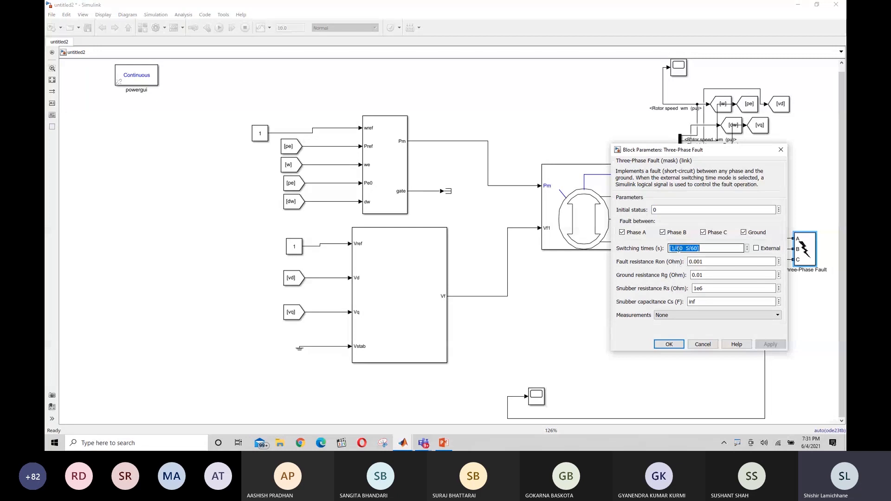
pyautogui.click(679, 250)
pyautogui.press('BackSpace')
pyautogui.press('BackSpace')
pyautogui.press('BackSpace')
pyautogui.press('BackSpace')
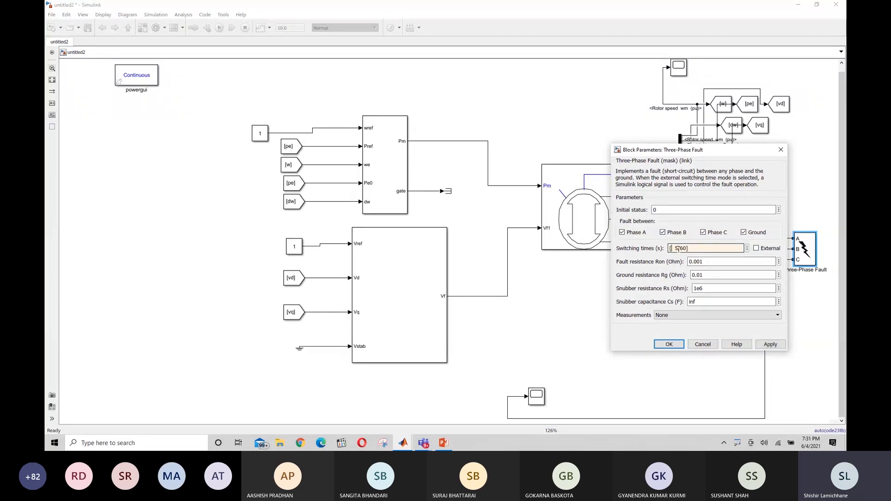
pyautogui.write('5')
pyautogui.press('Right')
pyautogui.press('Right')
pyautogui.press('Right')
pyautogui.press('Right')
pyautogui.press('BackSpace')
pyautogui.press('BackSpace')
pyautogui.press('BackSpace')
pyautogui.press('BackSpace')
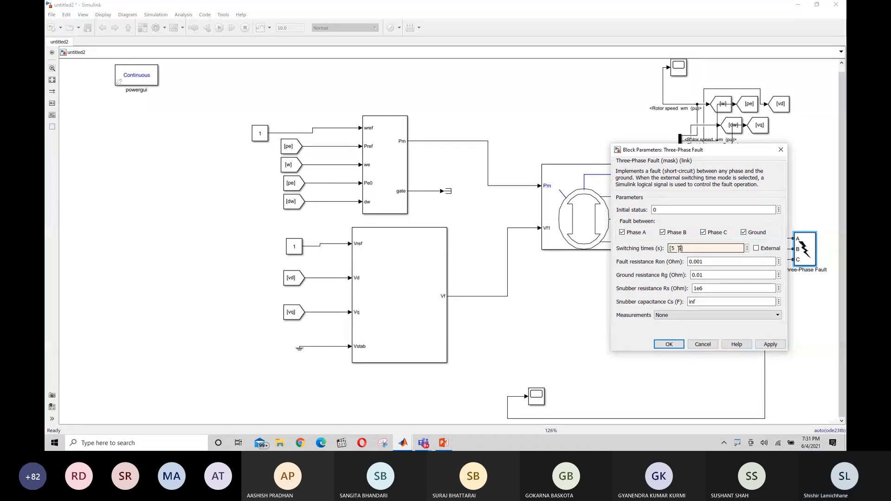
pyautogui.write('7')
pyautogui.press('Return')
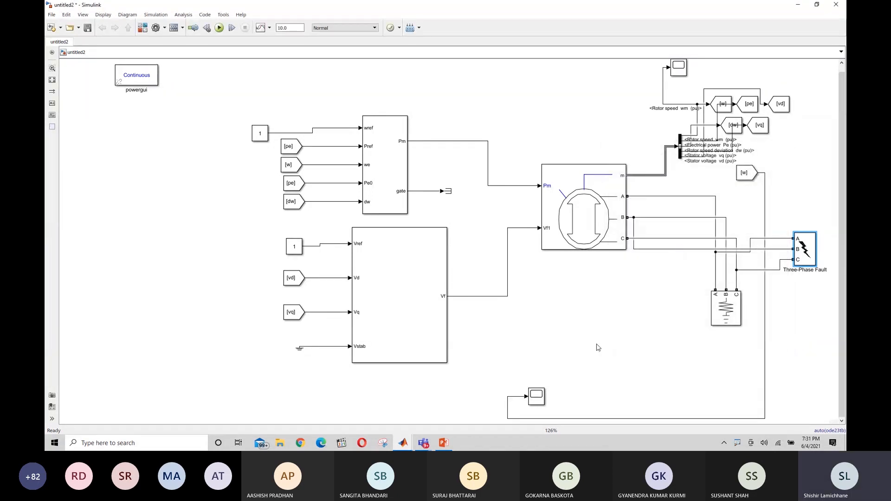
# - Return to the untitled model and reopen the rotor speed scope to examine the response to the fault
pyautogui.moveTo(403, 444)
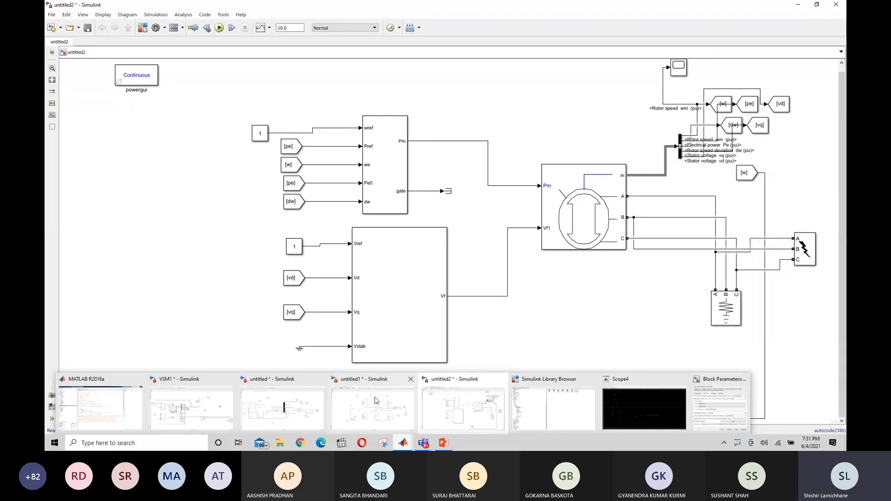
pyautogui.moveTo(376, 400)
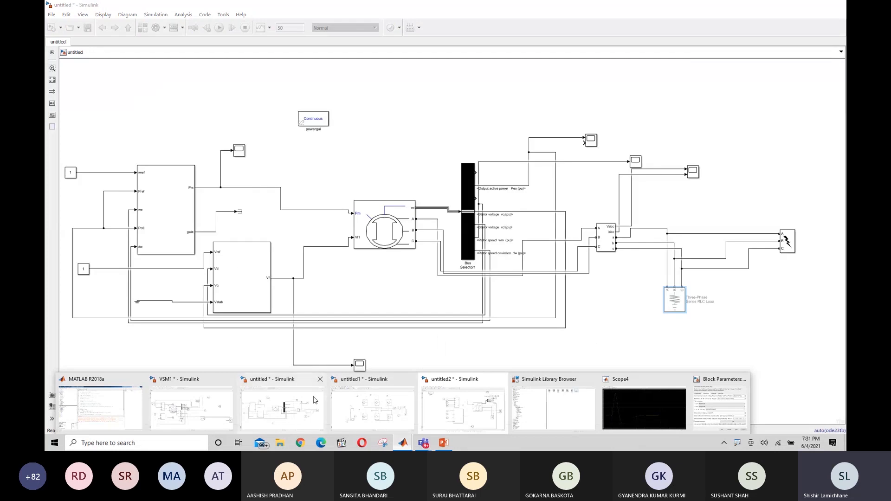
pyautogui.click(282, 405)
pyautogui.click(591, 138)
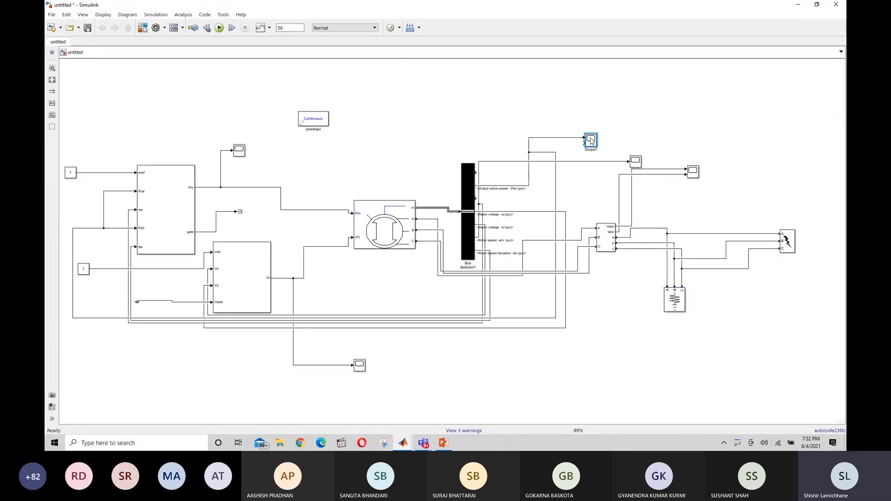
pyautogui.click(634, 161)
pyautogui.doubleClick(635, 162)
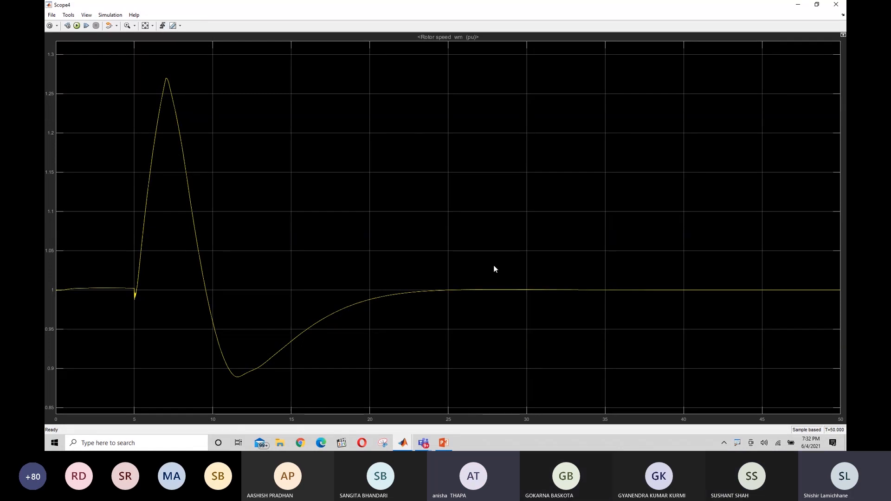
# - Mark the rotor speed overshoot with on-screen drawing: lines at the peak and the settling level, plus a double-headed arrow between them
pyautogui.rightClick(737, 444)
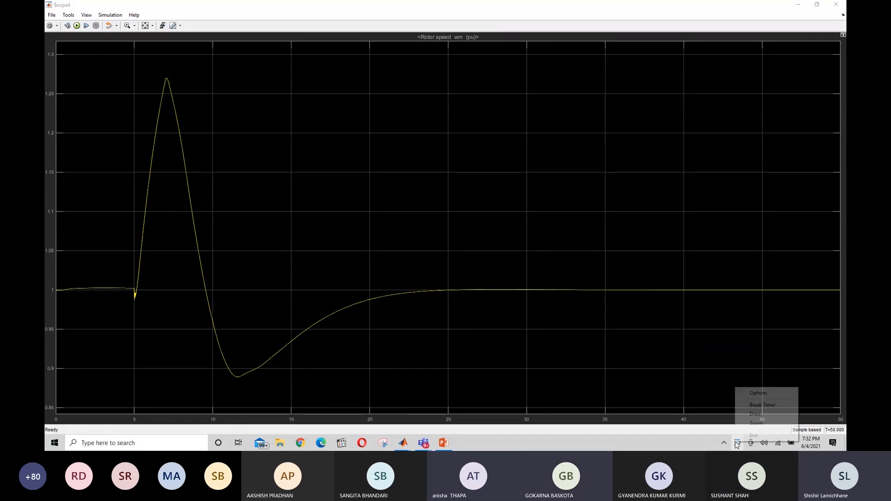
pyautogui.click(756, 414)
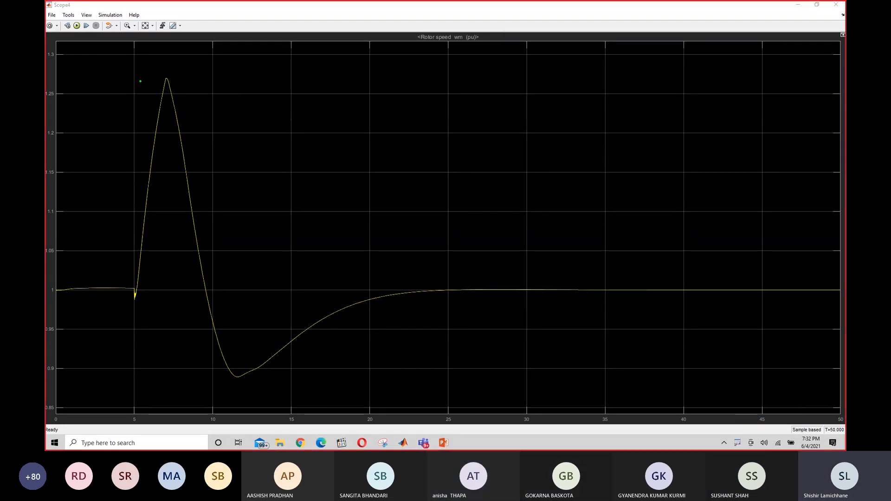
pyautogui.moveTo(140, 82); pyautogui.dragTo(186, 79)
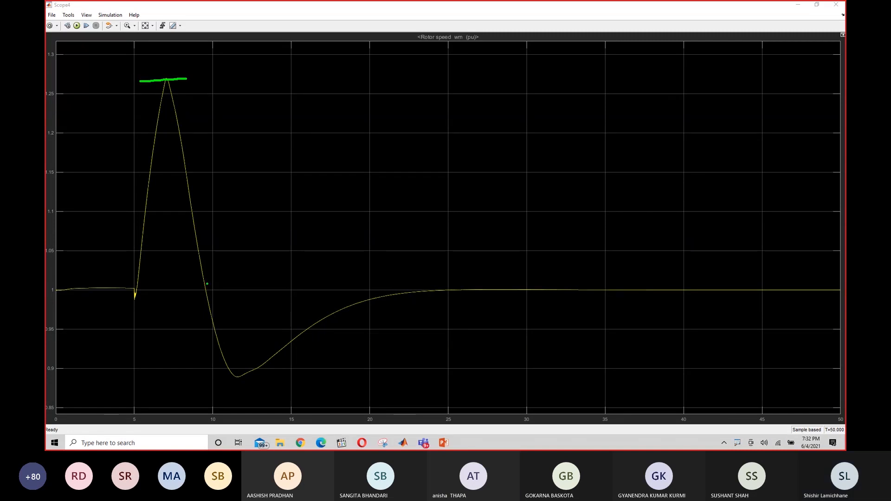
pyautogui.moveTo(207, 284); pyautogui.dragTo(327, 289)
pyautogui.moveTo(245, 87)
pyautogui.mouseDown()
pyautogui.moveTo(246, 281)
pyautogui.moveTo(255, 269)
pyautogui.mouseUp()
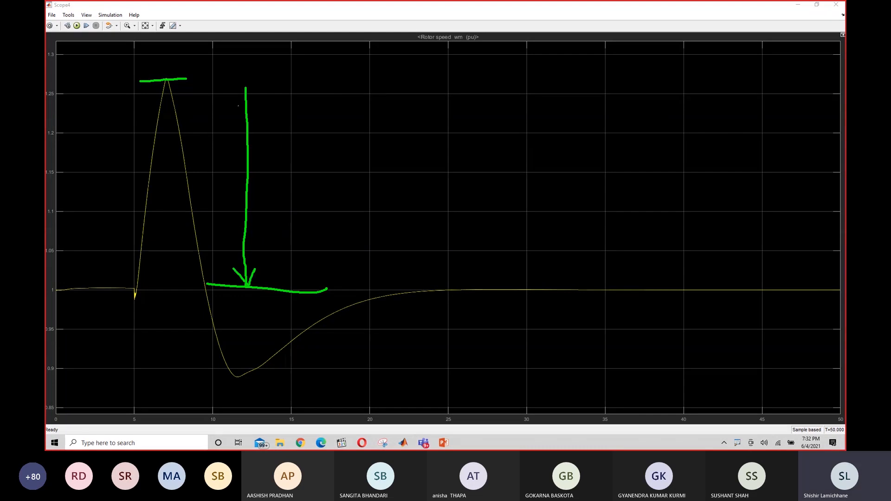
pyautogui.moveTo(236, 89); pyautogui.dragTo(249, 88)
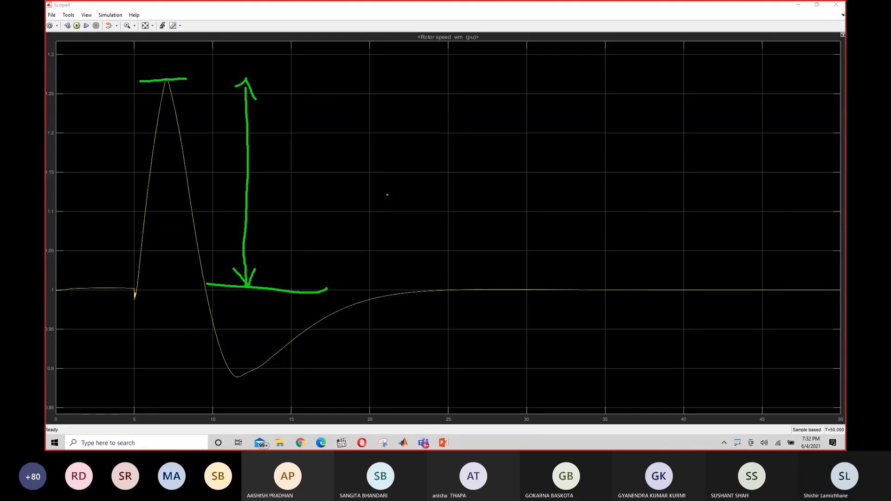
pyautogui.press('Escape')
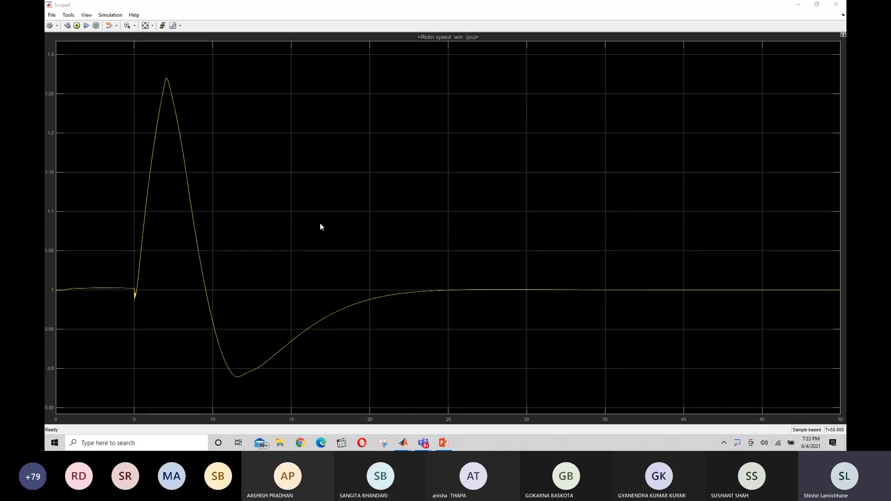
# - Close the rotor speed scope to get back to the untitled model's diagram
pyautogui.click(838, 3)
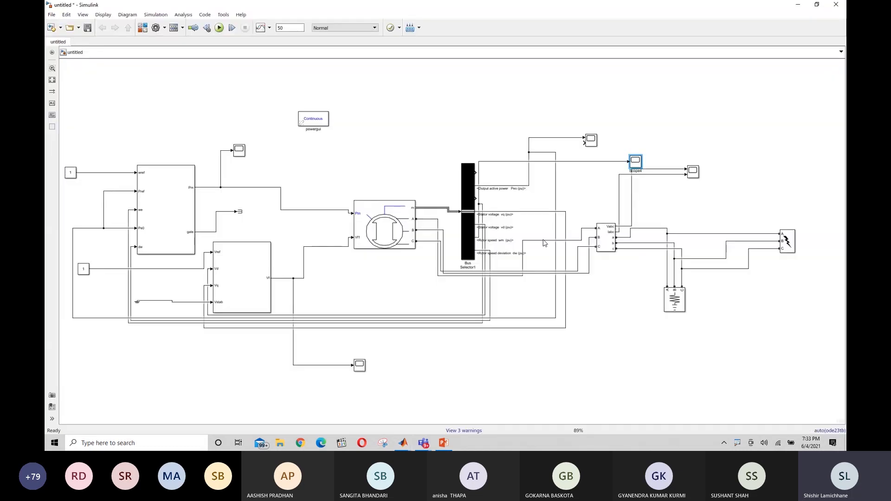
pyautogui.click(626, 349)
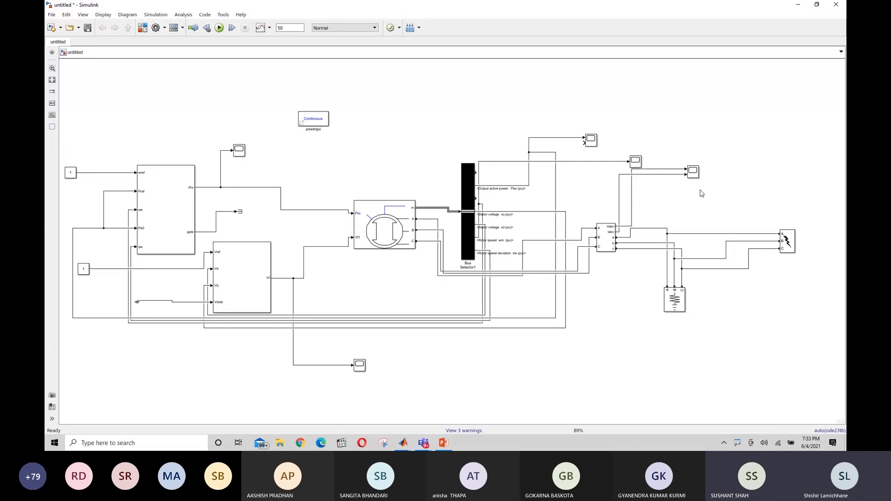
pyautogui.moveTo(711, 197); pyautogui.dragTo(690, 223)
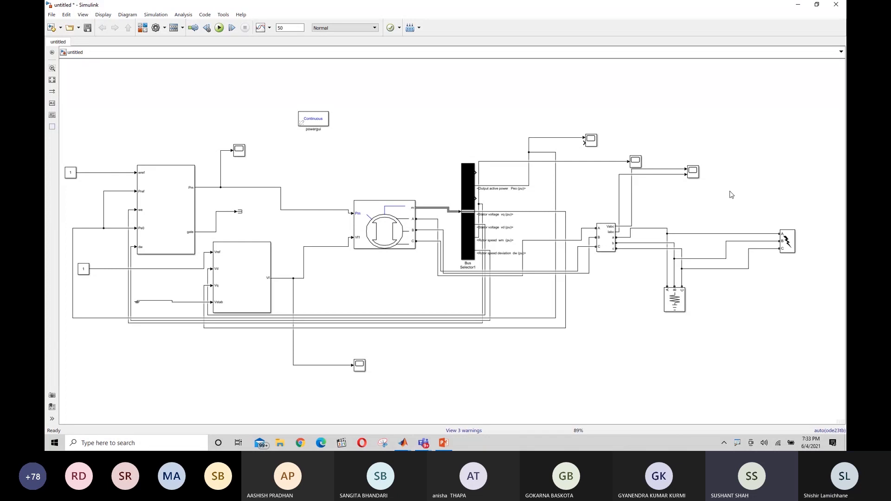
# - Review the Three-Phase Fault block's parameters in the untitled model and close them unchanged
pyautogui.moveTo(731, 190); pyautogui.dragTo(710, 207)
pyautogui.click(788, 245)
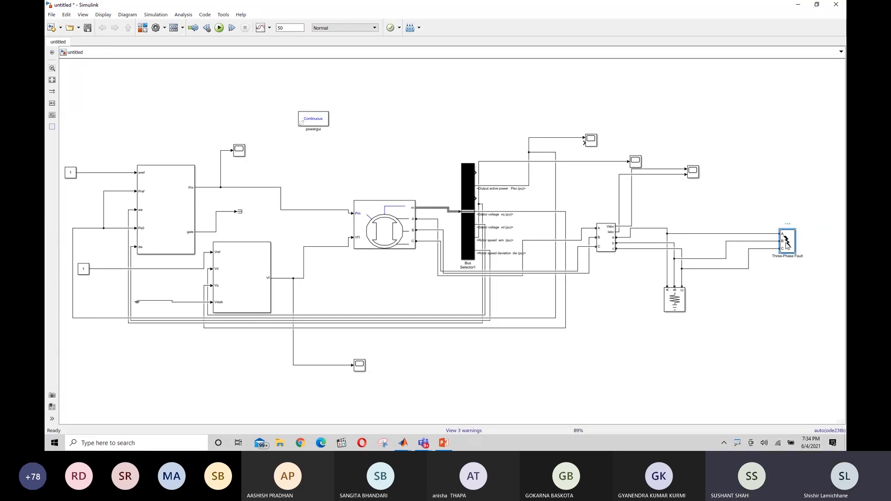
pyautogui.doubleClick(788, 245)
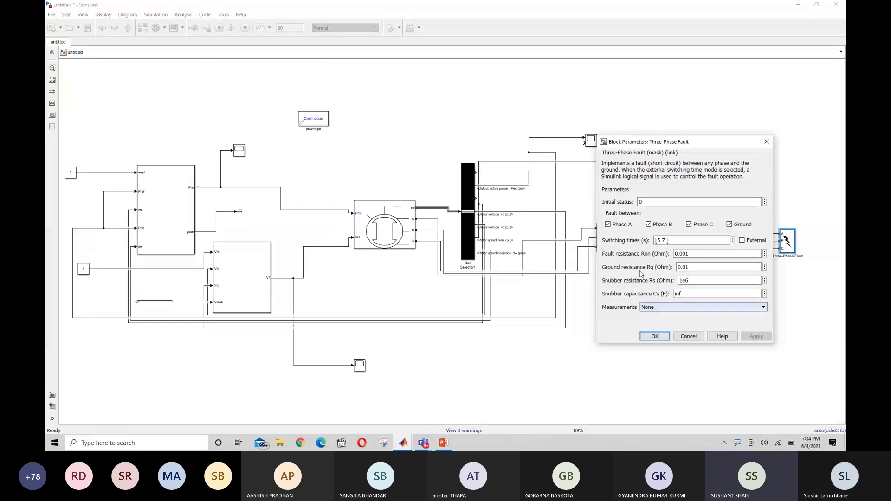
pyautogui.click(654, 338)
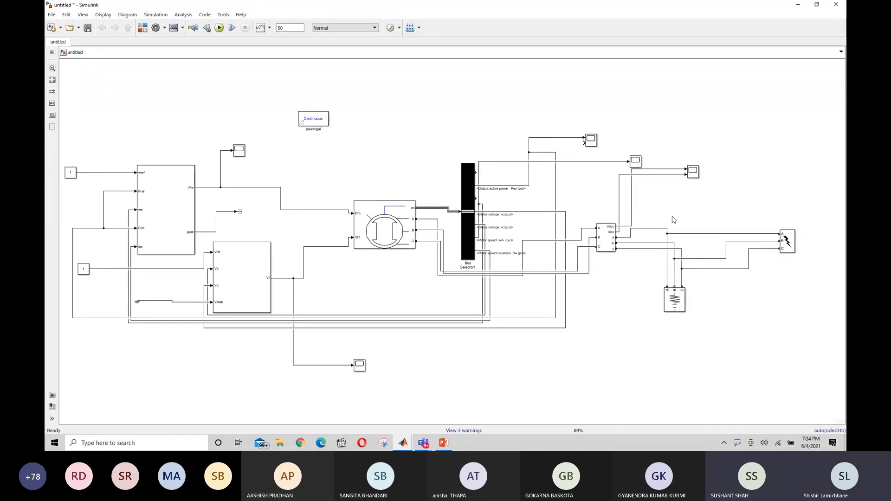
# - Open the voltage and current scope, fit the axes, and examine the waveforms closely around the fault start at 5 seconds
pyautogui.doubleClick(693, 172)
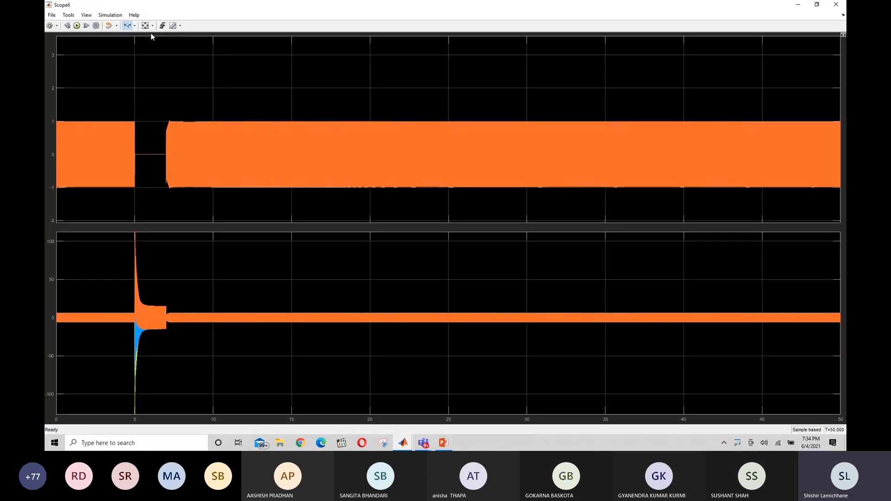
pyautogui.click(145, 26)
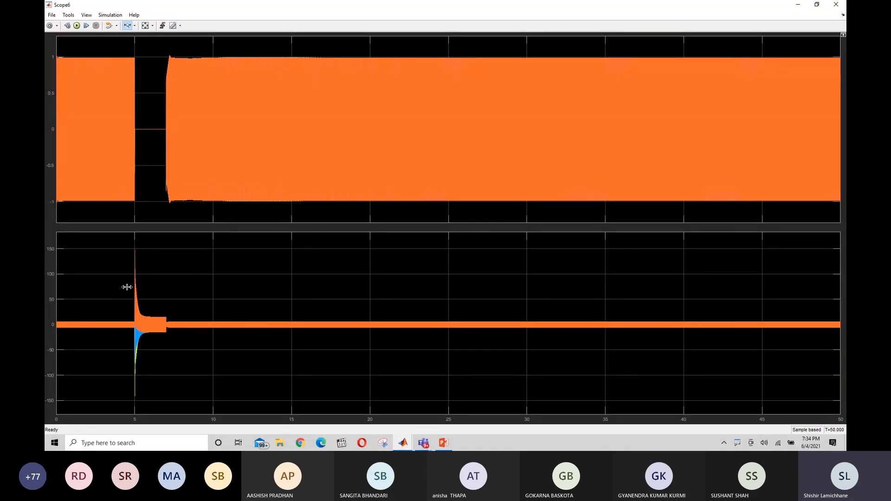
pyautogui.moveTo(126, 288); pyautogui.dragTo(187, 288)
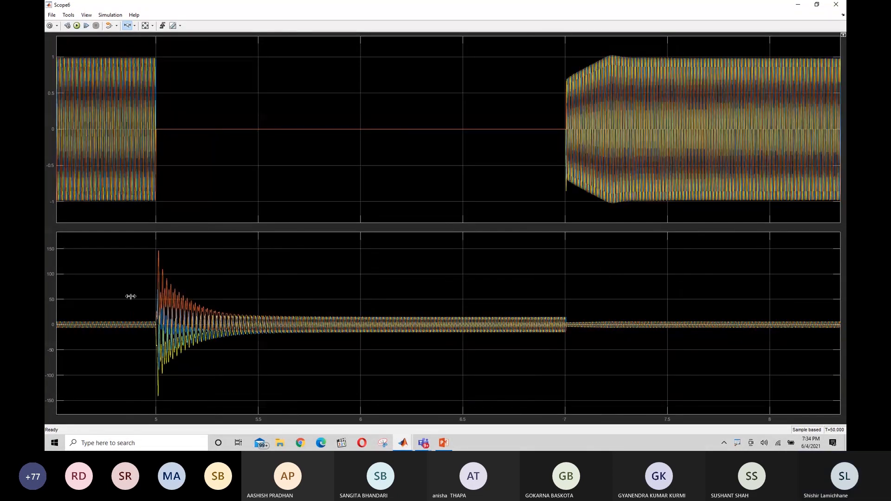
pyautogui.moveTo(134, 293); pyautogui.dragTo(248, 297)
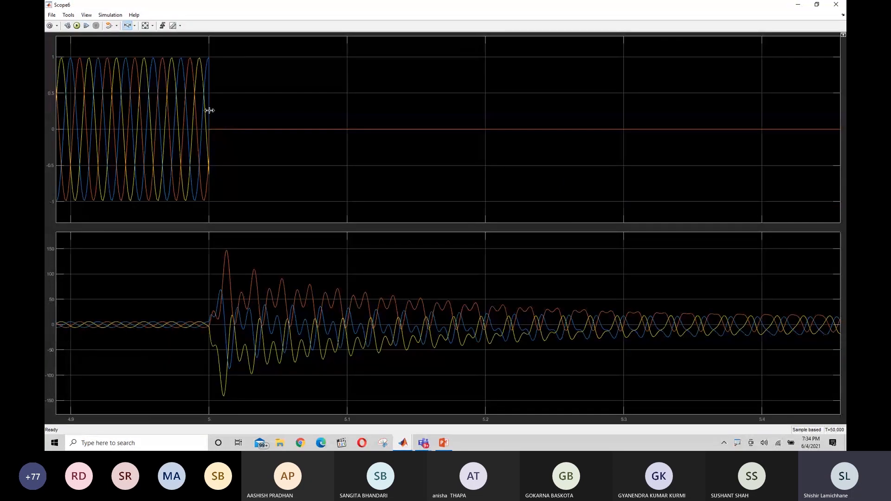
pyautogui.moveTo(147, 91); pyautogui.dragTo(283, 102)
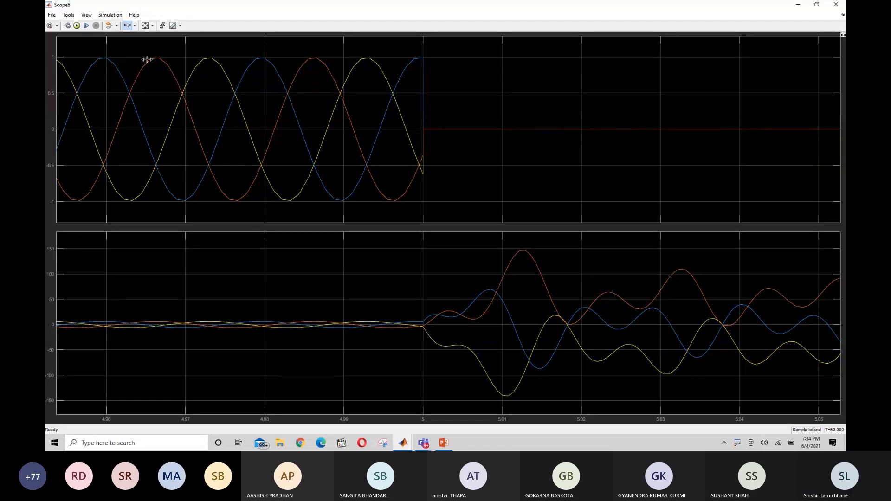
# - Restore the scope's full range, re-examine the waveforms just before the fault, and close the scope
pyautogui.click(146, 26)
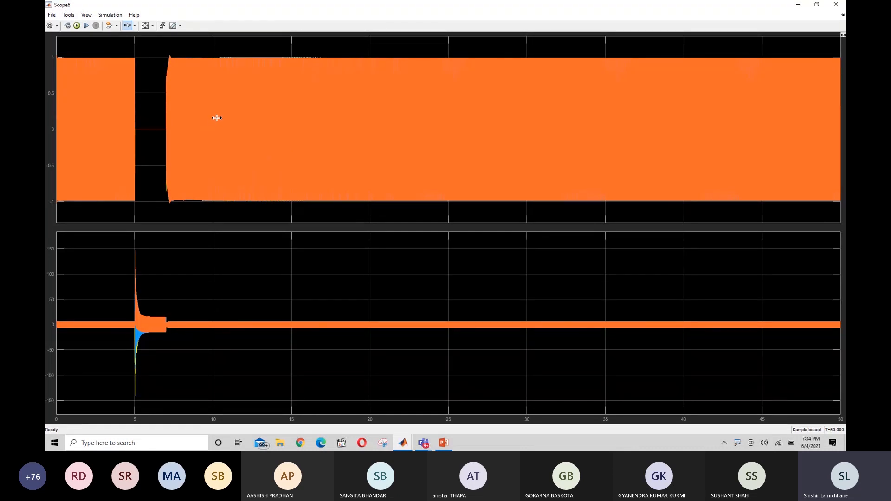
pyautogui.moveTo(127, 99); pyautogui.dragTo(178, 93)
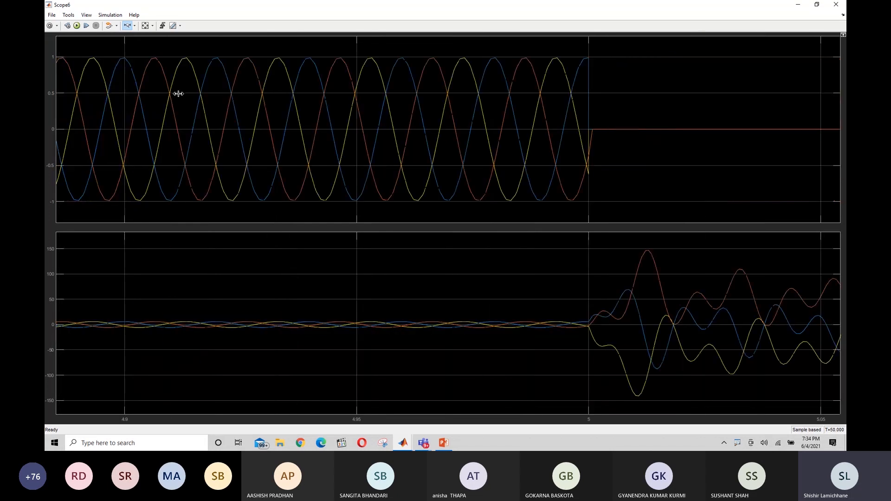
pyautogui.click(837, 4)
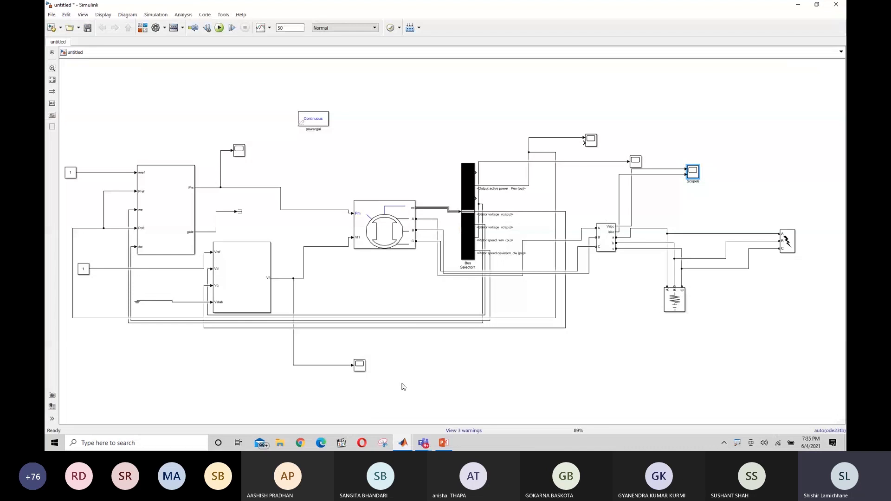
# - Switch to Microsoft Teams to read the MATLAB Workshop chat, and return to the untitled model
pyautogui.moveTo(403, 444)
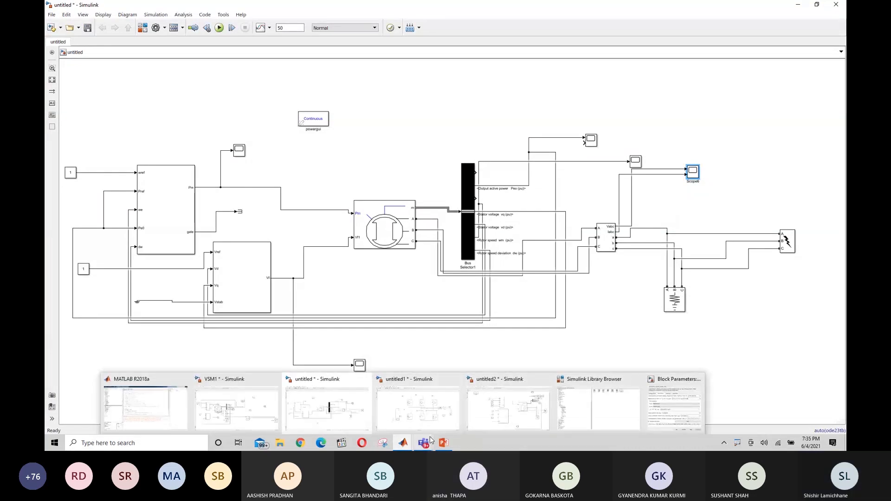
pyautogui.moveTo(423, 443)
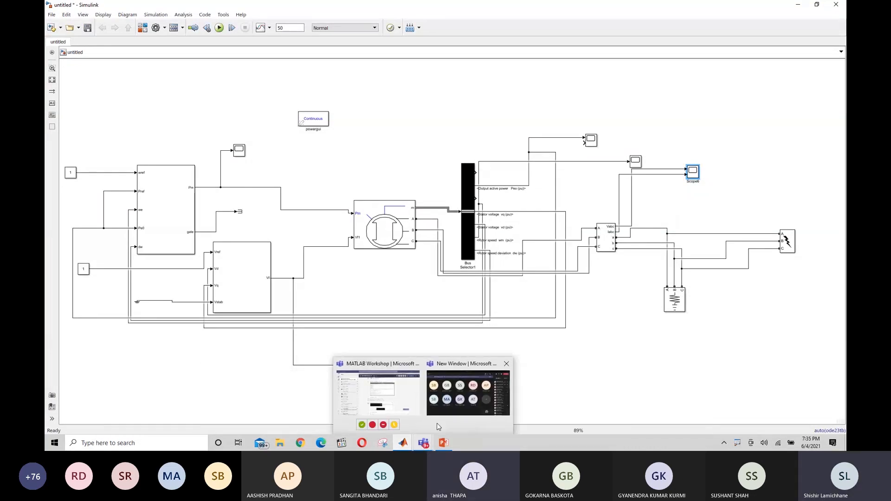
pyautogui.click(448, 402)
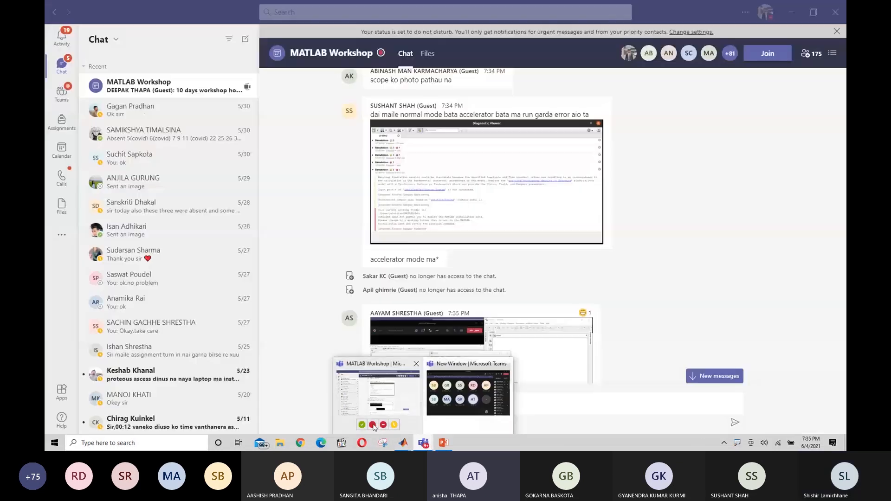
pyautogui.moveTo(404, 447)
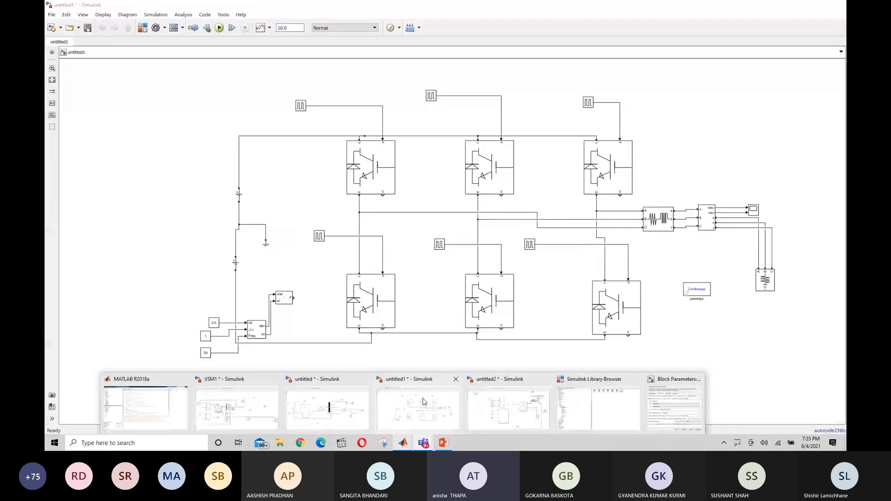
pyautogui.click(423, 402)
pyautogui.moveTo(404, 443)
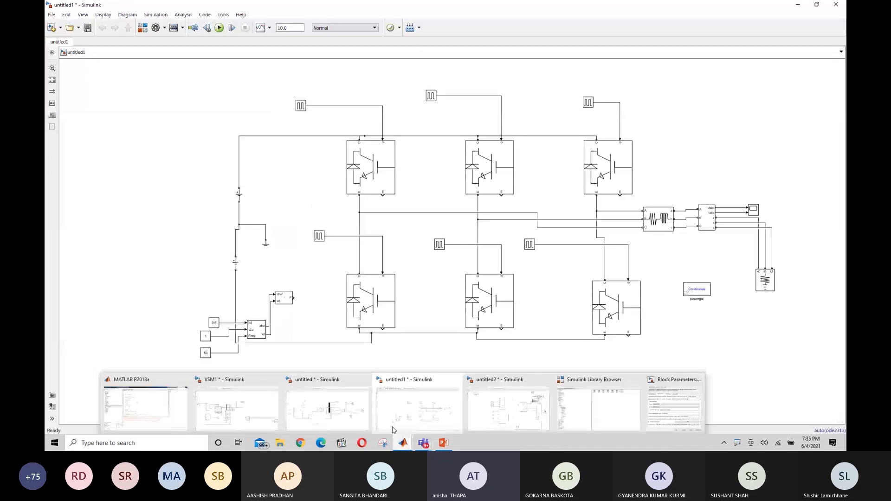
pyautogui.click(358, 397)
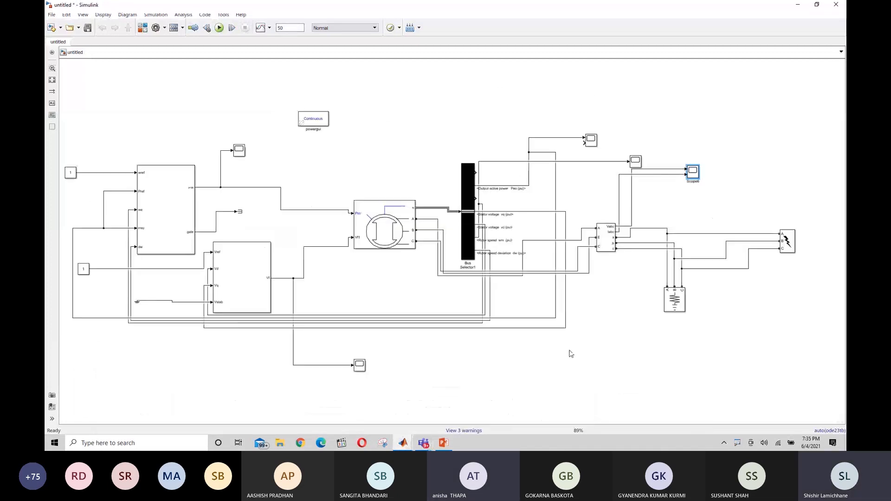
# - Point out the Three-Phase V-I Measurement block between the generator and the load by selecting and deselecting it
pyautogui.click(601, 242)
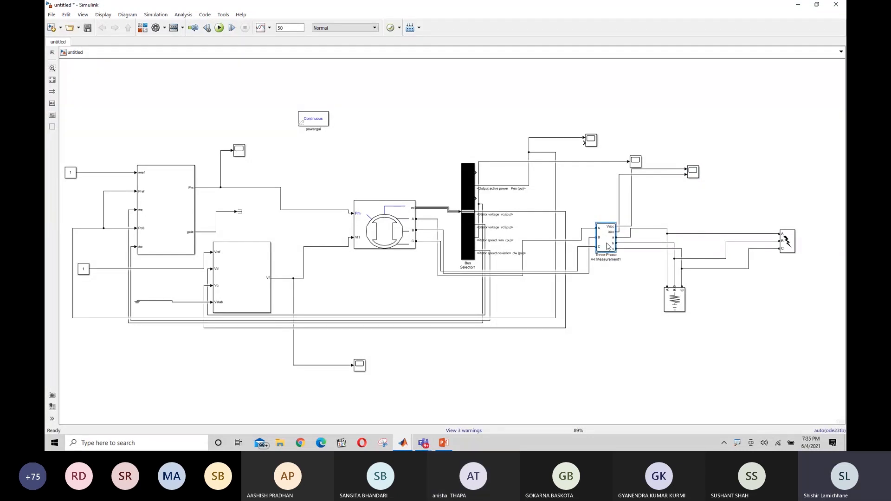
pyautogui.click(617, 334)
pyautogui.click(605, 242)
pyautogui.click(622, 354)
pyautogui.click(606, 244)
pyautogui.click(611, 324)
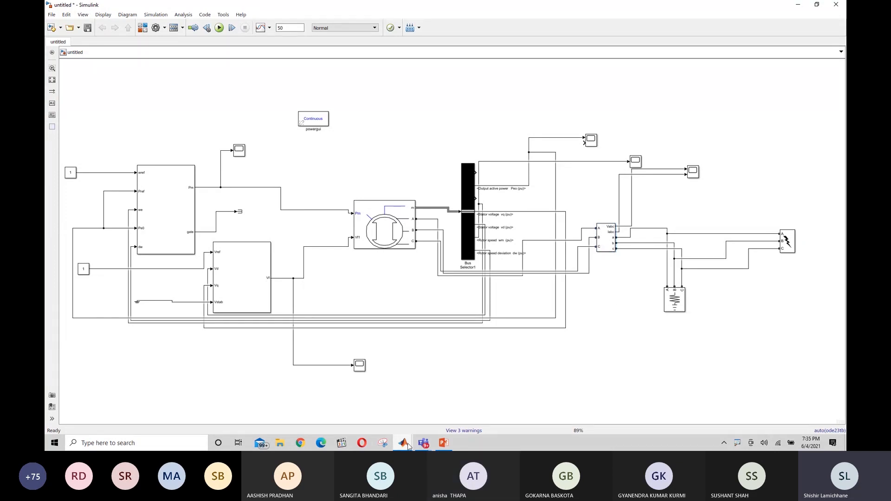
# - Switch to the Microsoft Teams meeting window and stop sharing the screen
pyautogui.moveTo(408, 446)
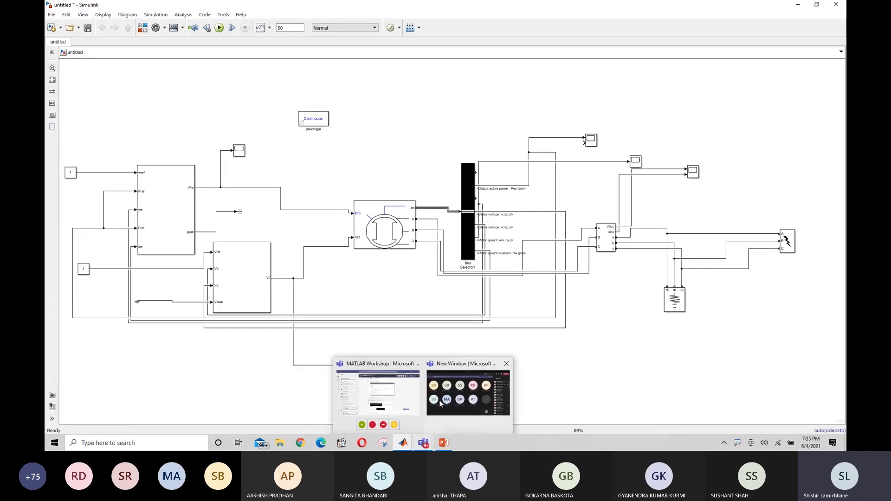
pyautogui.click(439, 400)
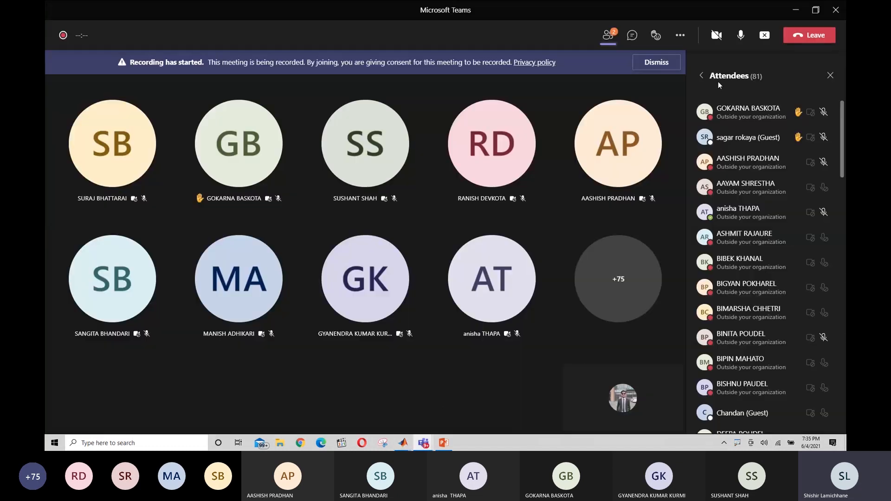
pyautogui.click(766, 35)
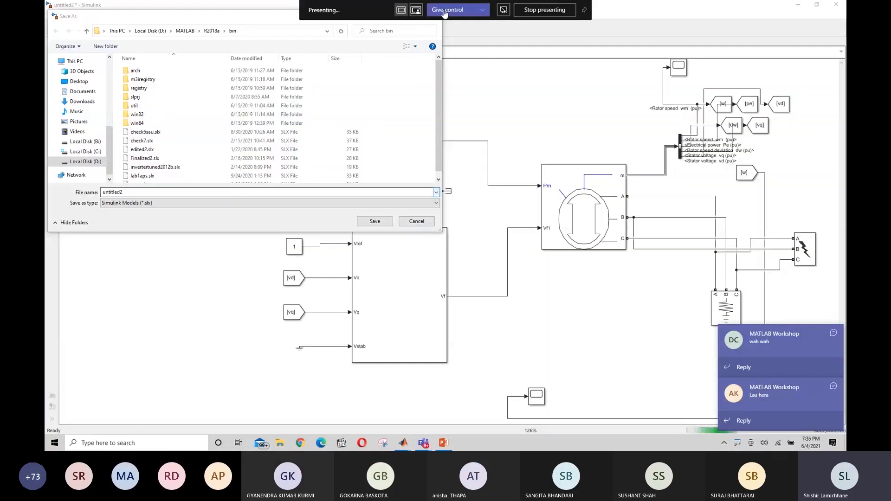
# - Show where the untitled2 model can be saved with Save As by browsing to This PC, and cancel without saving
pyautogui.click(416, 221)
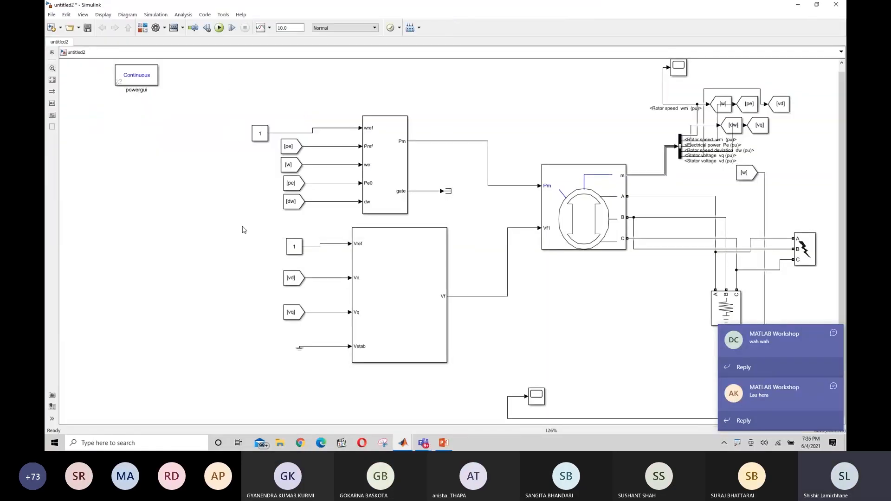
pyautogui.click(51, 15)
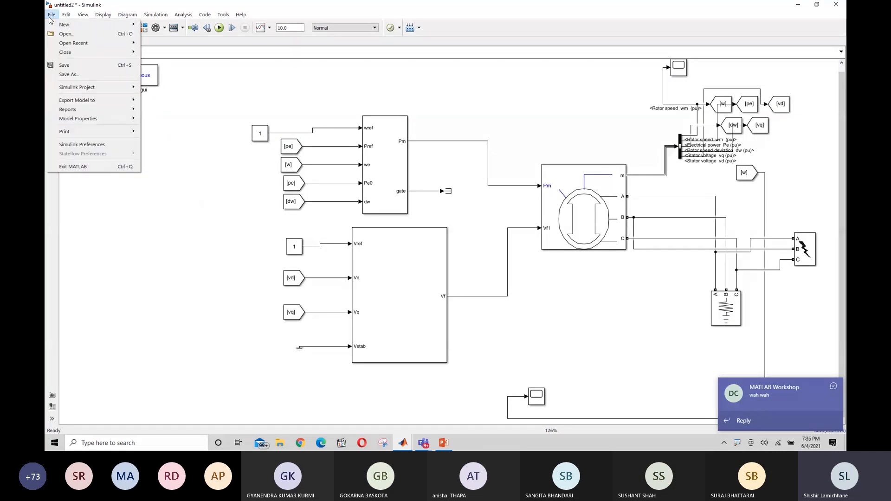
pyautogui.click(87, 75)
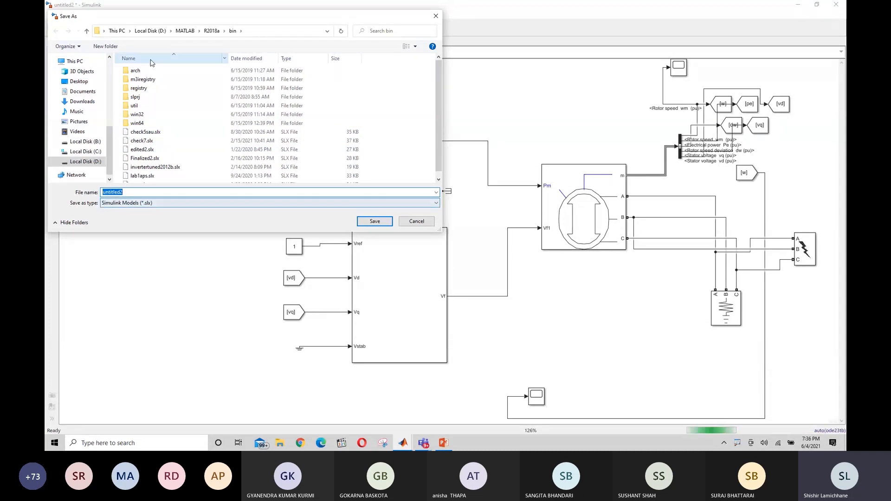
pyautogui.click(117, 31)
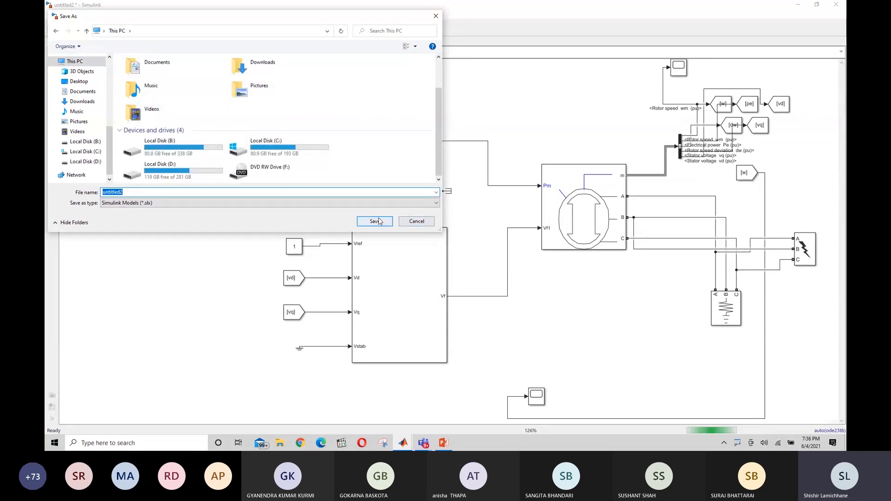
pyautogui.click(420, 223)
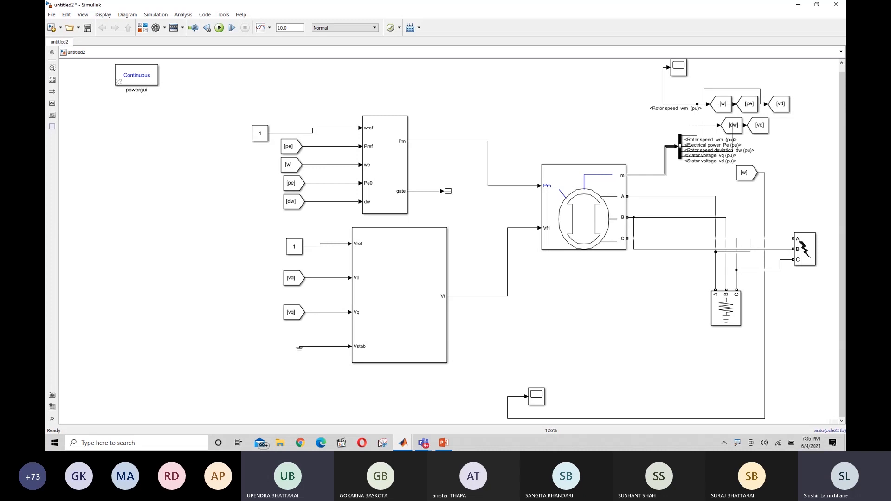
# - Add a Three-Phase V-I Measurement block to the untitled model and place it in the empty area below the load
pyautogui.moveTo(403, 445)
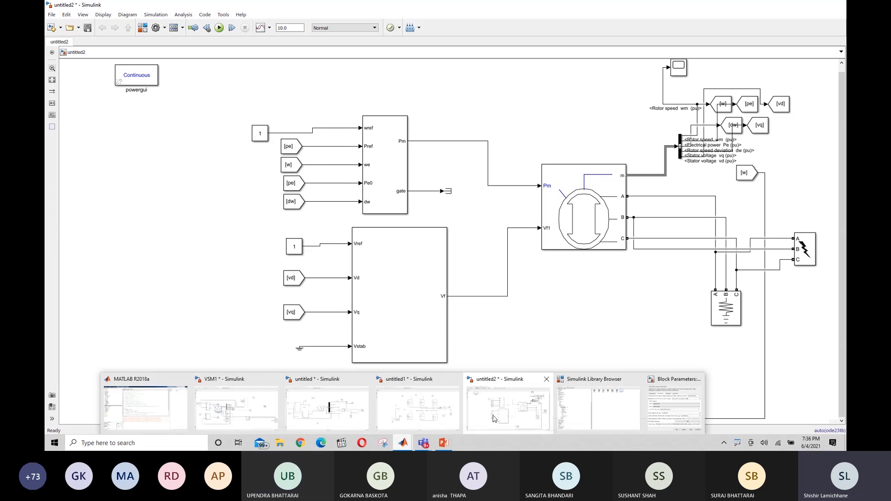
pyautogui.moveTo(435, 417)
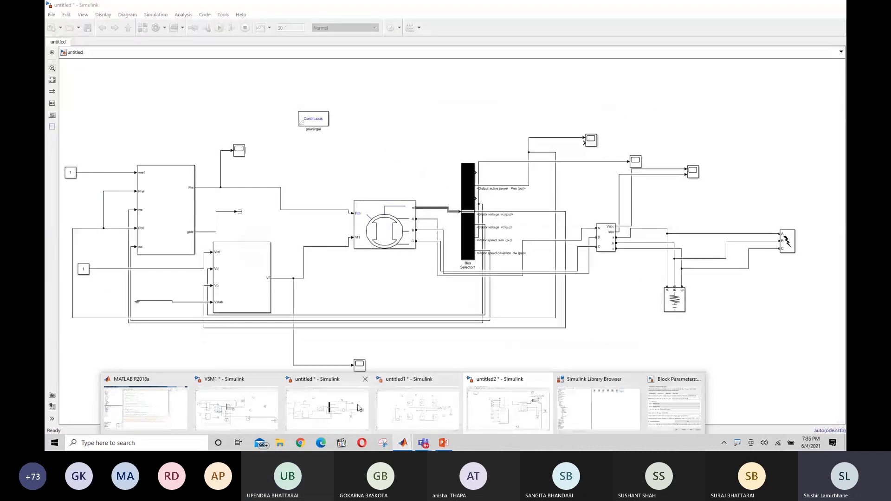
pyautogui.click(385, 409)
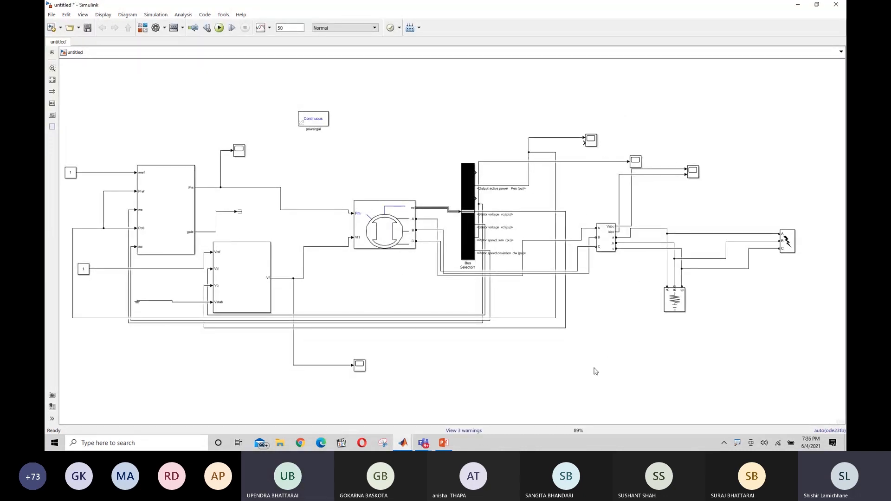
pyautogui.doubleClick(581, 387)
pyautogui.write('th')
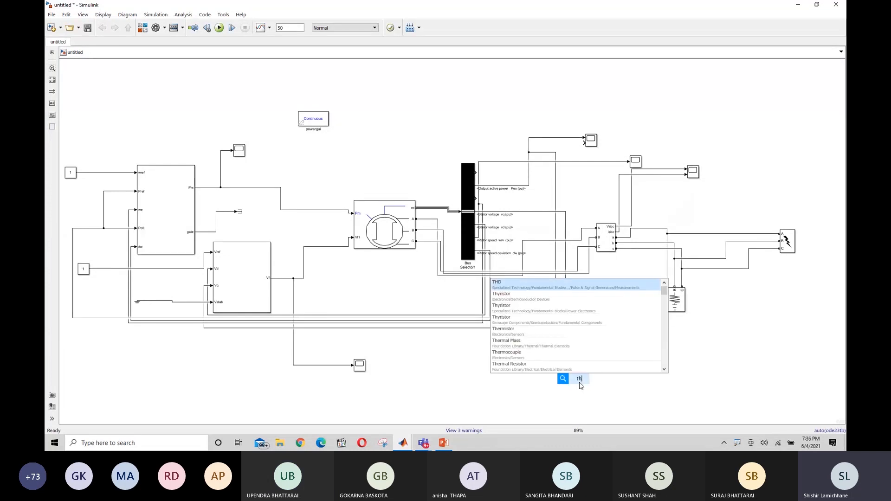
pyautogui.write('ree phase vi')
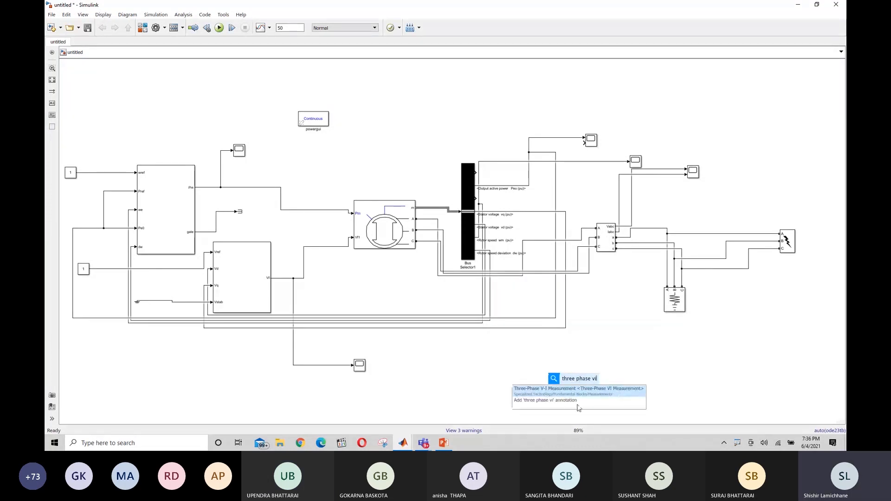
pyautogui.click(579, 391)
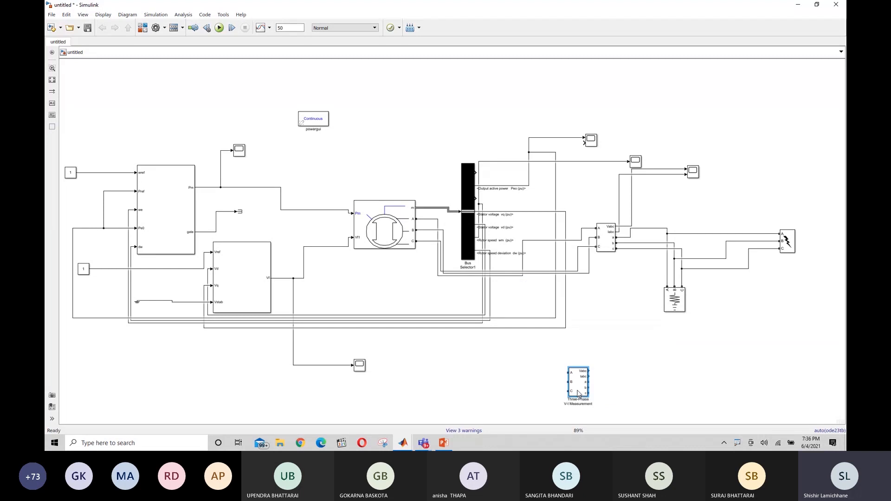
pyautogui.moveTo(579, 394); pyautogui.dragTo(636, 370)
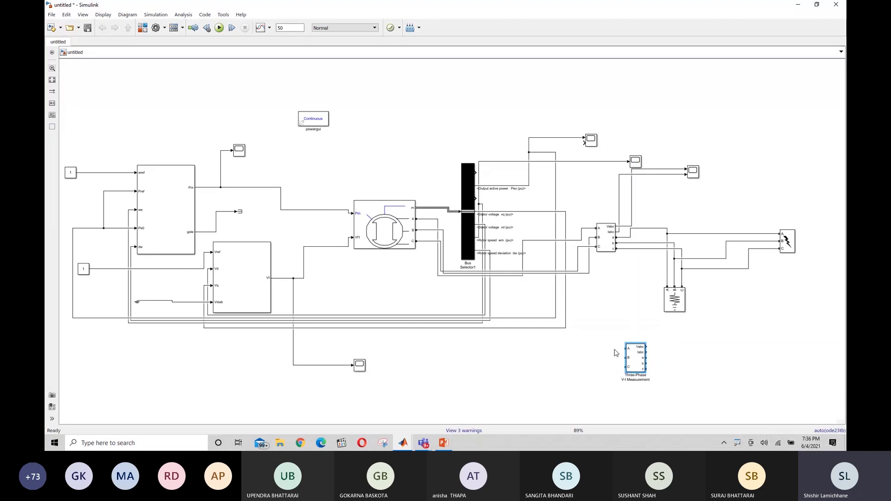
pyautogui.click(616, 353)
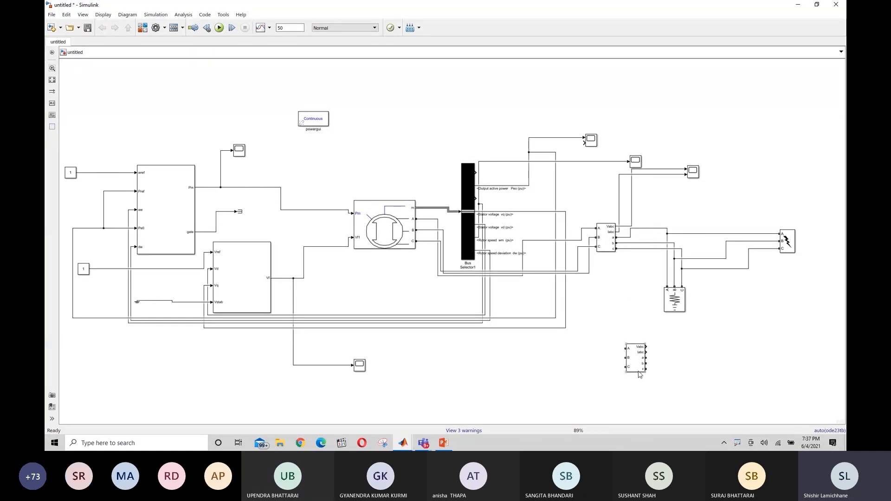
# - Align the spare V-I Measurement block under the existing one, draw lines from its Vabc and Iabc outputs, and delete them all
pyautogui.moveTo(635, 361); pyautogui.dragTo(606, 361)
pyautogui.click(645, 361)
pyautogui.moveTo(618, 347); pyautogui.dragTo(619, 314)
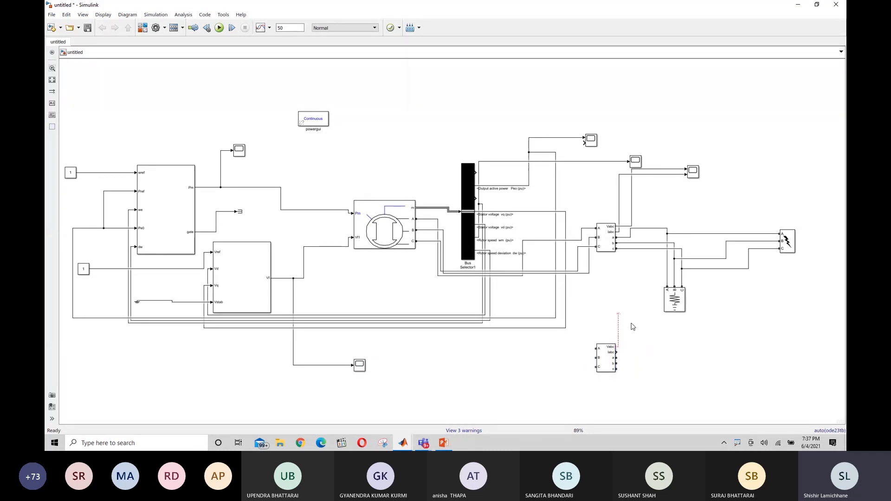
pyautogui.moveTo(617, 352); pyautogui.dragTo(629, 324)
pyautogui.moveTo(629, 291); pyautogui.dragTo(632, 387)
pyautogui.press('Delete')
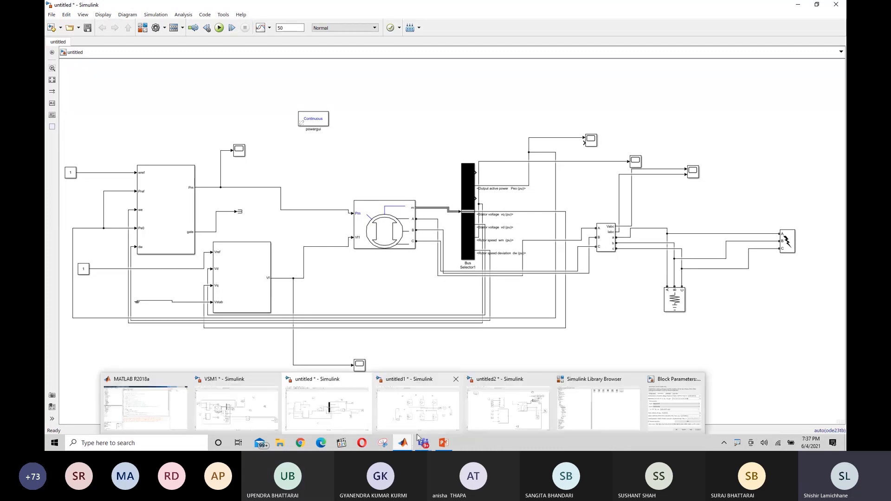
# - Switch to the Microsoft Teams meeting, share the screen again, and return to the untitled Simulink model
pyautogui.moveTo(423, 443)
pyautogui.click(454, 399)
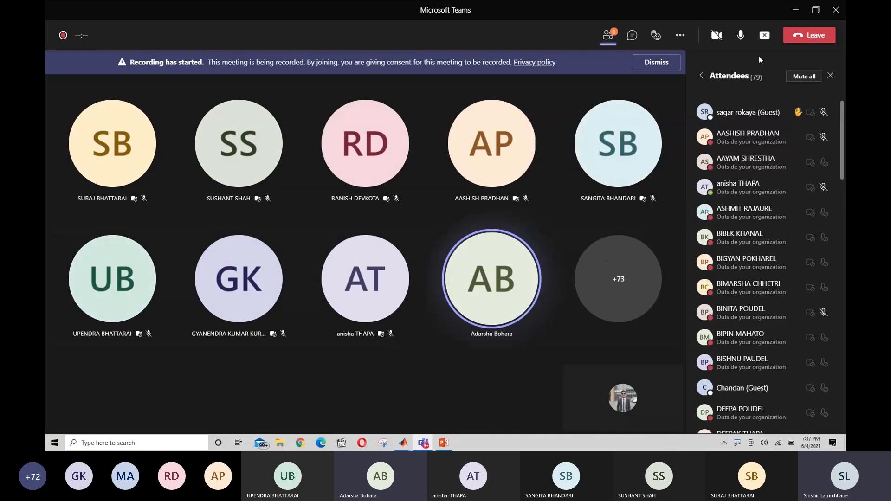
pyautogui.click(765, 35)
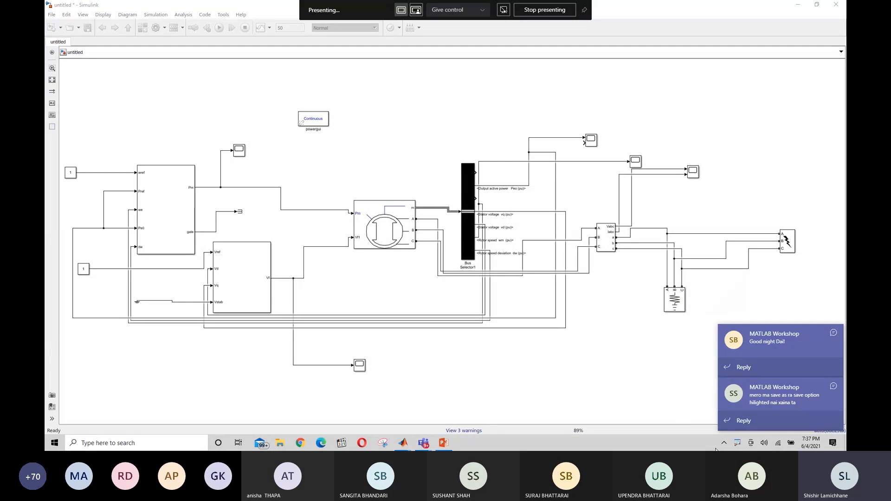
pyautogui.click(490, 365)
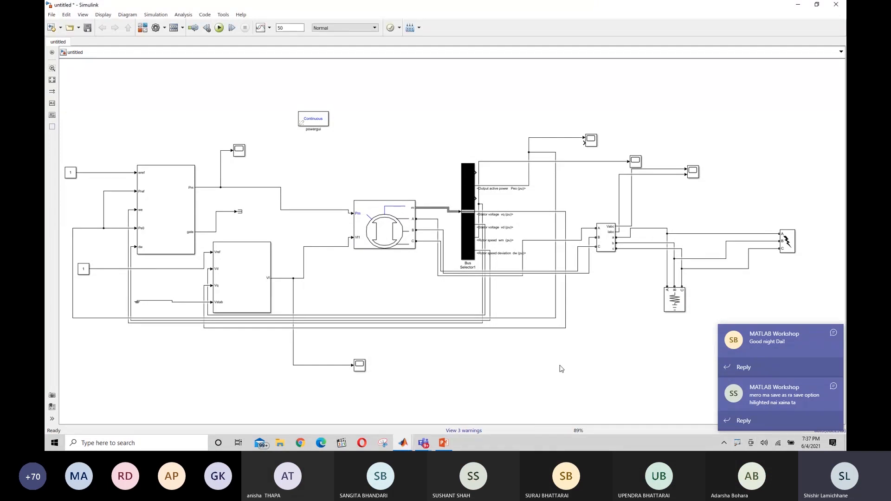
# - Add a Universal Bridge block to the empty area below the Bus Selector
pyautogui.doubleClick(519, 366)
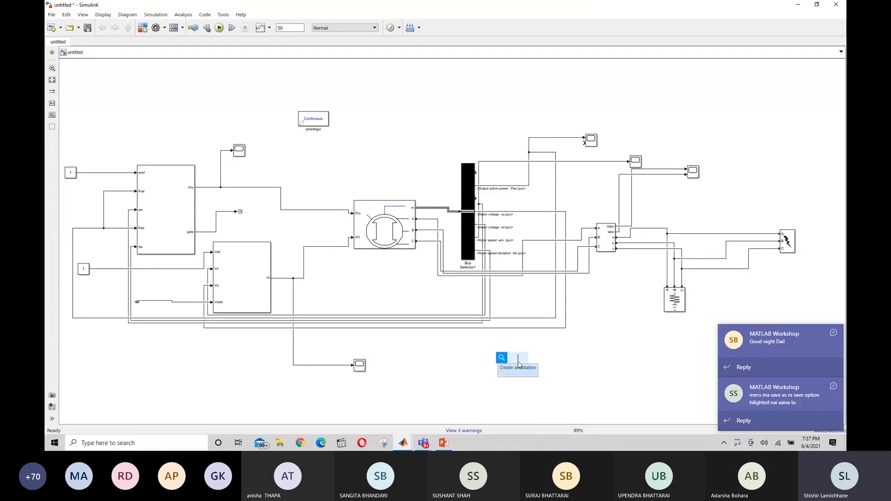
pyautogui.write('un')
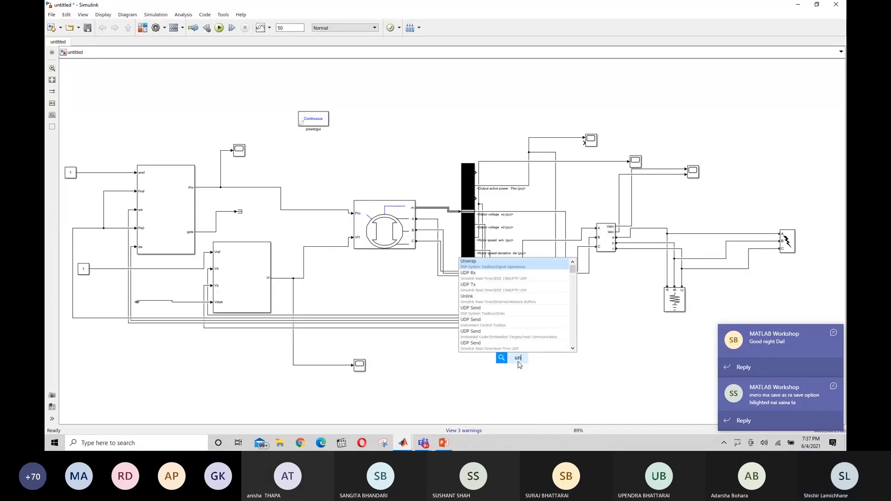
pyautogui.write('iversal')
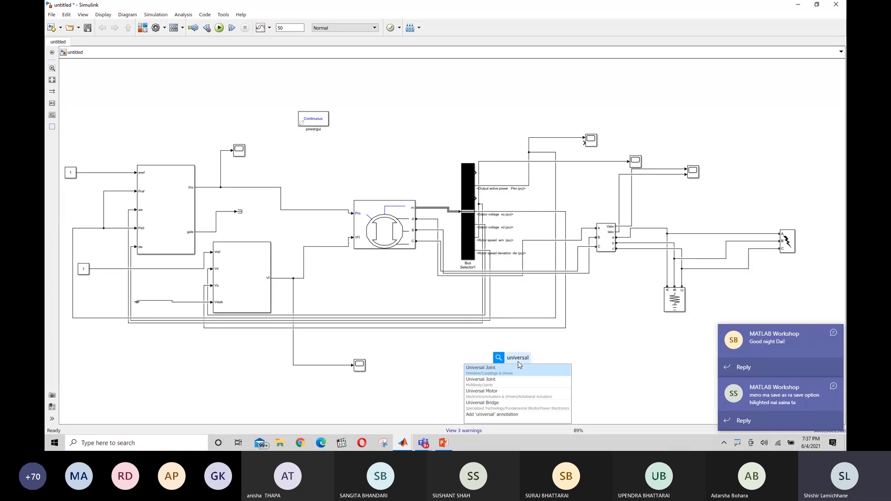
pyautogui.write(' bridhe')
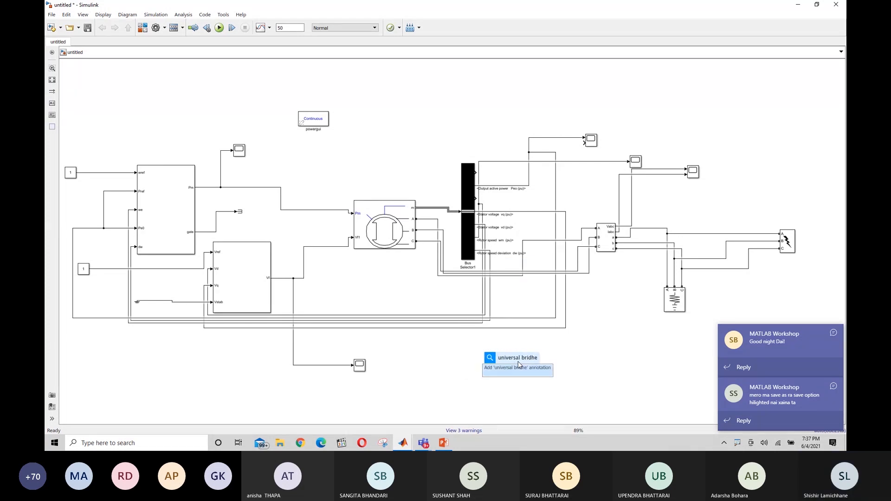
pyautogui.press('BackSpace')
pyautogui.press('BackSpace')
pyautogui.press('BackSpace')
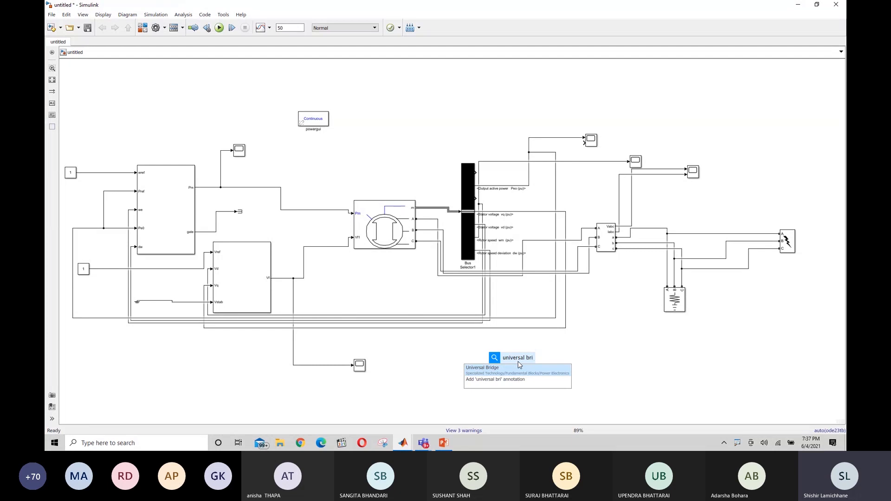
pyautogui.write('dge')
pyautogui.click(517, 374)
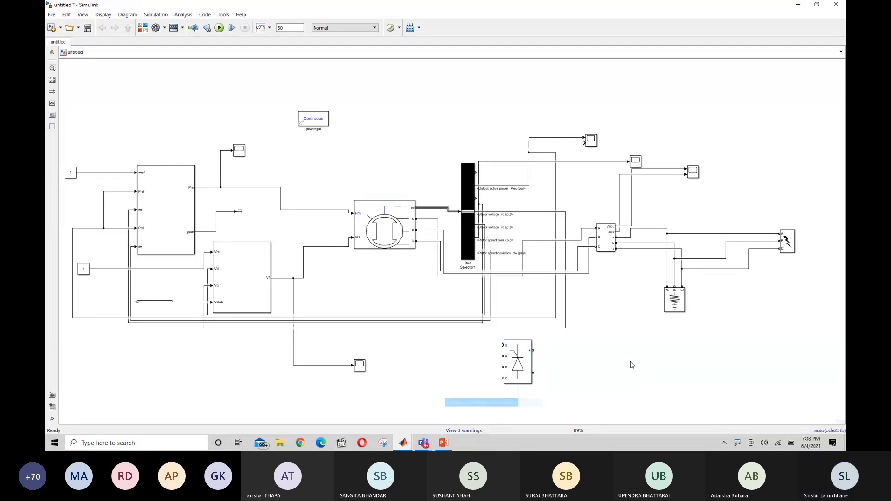
# - Add an IGBT/Diode block to the empty area below the three-phase load
pyautogui.doubleClick(649, 365)
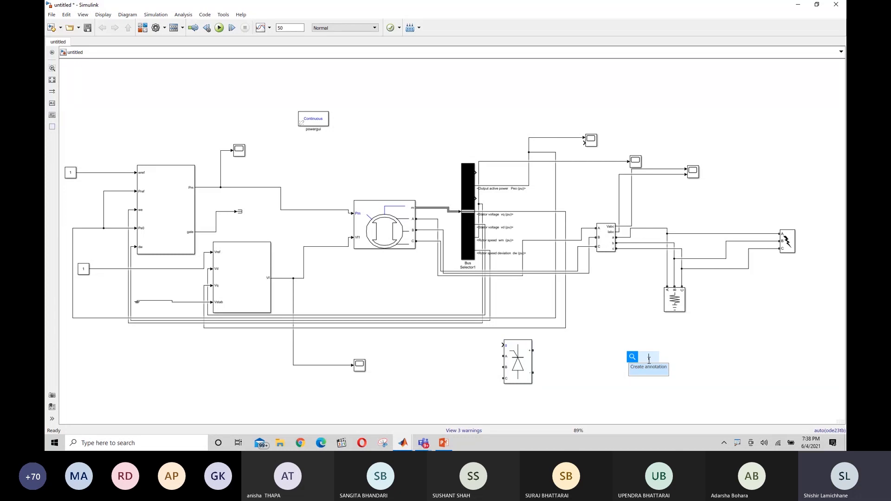
pyautogui.write('o')
pyautogui.press('BackSpace')
pyautogui.write('i')
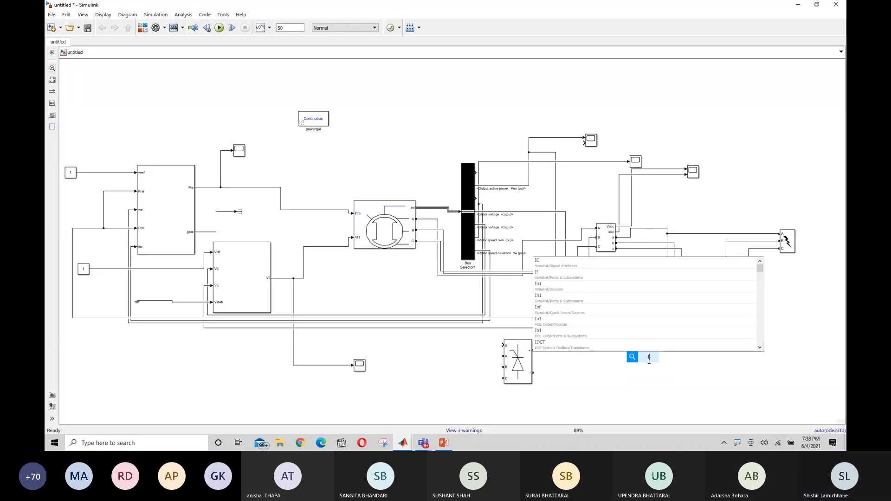
pyautogui.write('GBT')
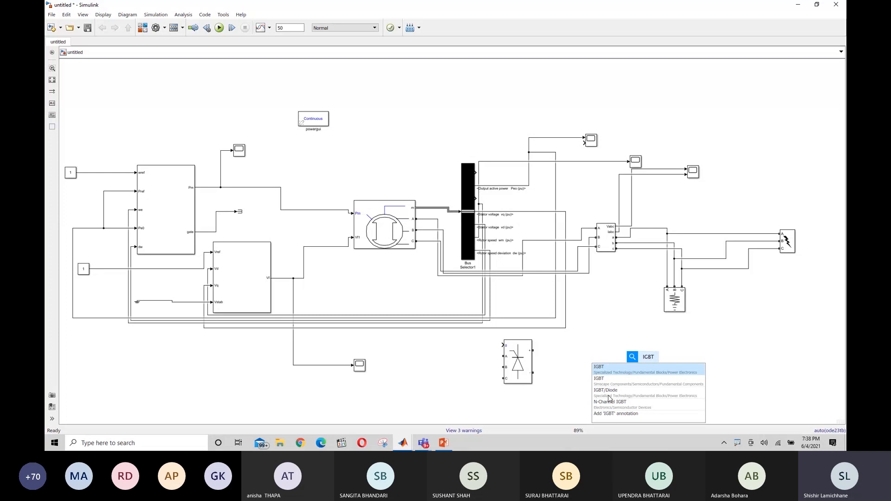
pyautogui.click(609, 397)
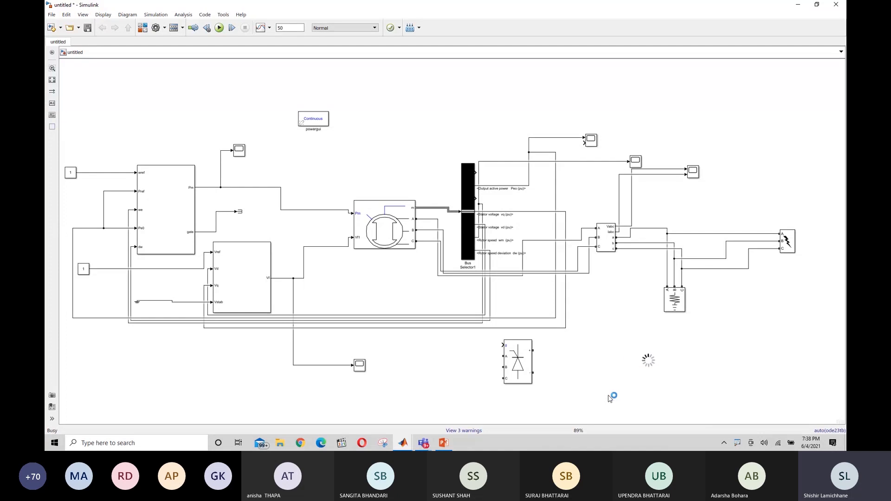
pyautogui.click(628, 410)
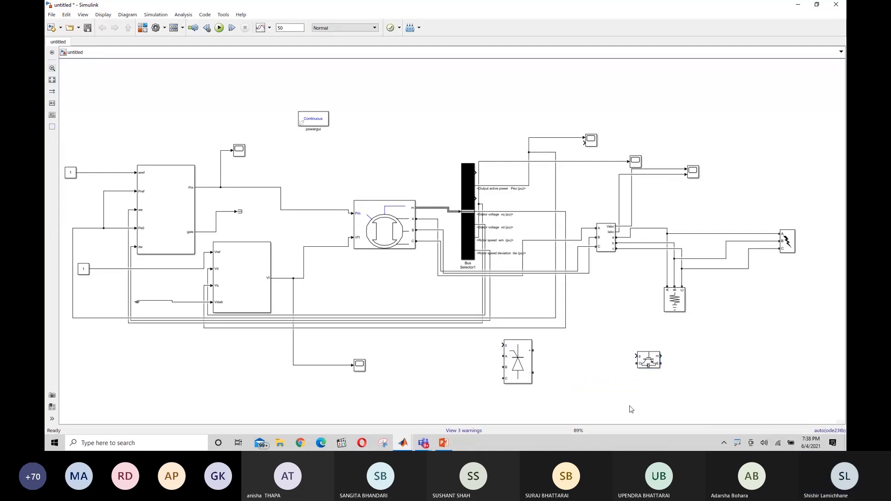
# - Search for "#phase si" and add a Three-Phase Sine Generator block beside the IGBT/Diode block
pyautogui.doubleClick(728, 350)
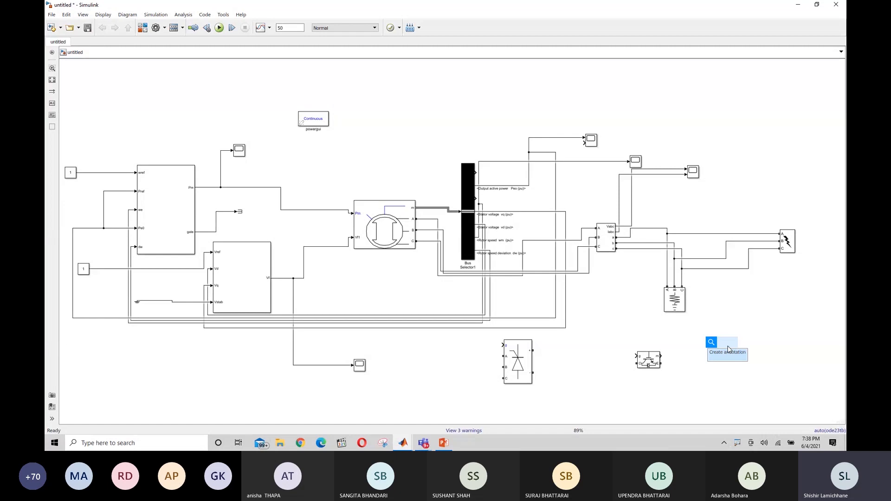
pyautogui.write('#p')
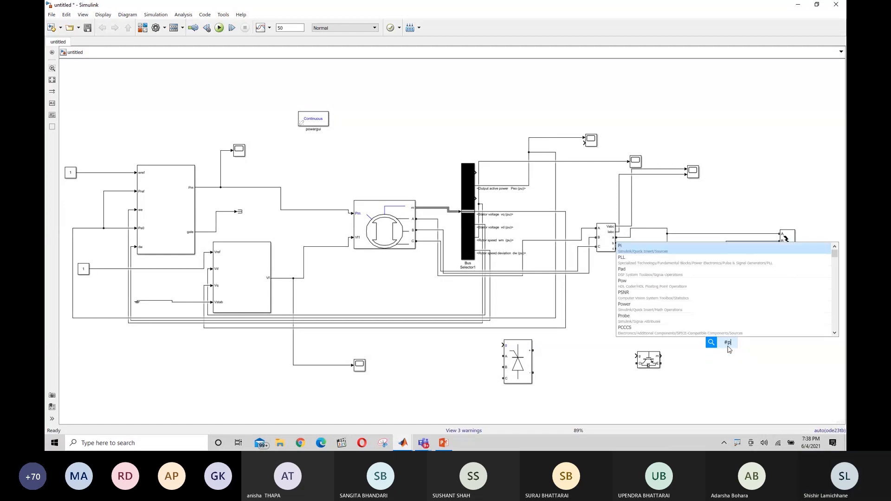
pyautogui.write('hase')
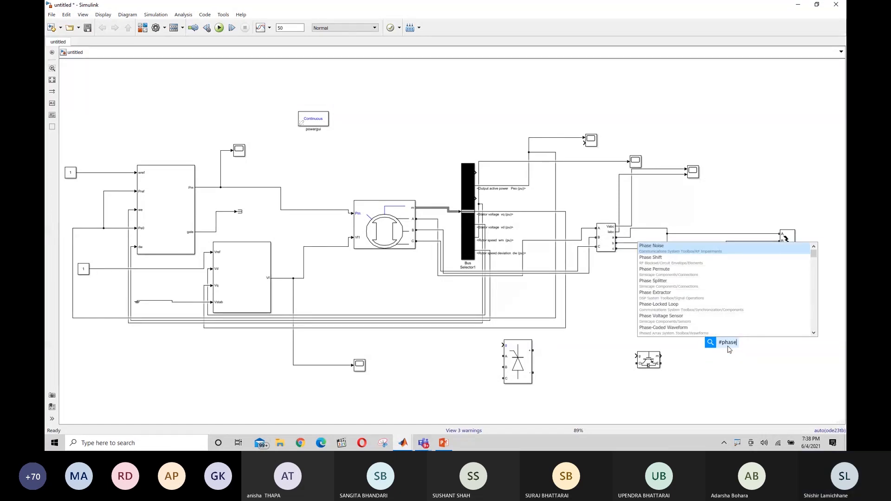
pyautogui.write(' sl')
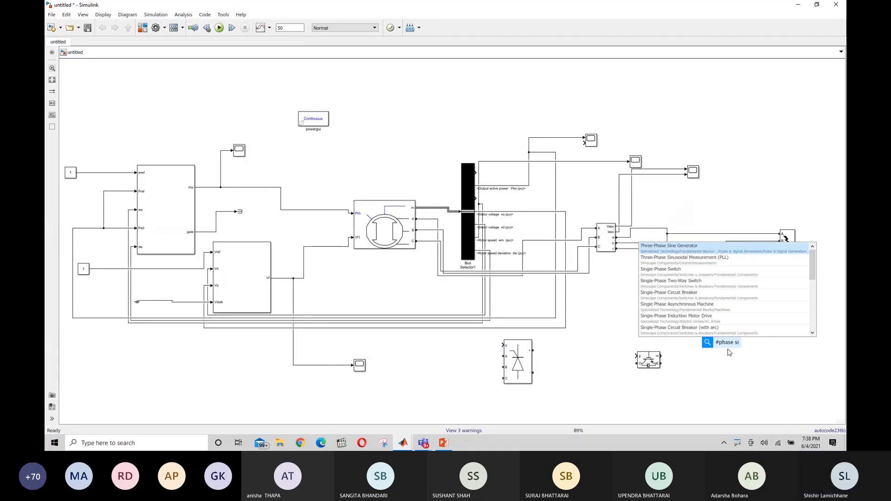
pyautogui.press('Return')
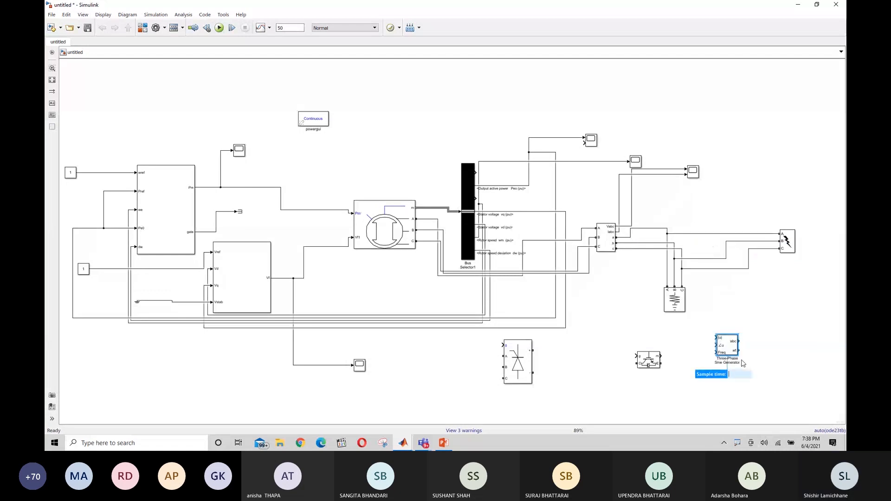
pyautogui.moveTo(733, 352); pyautogui.dragTo(732, 356)
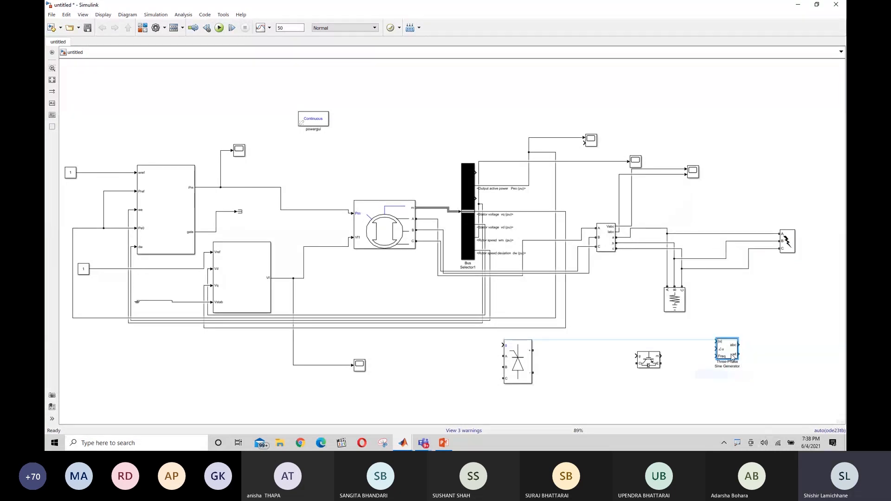
pyautogui.click(682, 385)
# - Try a plain PWM Generator block between the Universal Bridge and the IGBT/Diode block, and delete it
pyautogui.doubleClick(620, 394)
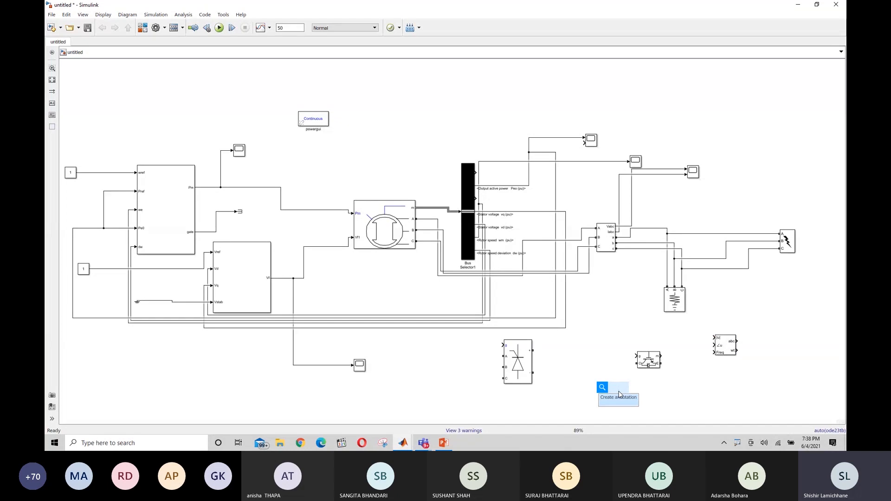
pyautogui.write('PWM')
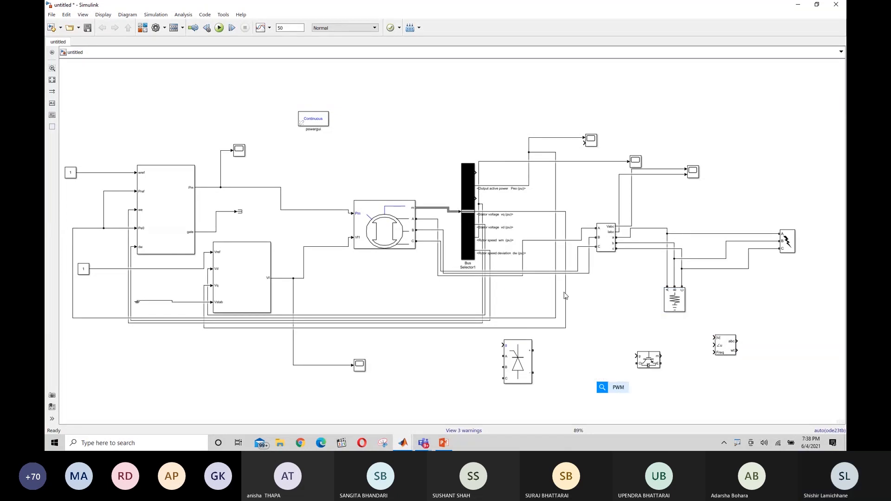
pyautogui.press('Return')
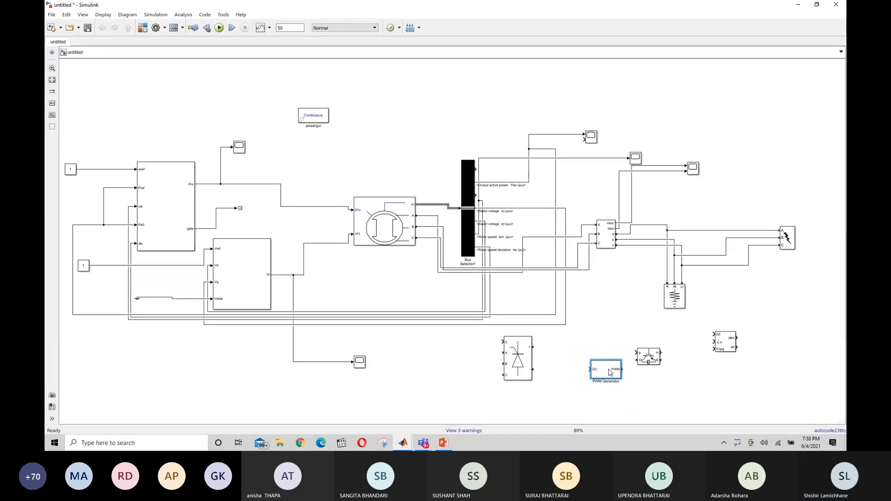
pyautogui.click(663, 391)
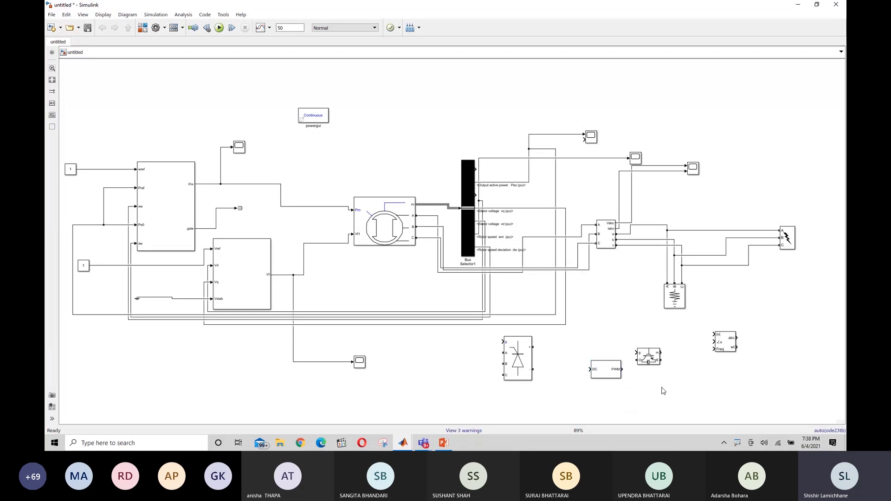
pyautogui.click(598, 370)
pyautogui.press('Delete')
# - Add a PWM Generator (2-Level) block between the Universal Bridge and the IGBT/Diode block
pyautogui.doubleClick(598, 370)
pyautogui.write('pwm')
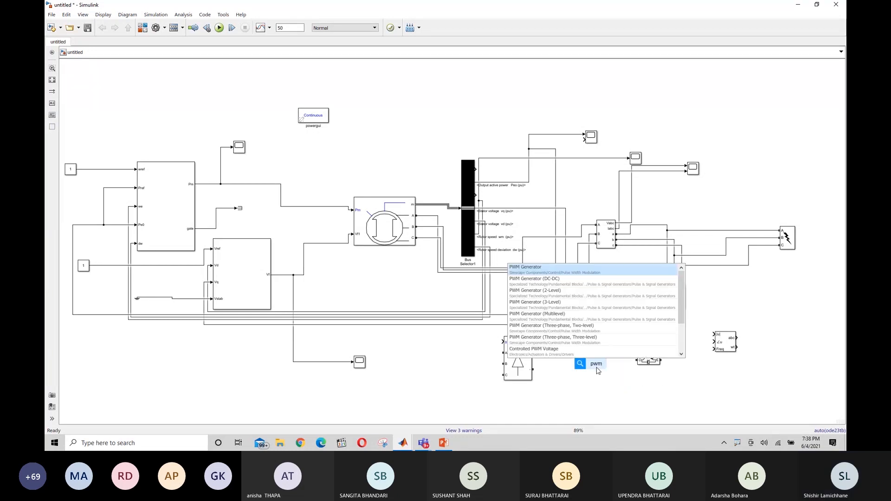
pyautogui.click(552, 293)
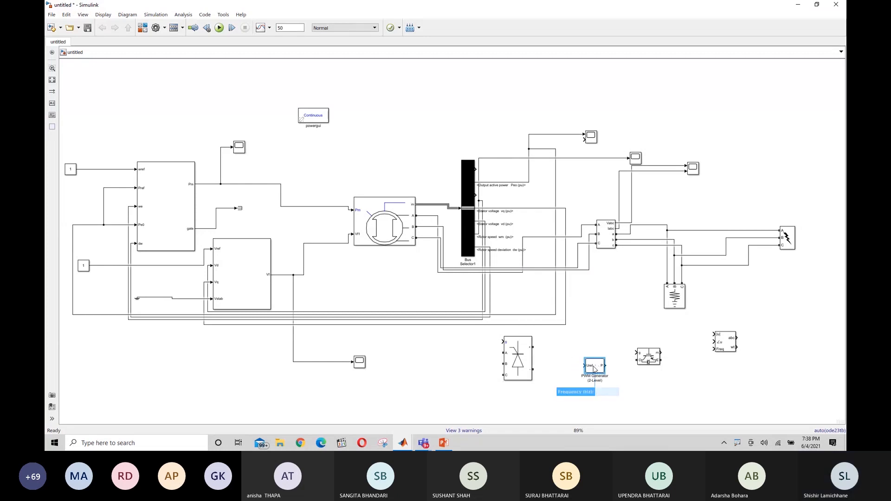
pyautogui.click(593, 366)
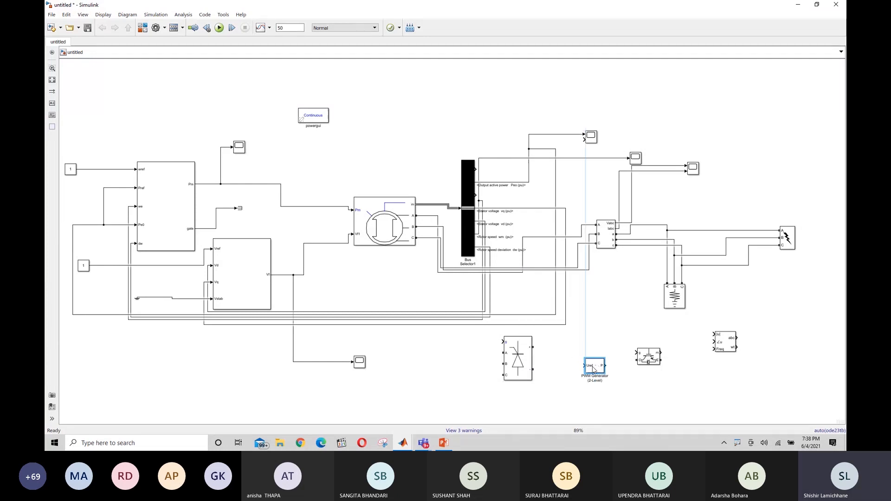
pyautogui.click(633, 392)
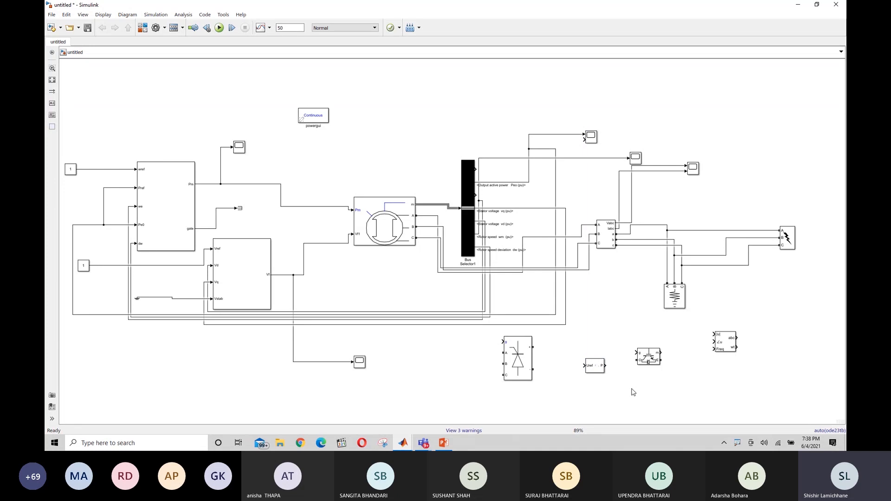
# - Add a Pulse Generator block and place it just below the IGBT/Diode block
pyautogui.doubleClick(663, 396)
pyautogui.write('pi')
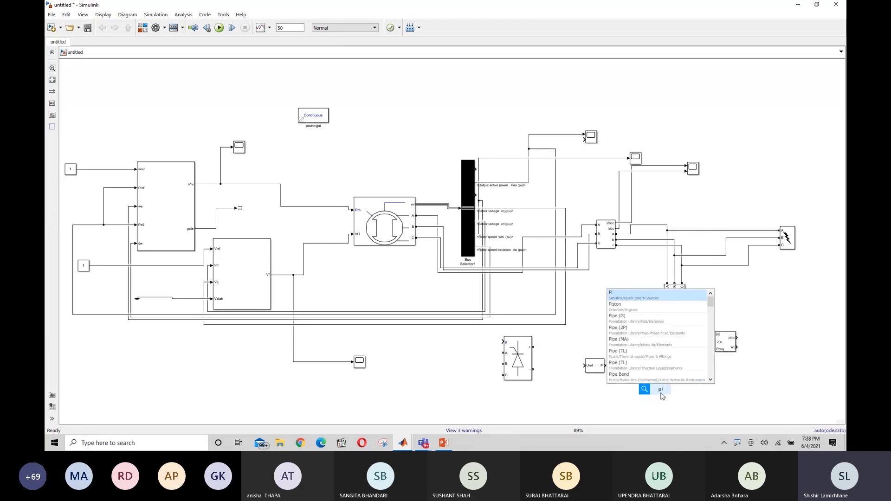
pyautogui.press('BackSpace')
pyautogui.write('ulse')
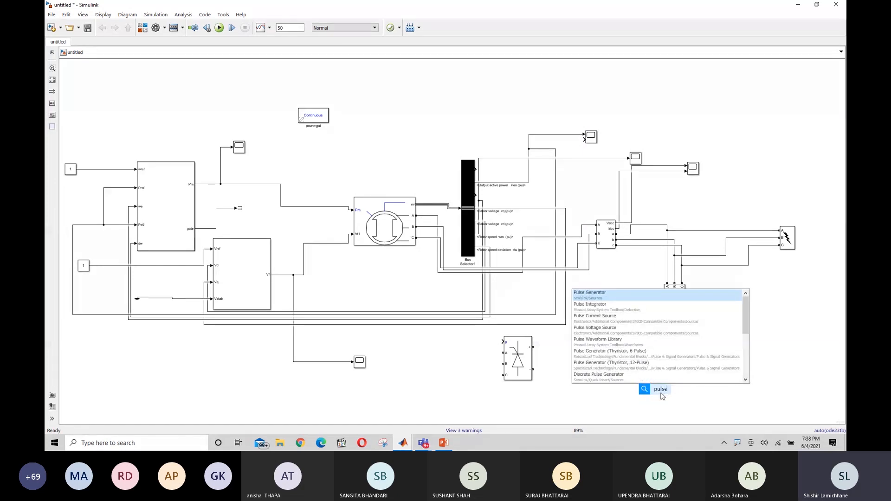
pyautogui.press('Return')
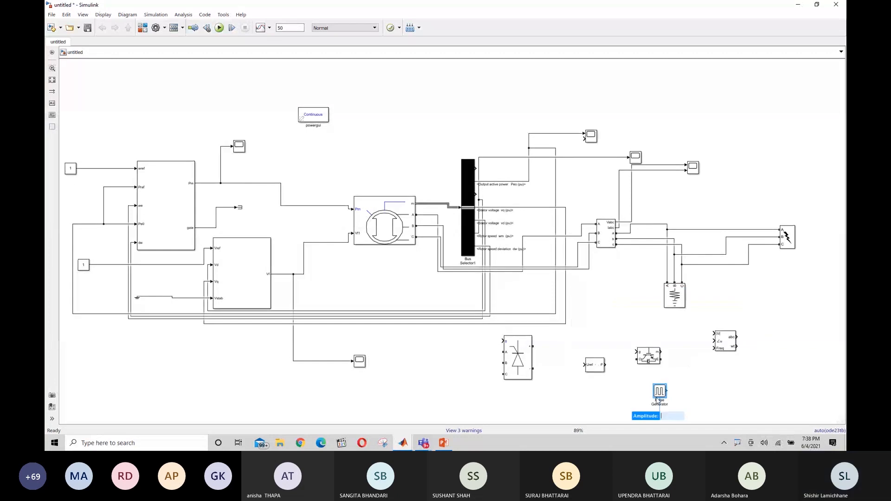
pyautogui.moveTo(660, 393); pyautogui.dragTo(635, 390)
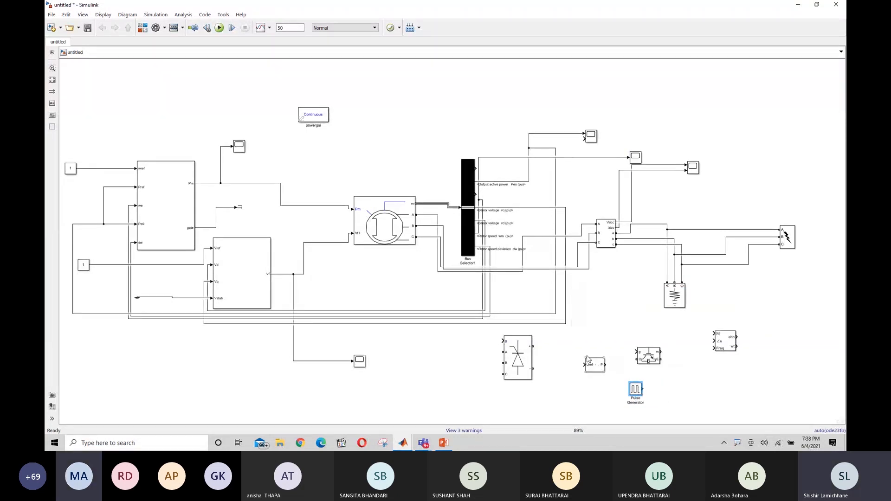
pyautogui.click(668, 392)
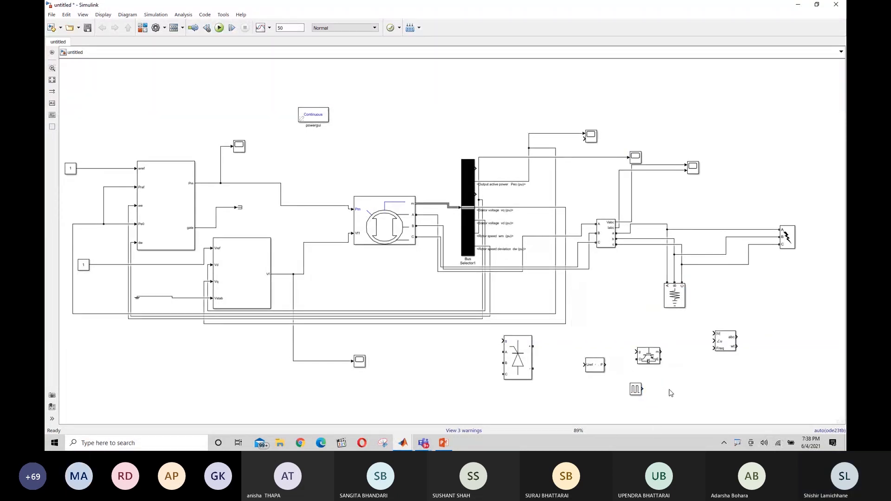
# - Point out the added Universal Bridge, PWM Generator, IGBT/Diode, Pulse Generator and Three-Phase Sine Generator blocks one after another
pyautogui.click(646, 356)
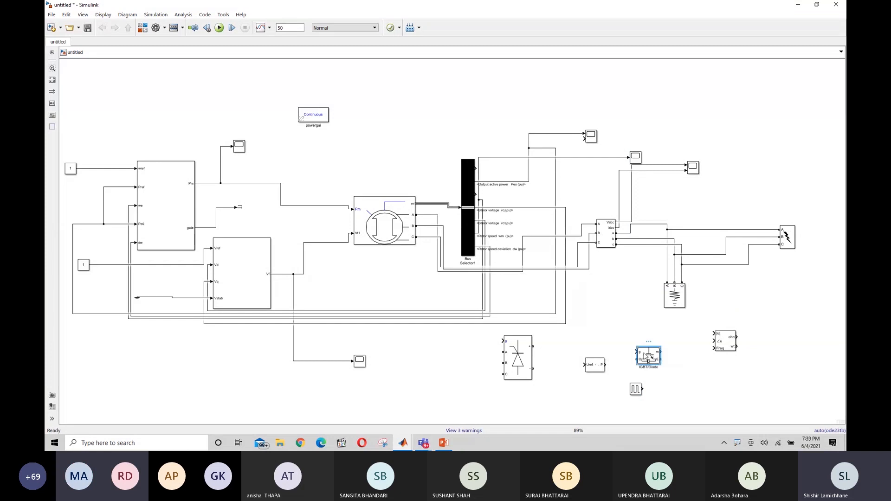
pyautogui.click(670, 389)
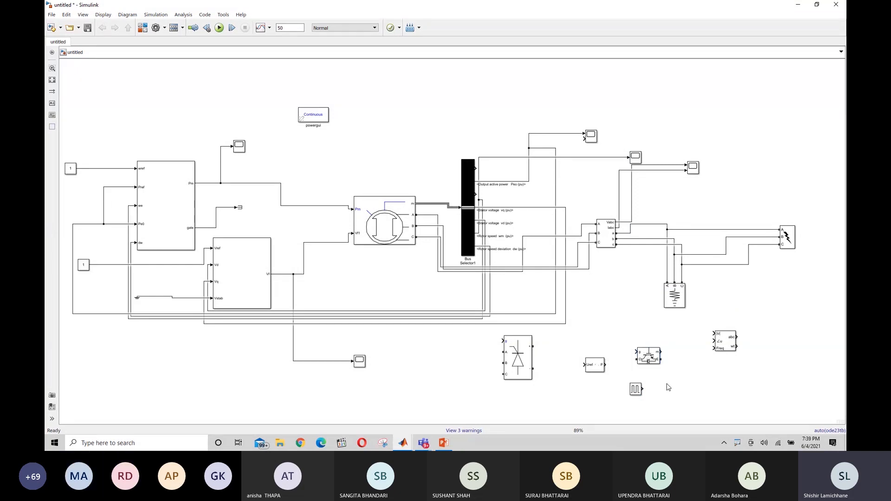
pyautogui.click(517, 359)
pyautogui.click(597, 366)
pyautogui.click(652, 360)
pyautogui.click(635, 391)
pyautogui.click(725, 344)
pyautogui.click(719, 370)
# - Move the Universal Bridge block slightly closer to the PWM Generator block
pyautogui.moveTo(510, 363); pyautogui.dragTo(531, 369)
pyautogui.click(607, 353)
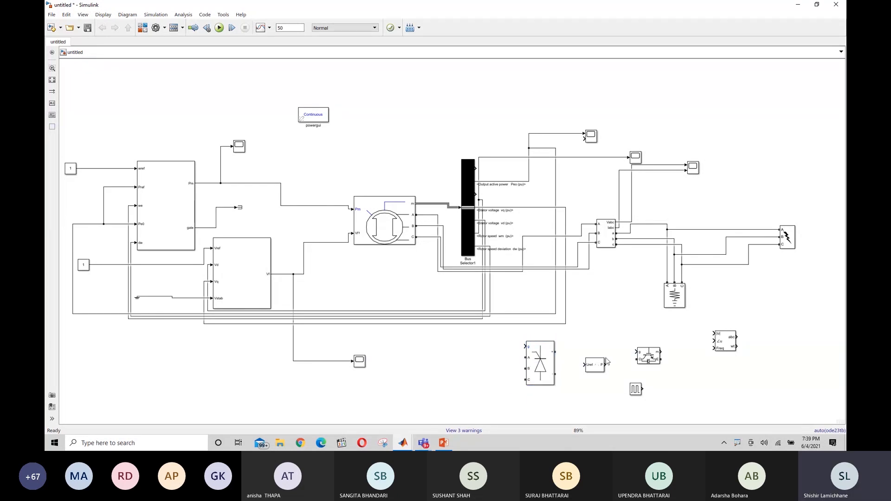
pyautogui.moveTo(605, 291); pyautogui.dragTo(640, 327)
pyautogui.moveTo(587, 281); pyautogui.dragTo(626, 325)
pyautogui.moveTo(584, 278); pyautogui.dragTo(619, 312)
pyautogui.moveTo(423, 346); pyautogui.dragTo(424, 408)
# - Switch to the Microsoft Teams meeting window and stop sharing the screen
pyautogui.moveTo(423, 443)
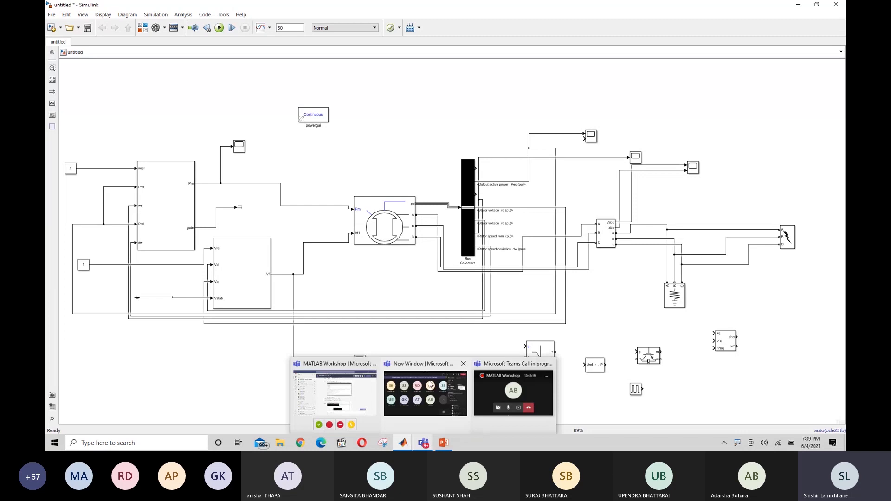
pyautogui.click(430, 385)
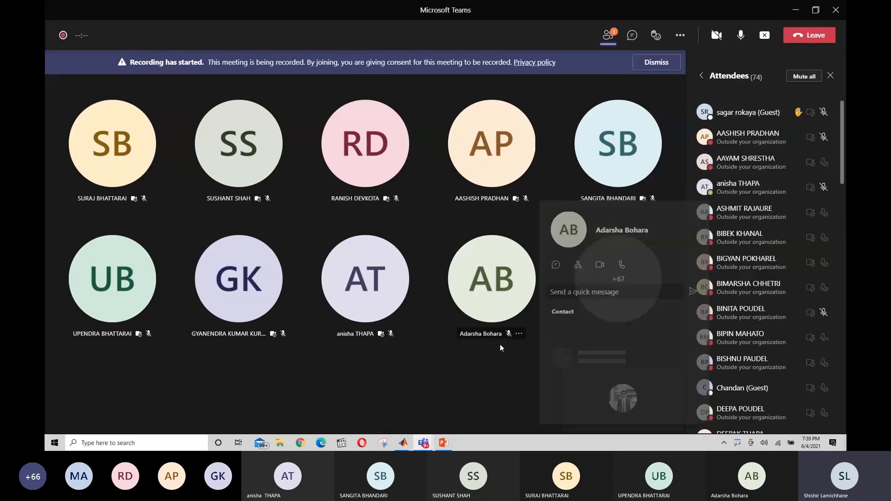
pyautogui.click(764, 37)
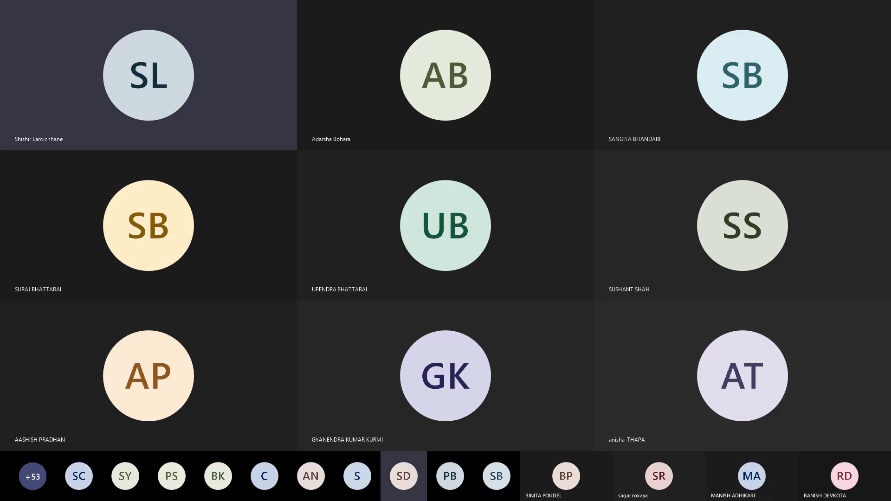